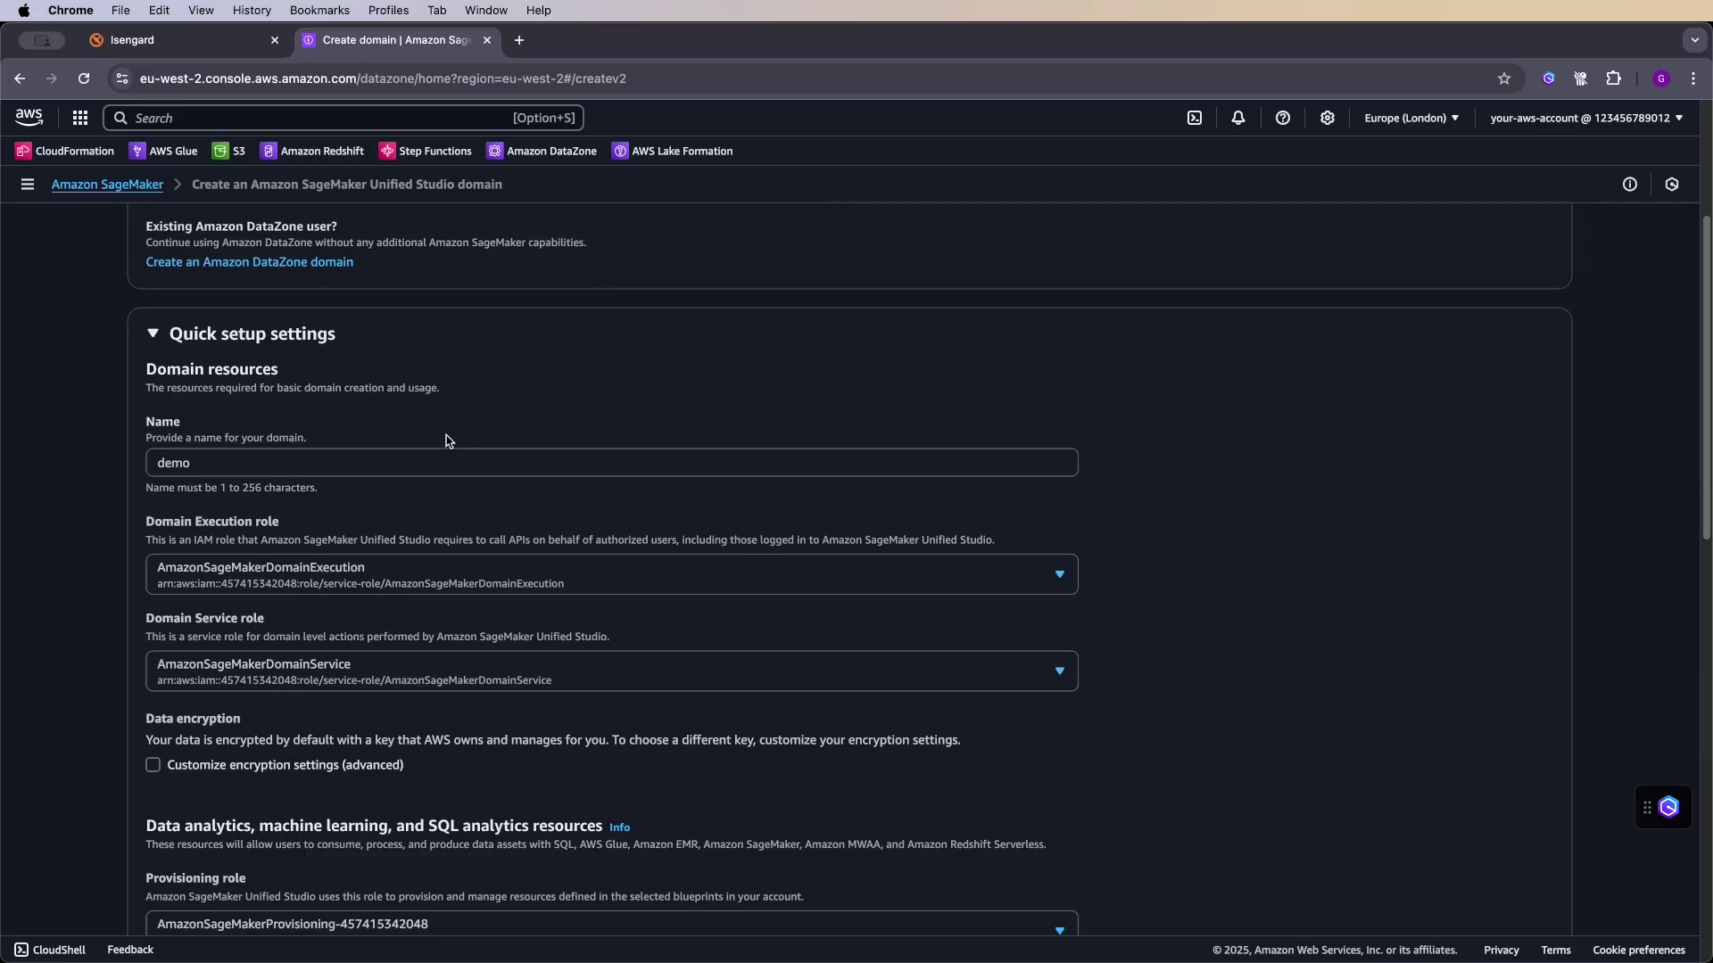
- Keep SageMakerUnifiedStudioVPC as the new domain's VPC
{"action": "scroll", "coordinate": [437, 438], "scroll_direction": "down", "scroll_amount": 1}
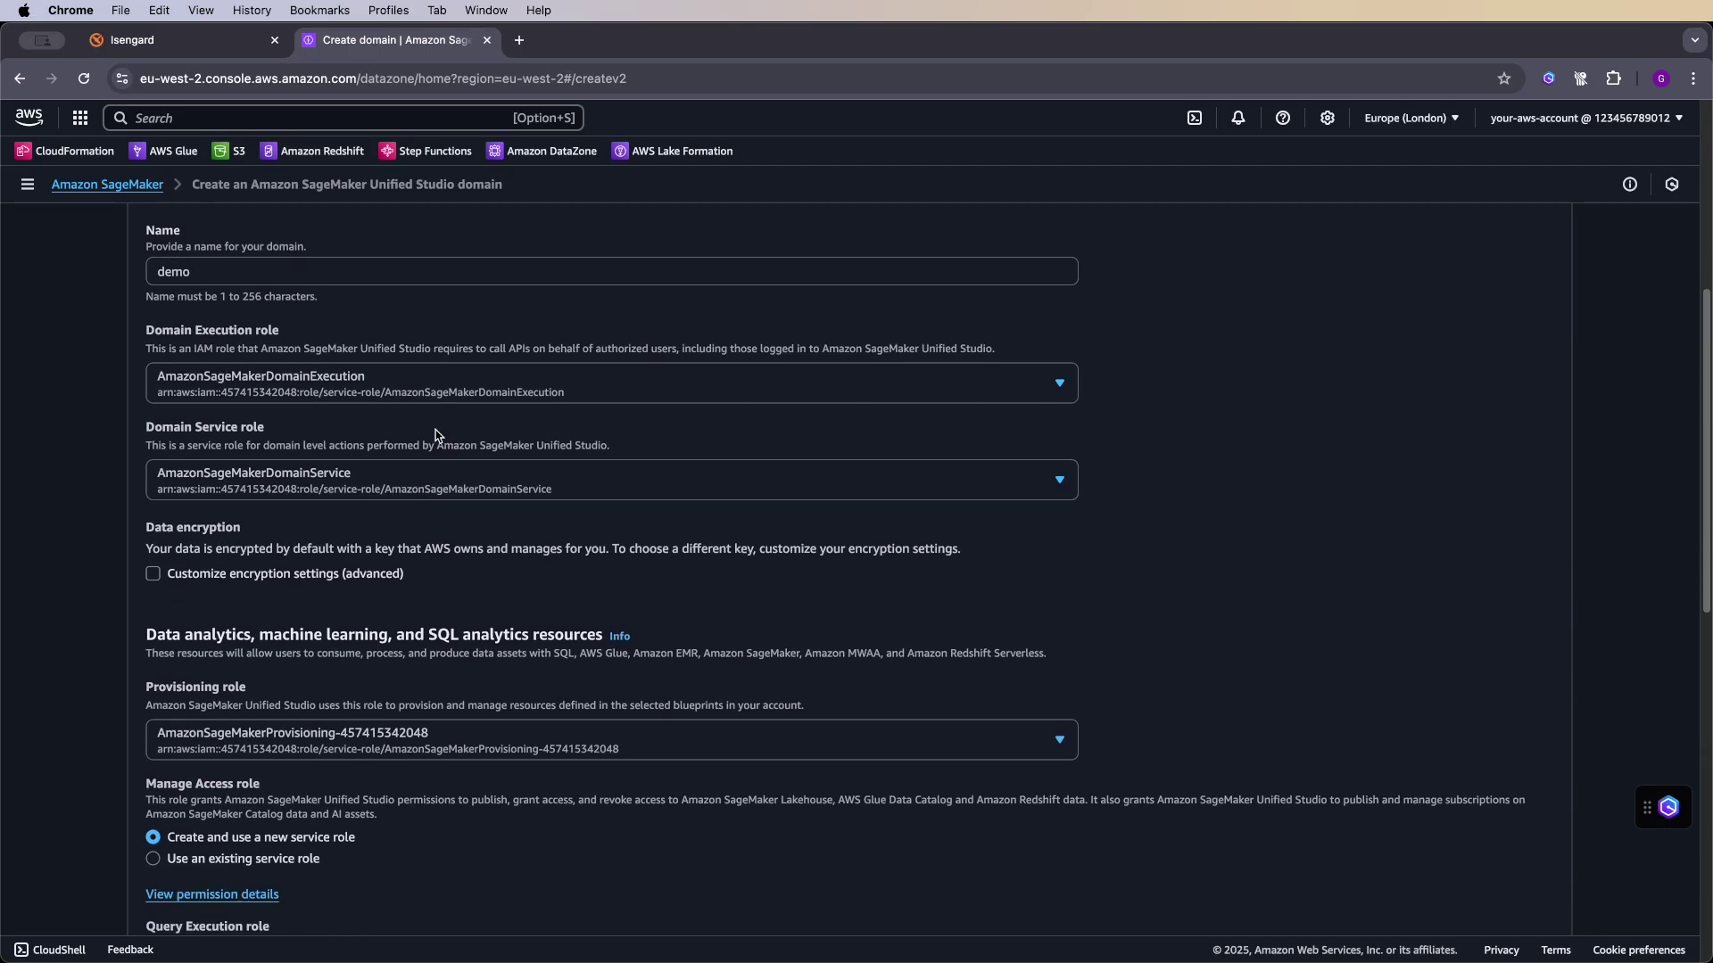
{"action": "scroll", "coordinate": [182, 347], "scroll_direction": "down", "scroll_amount": 3}
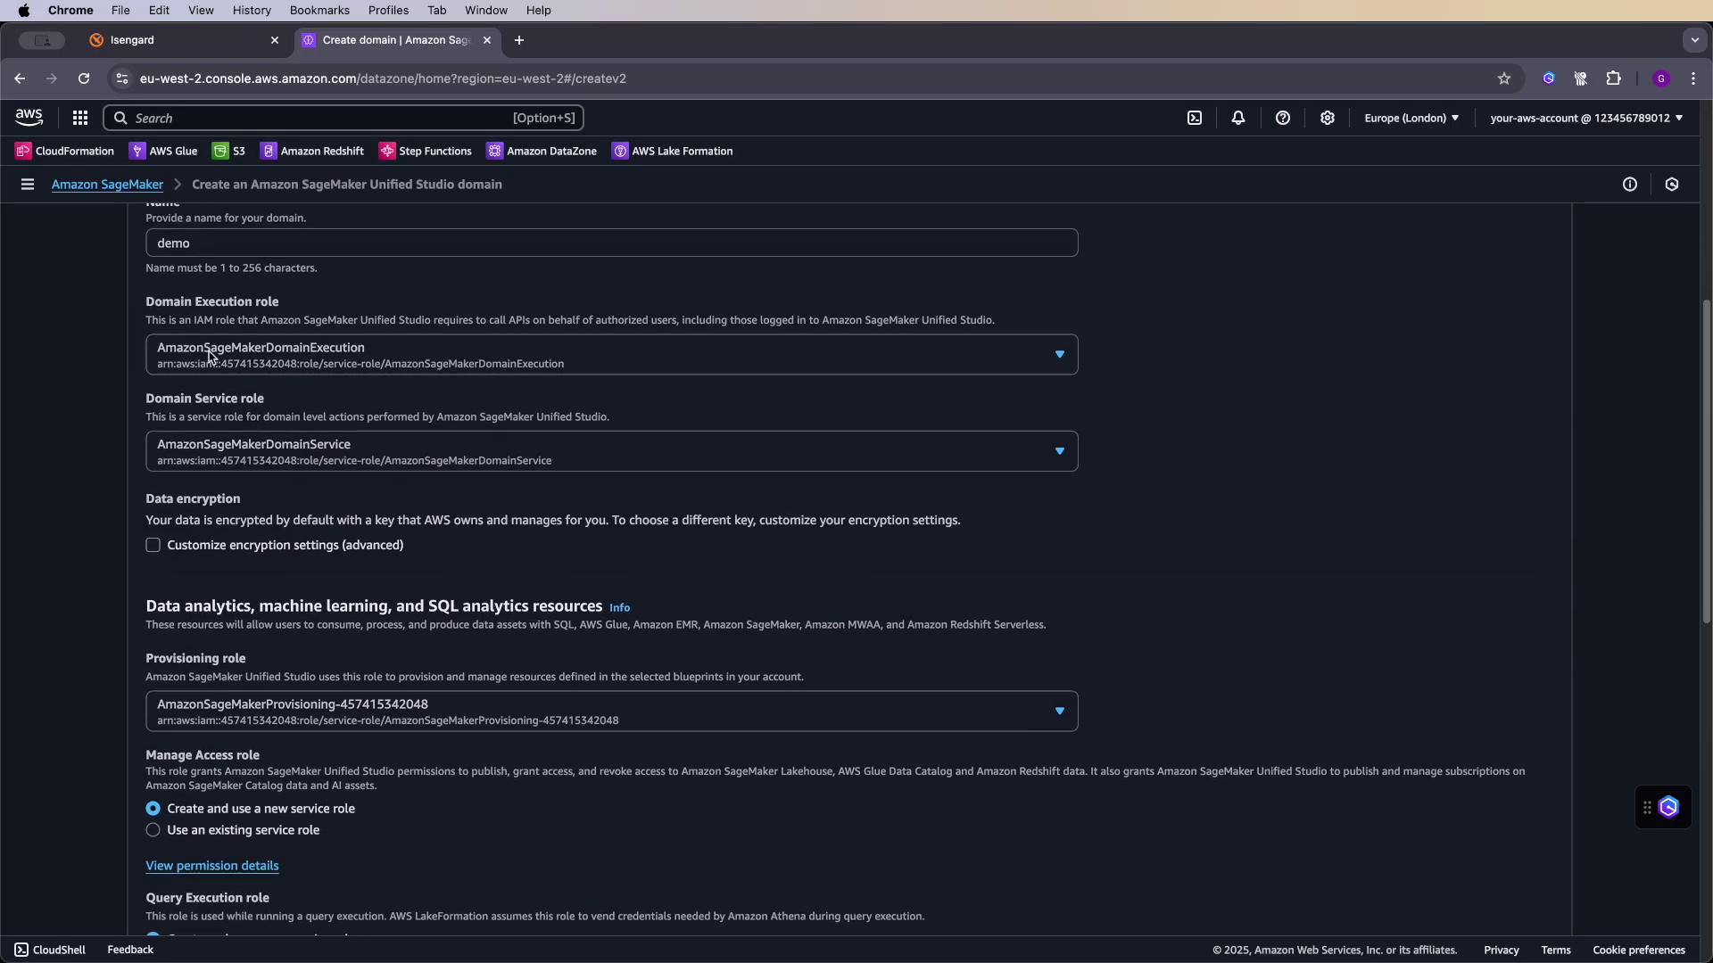
{"action": "scroll", "coordinate": [229, 379], "scroll_direction": "down", "scroll_amount": 7}
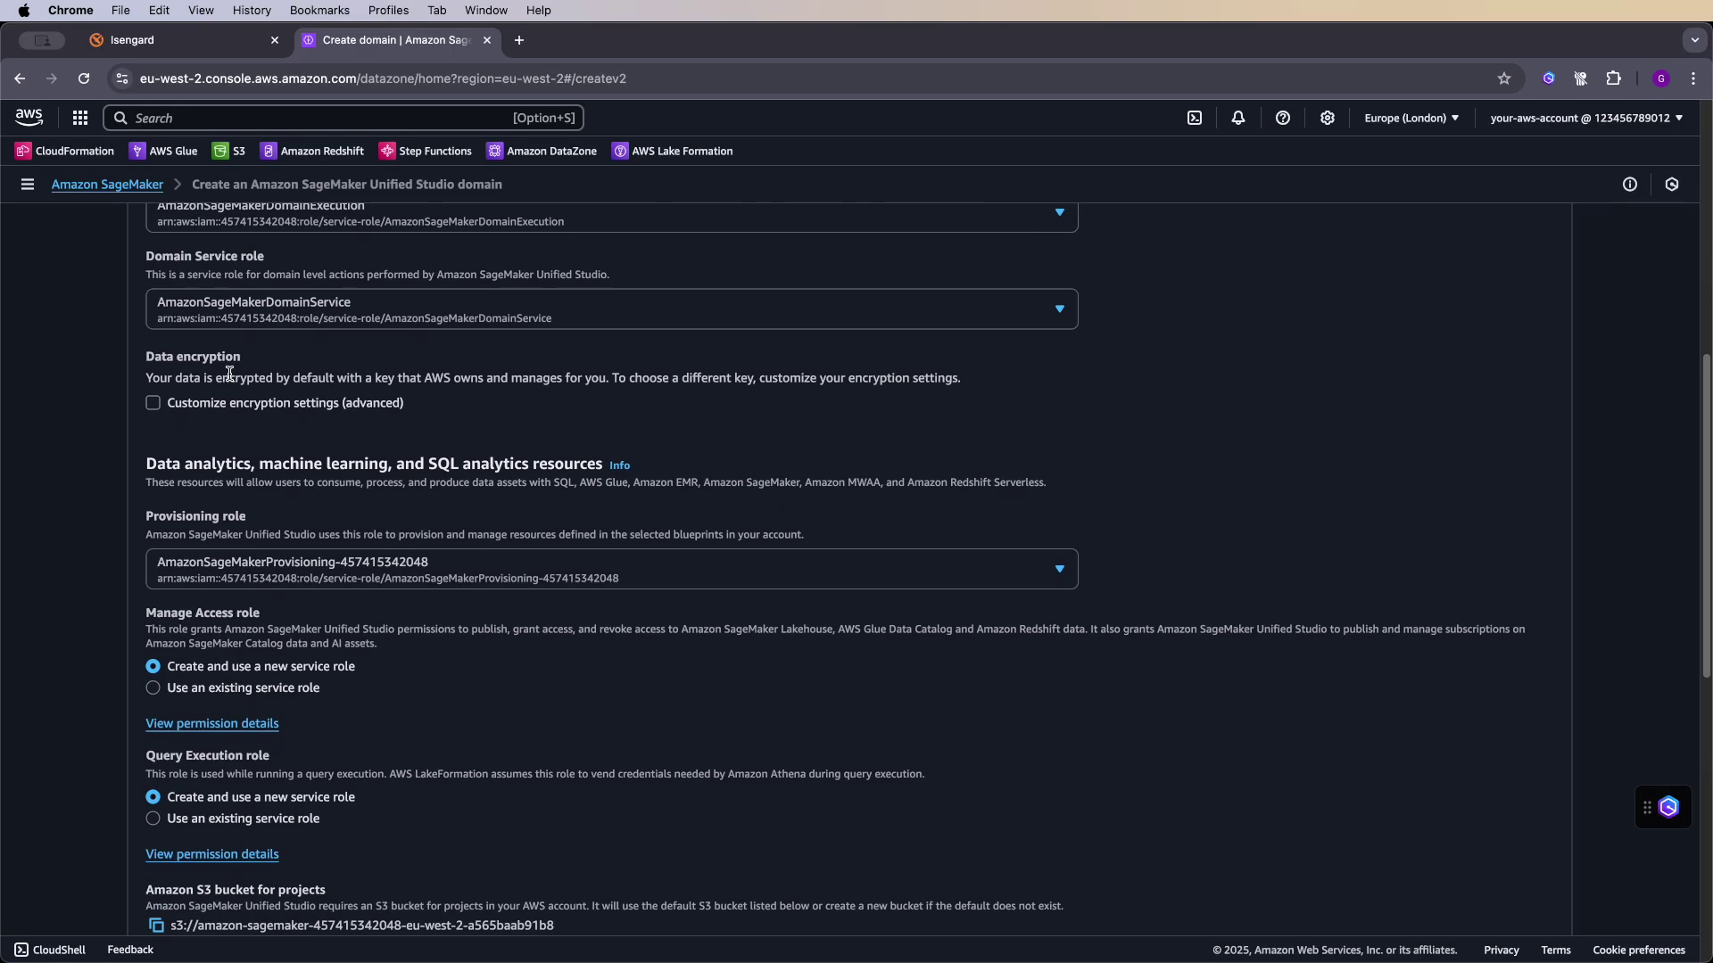
{"action": "scroll", "coordinate": [231, 379], "scroll_direction": "down", "scroll_amount": 3}
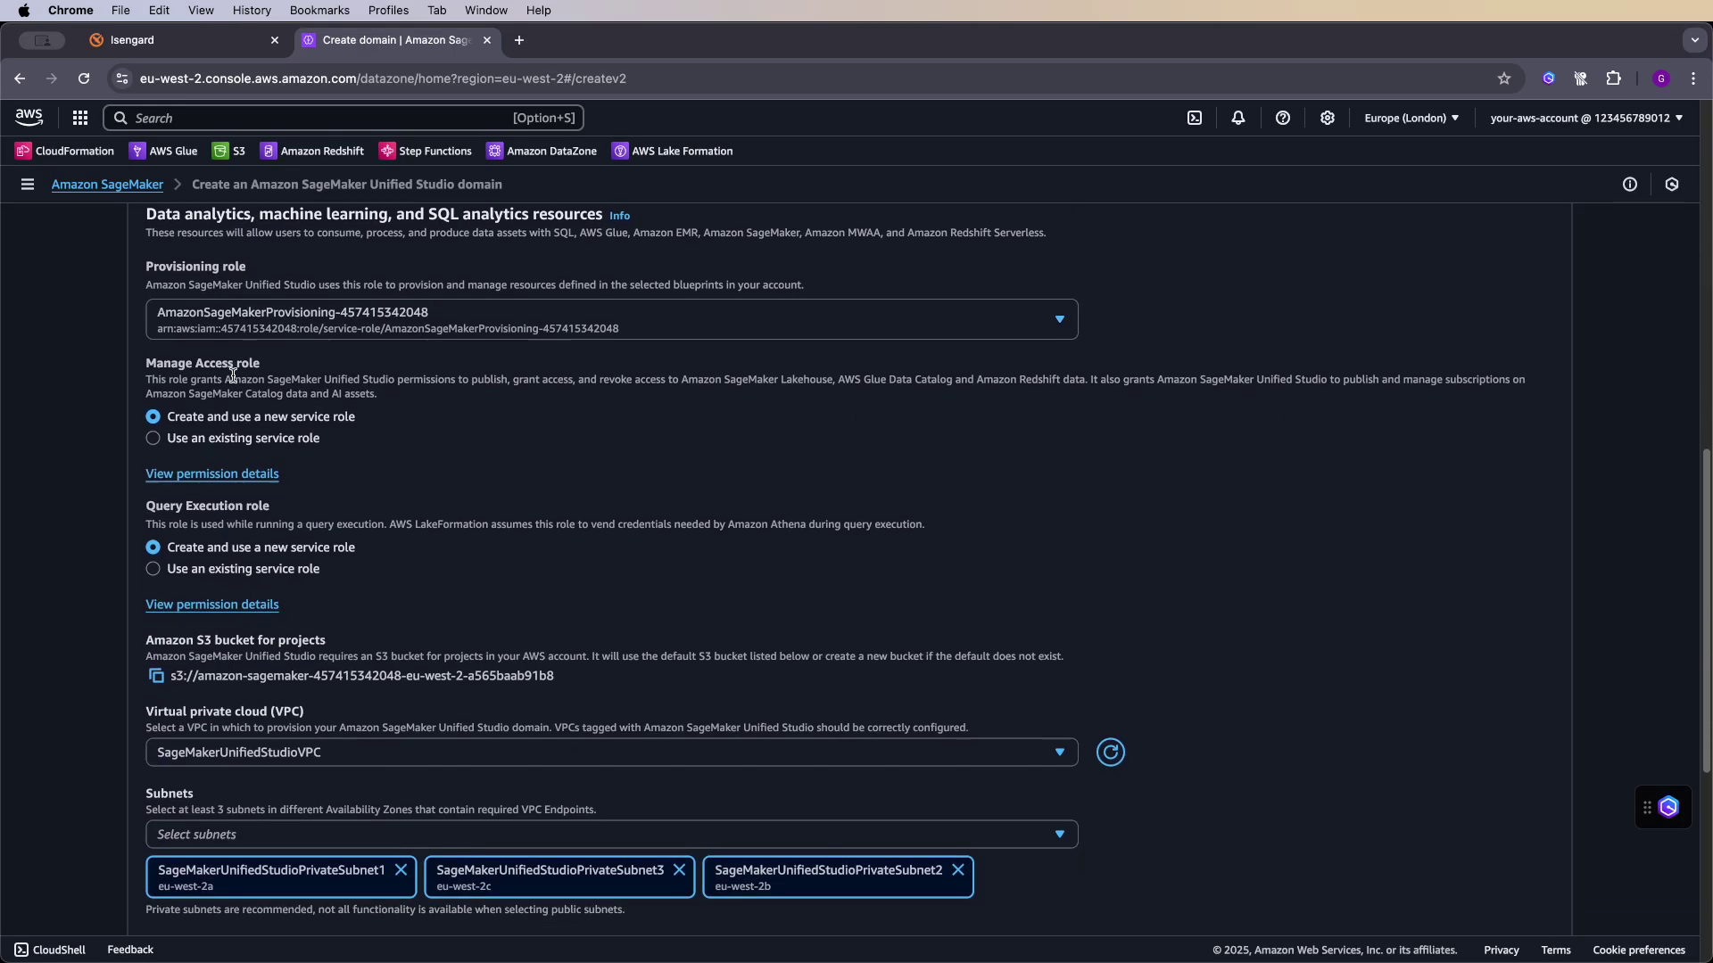
{"action": "scroll", "coordinate": [292, 381], "scroll_direction": "down", "scroll_amount": 2}
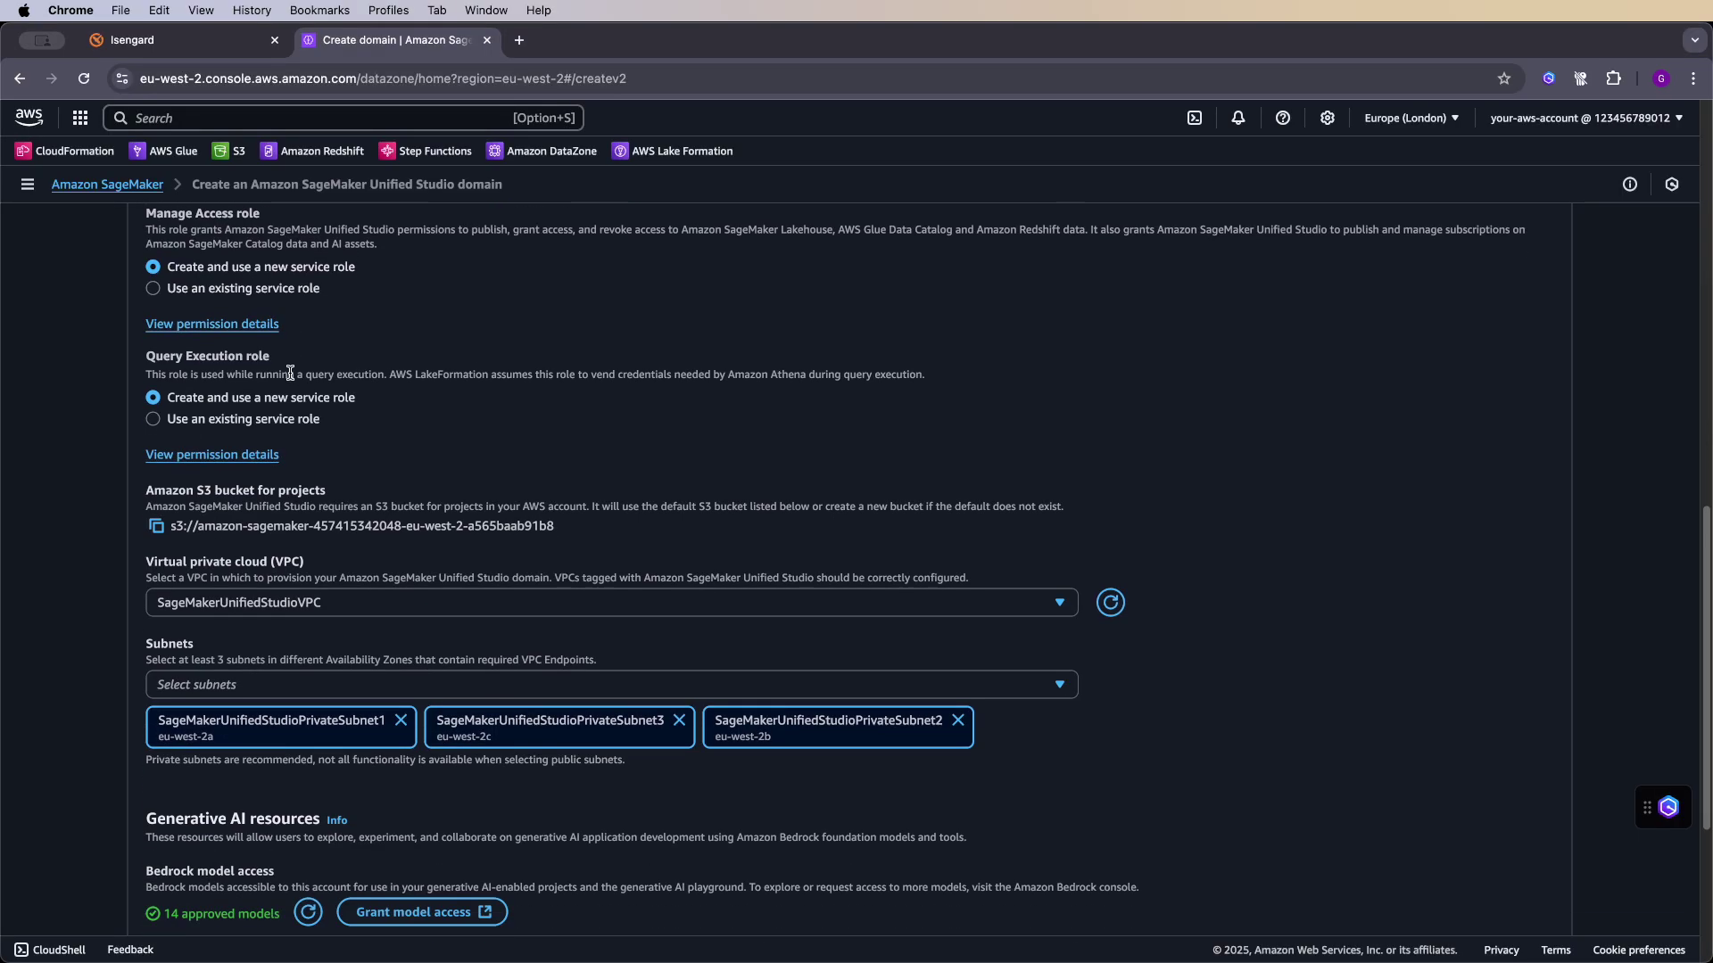
{"action": "scroll", "coordinate": [326, 360], "scroll_direction": "down", "scroll_amount": 4}
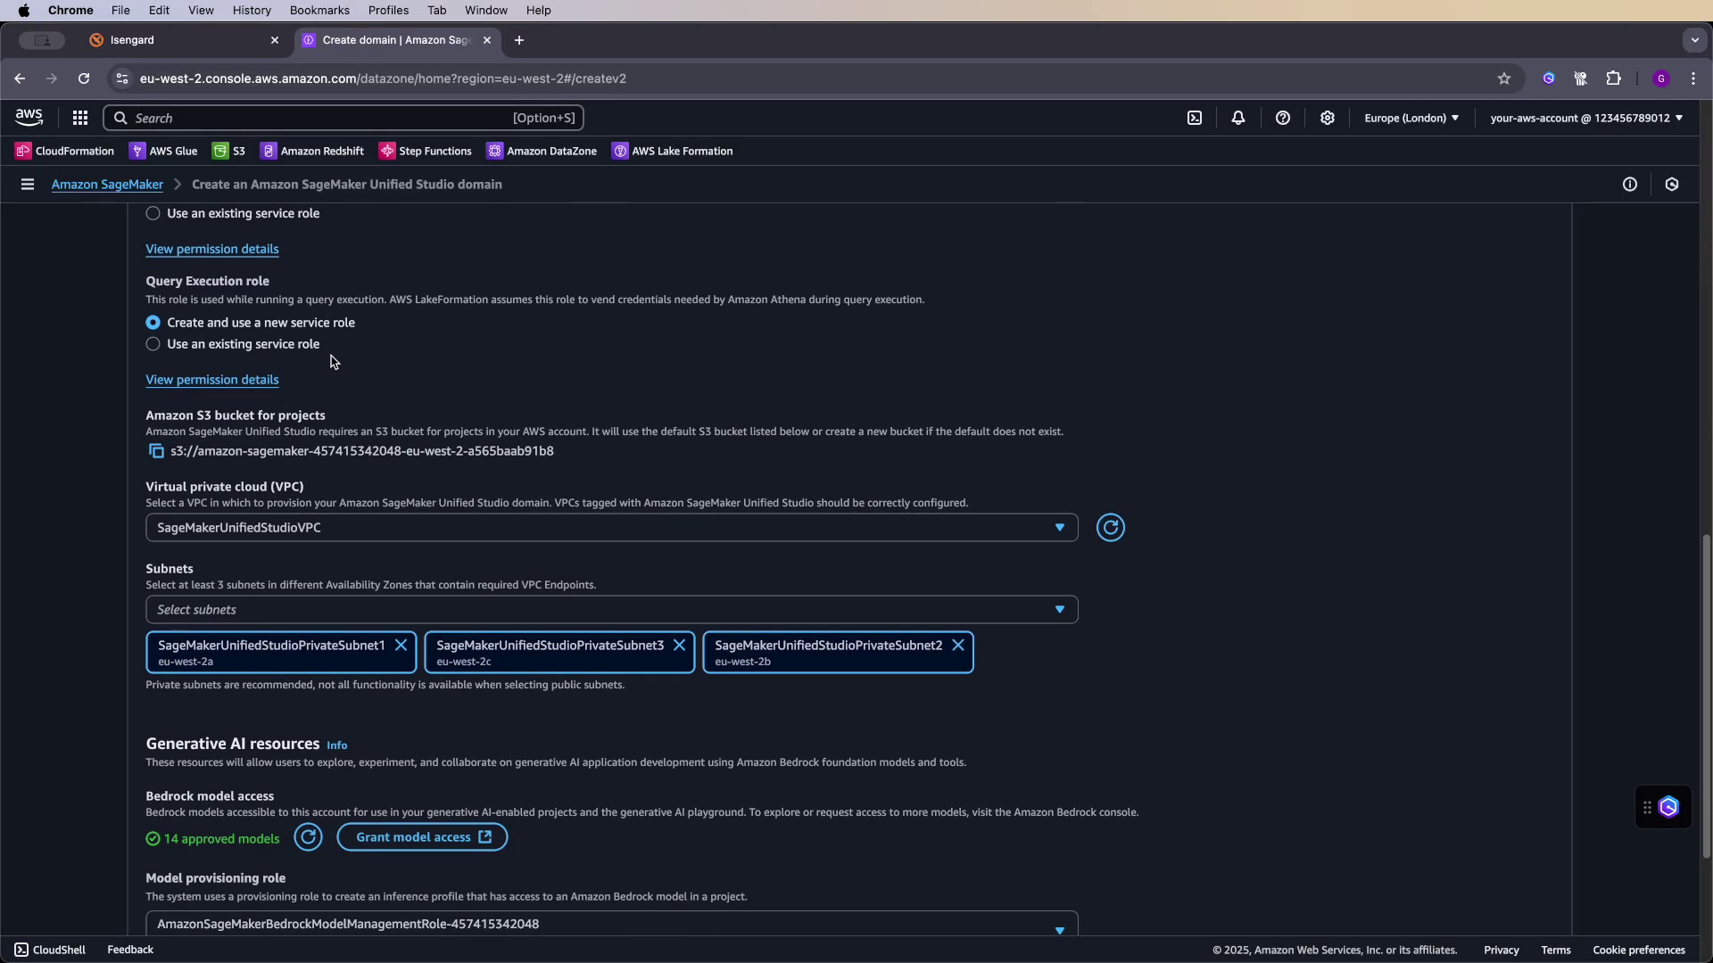
{"action": "scroll", "coordinate": [316, 365], "scroll_direction": "down", "scroll_amount": 1}
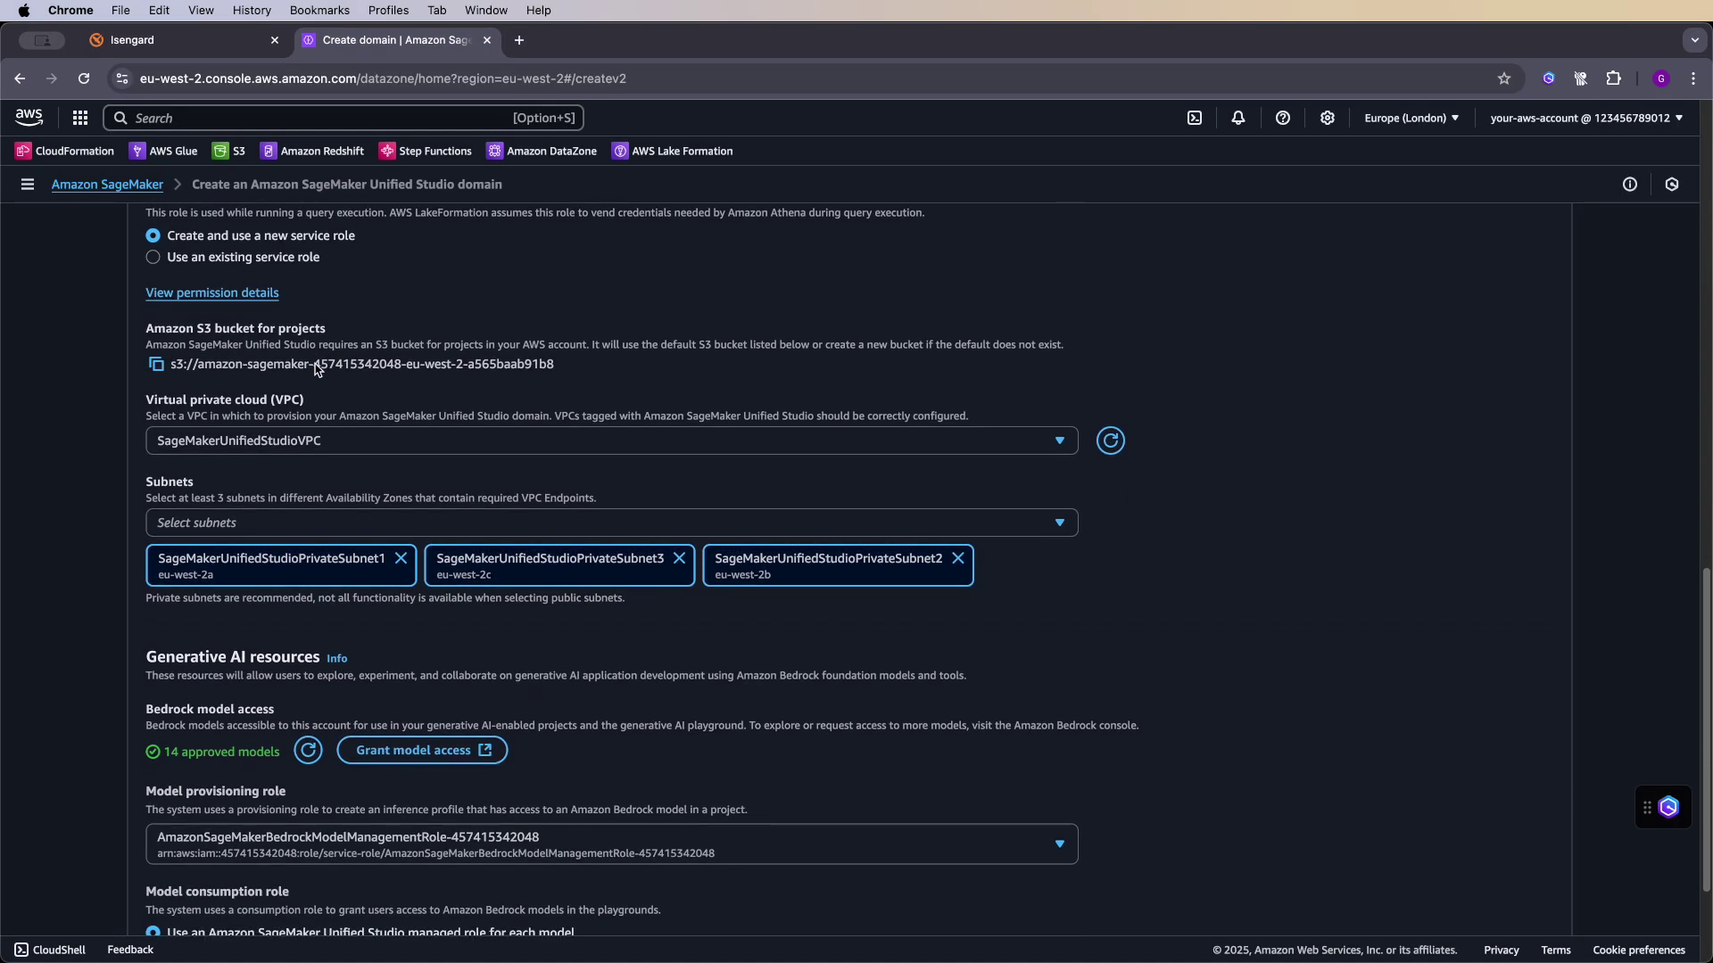
{"action": "left_click", "coordinate": [308, 444]}
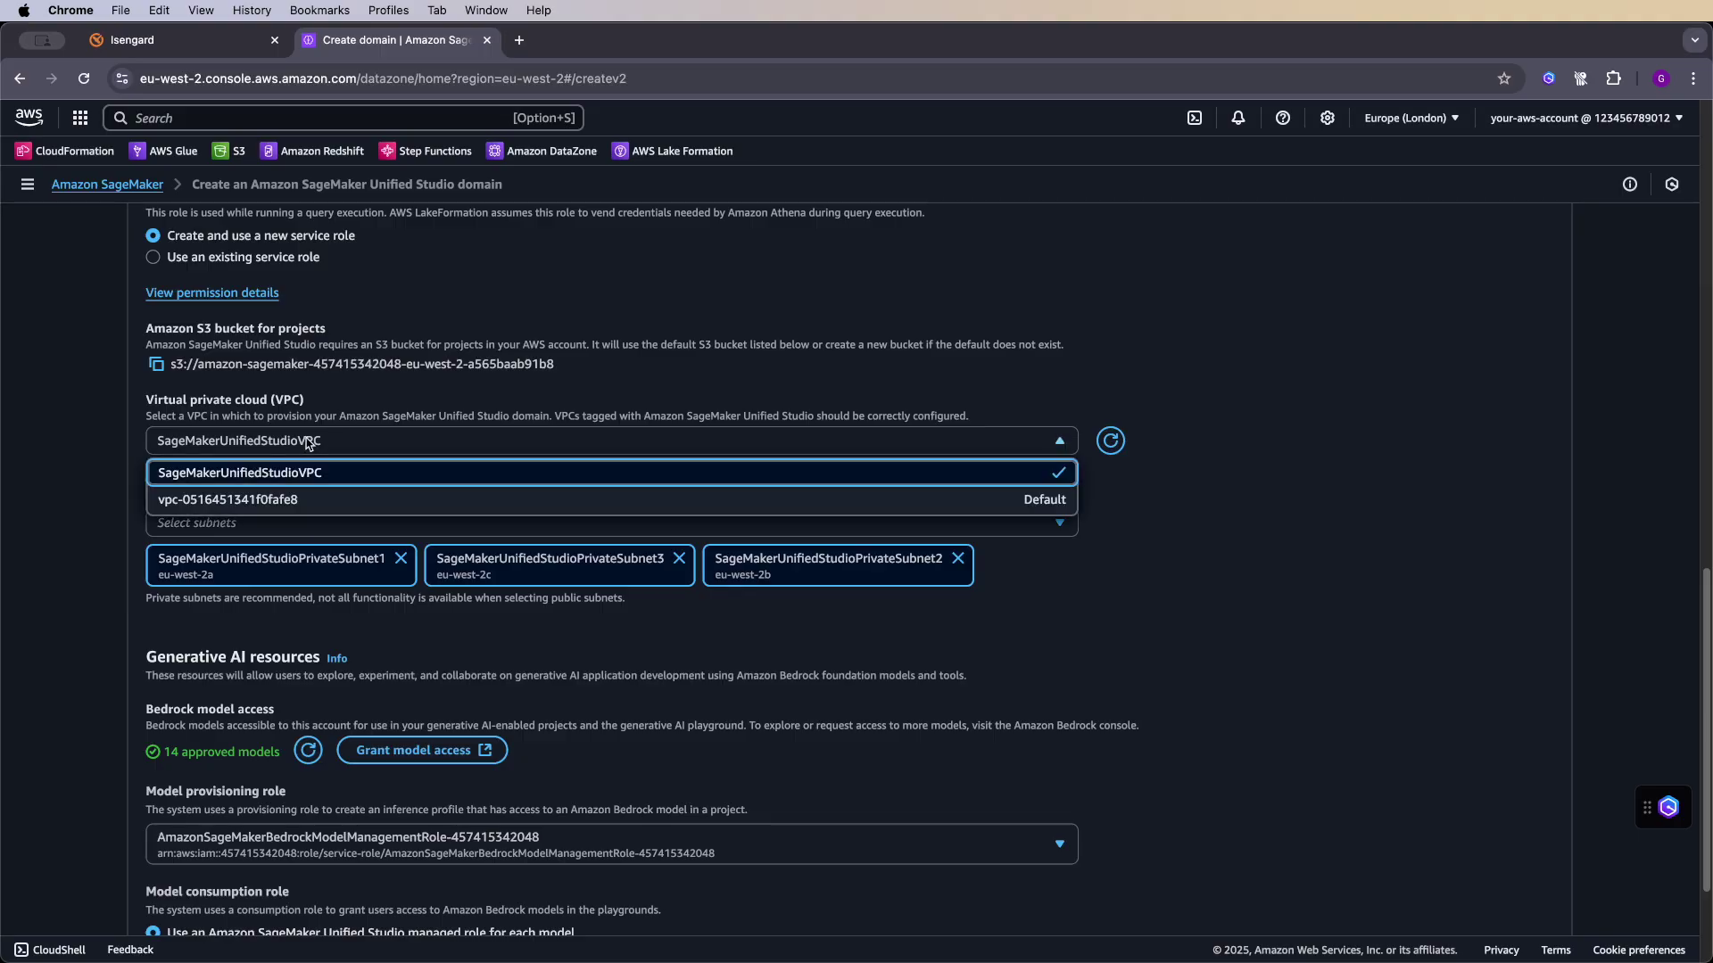
{"action": "left_click", "coordinate": [308, 472]}
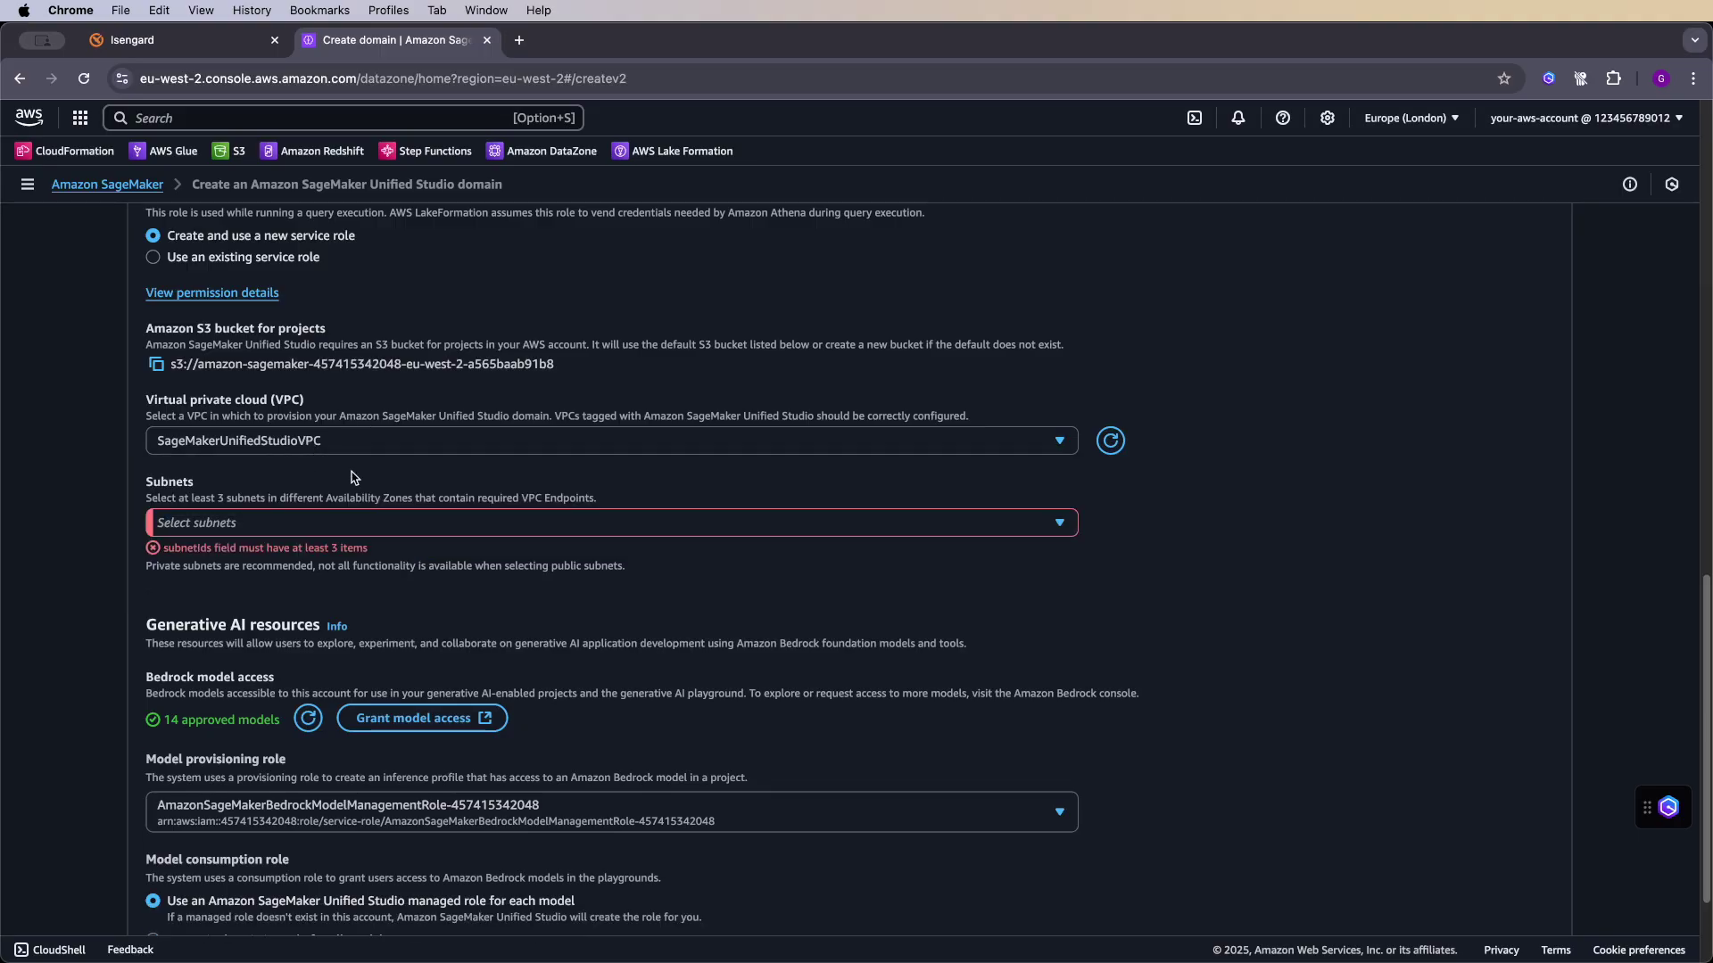
- Select SageMakerUnifiedStudioPrivateSubnet1, 3 and 2 as the domain's subnets
{"action": "scroll", "coordinate": [352, 477], "scroll_direction": "down", "scroll_amount": 5}
{"action": "left_click", "coordinate": [373, 418]}
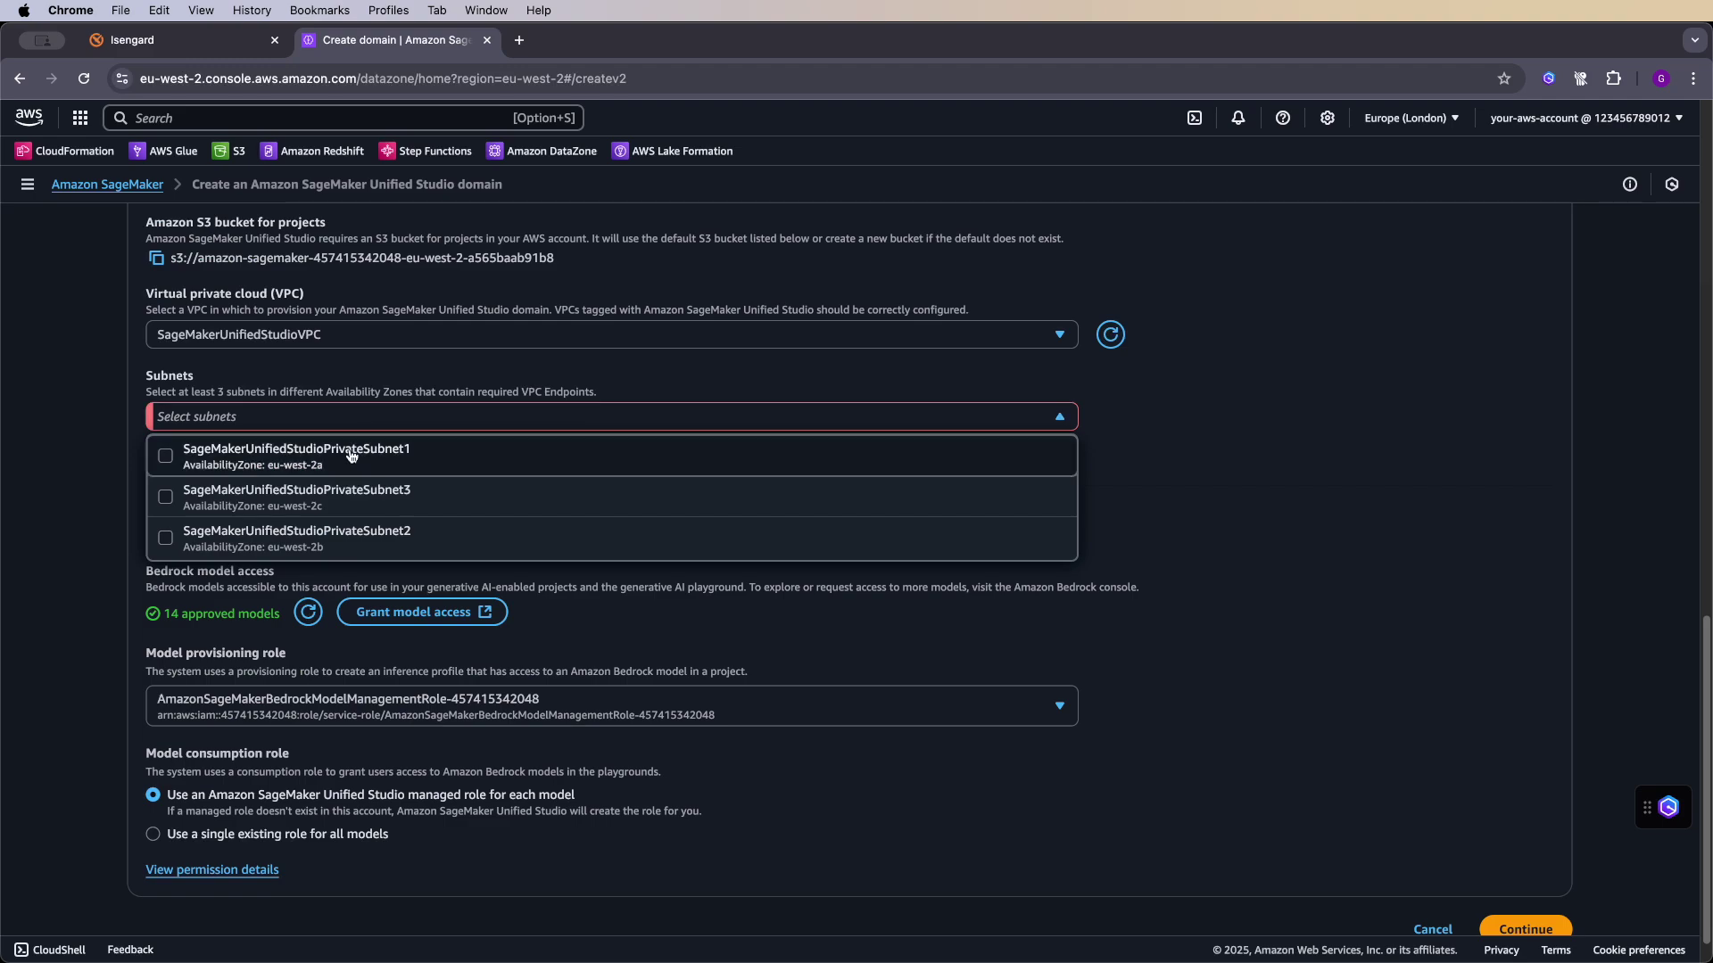
{"action": "left_click", "coordinate": [351, 456]}
{"action": "left_click", "coordinate": [347, 496]}
{"action": "left_click", "coordinate": [355, 537]}
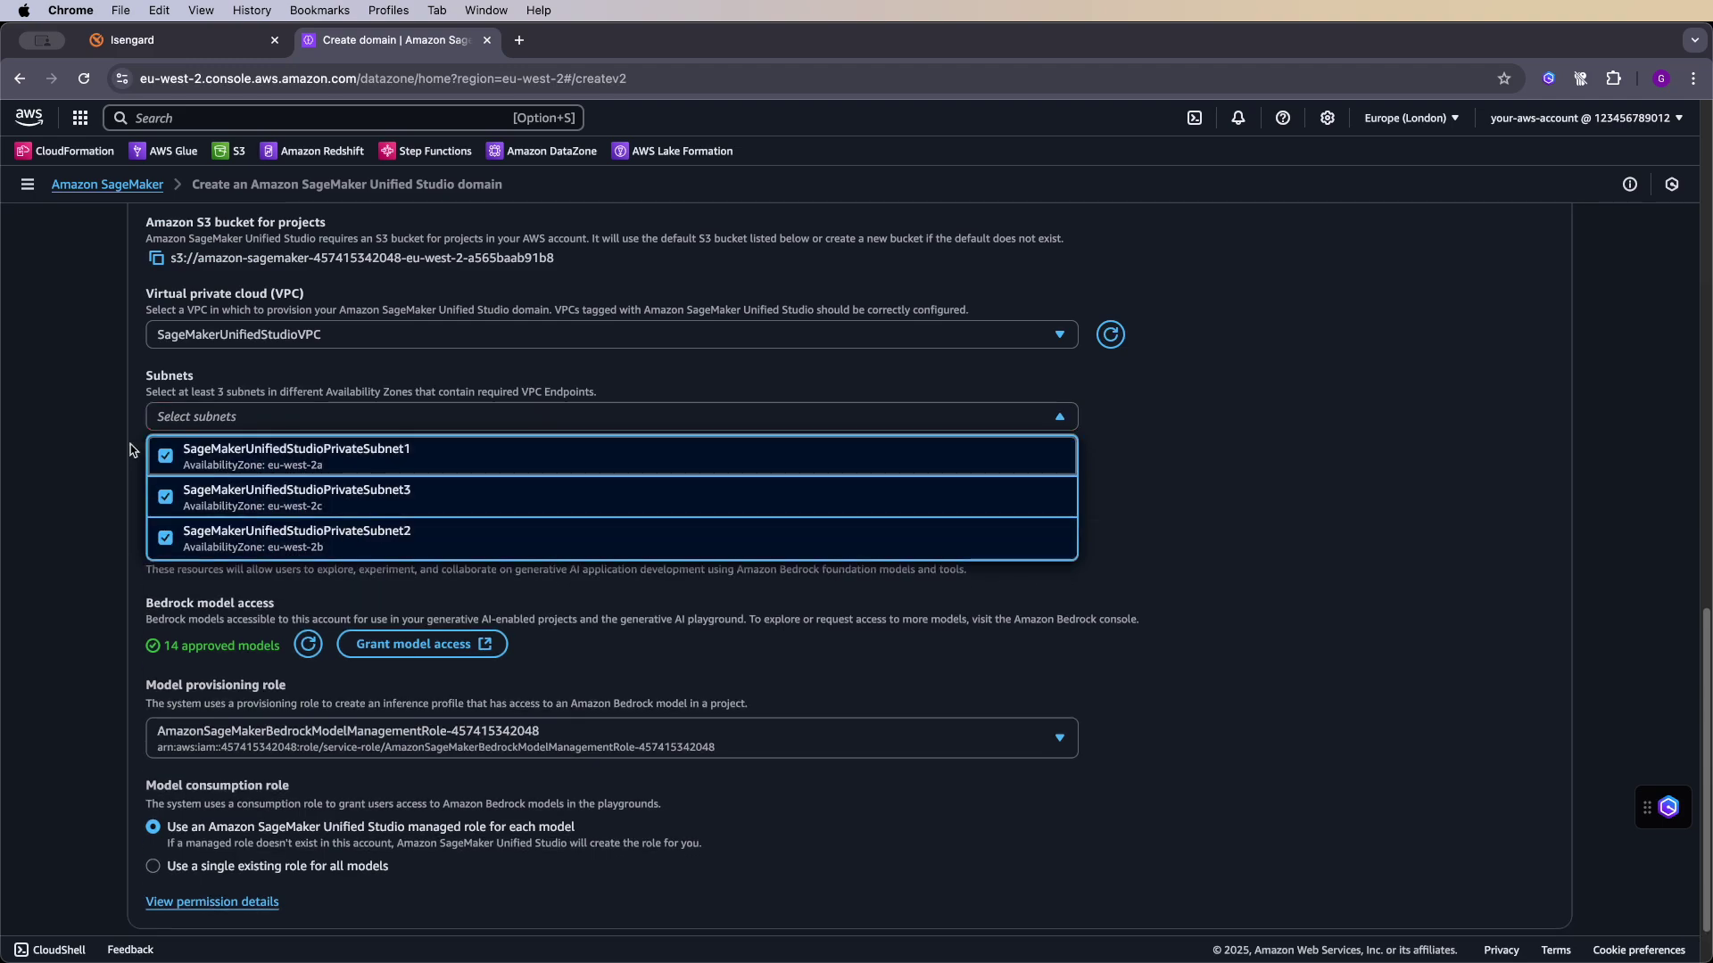
{"action": "left_click", "coordinate": [49, 450]}
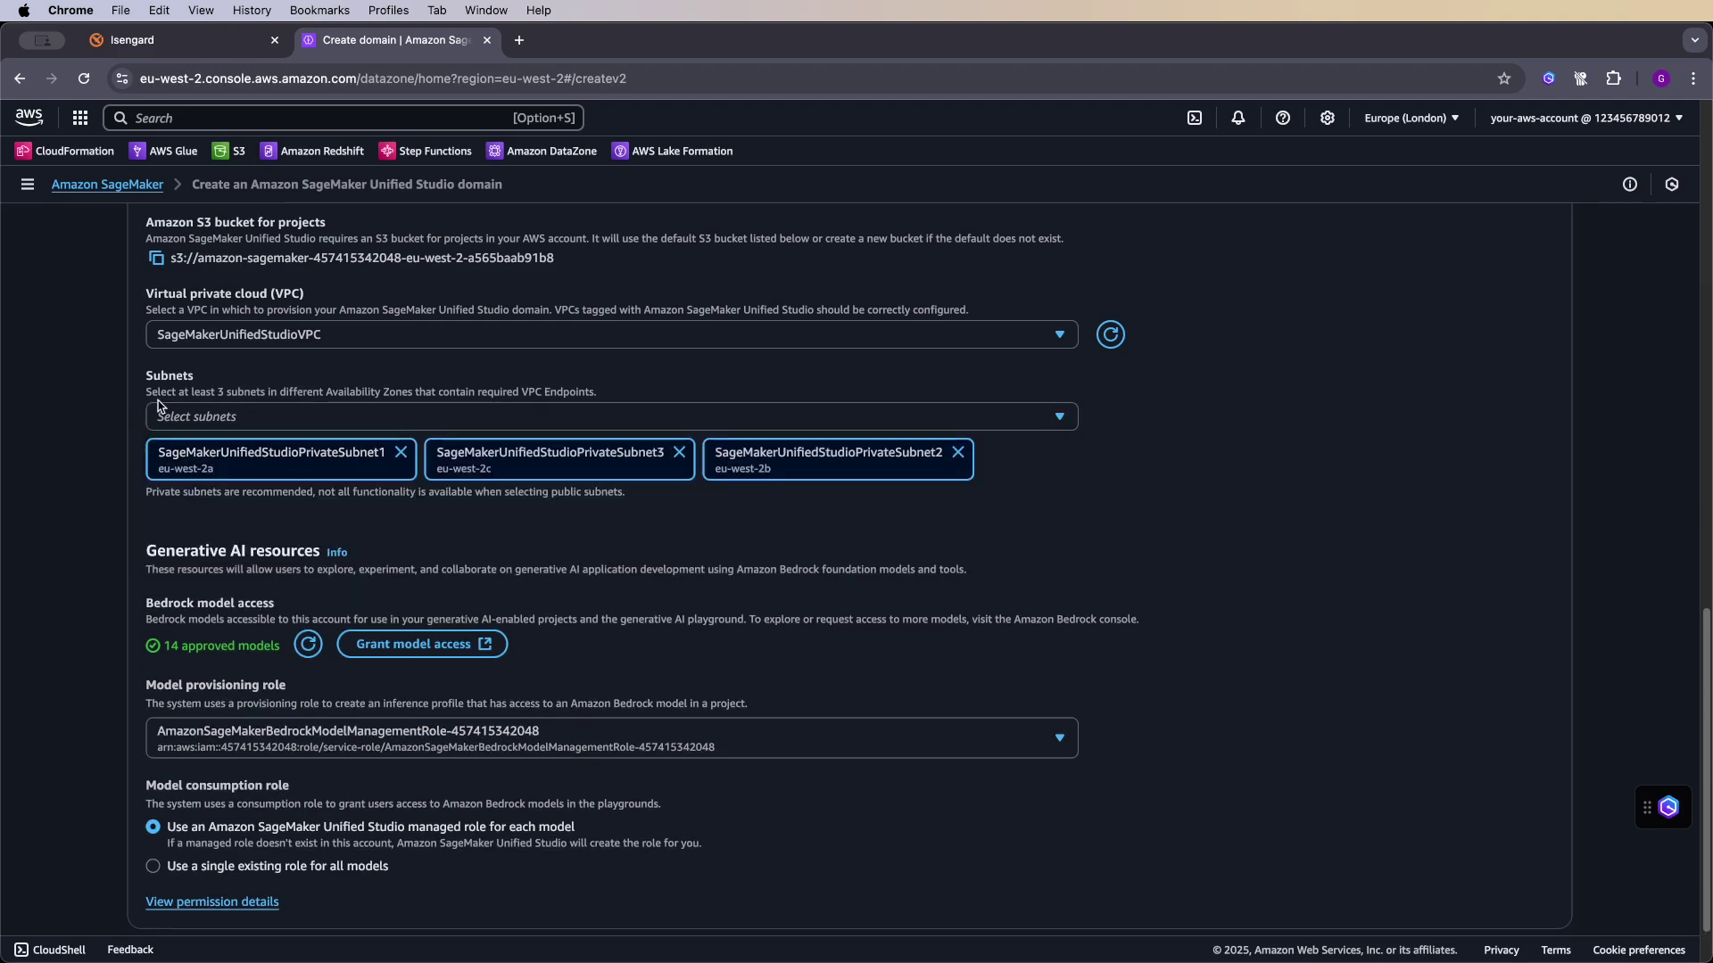
{"action": "scroll", "coordinate": [159, 406], "scroll_direction": "down", "scroll_amount": 2}
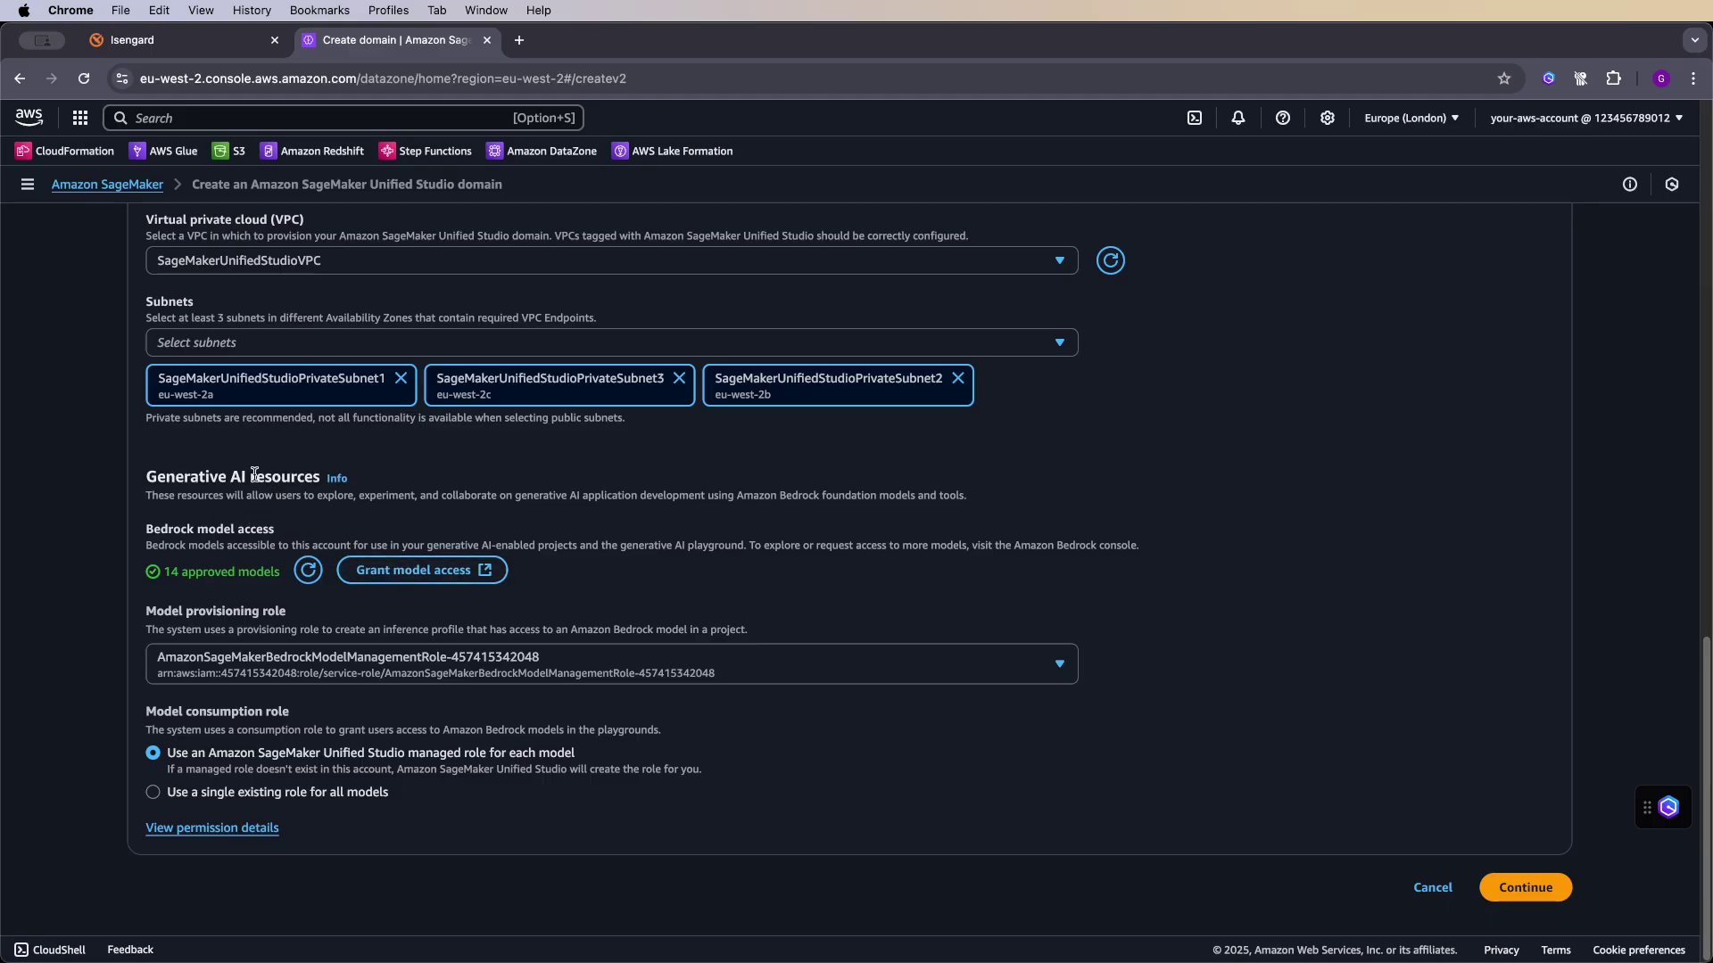
- Confirm in Bedrock that all 14 base models show Access granted, then return to the domain form
{"action": "left_click", "coordinate": [389, 575]}
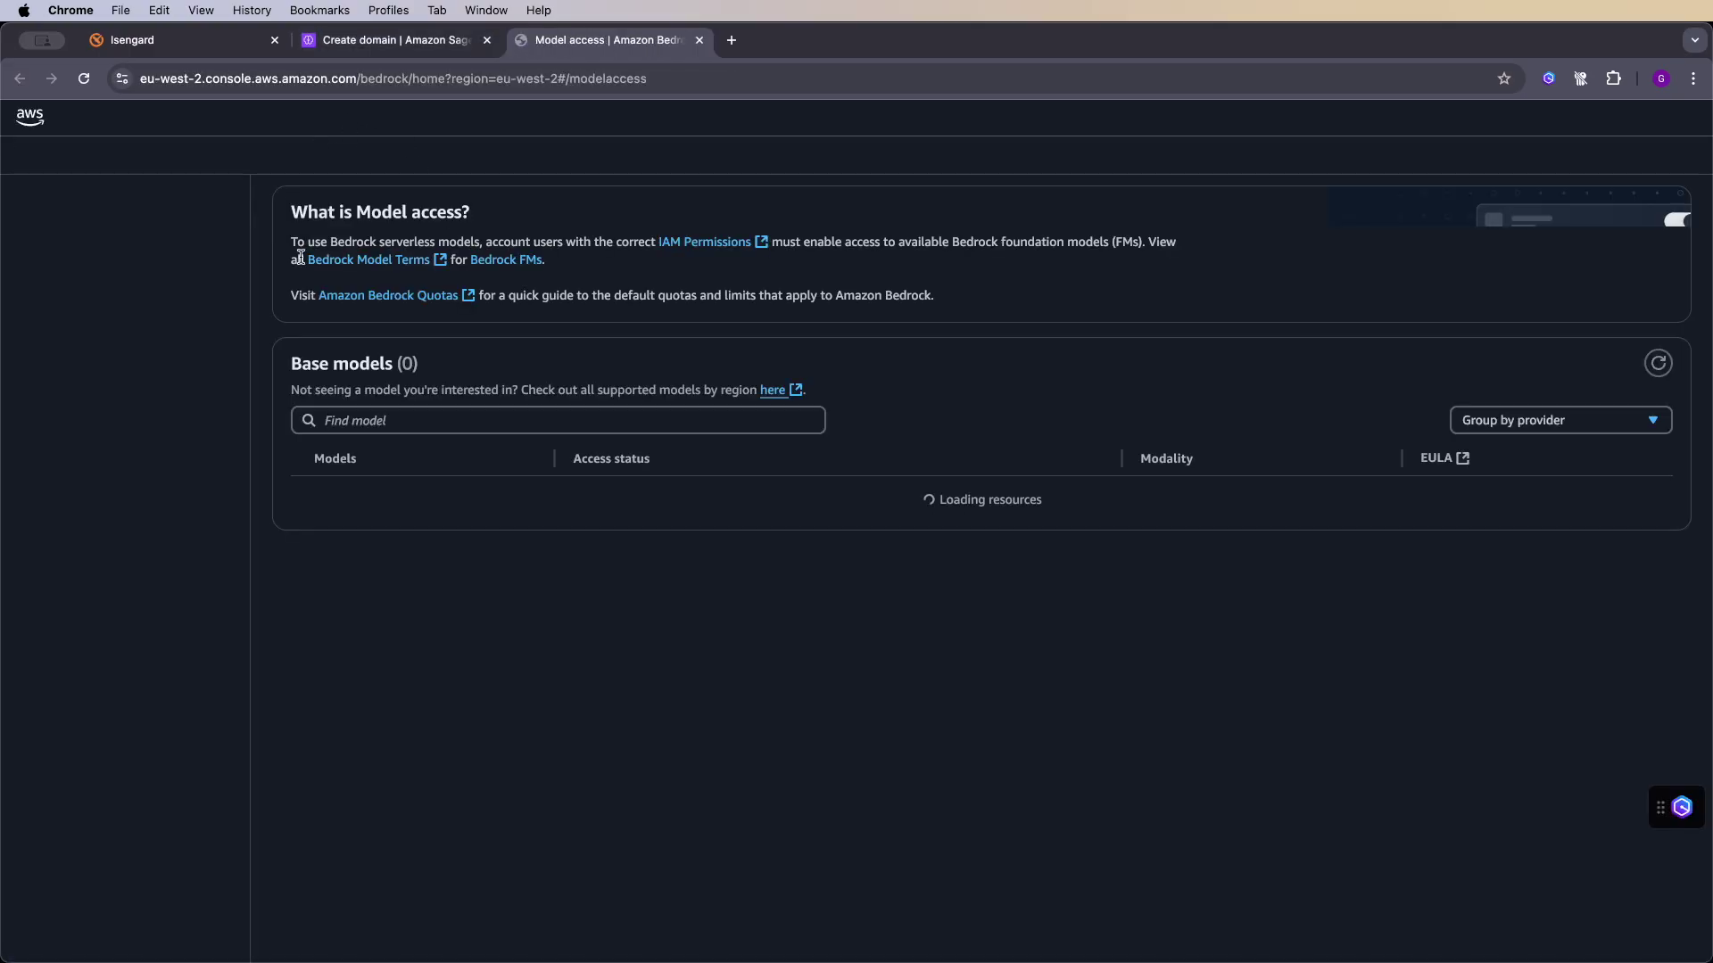
{"action": "scroll", "coordinate": [455, 612], "scroll_direction": "down", "scroll_amount": 5}
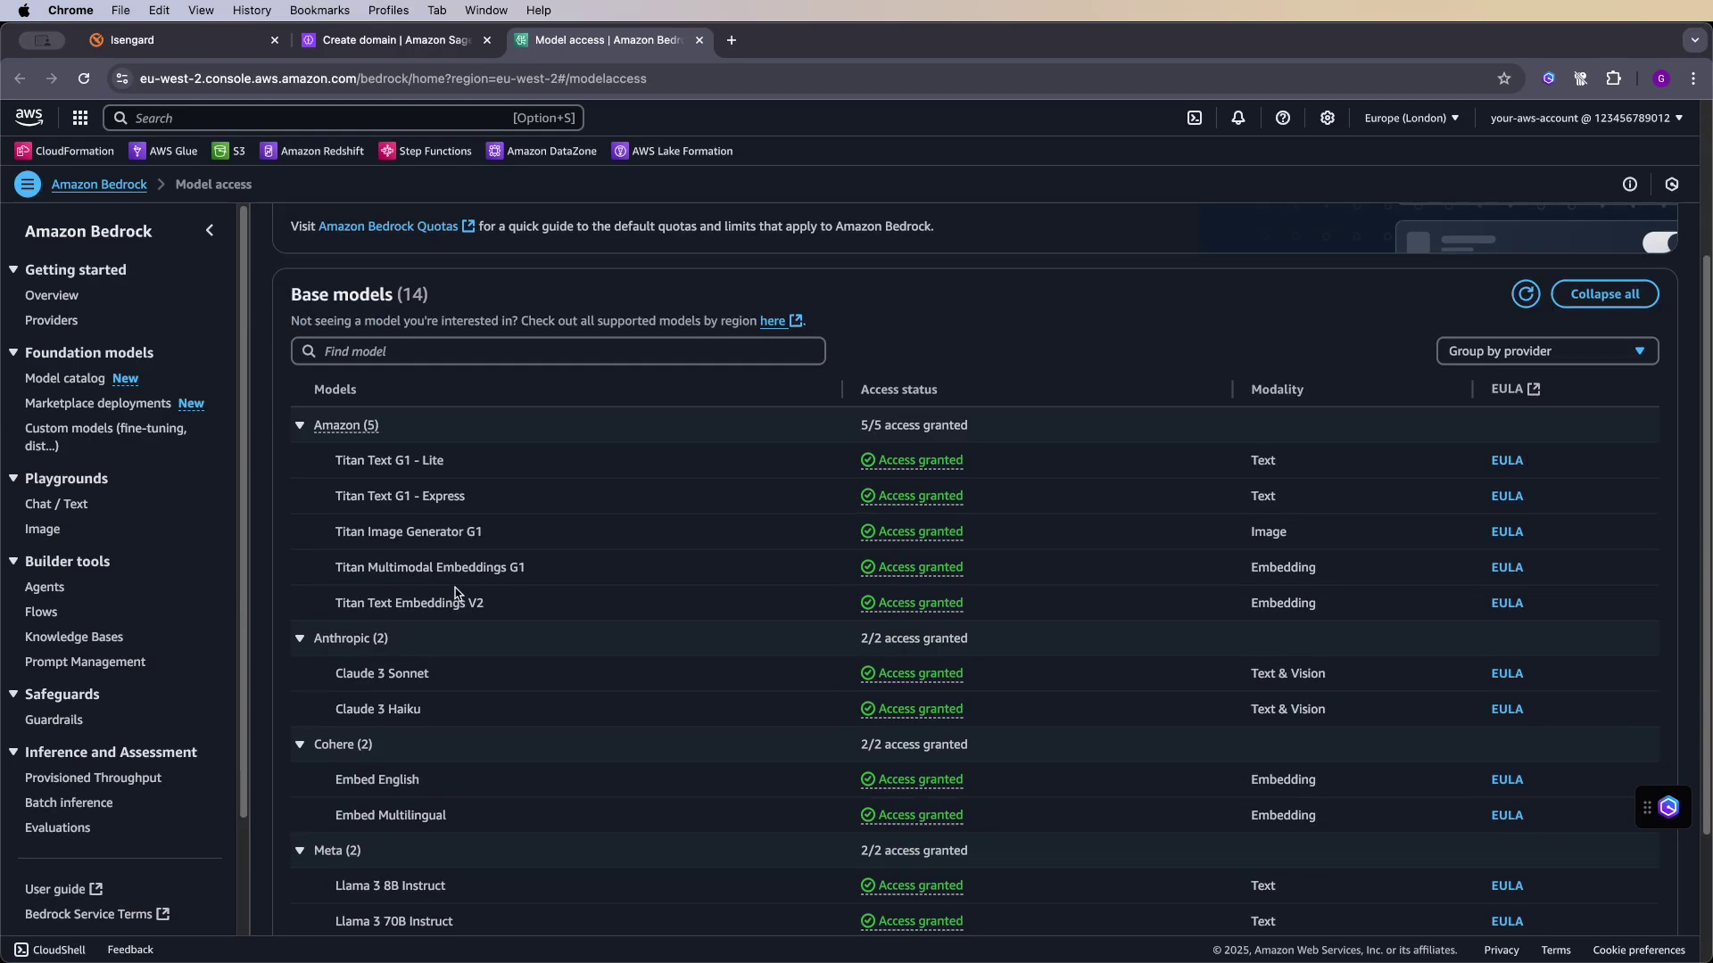
{"action": "left_click", "coordinate": [392, 41]}
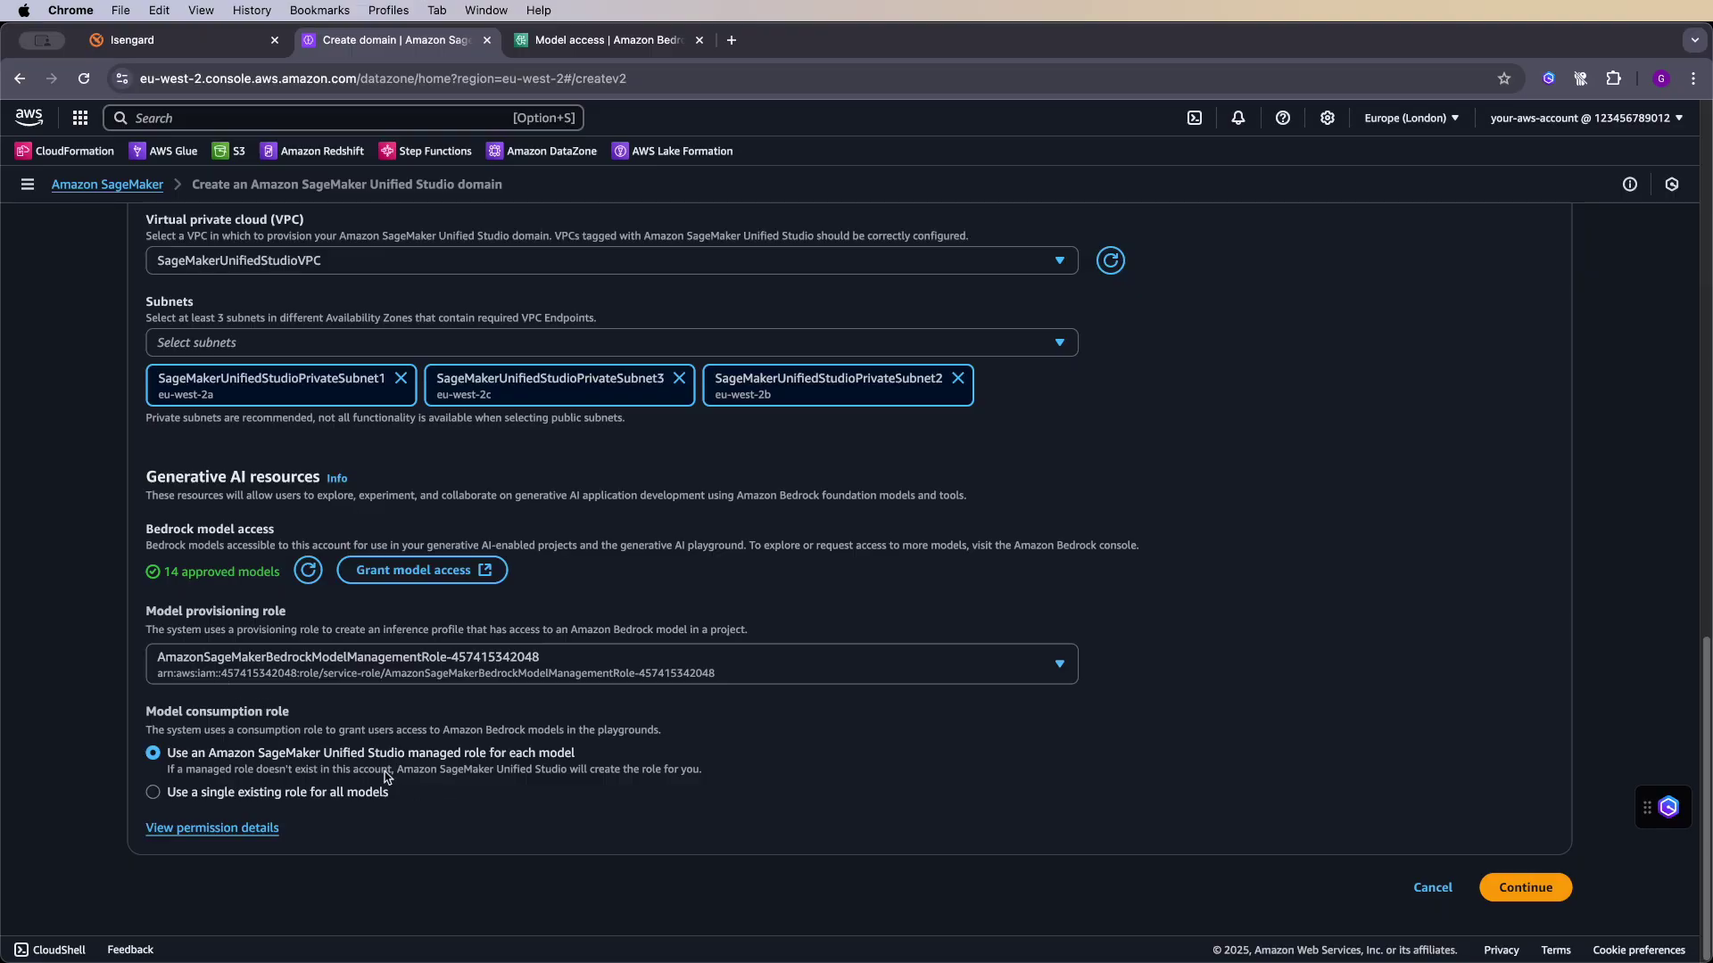
{"action": "left_click", "coordinate": [1522, 895]}
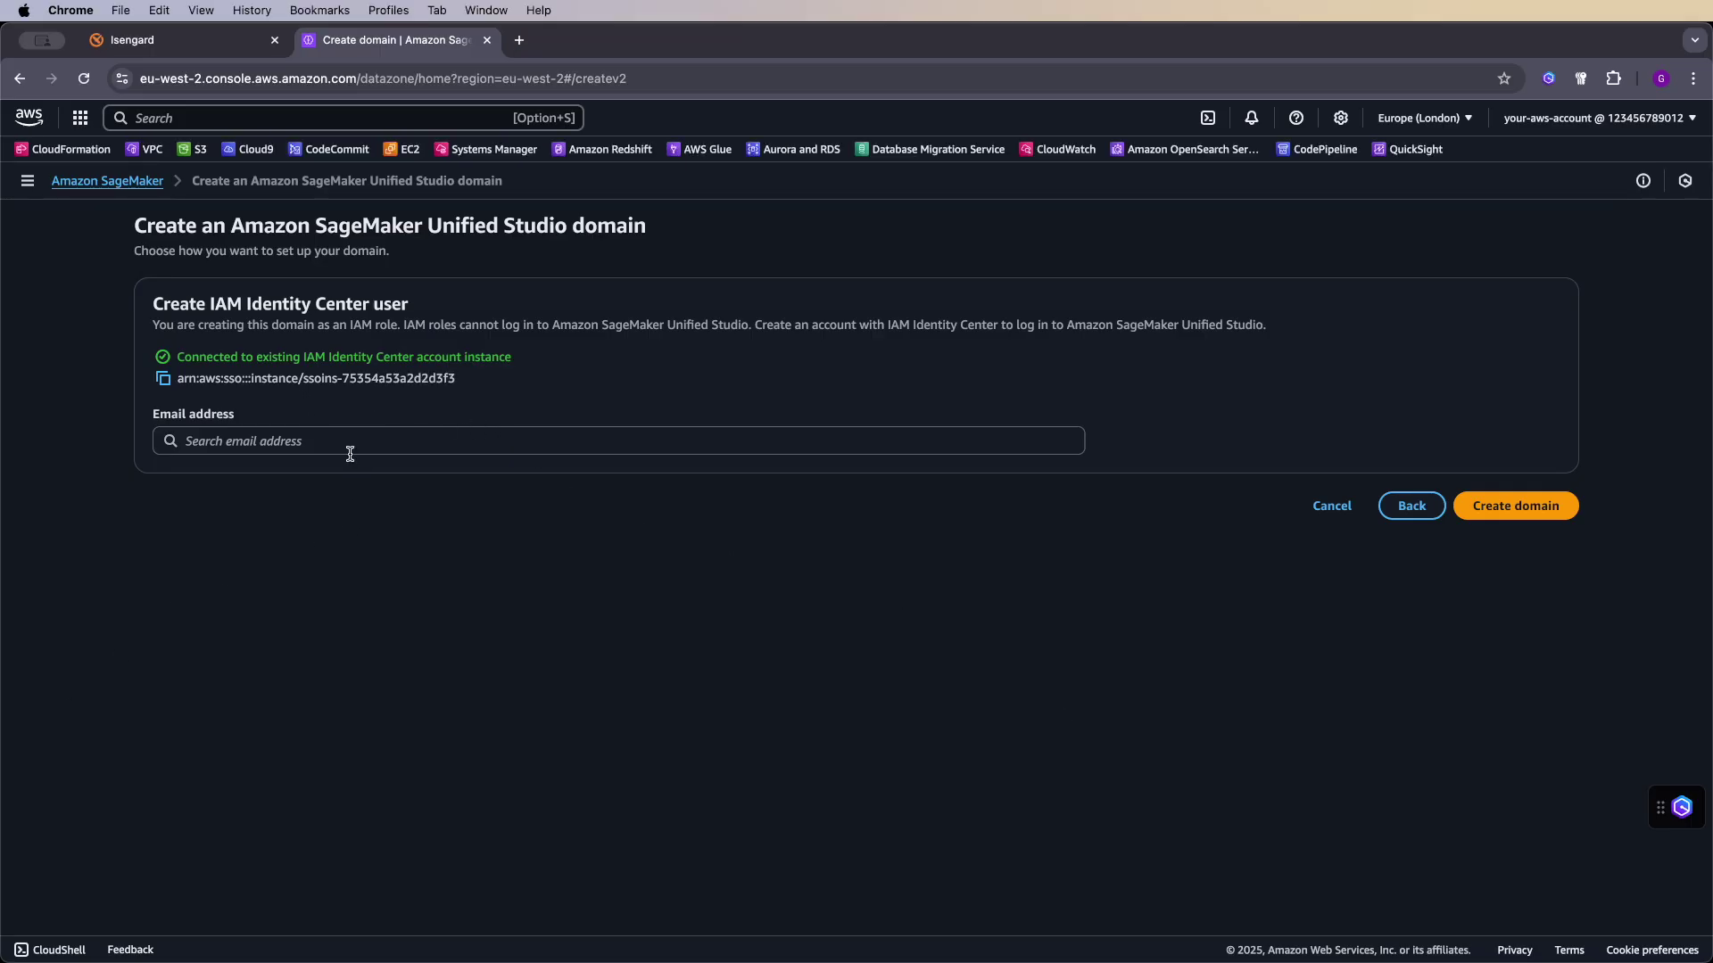
{"action": "left_click", "coordinate": [358, 437]}
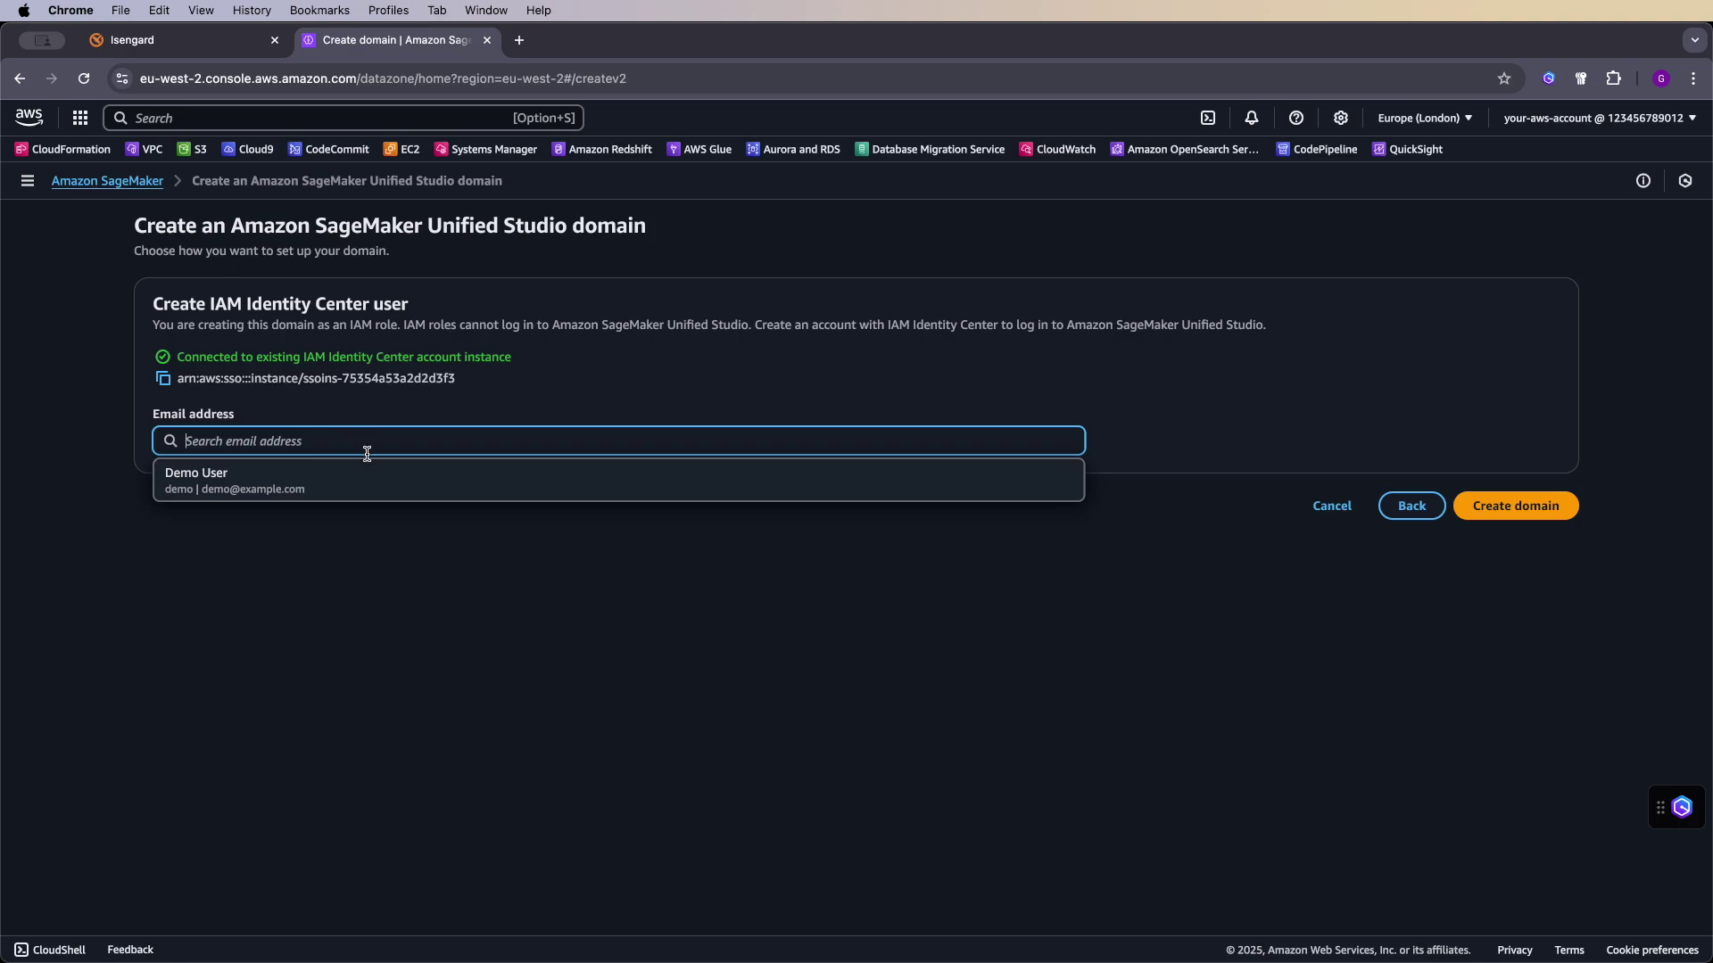
{"action": "left_click", "coordinate": [369, 483]}
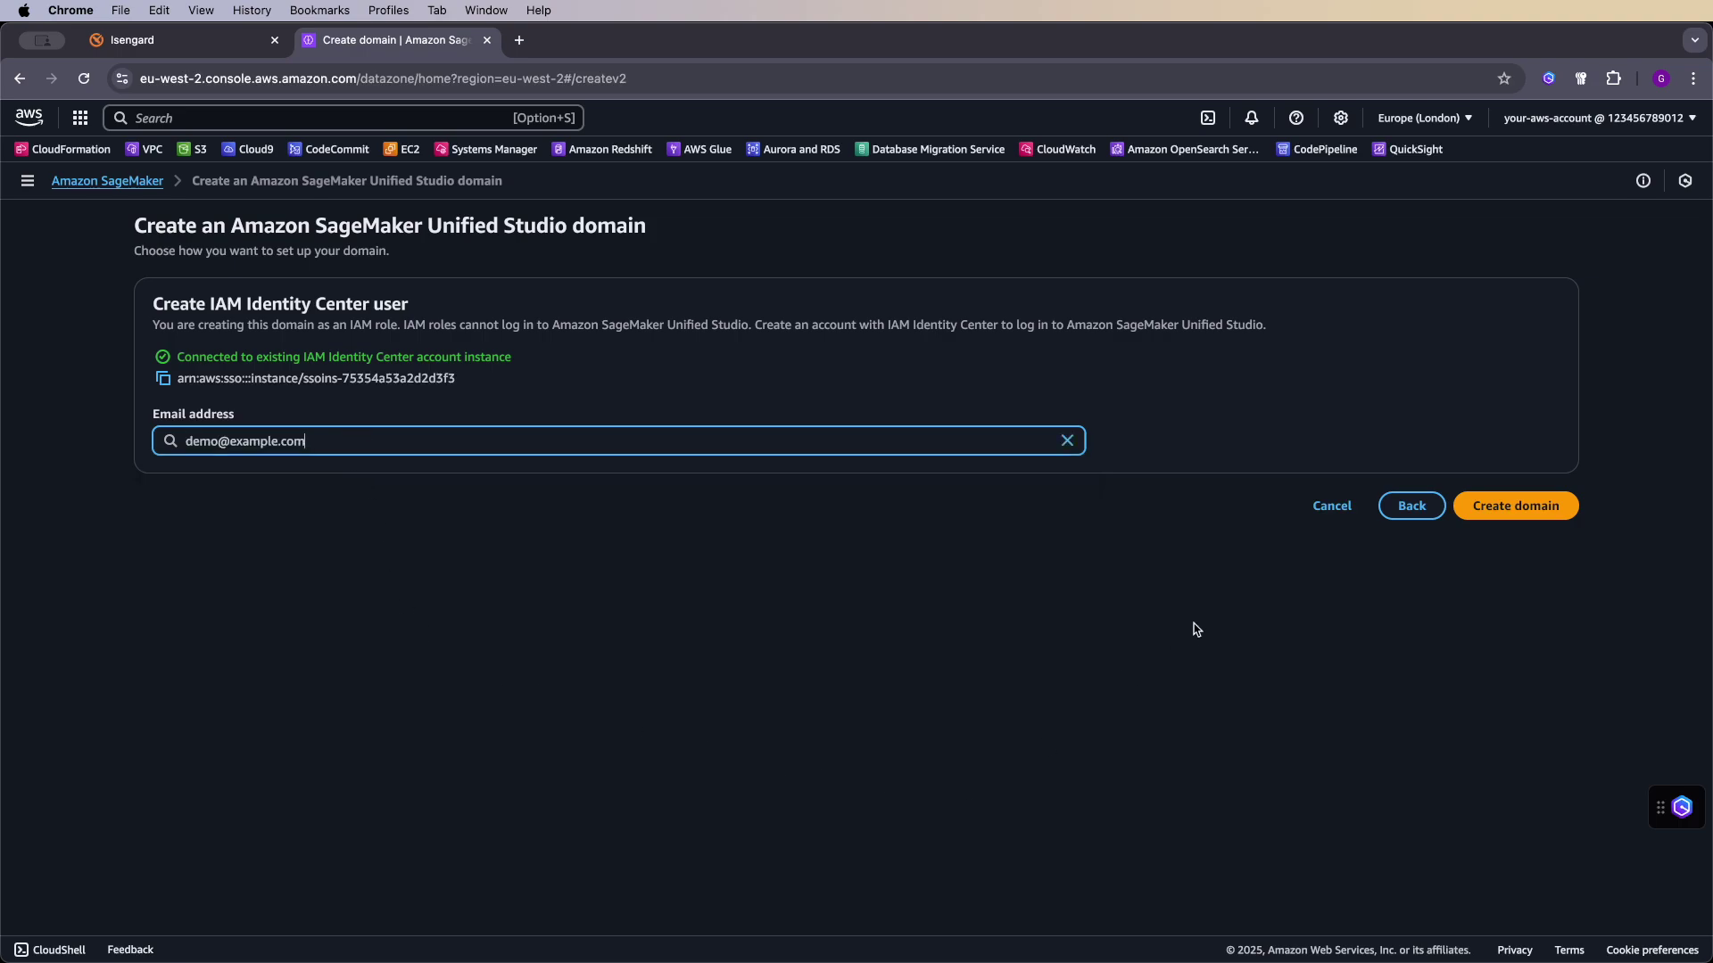
{"action": "left_click", "coordinate": [1505, 514]}
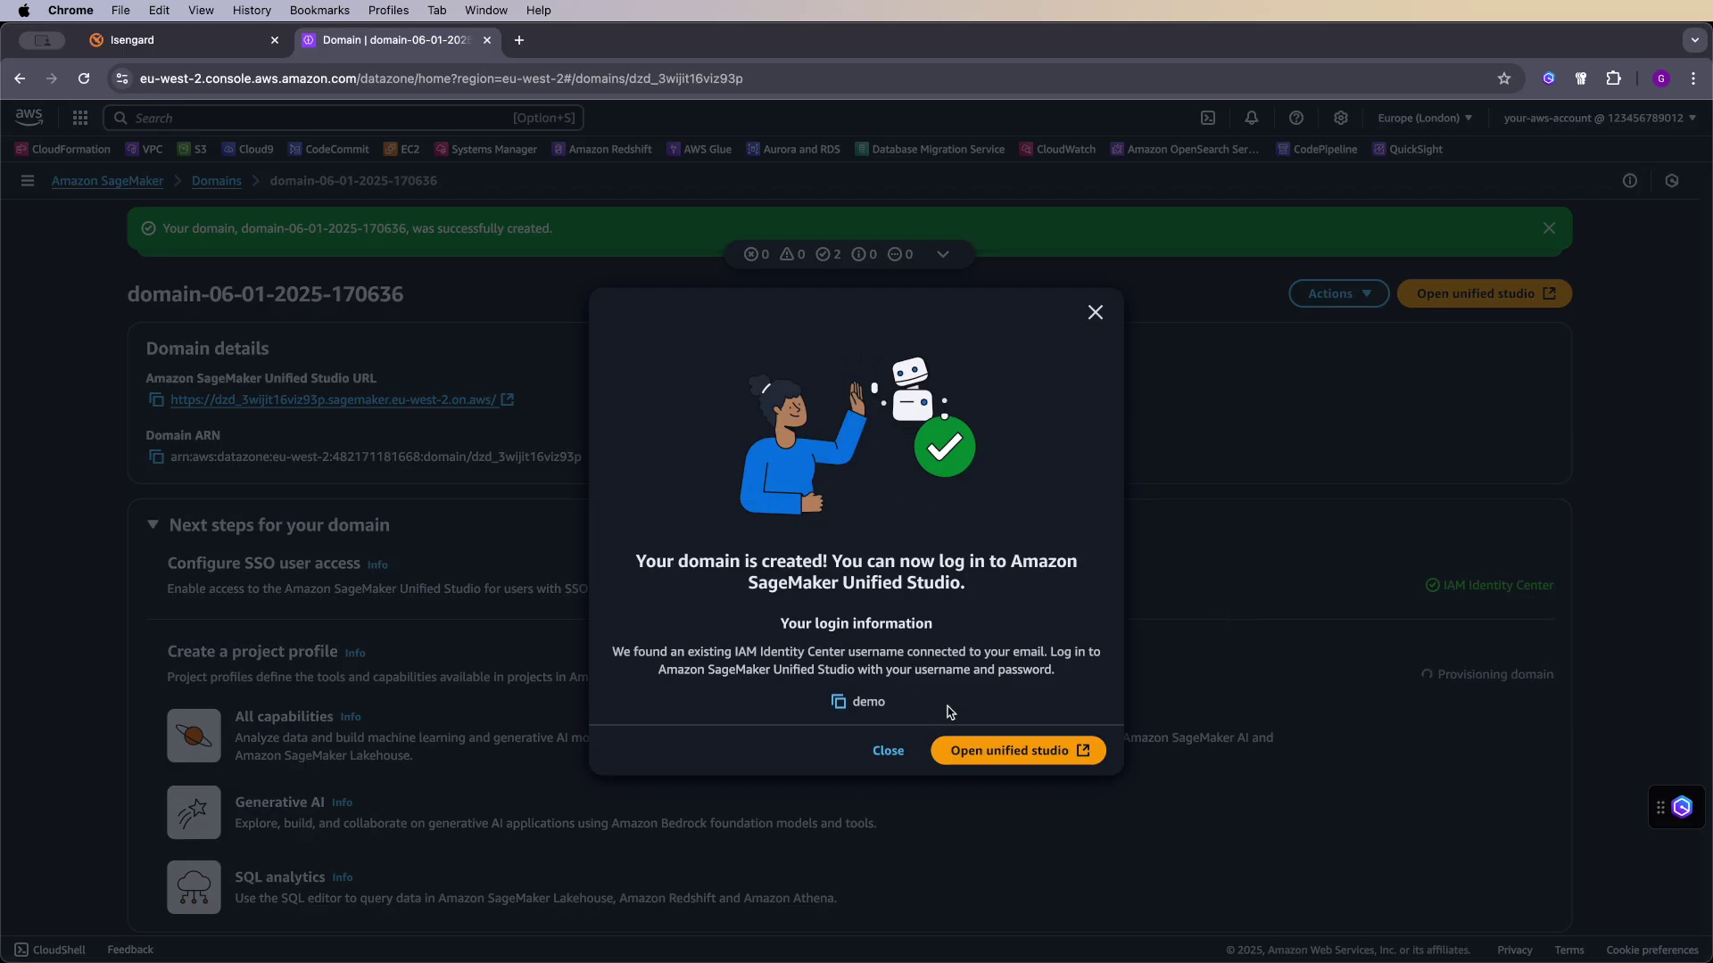
- Sign in to the new domain's Unified Studio via SSO with the user's username and password
{"action": "left_click", "coordinate": [979, 741]}
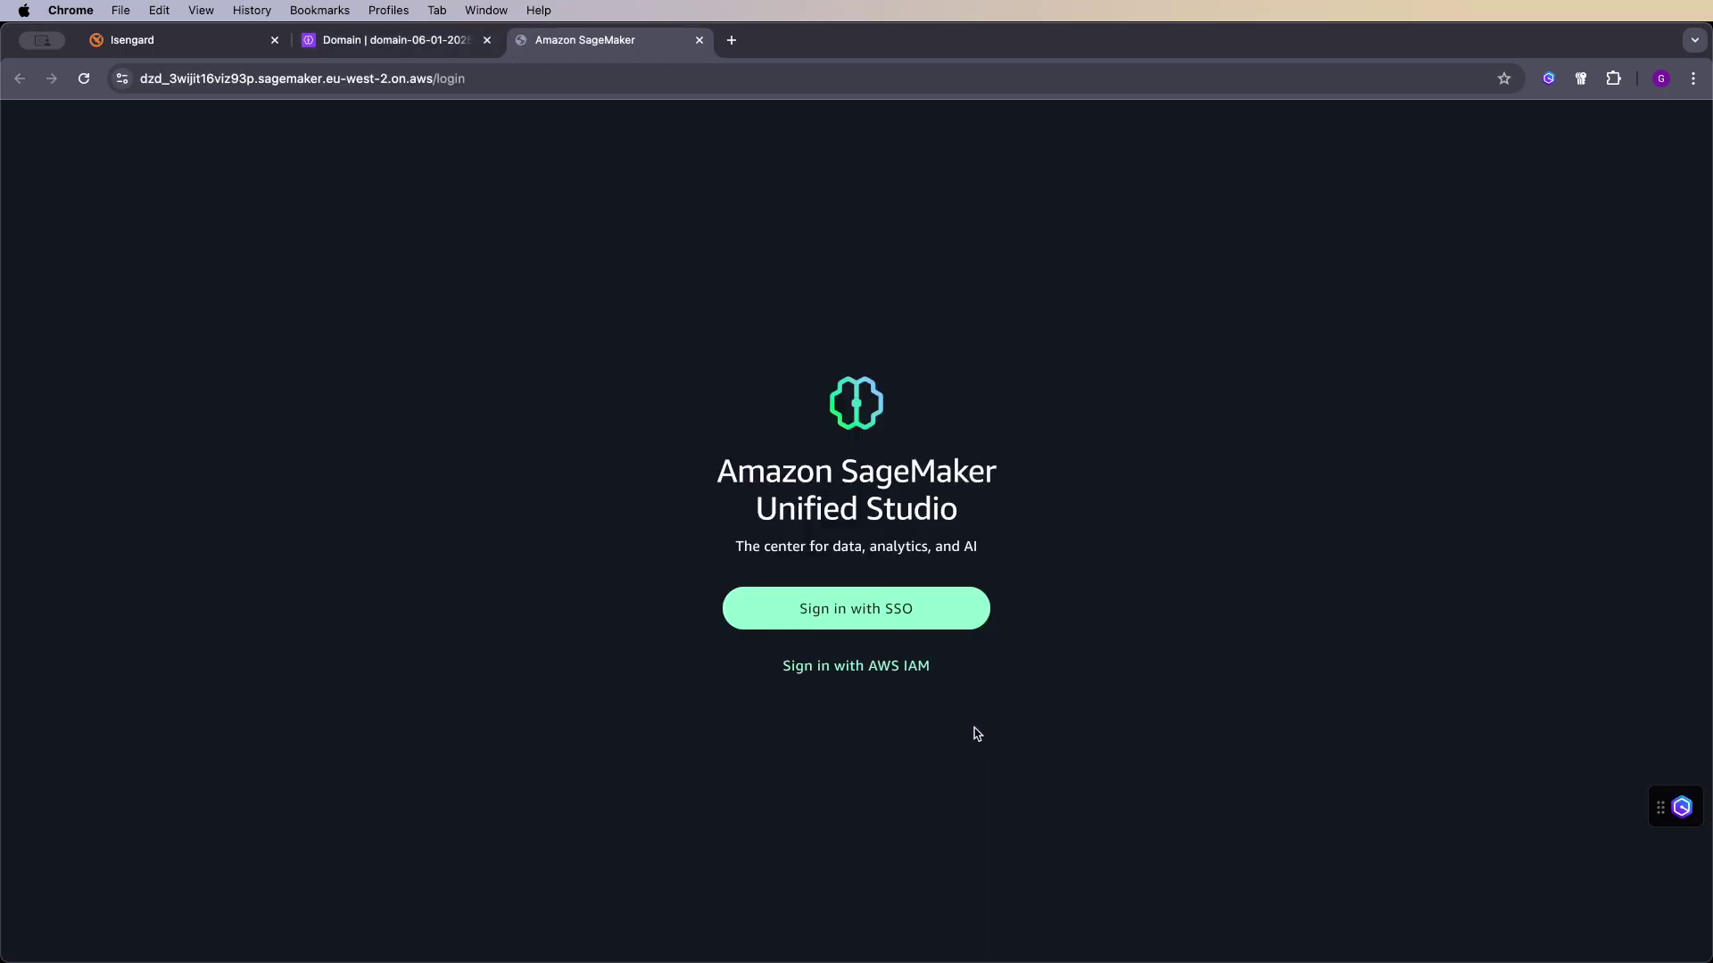
{"action": "left_click", "coordinate": [906, 610]}
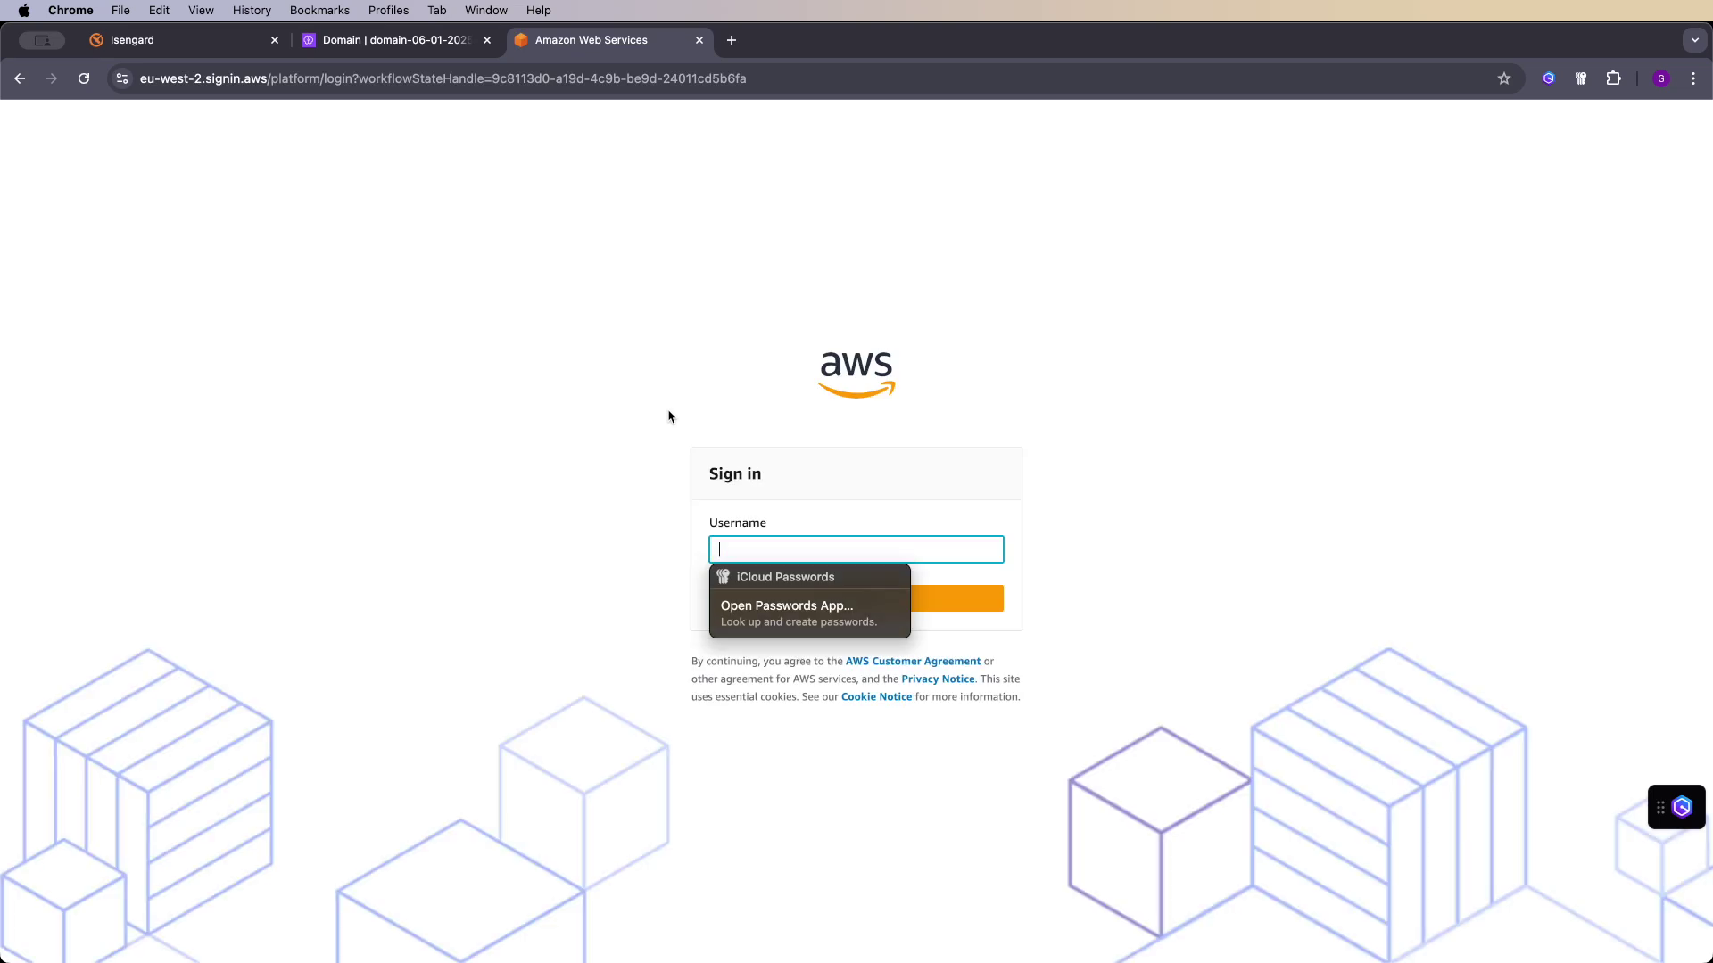
{"action": "type", "text": "demo@example.com"}
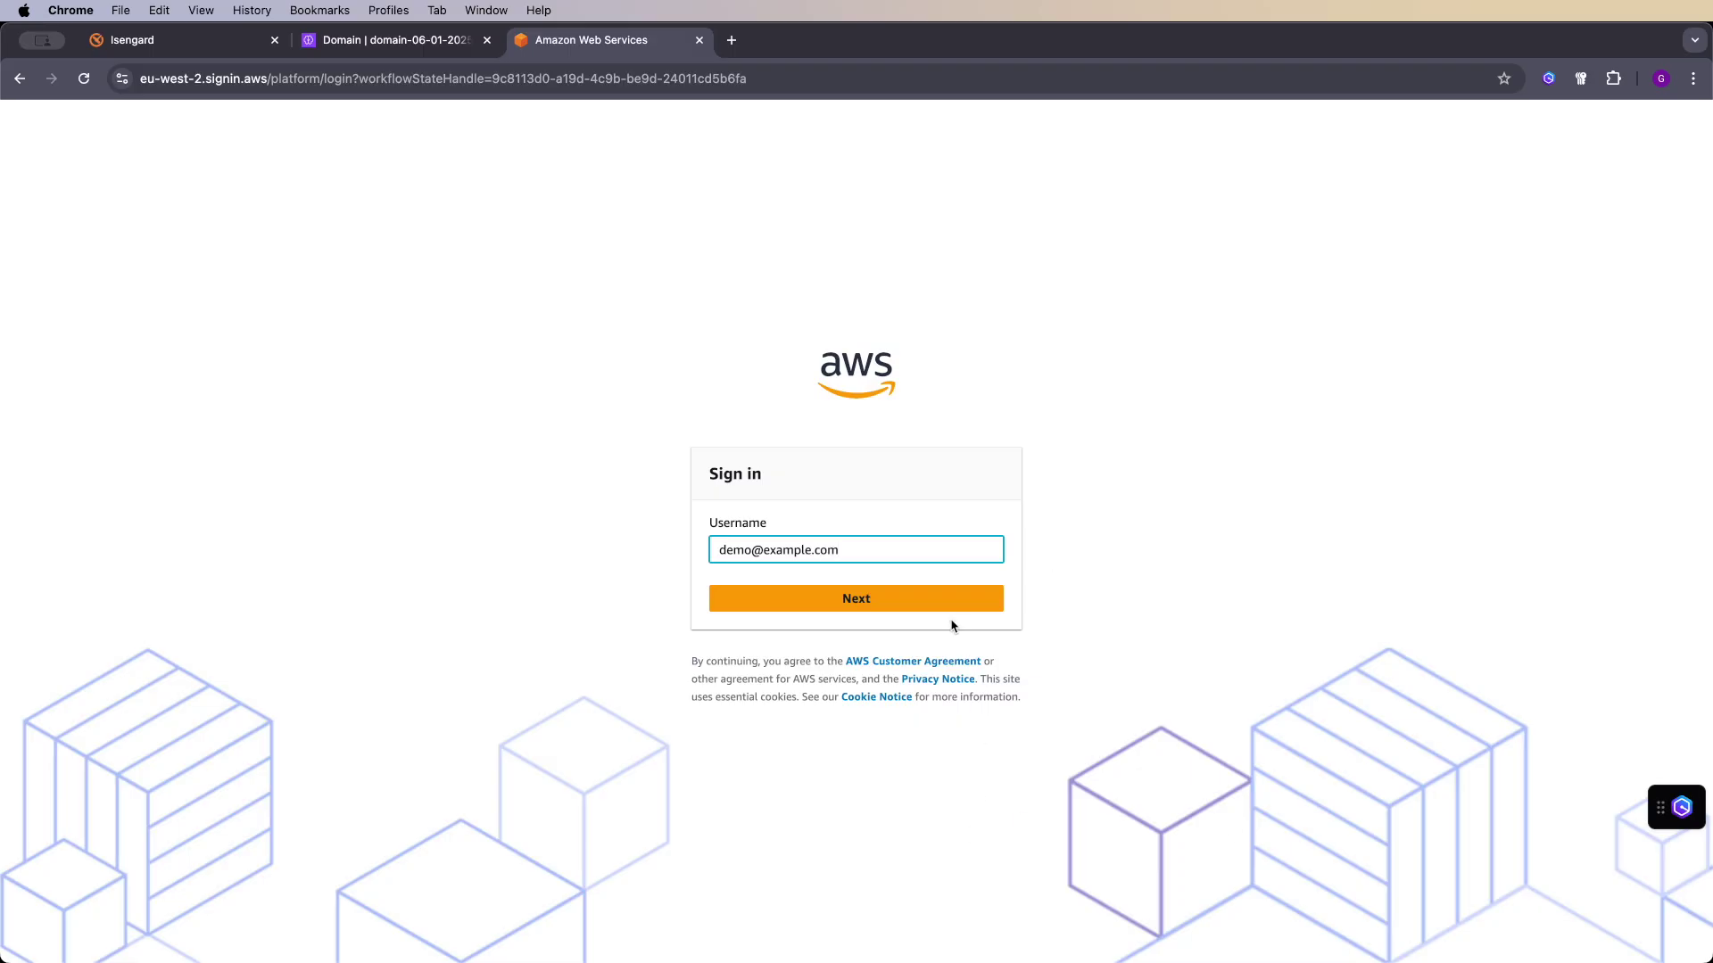
{"action": "left_click", "coordinate": [948, 598]}
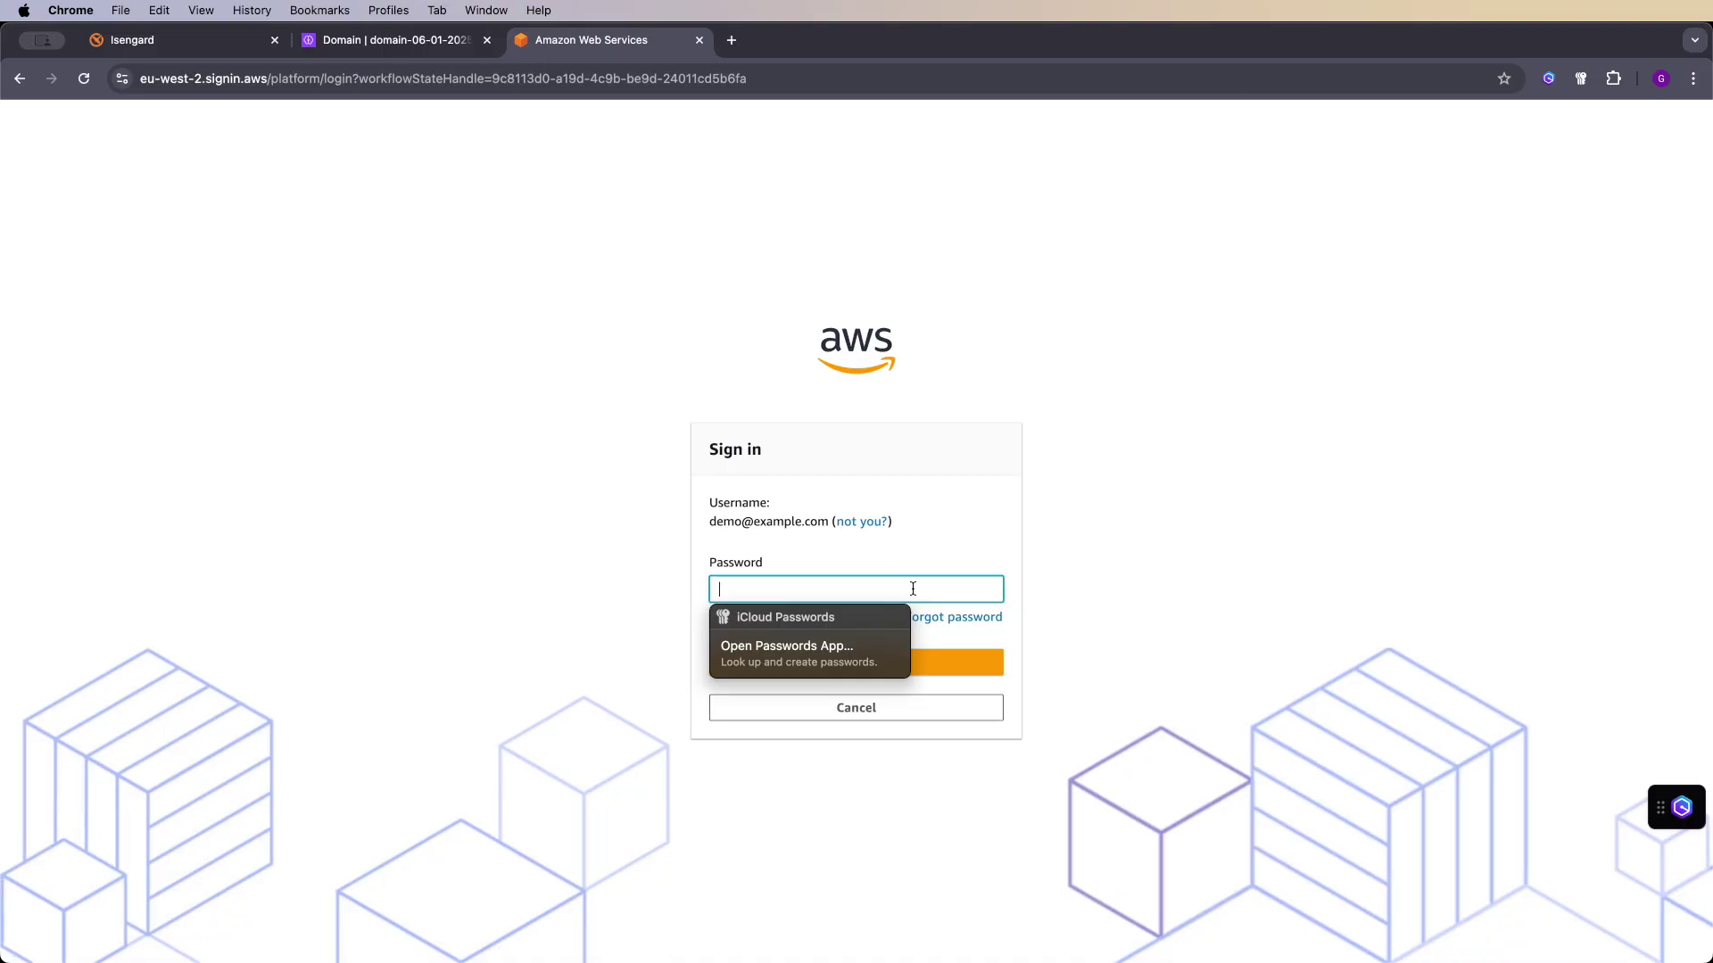
{"action": "key", "text": "super+v"}
{"action": "left_click", "coordinate": [942, 668]}
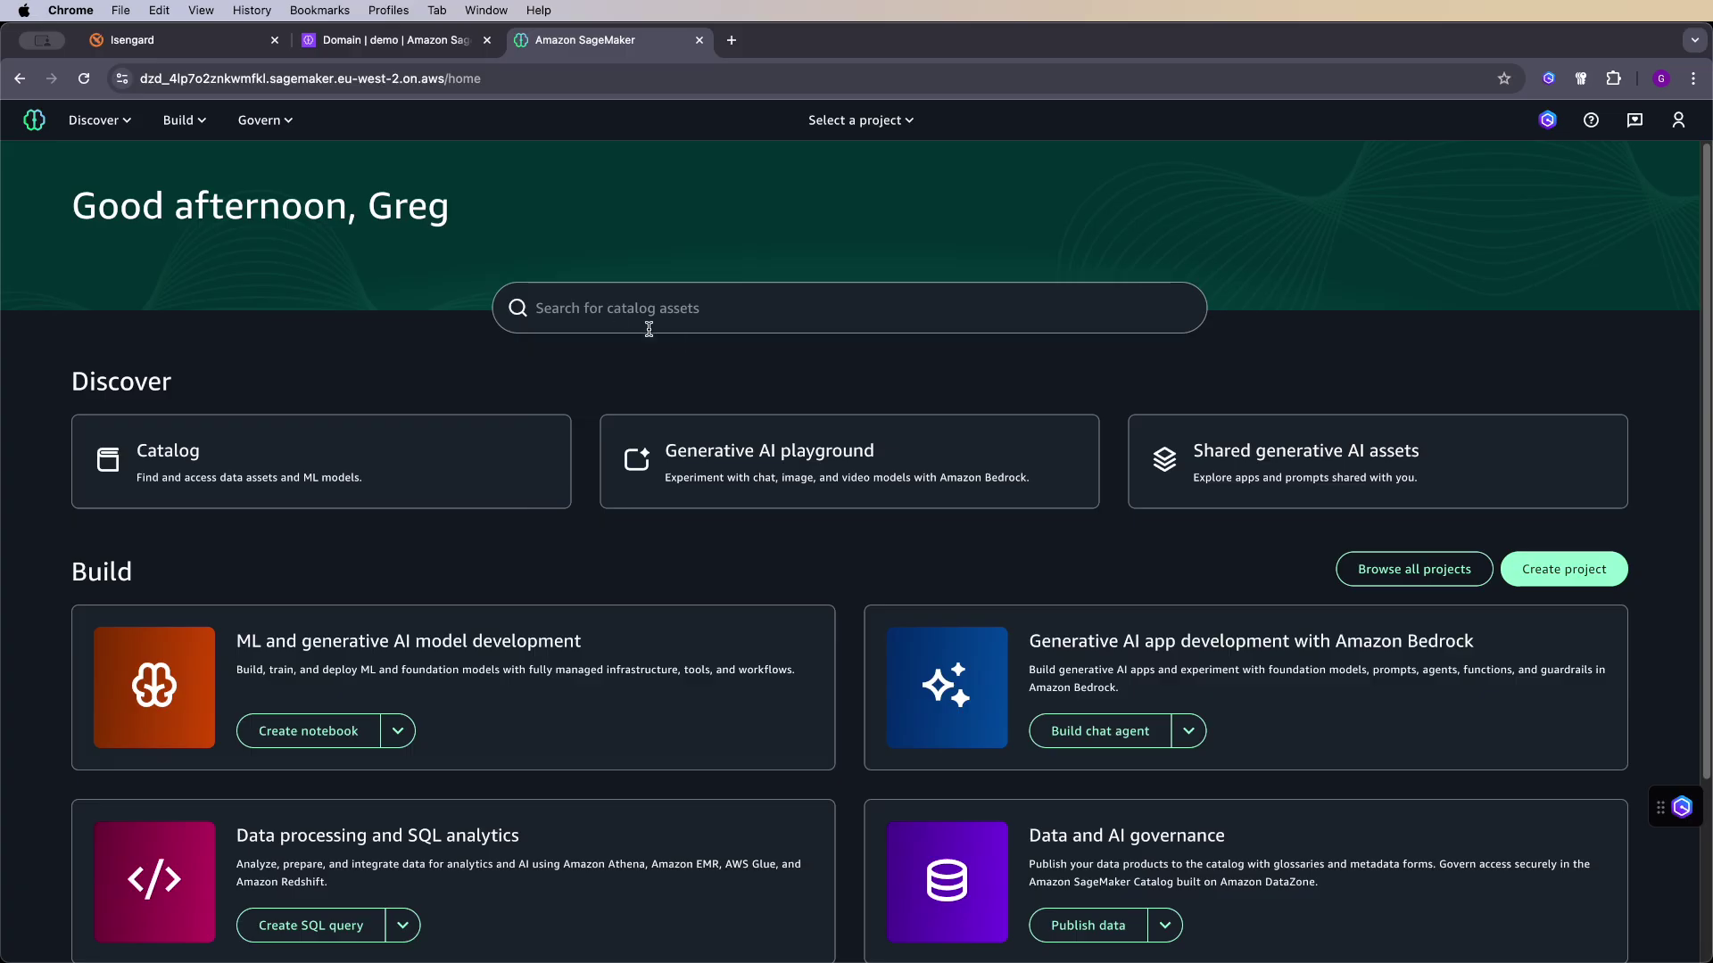
{"action": "left_click", "coordinate": [123, 130]}
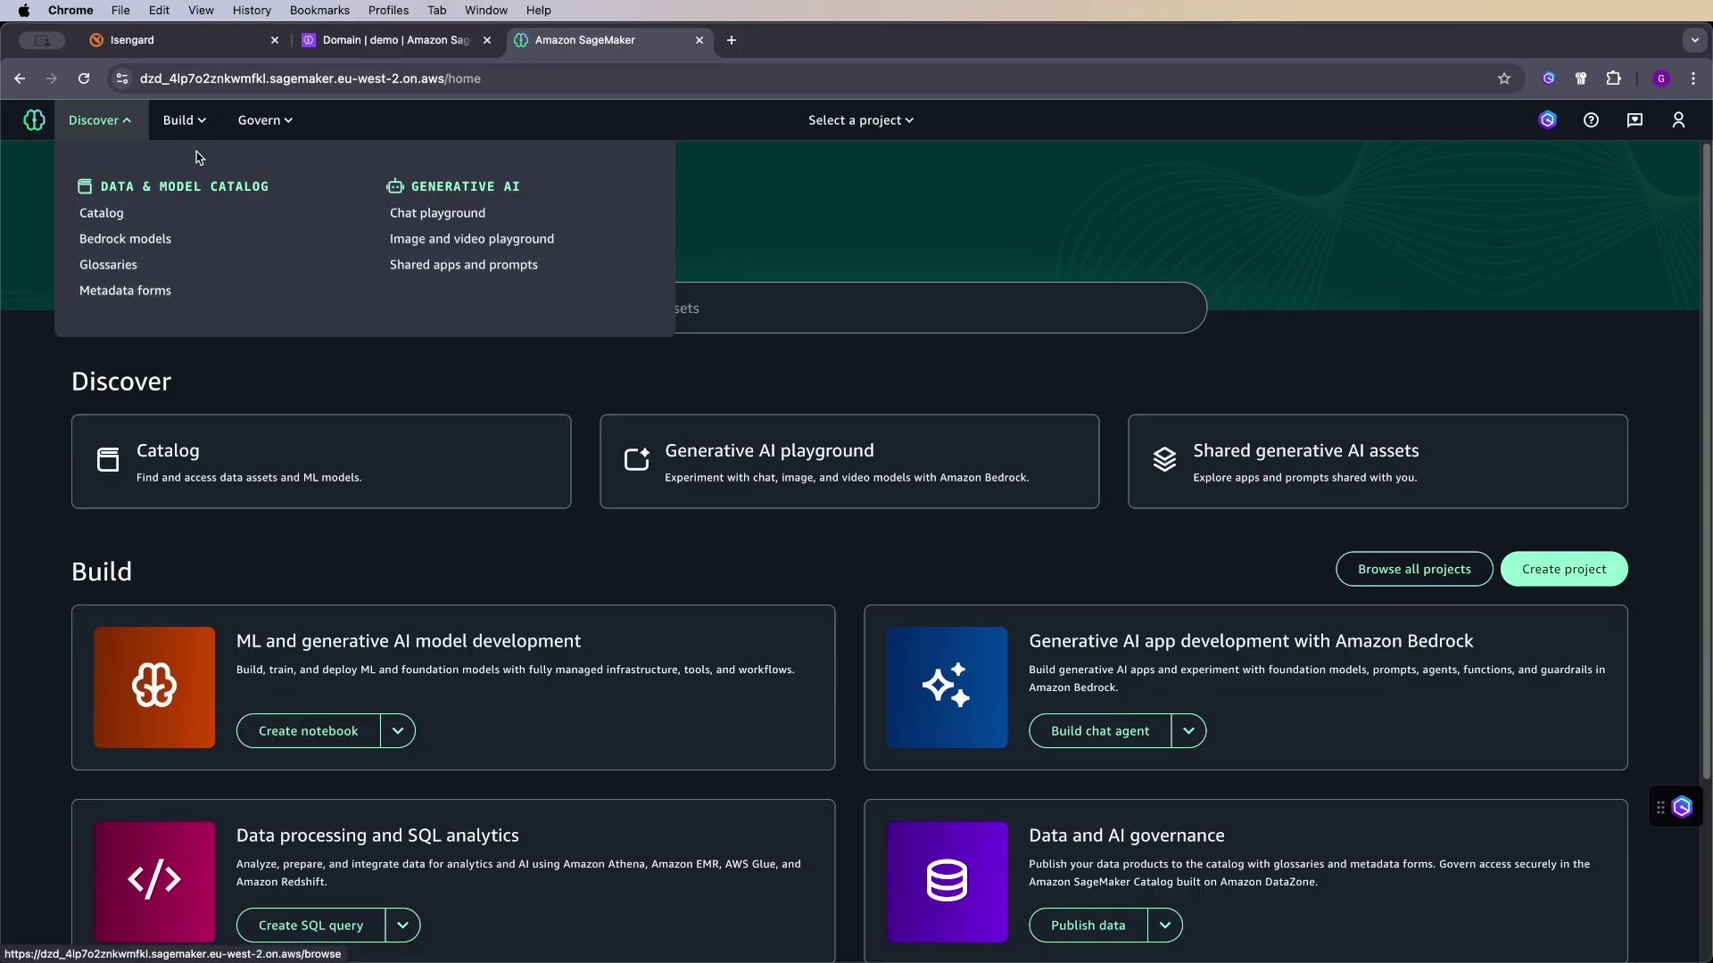
{"action": "left_click", "coordinate": [182, 120]}
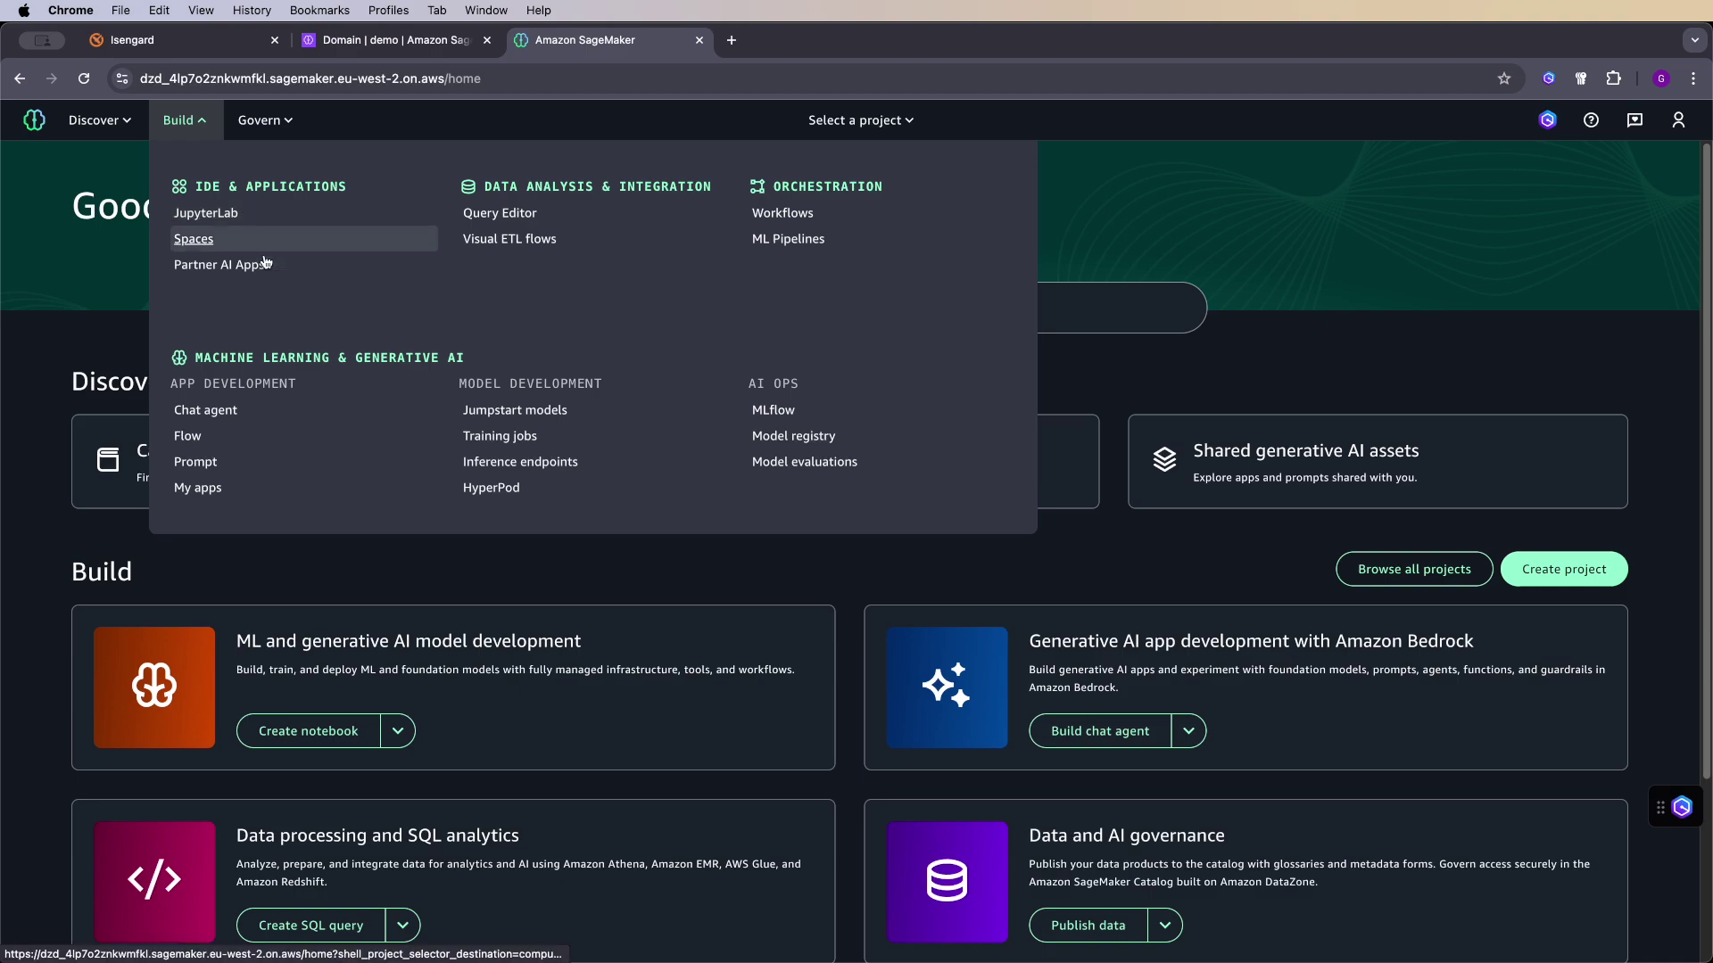
{"action": "left_click", "coordinate": [299, 130]}
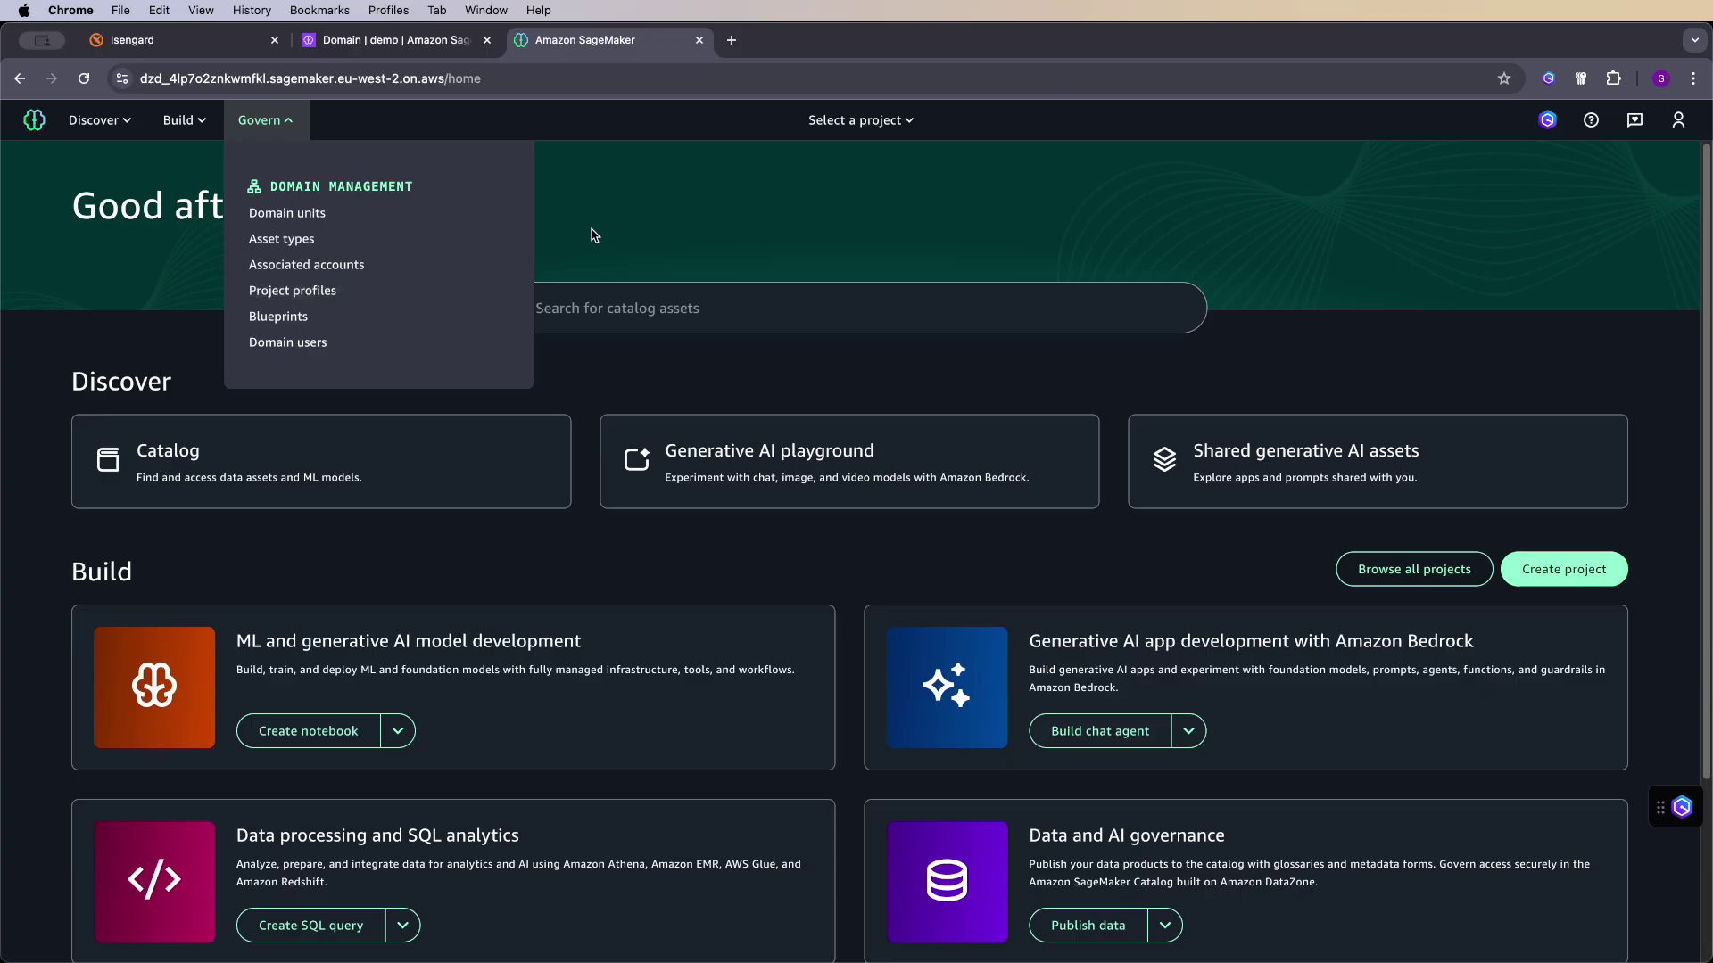
{"action": "left_click", "coordinate": [681, 226]}
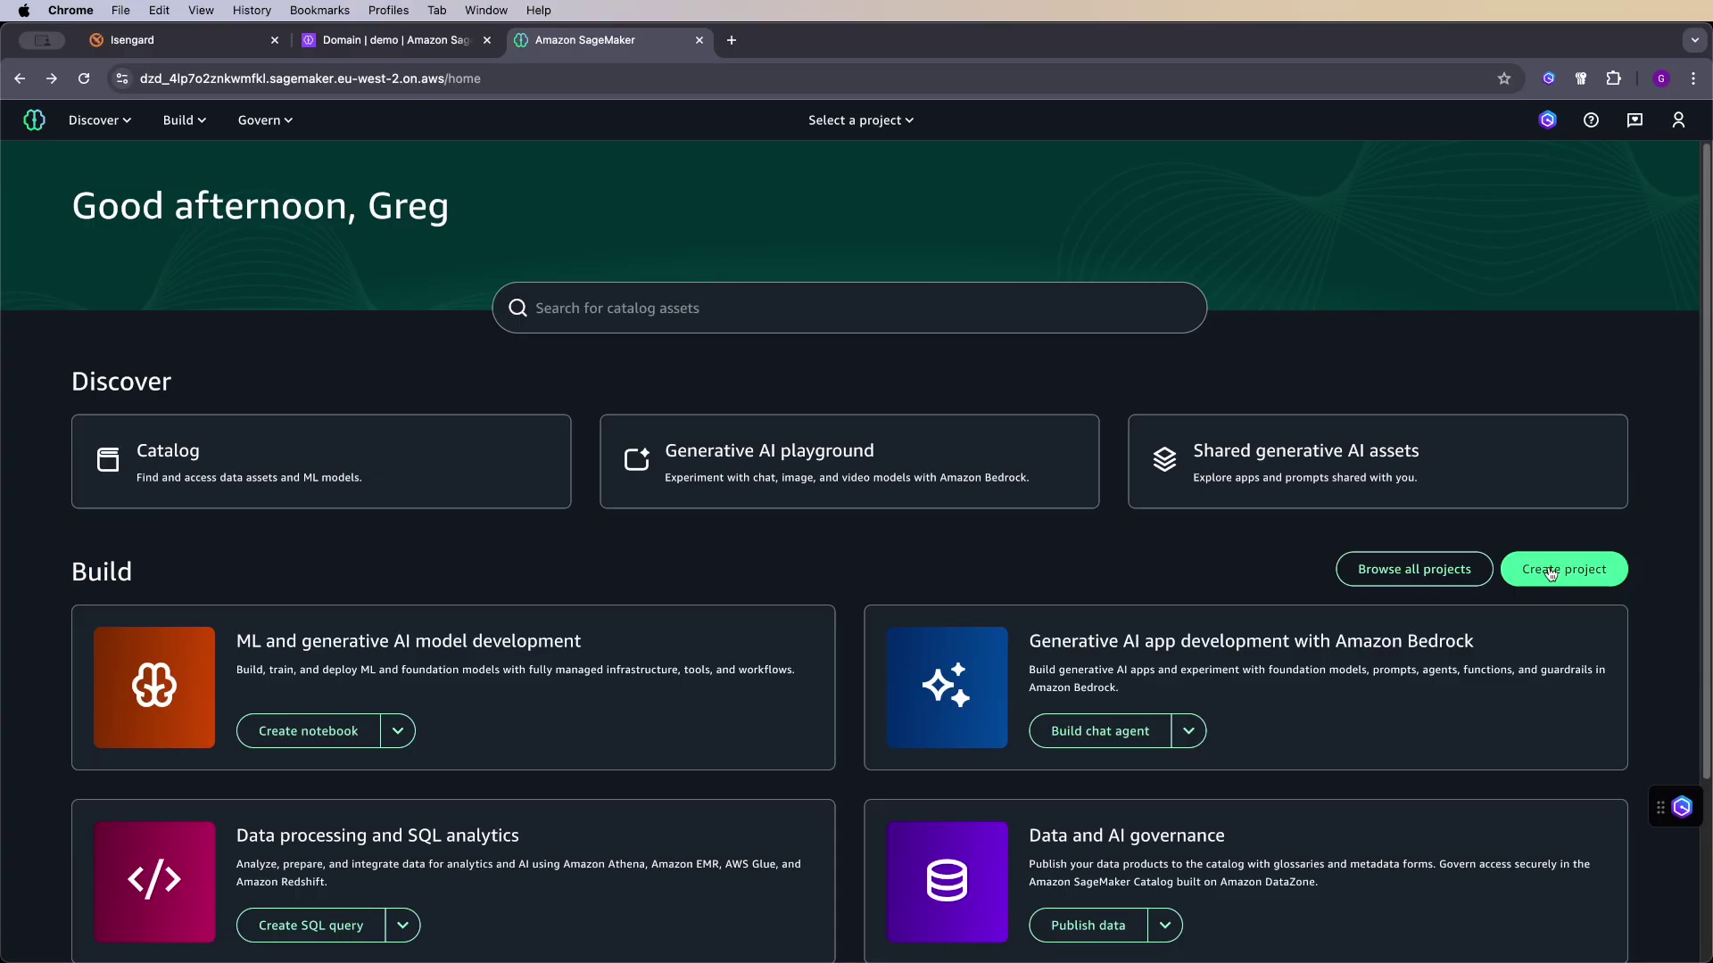
- Rename the new project to Analytics-project
{"action": "left_click", "coordinate": [1550, 574]}
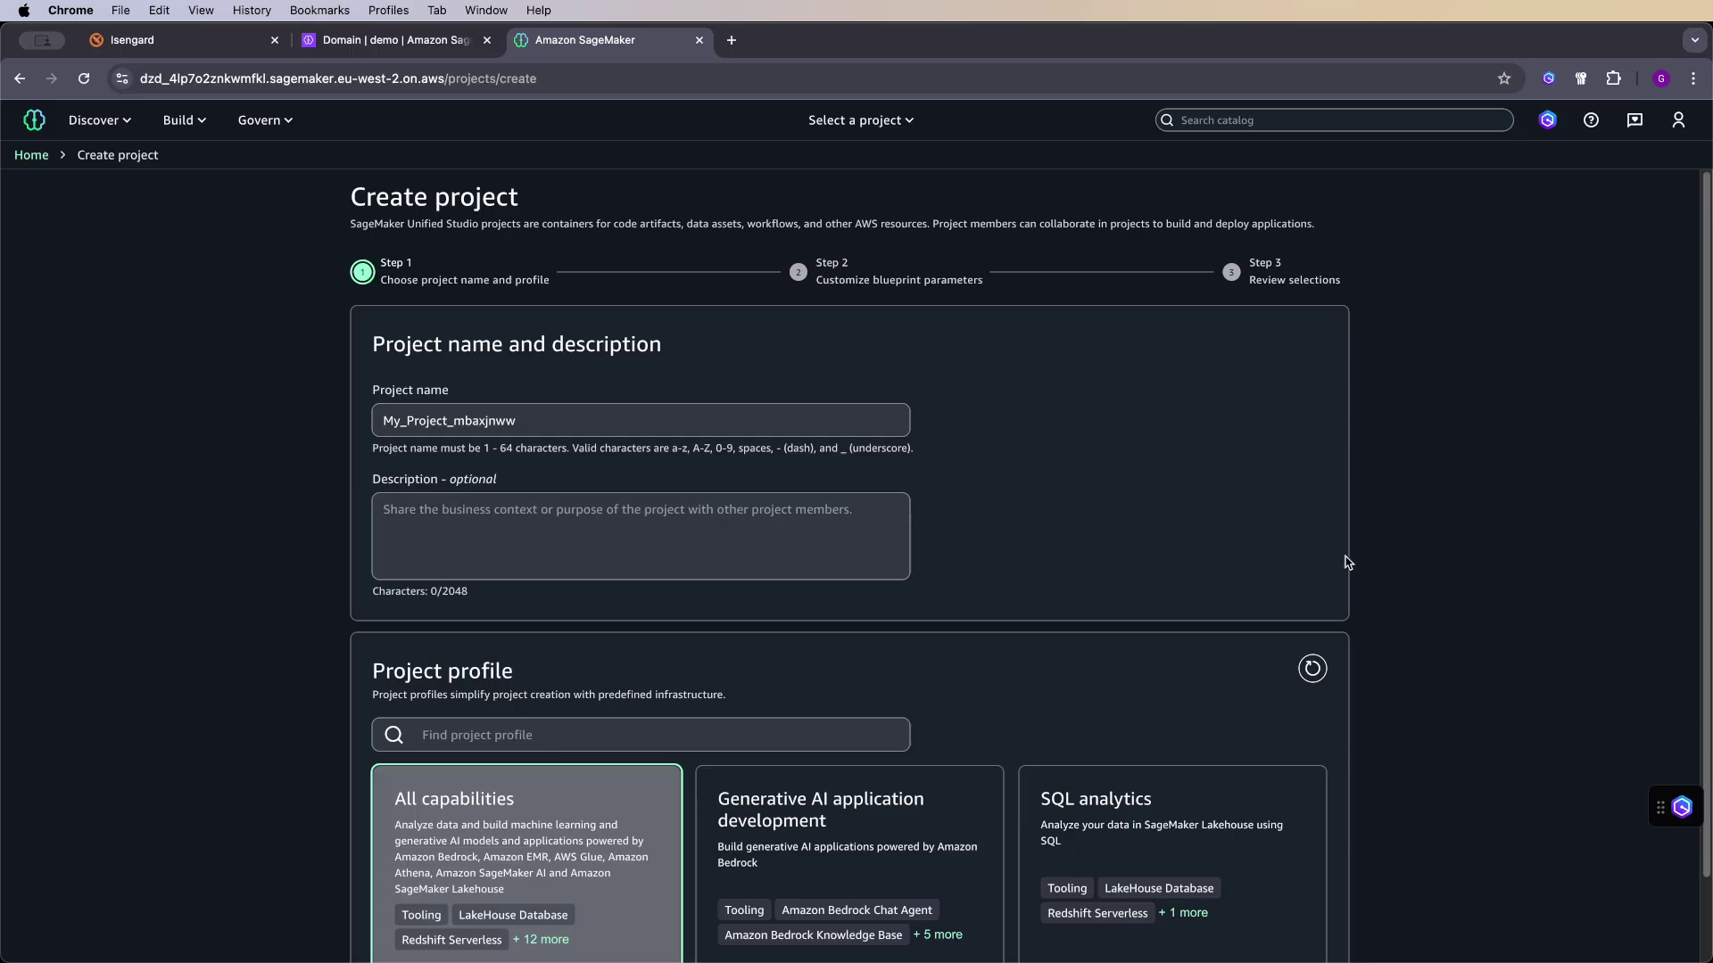
{"action": "left_click_drag", "start_coordinate": [540, 412], "coordinate": [375, 409]}
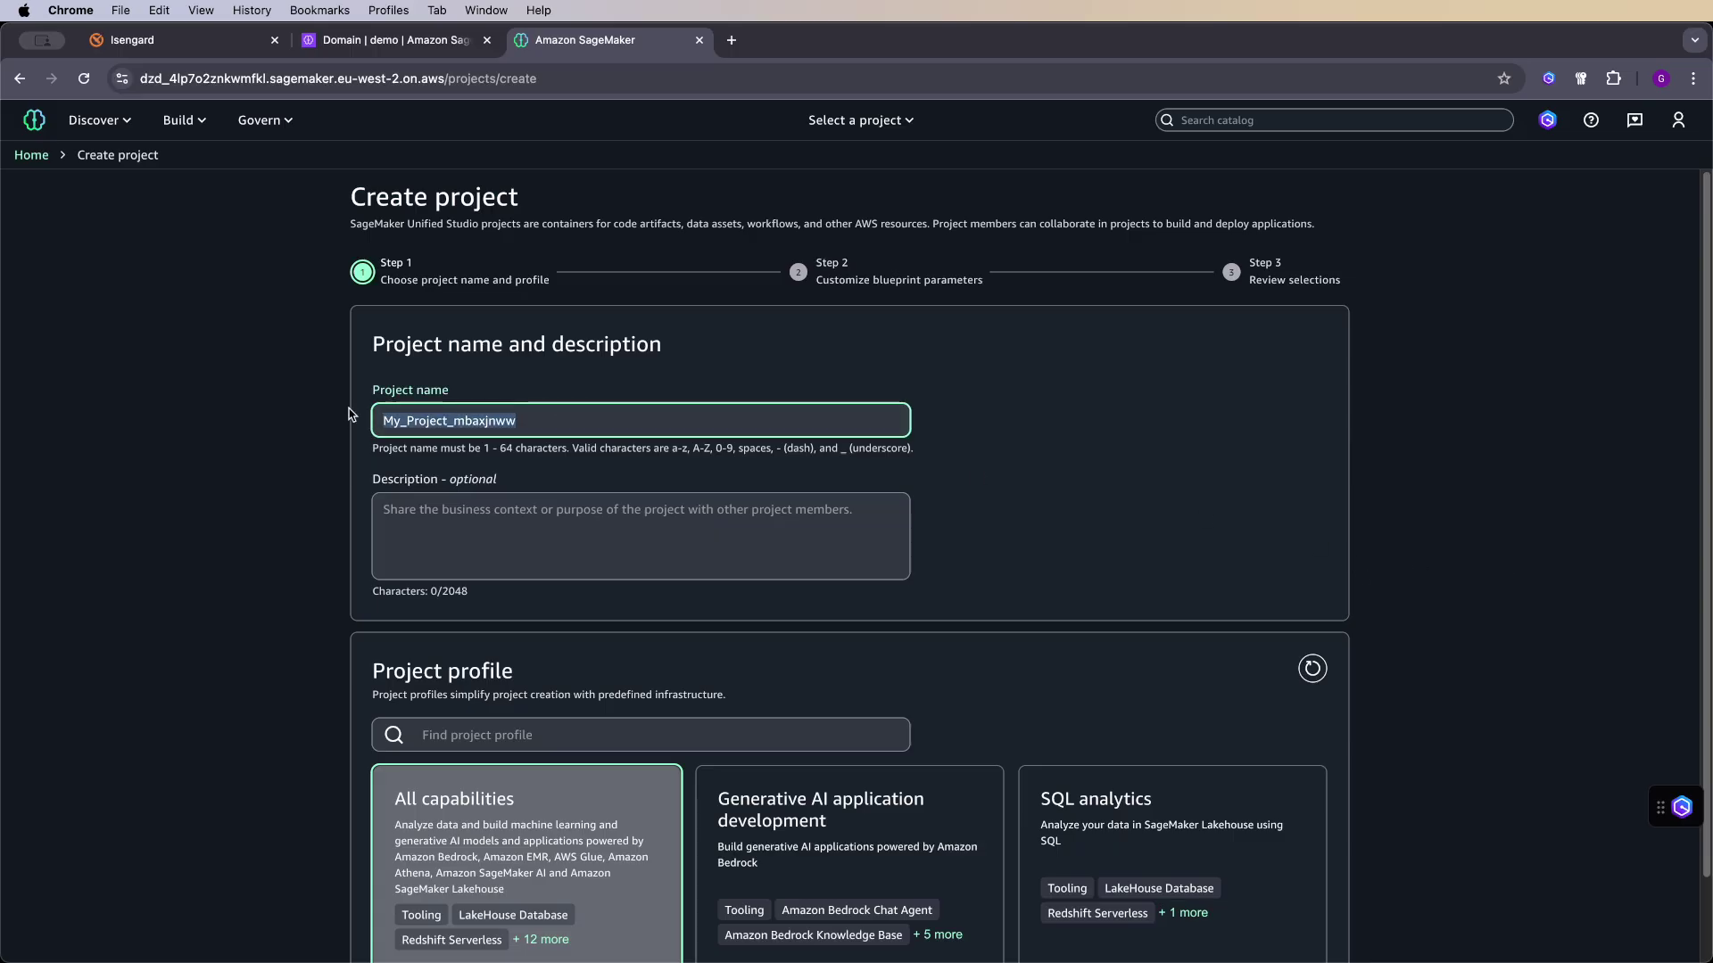
{"action": "type", "text": "Analytics-project"}
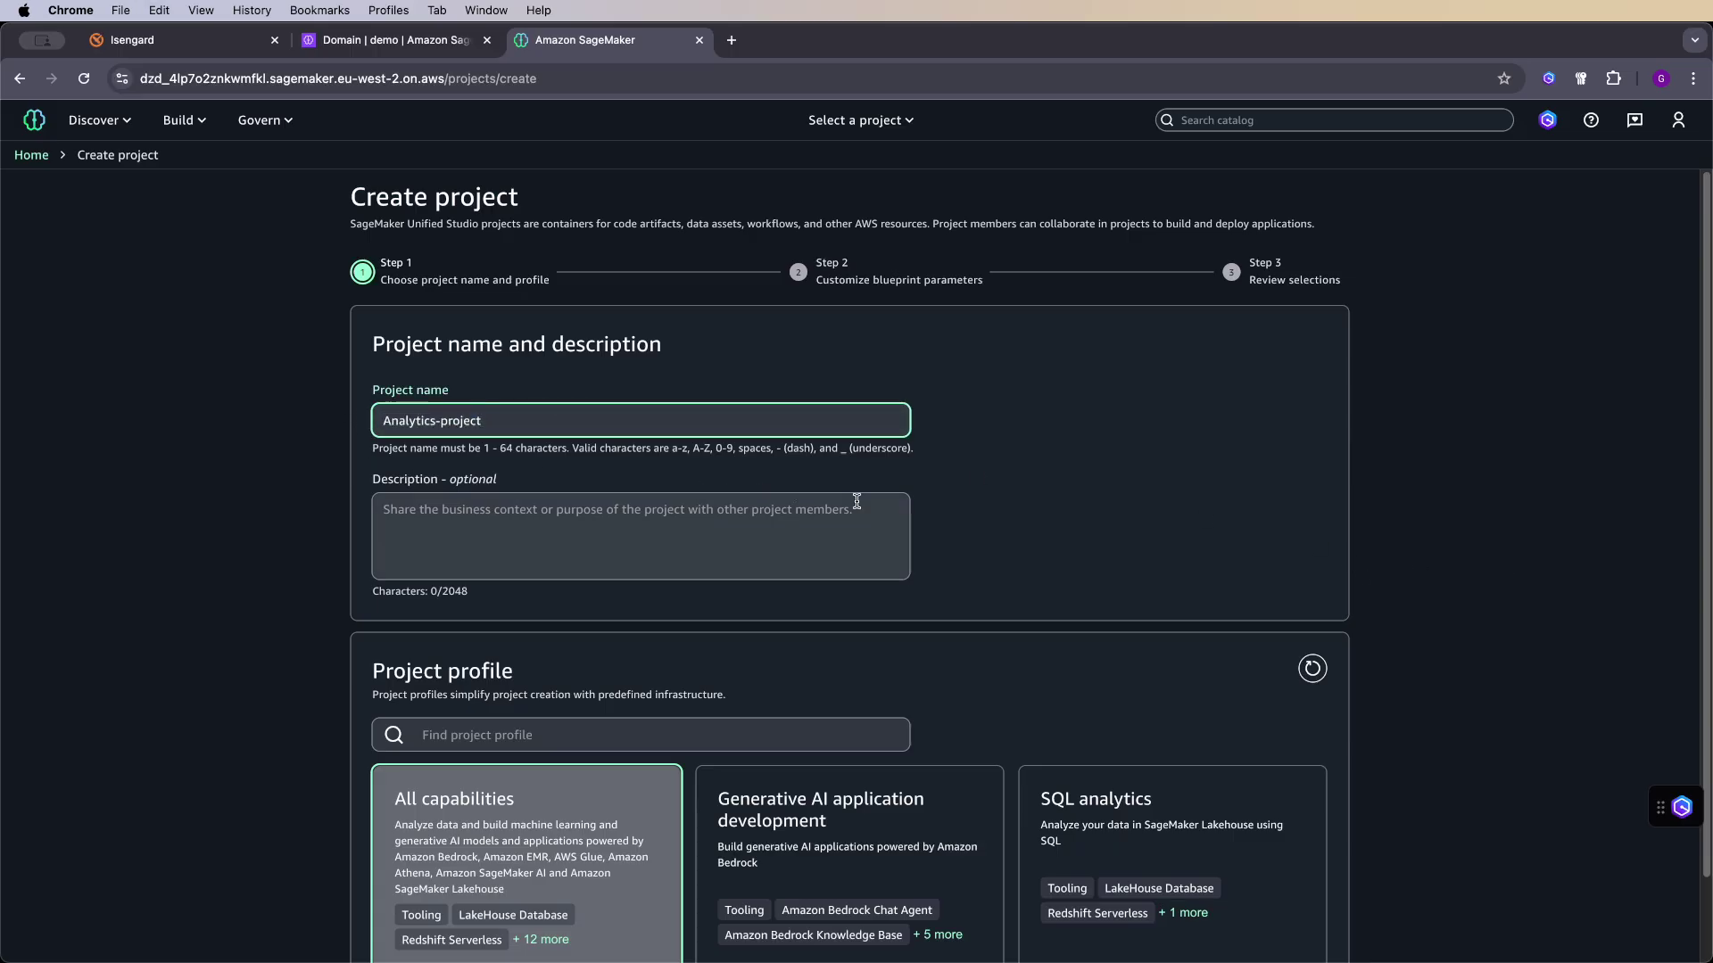
{"action": "scroll", "coordinate": [856, 500], "scroll_direction": "down", "scroll_amount": 2}
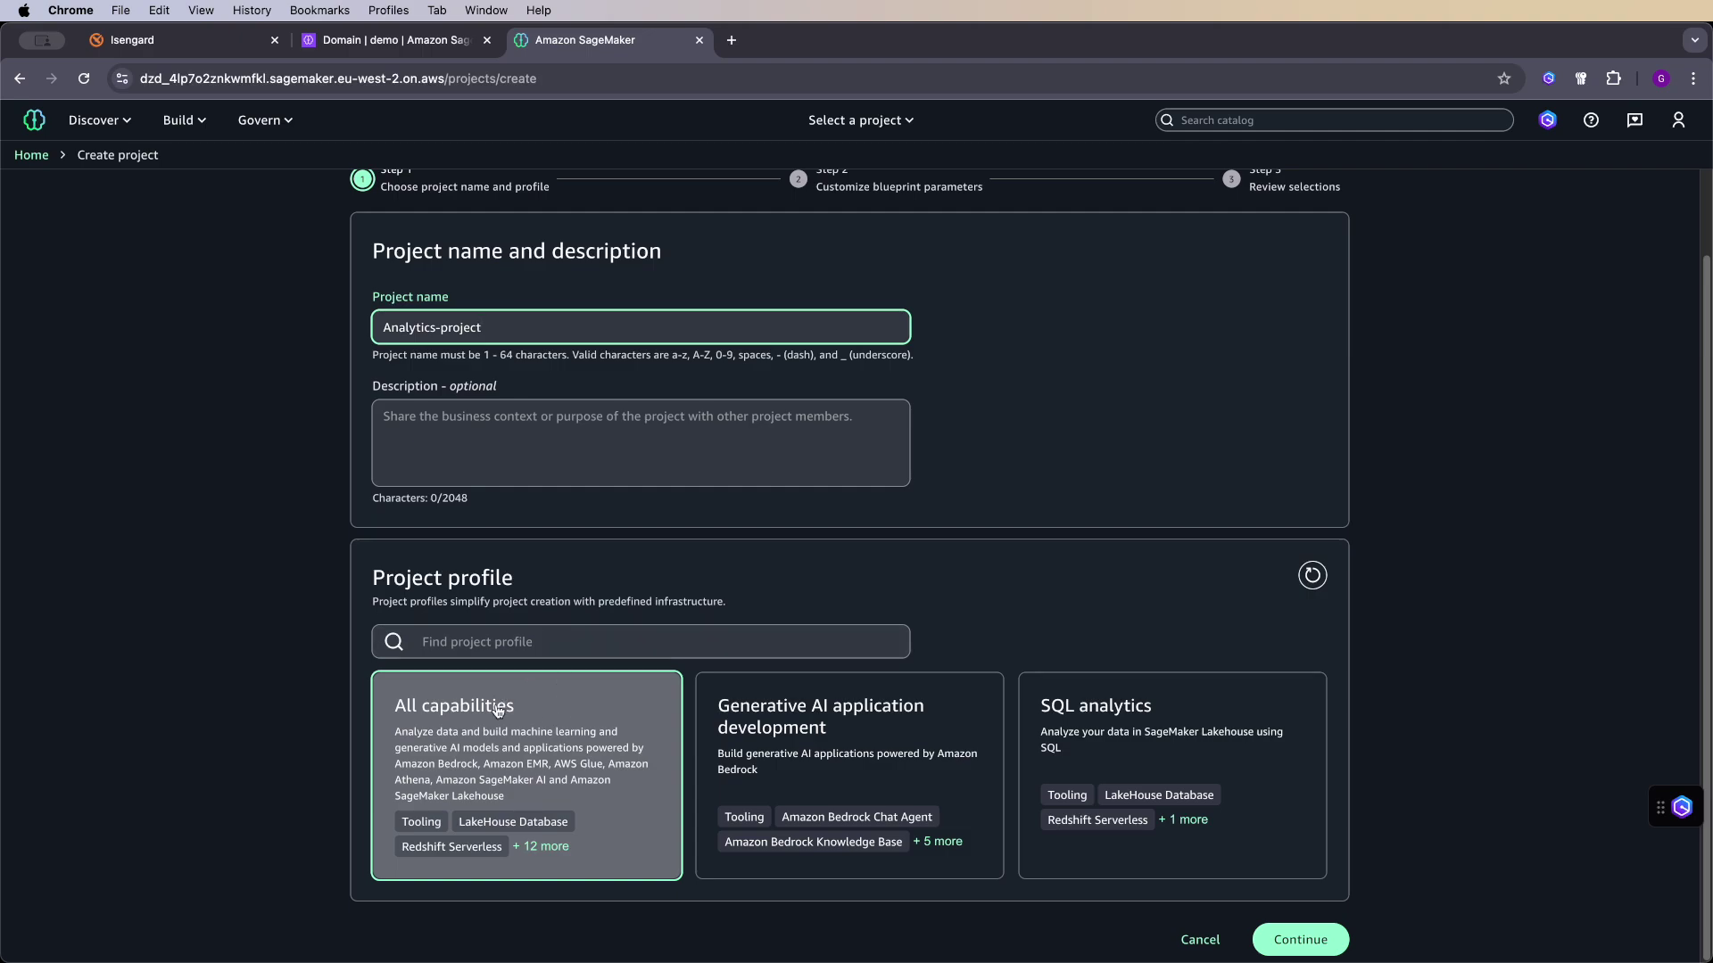
- Compare the Generative AI, SQL analytics and All capabilities profiles, then settle on All capabilities
{"action": "left_click", "coordinate": [862, 723]}
{"action": "left_click", "coordinate": [1111, 752]}
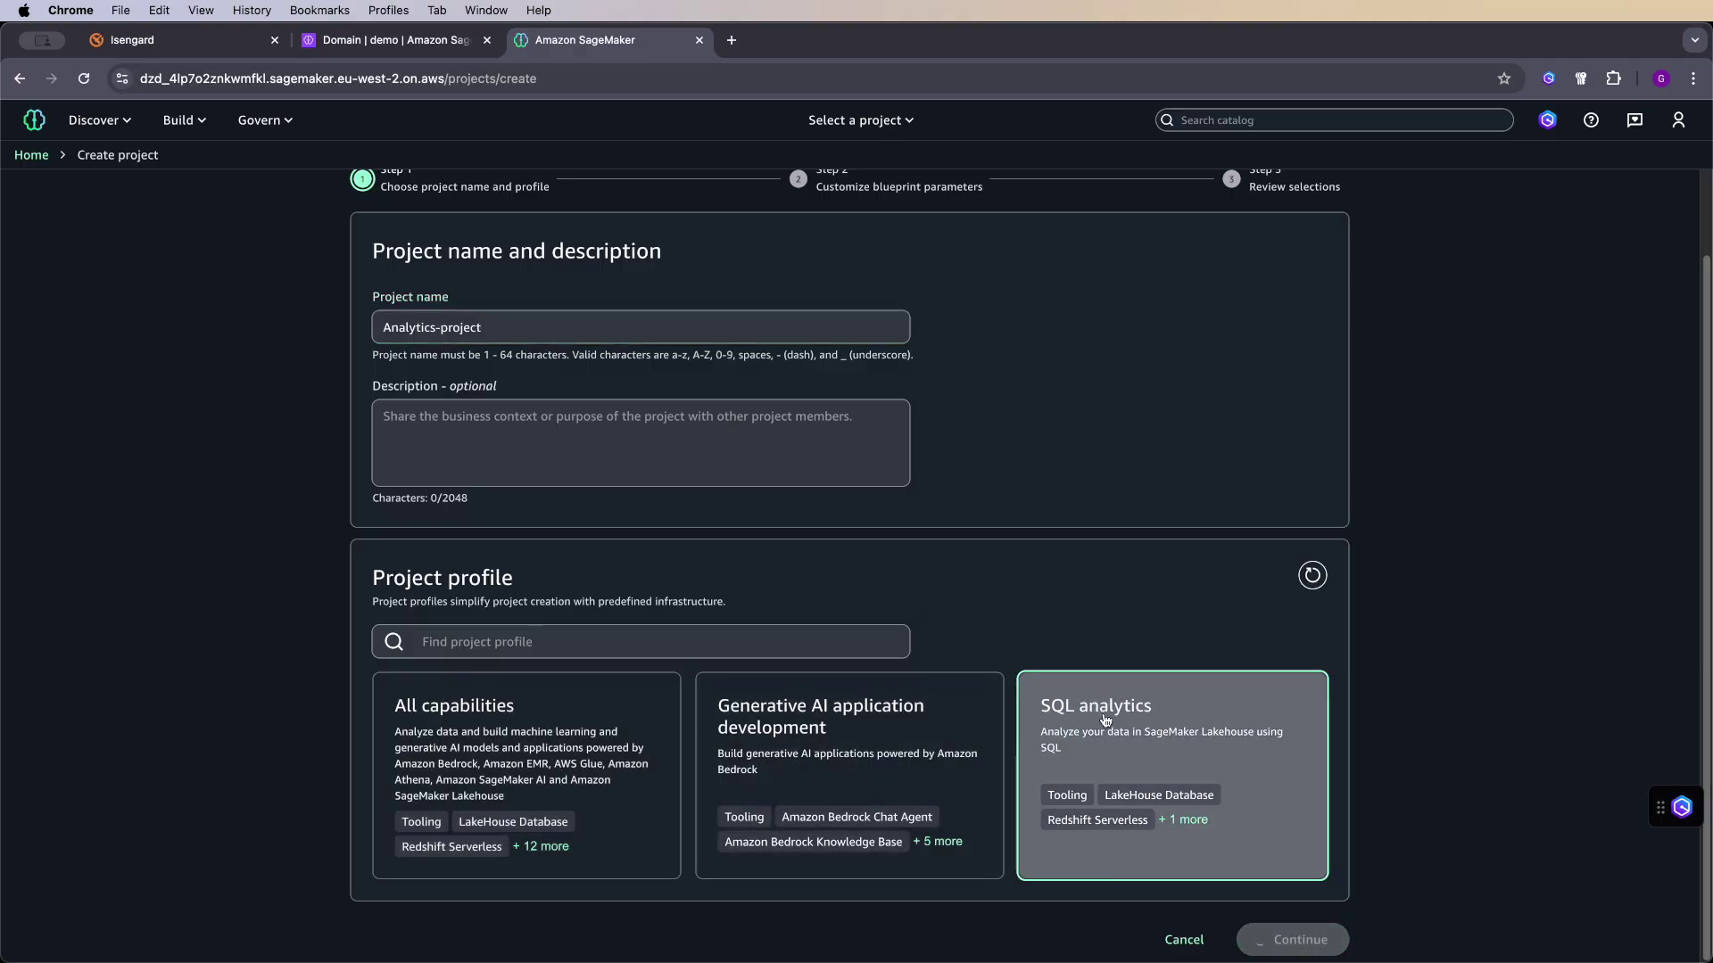
{"action": "left_click", "coordinate": [862, 741]}
{"action": "left_click", "coordinate": [607, 727]}
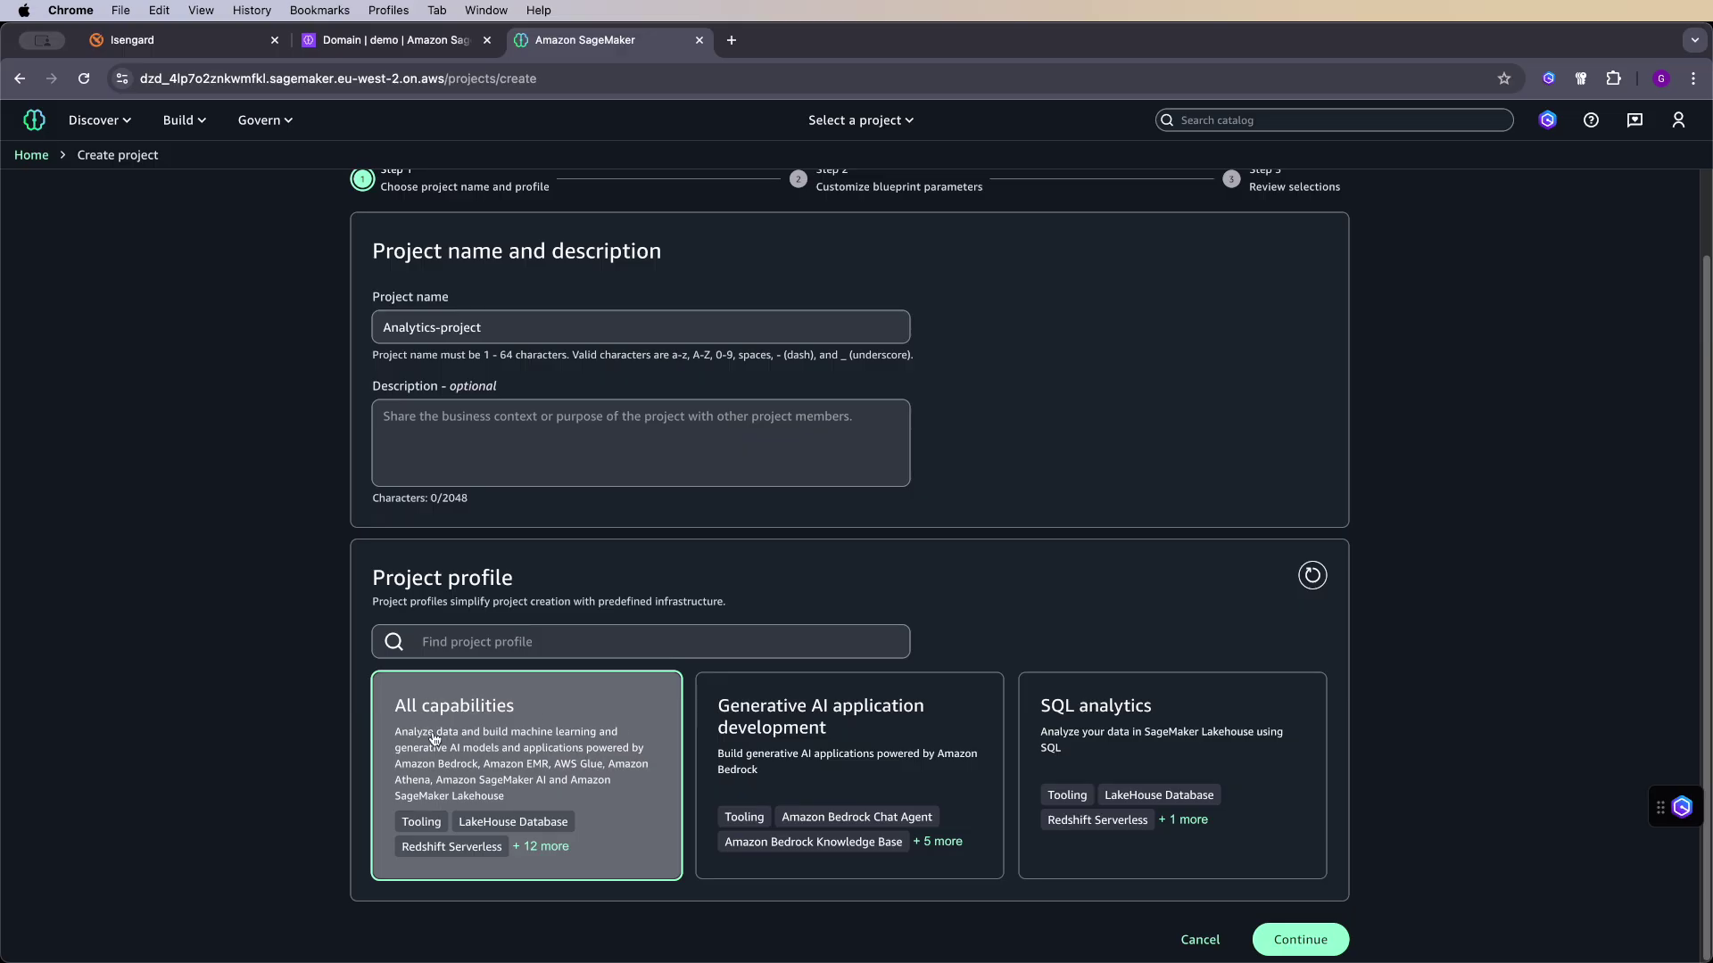
{"action": "left_click", "coordinate": [547, 846]}
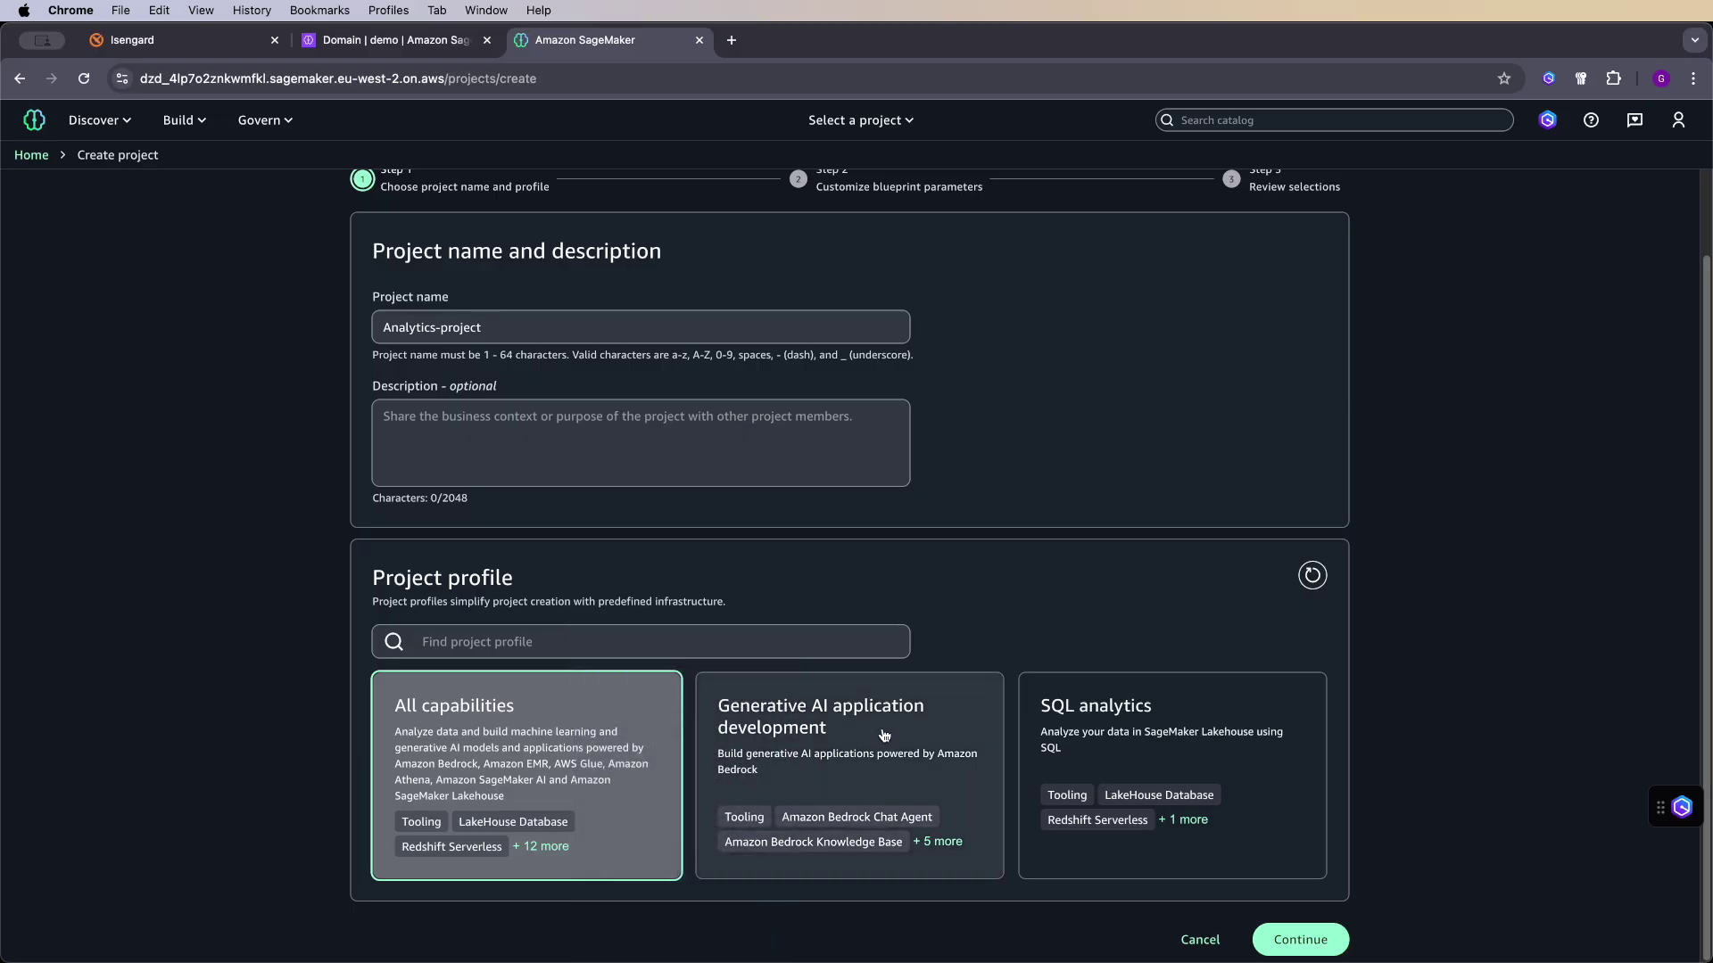
{"action": "left_click", "coordinate": [883, 763]}
{"action": "left_click", "coordinate": [934, 841]}
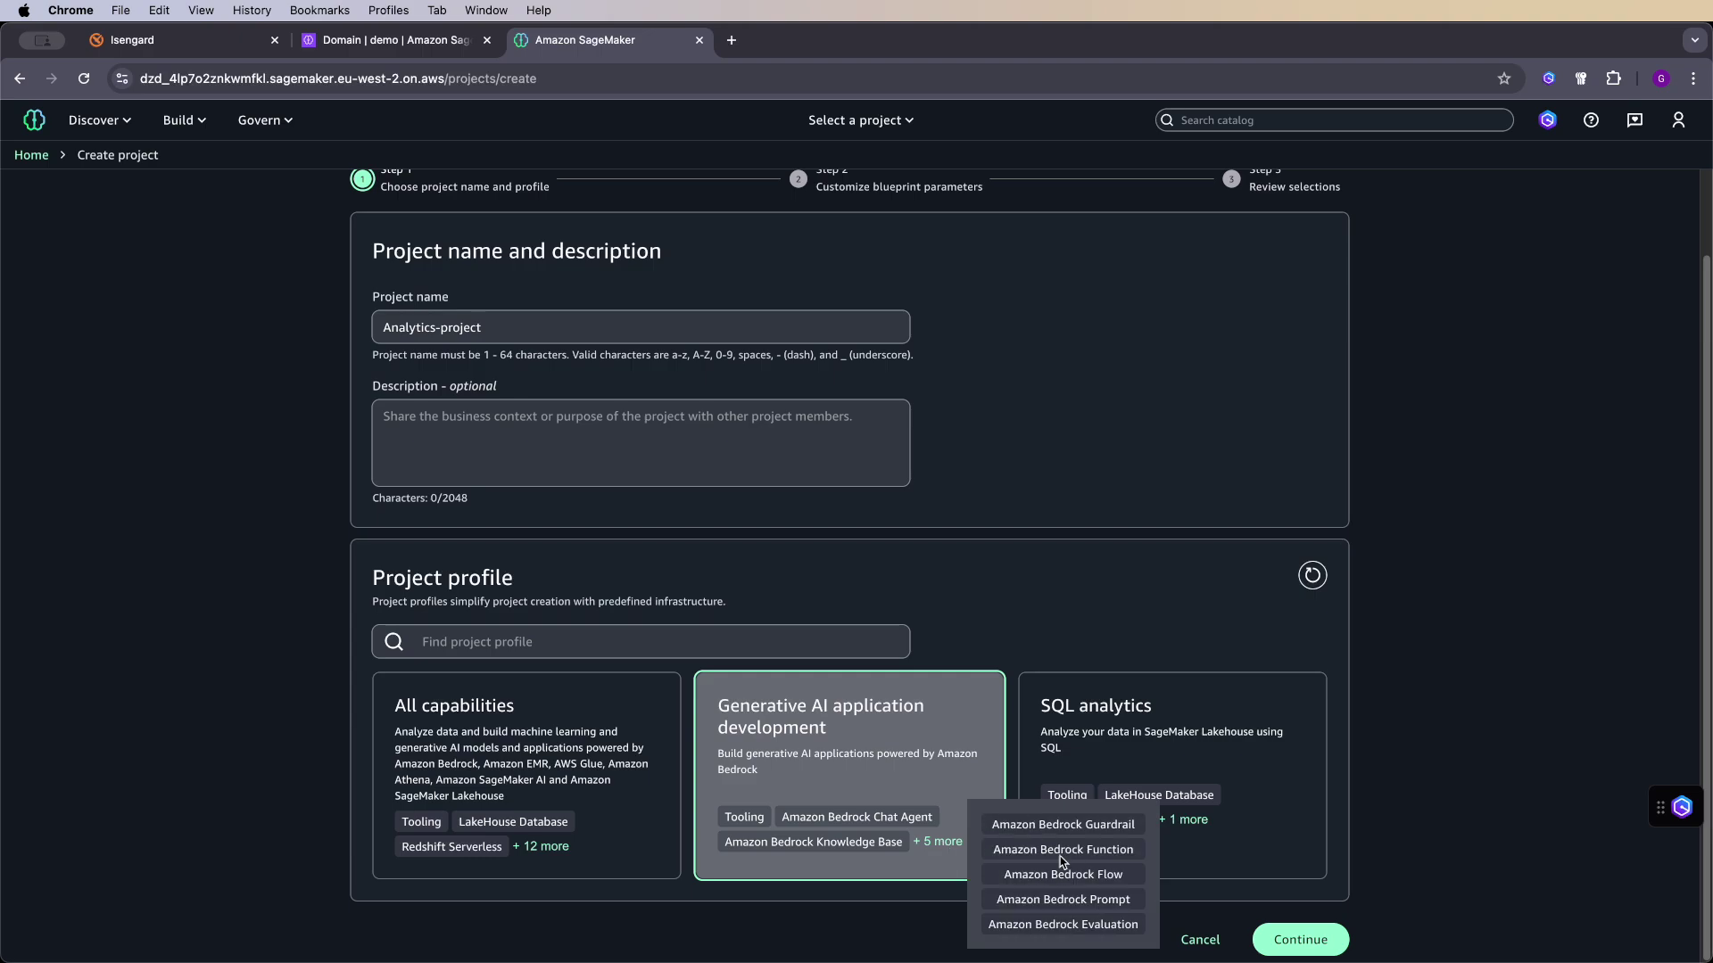
{"action": "left_click", "coordinate": [1168, 754]}
{"action": "left_click", "coordinate": [1191, 820]}
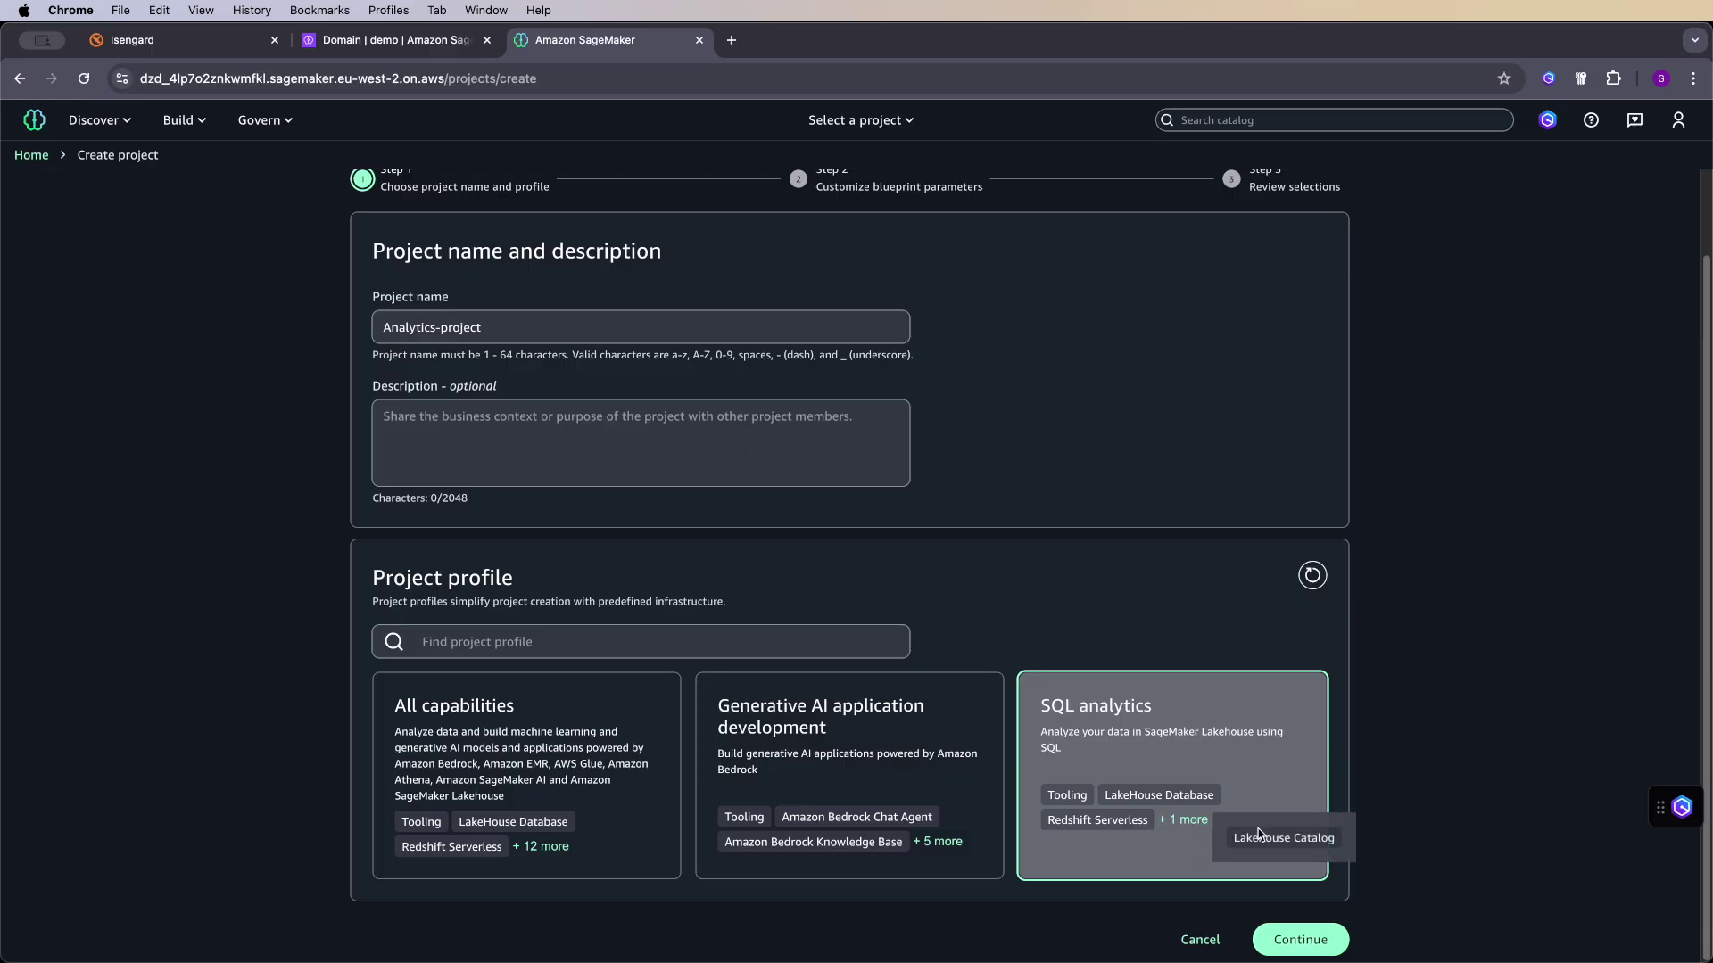
{"action": "left_click", "coordinate": [1209, 725]}
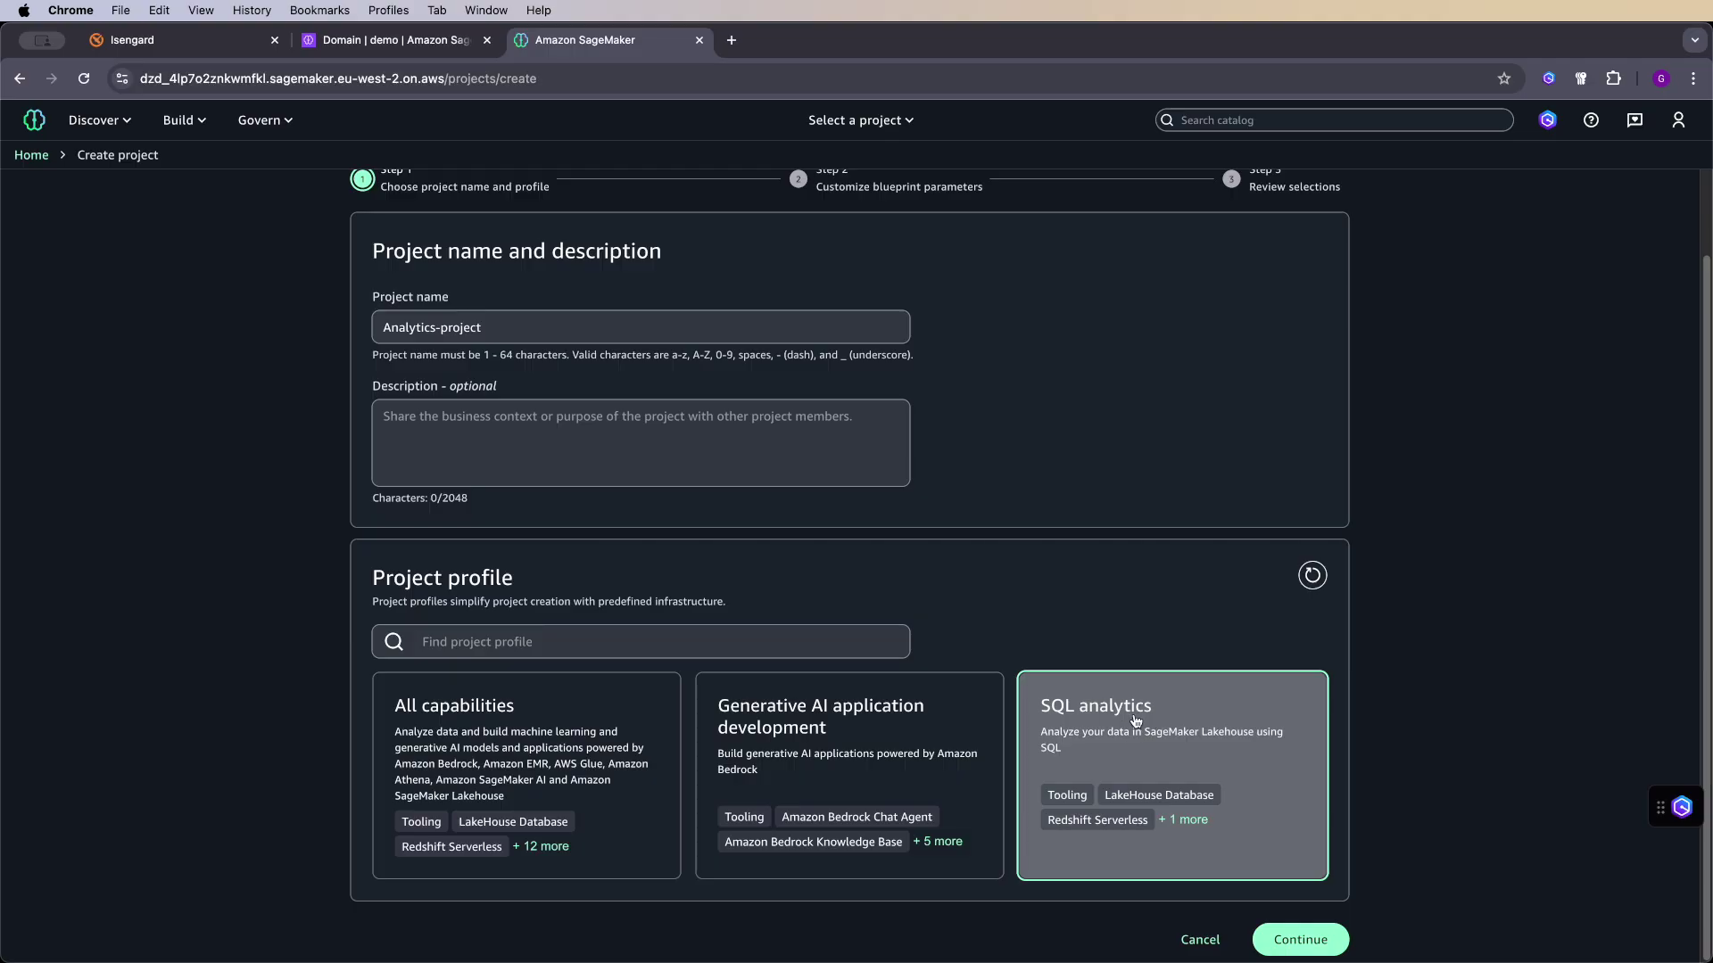
{"action": "left_click", "coordinate": [563, 721]}
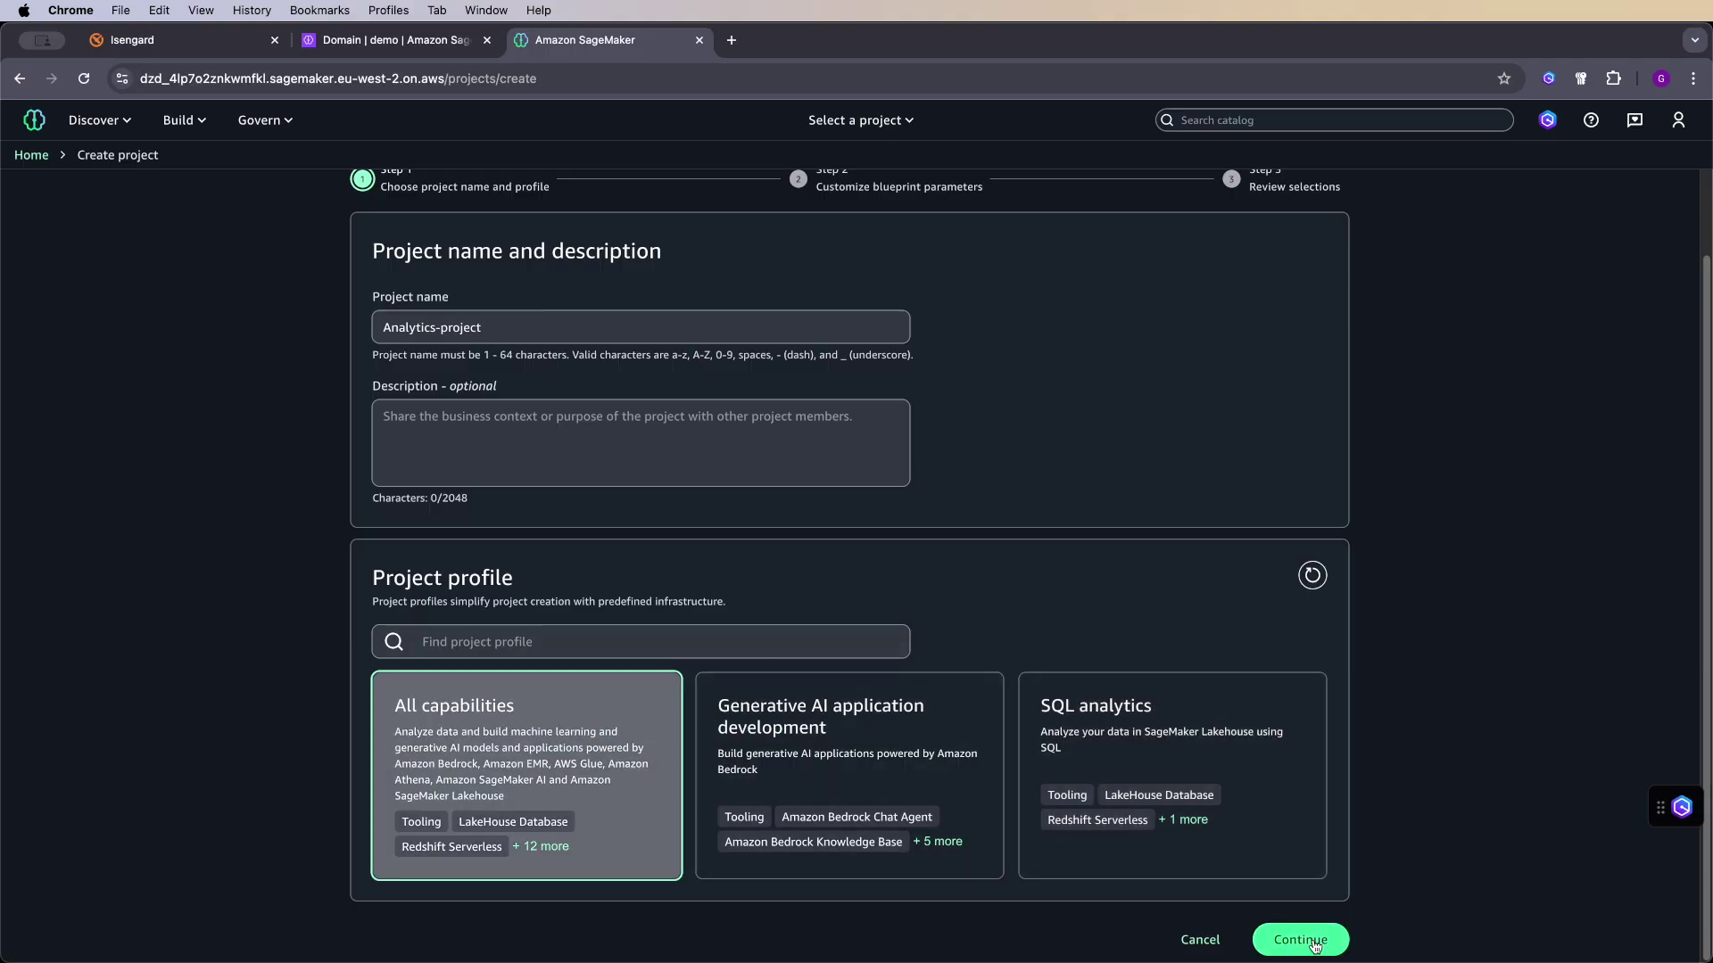
{"action": "left_click", "coordinate": [1313, 944]}
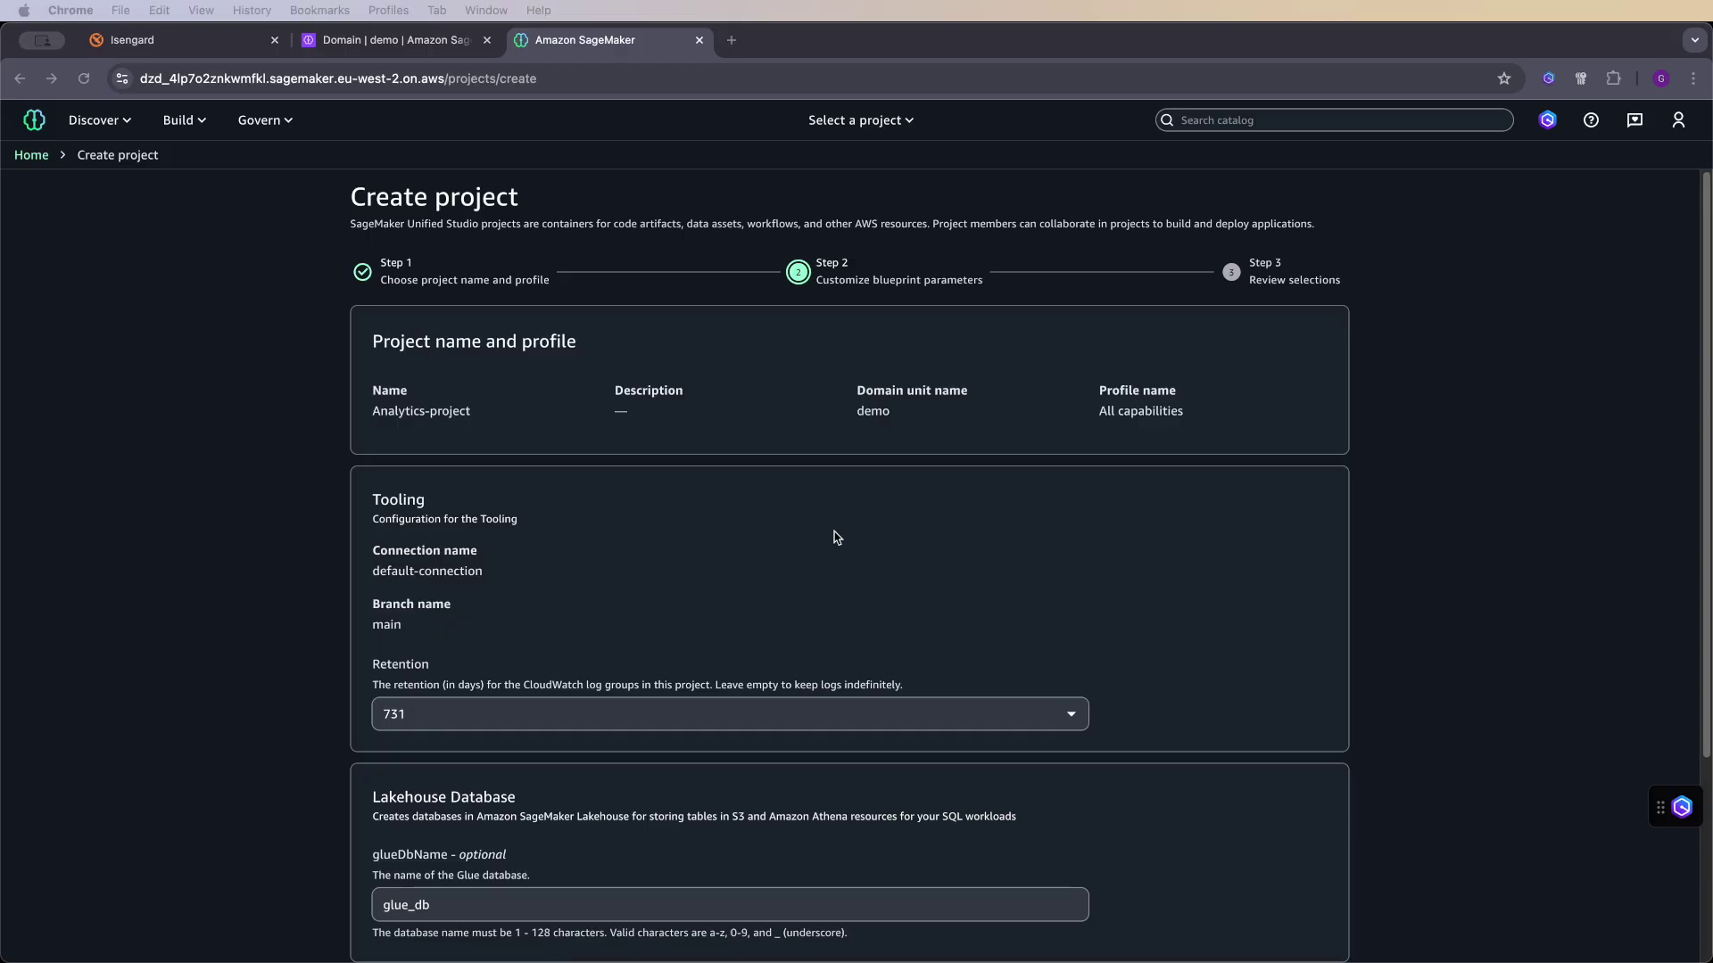
- Replace glue_db with analytics_db as the Glue database name, leaving Redshift as dev
{"action": "scroll", "coordinate": [854, 540], "scroll_direction": "down", "scroll_amount": 2}
{"action": "scroll", "coordinate": [848, 527], "scroll_direction": "up", "scroll_amount": 2}
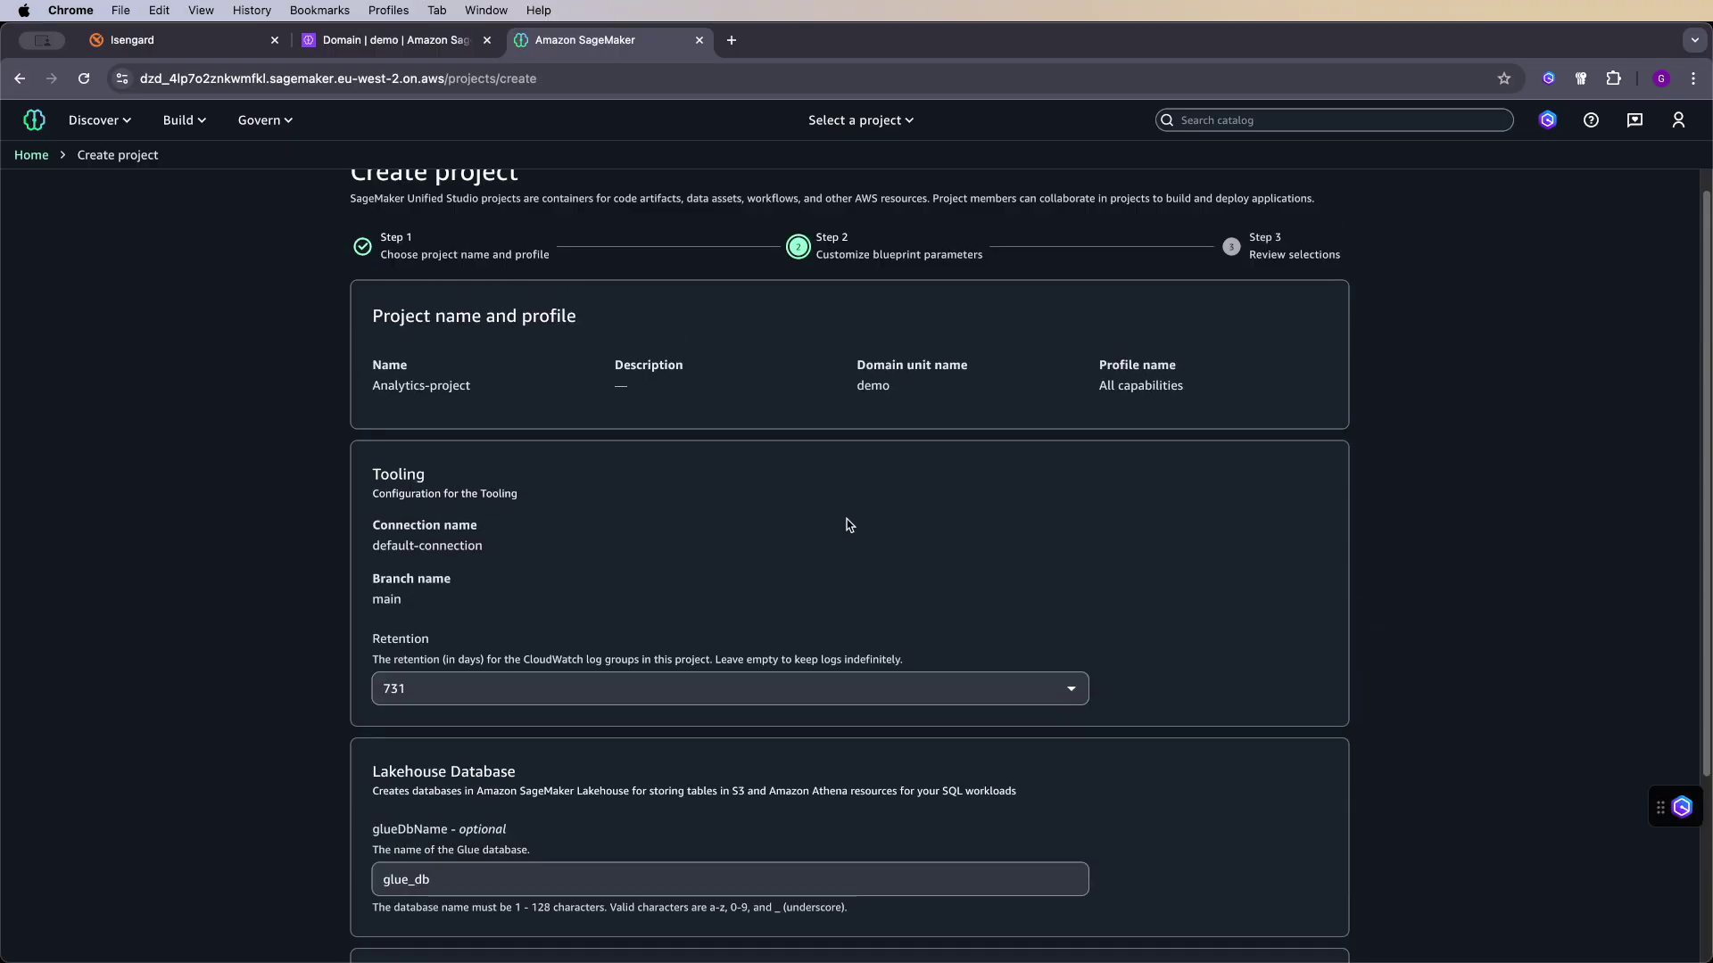
{"action": "scroll", "coordinate": [813, 570], "scroll_direction": "down", "scroll_amount": 5}
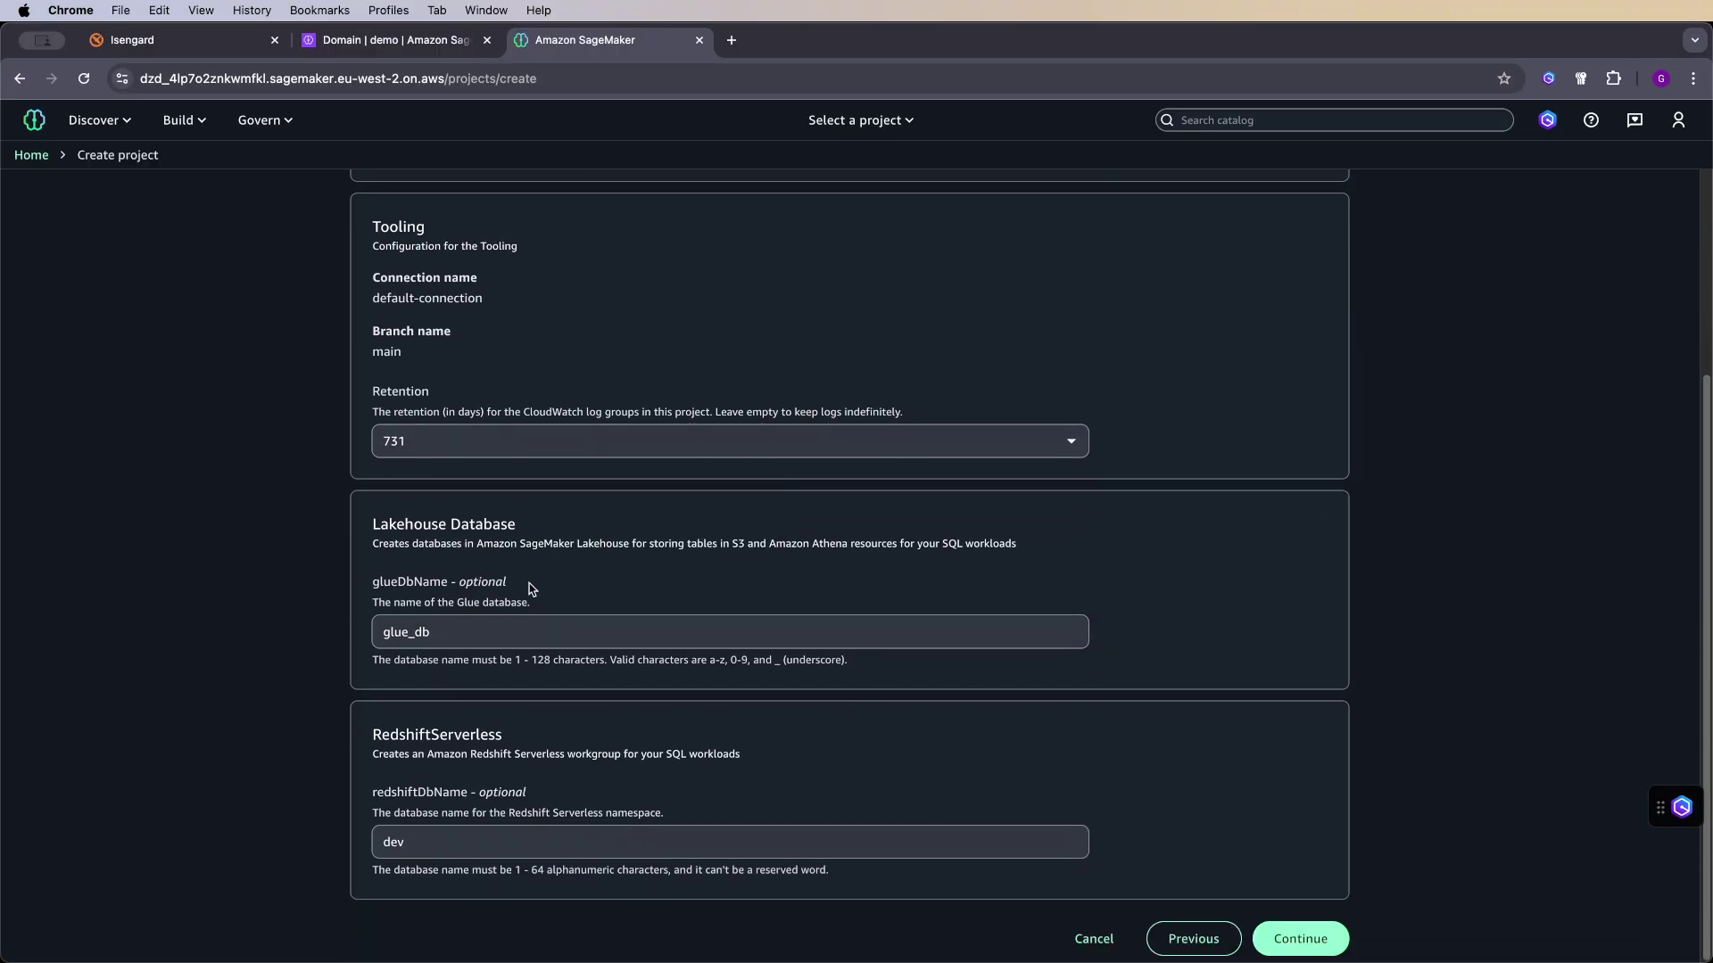
{"action": "double_click", "coordinate": [474, 631]}
{"action": "type", "text": "analytics_db"}
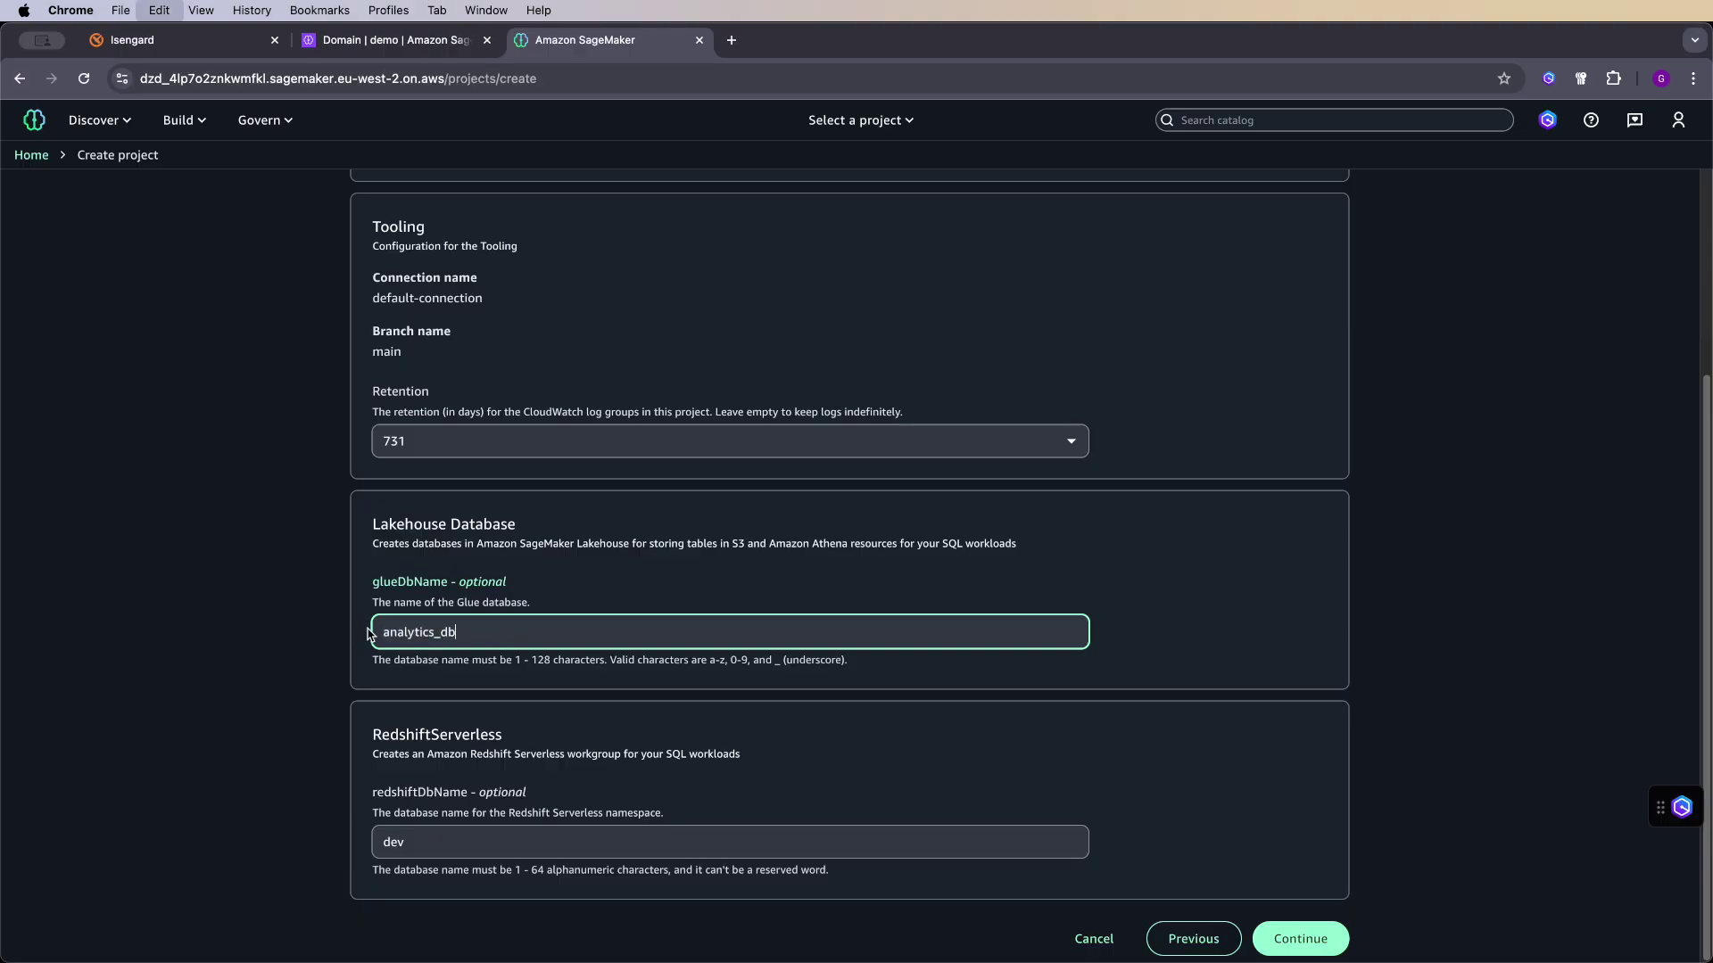
{"action": "scroll", "coordinate": [464, 625], "scroll_direction": "up", "scroll_amount": 2}
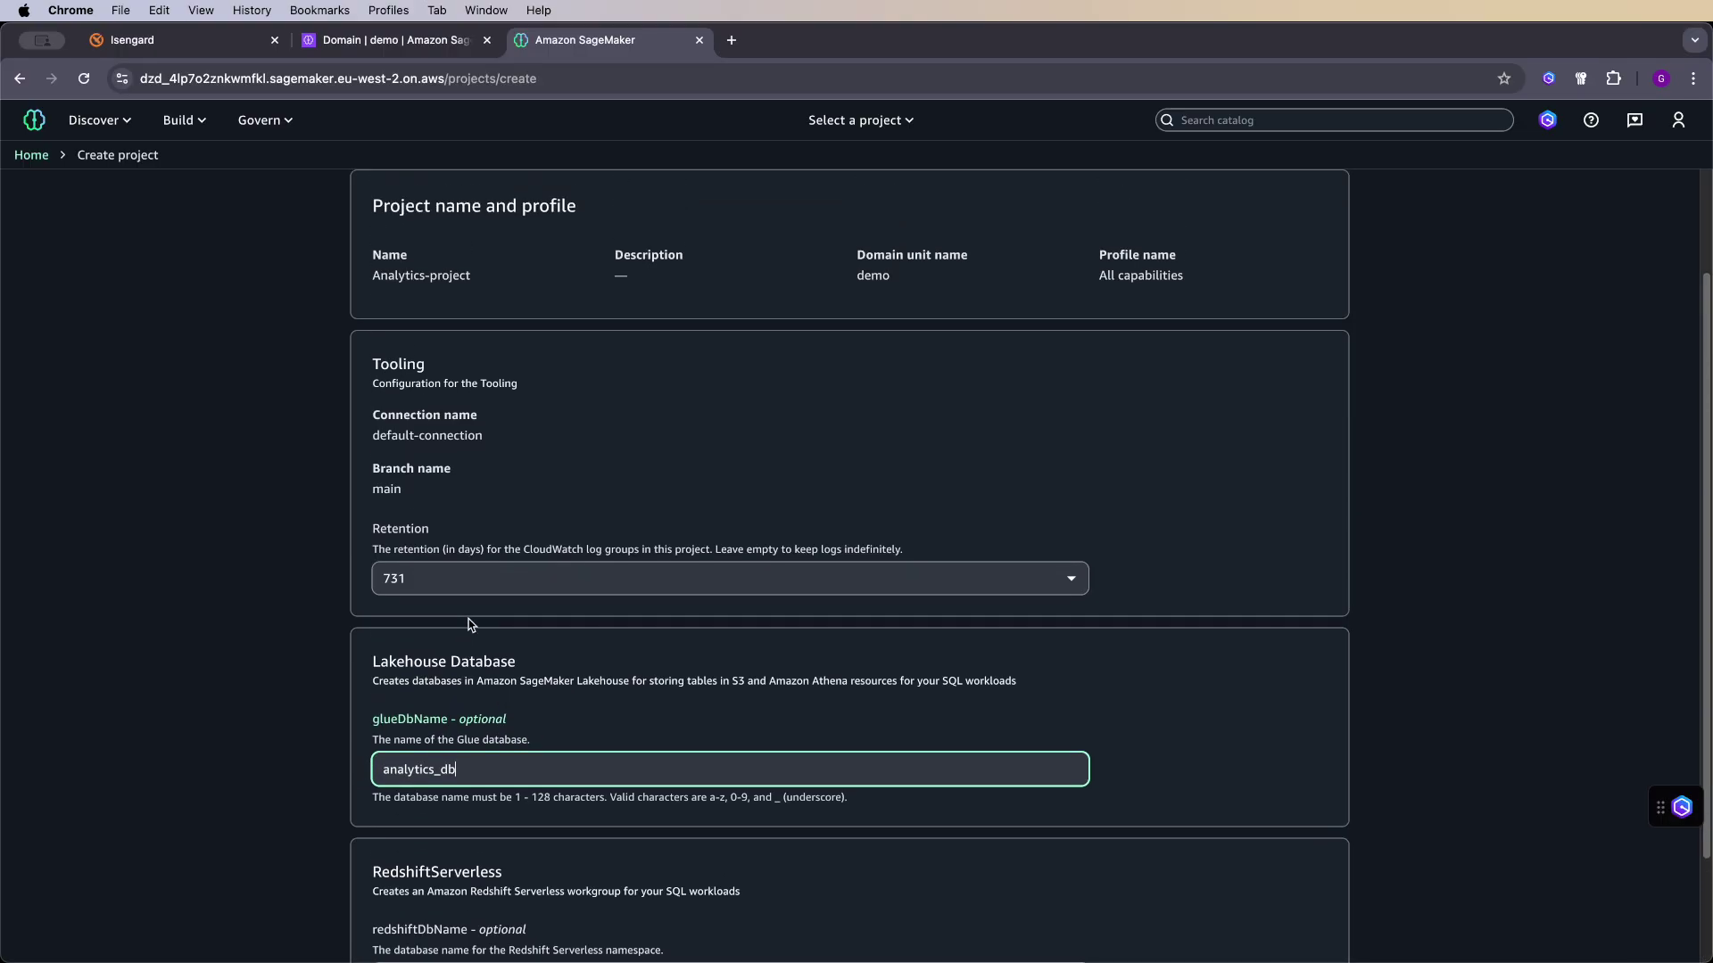
{"action": "scroll", "coordinate": [474, 627], "scroll_direction": "down", "scroll_amount": 1}
{"action": "left_click_drag", "start_coordinate": [540, 625], "coordinate": [371, 615]}
{"action": "scroll", "coordinate": [554, 660], "scroll_direction": "down", "scroll_amount": 2}
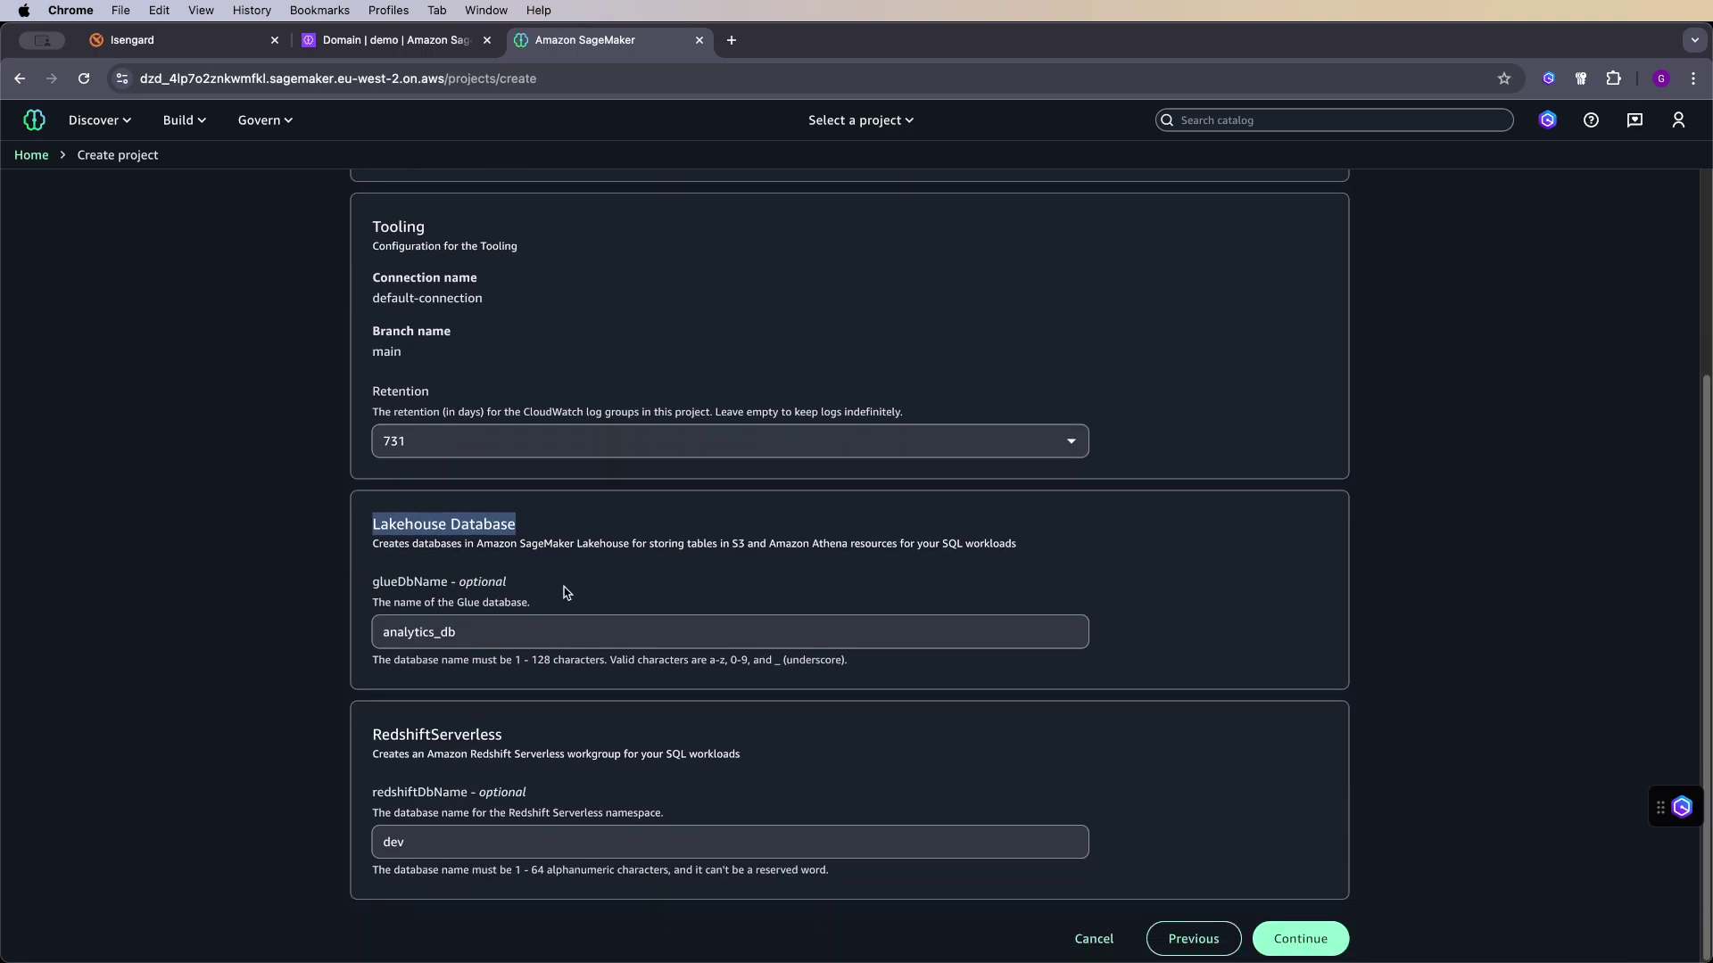
{"action": "left_click_drag", "start_coordinate": [484, 634], "coordinate": [389, 634]}
{"action": "left_click", "coordinate": [661, 577]}
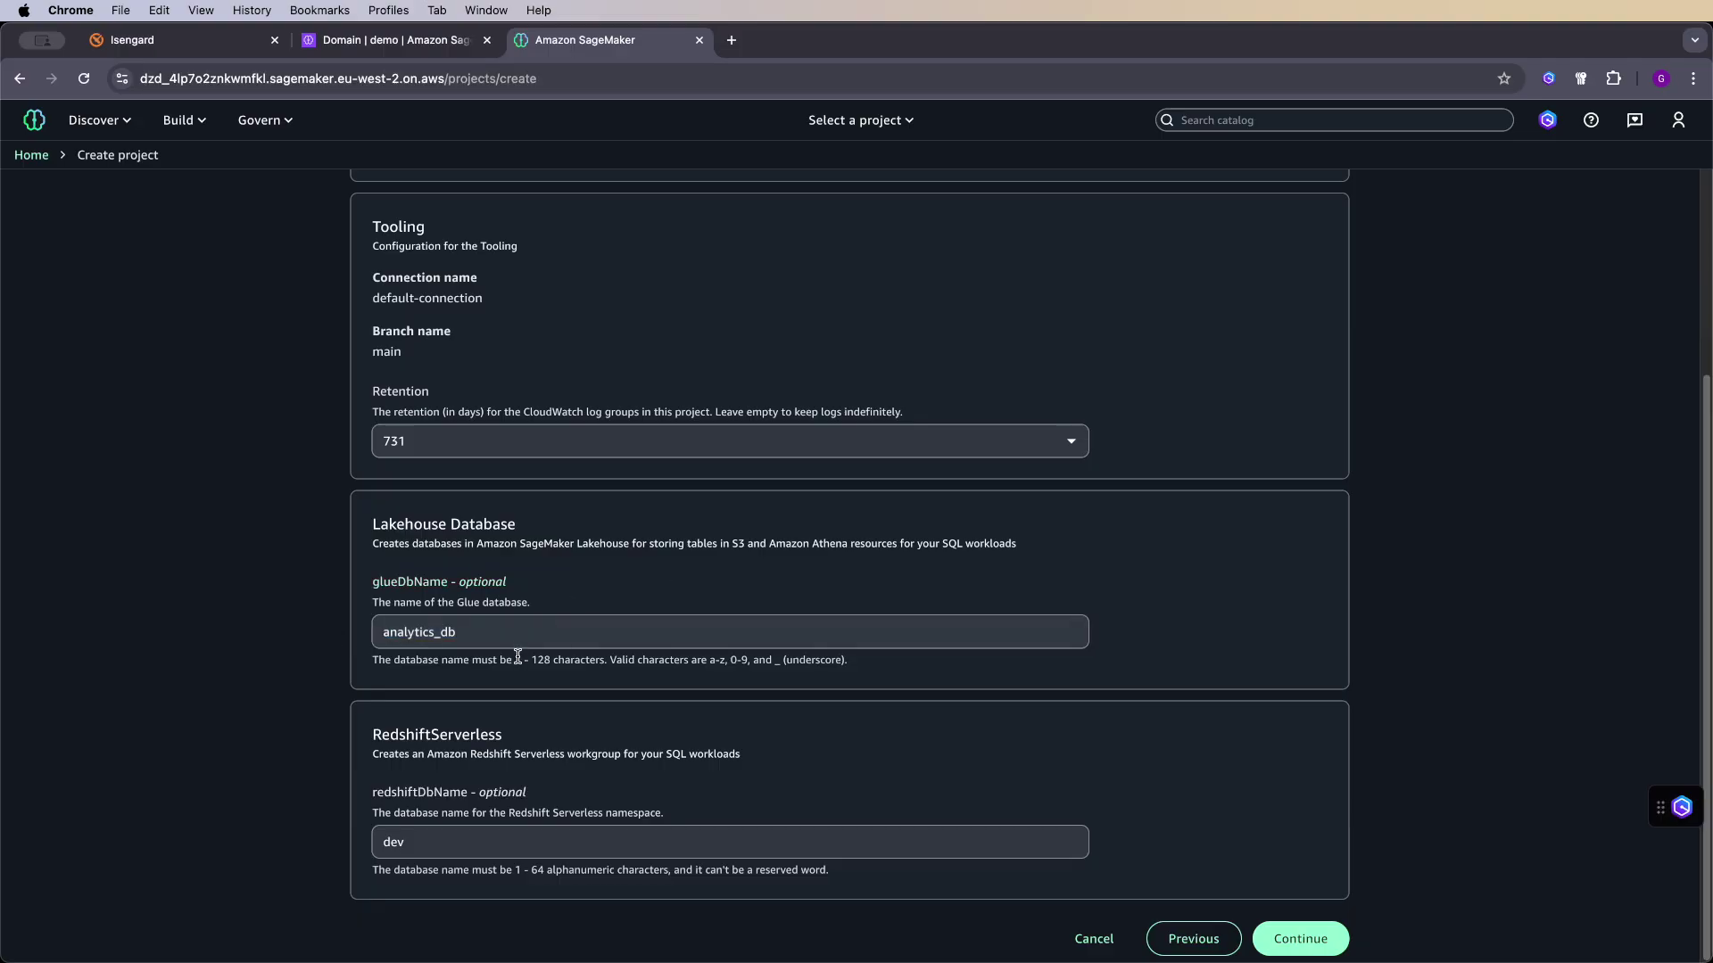
- Review the selections and create Analytics-project
{"action": "left_click", "coordinate": [1283, 928]}
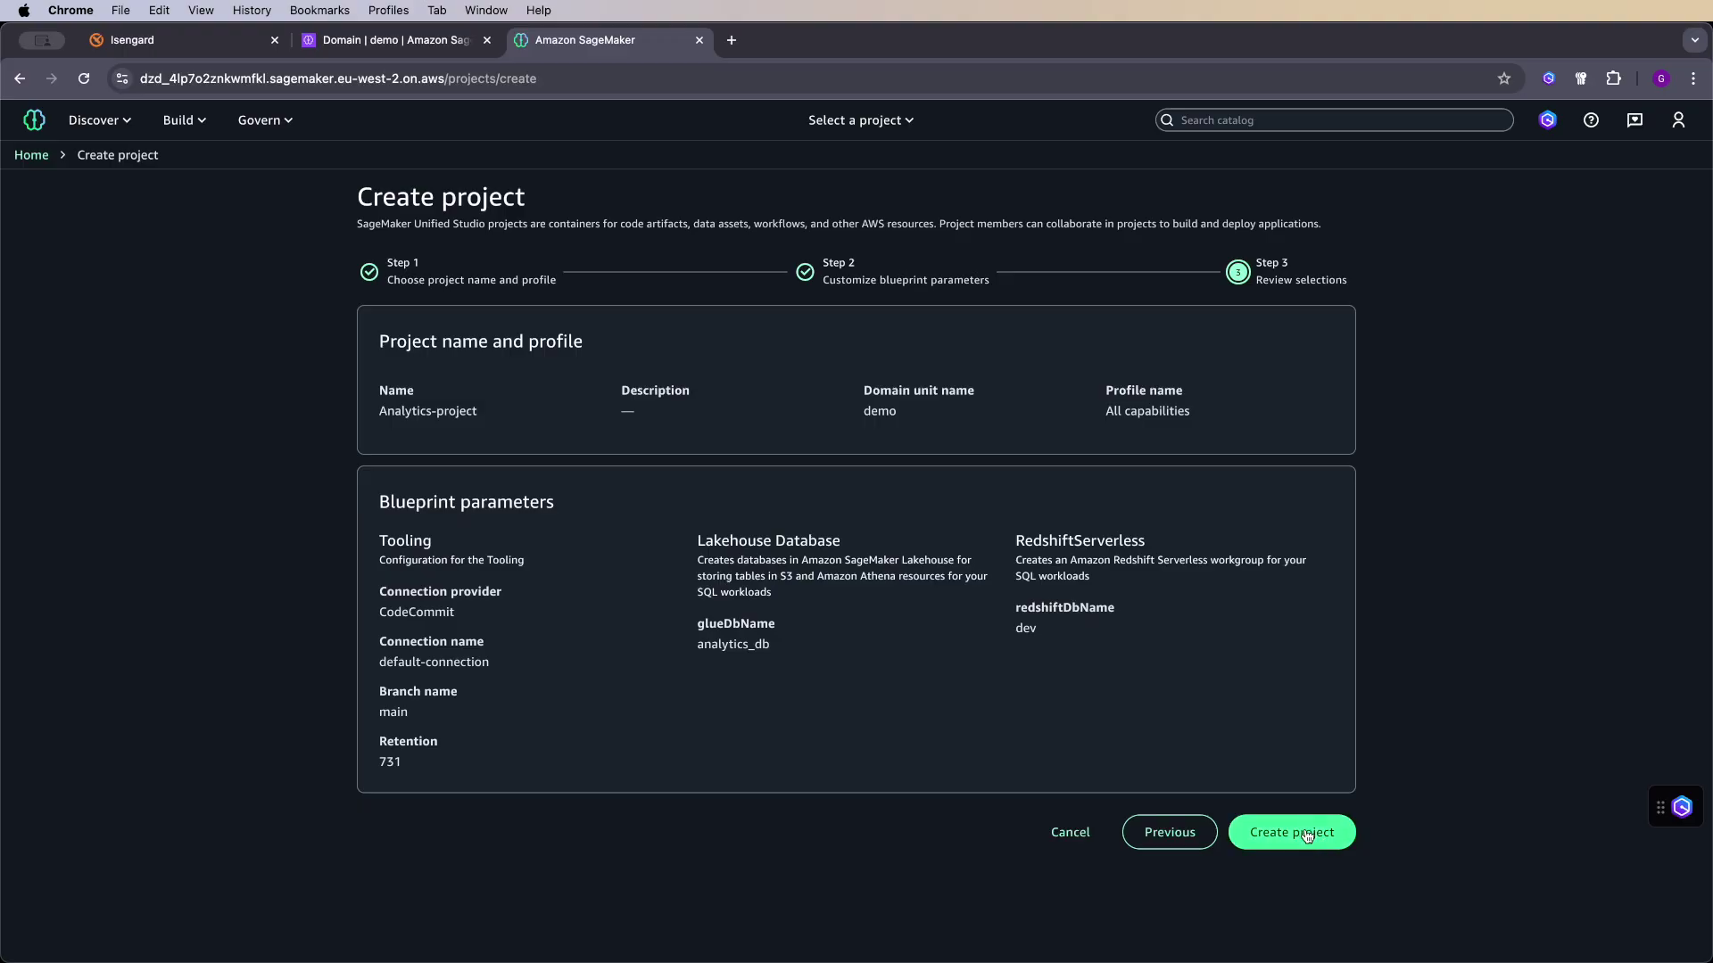
{"action": "left_click", "coordinate": [1303, 832]}
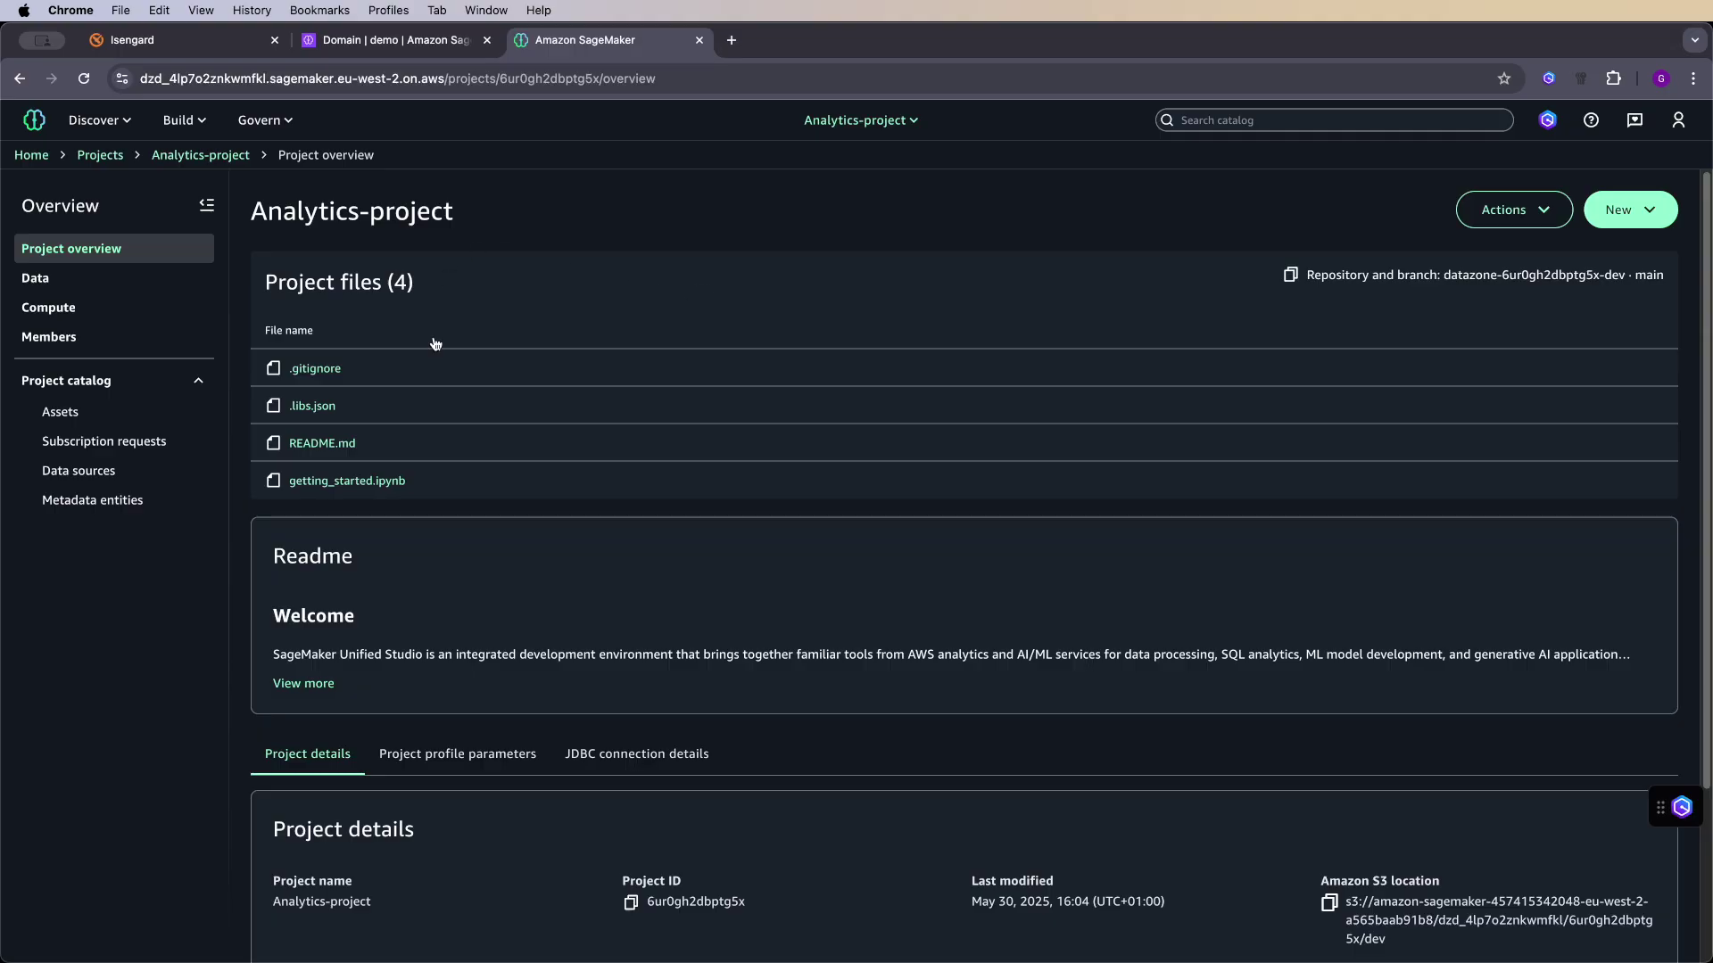
{"action": "scroll", "coordinate": [597, 514], "scroll_direction": "down", "scroll_amount": 3}
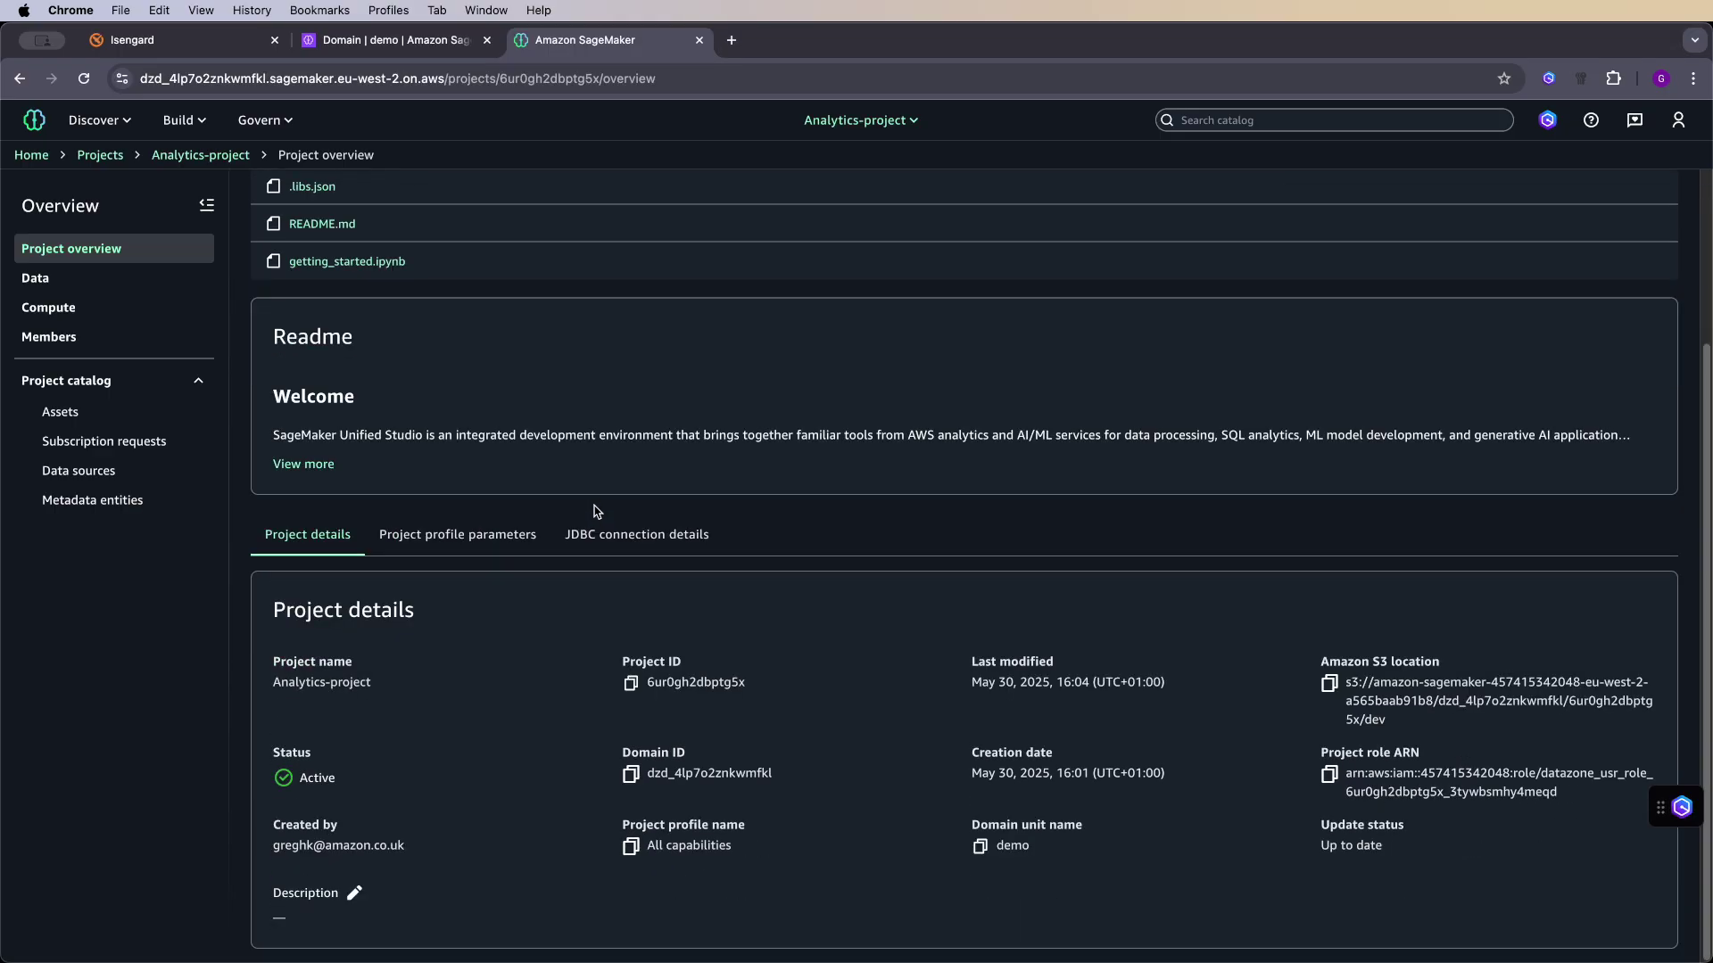
{"action": "scroll", "coordinate": [1160, 678], "scroll_direction": "up", "scroll_amount": 3}
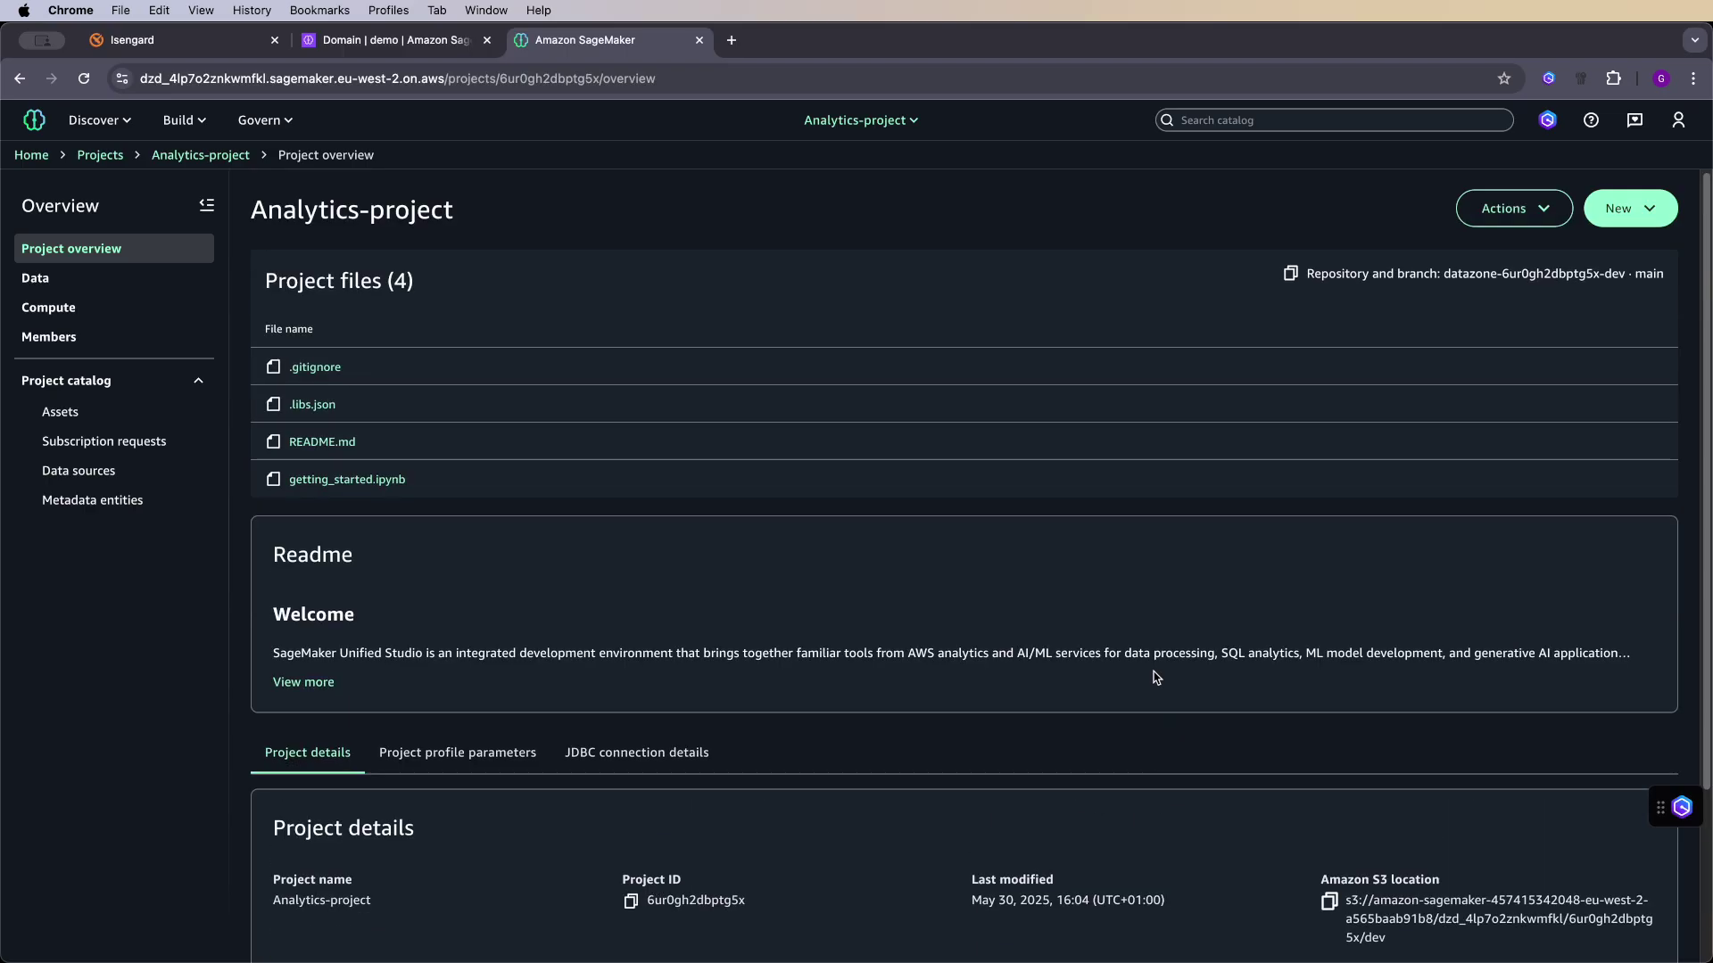
{"action": "left_click", "coordinate": [127, 294]}
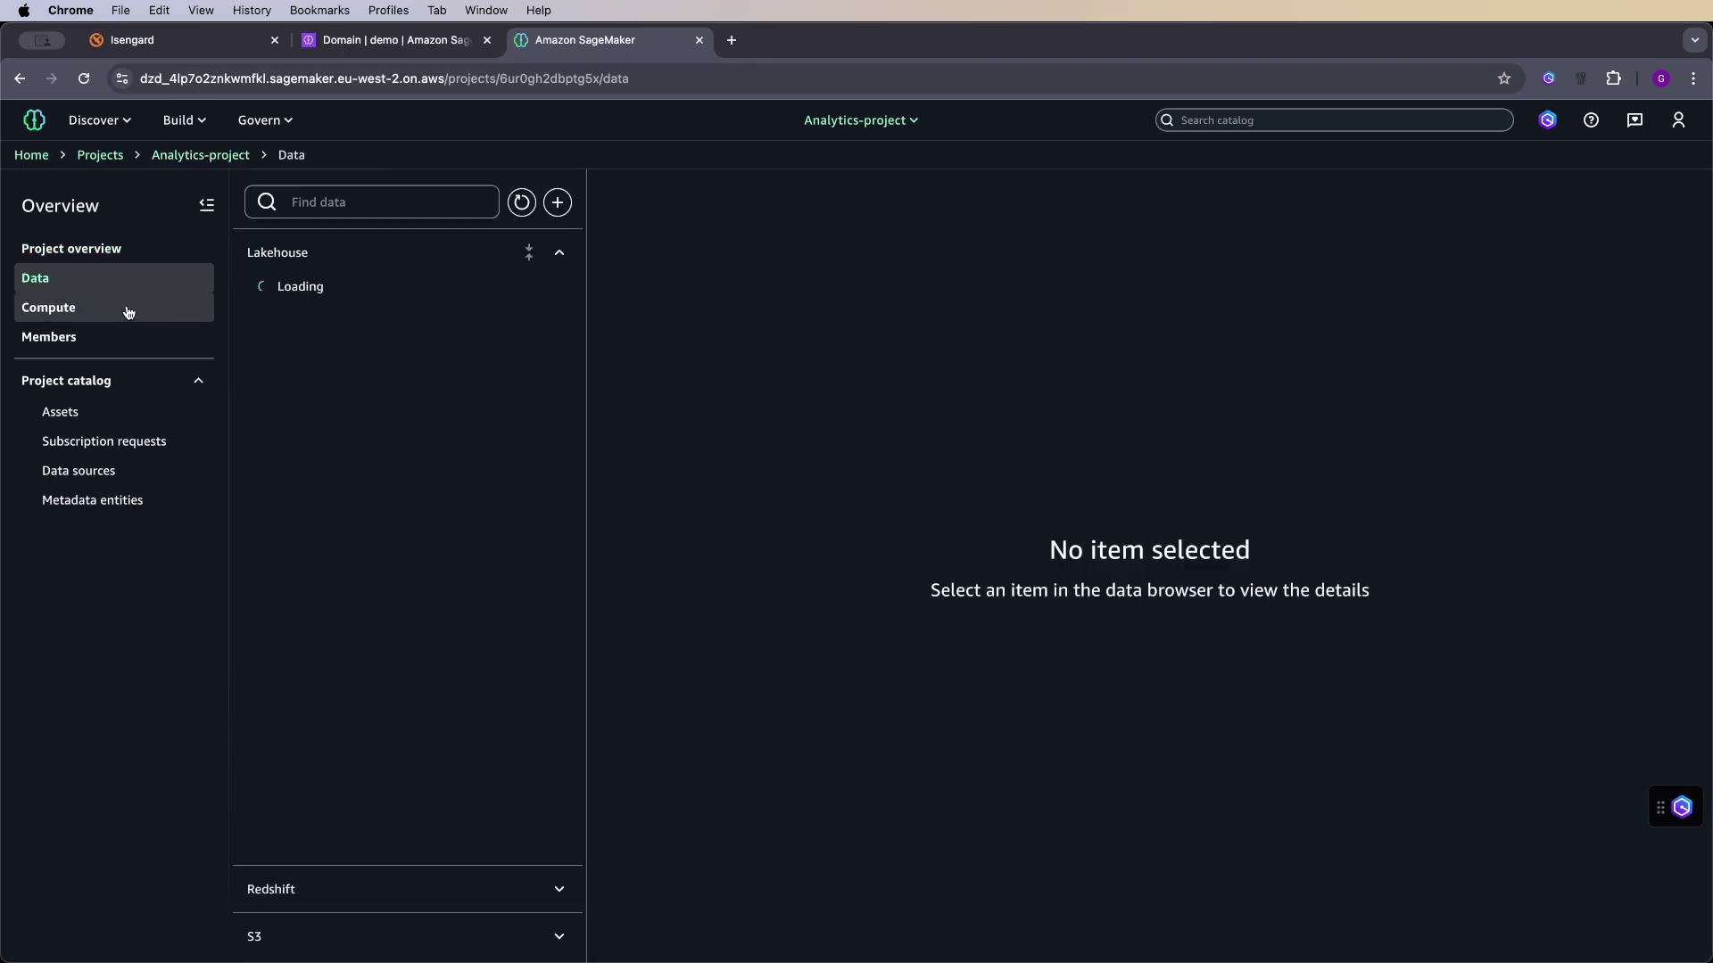
{"action": "left_click", "coordinate": [128, 309]}
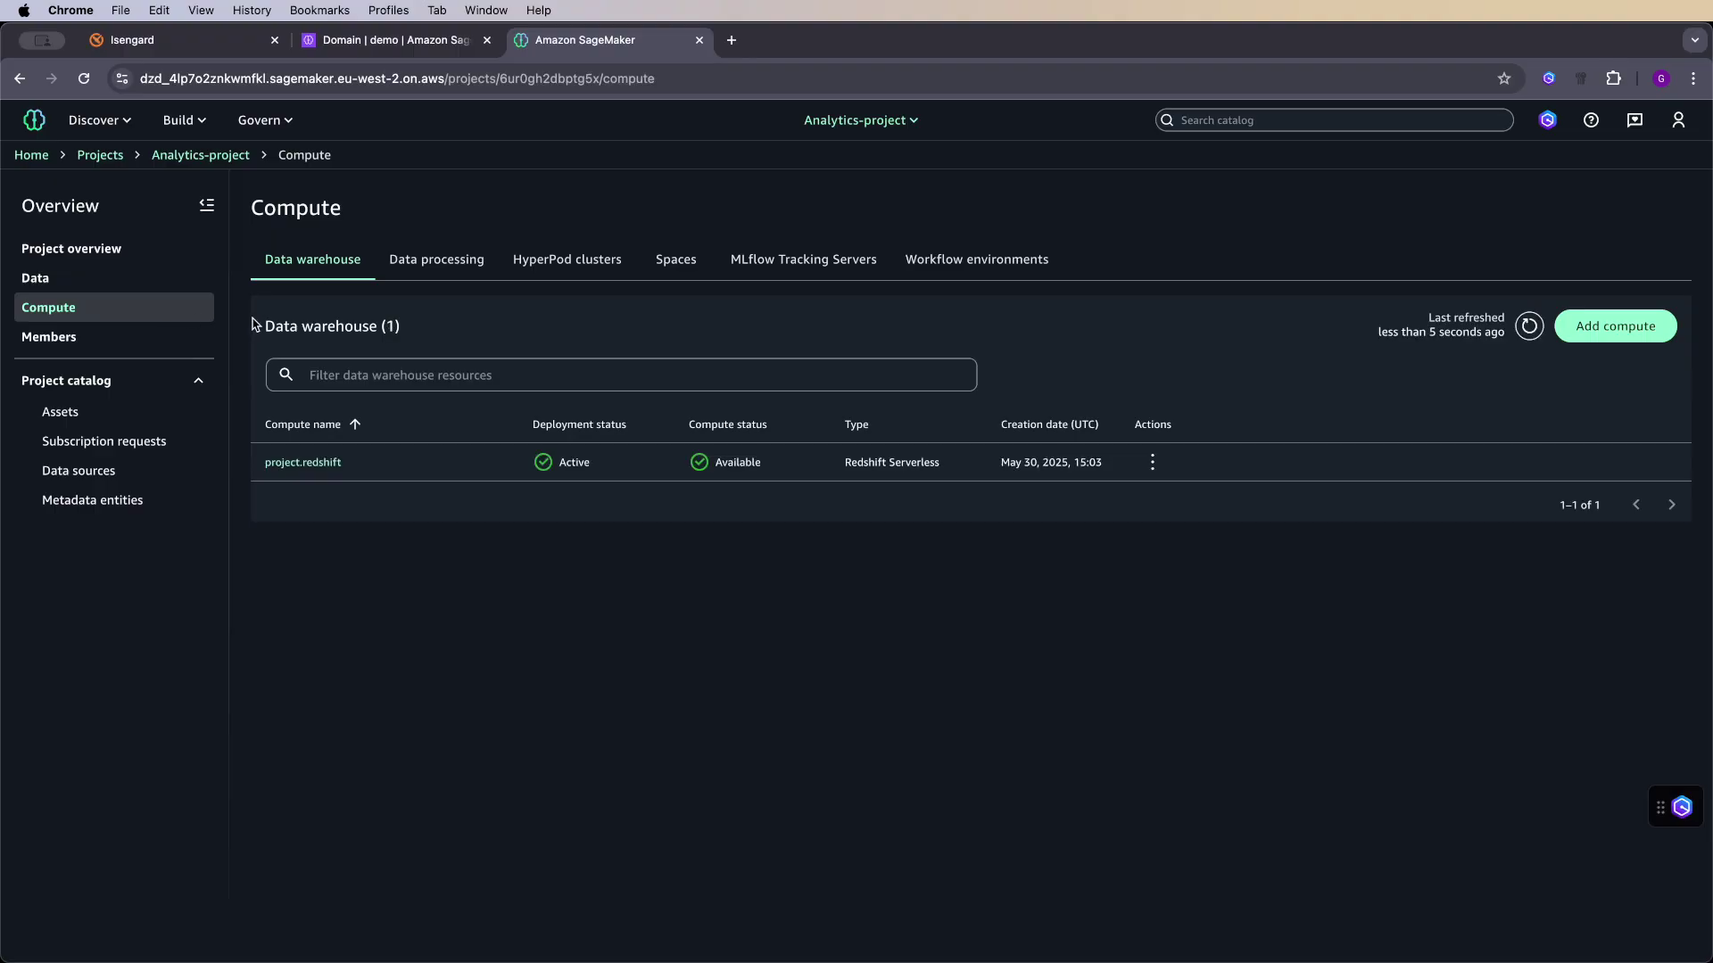
{"action": "left_click", "coordinate": [884, 120]}
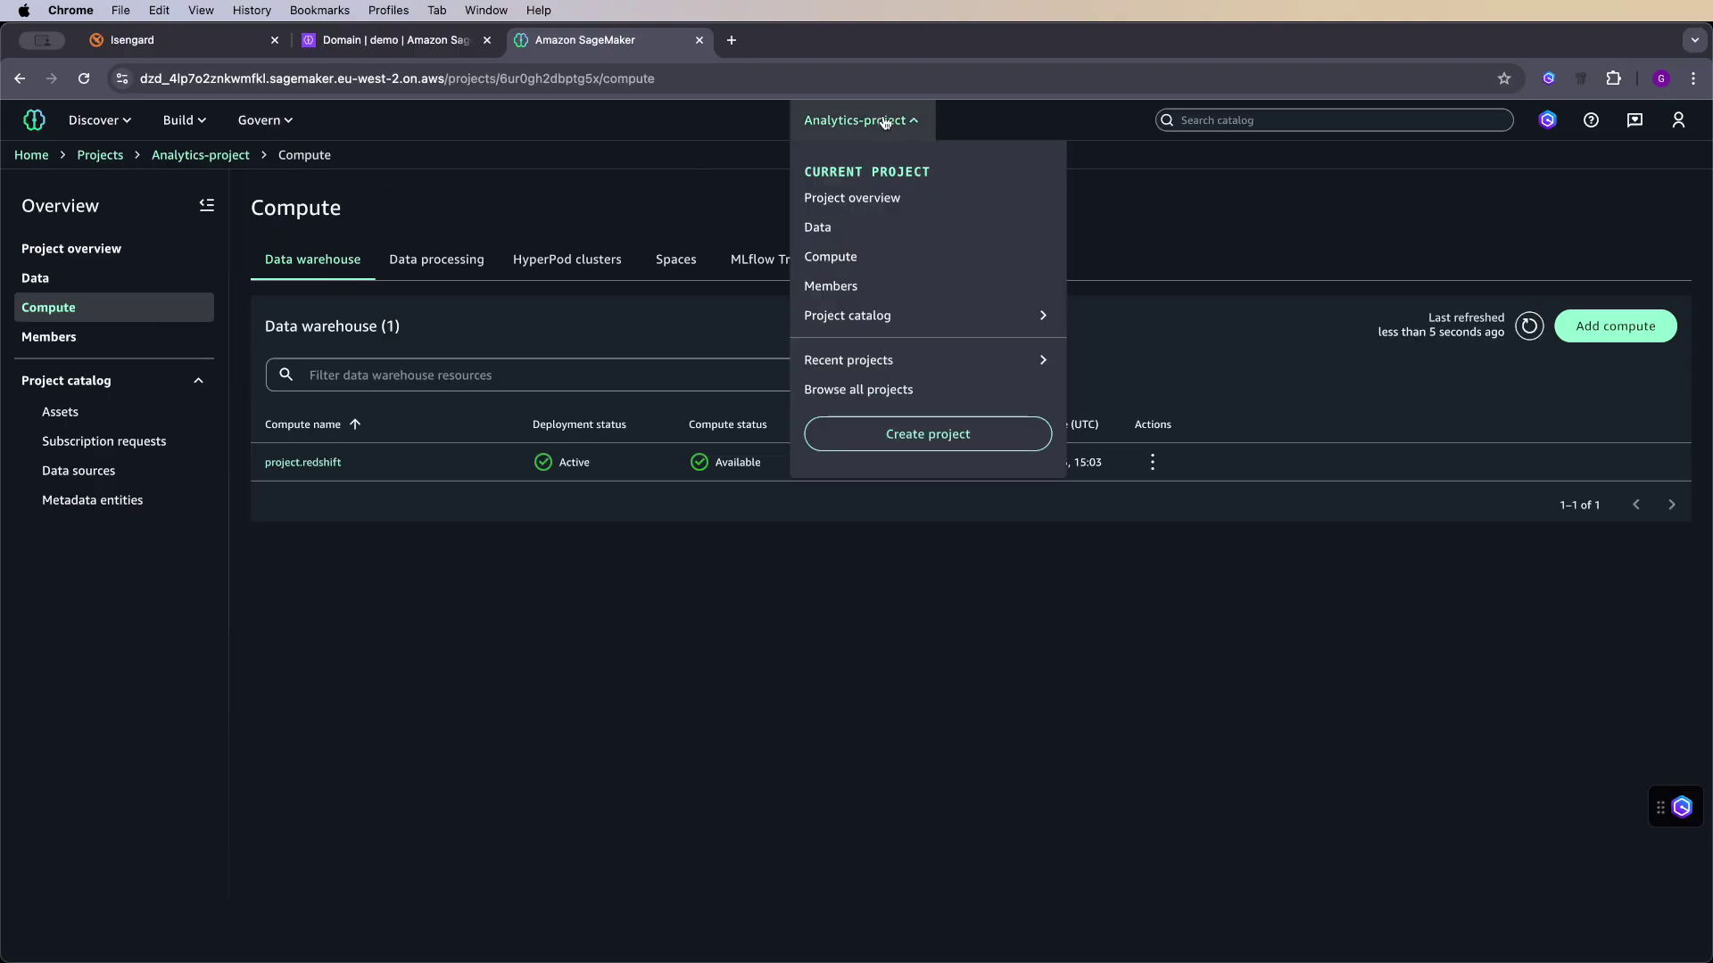
{"action": "left_click", "coordinate": [866, 396]}
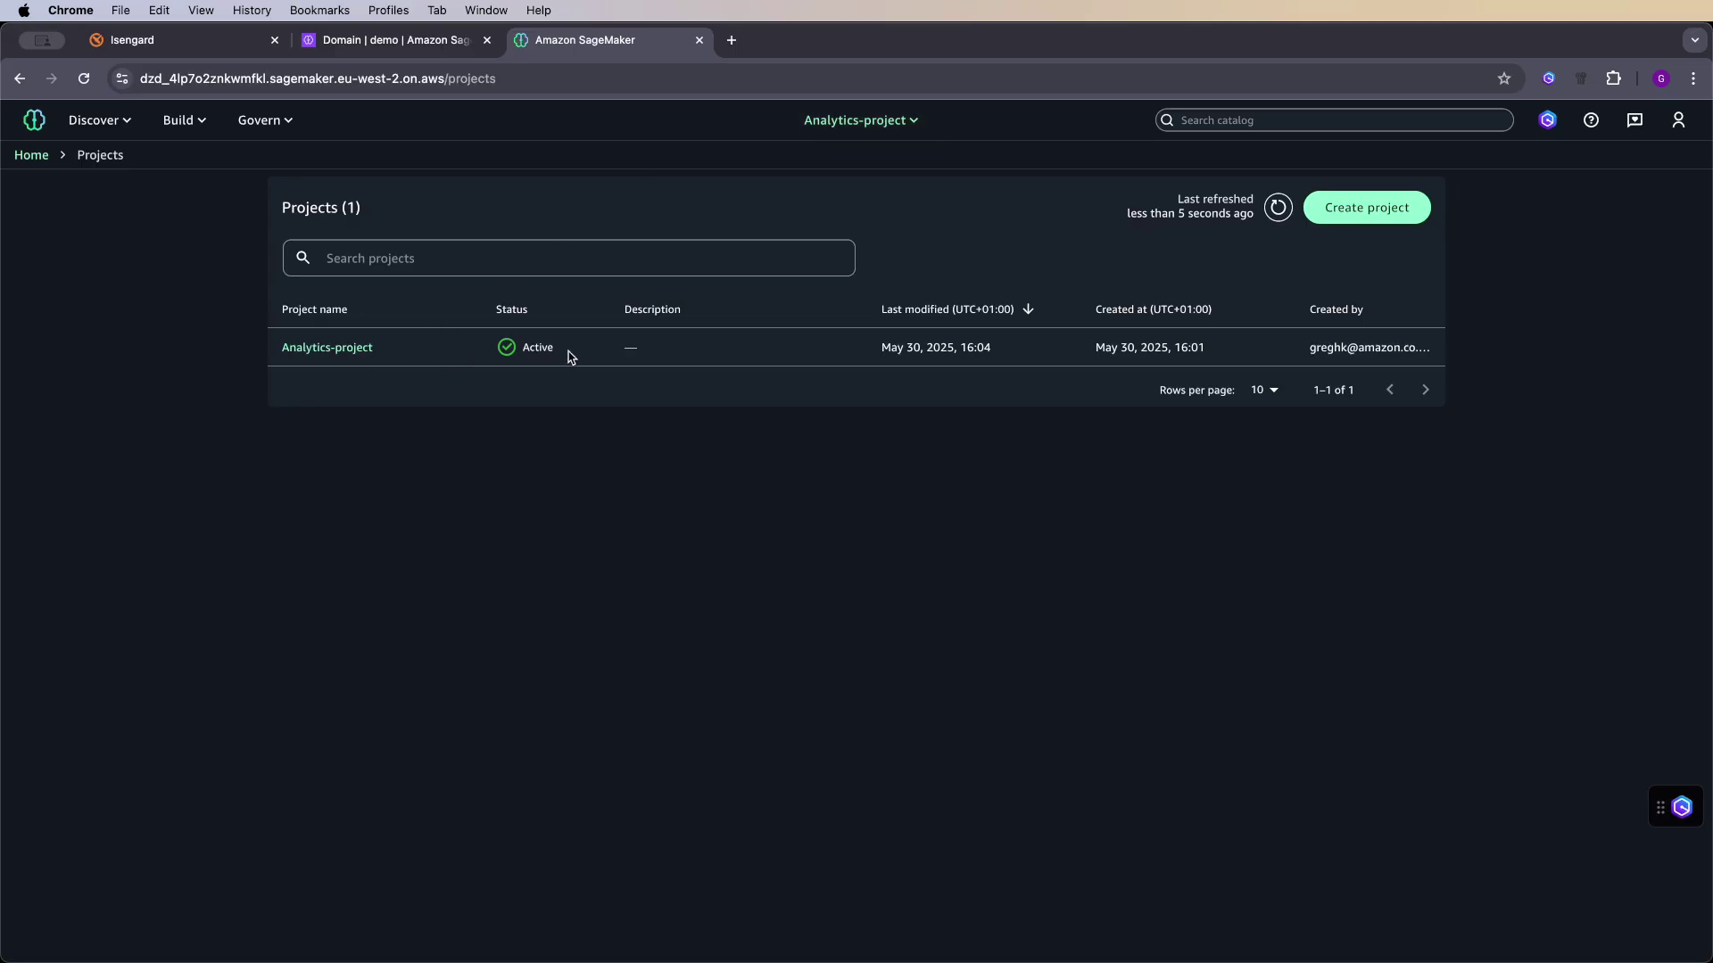
{"action": "left_click", "coordinate": [355, 349]}
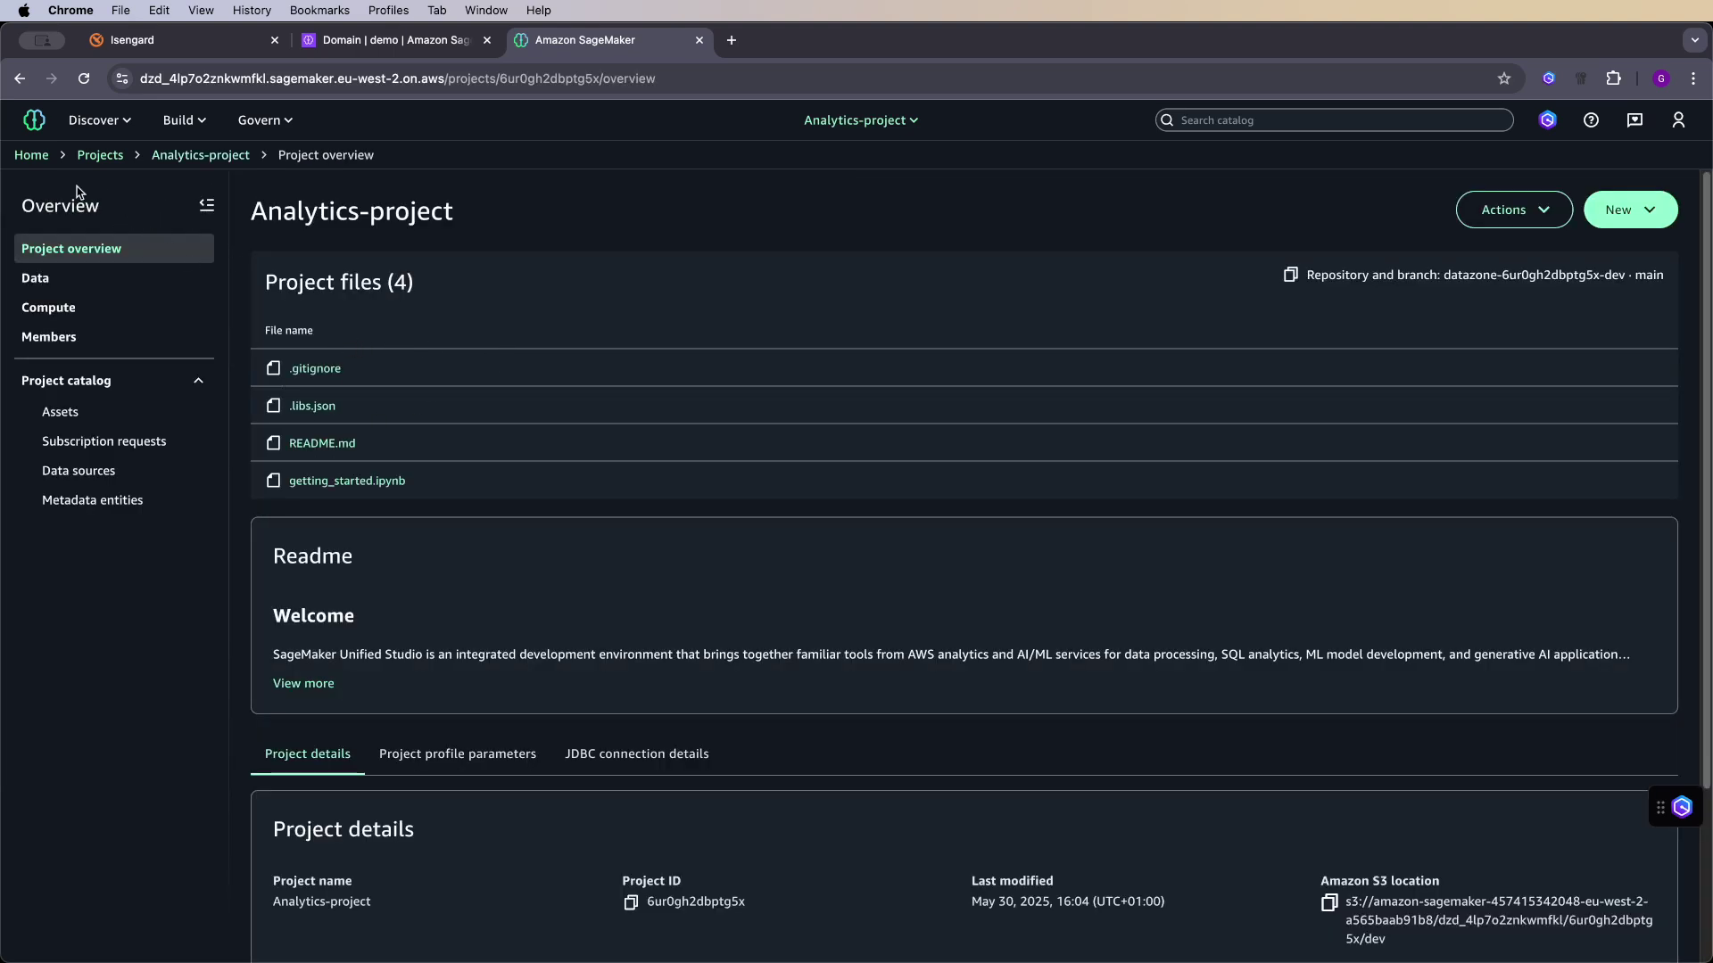
- Browse the Data Catalog assets and open anthropic.claude-3-sonnet-20240229-v1:0's details
{"action": "left_click", "coordinate": [125, 123]}
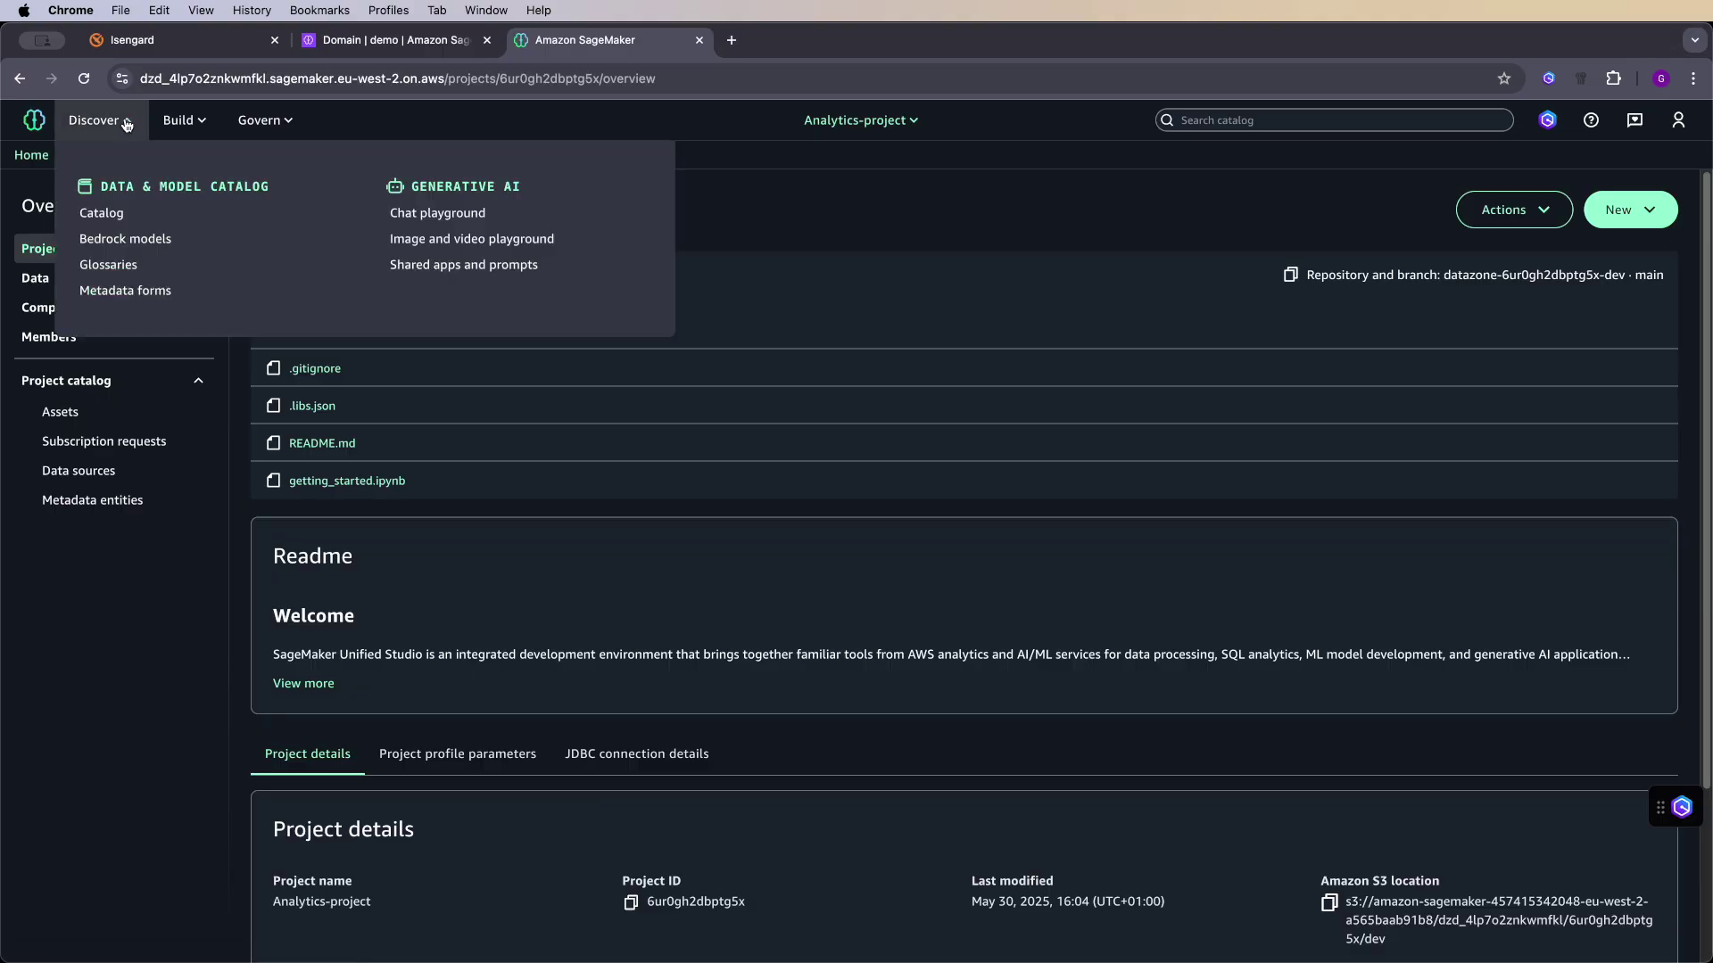
{"action": "left_click", "coordinate": [101, 214]}
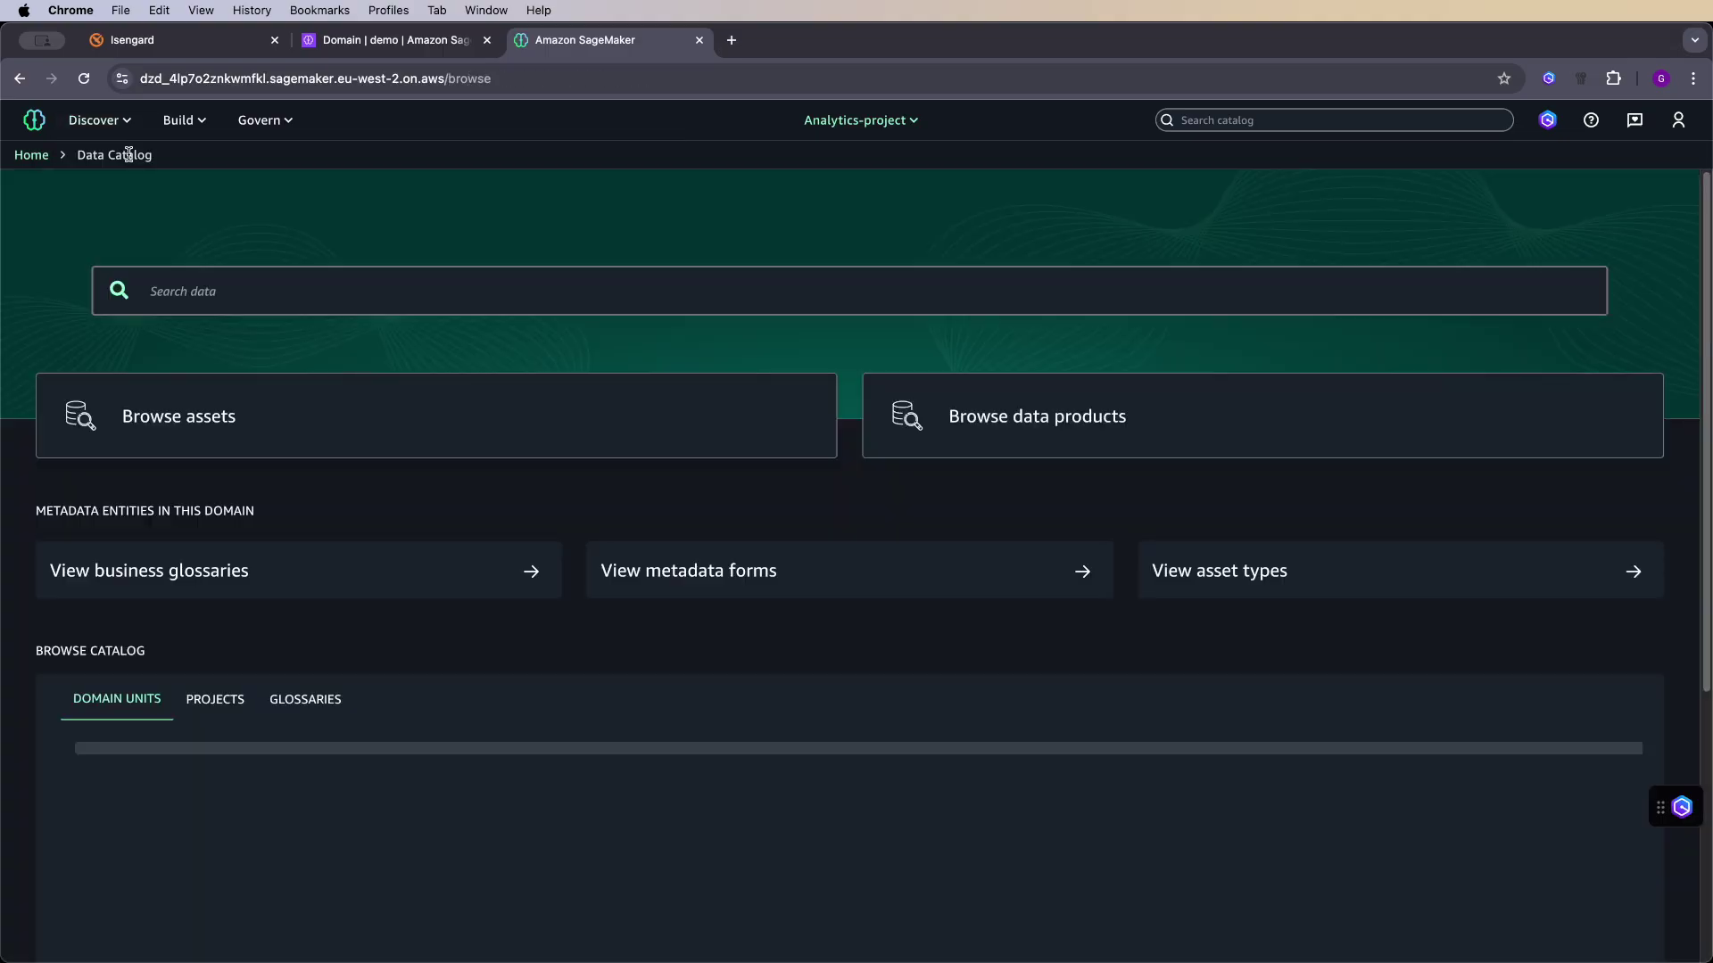
{"action": "left_click", "coordinate": [253, 410]}
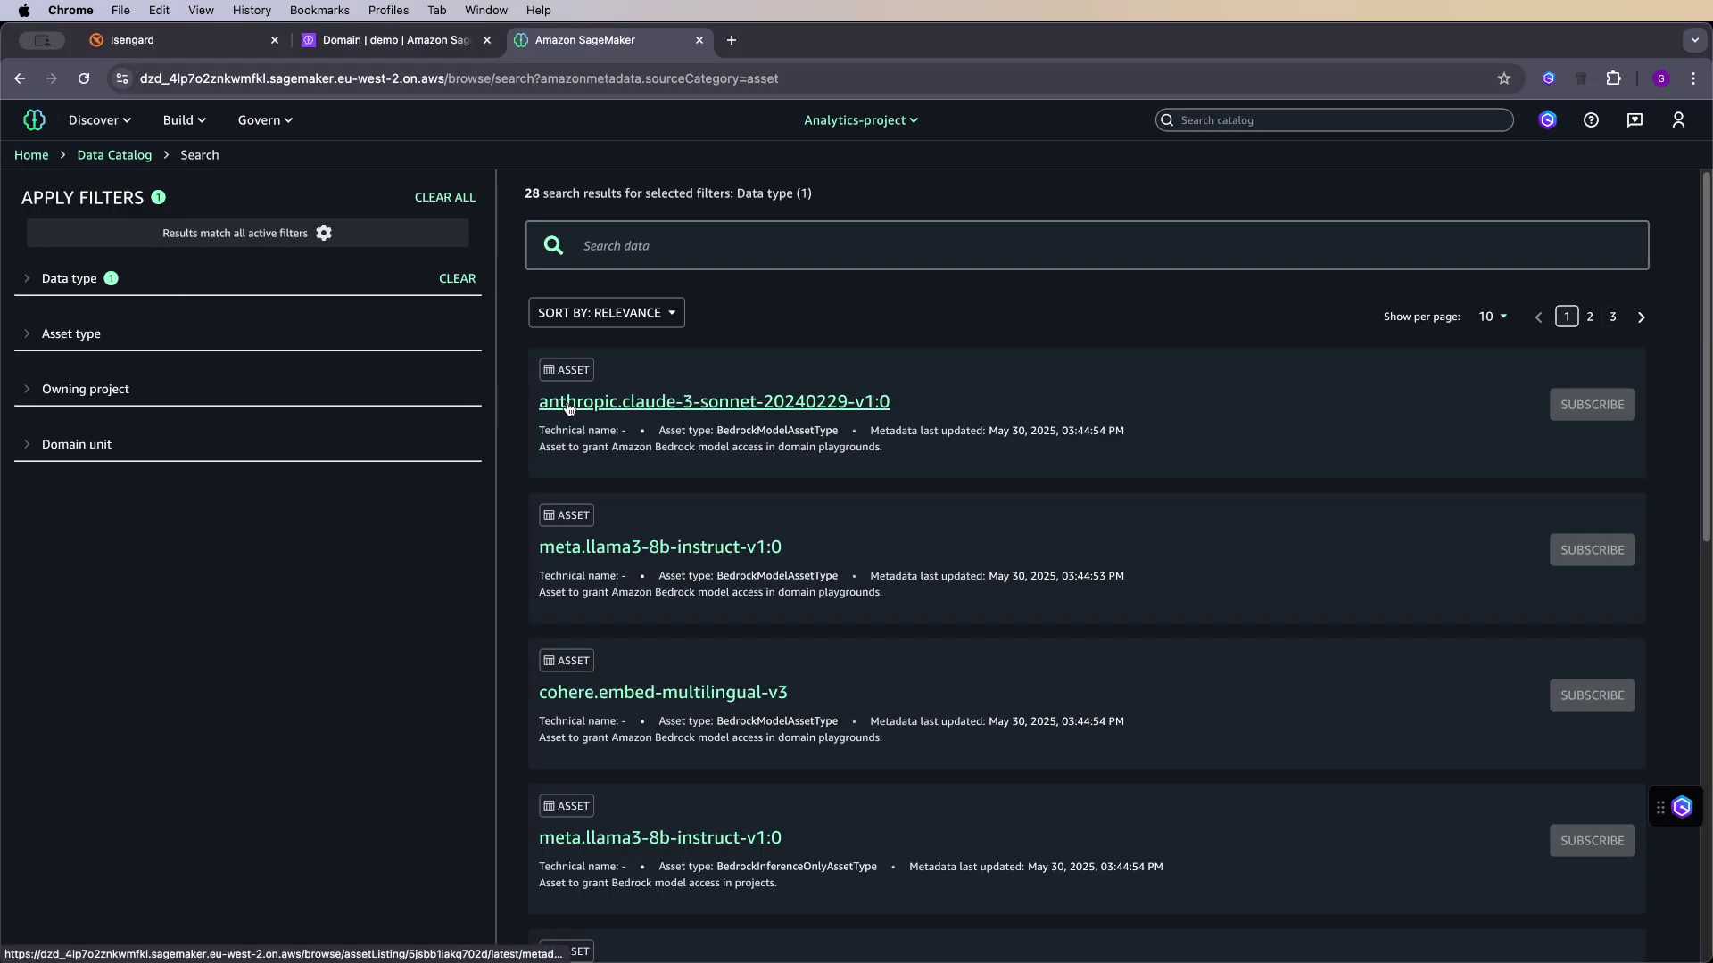
{"action": "scroll", "coordinate": [794, 455], "scroll_direction": "down", "scroll_amount": 5}
{"action": "scroll", "coordinate": [807, 437], "scroll_direction": "down", "scroll_amount": 12}
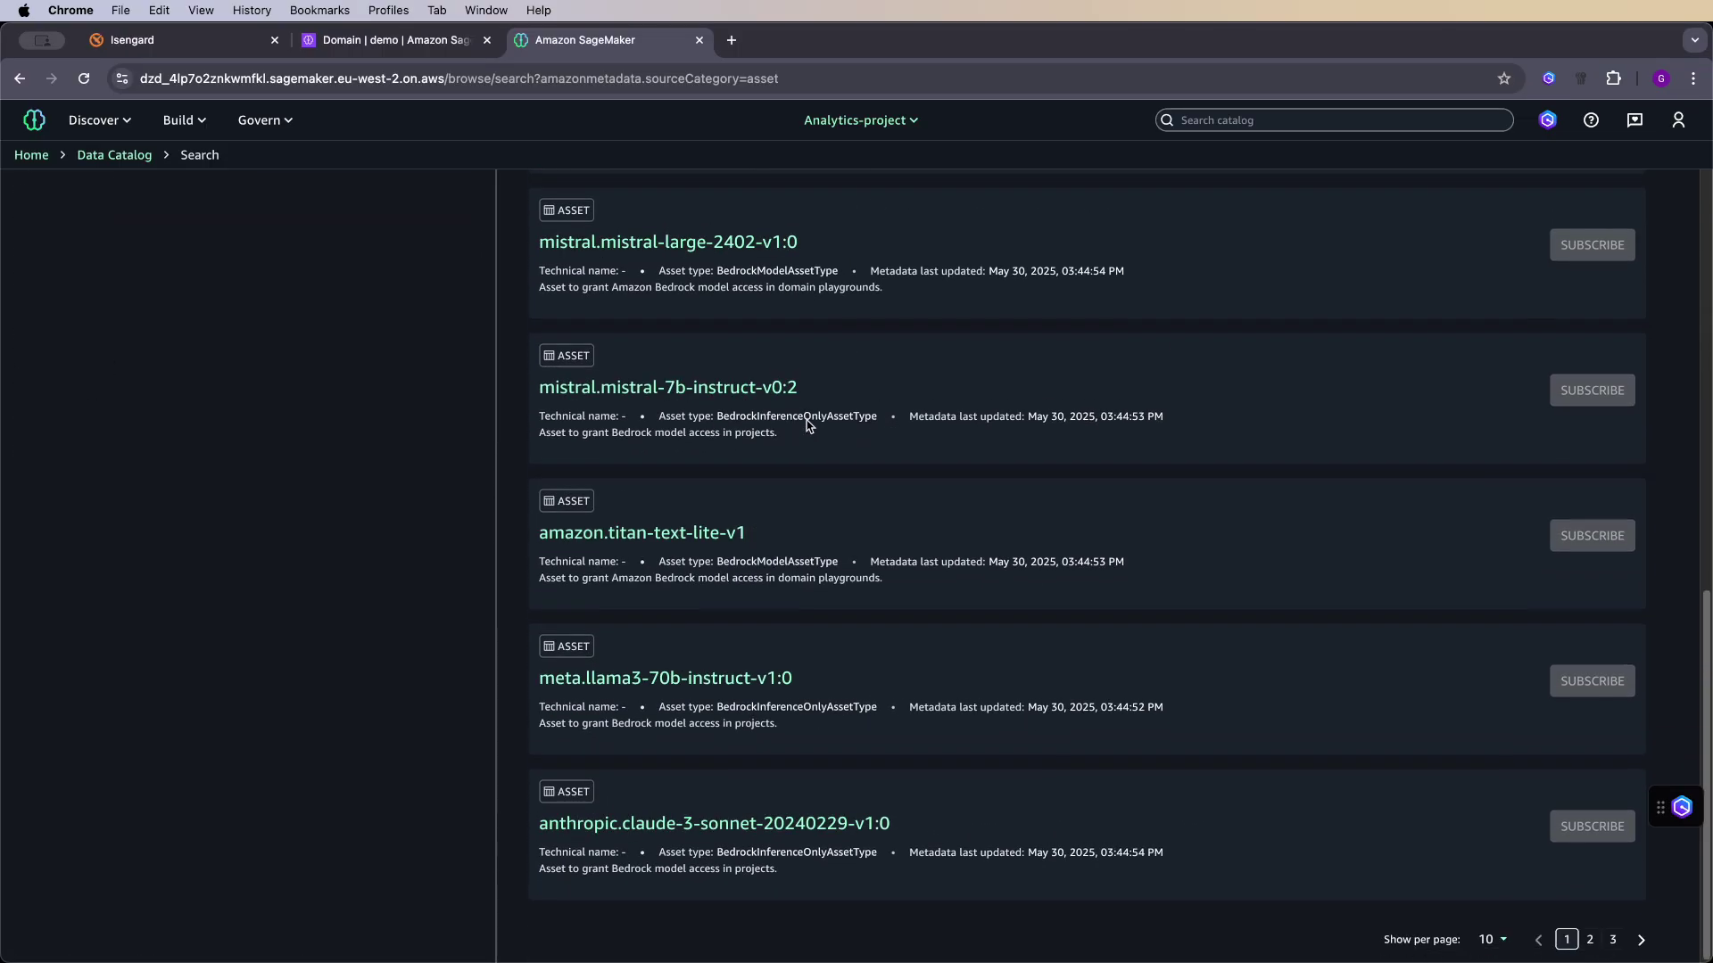
{"action": "scroll", "coordinate": [874, 384], "scroll_direction": "up", "scroll_amount": 17}
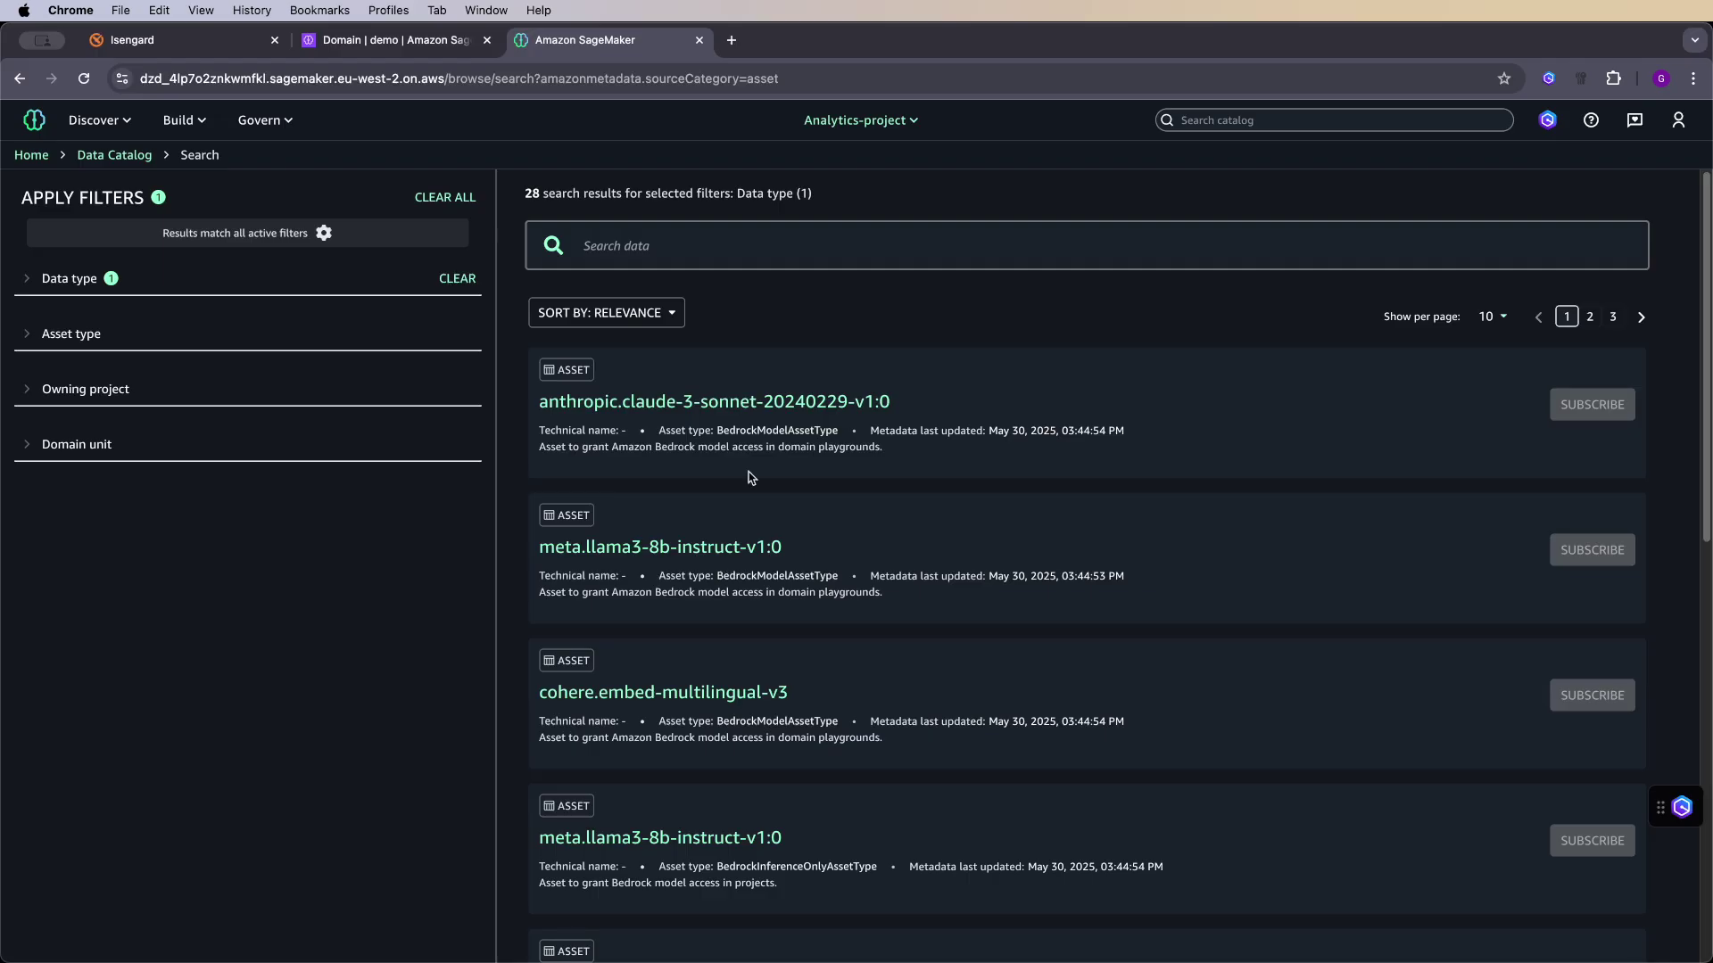
{"action": "left_click", "coordinate": [740, 409]}
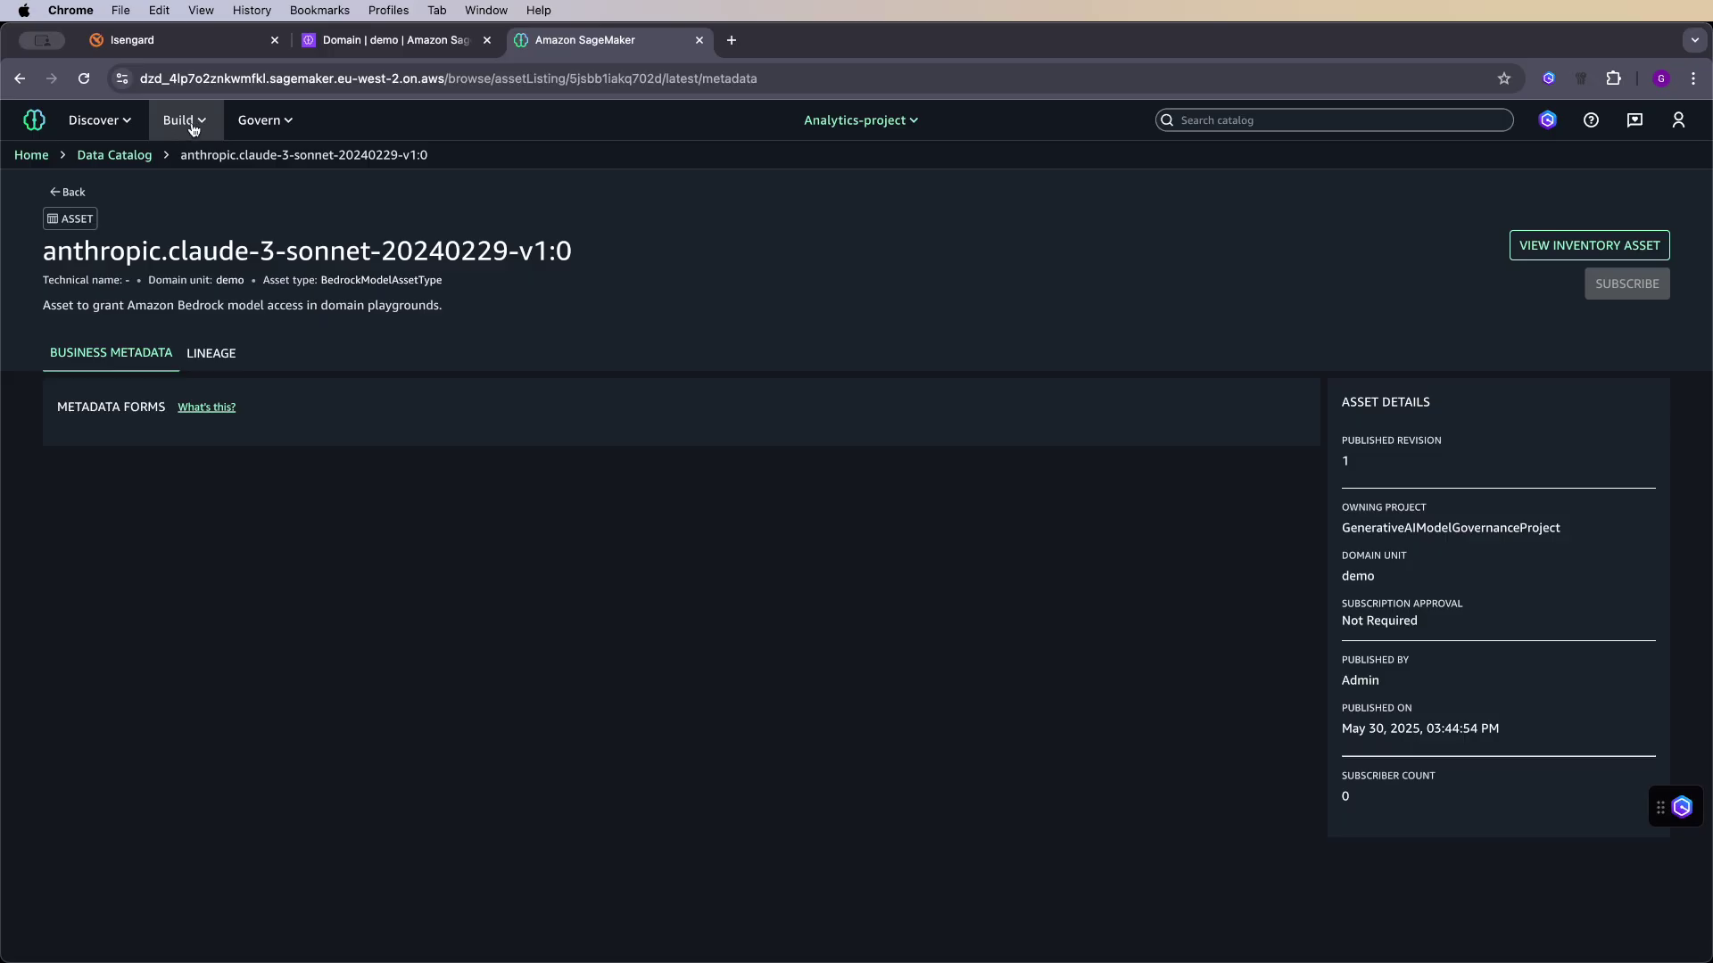
{"action": "left_click", "coordinate": [193, 125]}
- Open the Query Editor and expand AwsDataCatalog > analytics_db_bcyp59rmbqugt1 in Data explorer
{"action": "left_click", "coordinate": [489, 213]}
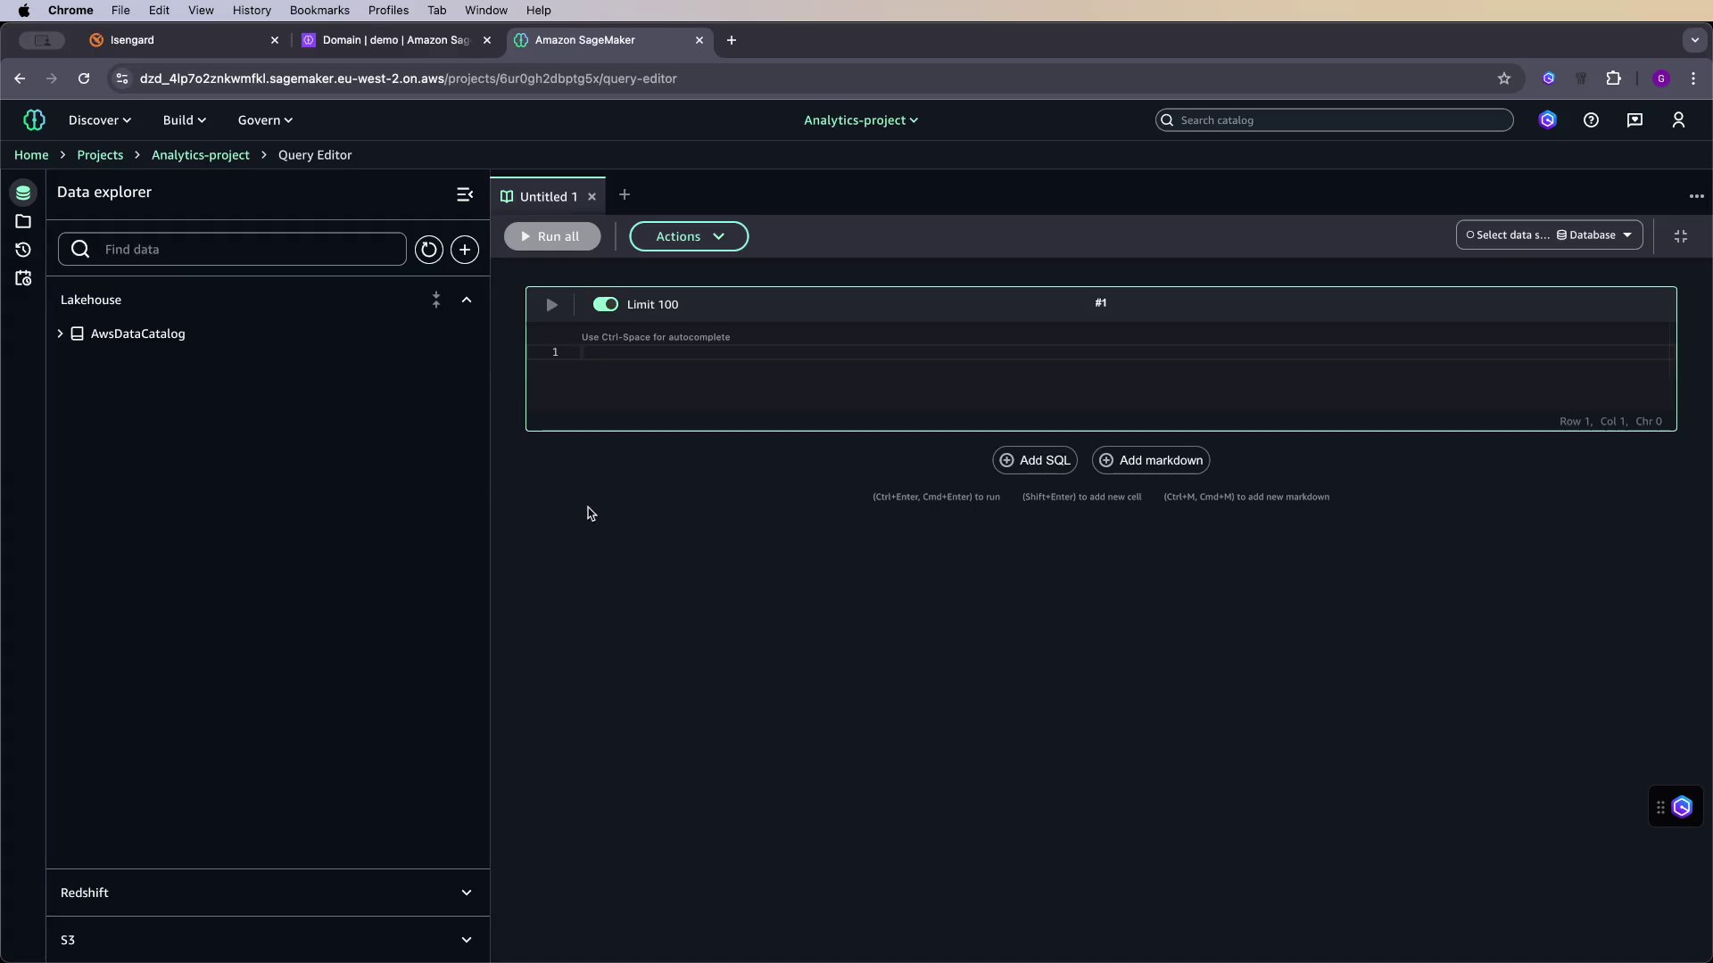
{"action": "left_click", "coordinate": [181, 120]}
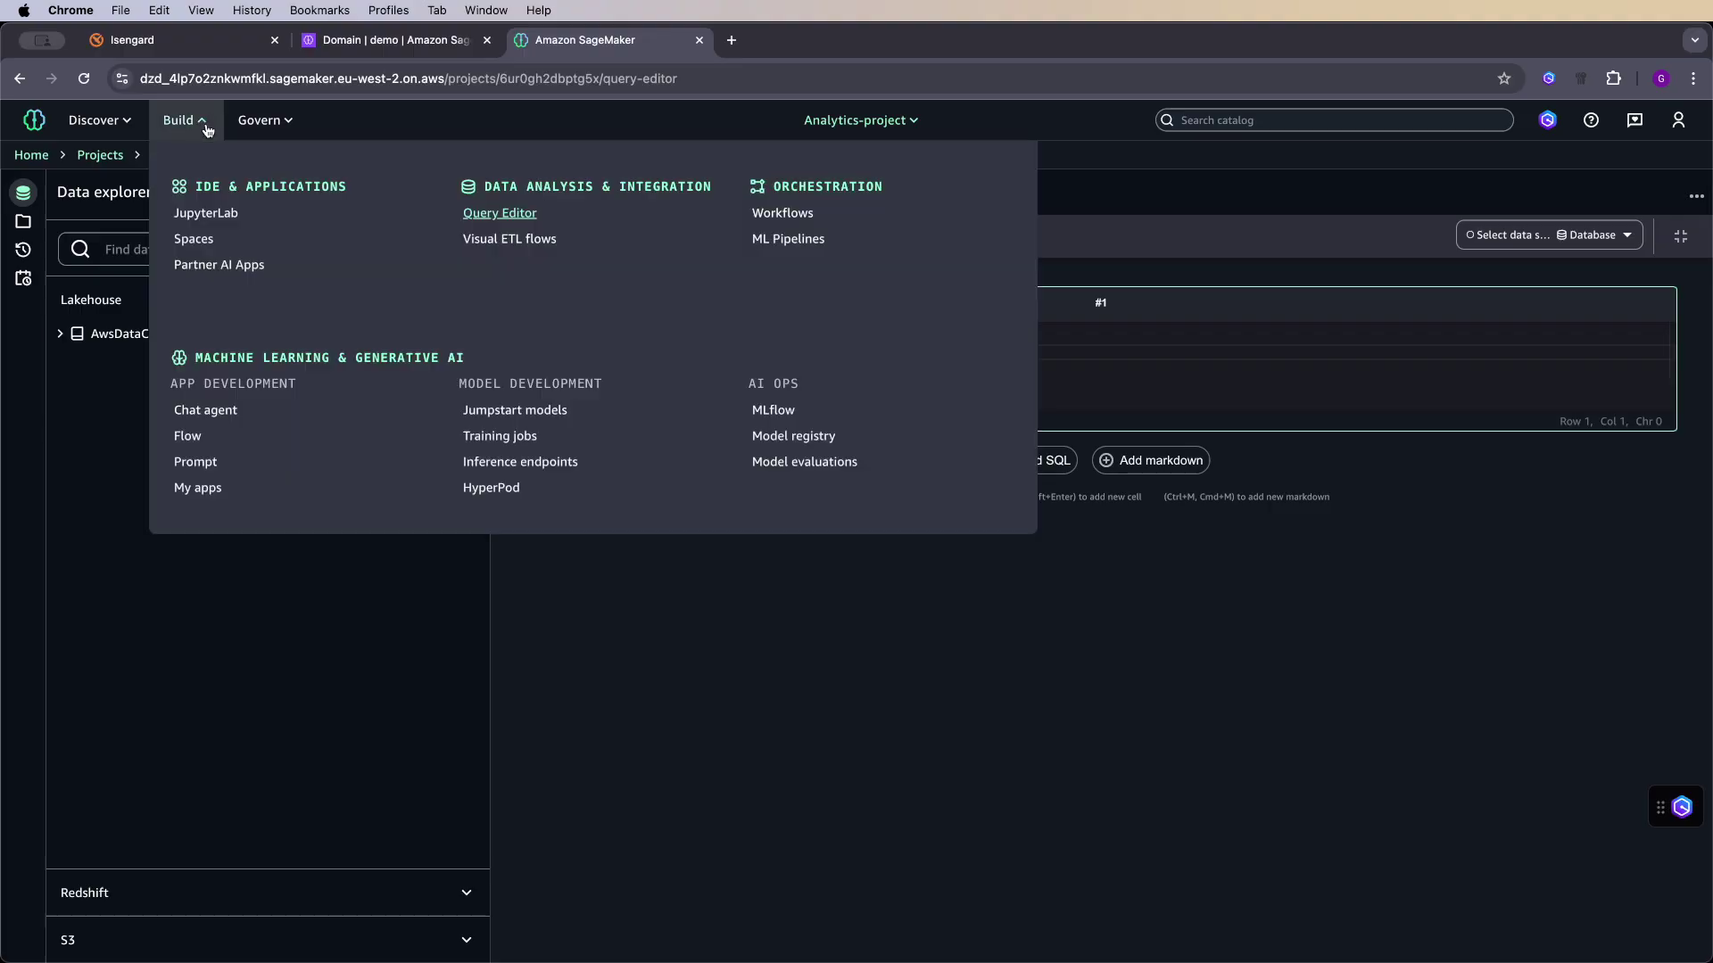
{"action": "left_click", "coordinate": [430, 591]}
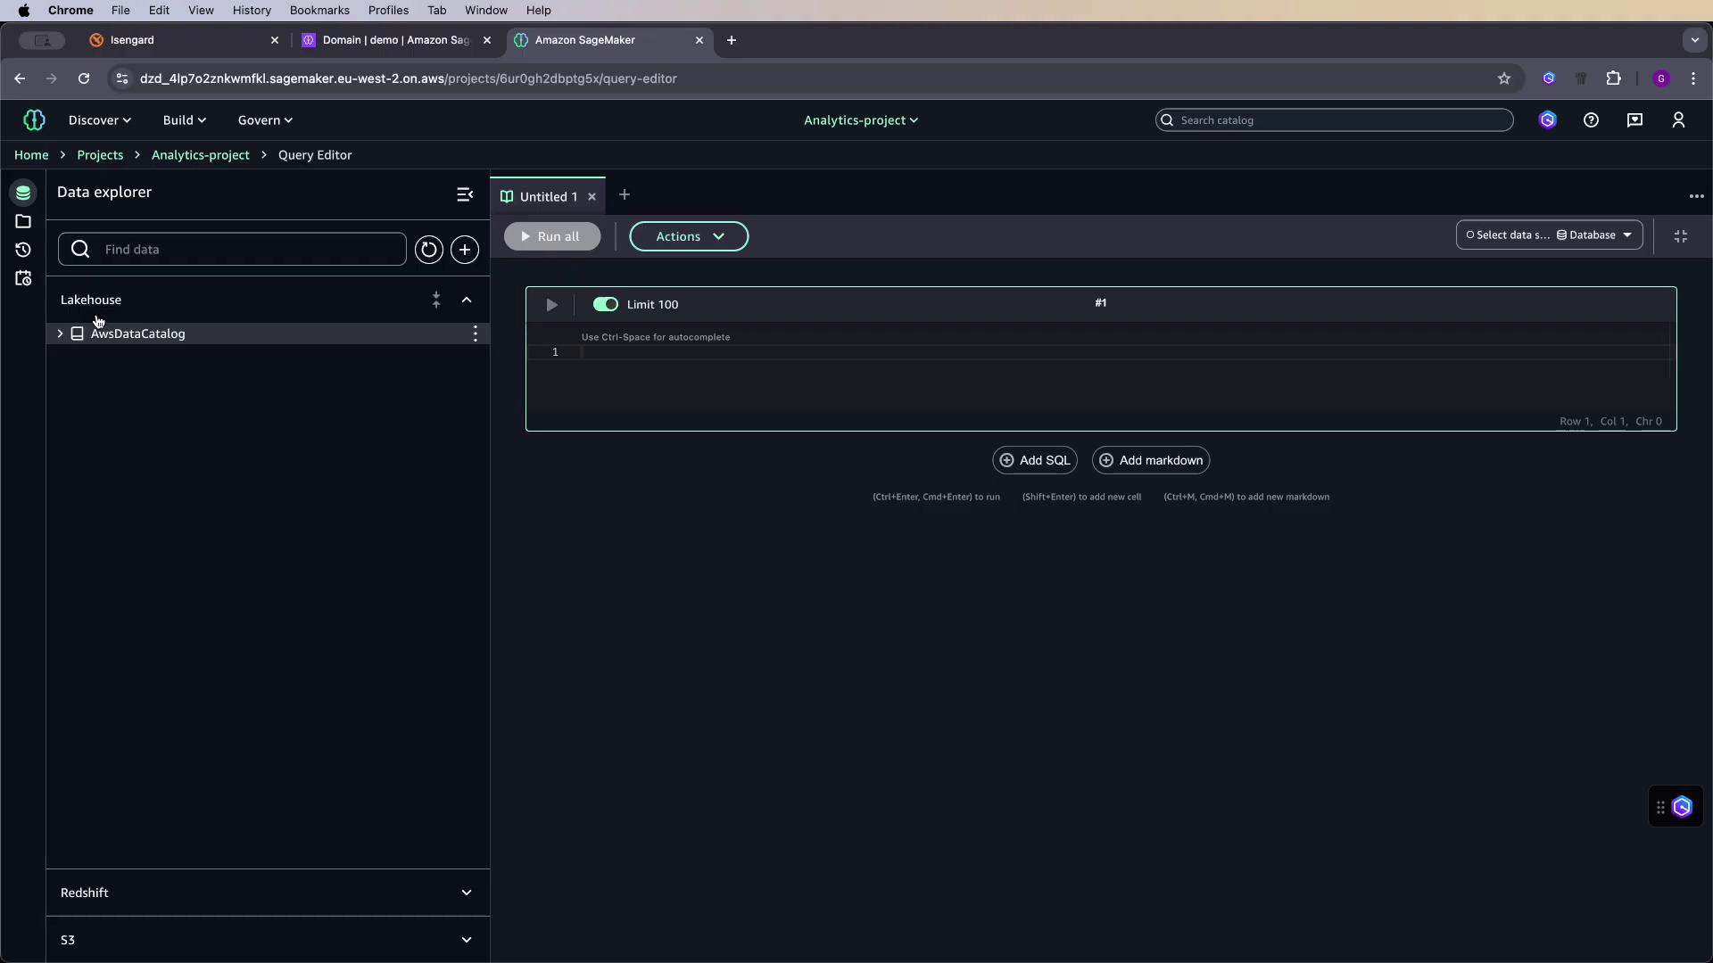
{"action": "left_click", "coordinate": [59, 336]}
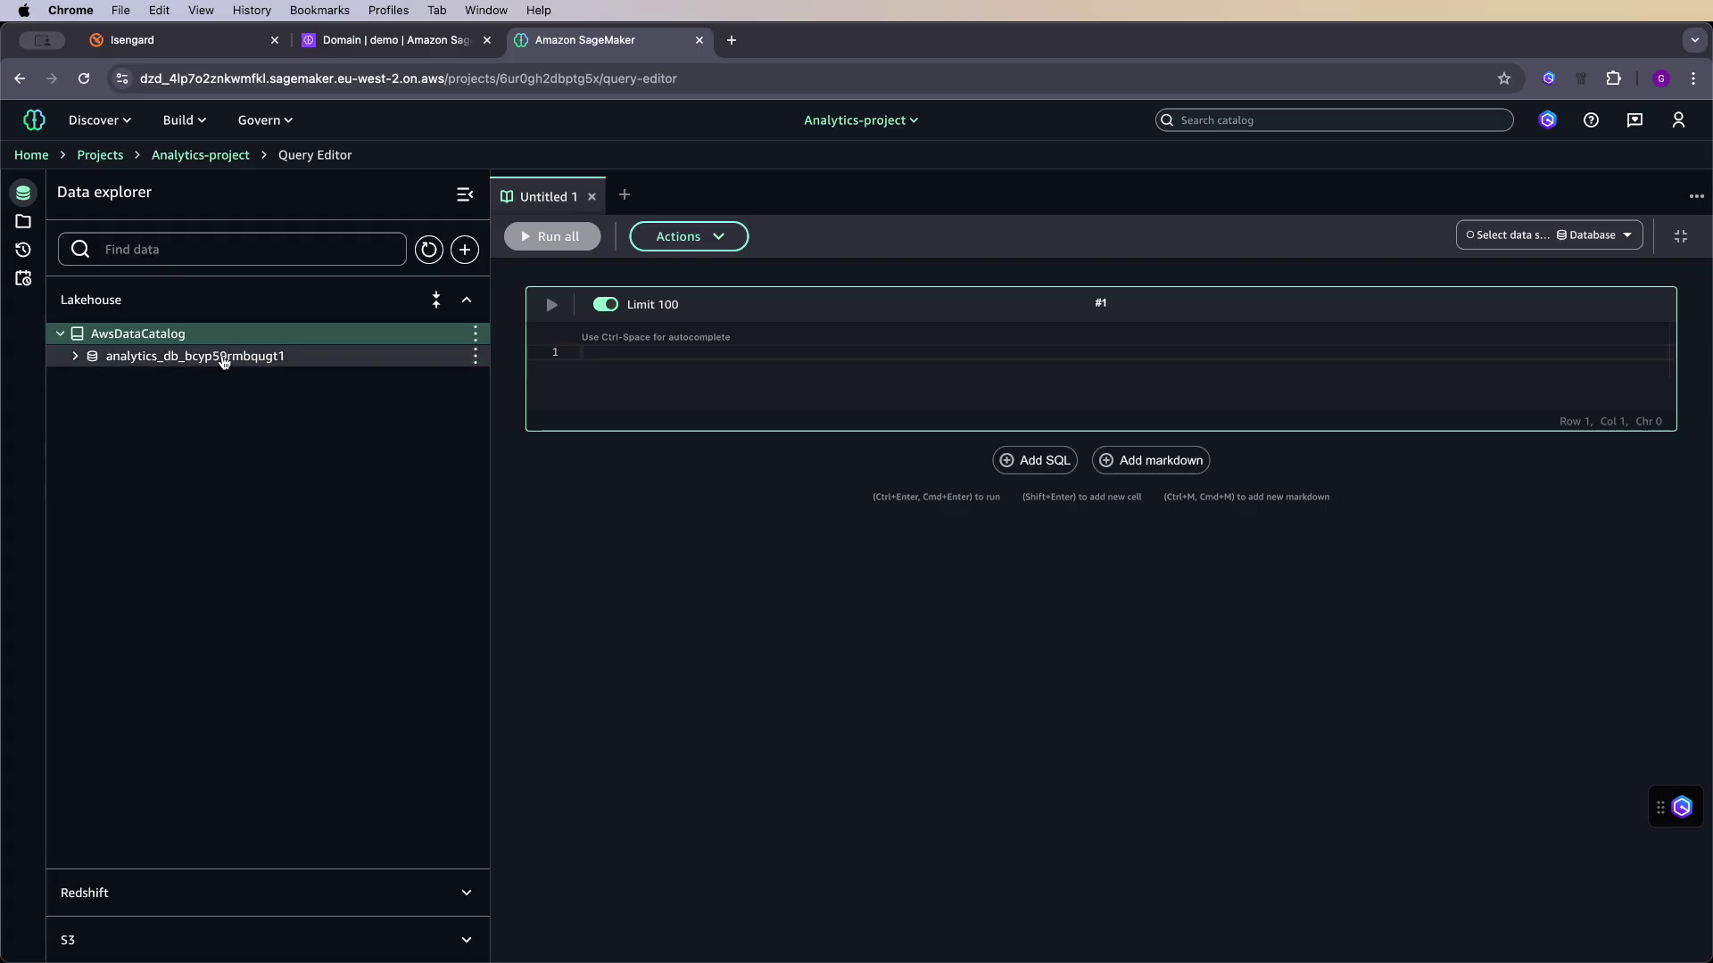
{"action": "left_click", "coordinate": [76, 356]}
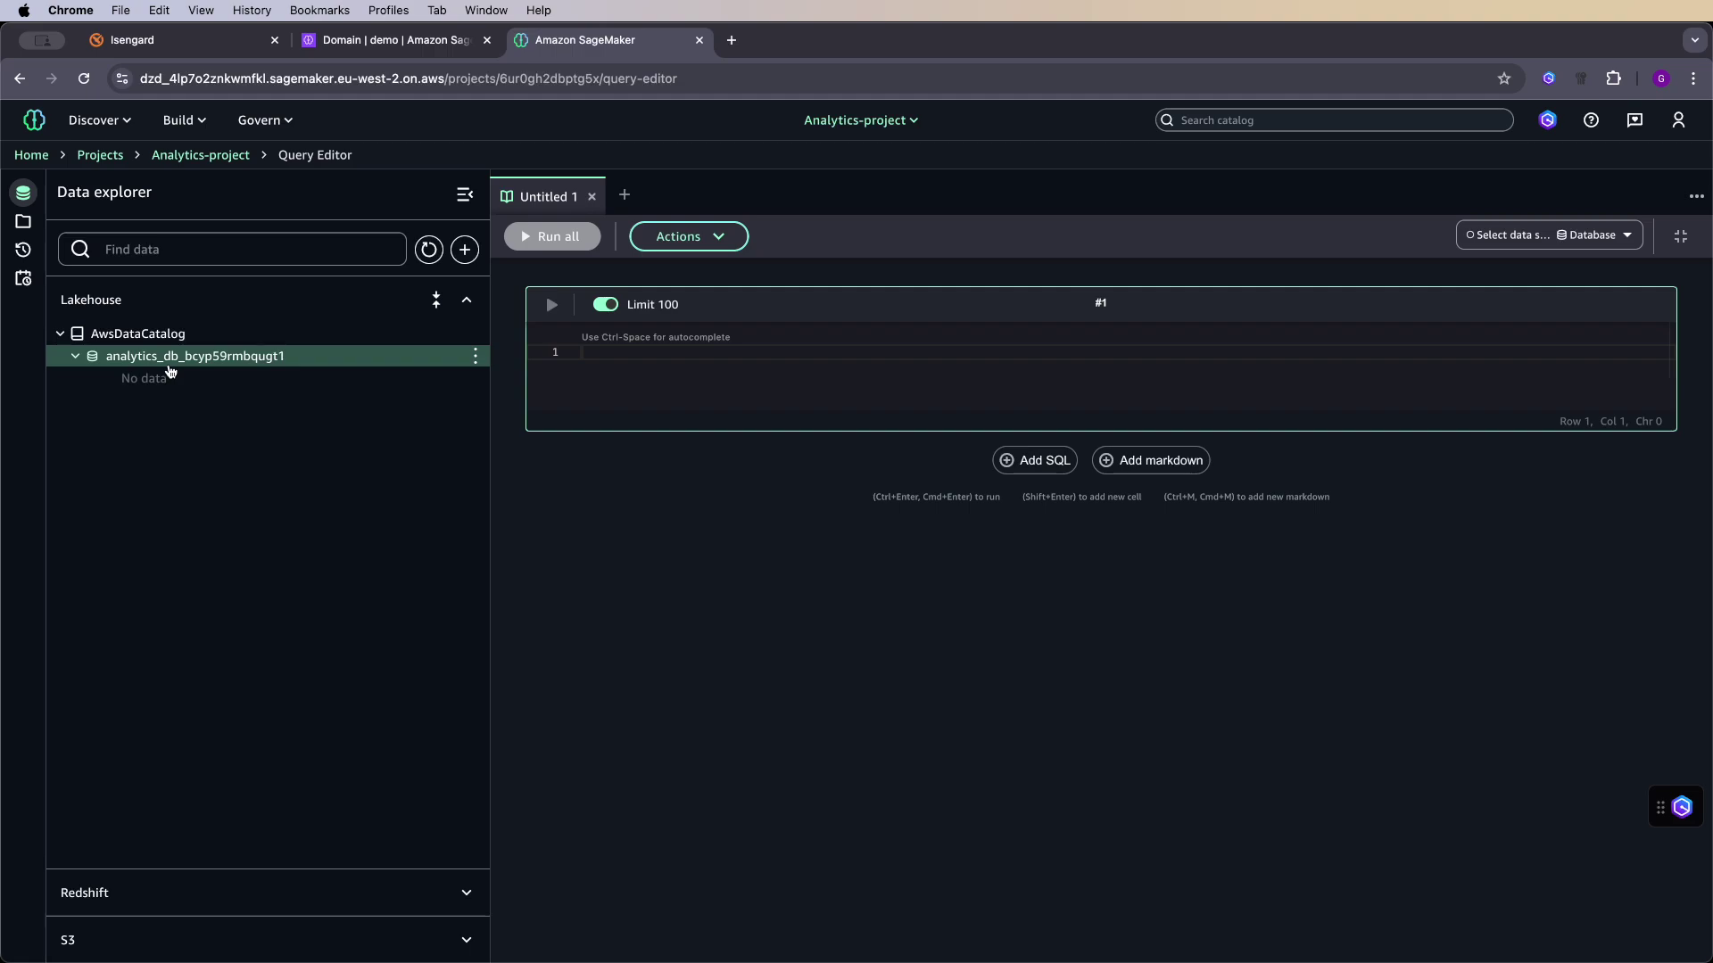
- Upload b2b_sales_pipeline.csv and create the five-column b2b_sales_pipeline table in analytics_db_bcyp59rmbqugt1
{"action": "left_click", "coordinate": [465, 250]}
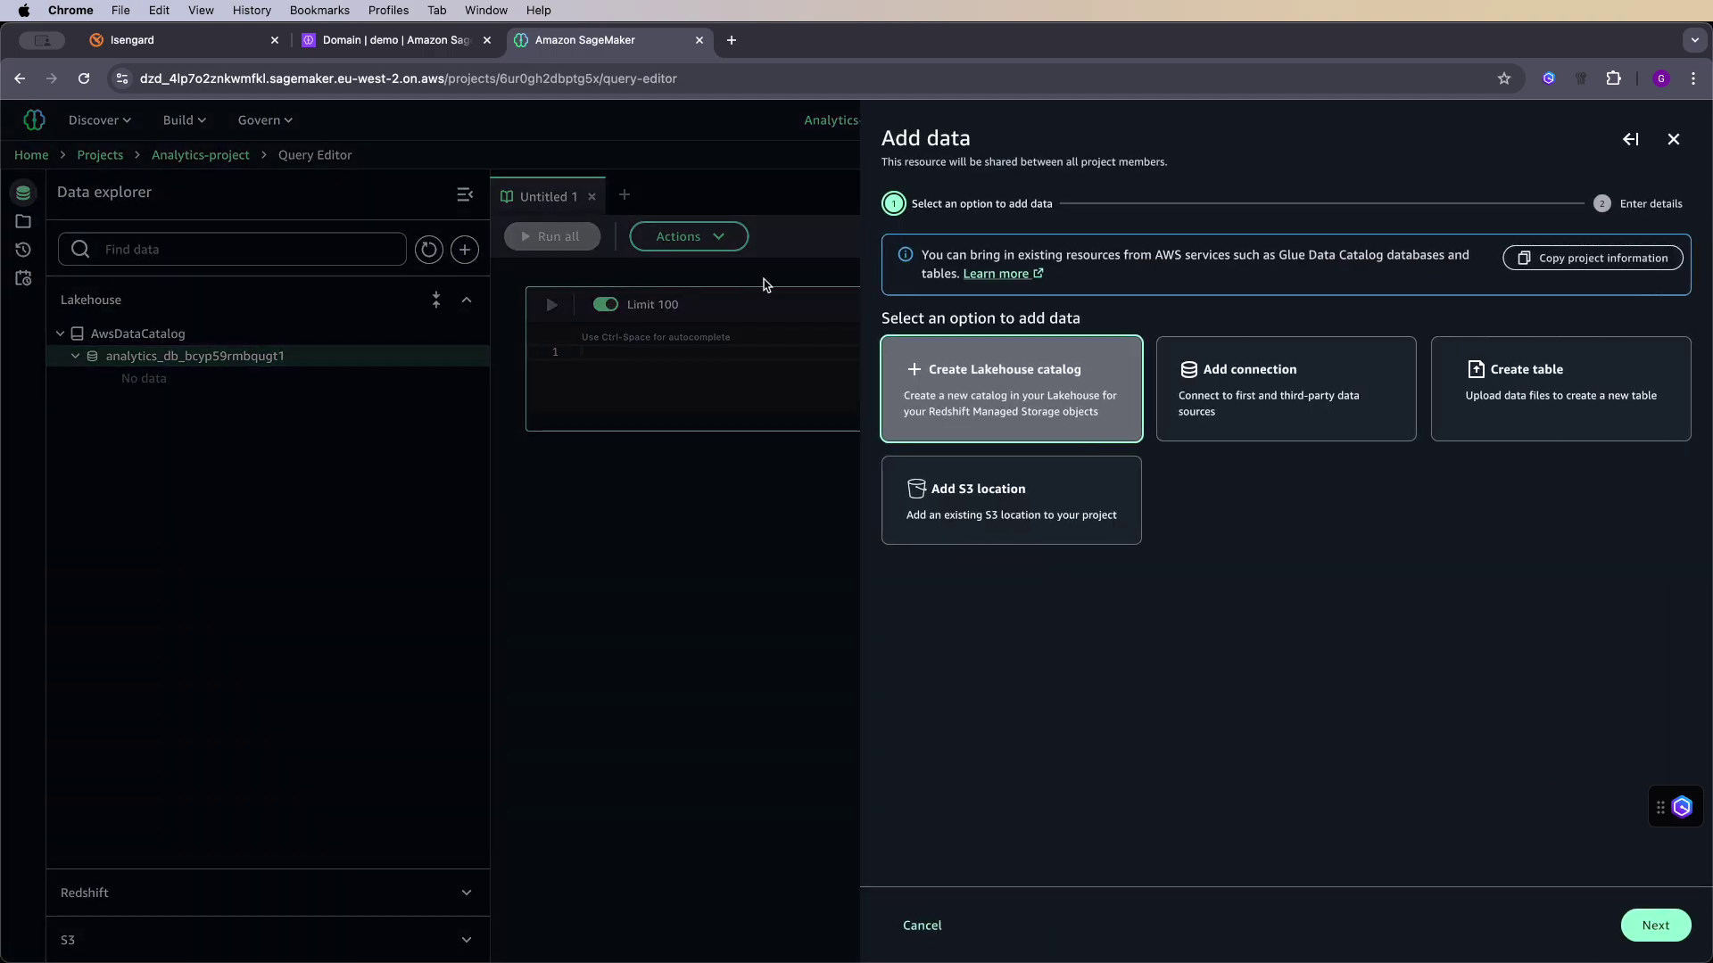
{"action": "left_click", "coordinate": [1555, 373]}
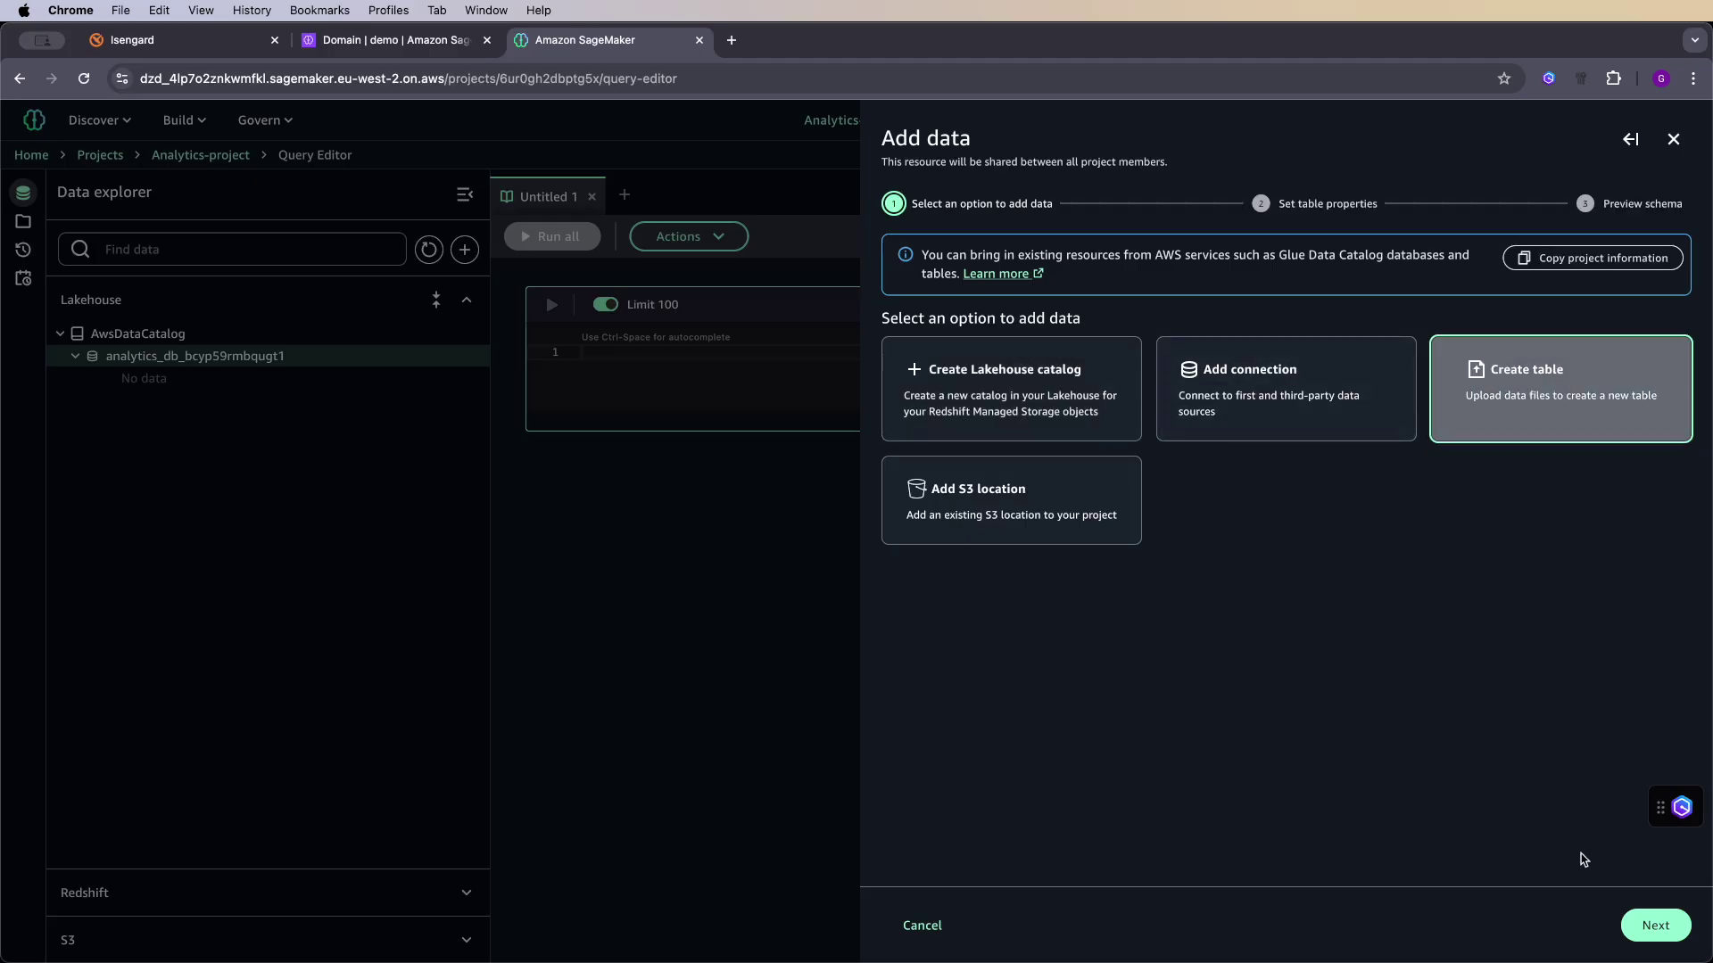
{"action": "left_click", "coordinate": [1653, 925]}
{"action": "left_click", "coordinate": [1280, 288]}
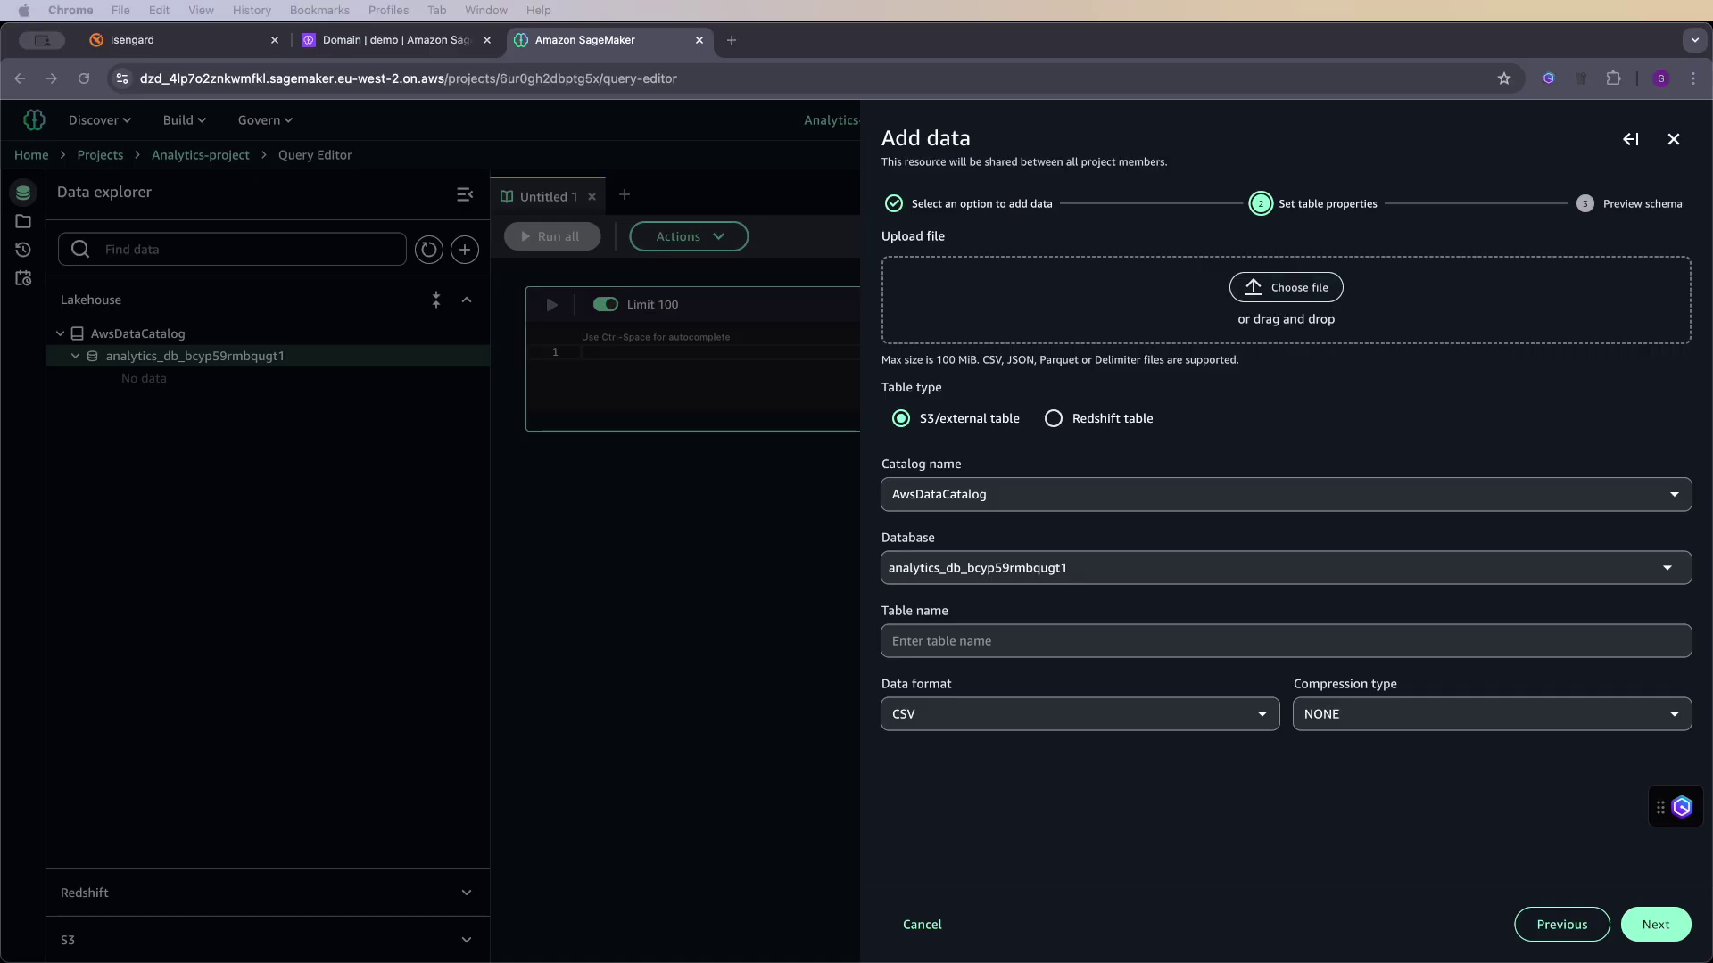
{"action": "left_click_drag", "start_coordinate": [1414, 482], "coordinate": [1298, 291]}
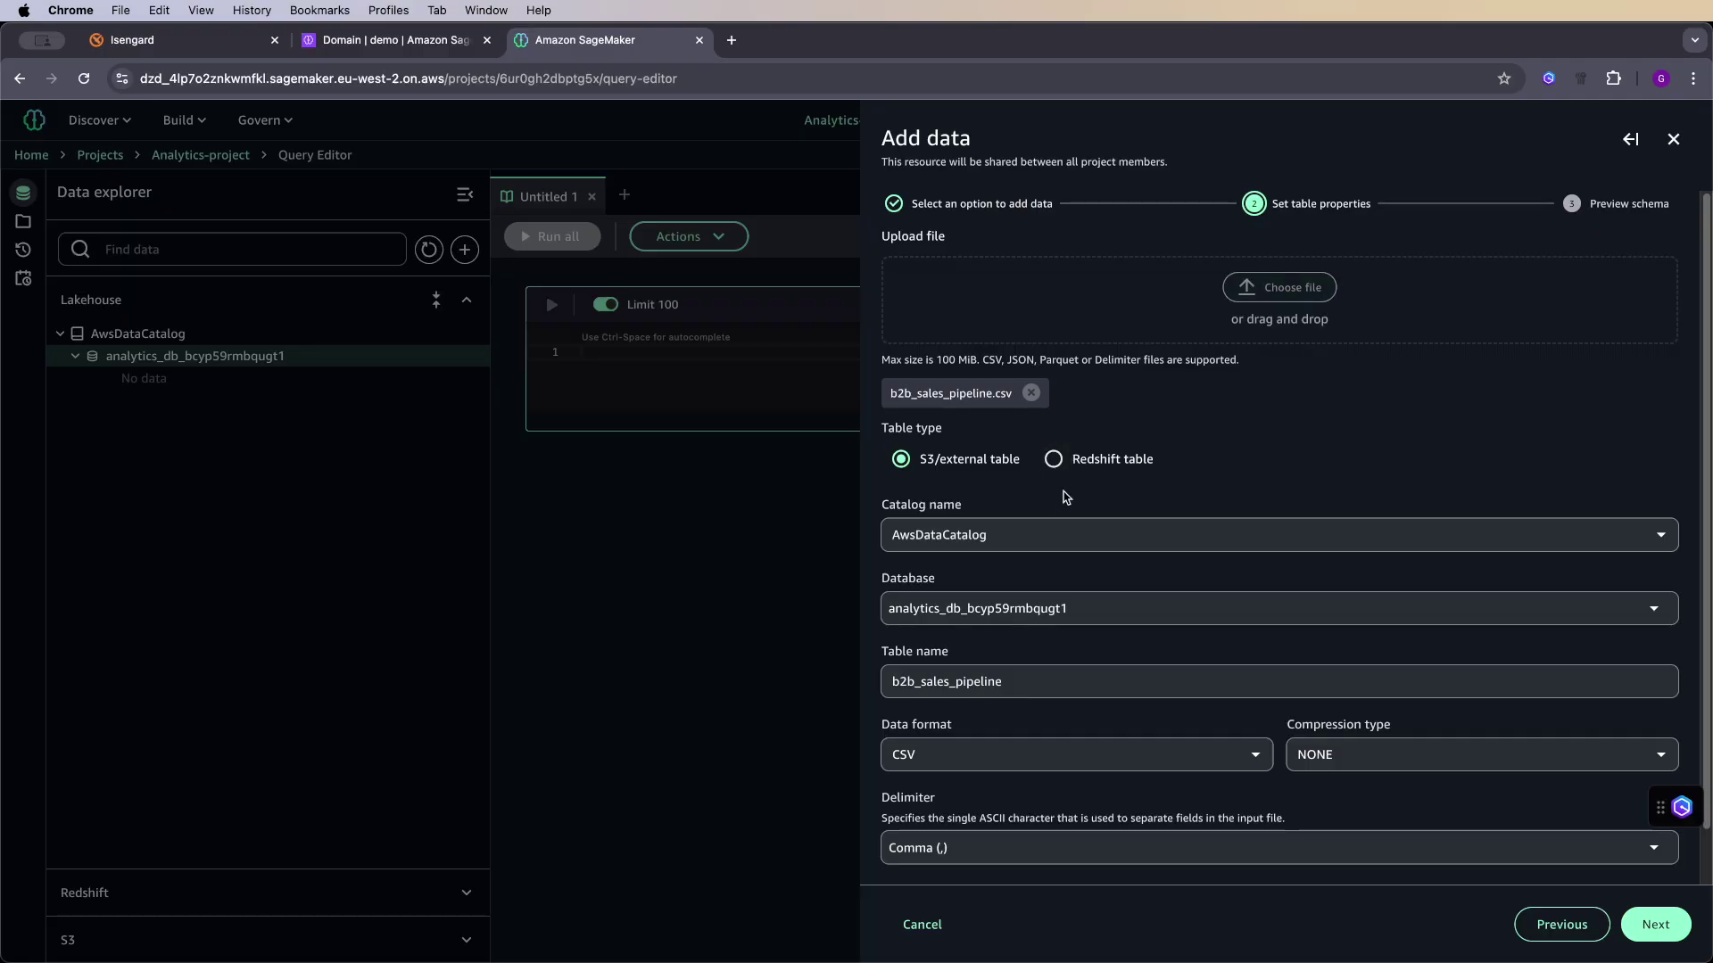
{"action": "scroll", "coordinate": [1115, 714], "scroll_direction": "down", "scroll_amount": 2}
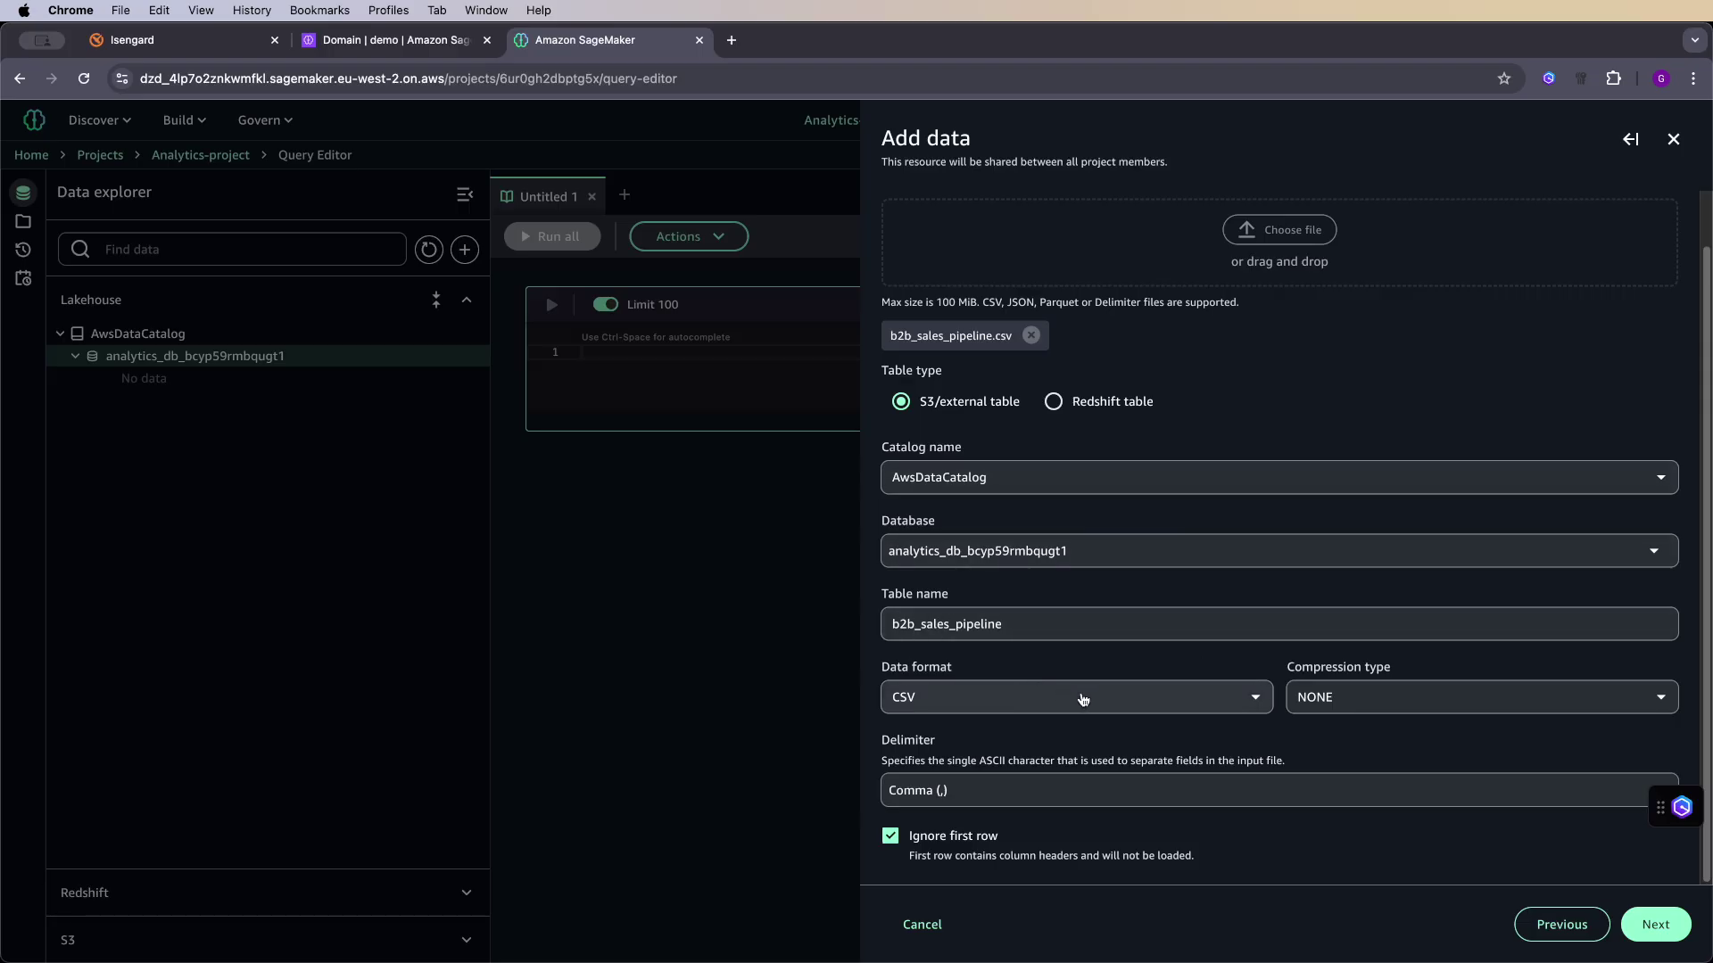
{"action": "left_click_drag", "start_coordinate": [999, 627], "coordinate": [887, 627]}
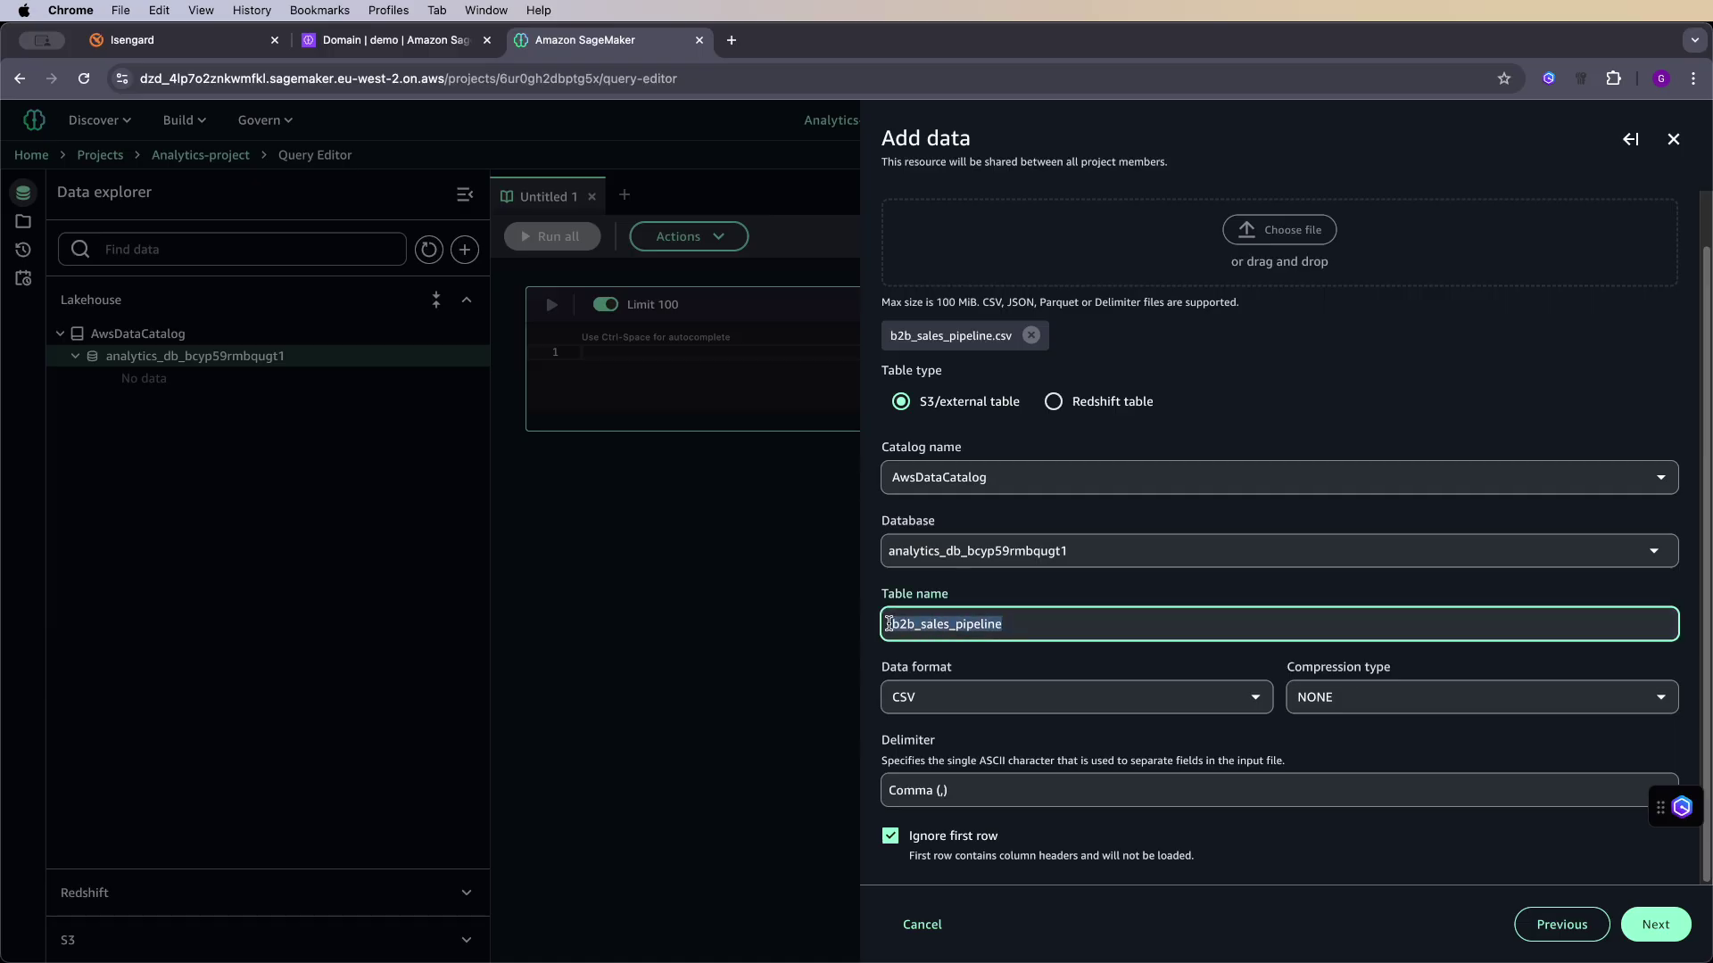
{"action": "left_click", "coordinate": [1065, 560]}
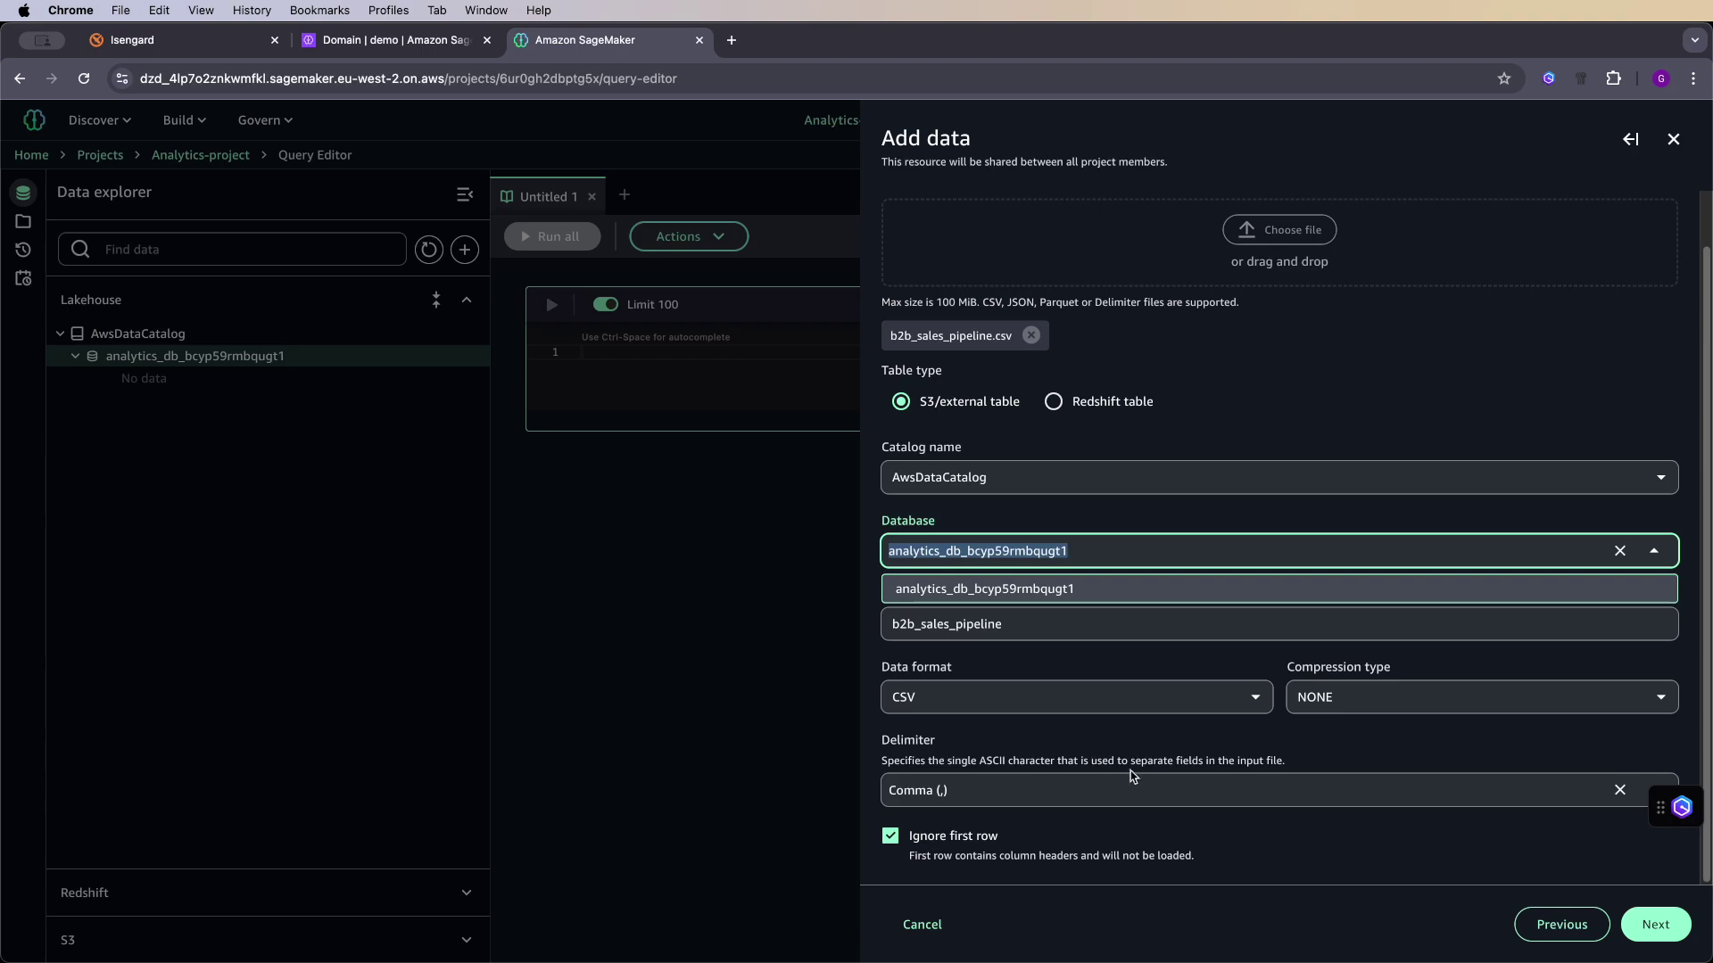
{"action": "left_click", "coordinate": [1631, 921]}
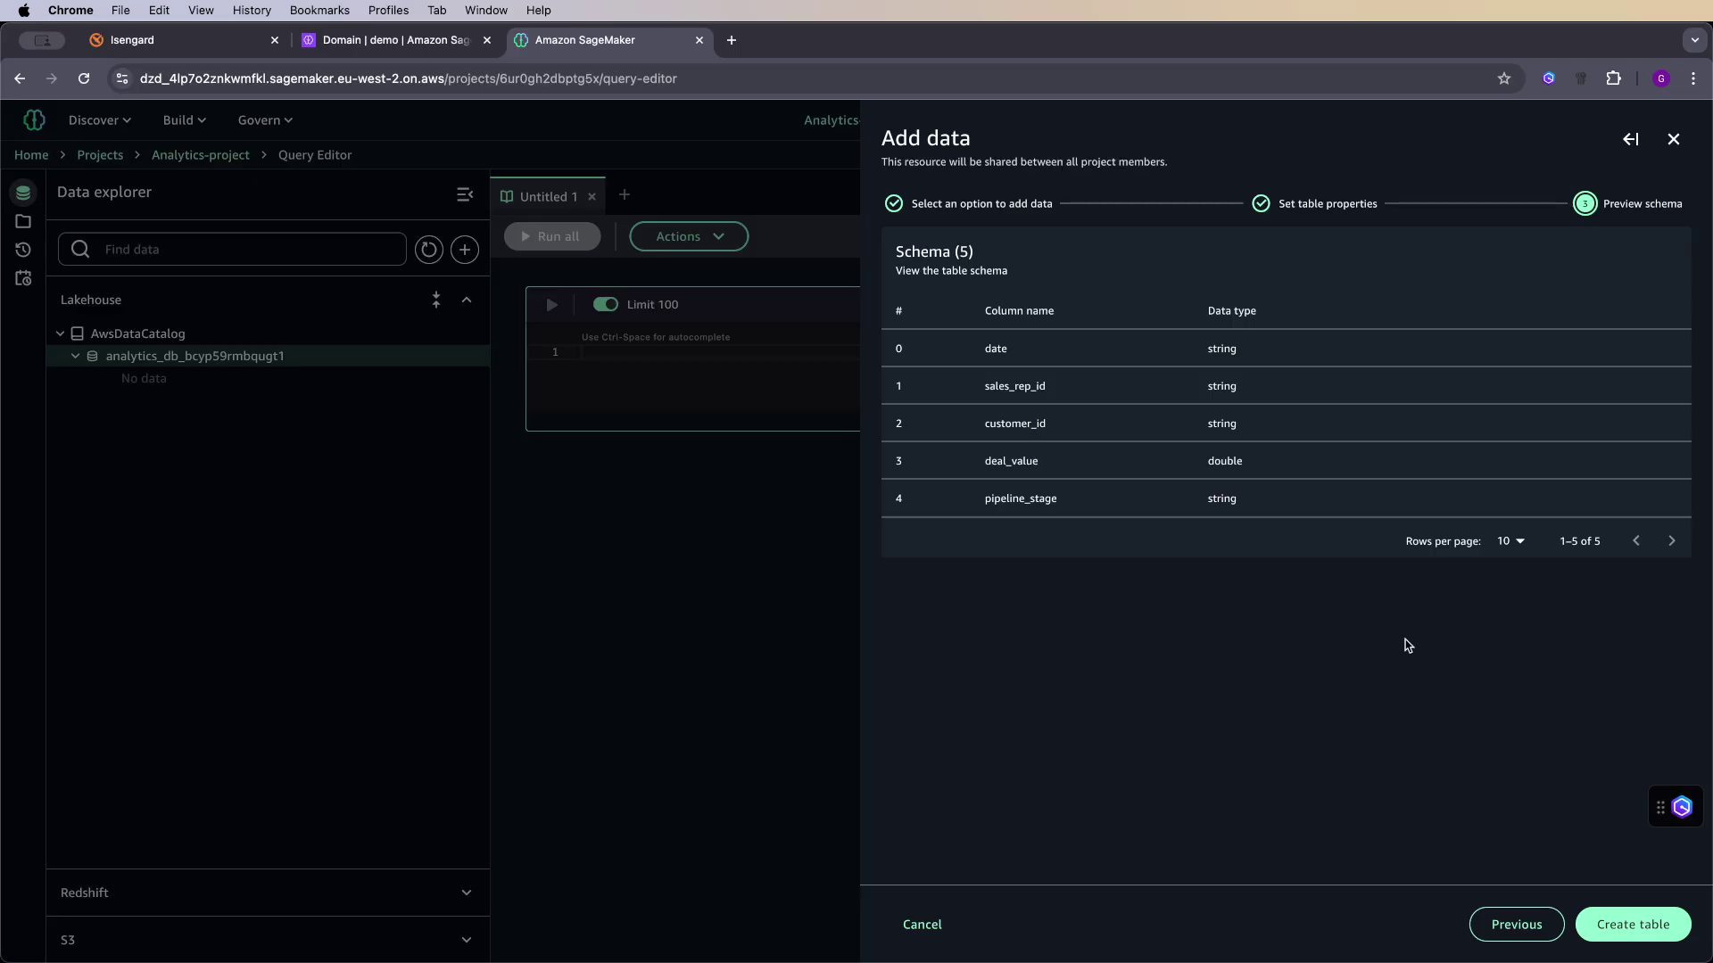
{"action": "left_click", "coordinate": [1632, 923]}
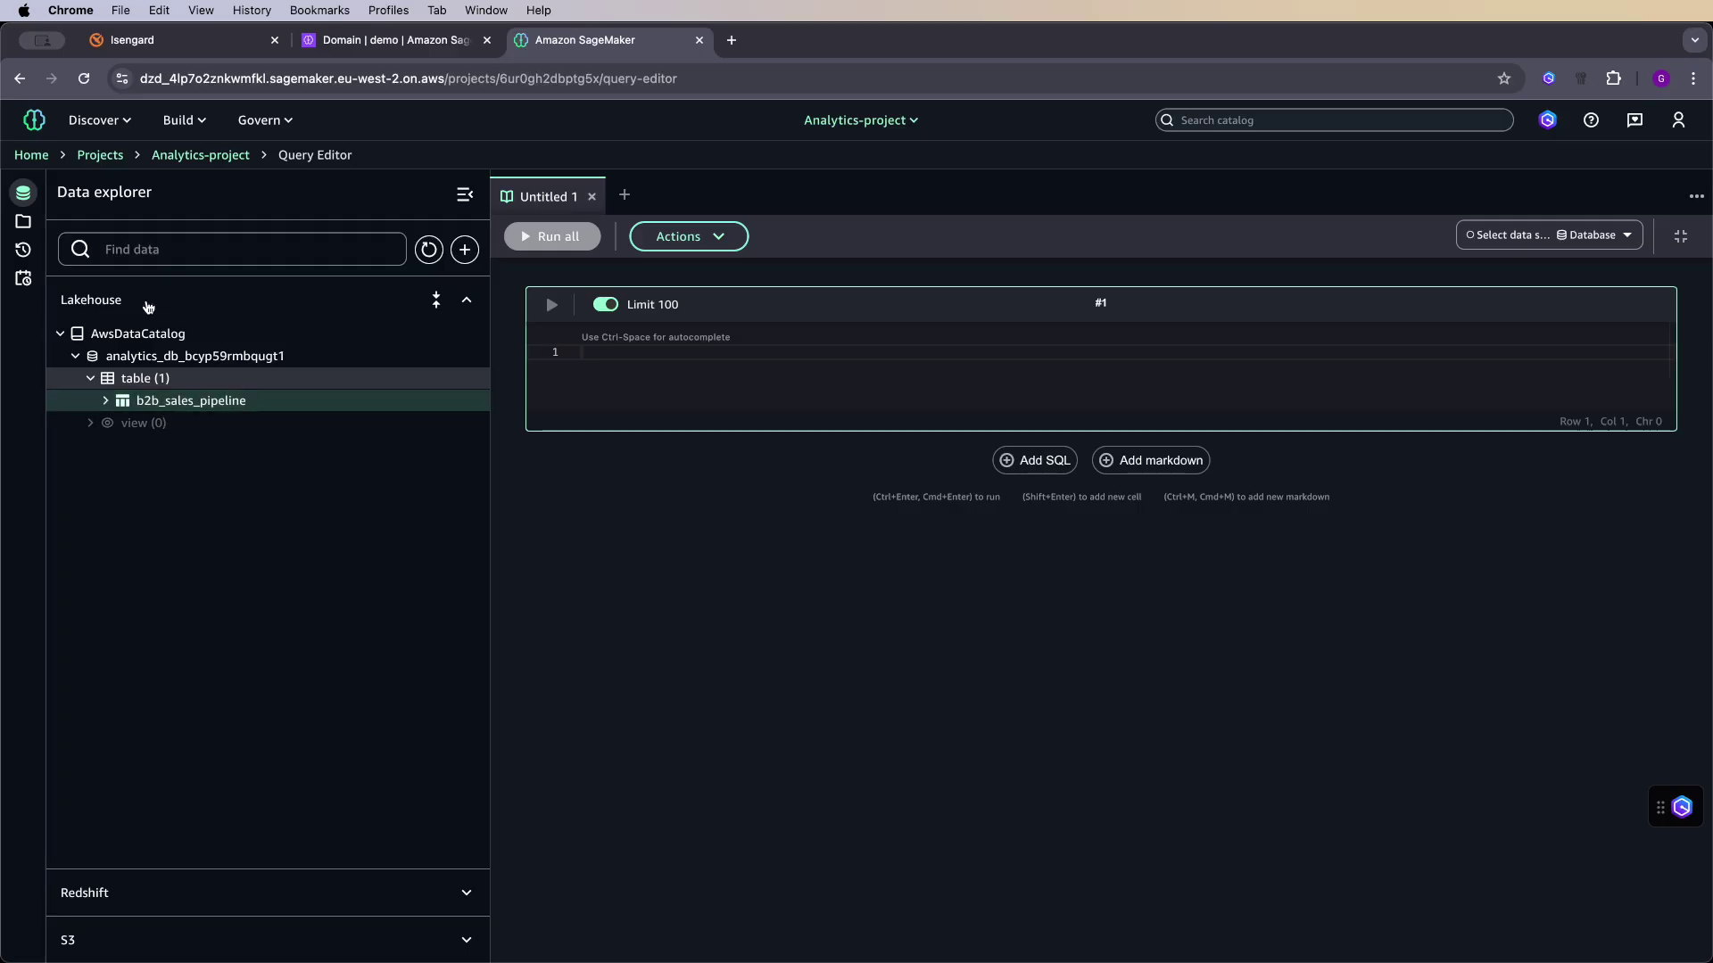
- Query b2b_sales_pipeline with Athena, returning its first 10 rows in a new Untitled 2 tab
{"action": "left_click", "coordinate": [105, 401]}
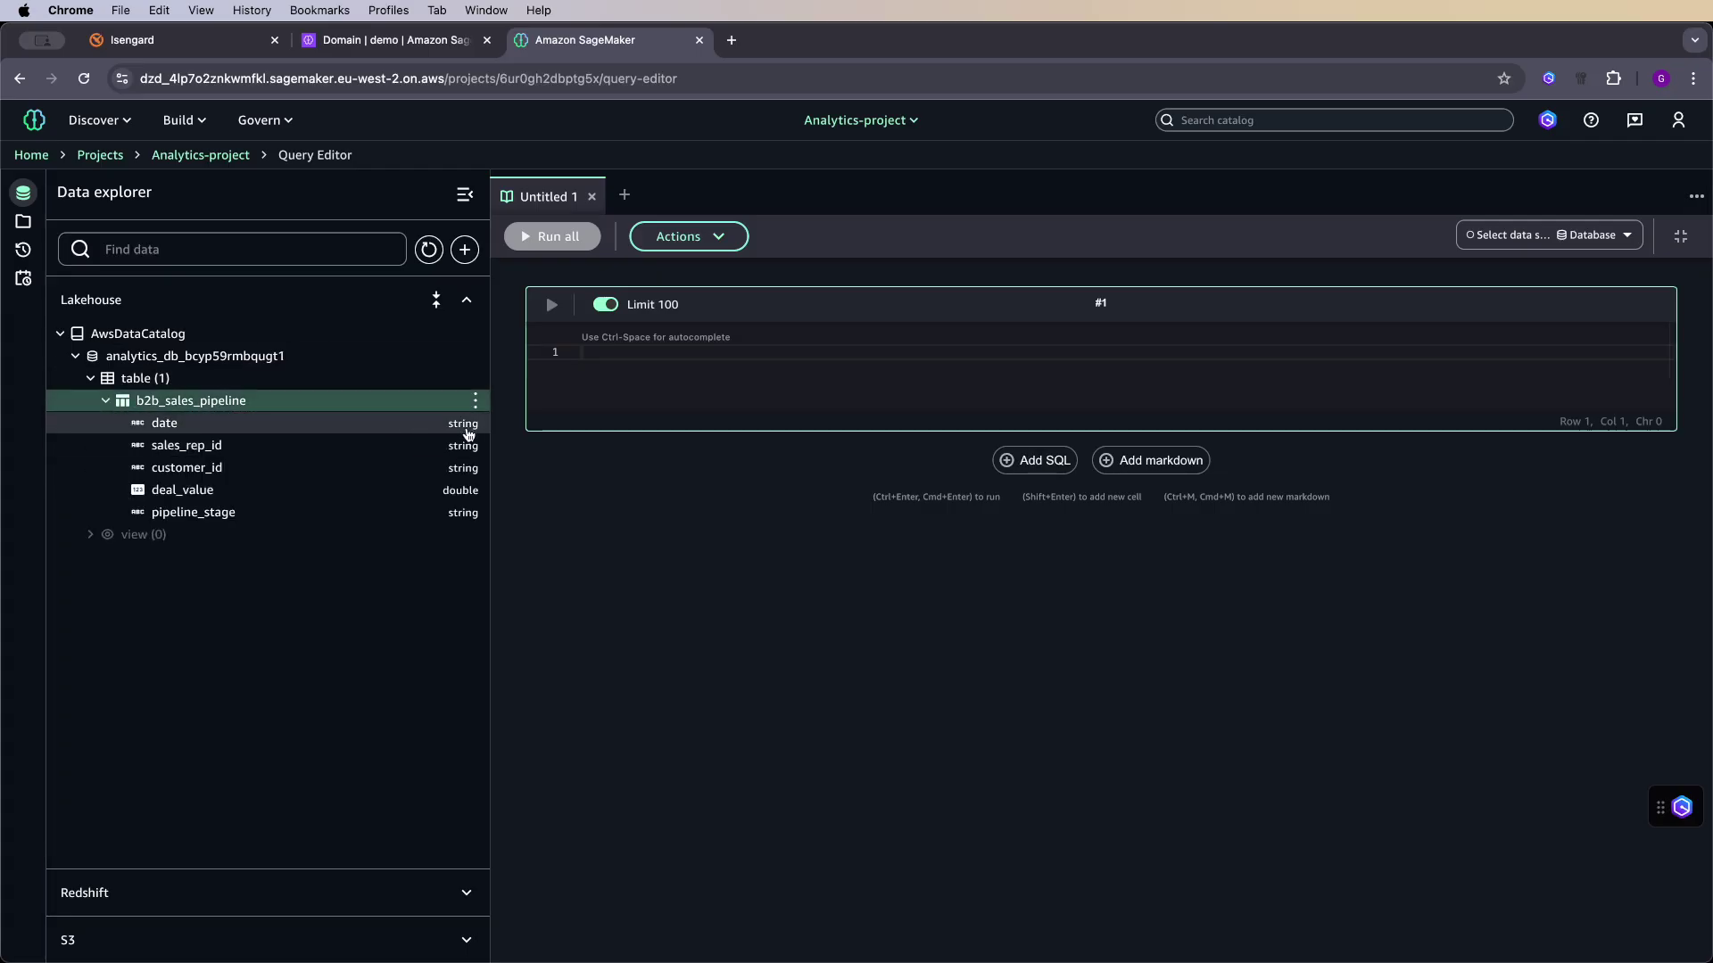
{"action": "left_click", "coordinate": [475, 400]}
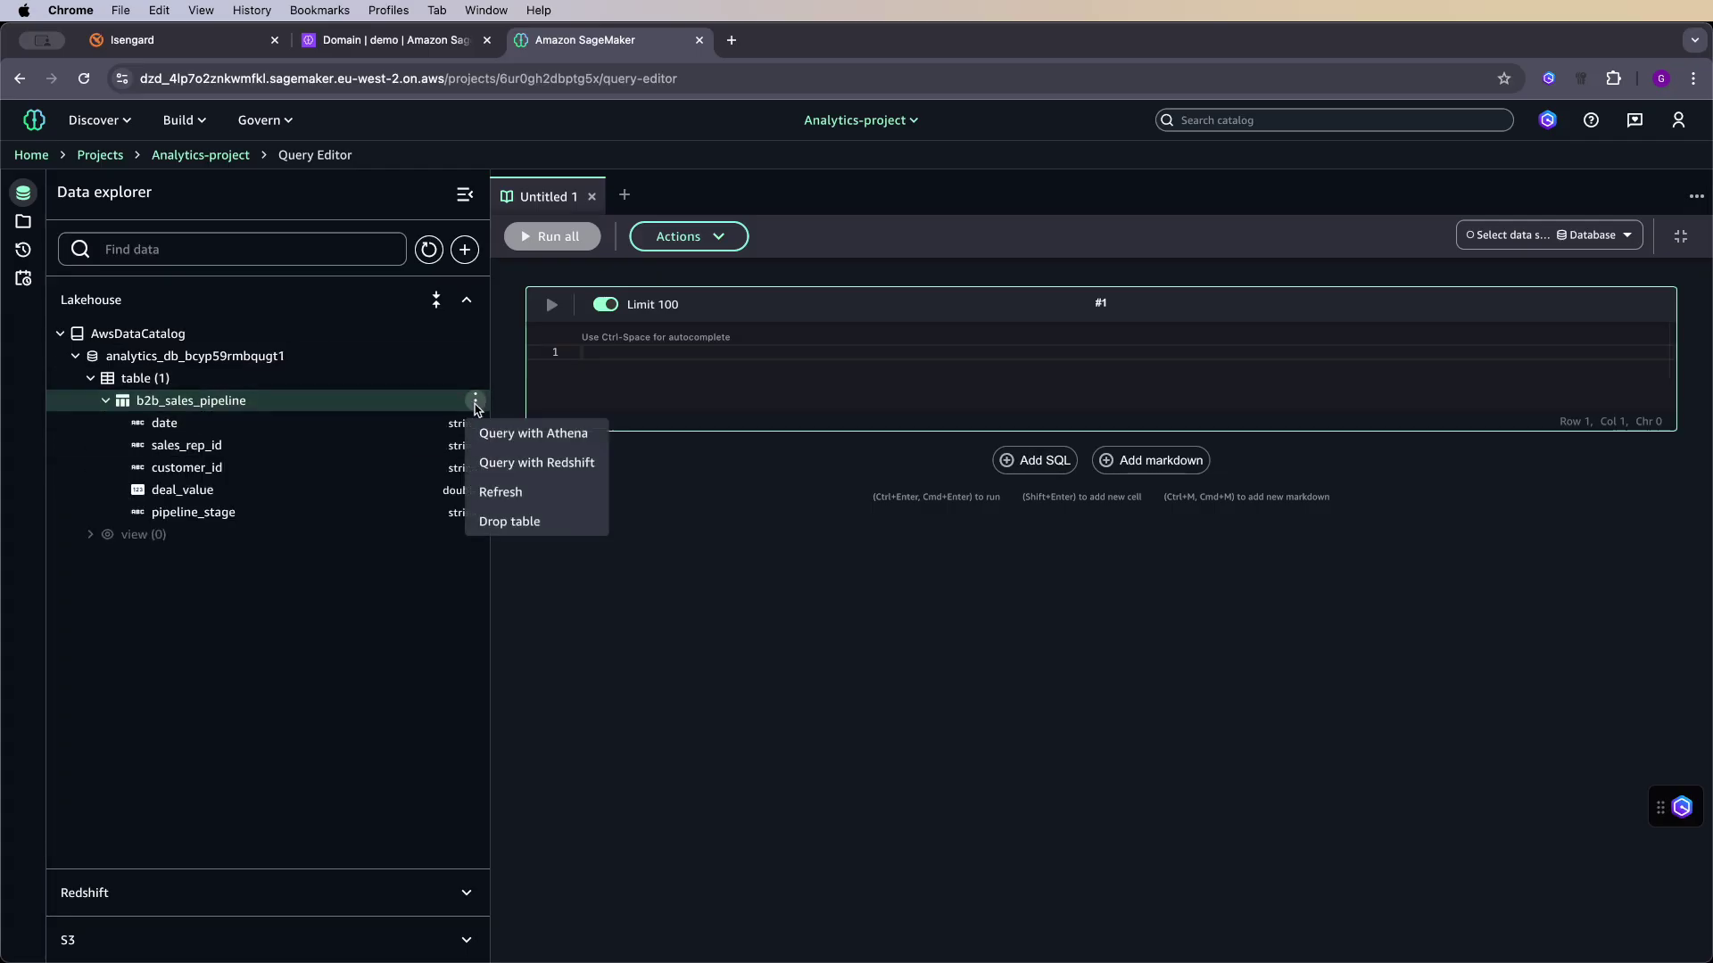
{"action": "left_click", "coordinate": [557, 436]}
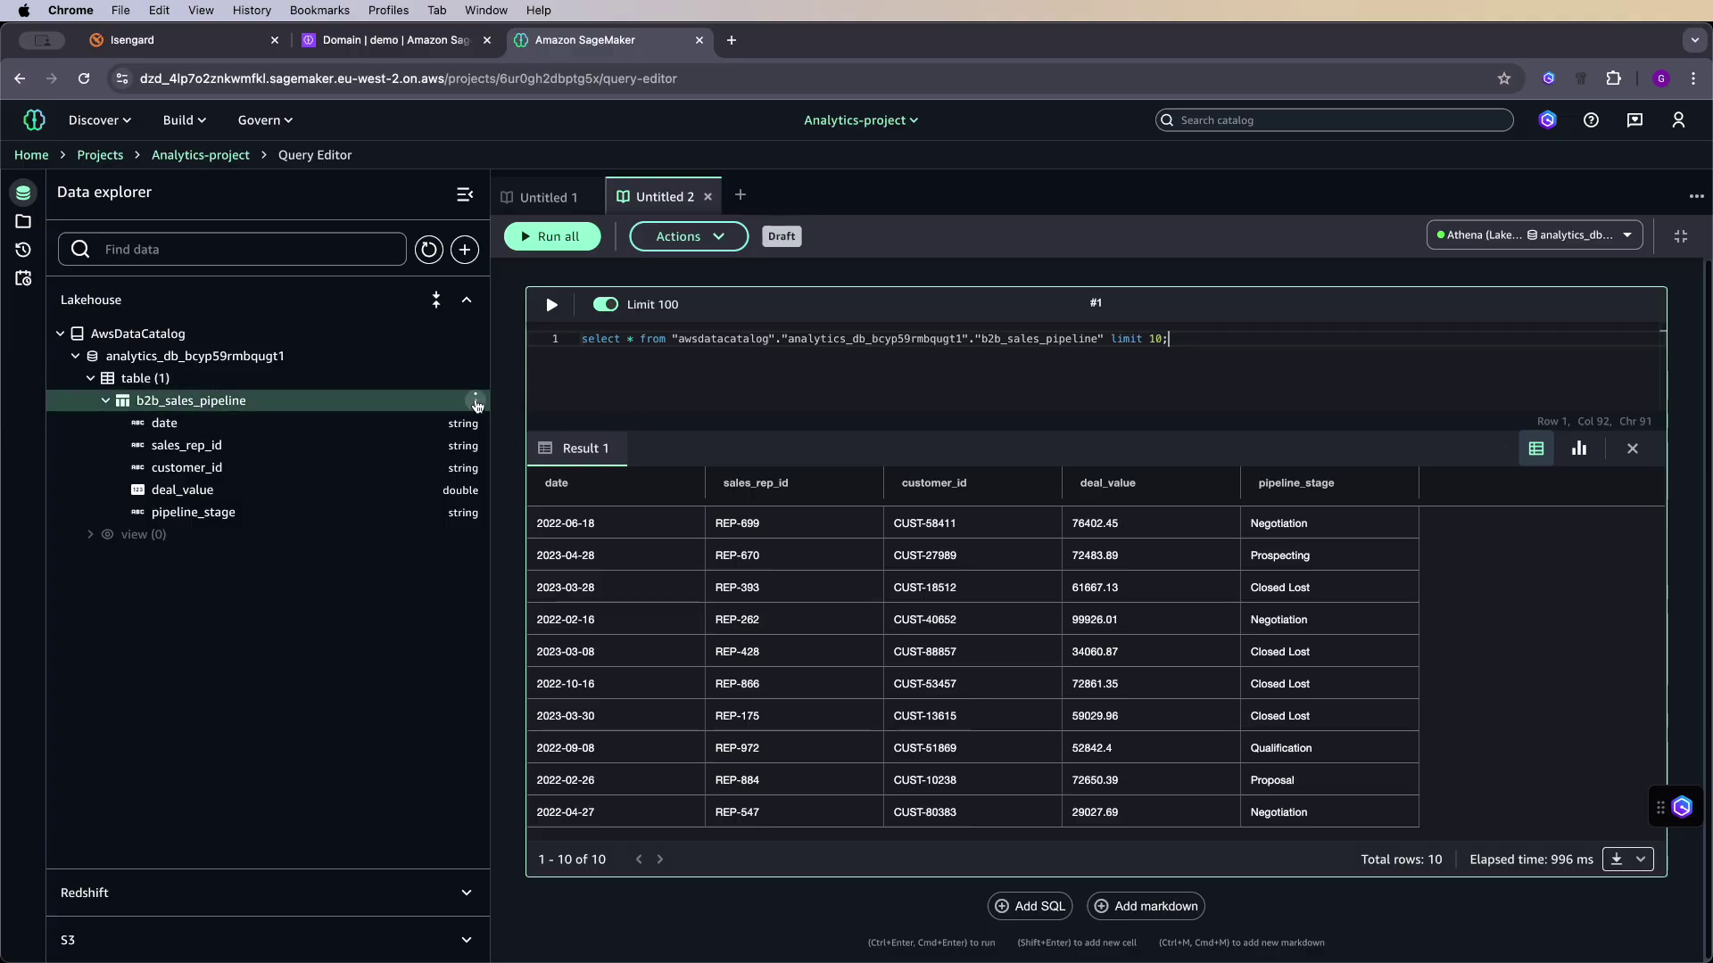
{"action": "left_click", "coordinate": [476, 402]}
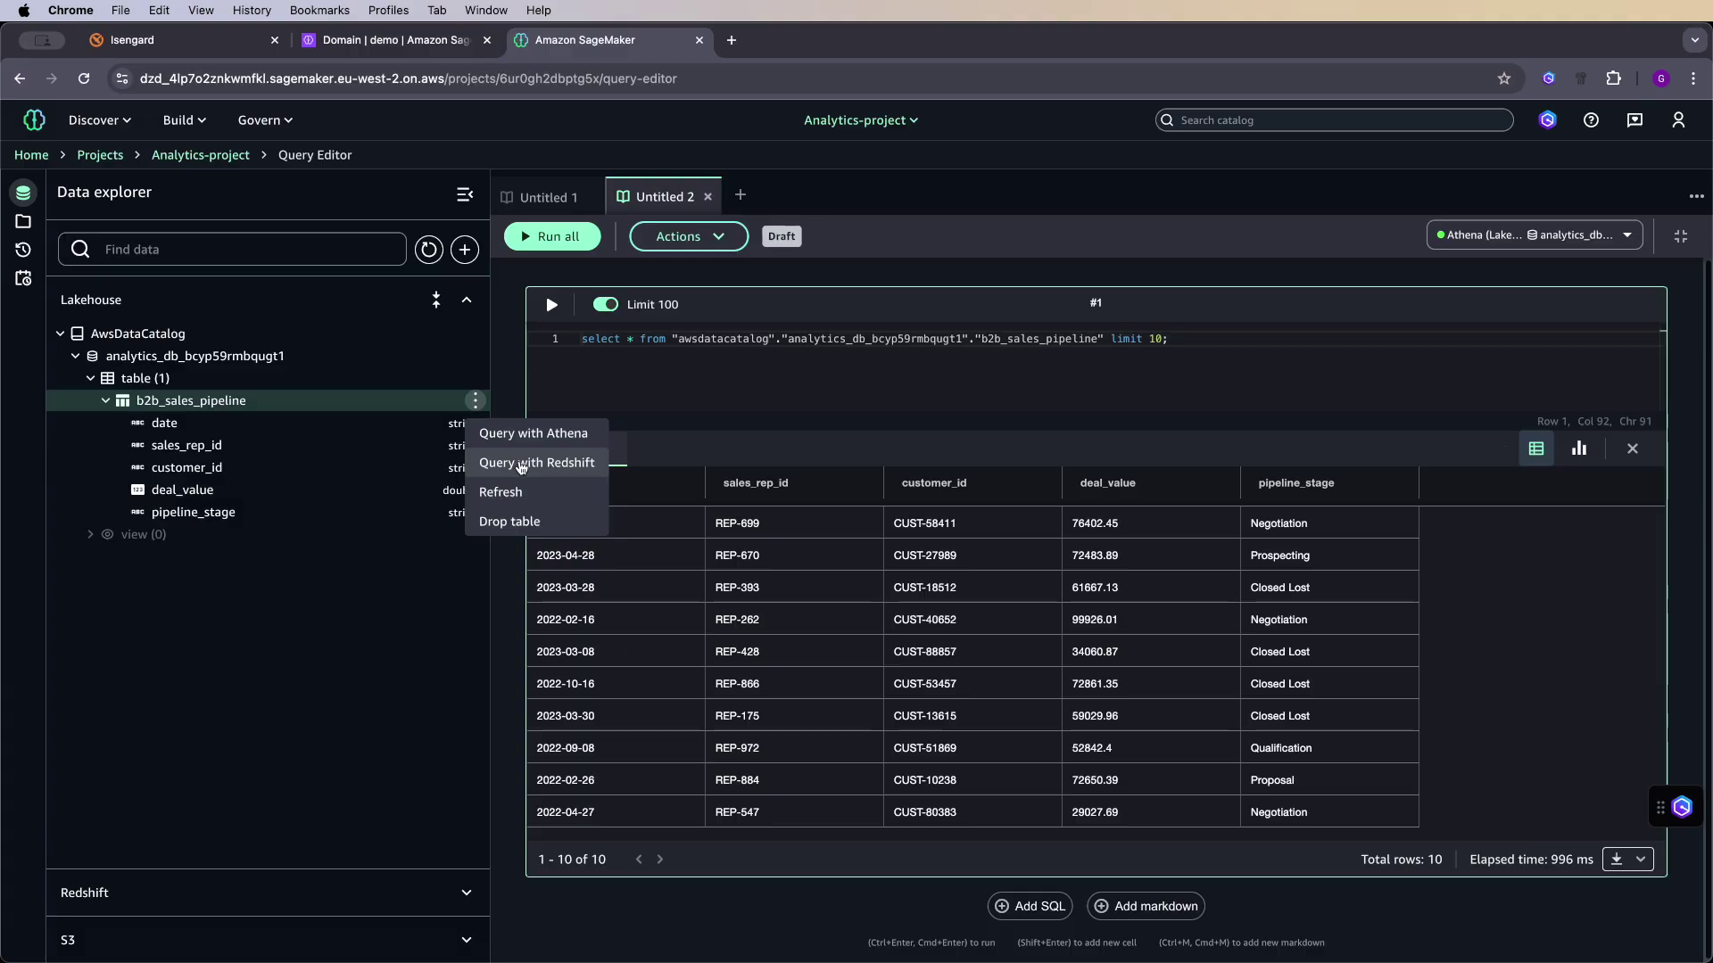
- Run the same 10-row b2b_sales_pipeline query with Redshift in a new Untitled 3 tab
{"action": "left_click", "coordinate": [522, 466]}
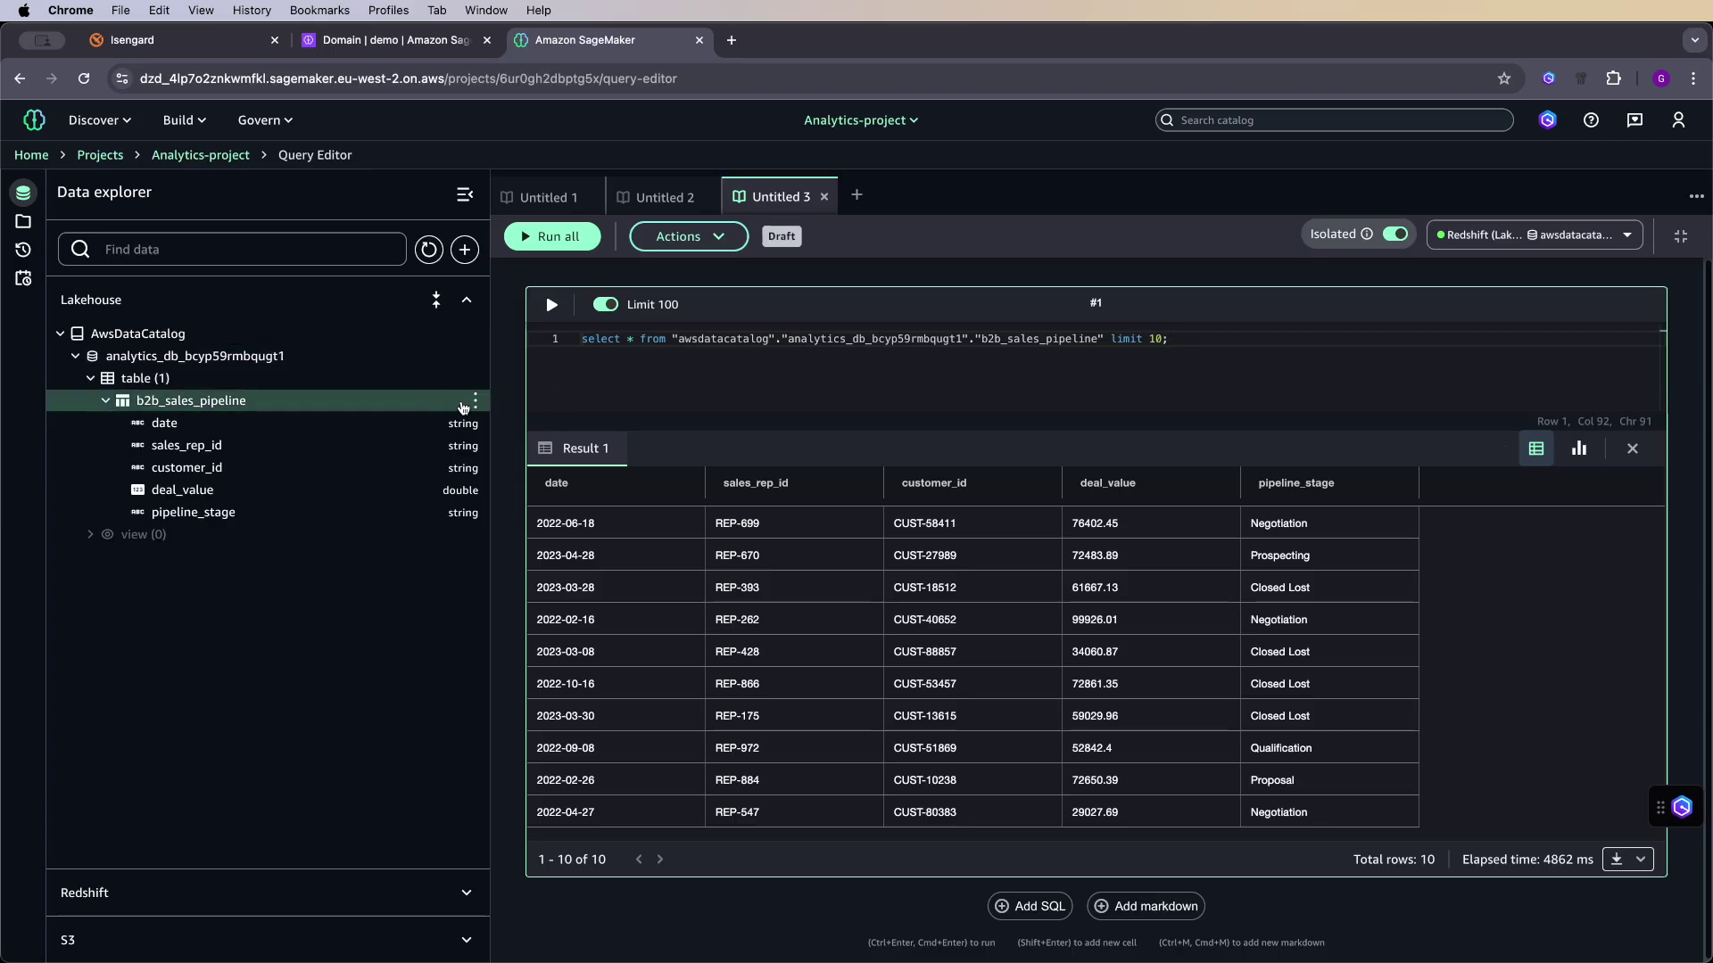
{"action": "left_click", "coordinate": [476, 400]}
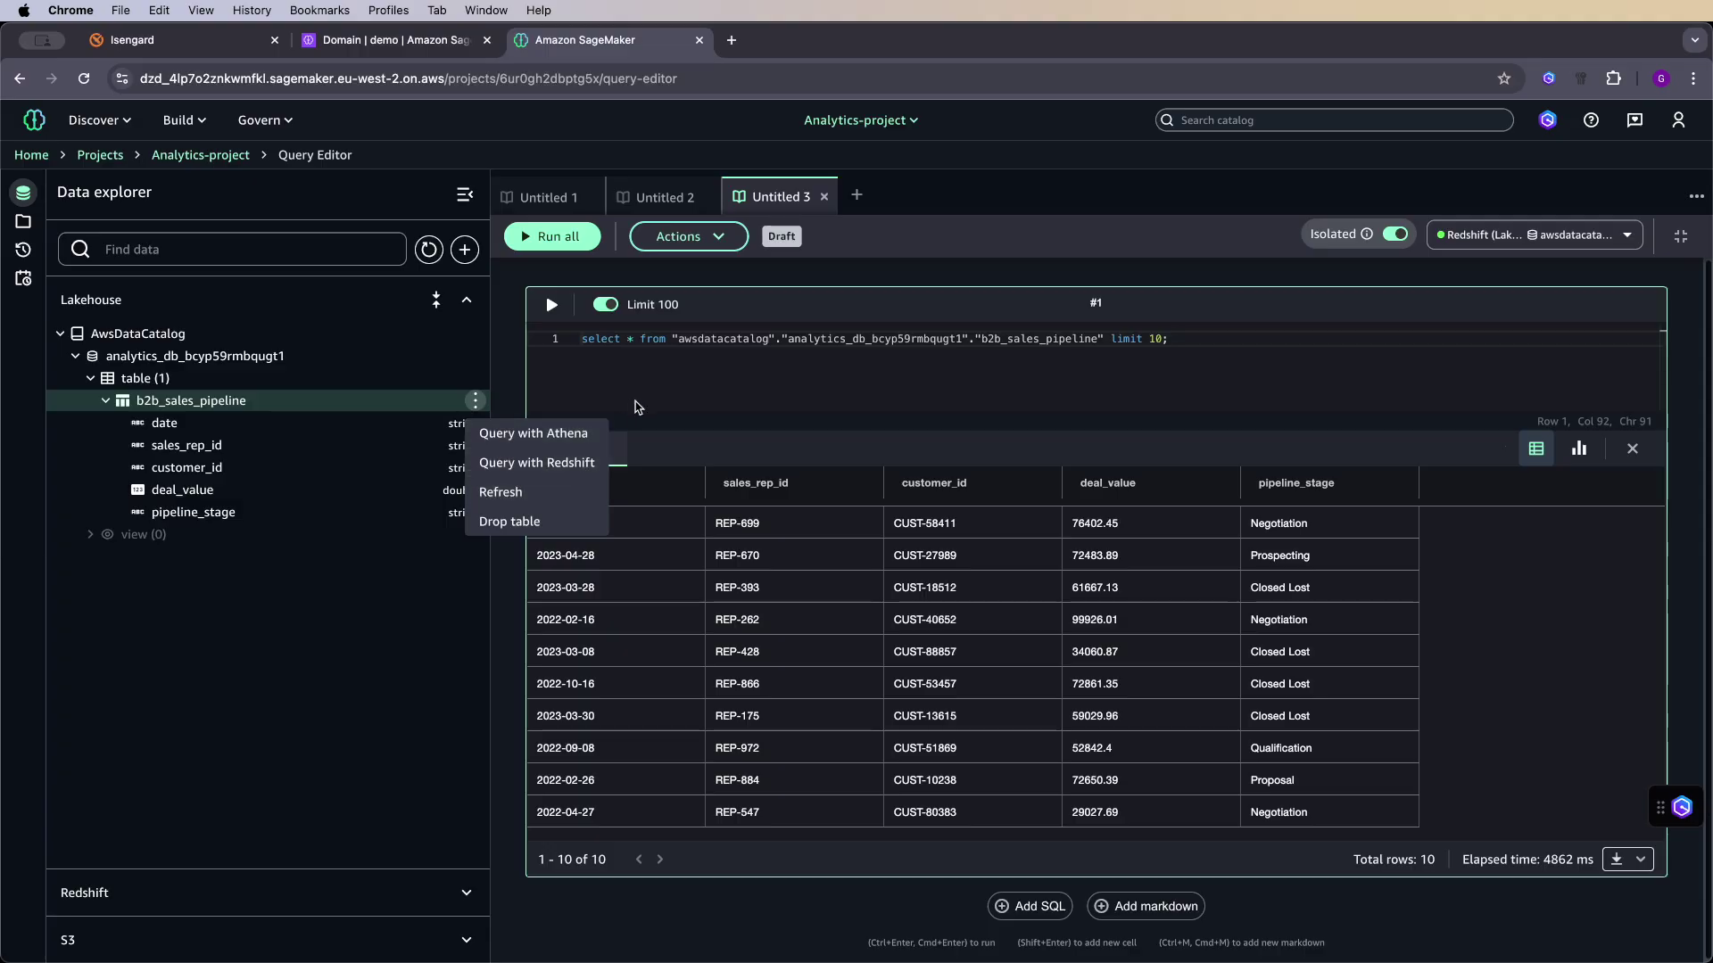
{"action": "left_click", "coordinate": [672, 397]}
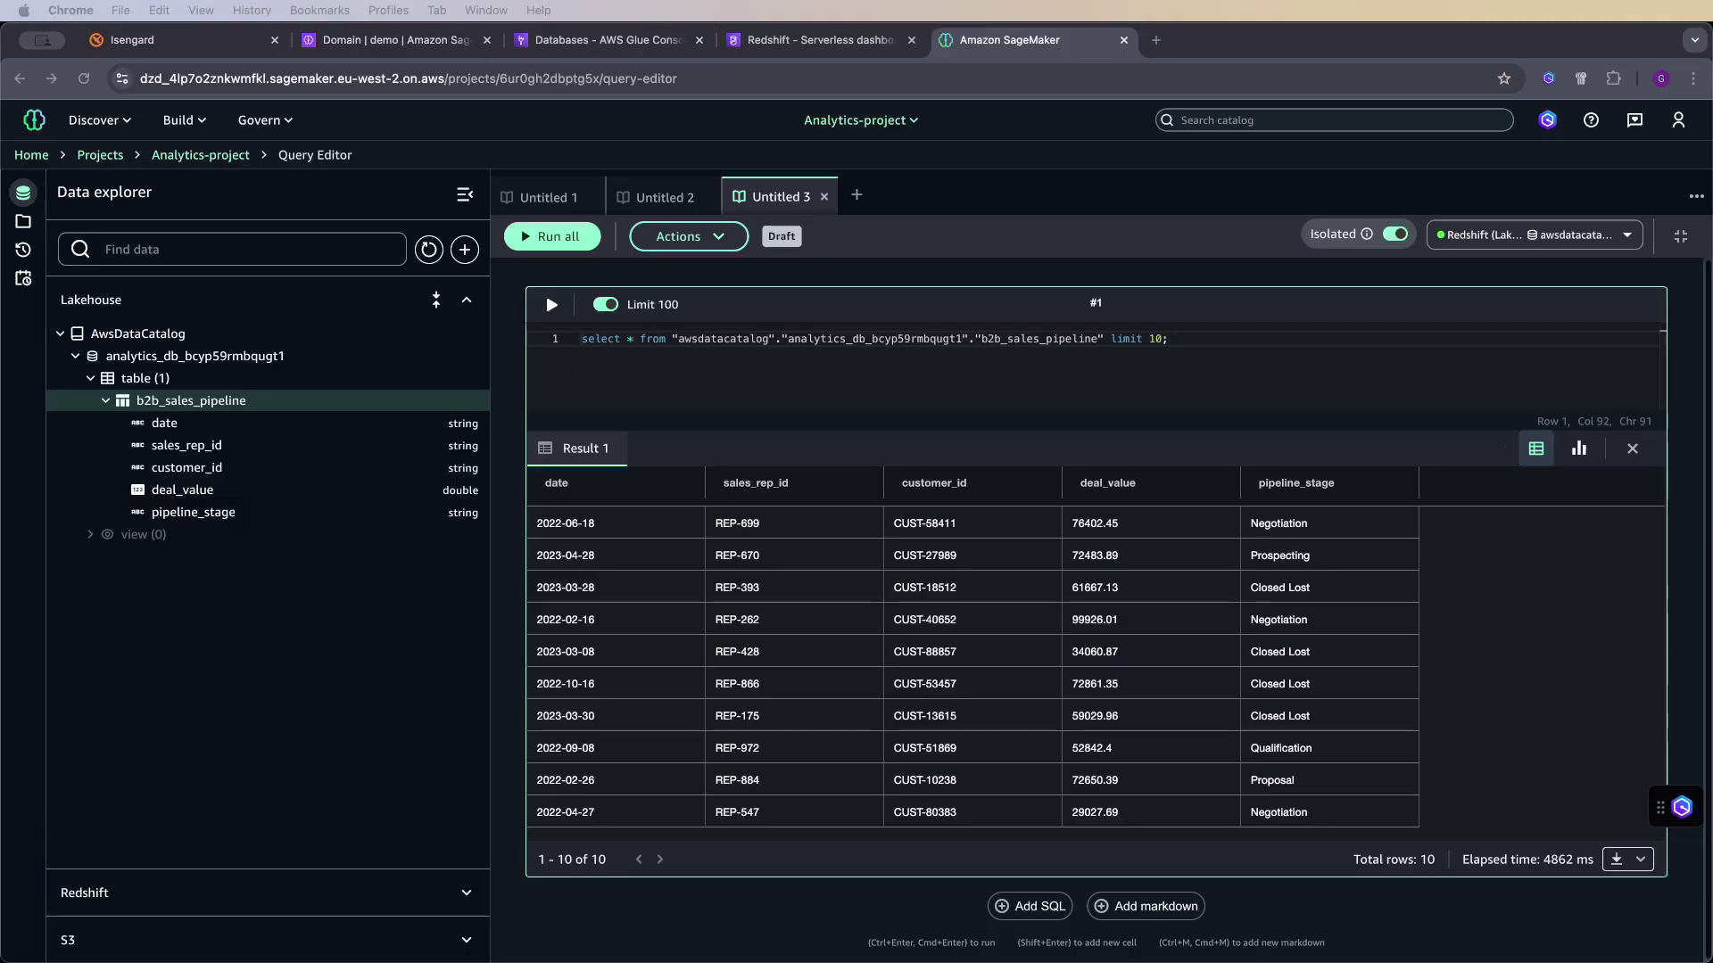
{"action": "left_click", "coordinate": [299, 599]}
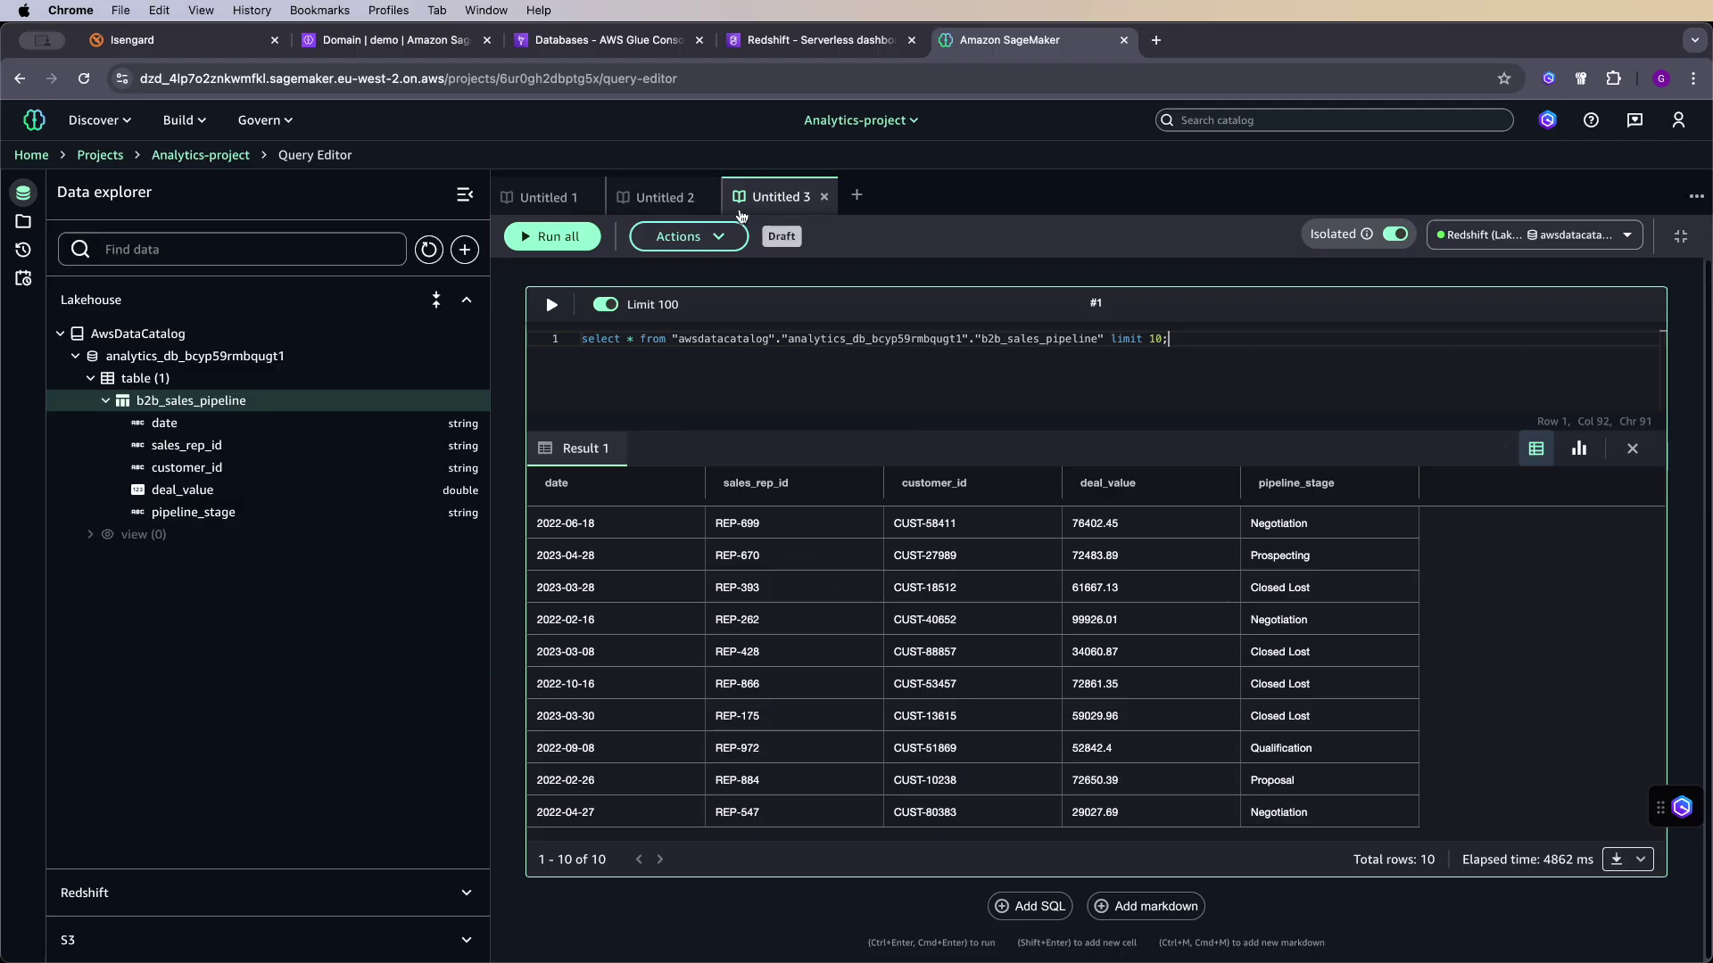
- In Glue, open b2b_sales_pipeline in analytics_db_bcyp59rmbqugt1 to review its five-column CSV schema and S3 location
{"action": "left_click", "coordinate": [612, 41]}
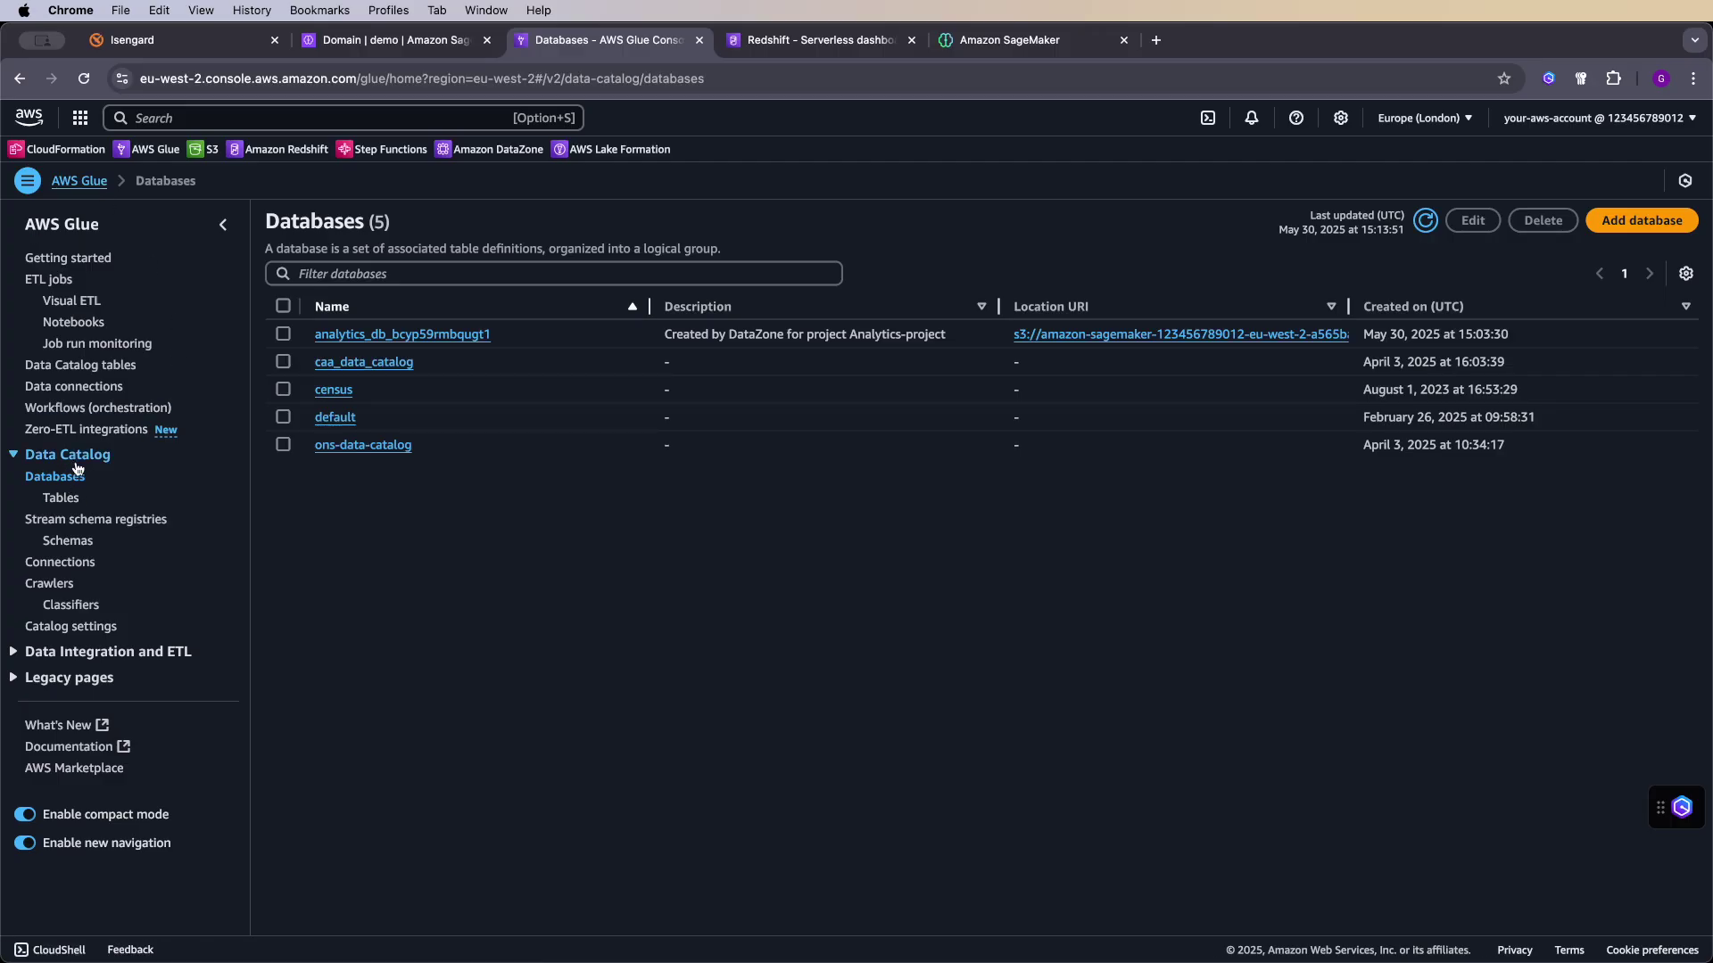
{"action": "left_click", "coordinate": [403, 336]}
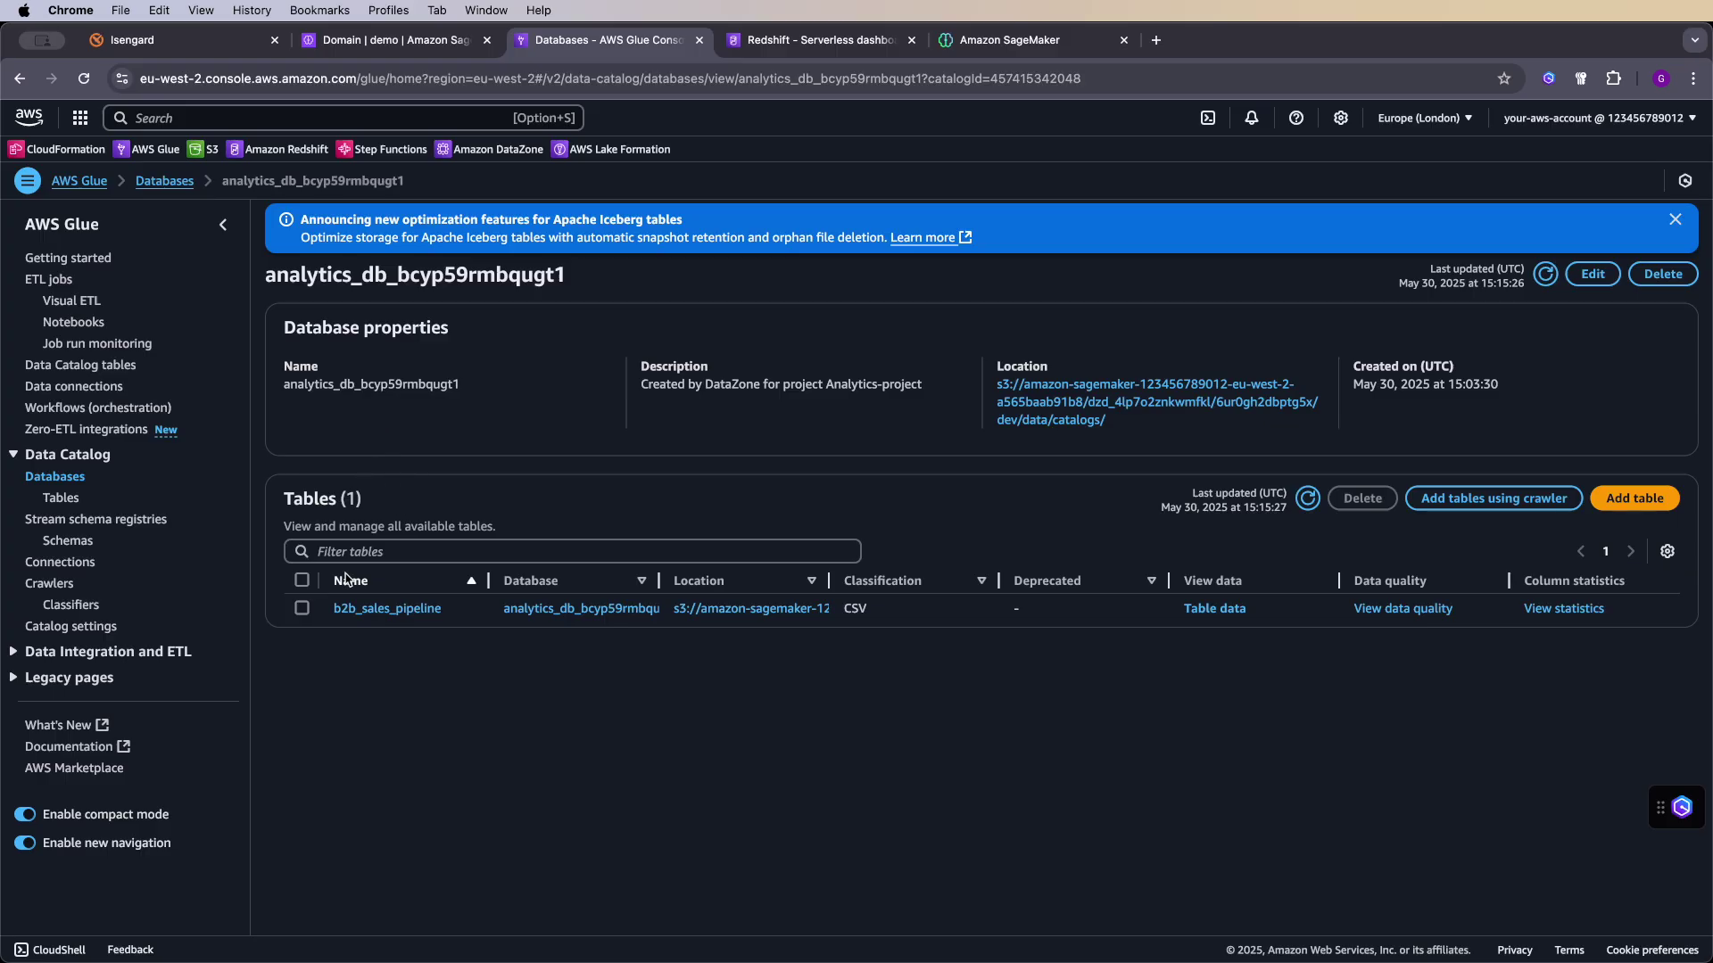
{"action": "left_click", "coordinate": [357, 613]}
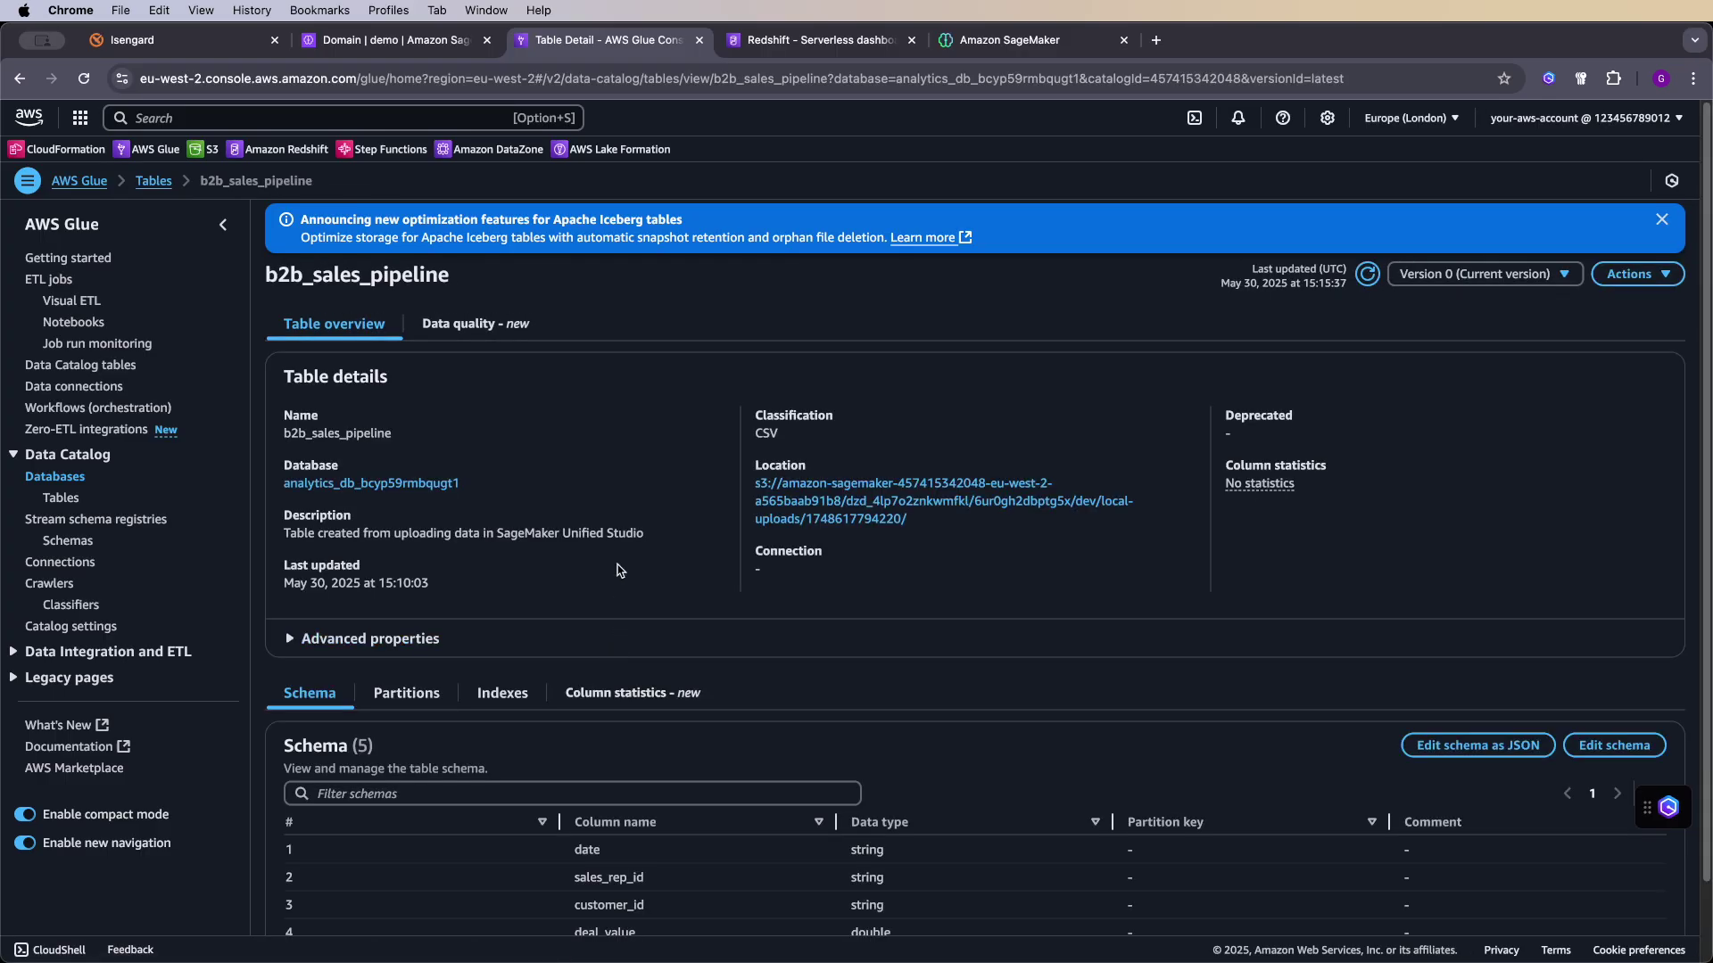
{"action": "scroll", "coordinate": [539, 450], "scroll_direction": "down", "scroll_amount": 1}
{"action": "scroll", "coordinate": [539, 451], "scroll_direction": "down", "scroll_amount": 1}
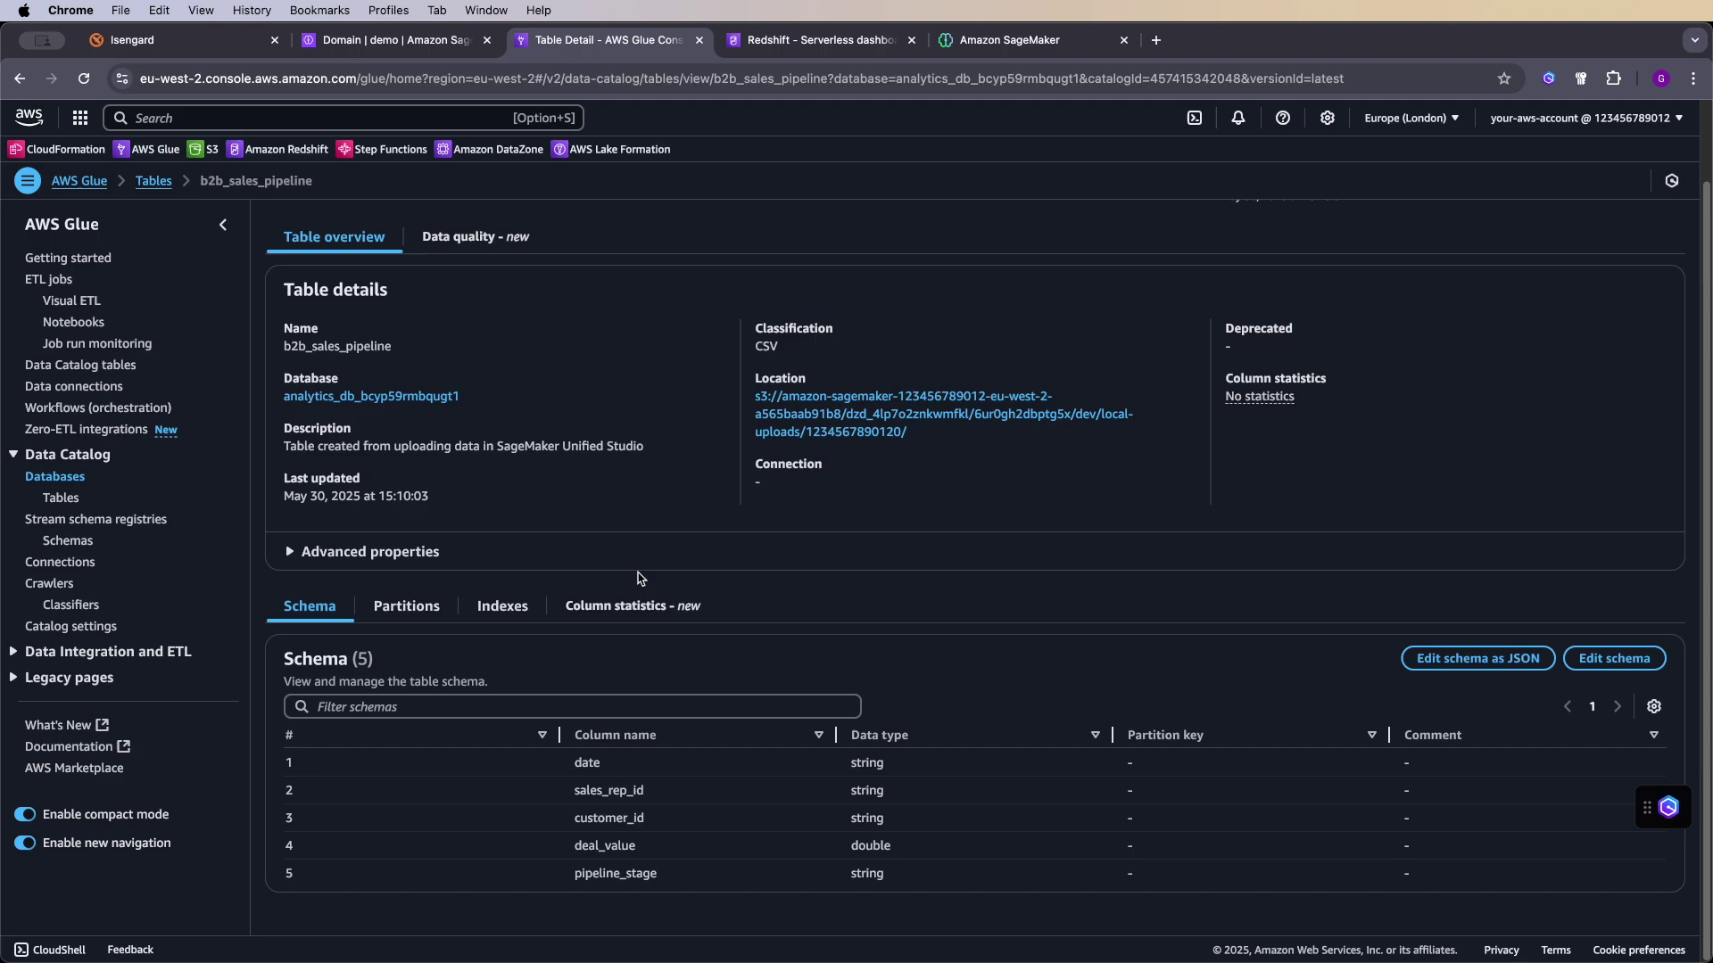
{"action": "scroll", "coordinate": [620, 549], "scroll_direction": "up", "scroll_amount": 2}
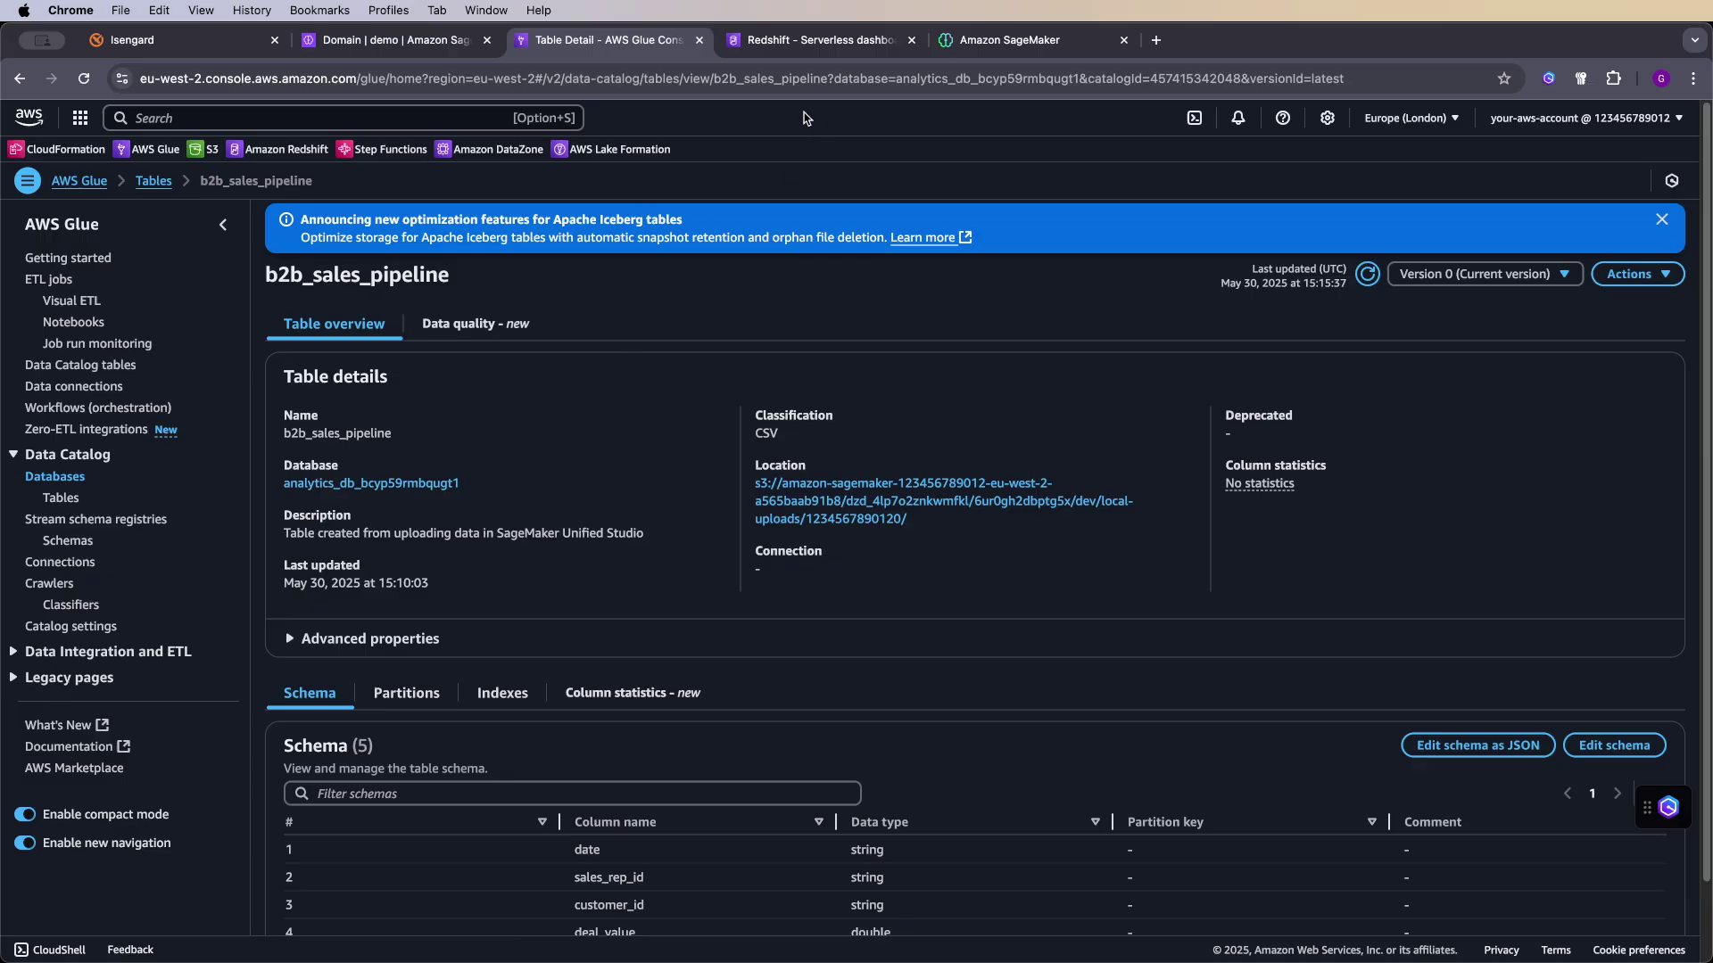
- Expand the Redshift (Lakehouse) connection in the data explorer, then return to the Redshift Serverless dashboard
{"action": "left_click", "coordinate": [1009, 39]}
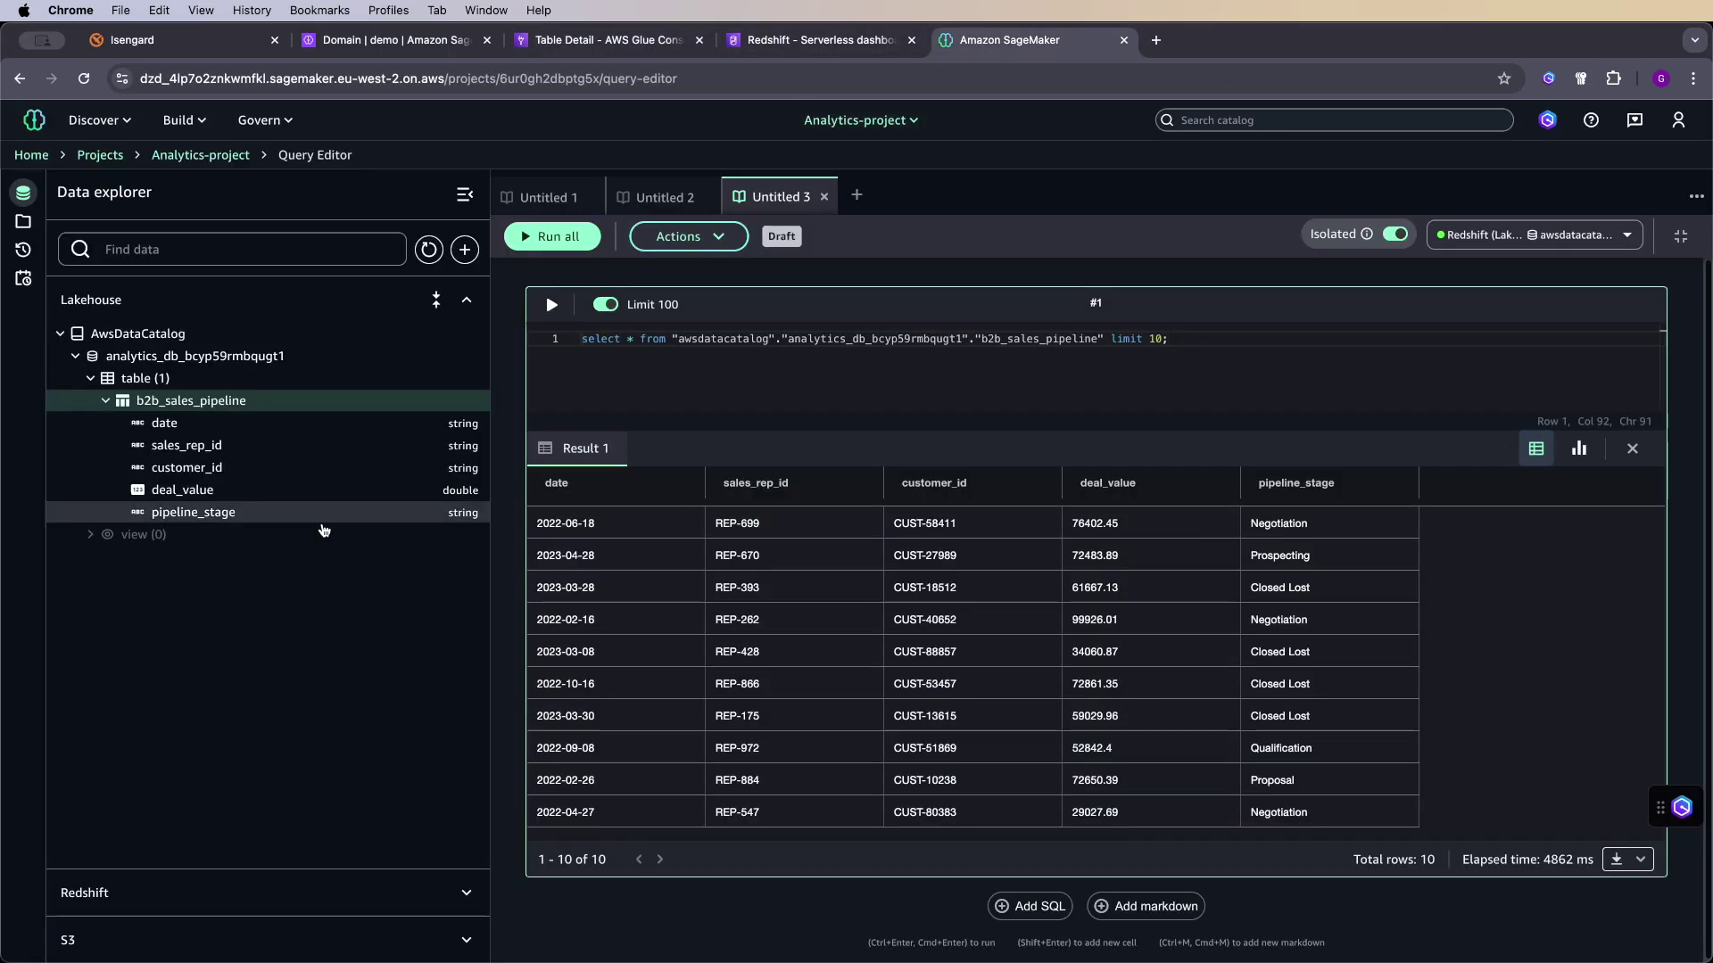
{"action": "left_click", "coordinate": [140, 883]}
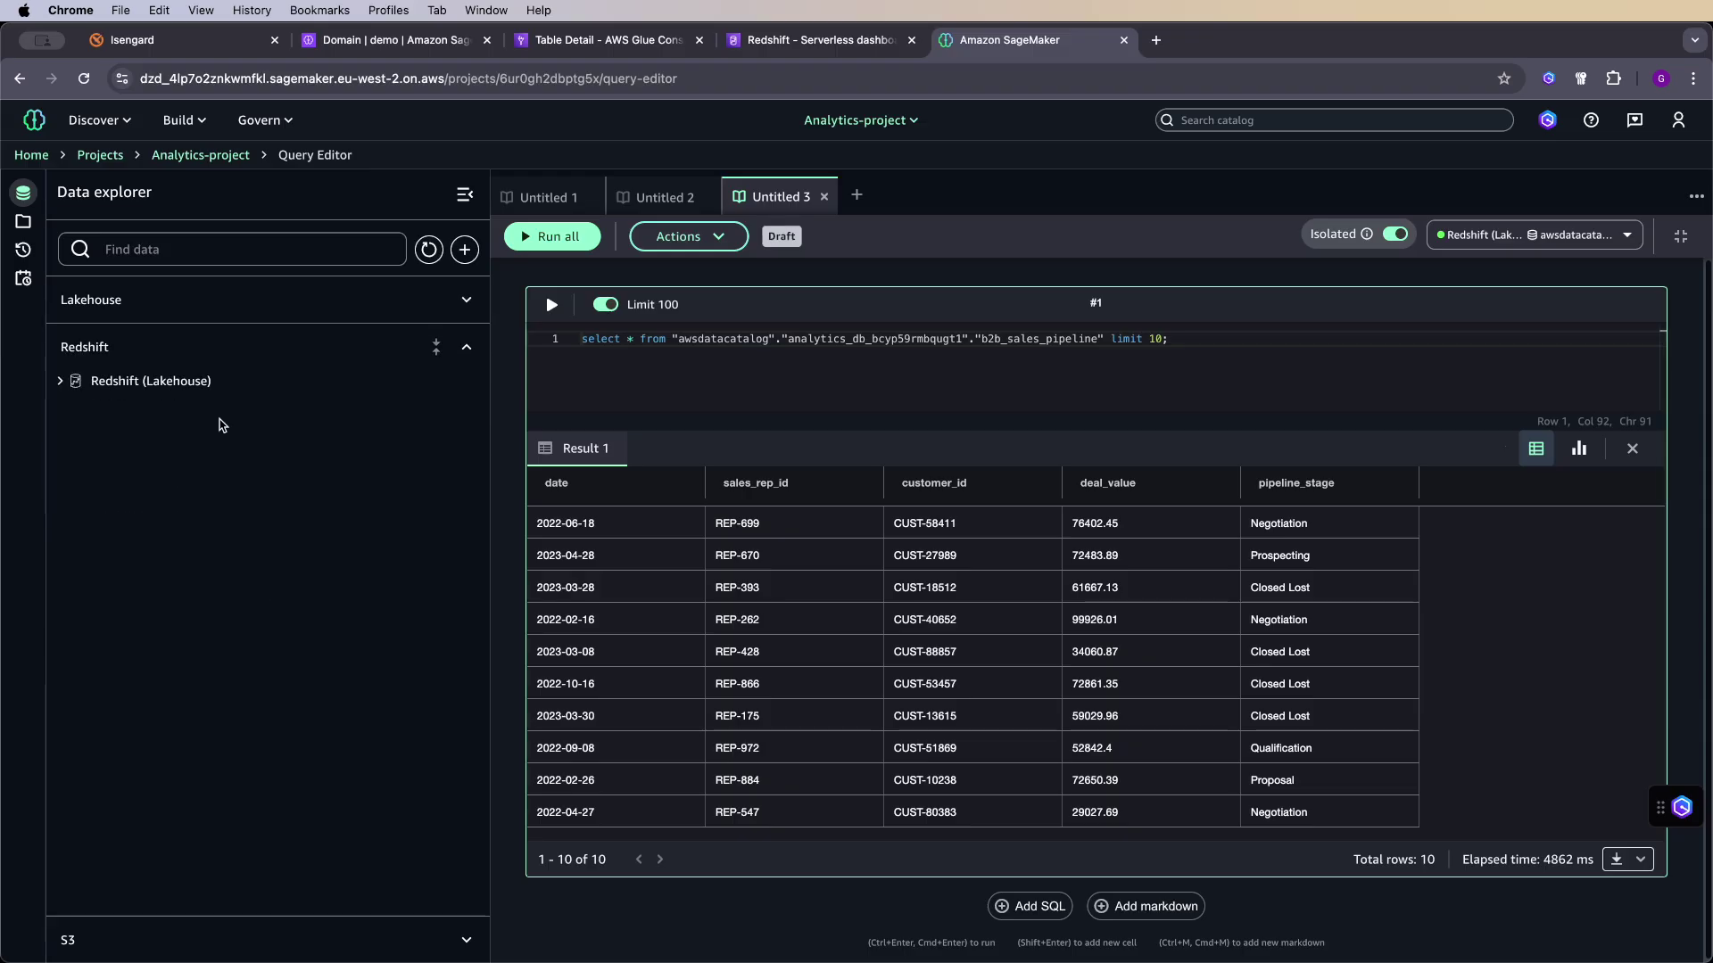
{"action": "left_click", "coordinate": [58, 382]}
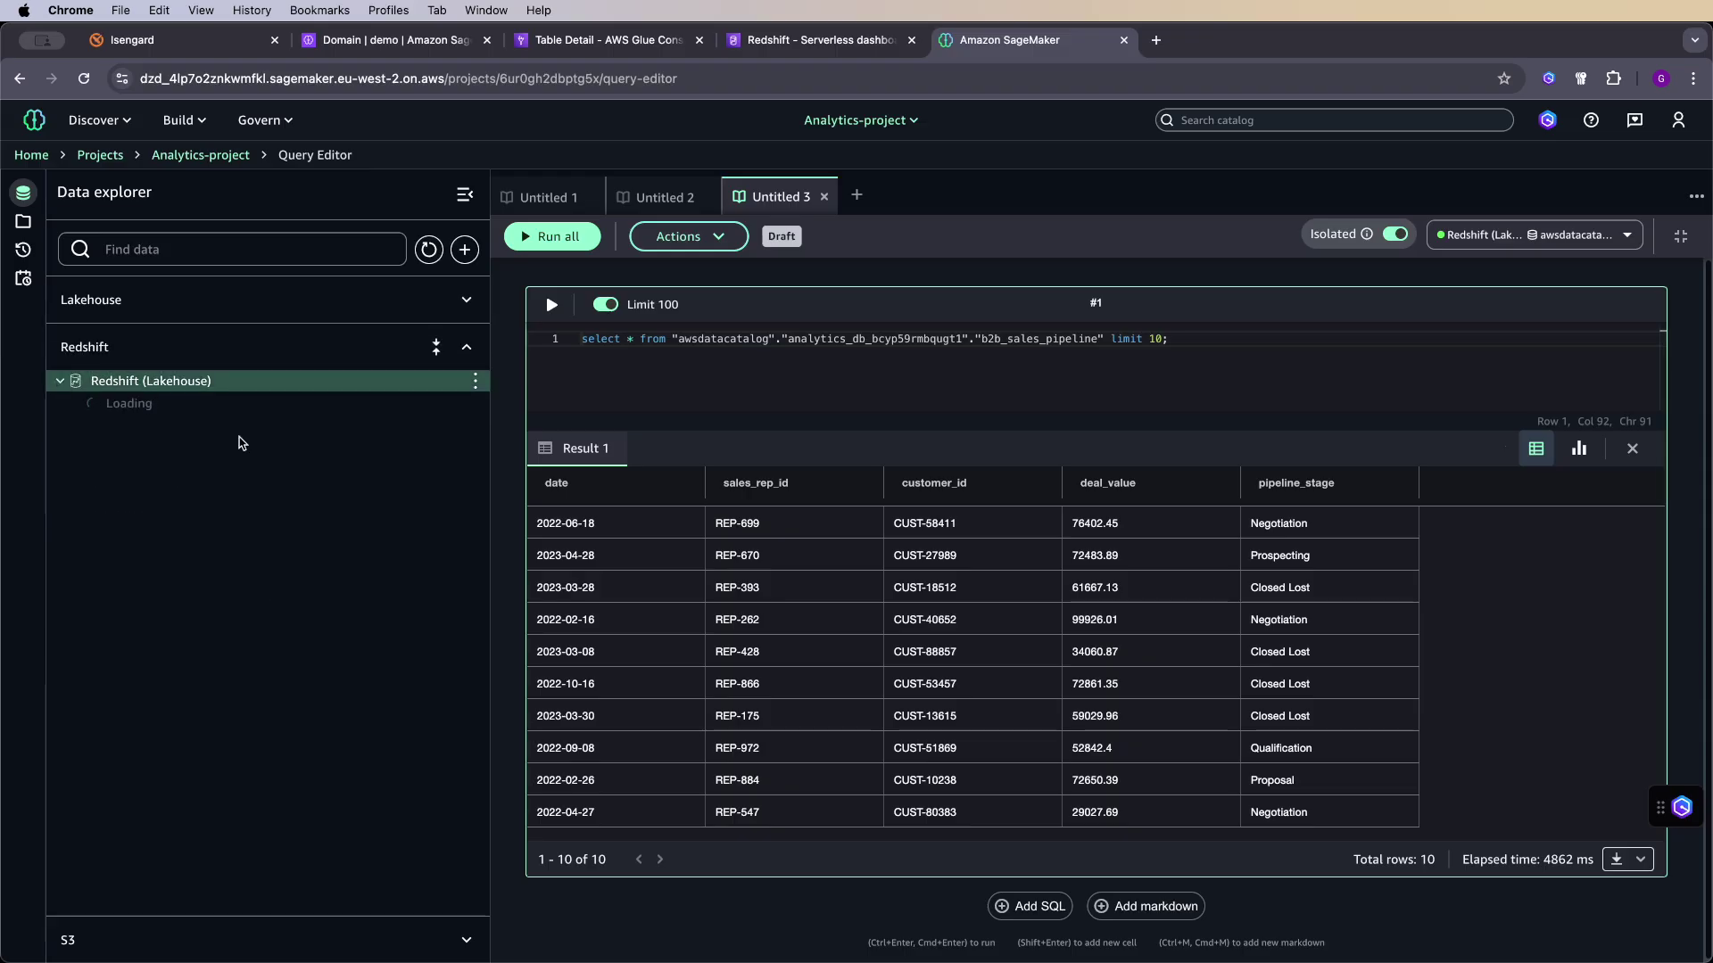
{"action": "left_click", "coordinate": [768, 41]}
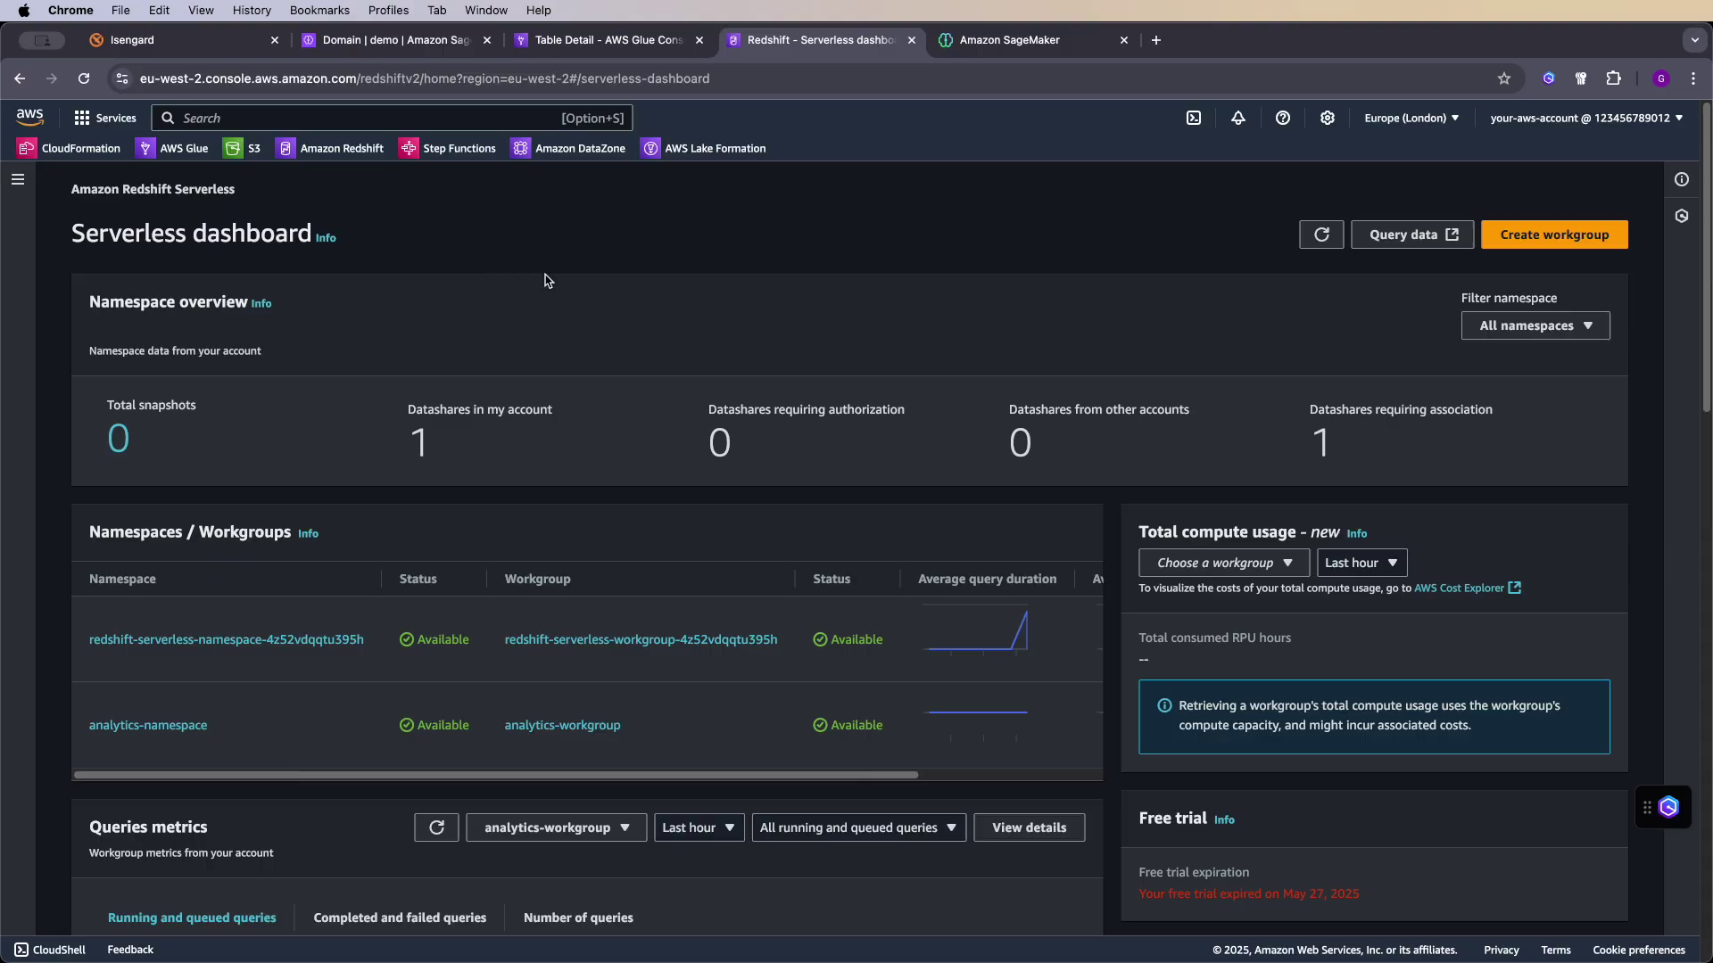
- View the redshift-serverless-namespace-4z52vdqqtu395h namespace details, then return to the SageMaker query editor
{"action": "left_click", "coordinate": [187, 641]}
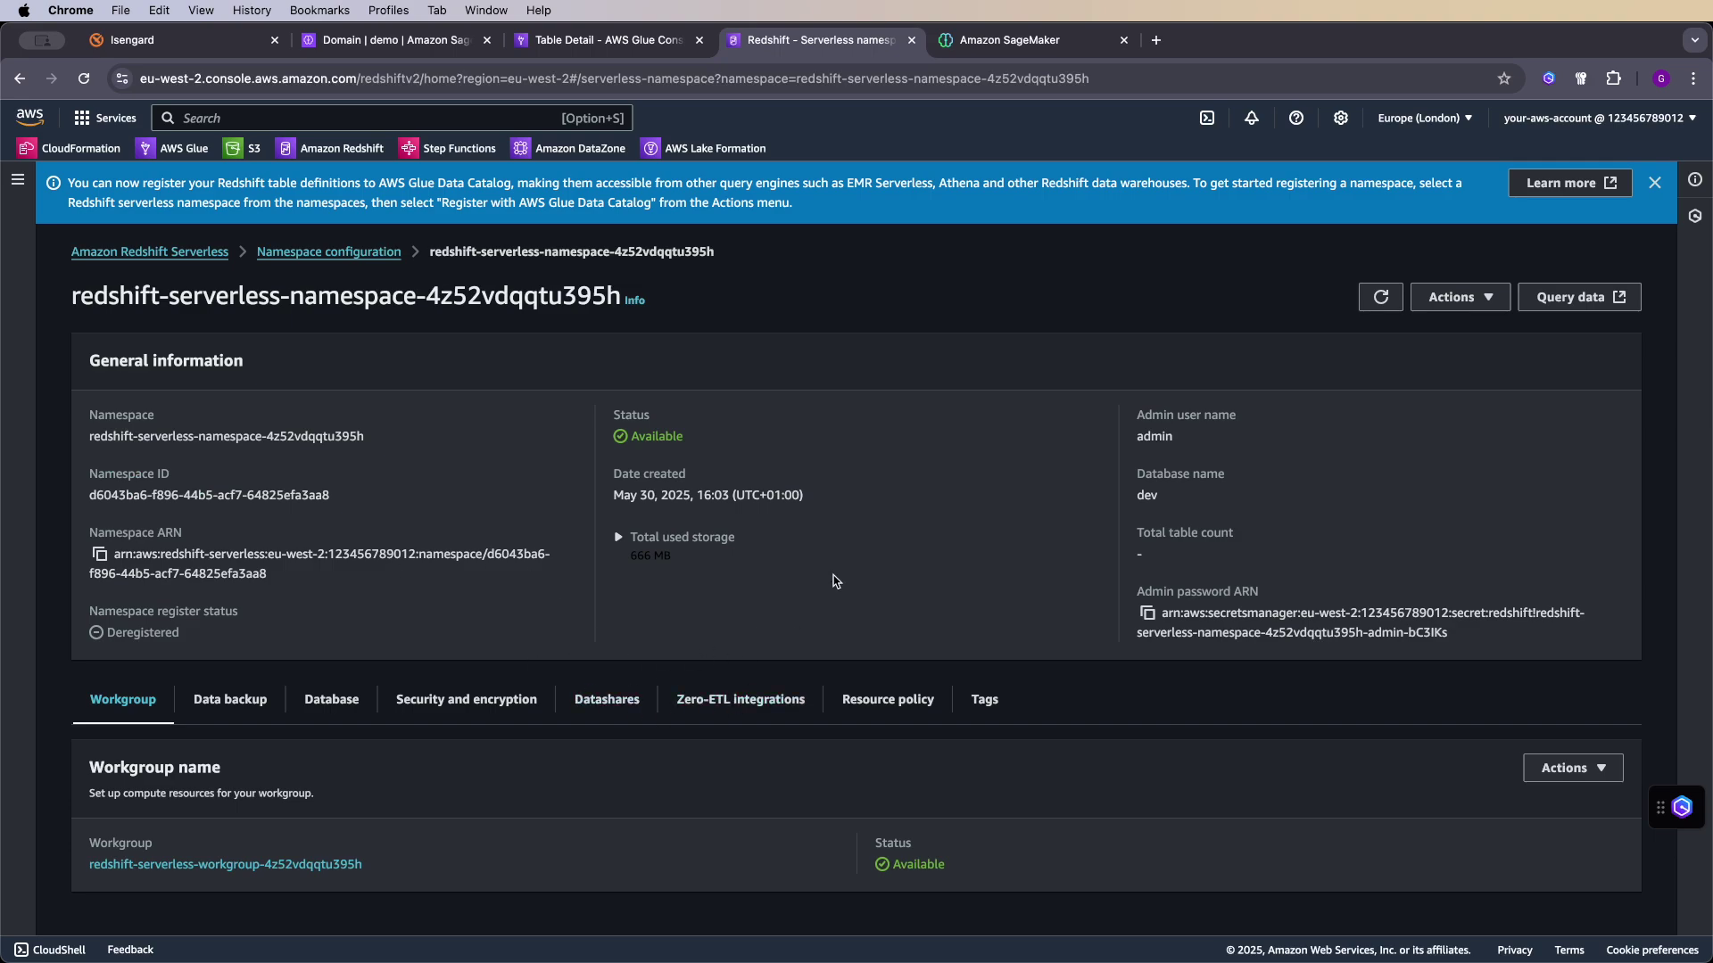
{"action": "key", "text": "ctrl+Tab"}
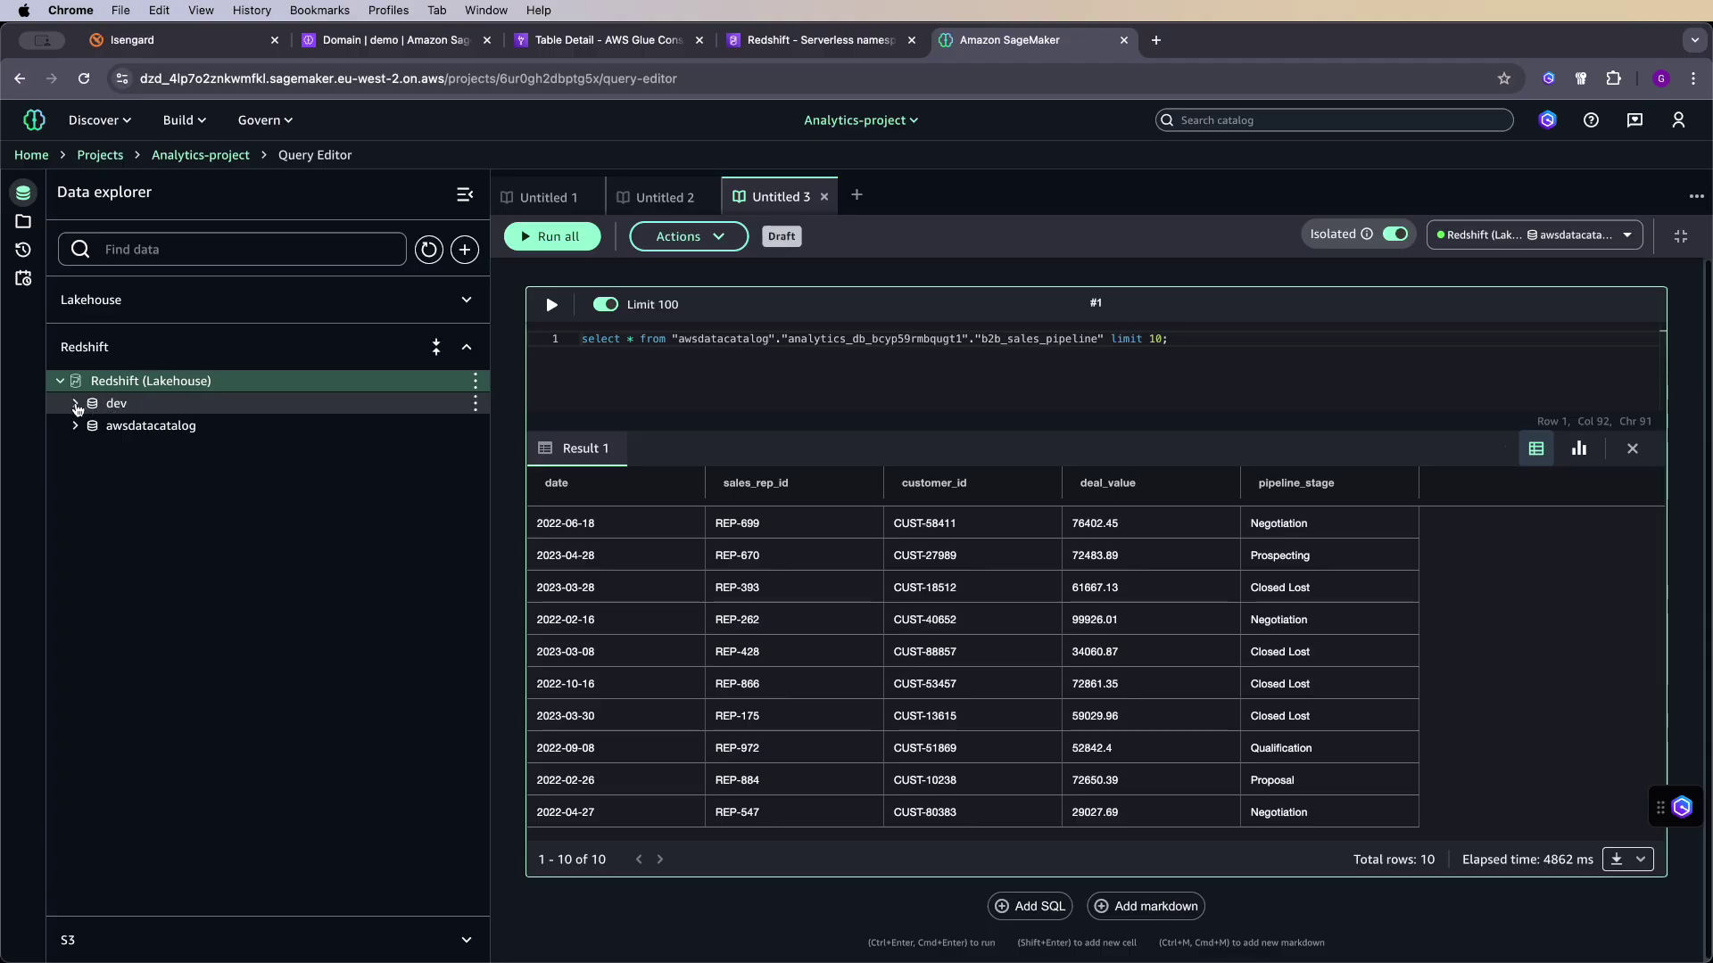
- Expand the dev database and its public schema under Redshift (Lakehouse), which holds no data
{"action": "left_click", "coordinate": [73, 409]}
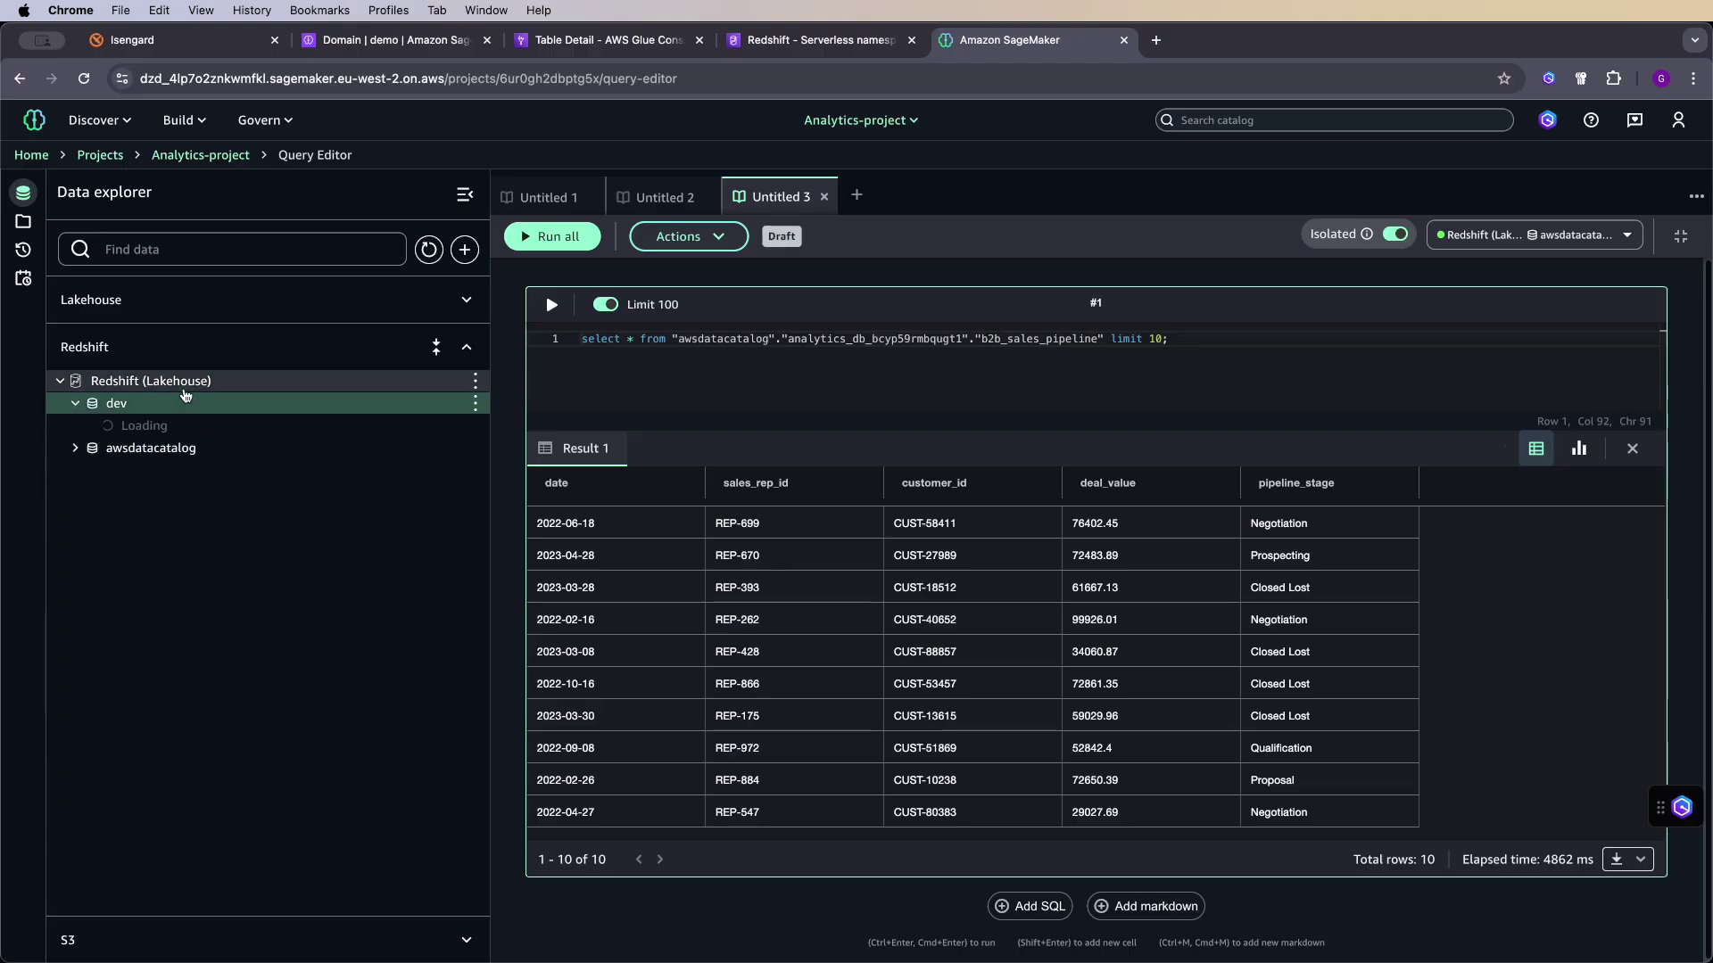
{"action": "left_click", "coordinate": [105, 425]}
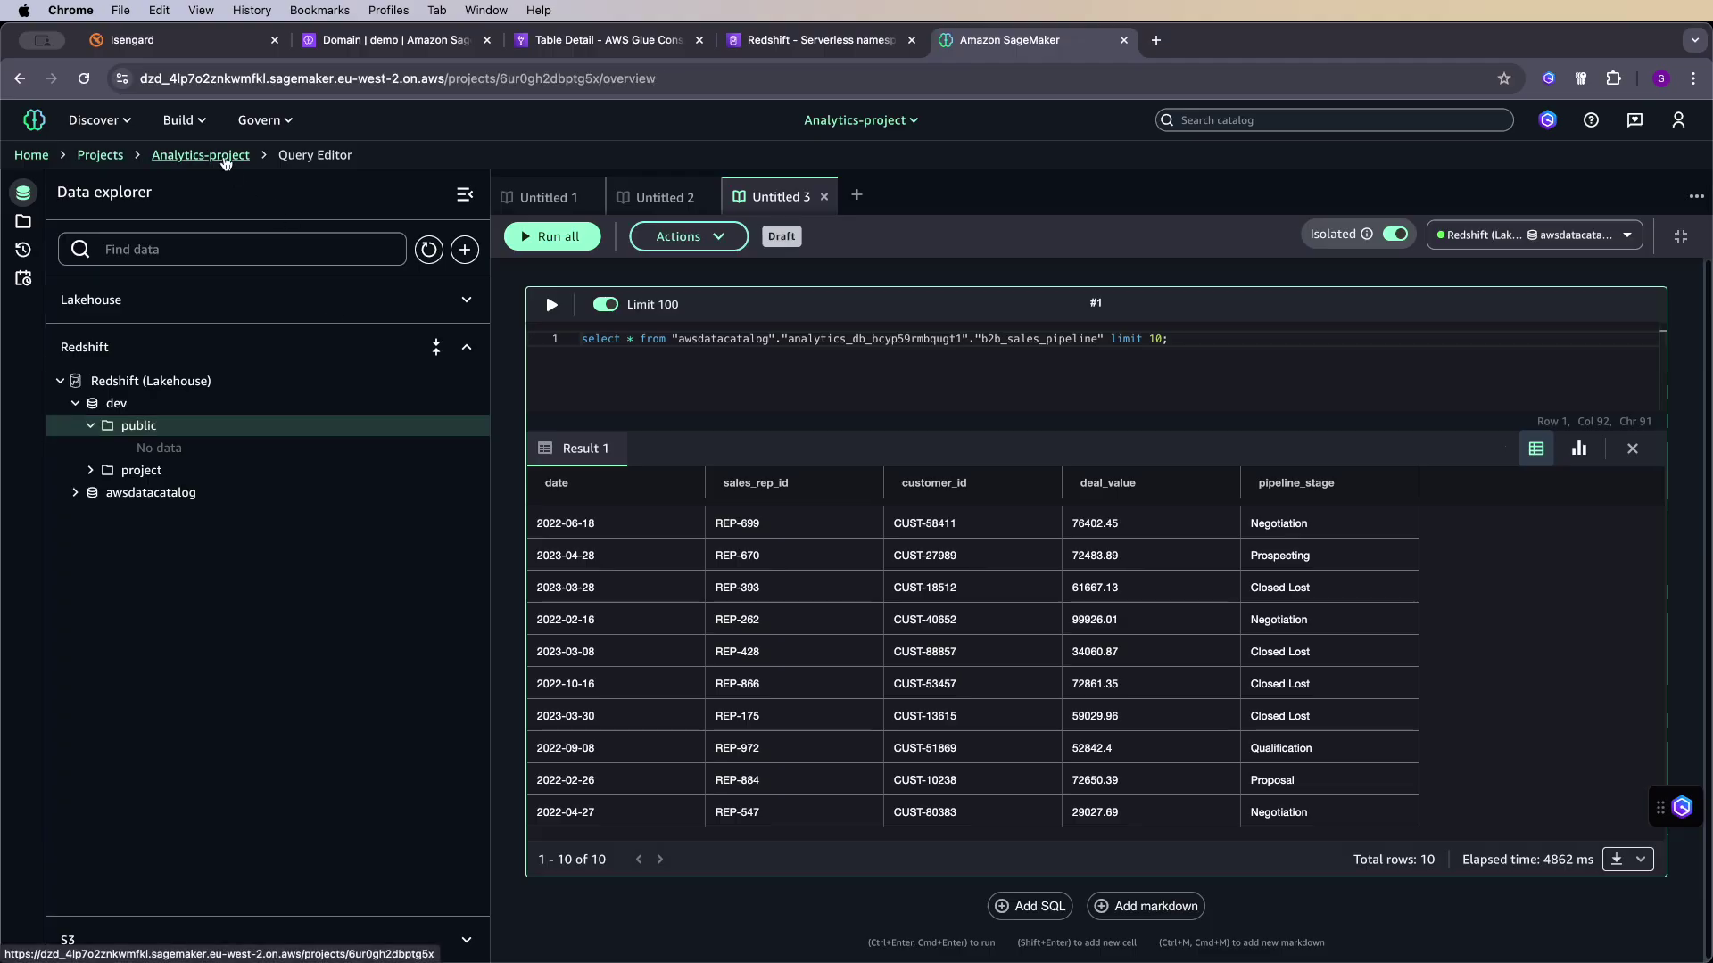
- Open Analytics-project's Compute page and browse its Data processing, HyperPod, MLflow and Spaces tabs
{"action": "left_click", "coordinate": [224, 157]}
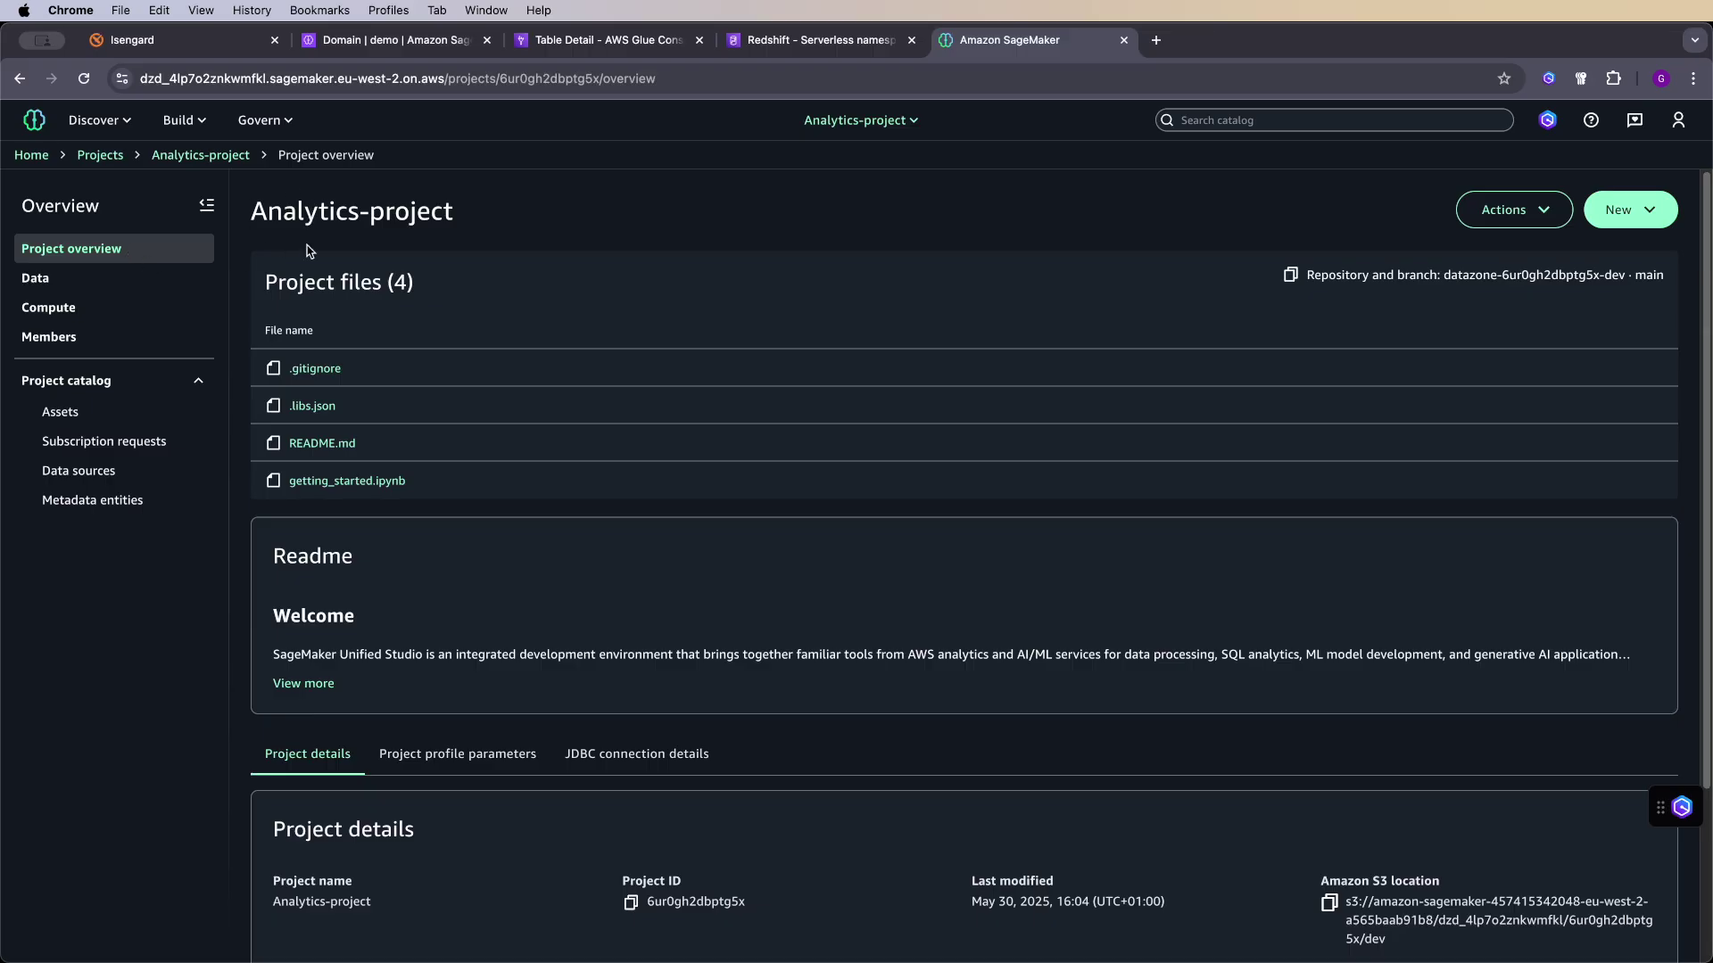
{"action": "left_click", "coordinate": [69, 311]}
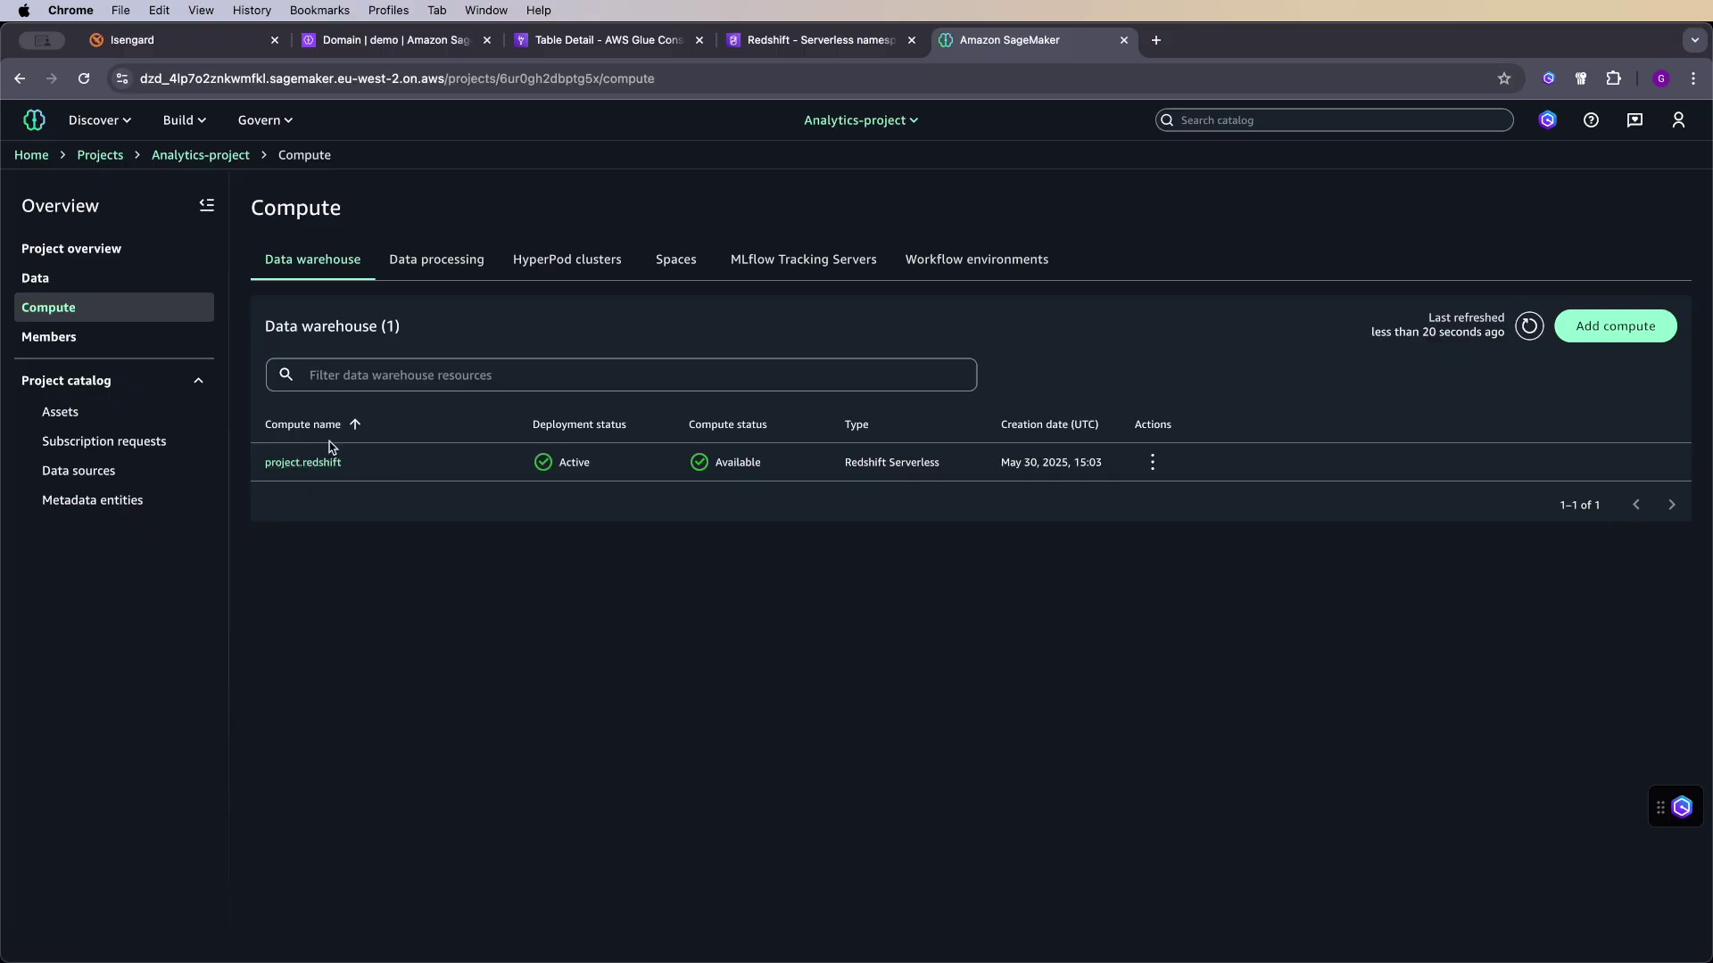
{"action": "left_click", "coordinate": [416, 273]}
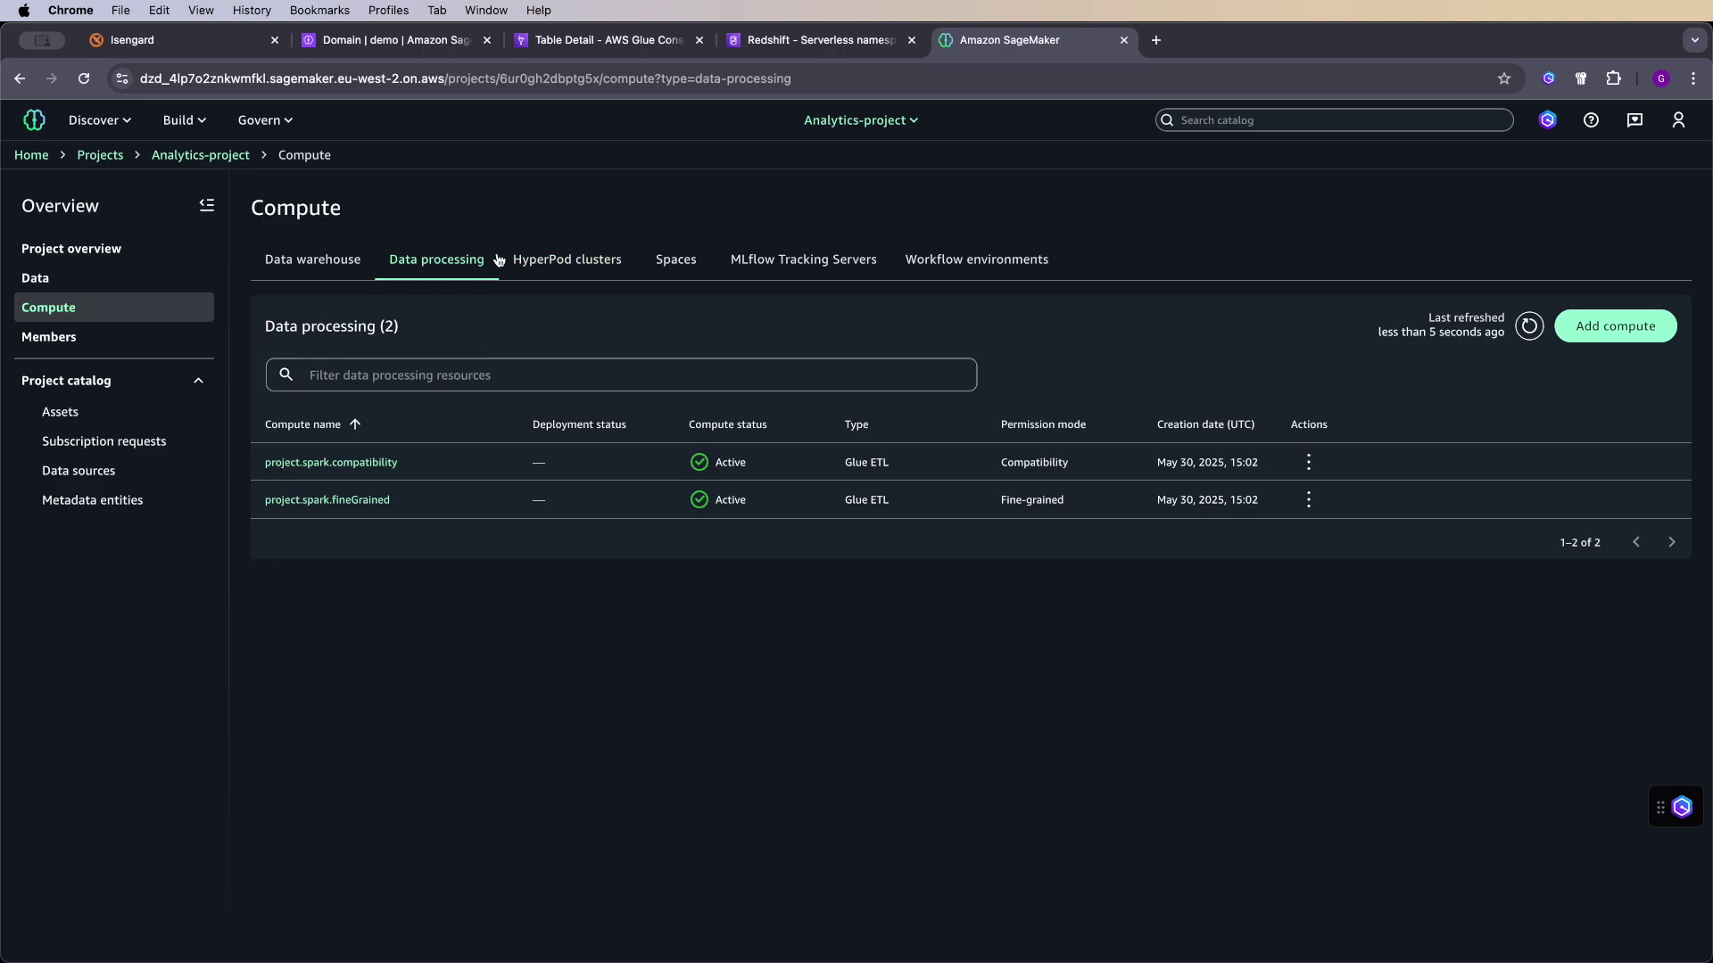
{"action": "left_click", "coordinate": [561, 261]}
{"action": "left_click", "coordinate": [728, 256]}
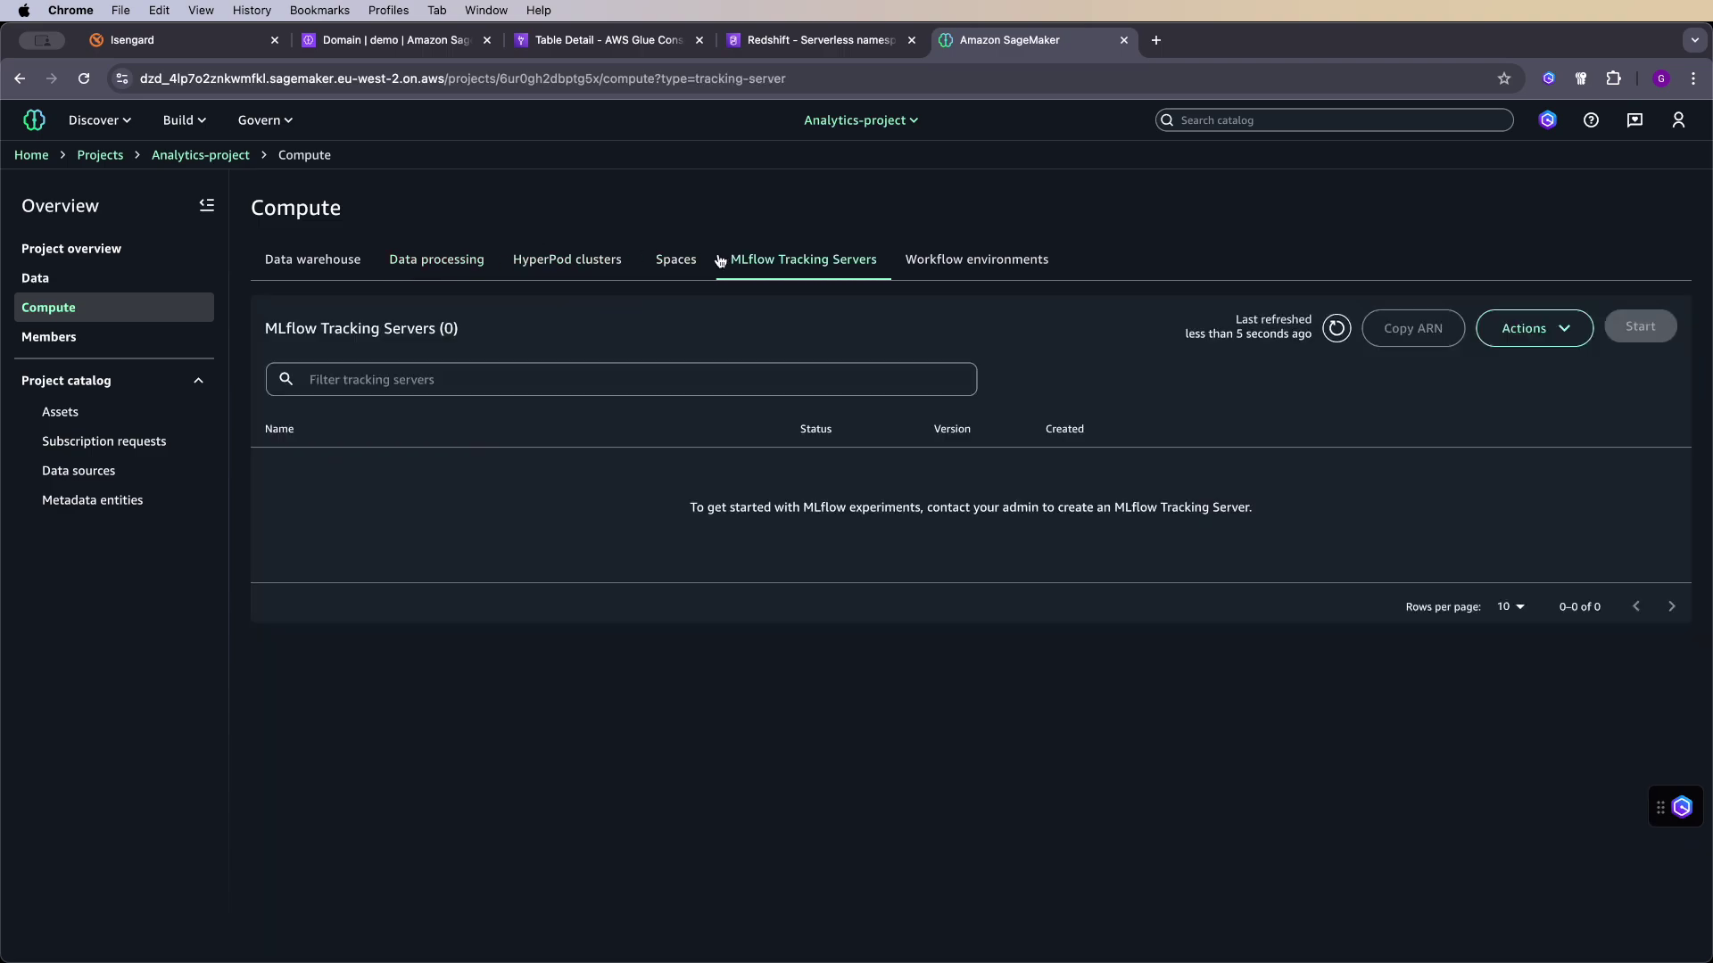
{"action": "left_click", "coordinate": [687, 266]}
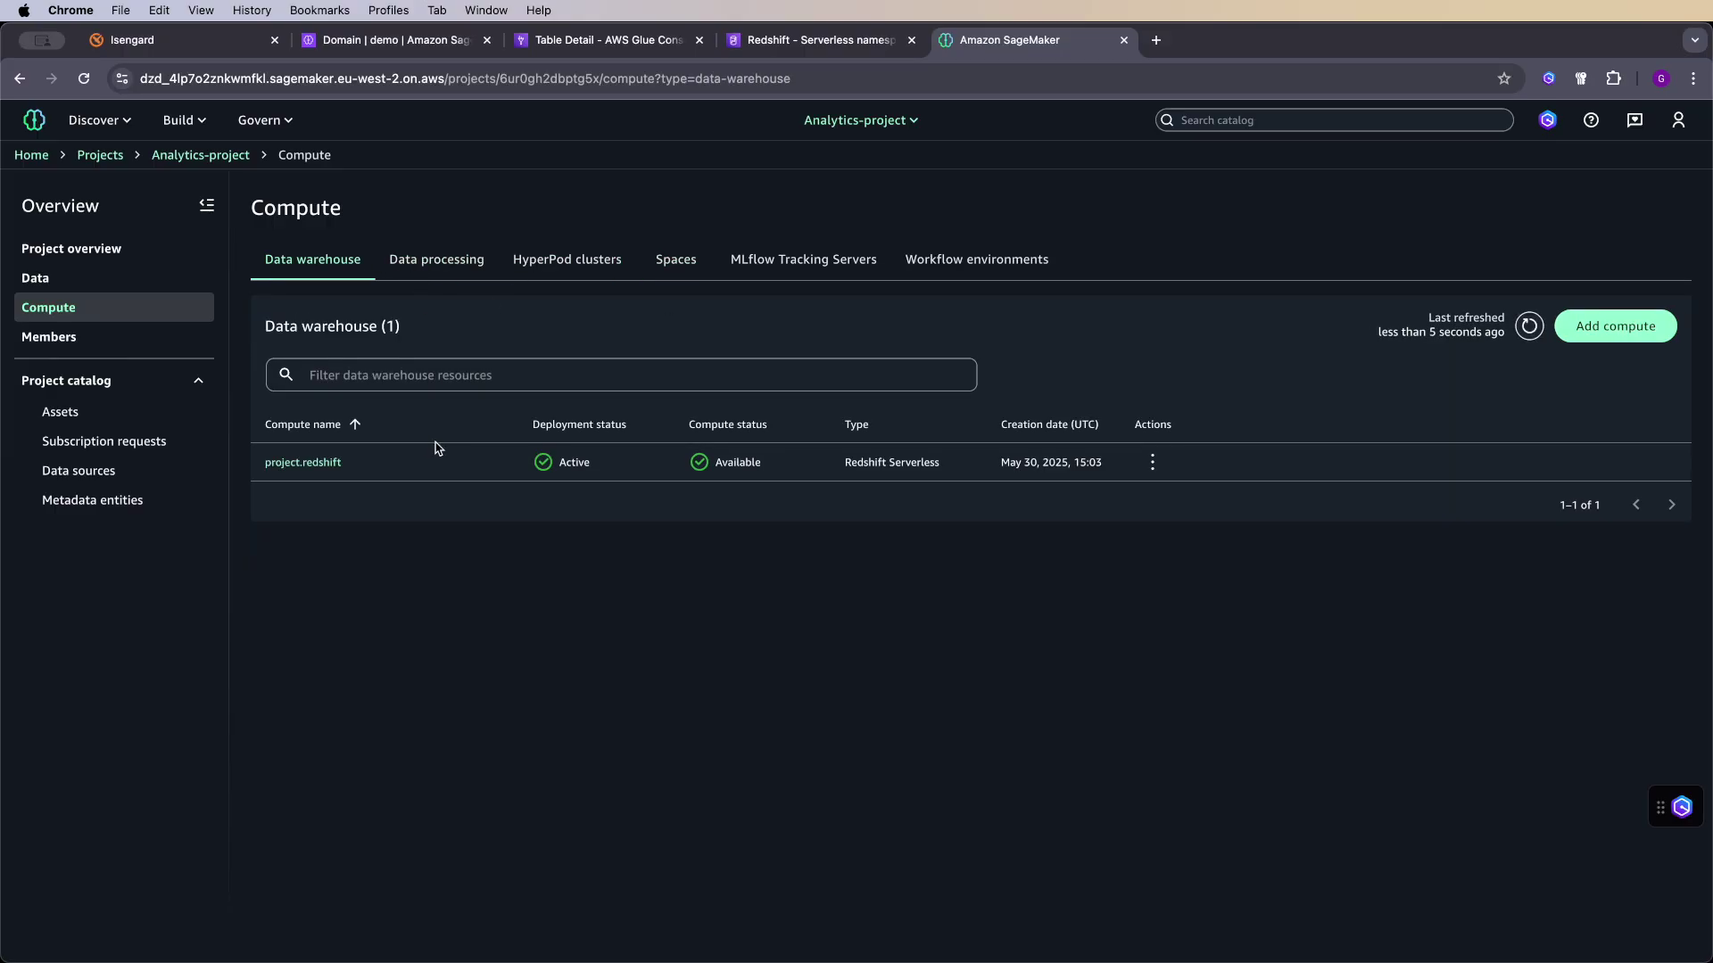
- Start connecting existing Amazon Redshift Serverless compute with analytics-workgroup selected, then switch to the Redshift console
{"action": "left_click", "coordinate": [1610, 324]}
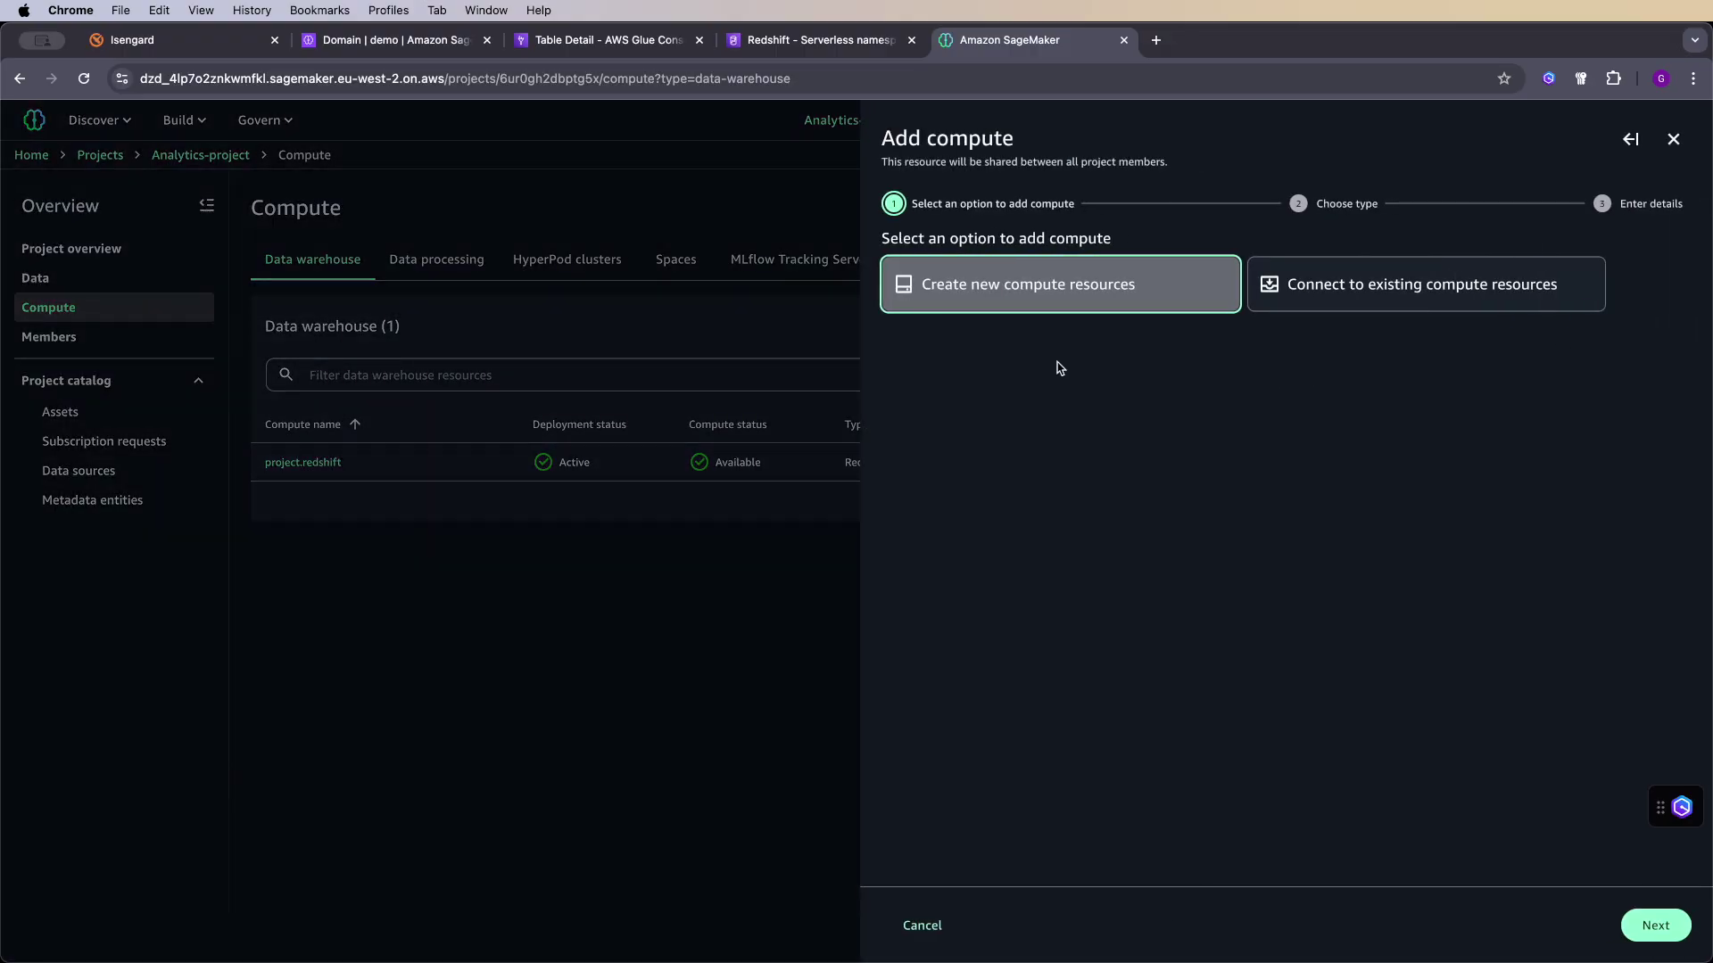
{"action": "left_click", "coordinate": [1383, 301]}
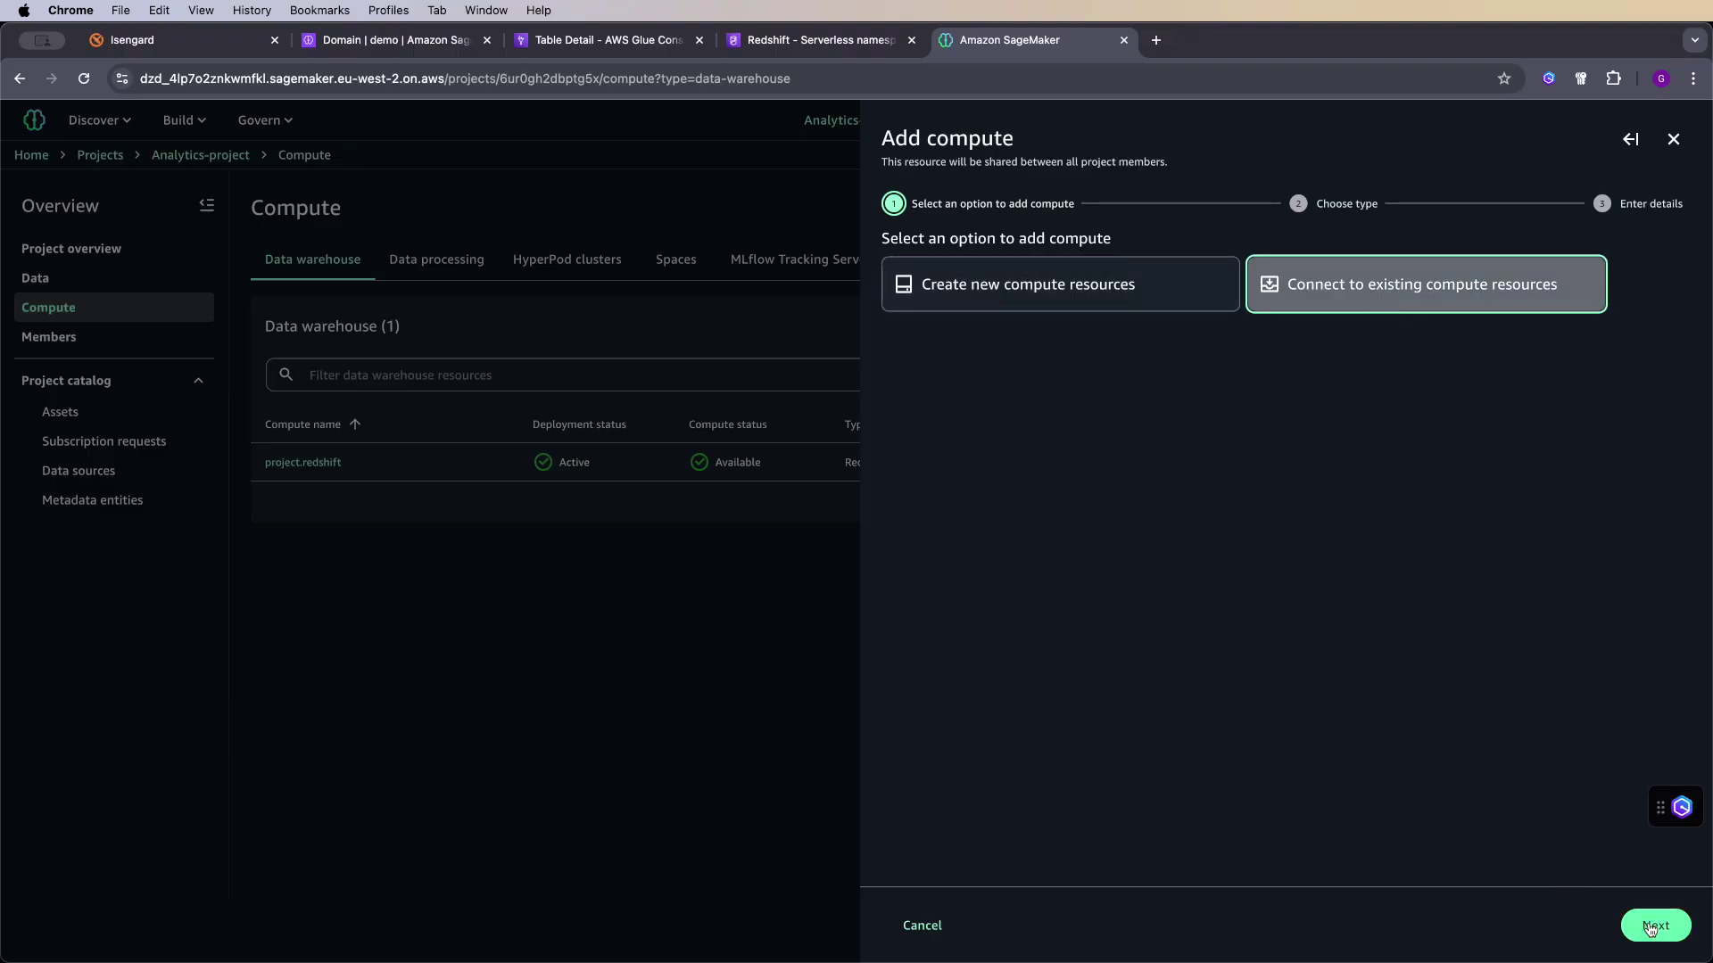
{"action": "left_click", "coordinate": [1655, 925]}
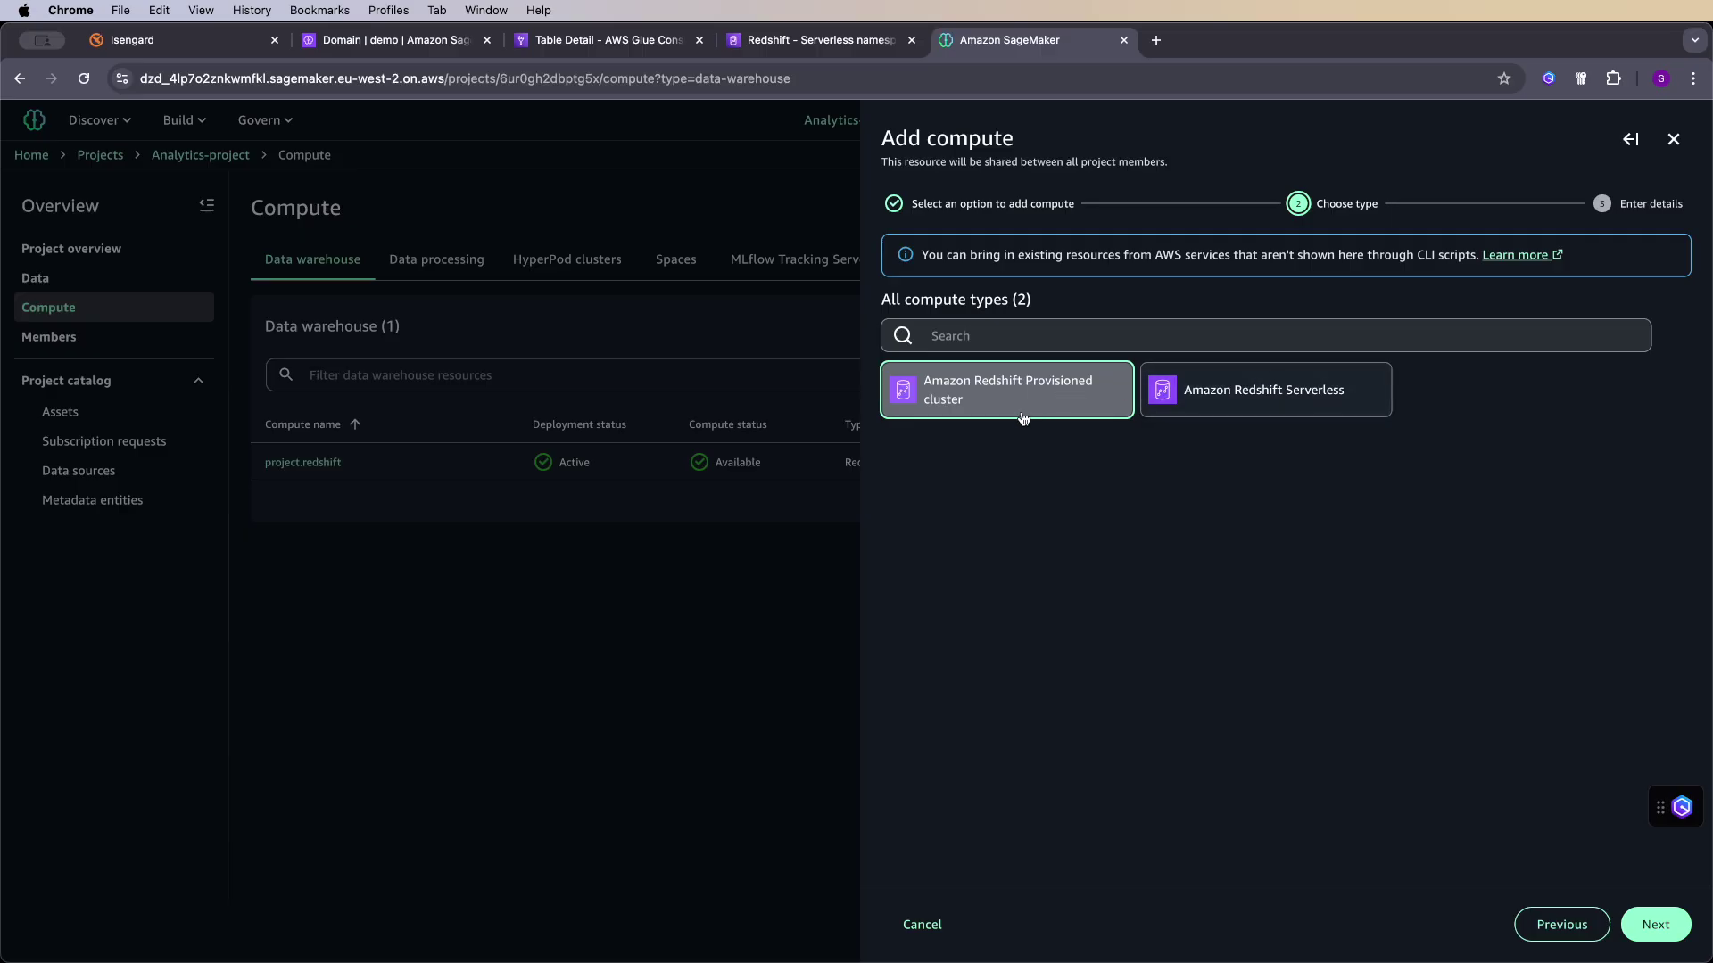
{"action": "left_click", "coordinate": [1210, 403]}
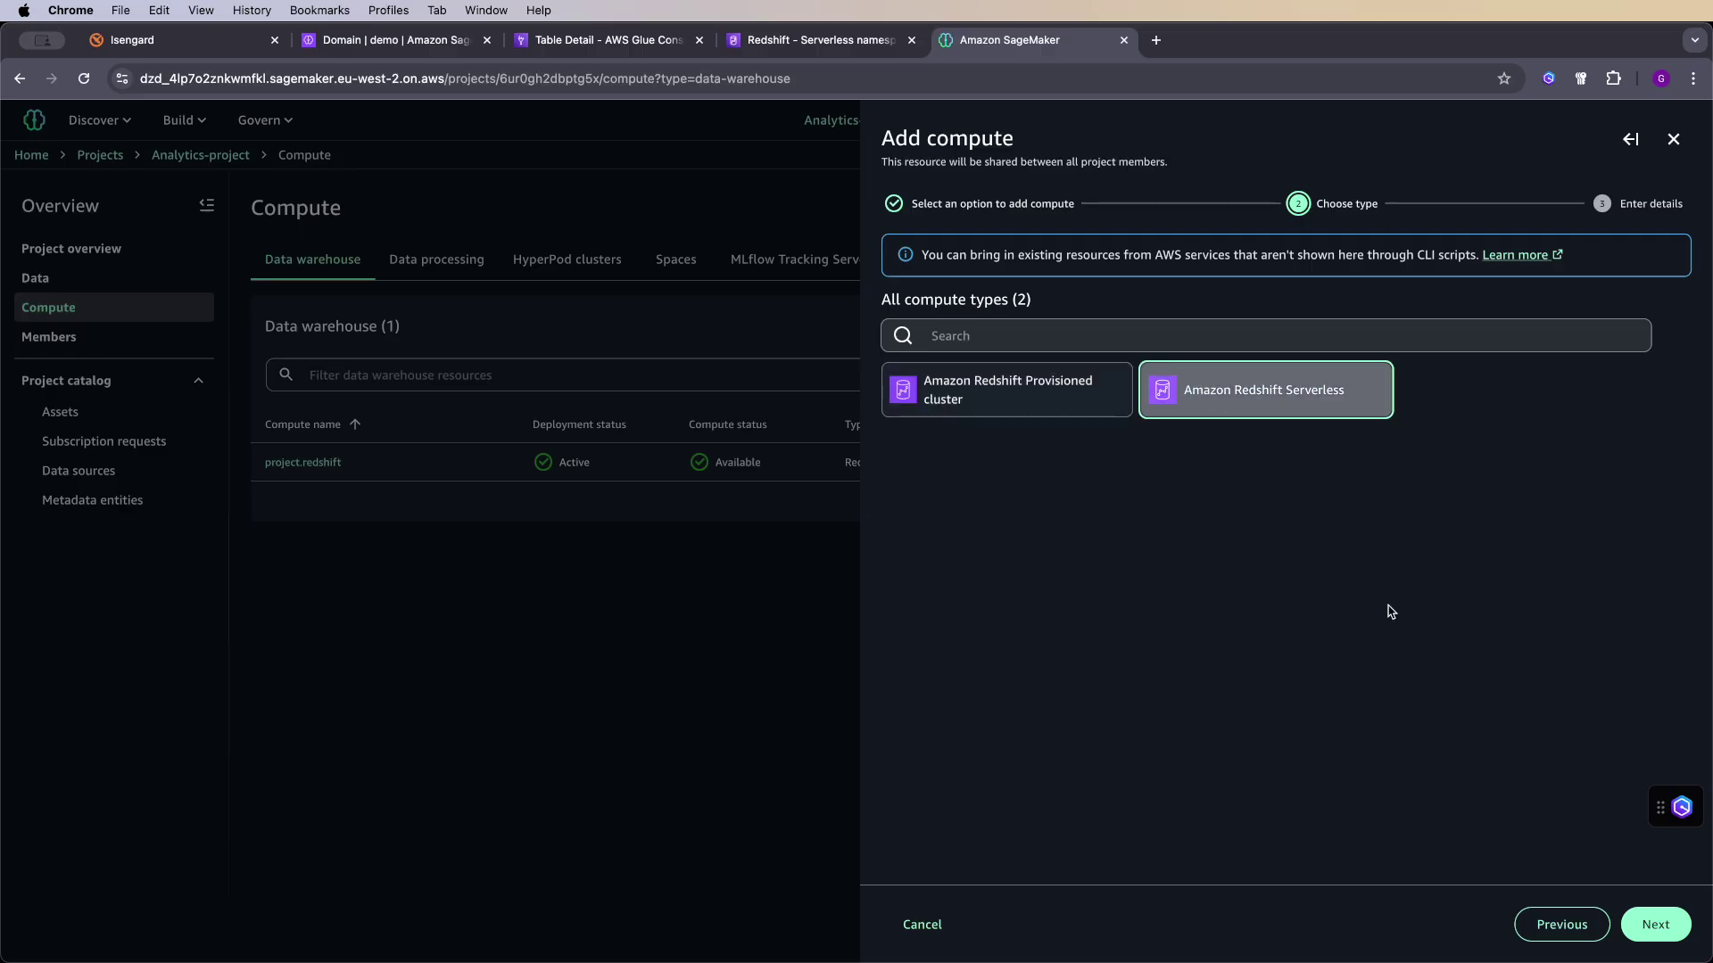
{"action": "left_click", "coordinate": [1658, 926]}
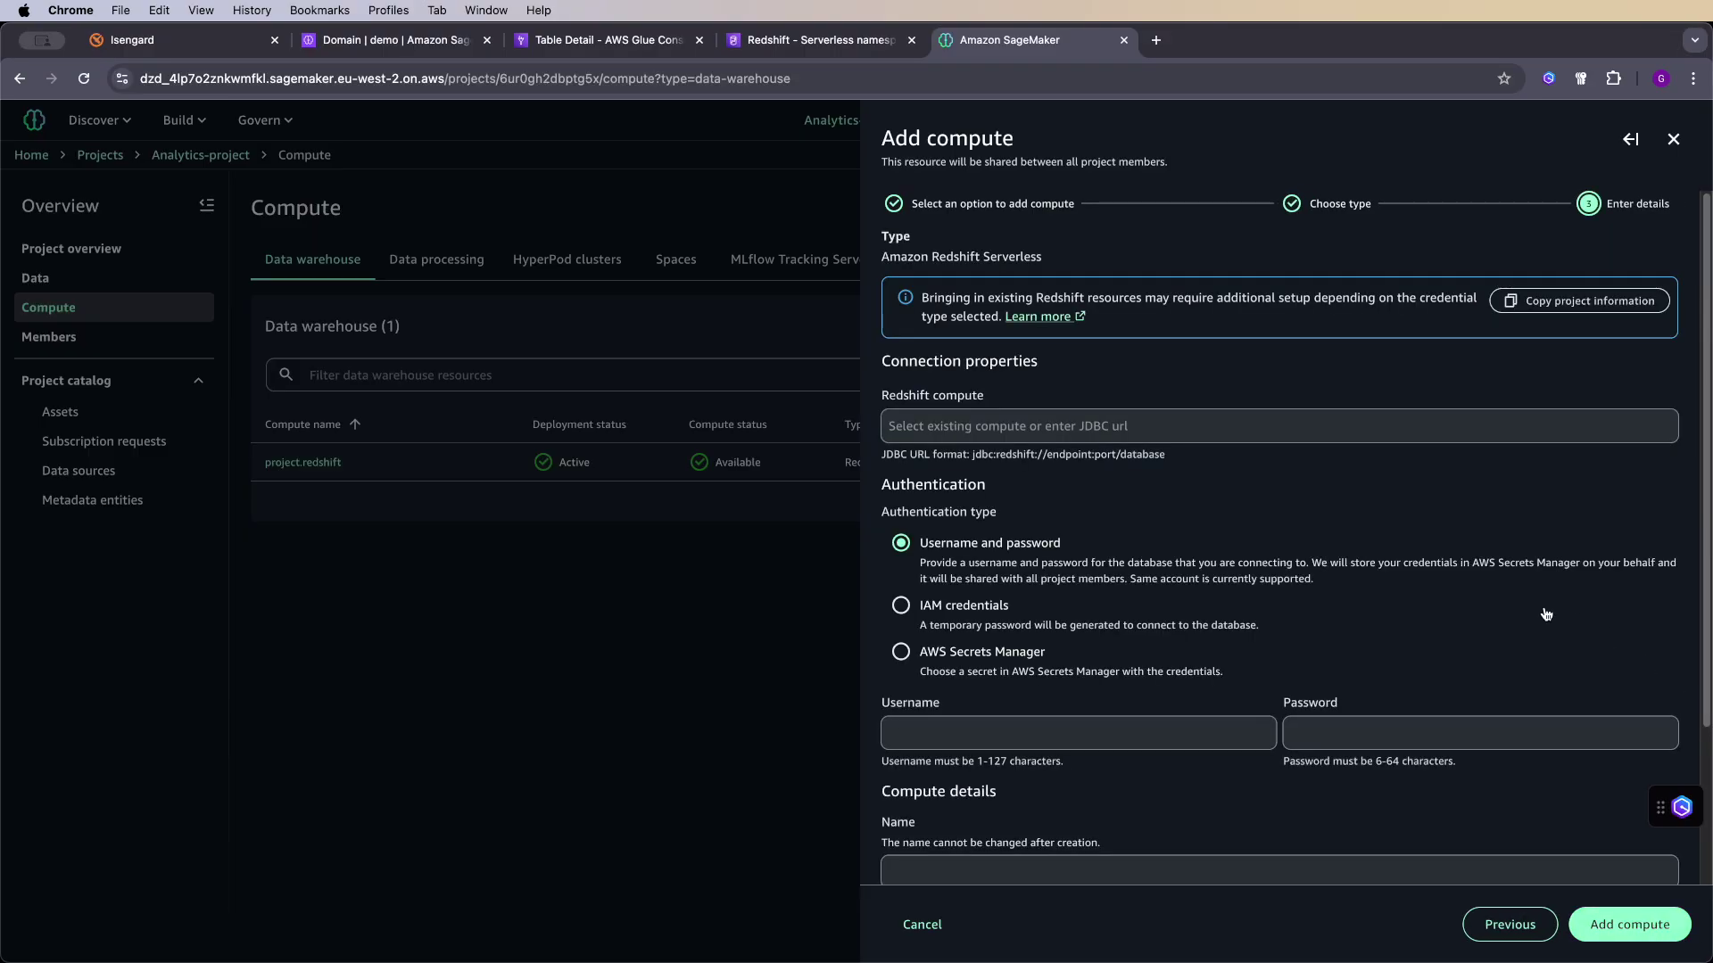
{"action": "left_click", "coordinate": [1057, 416]}
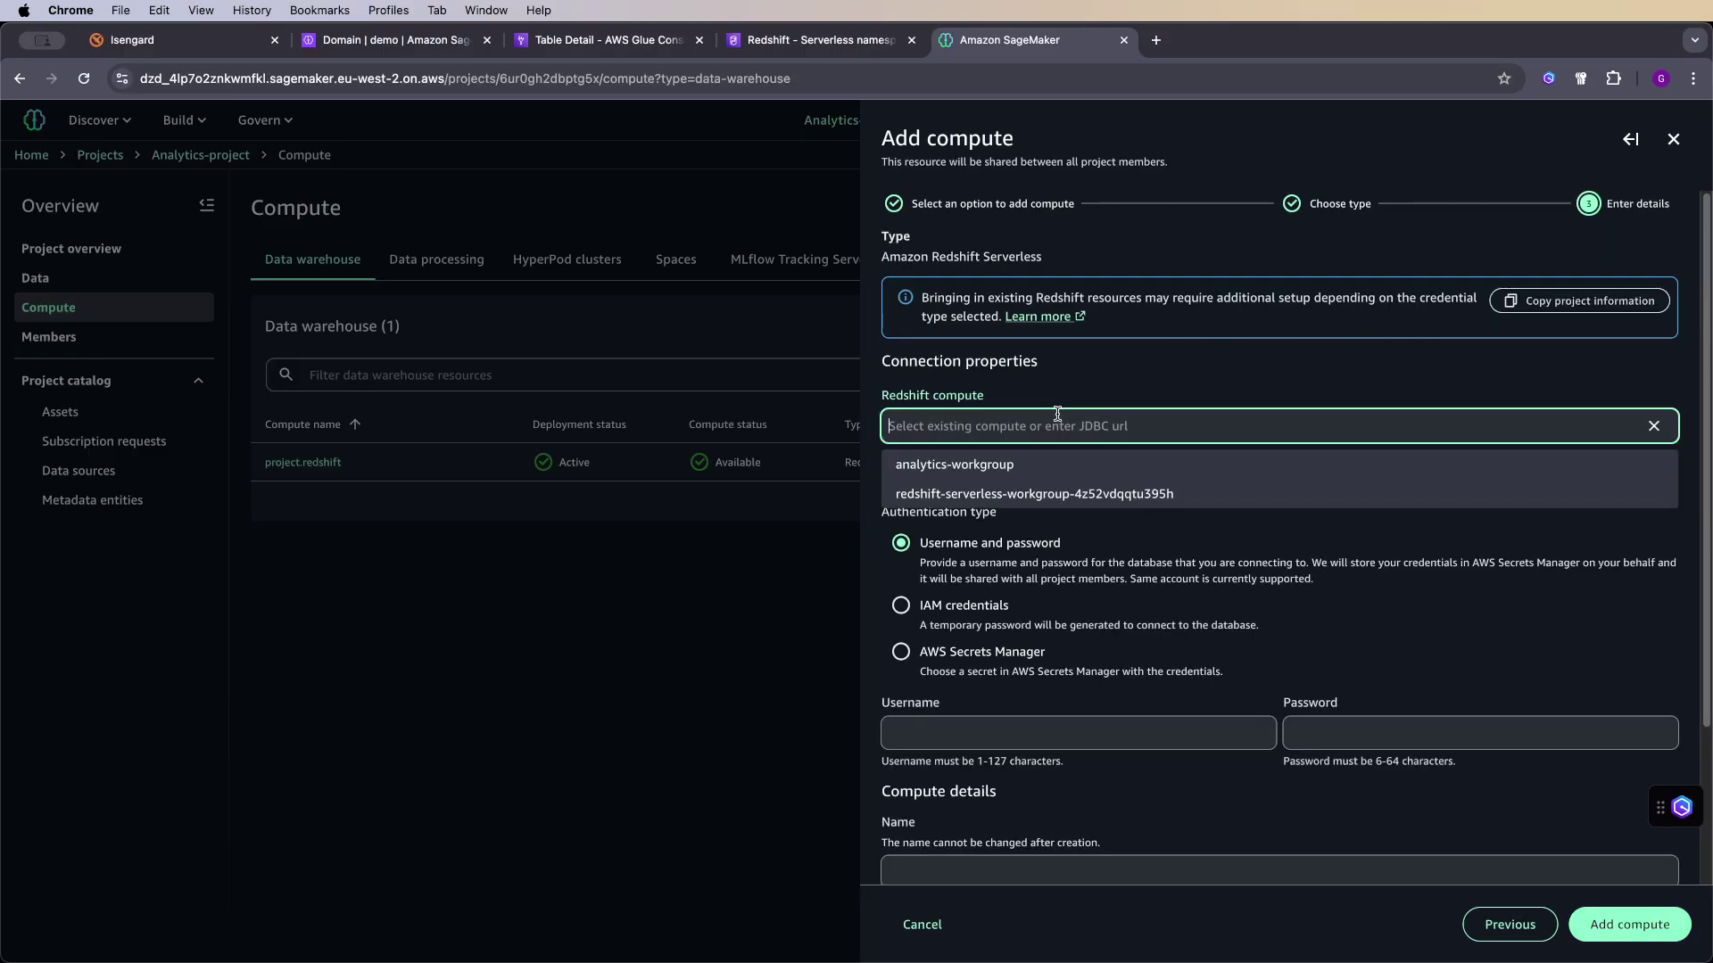
{"action": "left_click", "coordinate": [938, 466]}
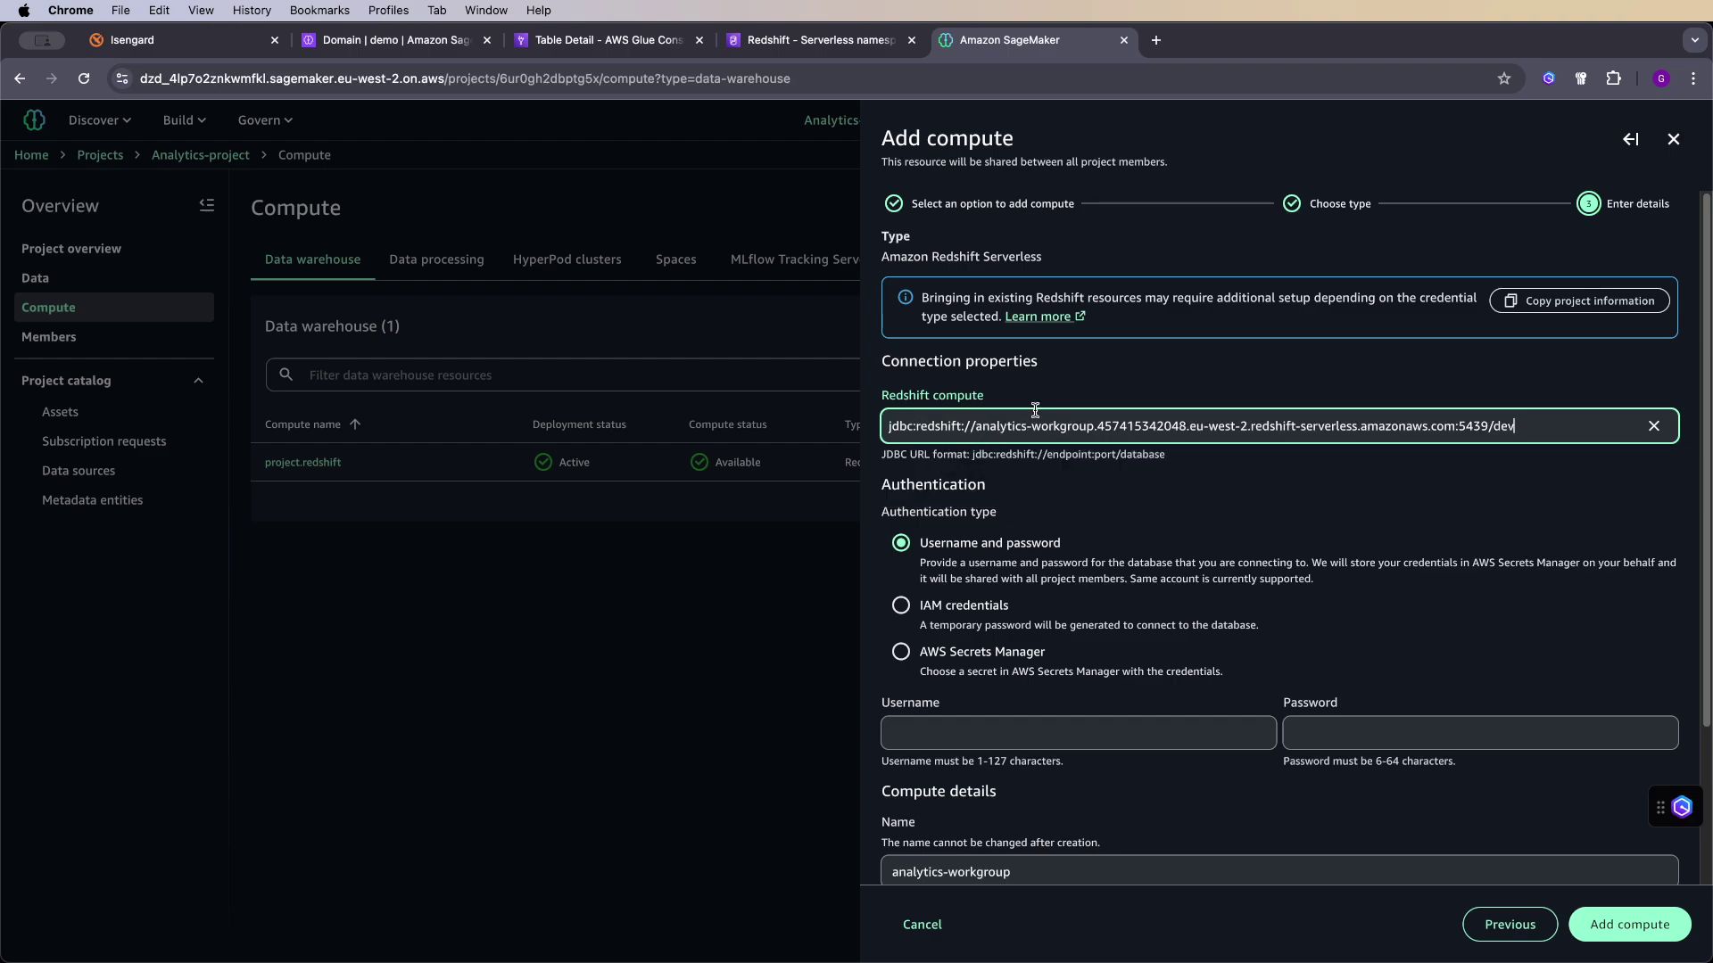
{"action": "left_click", "coordinate": [845, 44]}
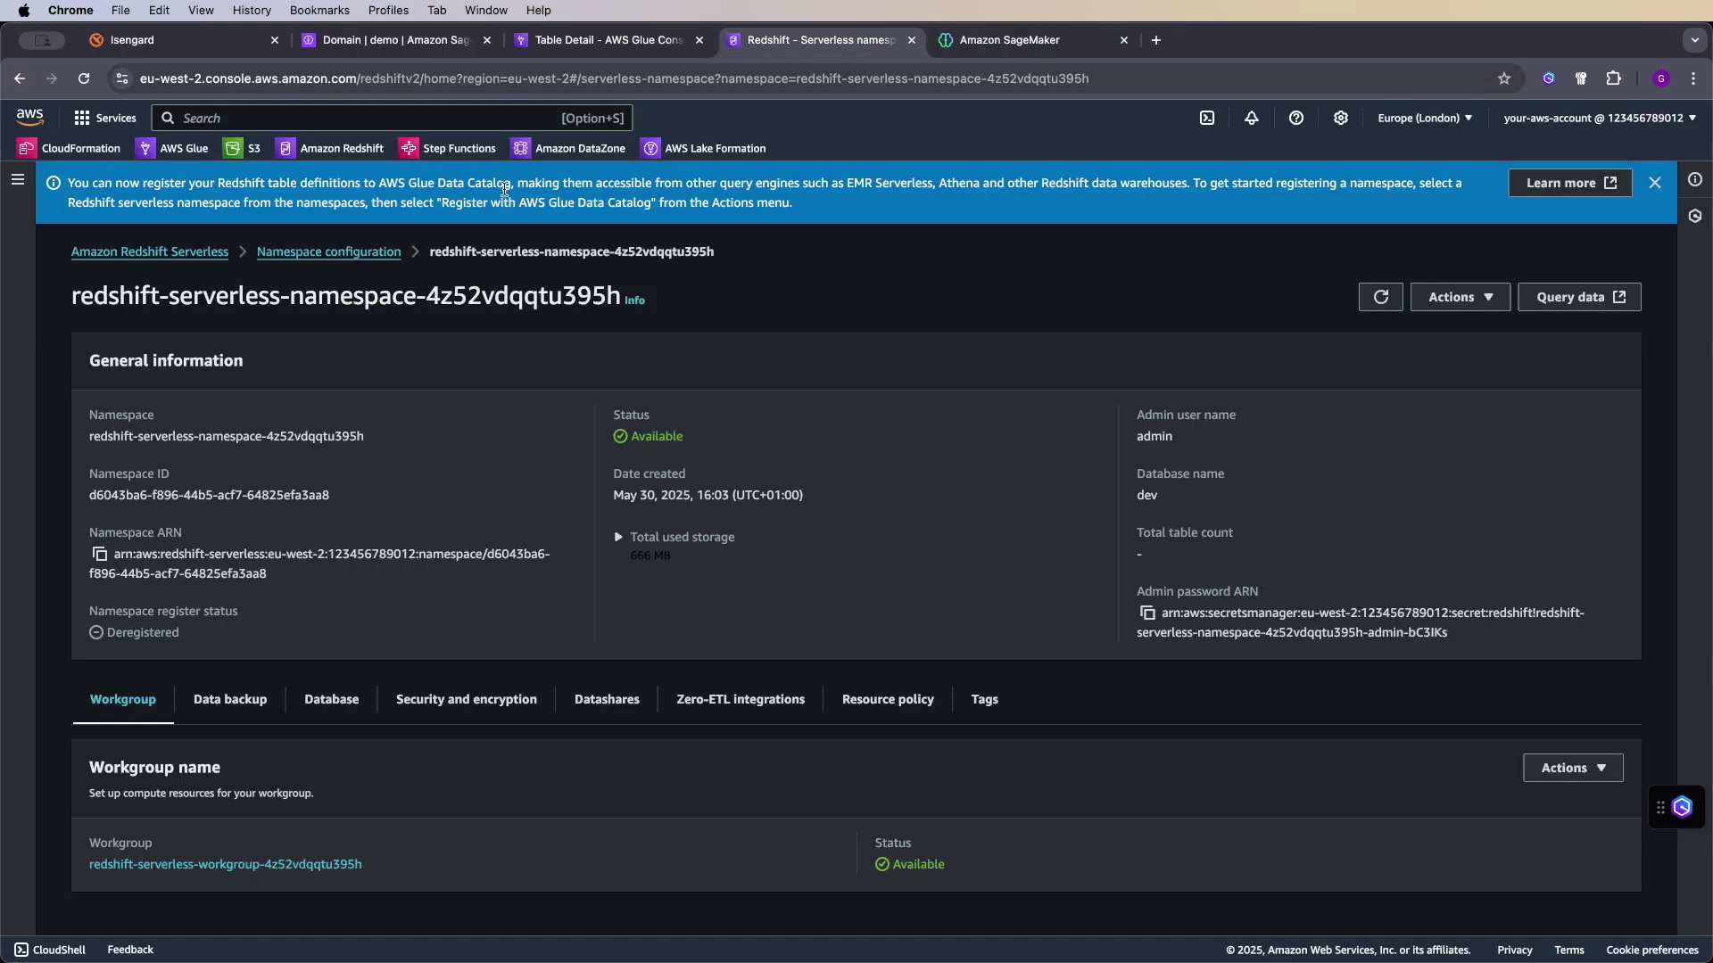
- Go back to the Redshift Serverless dashboard listing both namespaces and workgroups
{"action": "left_click", "coordinate": [196, 251]}
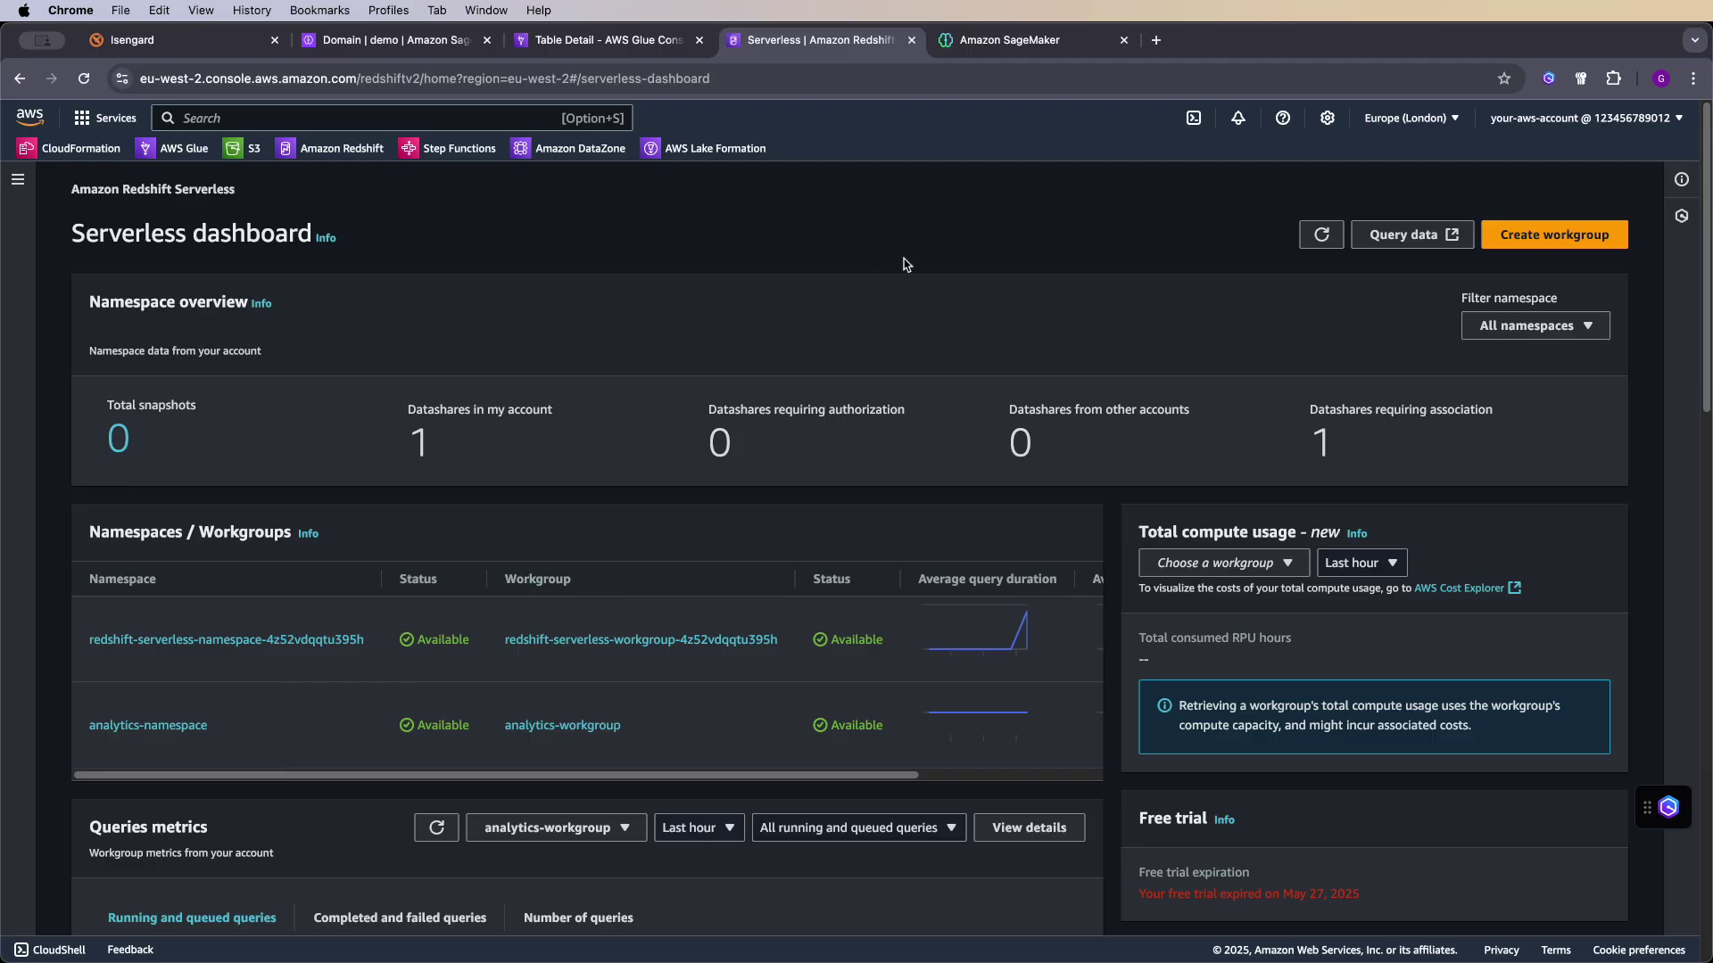
- Finish adding analytics-workgroup as project compute with the admin username and the pasted password
{"action": "left_click", "coordinate": [996, 42]}
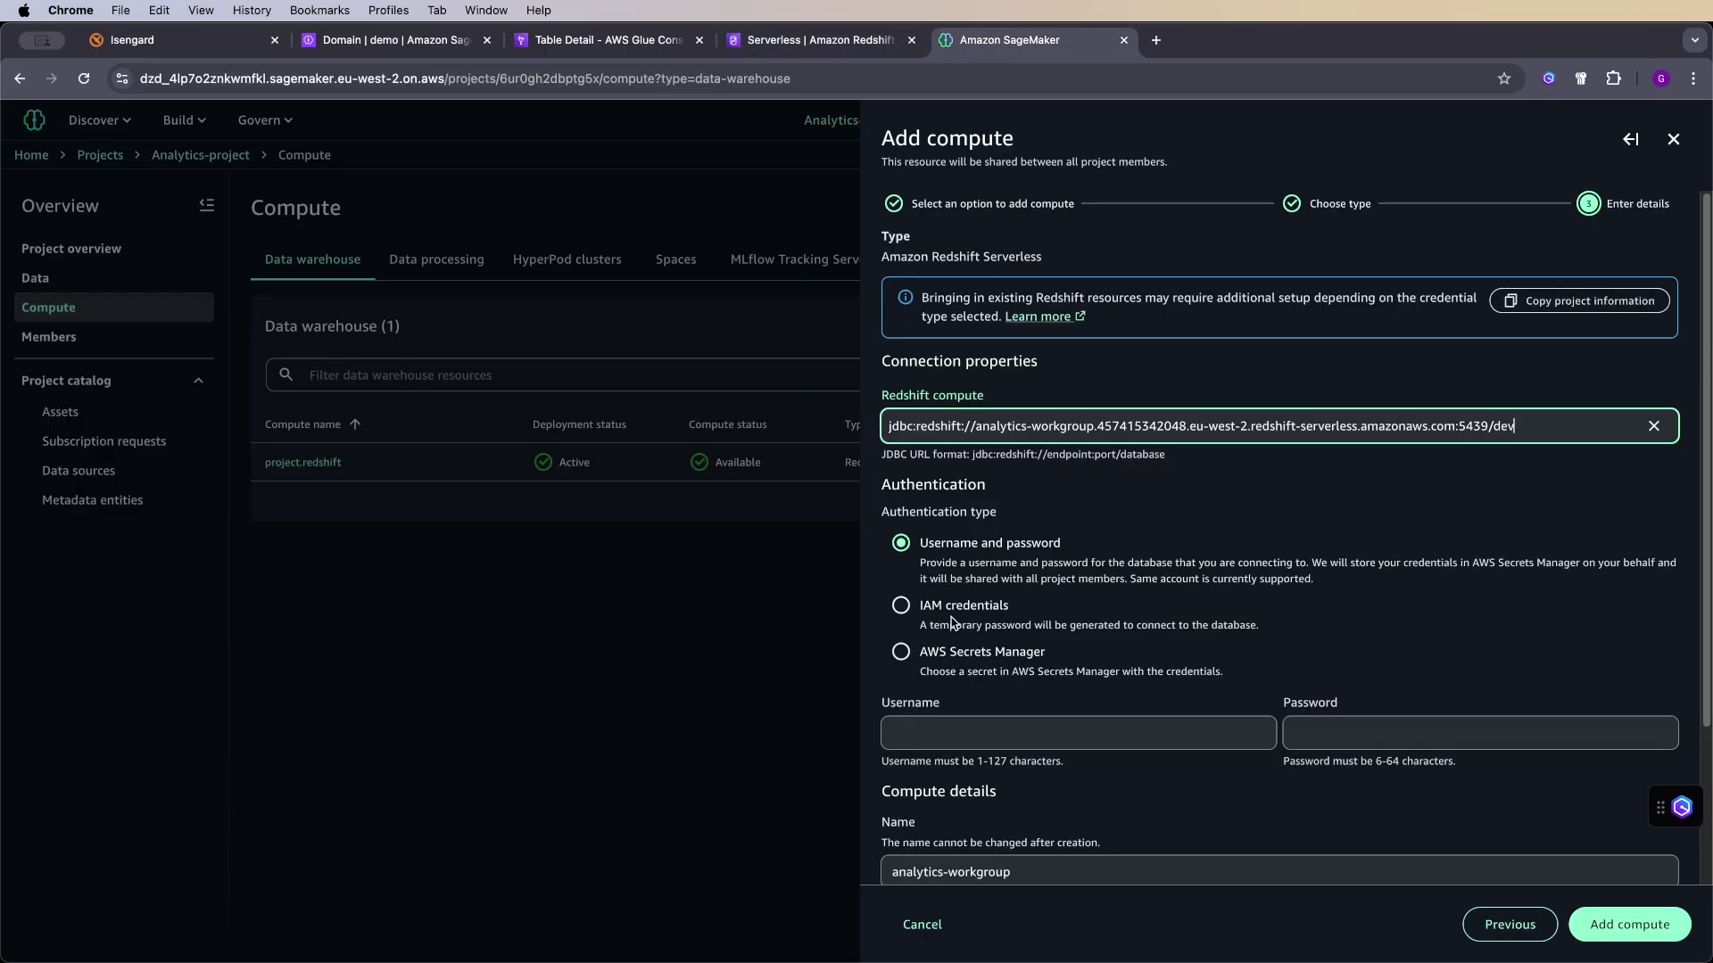
{"action": "left_click", "coordinate": [947, 727]}
{"action": "type", "text": "admin"}
{"action": "key", "text": "Tab"}
{"action": "key", "text": "super+v"}
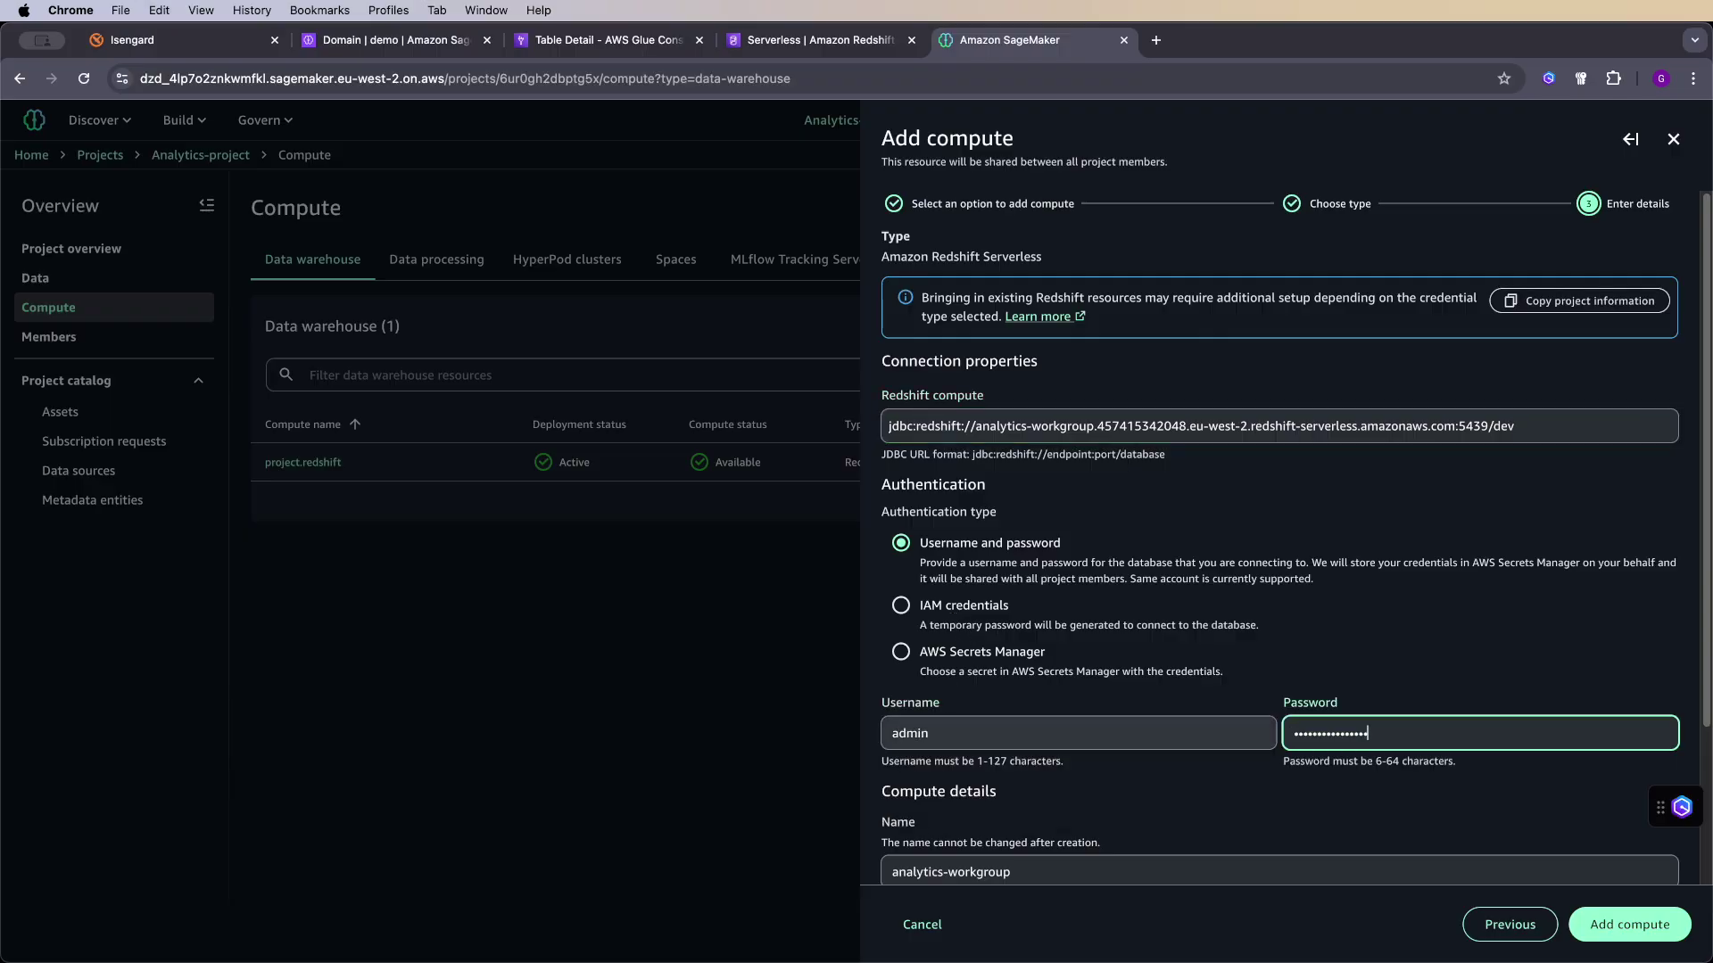
{"action": "scroll", "coordinate": [1026, 796], "scroll_direction": "down", "scroll_amount": 1}
{"action": "scroll", "coordinate": [1026, 796], "scroll_direction": "down", "scroll_amount": 3}
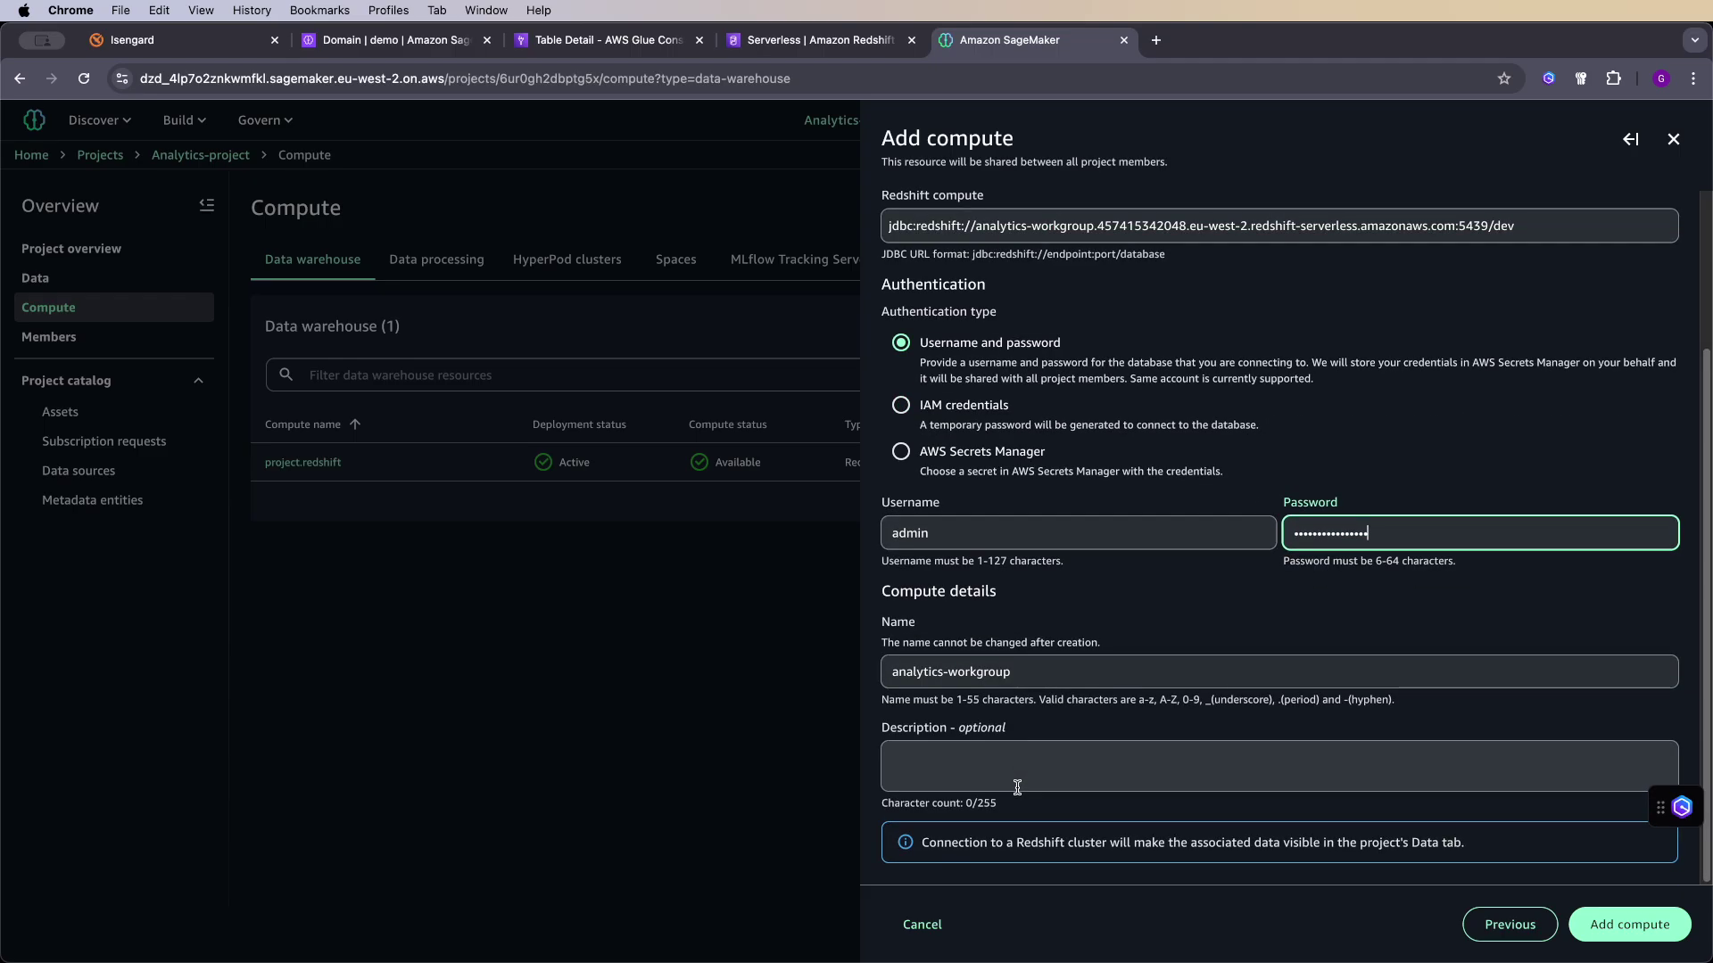
{"action": "left_click", "coordinate": [1610, 921]}
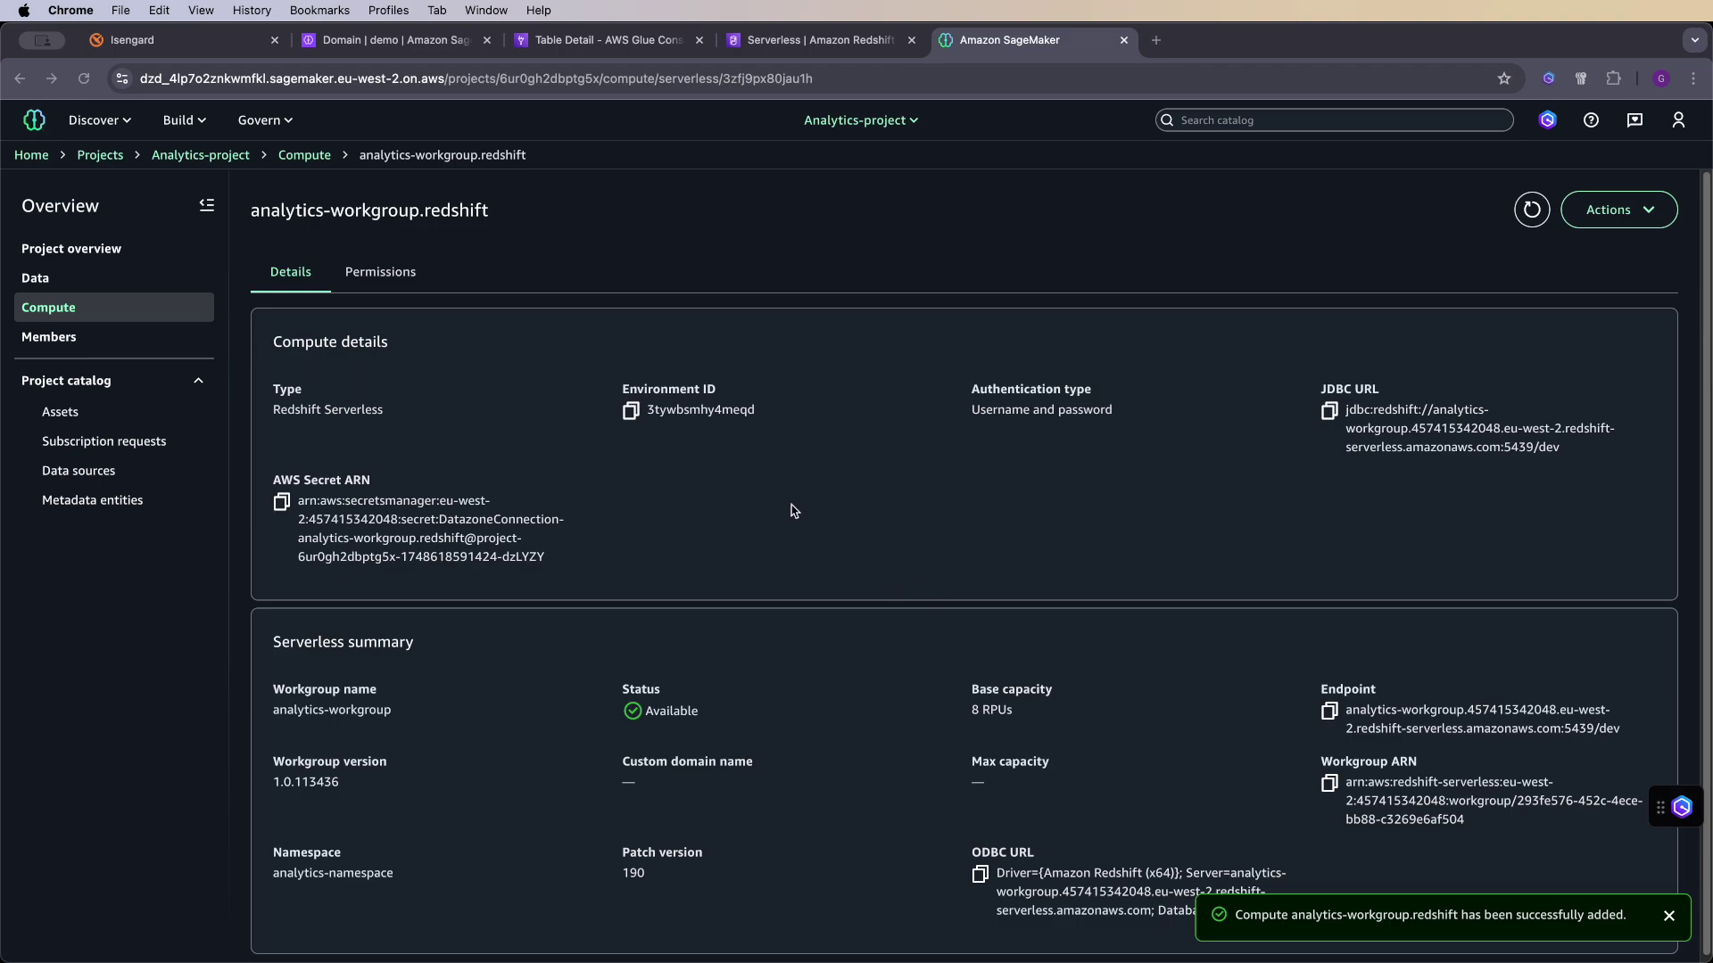
- Return from the Compute list to the Query Editor, which now lists analytics-workgroup.redshift
{"action": "scroll", "coordinate": [794, 510], "scroll_direction": "down", "scroll_amount": 1}
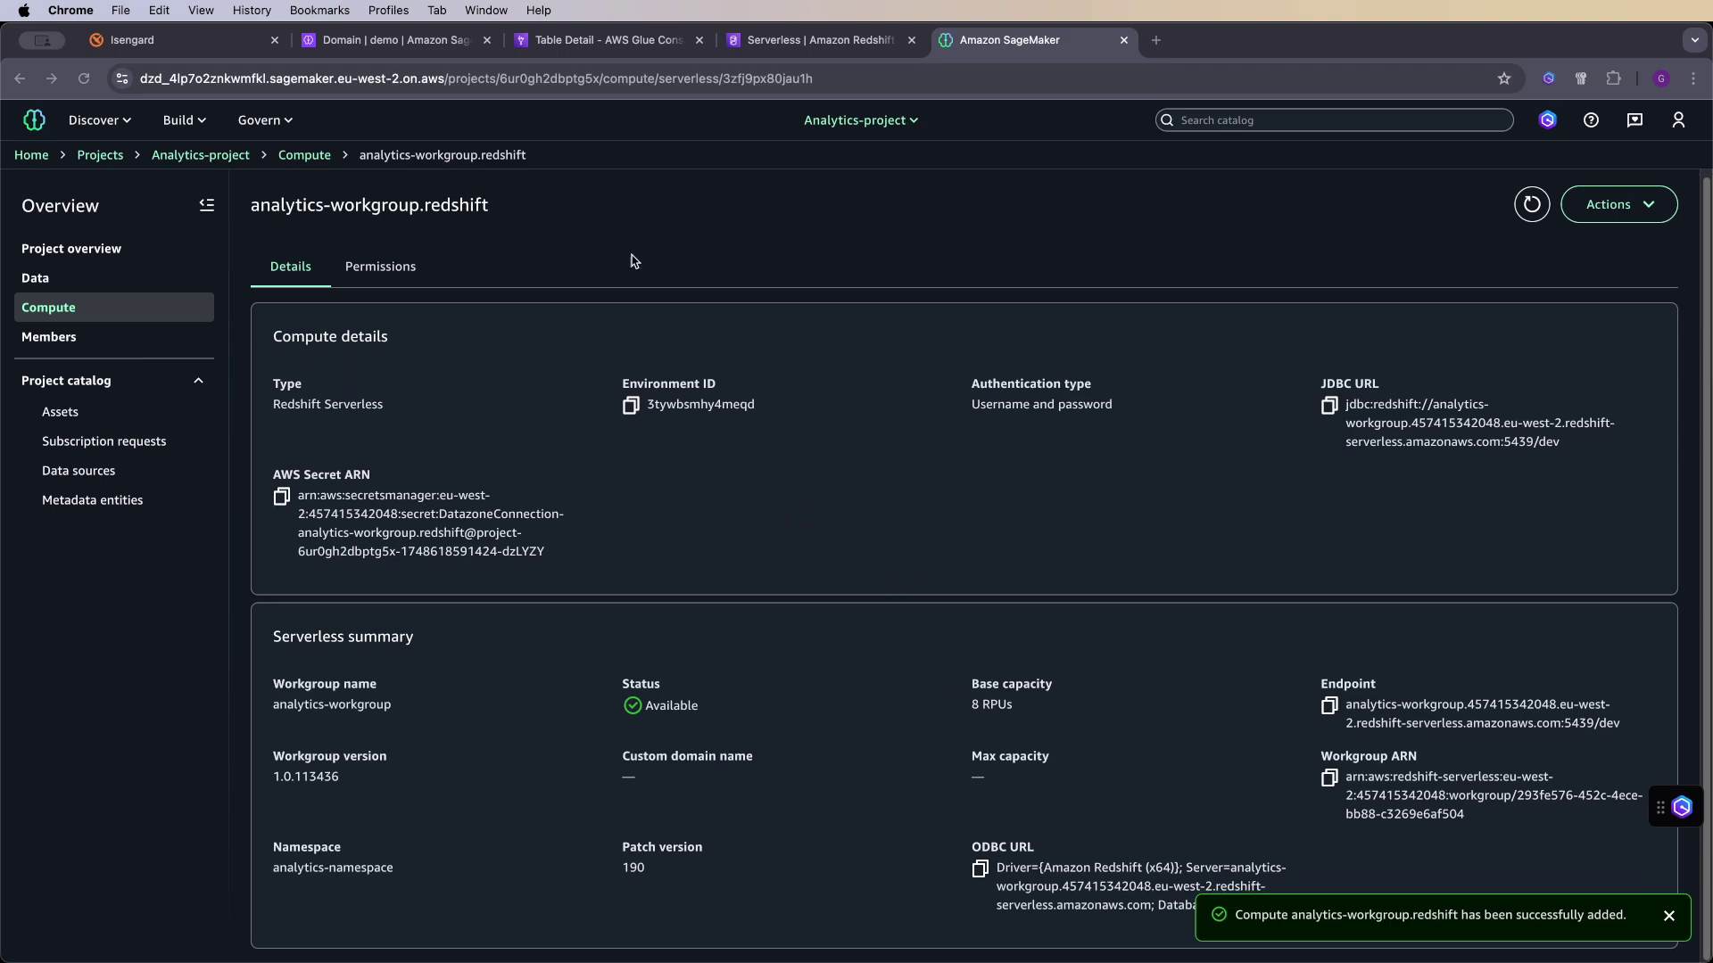
{"action": "left_click", "coordinate": [304, 155]}
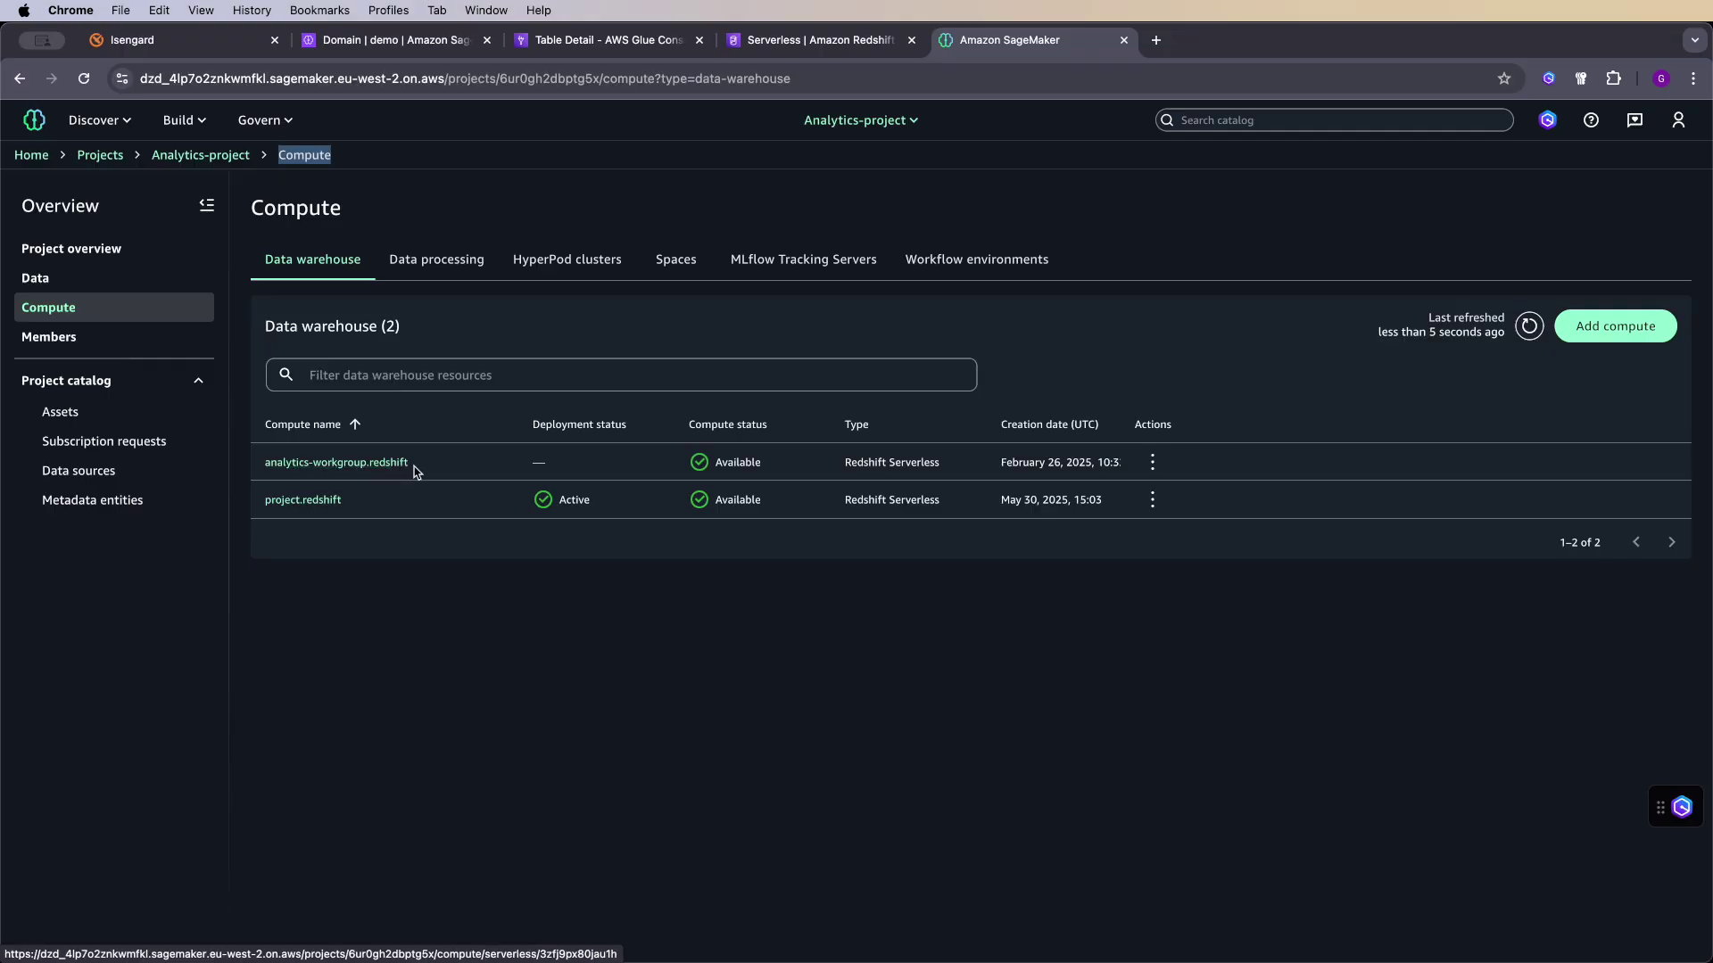
{"action": "left_click", "coordinate": [190, 123]}
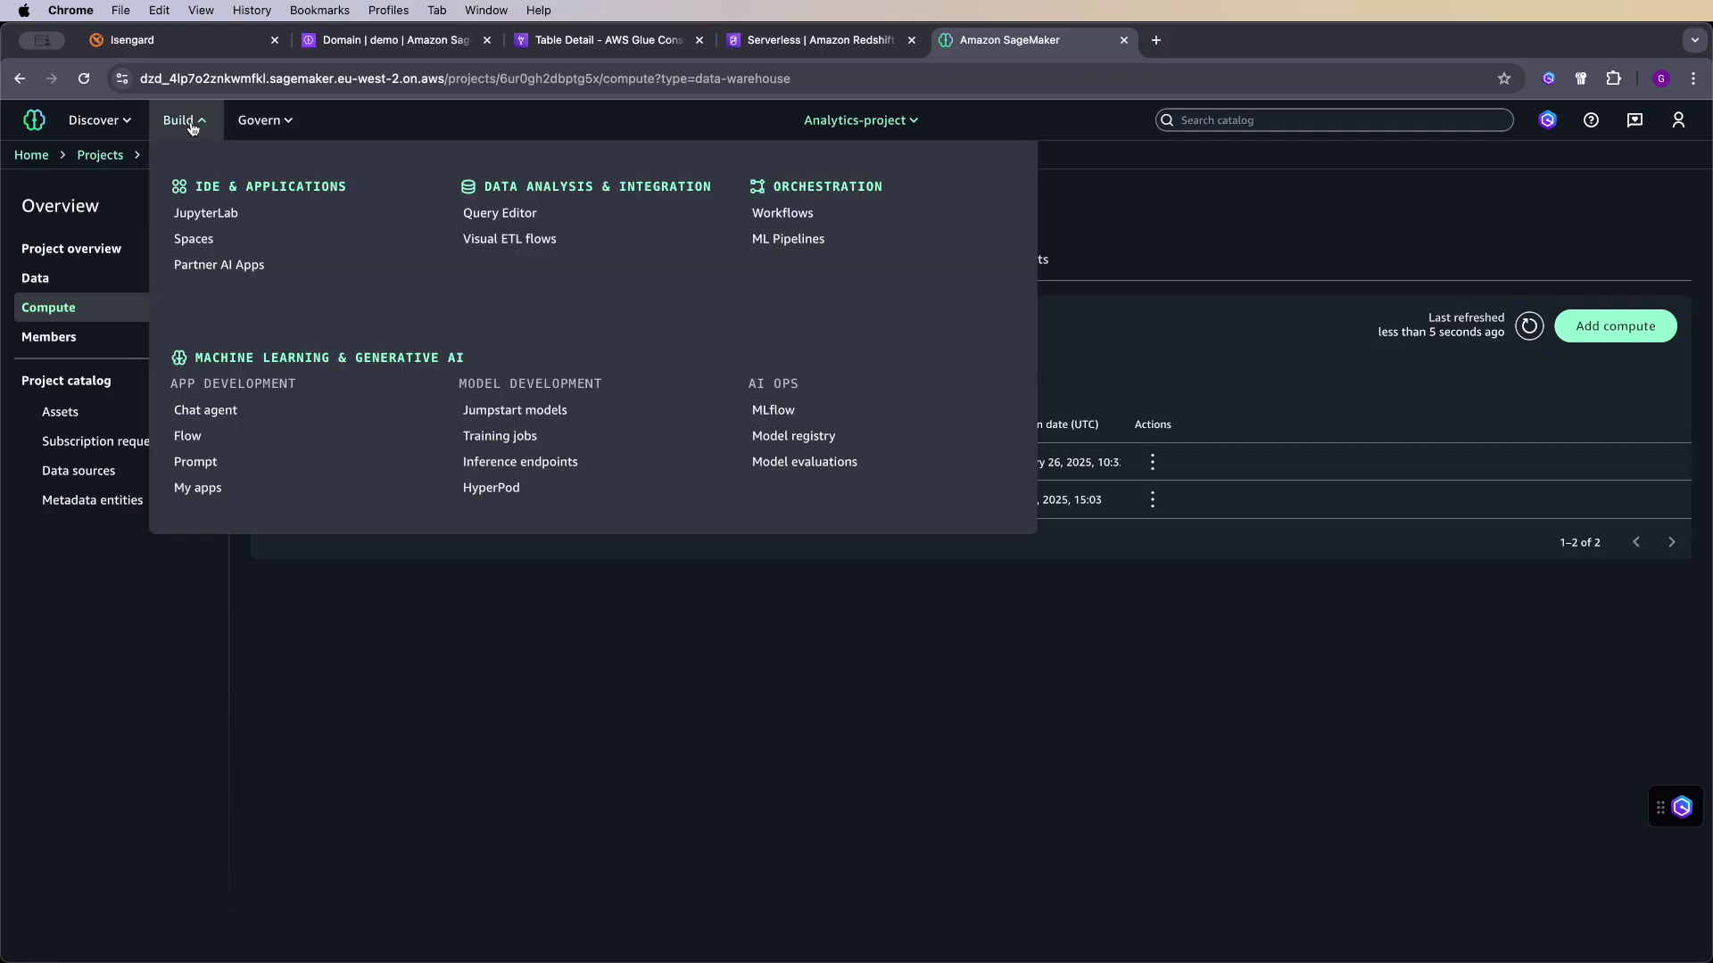
{"action": "left_click", "coordinate": [496, 213]}
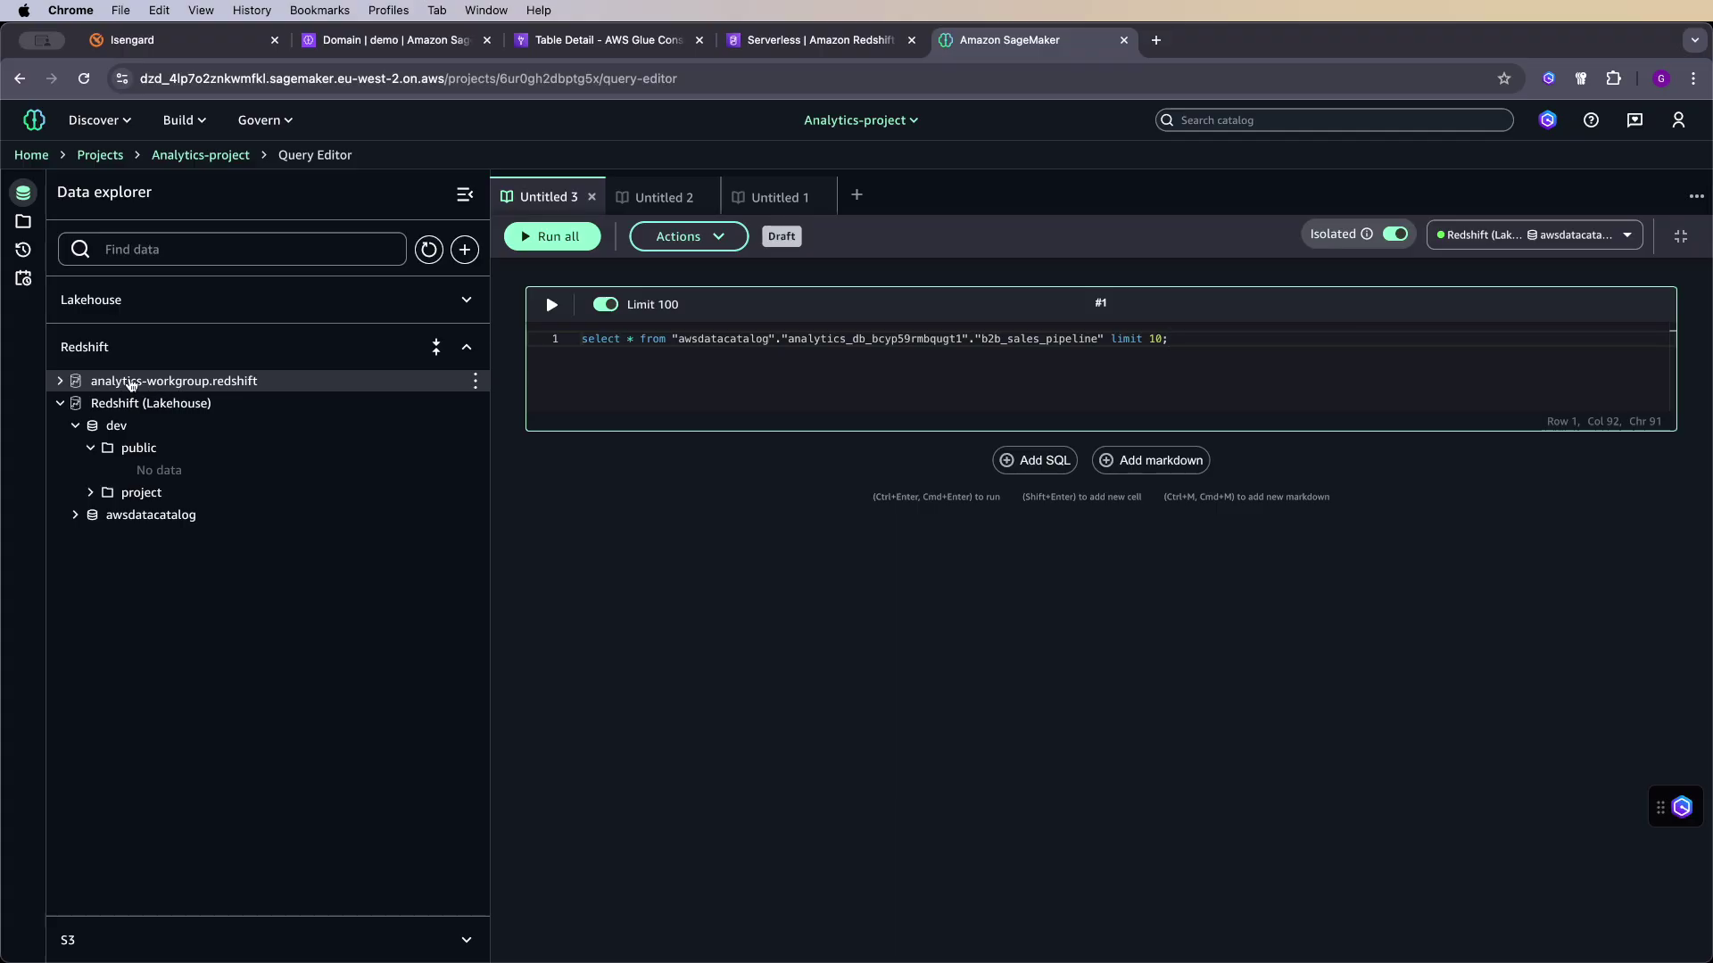
- Expand analytics-workgroup.redshift > dev > public to list its eight tables
{"action": "left_click", "coordinate": [61, 405]}
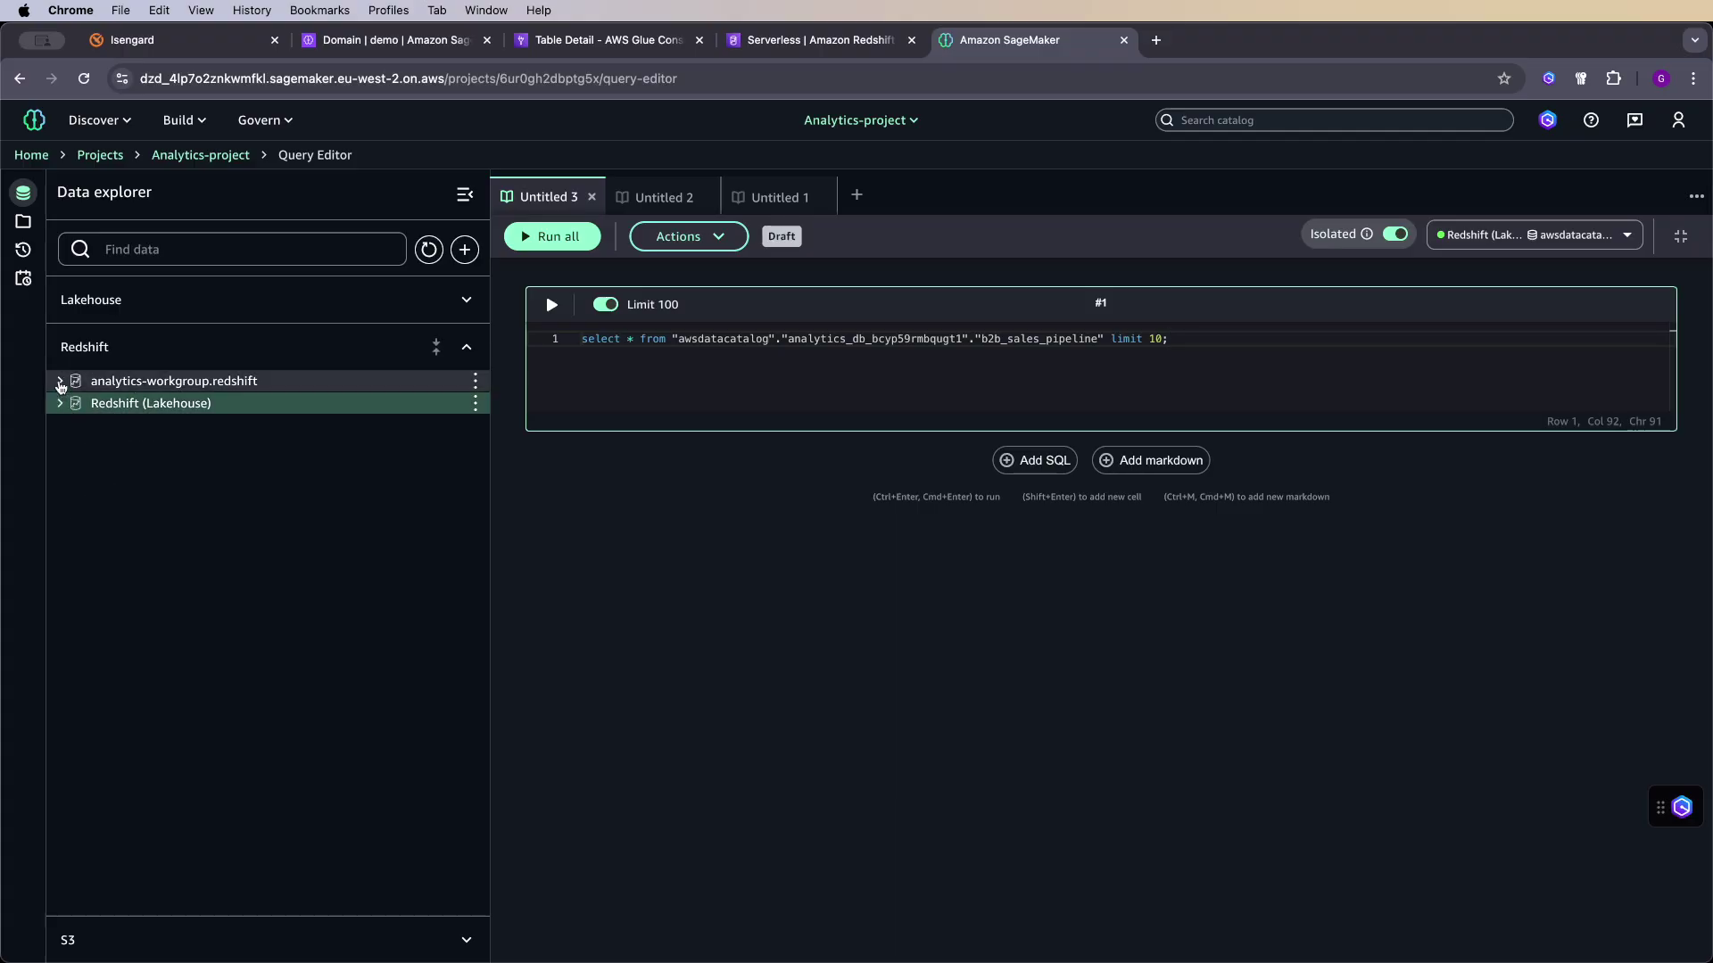
{"action": "left_click", "coordinate": [60, 381]}
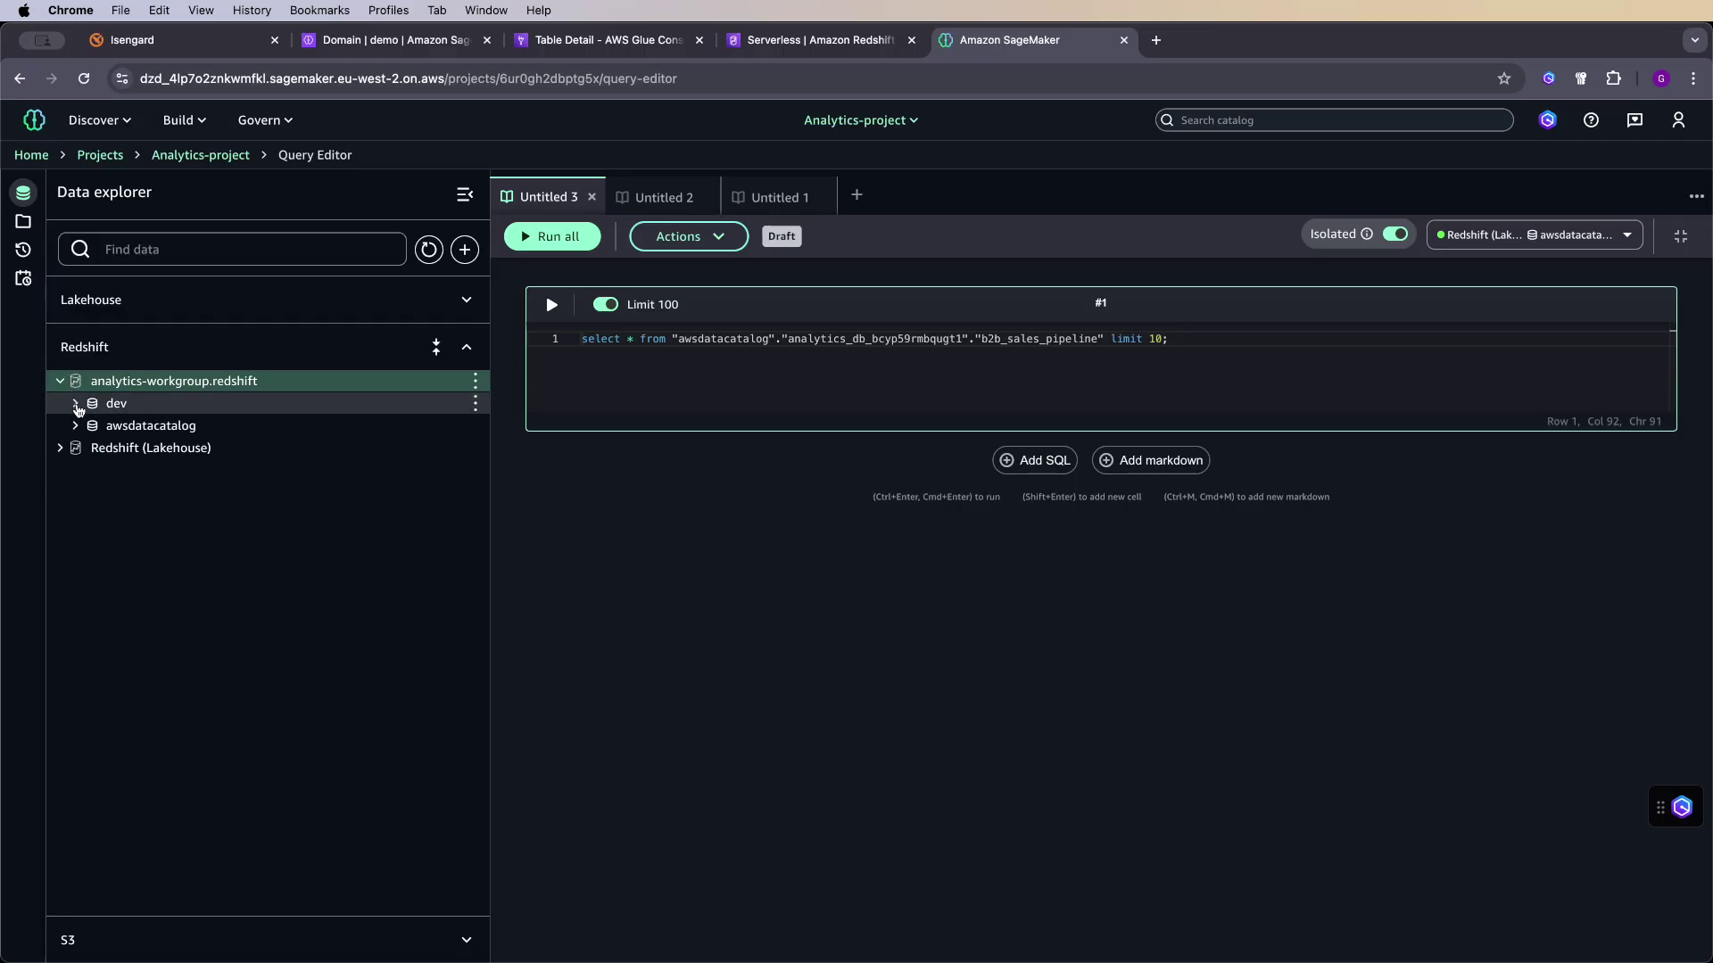
{"action": "left_click", "coordinate": [76, 404]}
{"action": "left_click", "coordinate": [90, 425]}
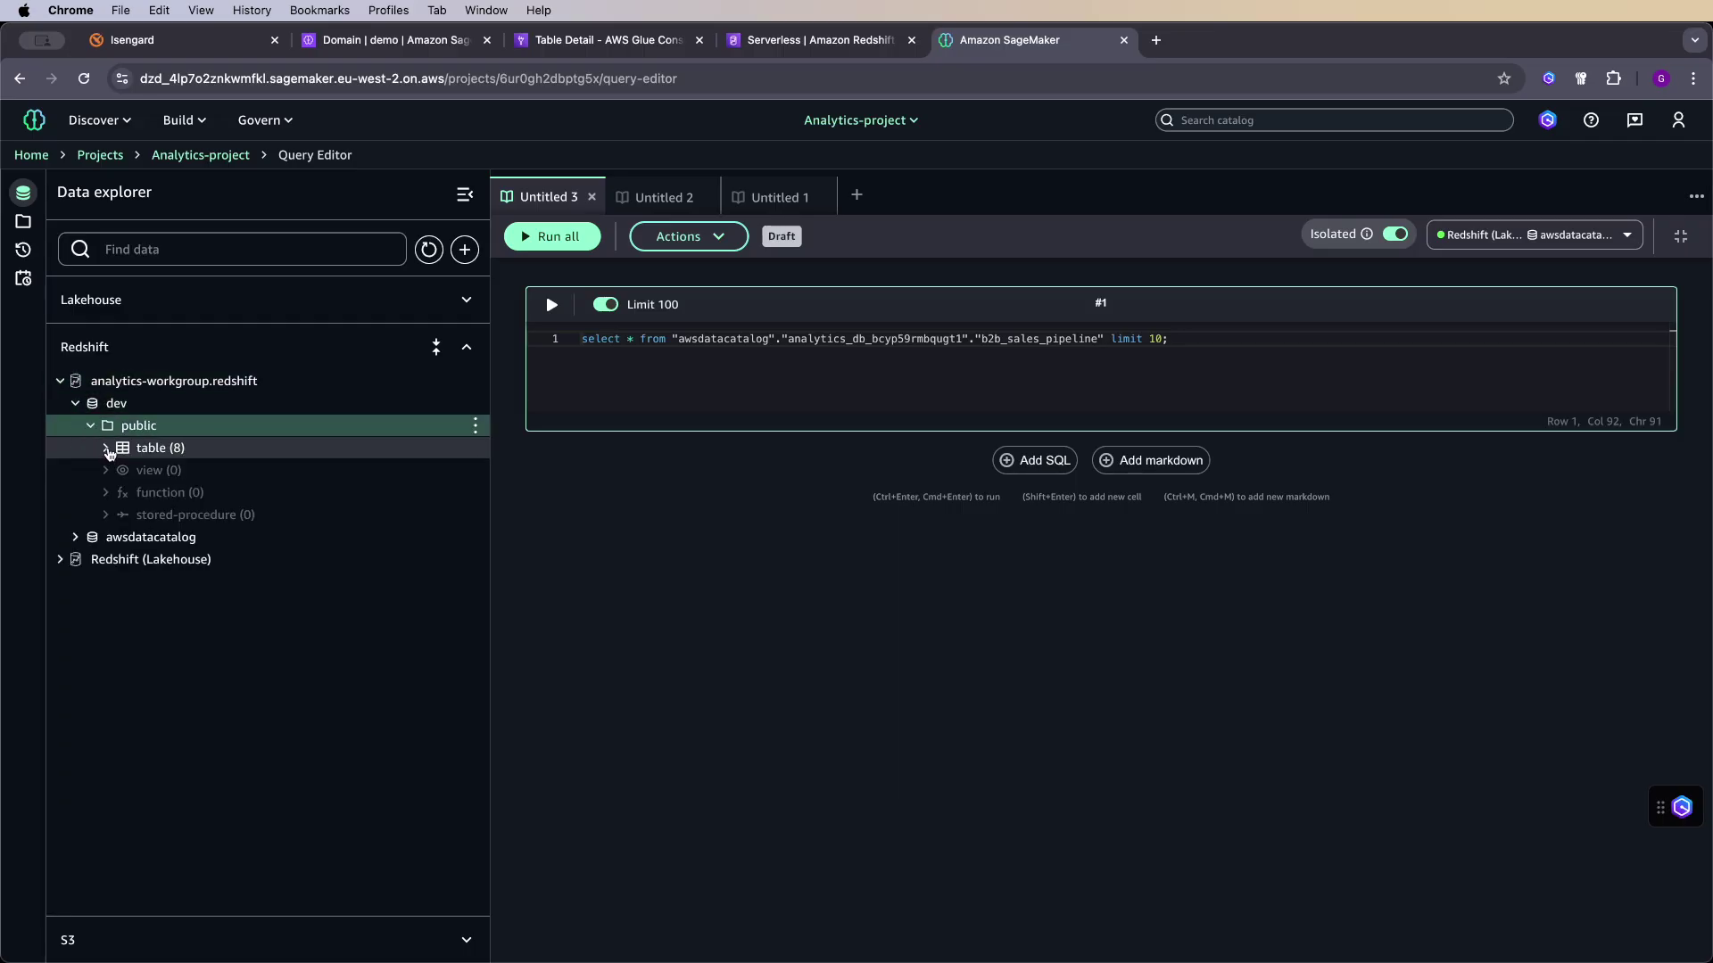
{"action": "left_click", "coordinate": [106, 449]}
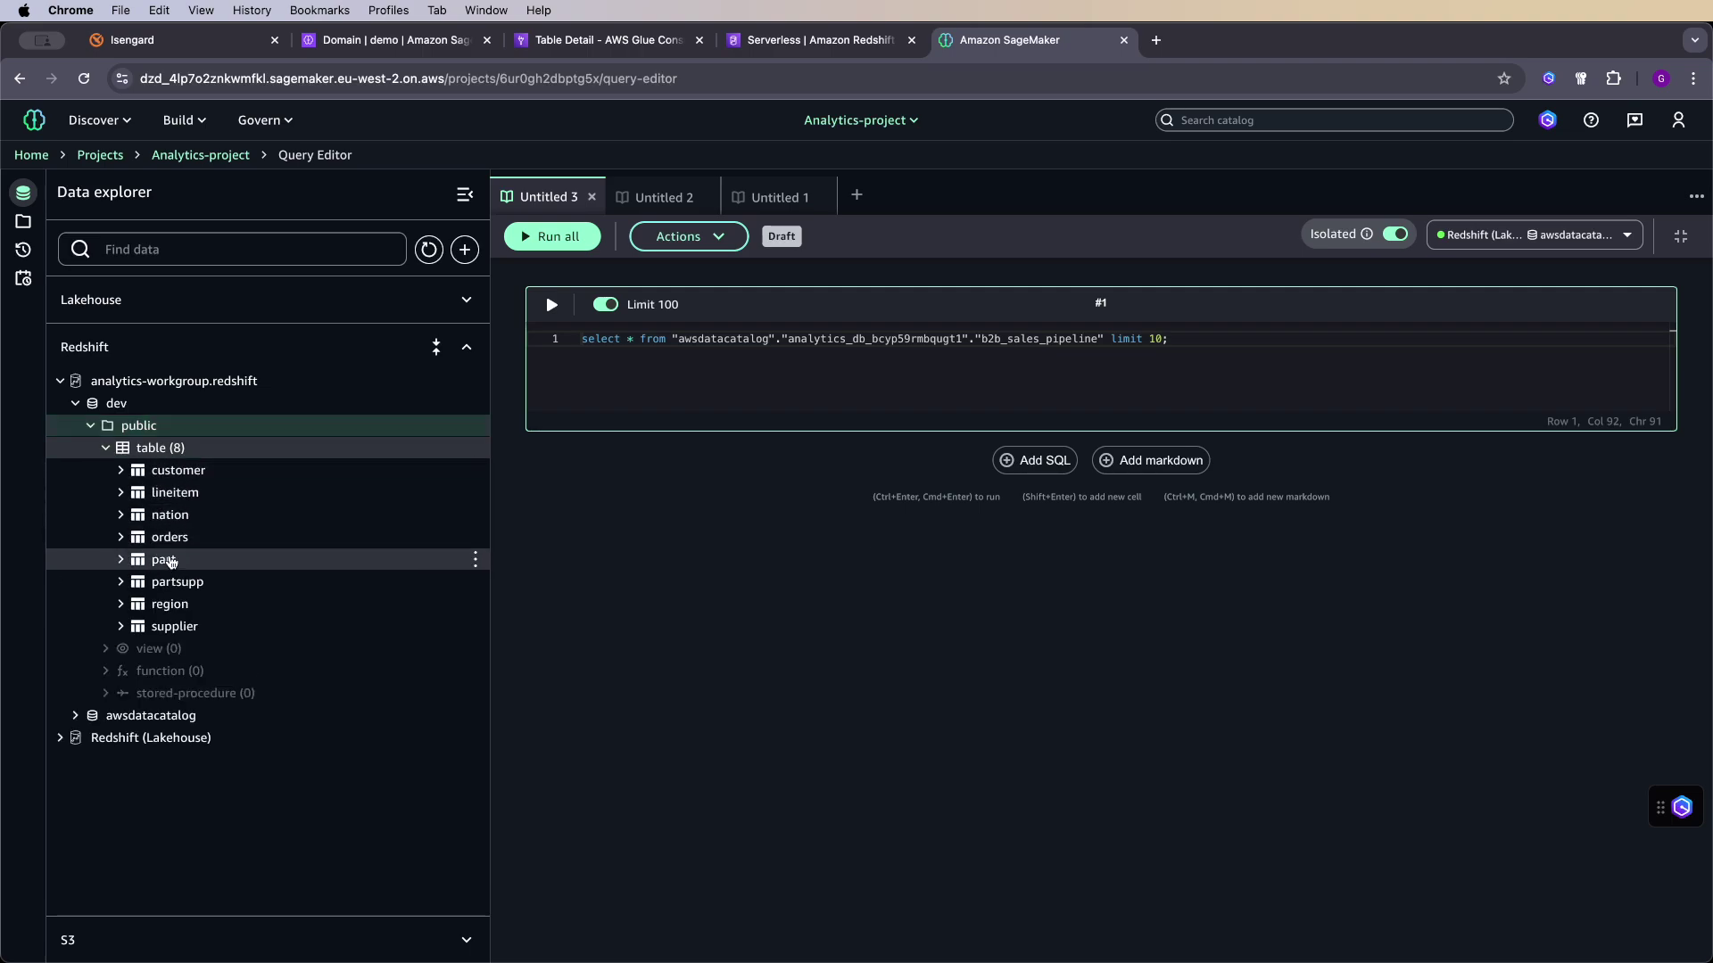
- Query the customer table with Redshift in a new tab, returning its first 10 rows
{"action": "left_click", "coordinate": [476, 470]}
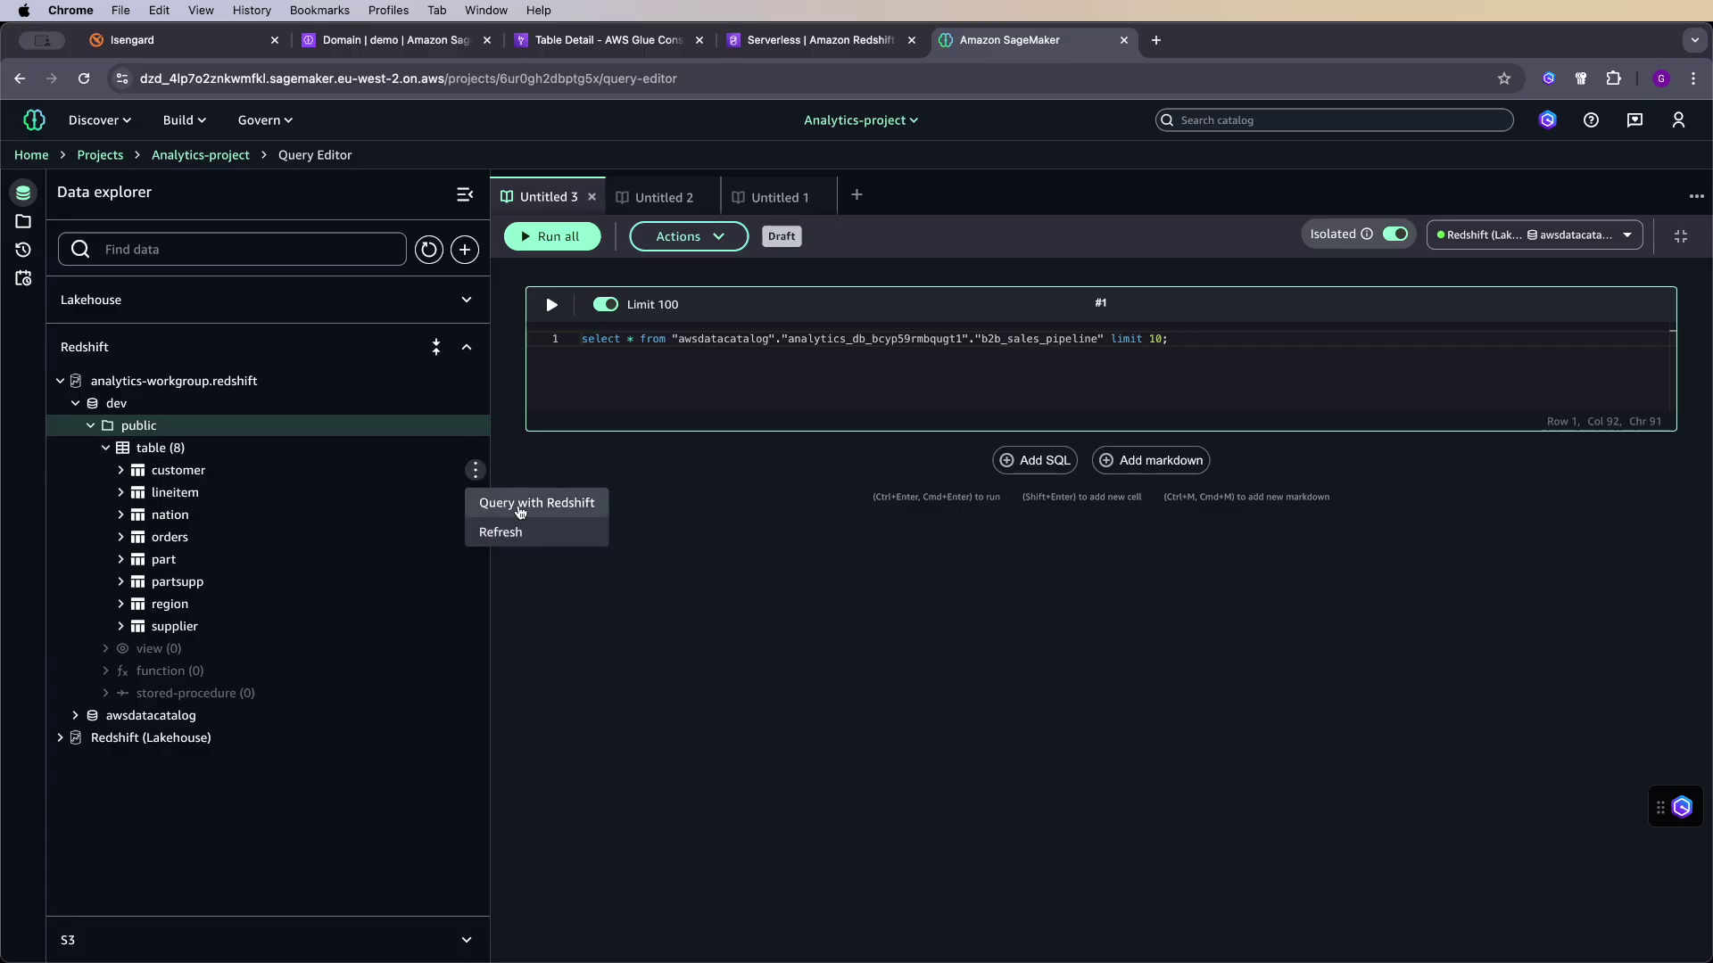
{"action": "left_click", "coordinate": [519, 505]}
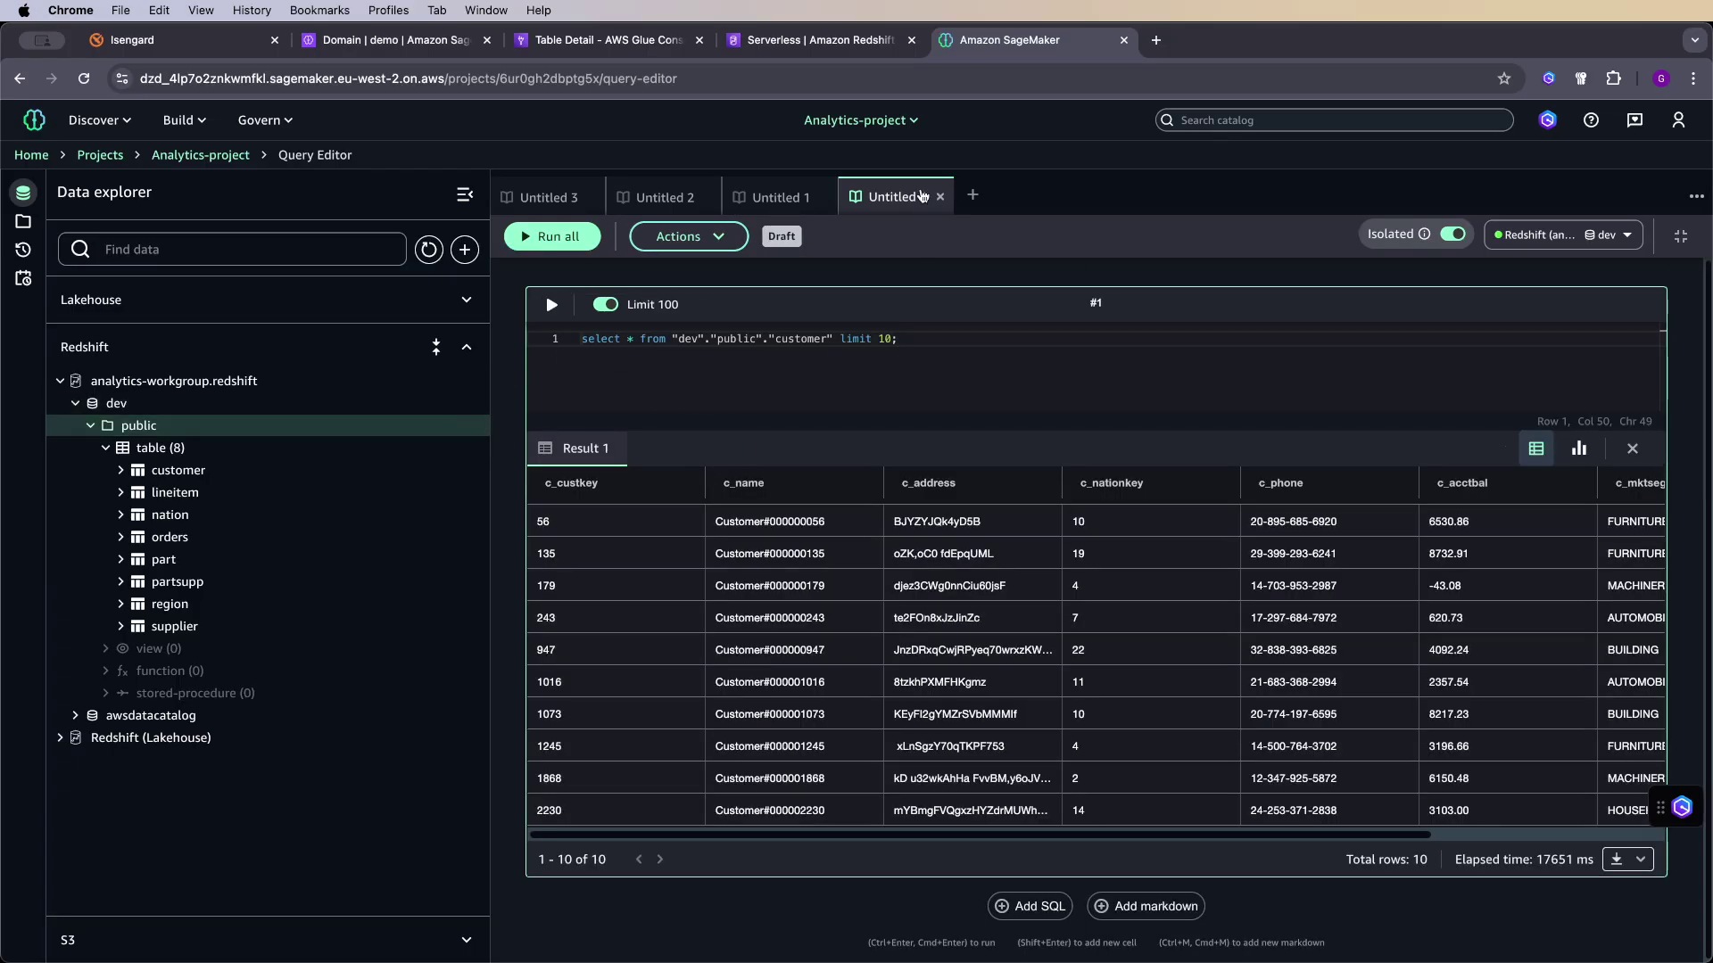
{"action": "left_click", "coordinate": [473, 470]}
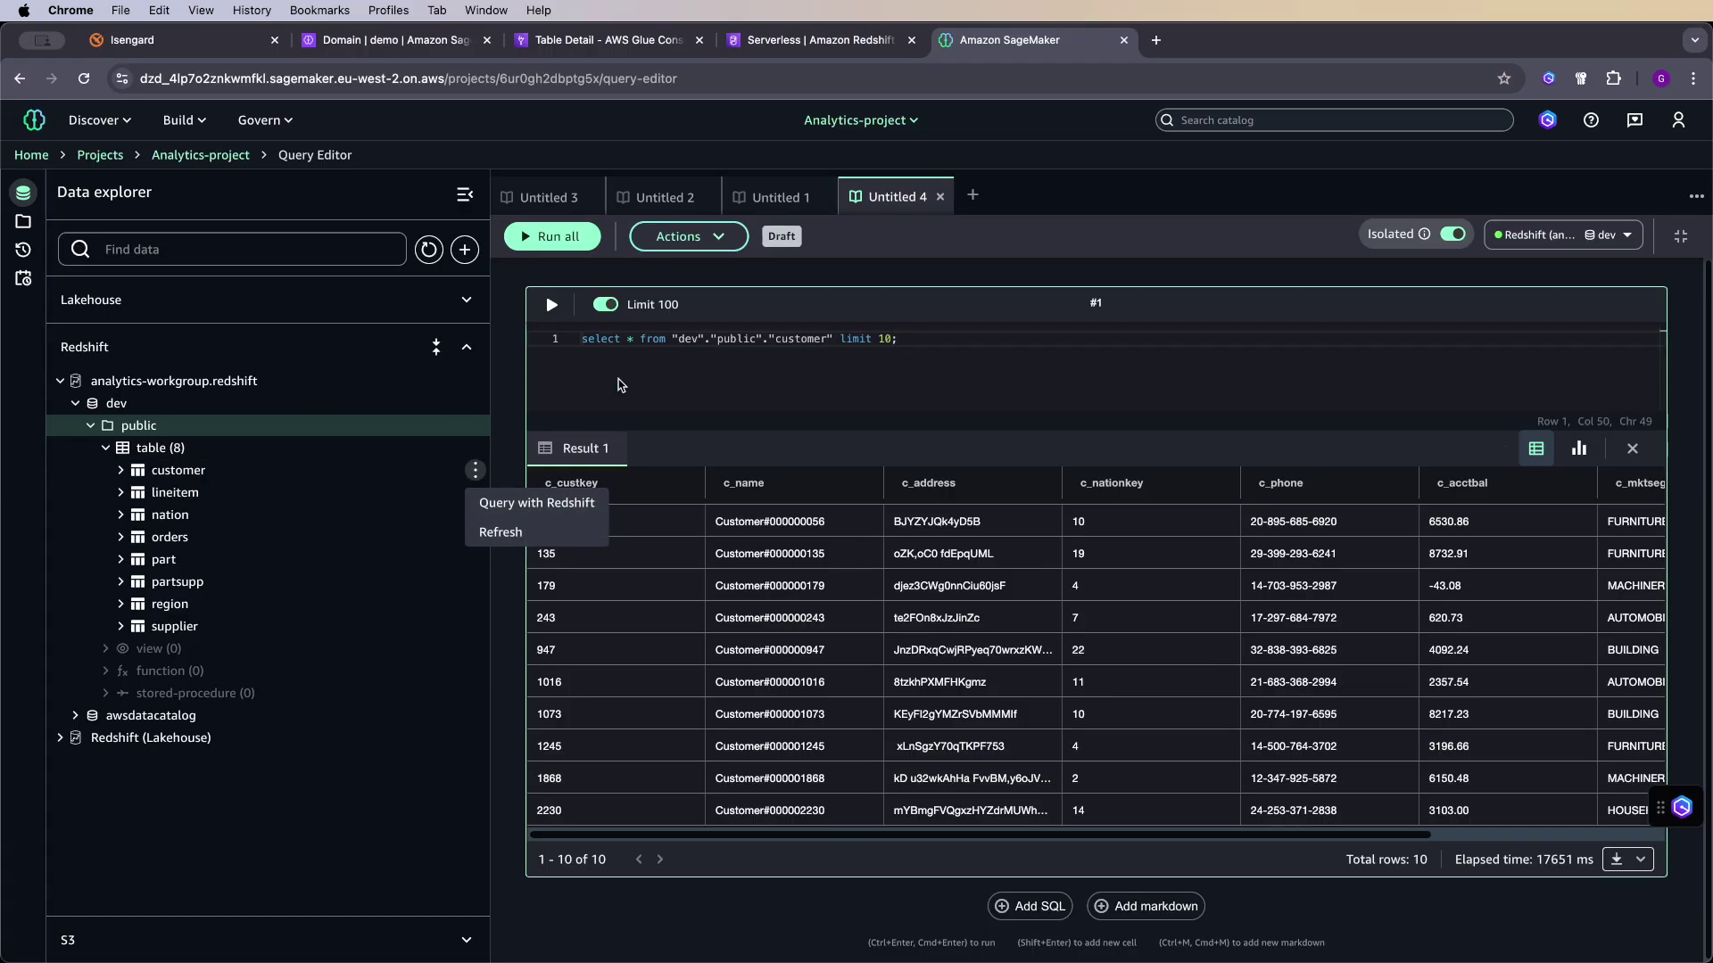
{"action": "left_click", "coordinate": [807, 464]}
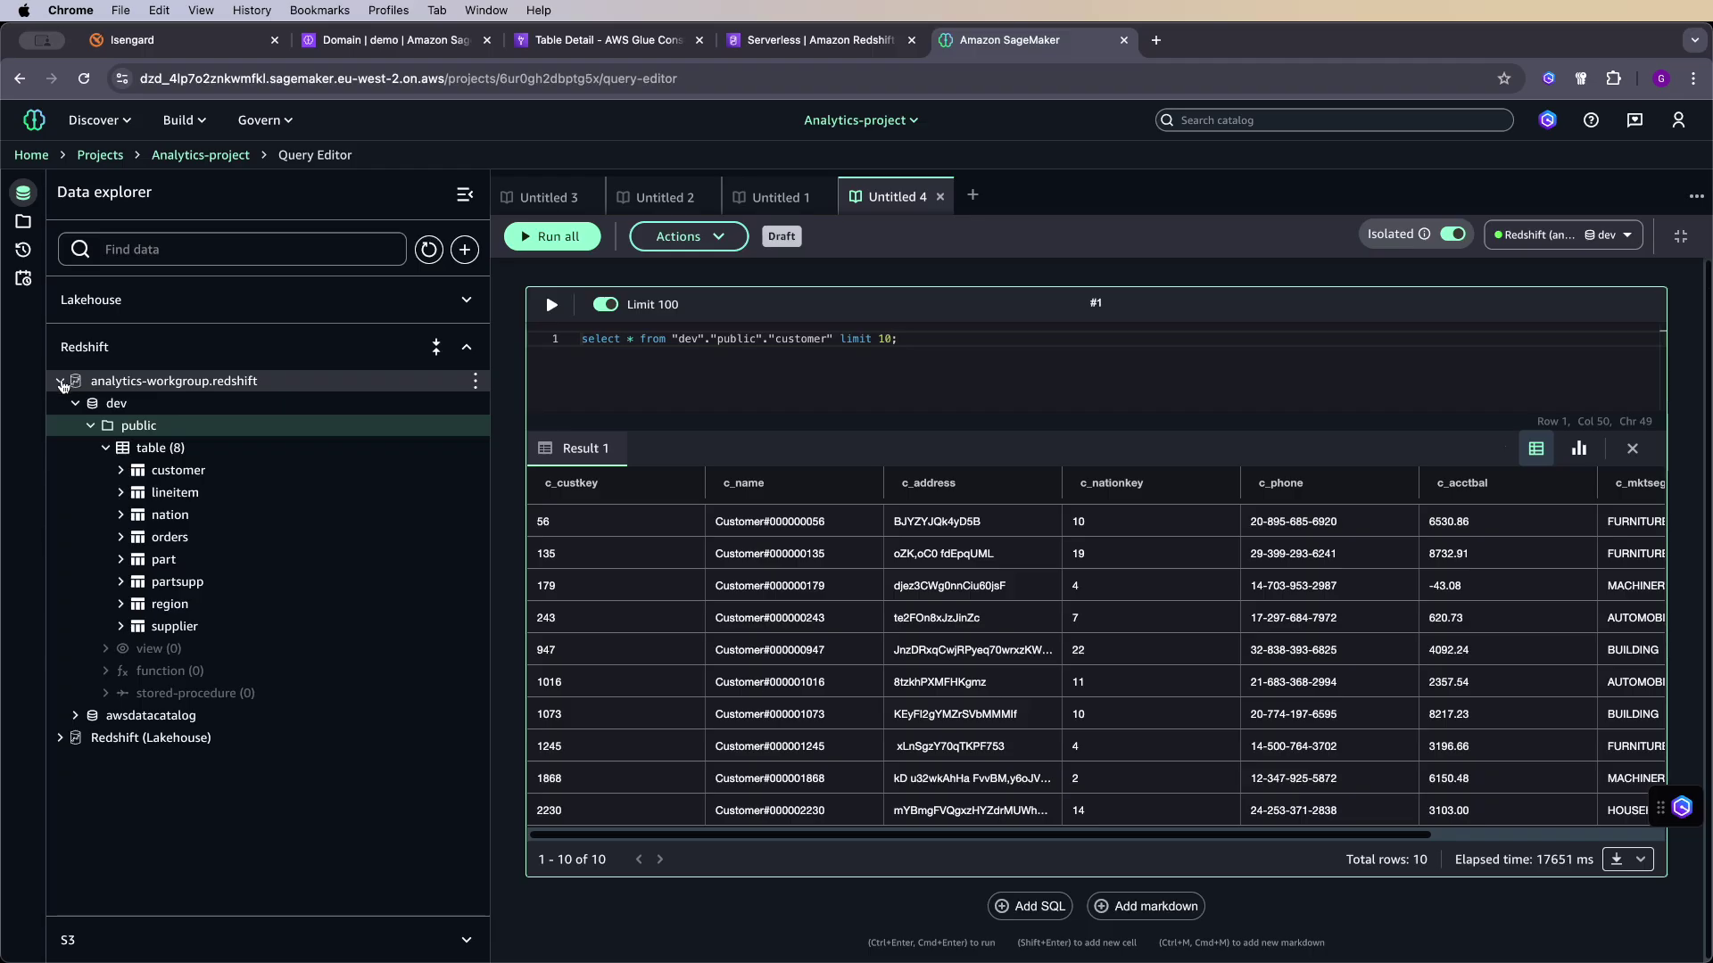
- Swap the analytics-workgroup.redshift tree for the Lakehouse catalog showing analytics_db_bcyp59rmbqugt1
{"action": "left_click", "coordinate": [60, 382]}
{"action": "left_click", "coordinate": [465, 301]}
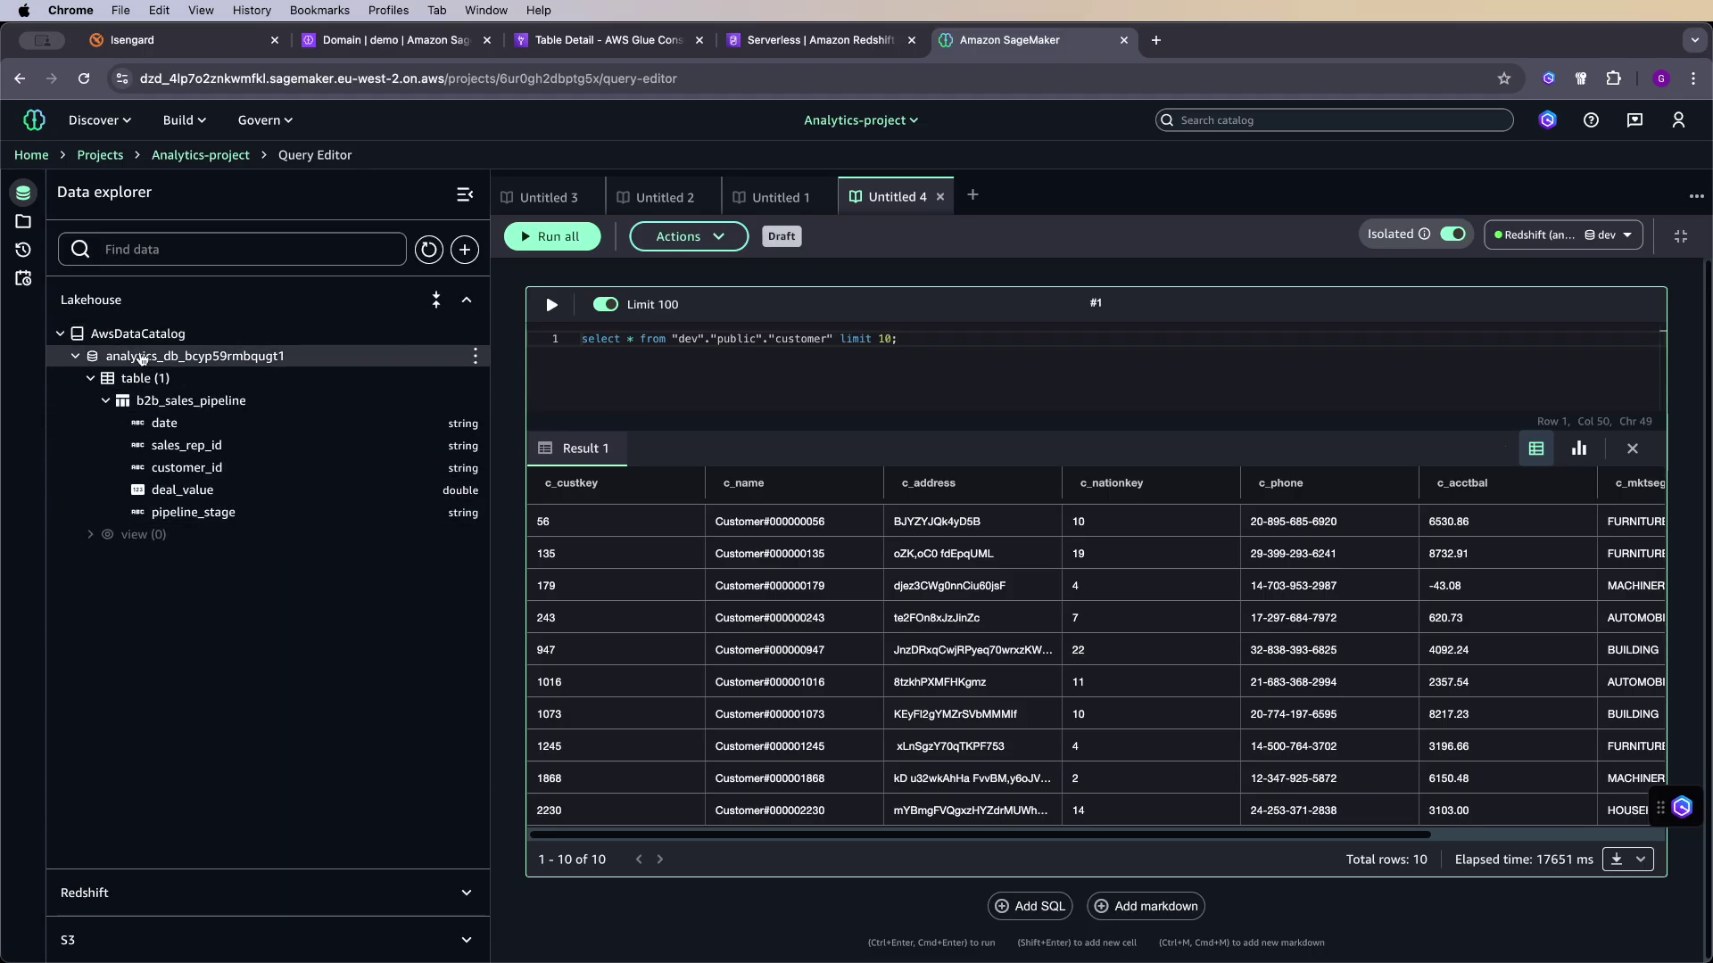
{"action": "left_click", "coordinate": [76, 359]}
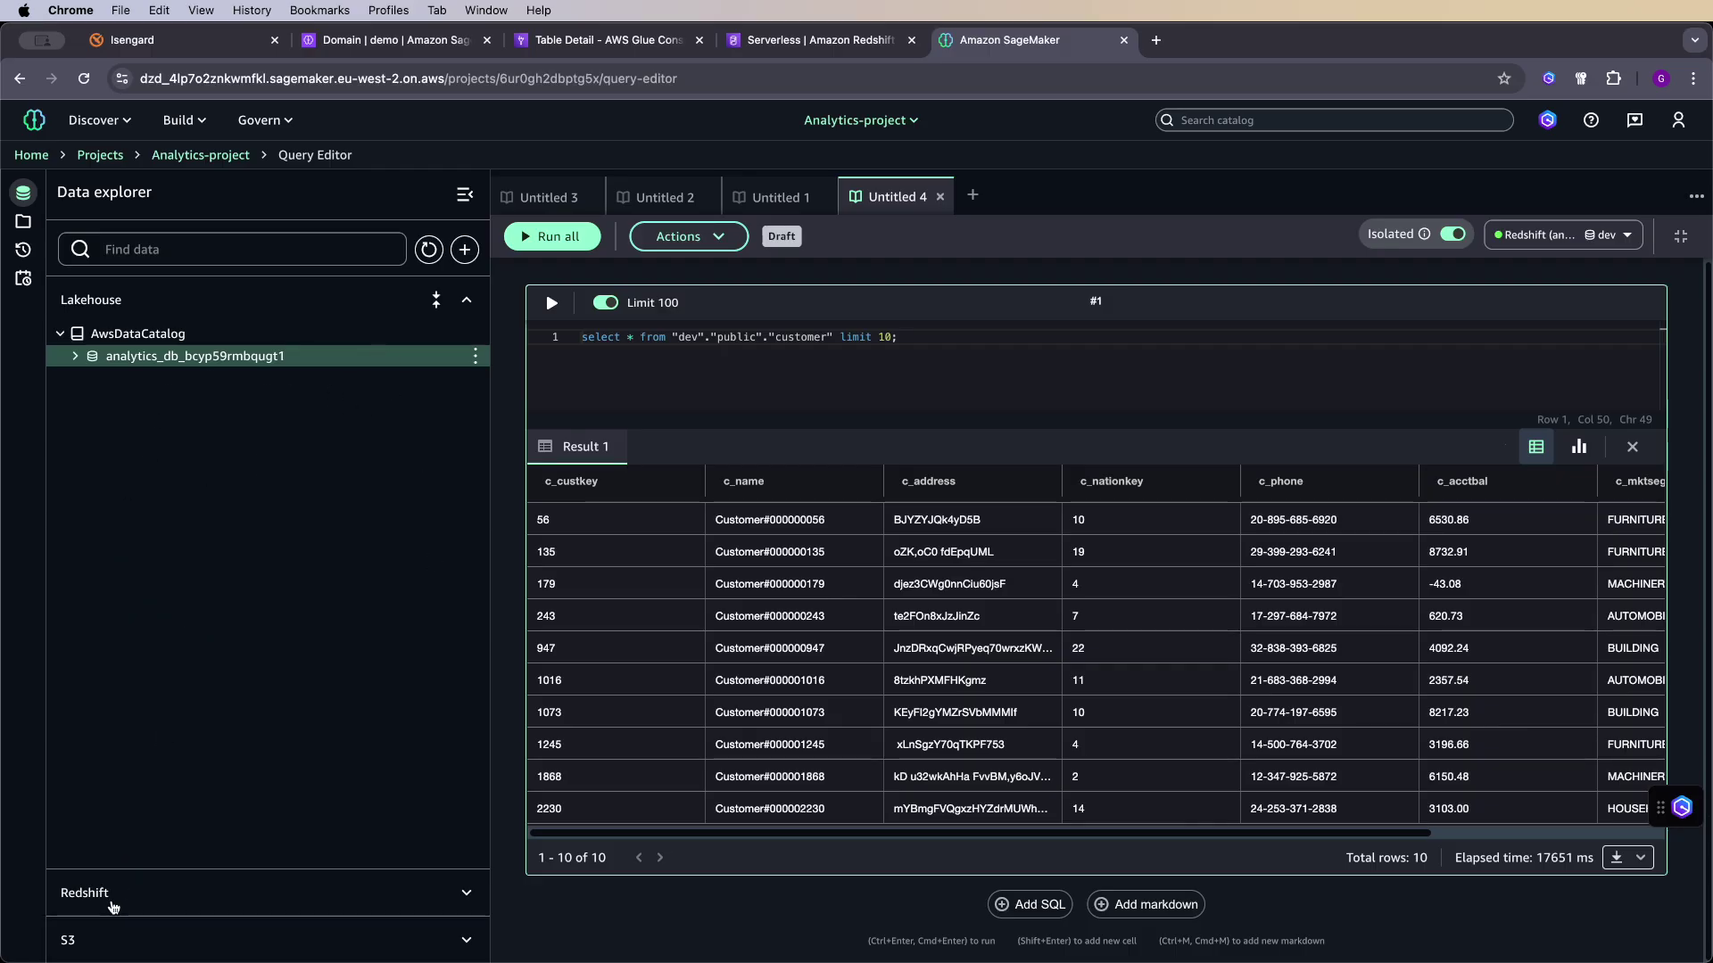
{"action": "left_click", "coordinate": [111, 900]}
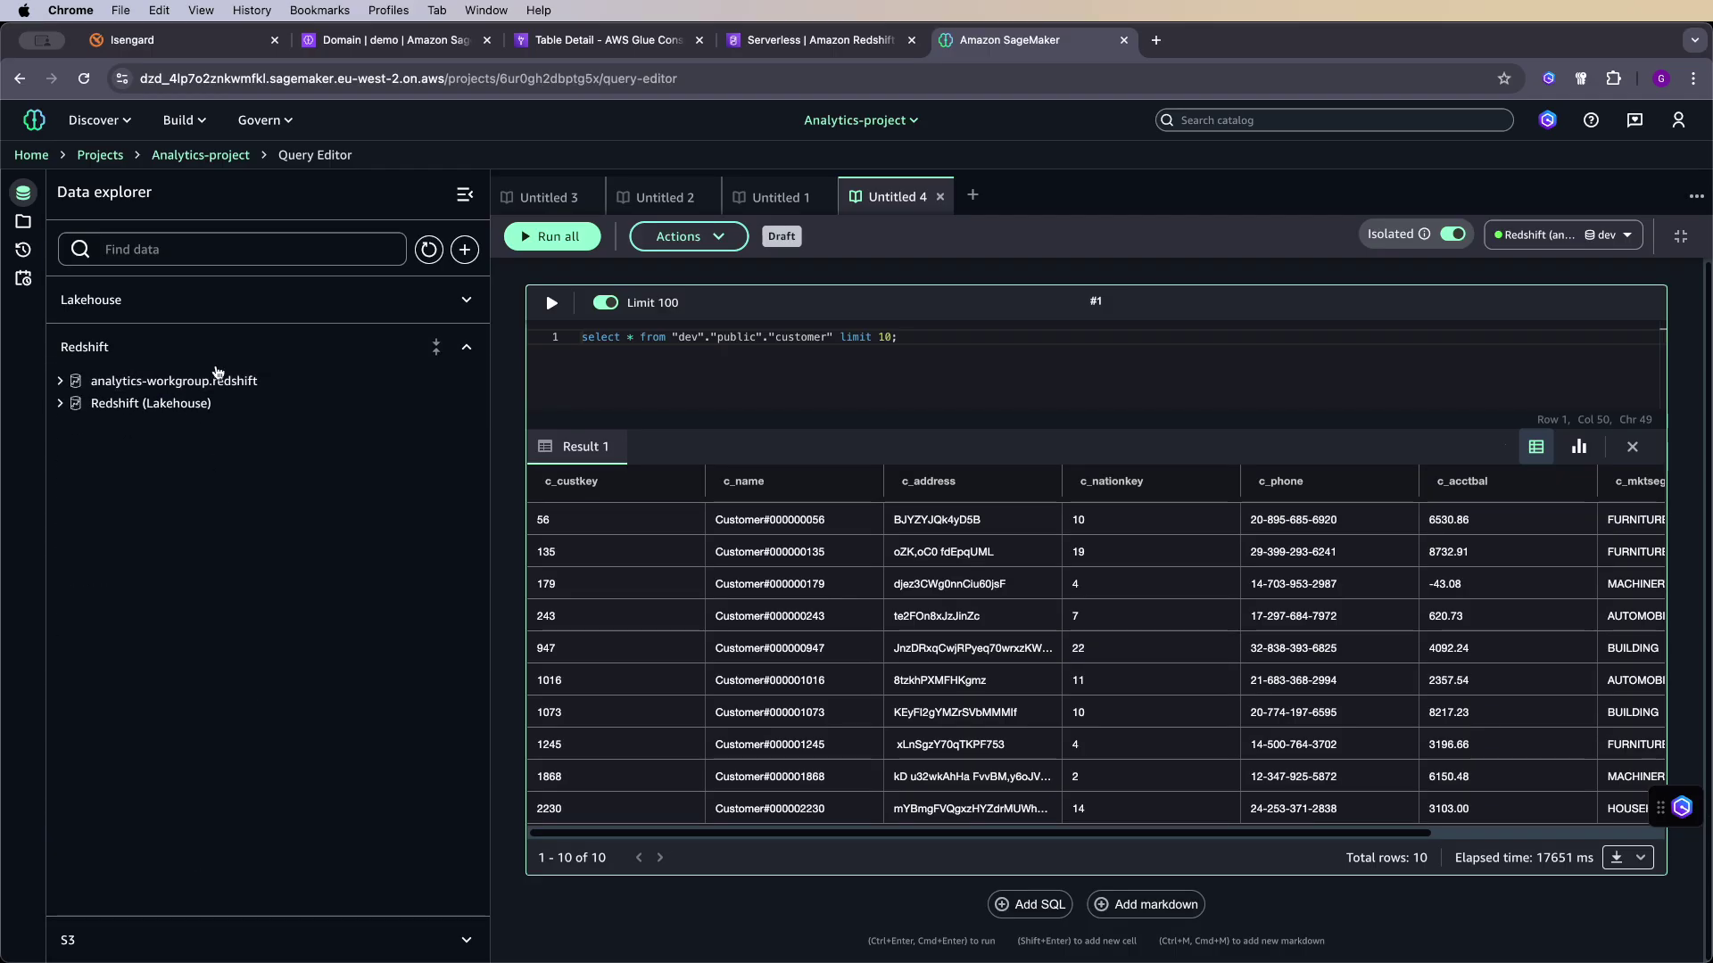
{"action": "left_click", "coordinate": [339, 304]}
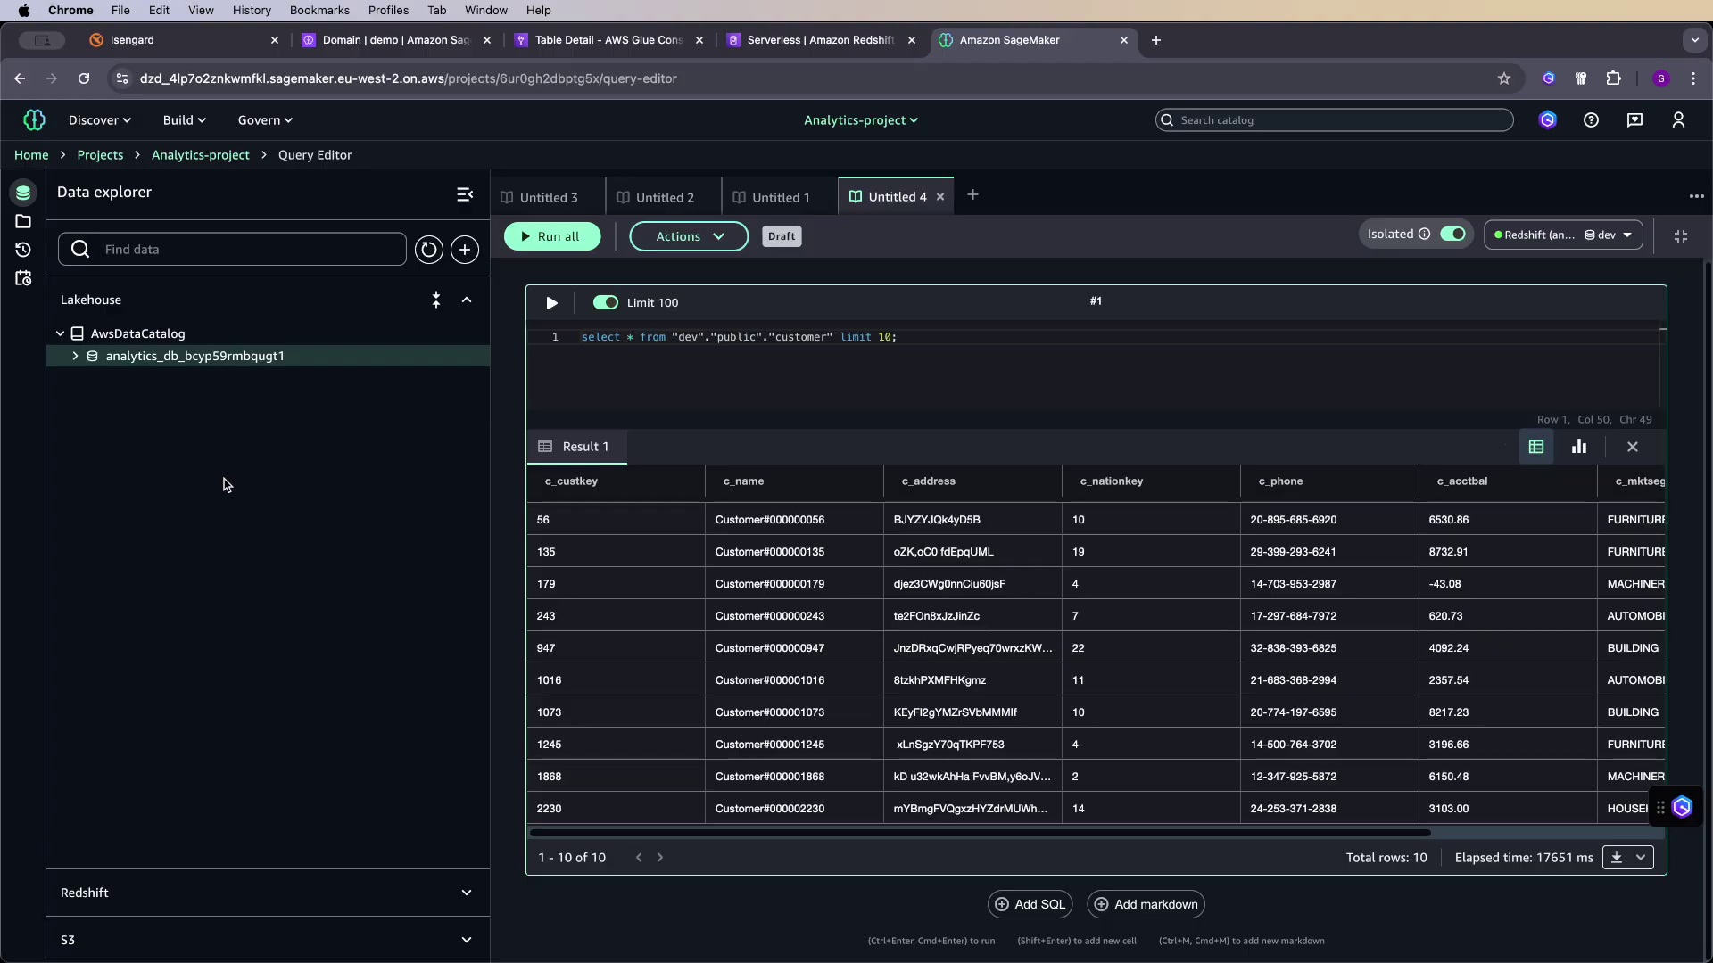
{"action": "left_click", "coordinate": [794, 46]}
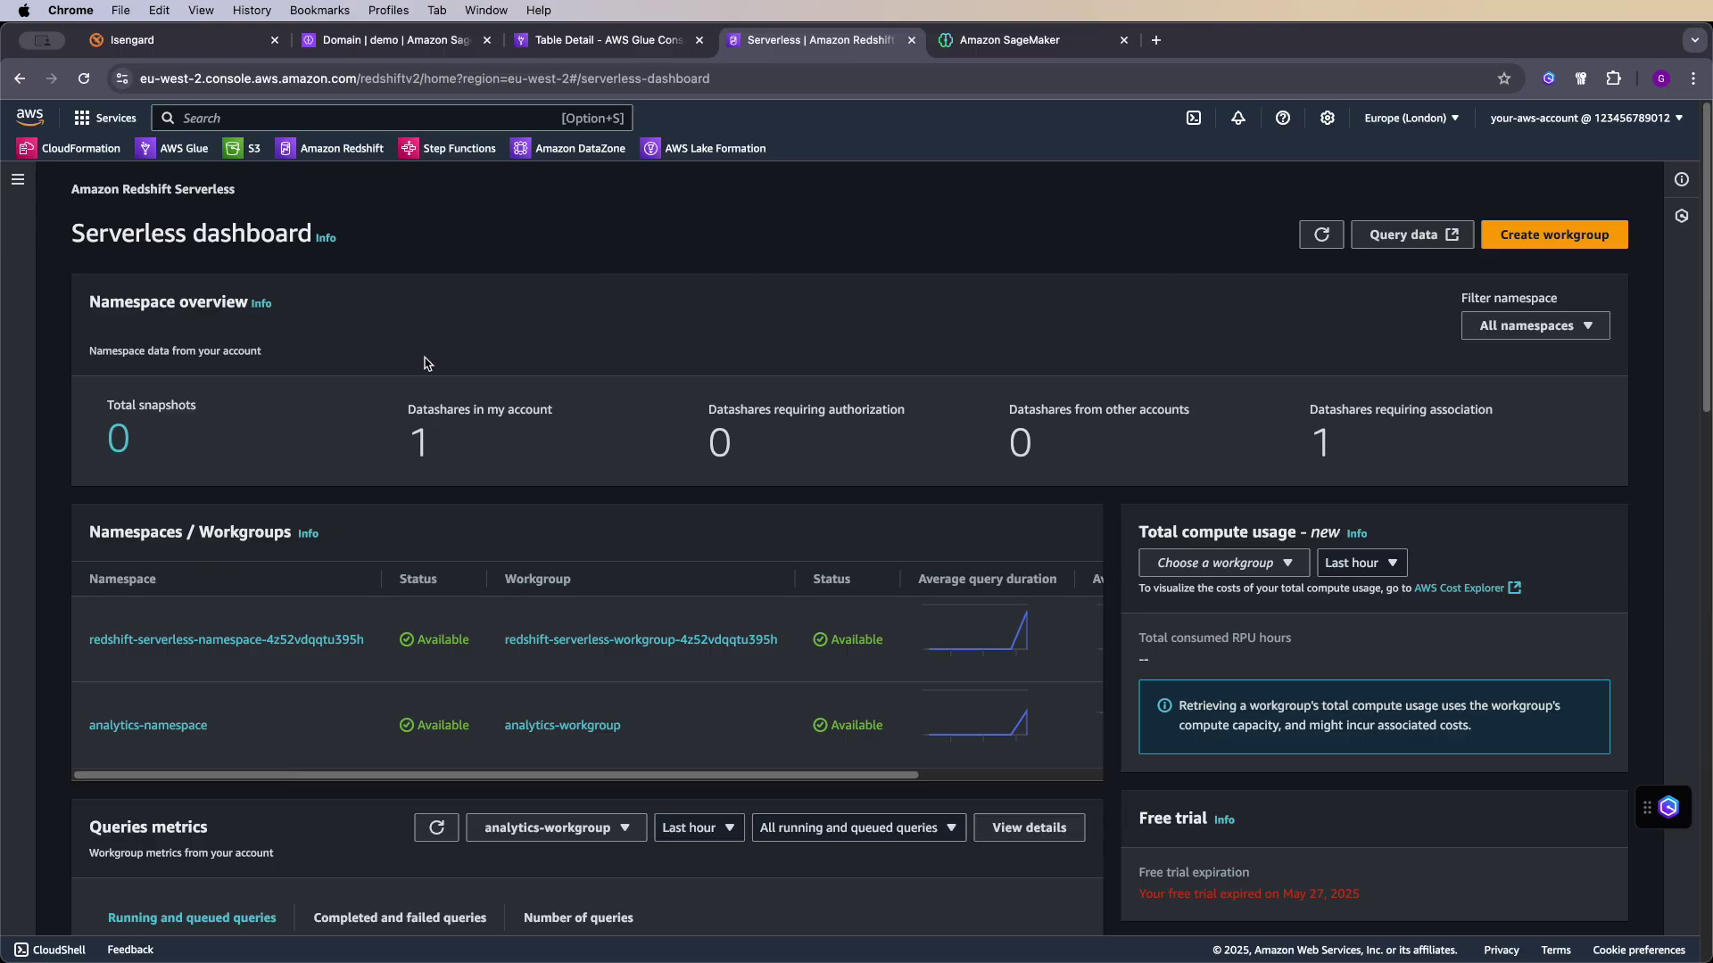
- Choose Register with AWS Glue Data Catalog from analytics-namespace's actions
{"action": "left_click", "coordinate": [198, 723]}
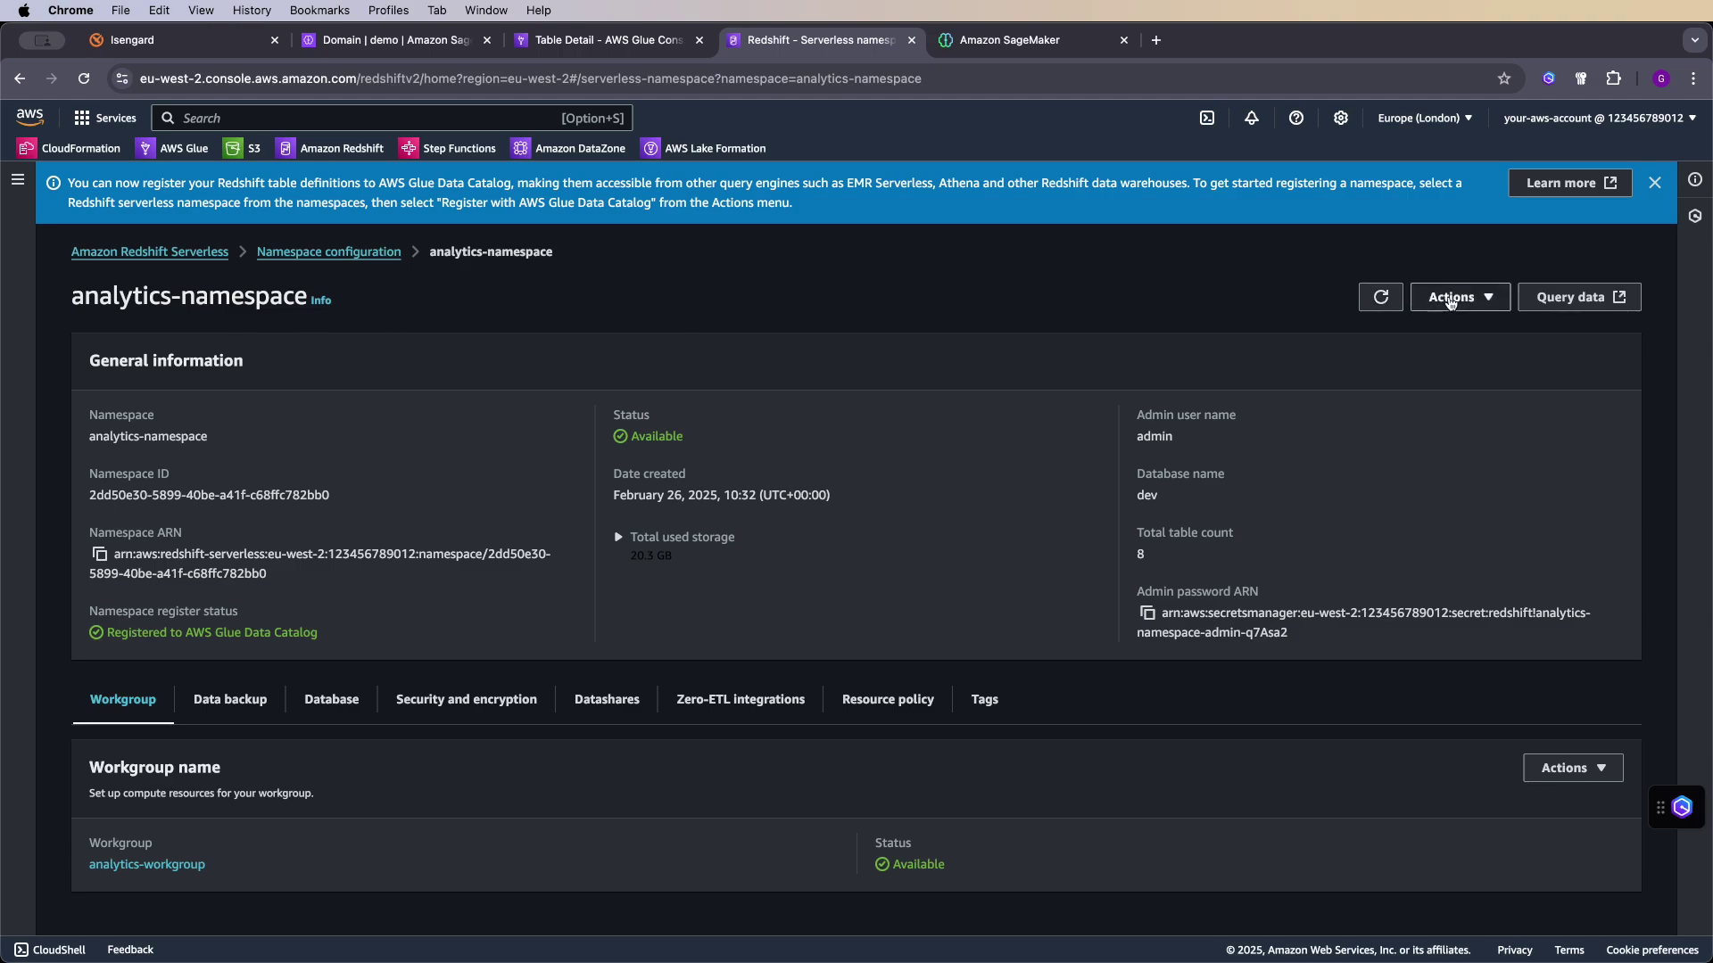
{"action": "left_click", "coordinate": [1483, 300]}
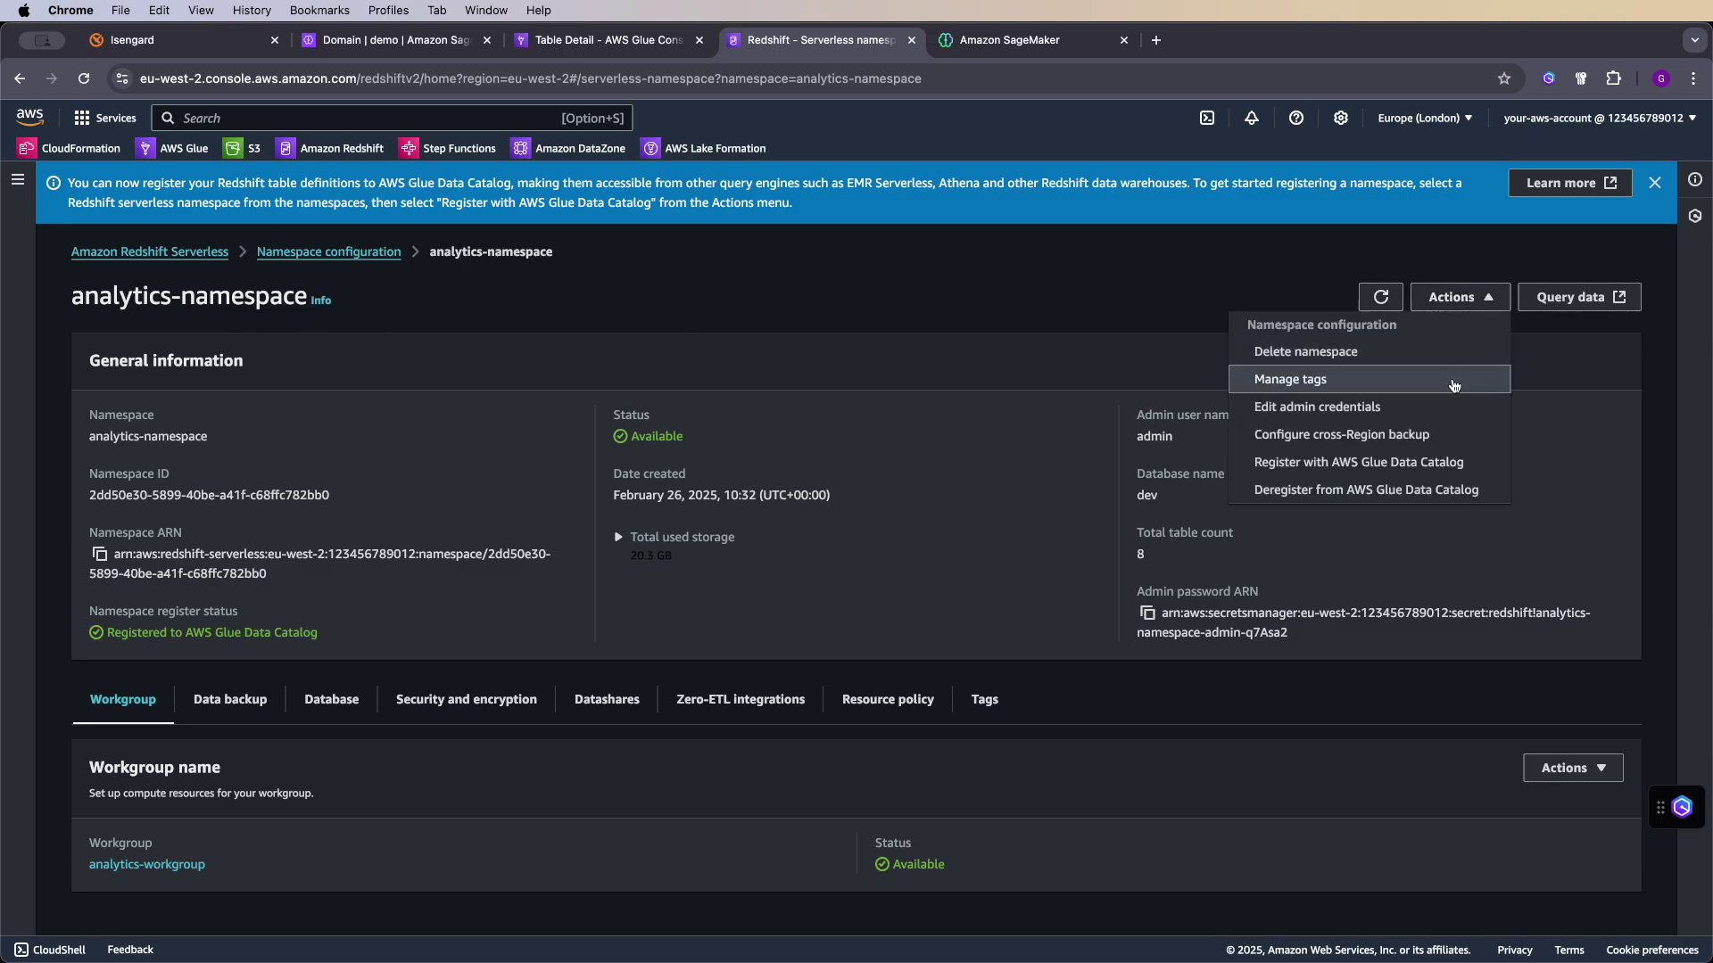
{"action": "left_click", "coordinate": [1417, 465]}
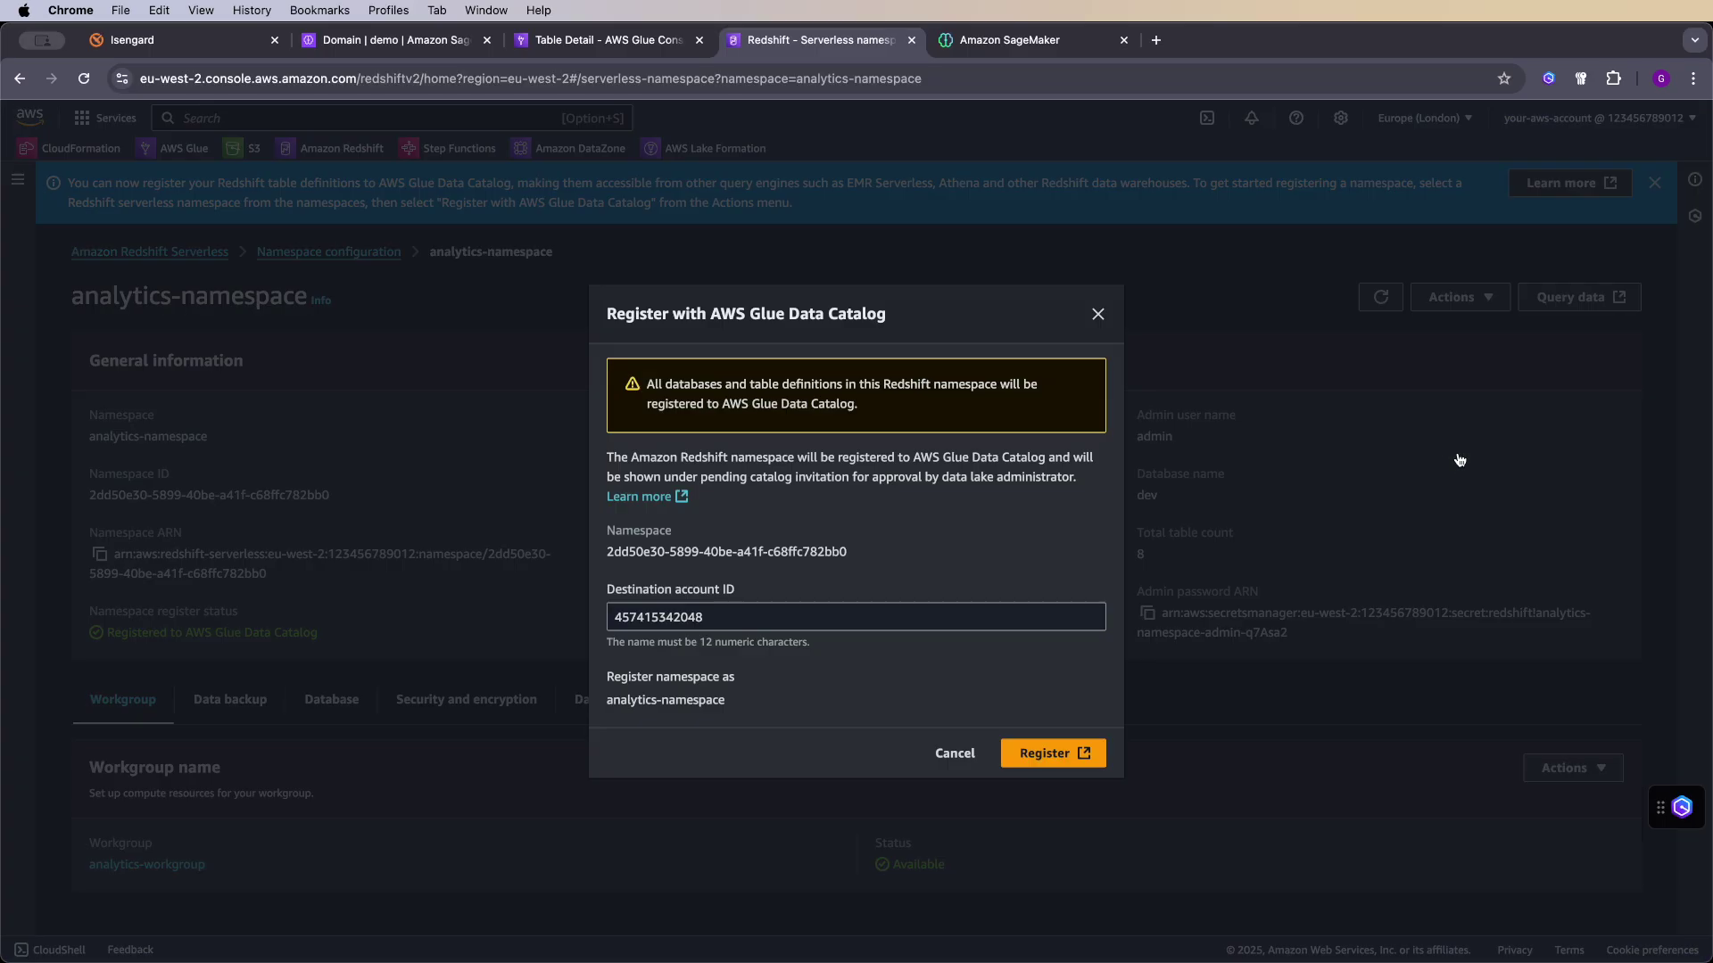
- Confirm the registration, approve the namespace invitation, and name the new catalog analytics-namespace
{"action": "left_click", "coordinate": [1046, 751]}
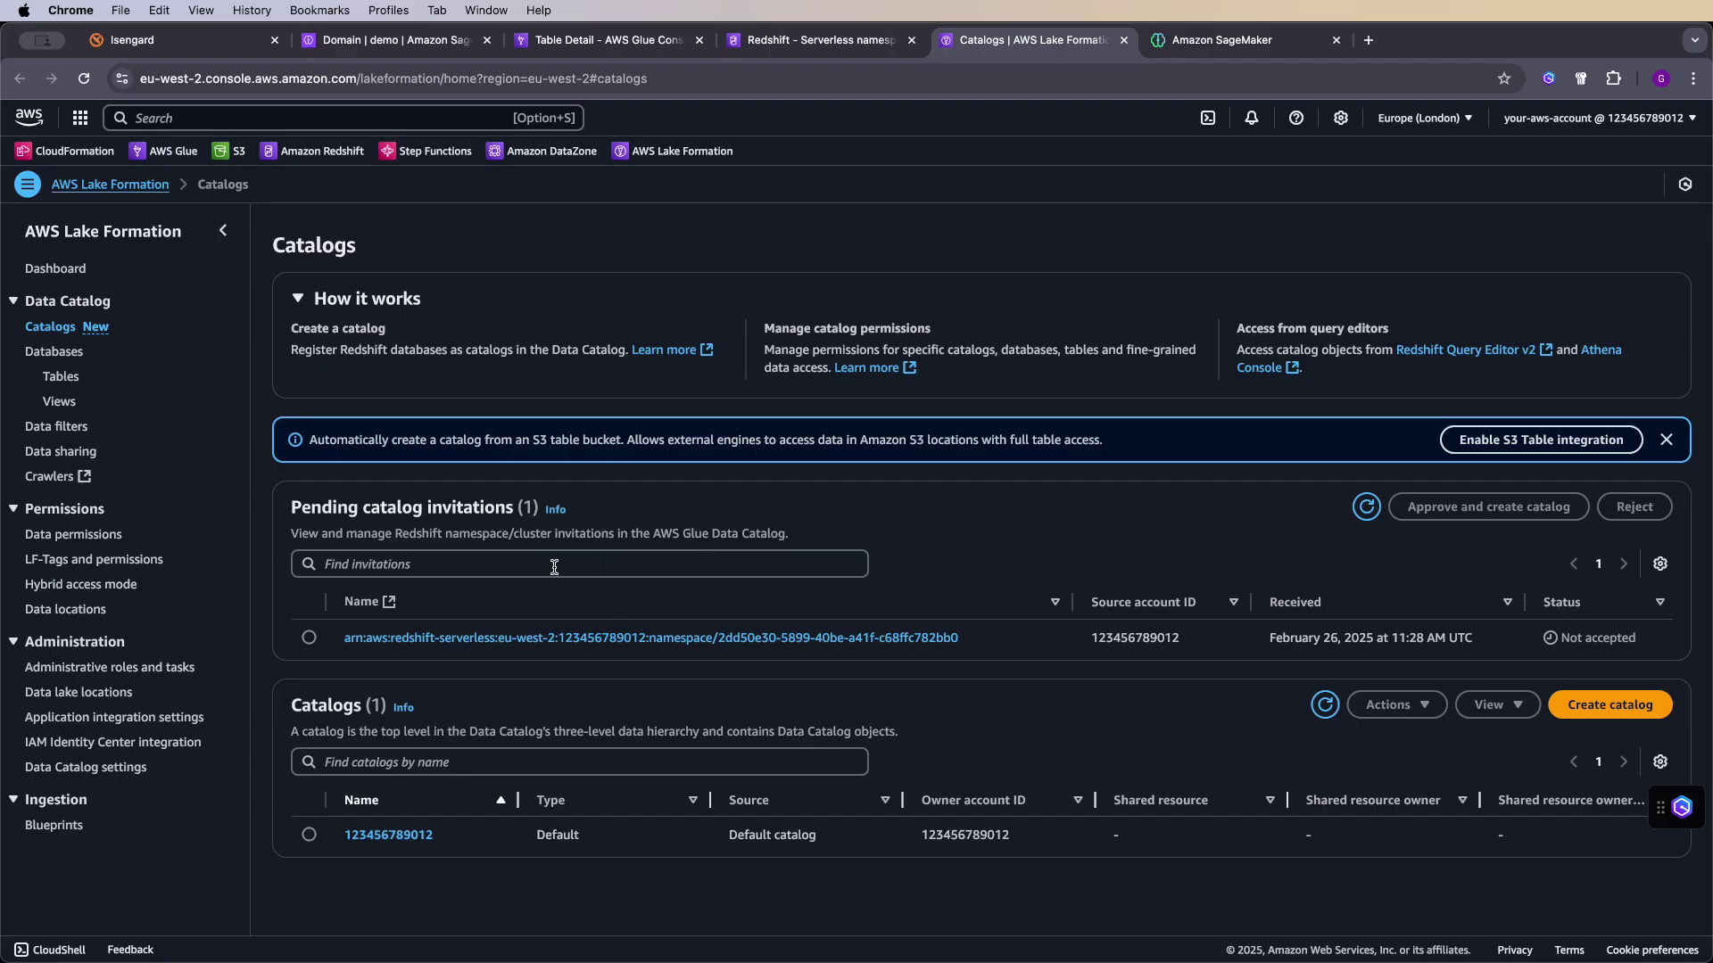
{"action": "left_click", "coordinate": [310, 638]}
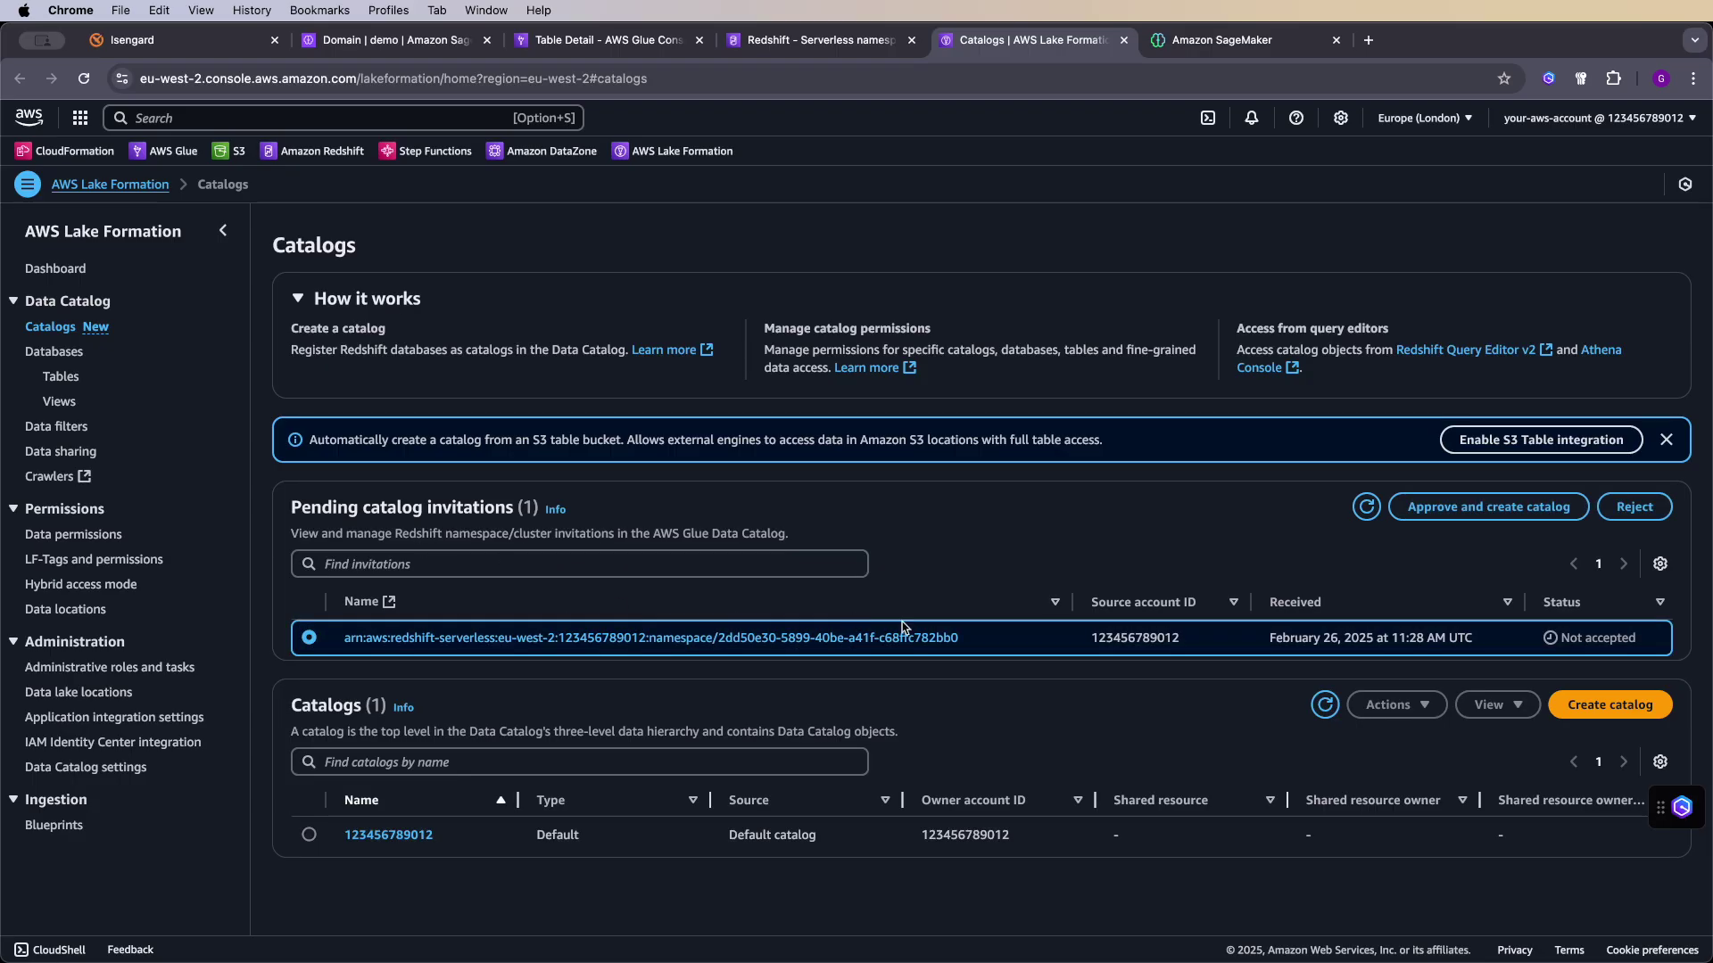
{"action": "left_click", "coordinate": [1516, 507]}
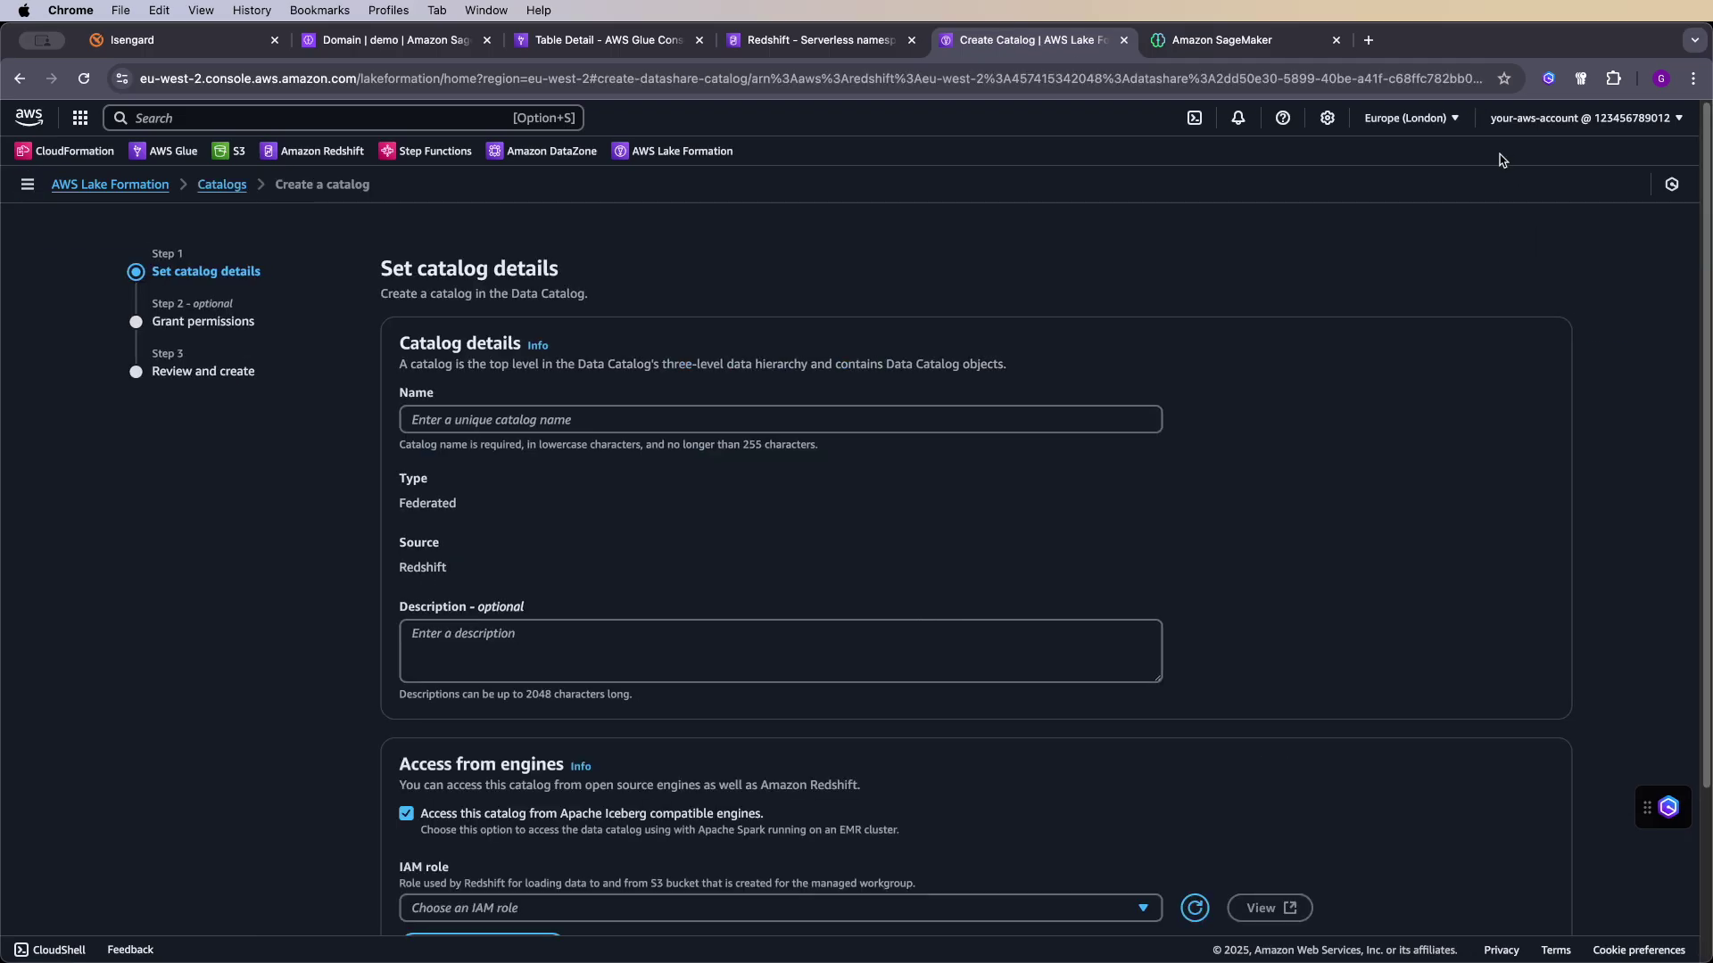
{"action": "left_click", "coordinate": [691, 412]}
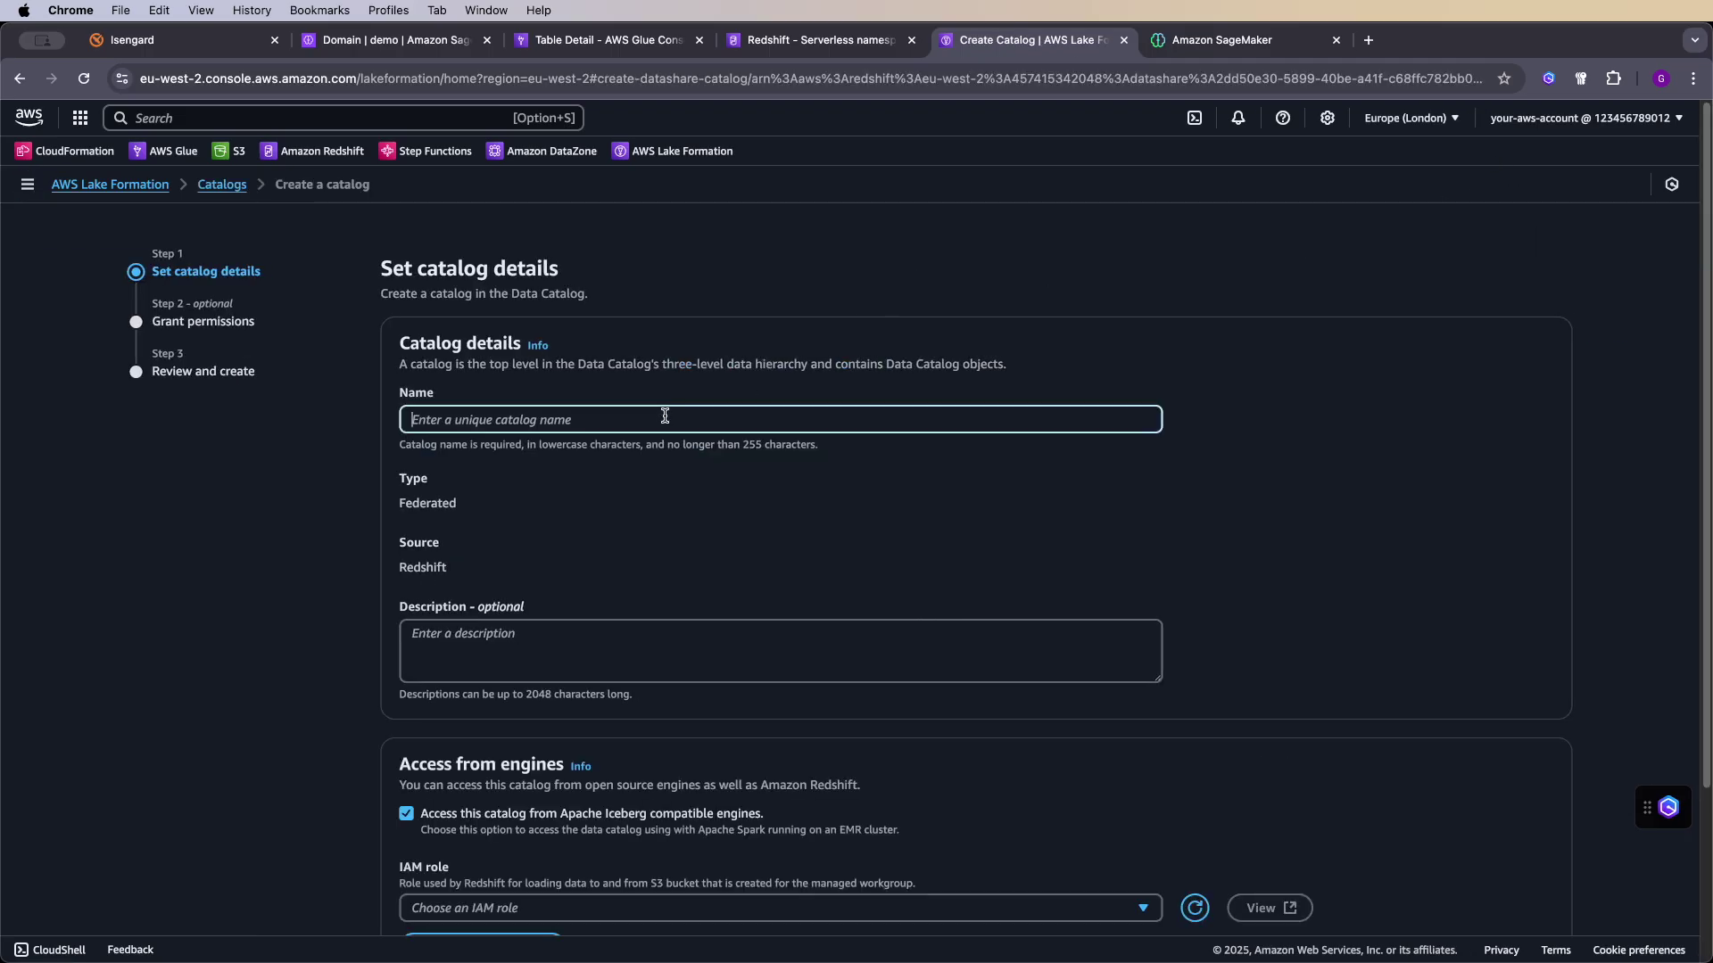
{"action": "type", "text": "analytics-namespace"}
- Allow access to the catalog from Apache Iceberg compatible engines
{"action": "scroll", "coordinate": [821, 421], "scroll_direction": "down", "scroll_amount": 2}
{"action": "scroll", "coordinate": [821, 423], "scroll_direction": "down", "scroll_amount": 2}
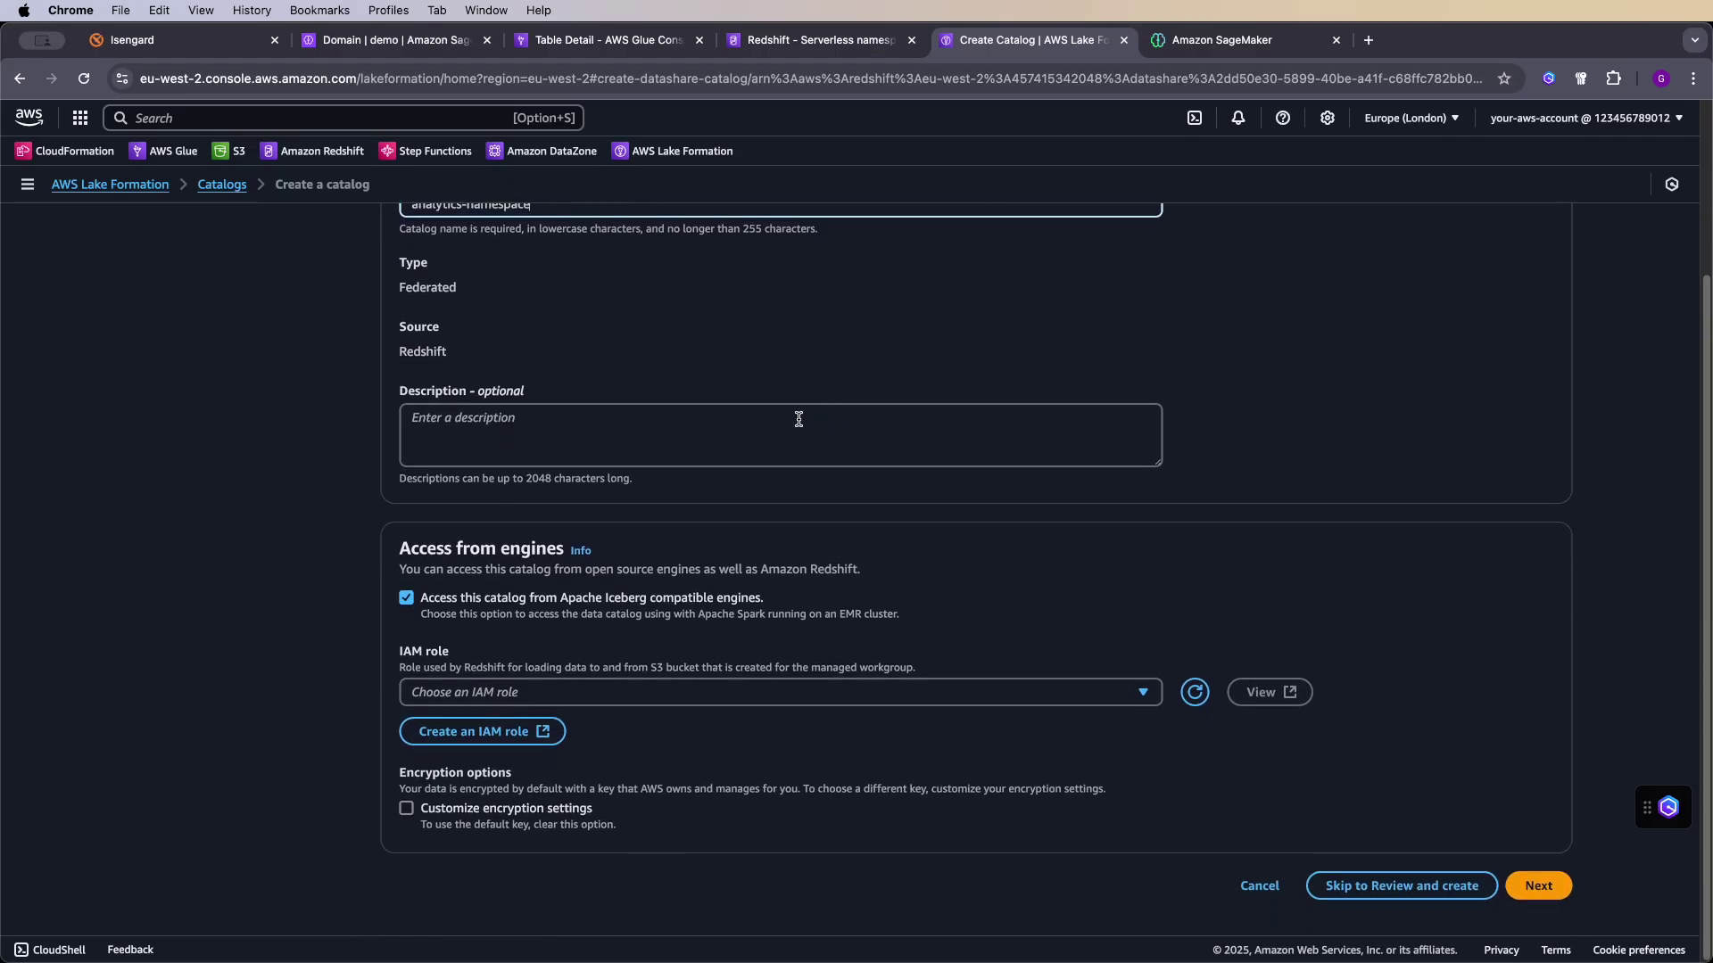
{"action": "left_click_drag", "start_coordinate": [440, 609], "coordinate": [782, 604]}
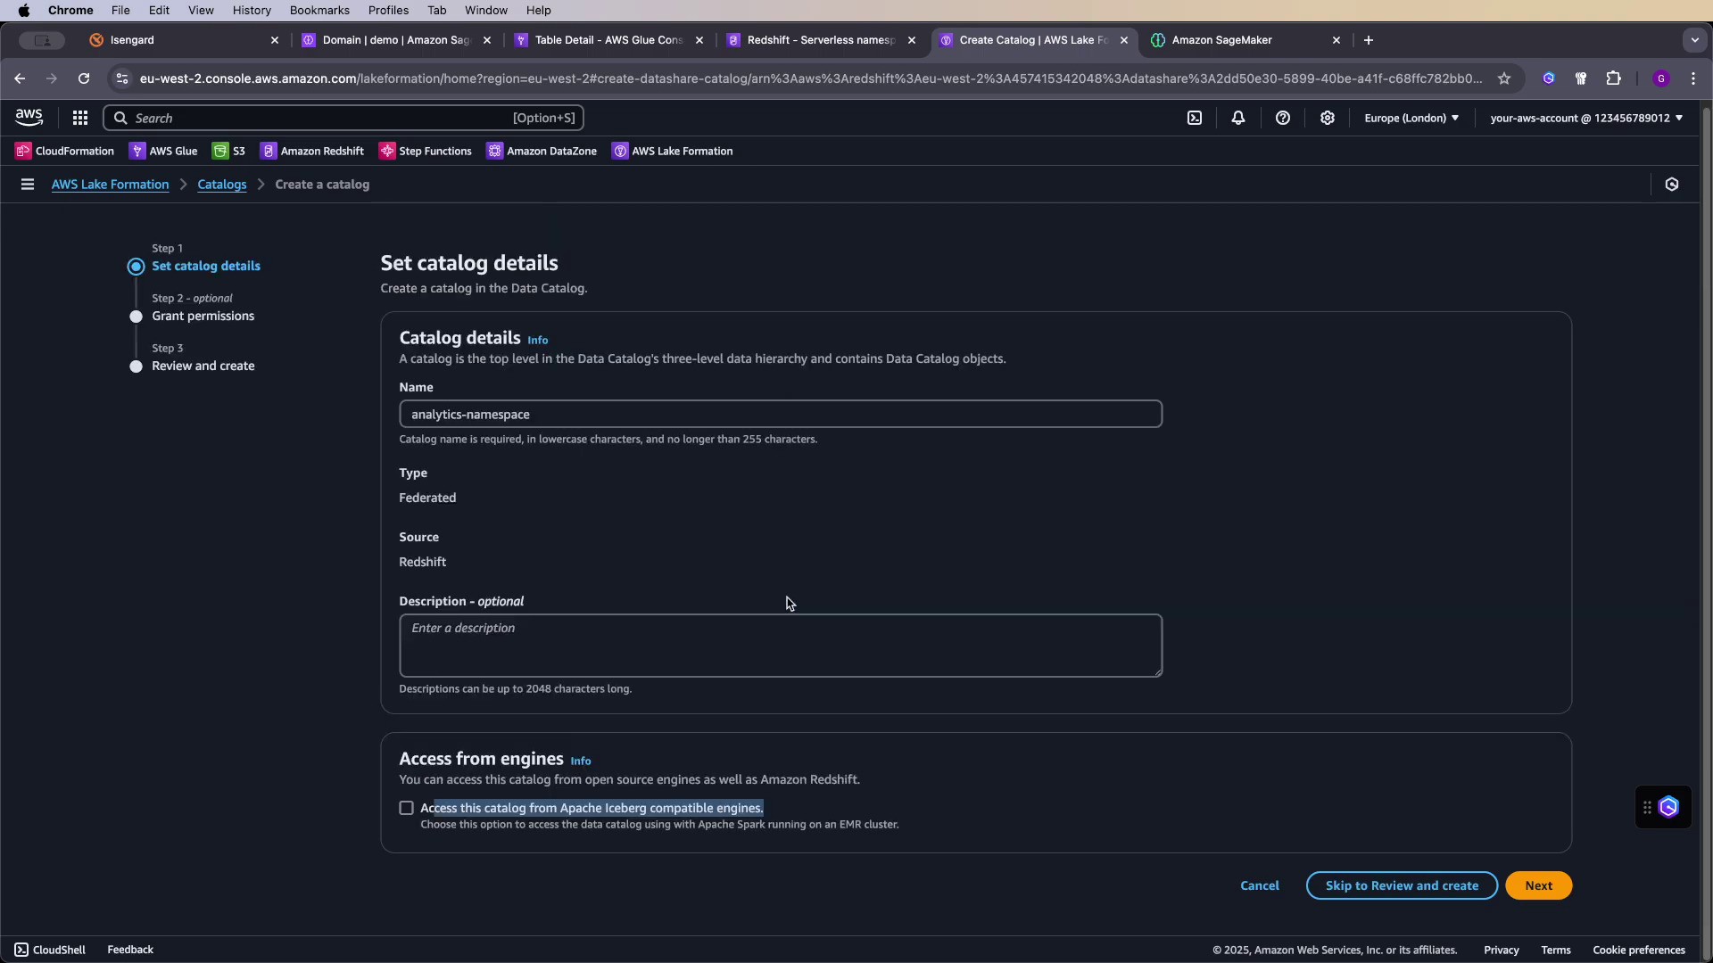
{"action": "left_click", "coordinate": [696, 823]}
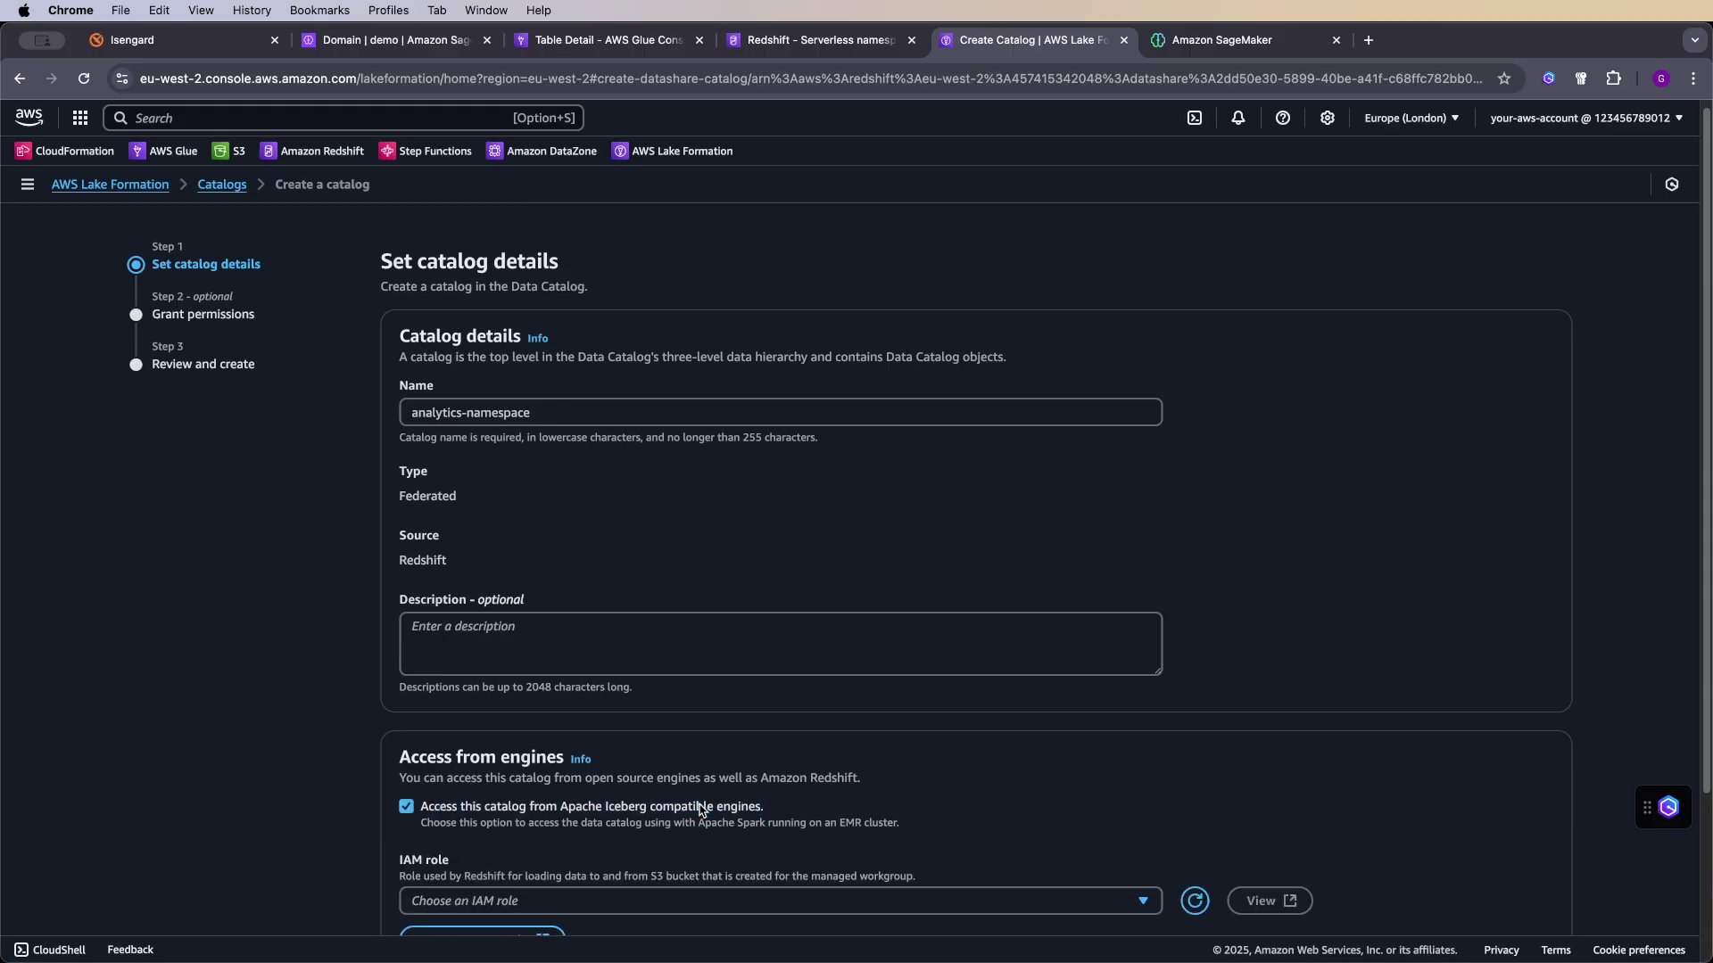
{"action": "scroll", "coordinate": [730, 724], "scroll_direction": "down", "scroll_amount": 3}
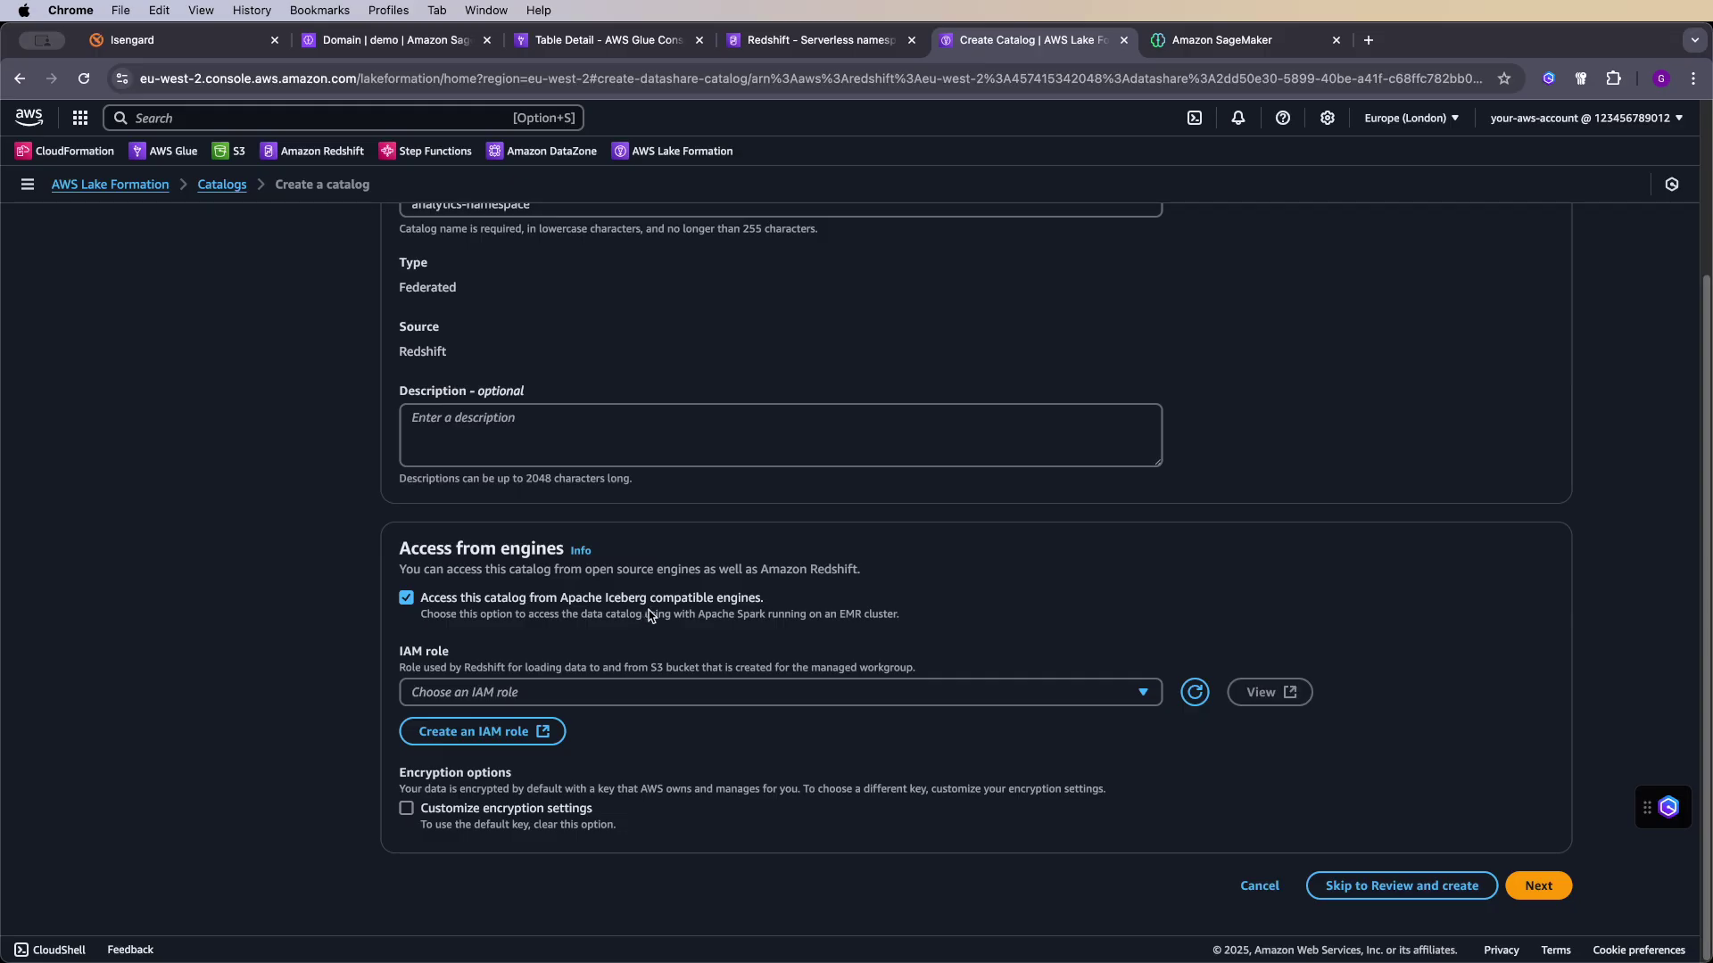
- Choose DataTransferRole as the catalog's IAM role
{"action": "left_click", "coordinate": [711, 694]}
{"action": "type", "text": "data"}
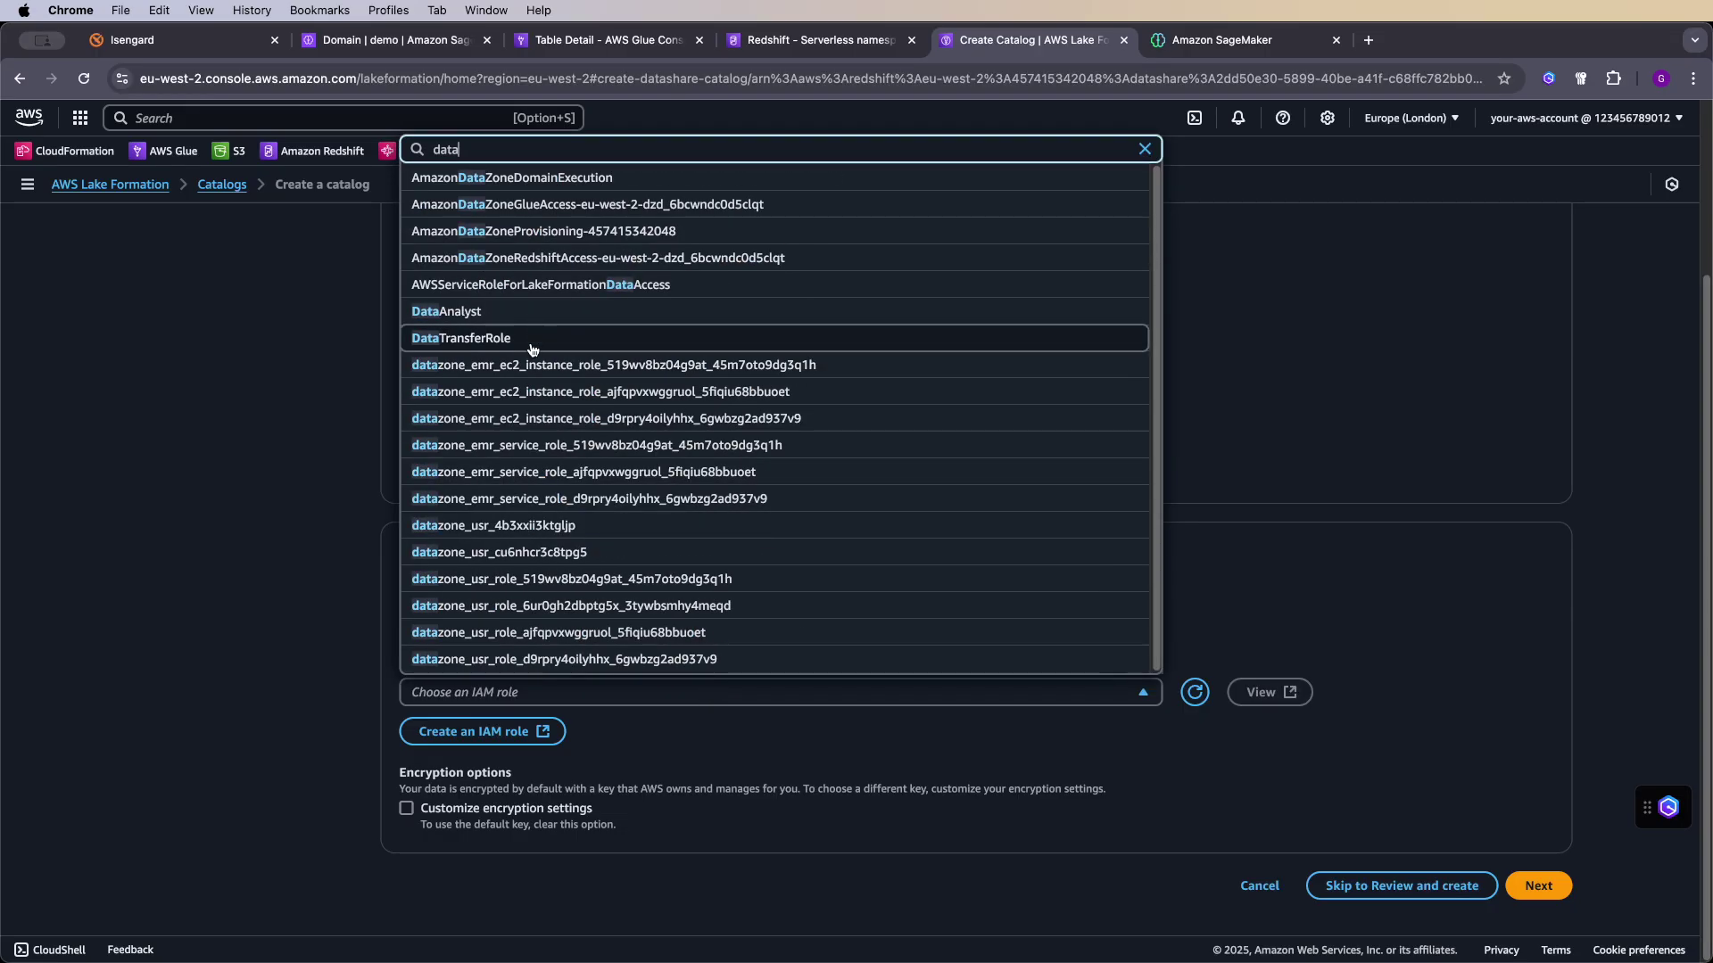
{"action": "left_click", "coordinate": [508, 339]}
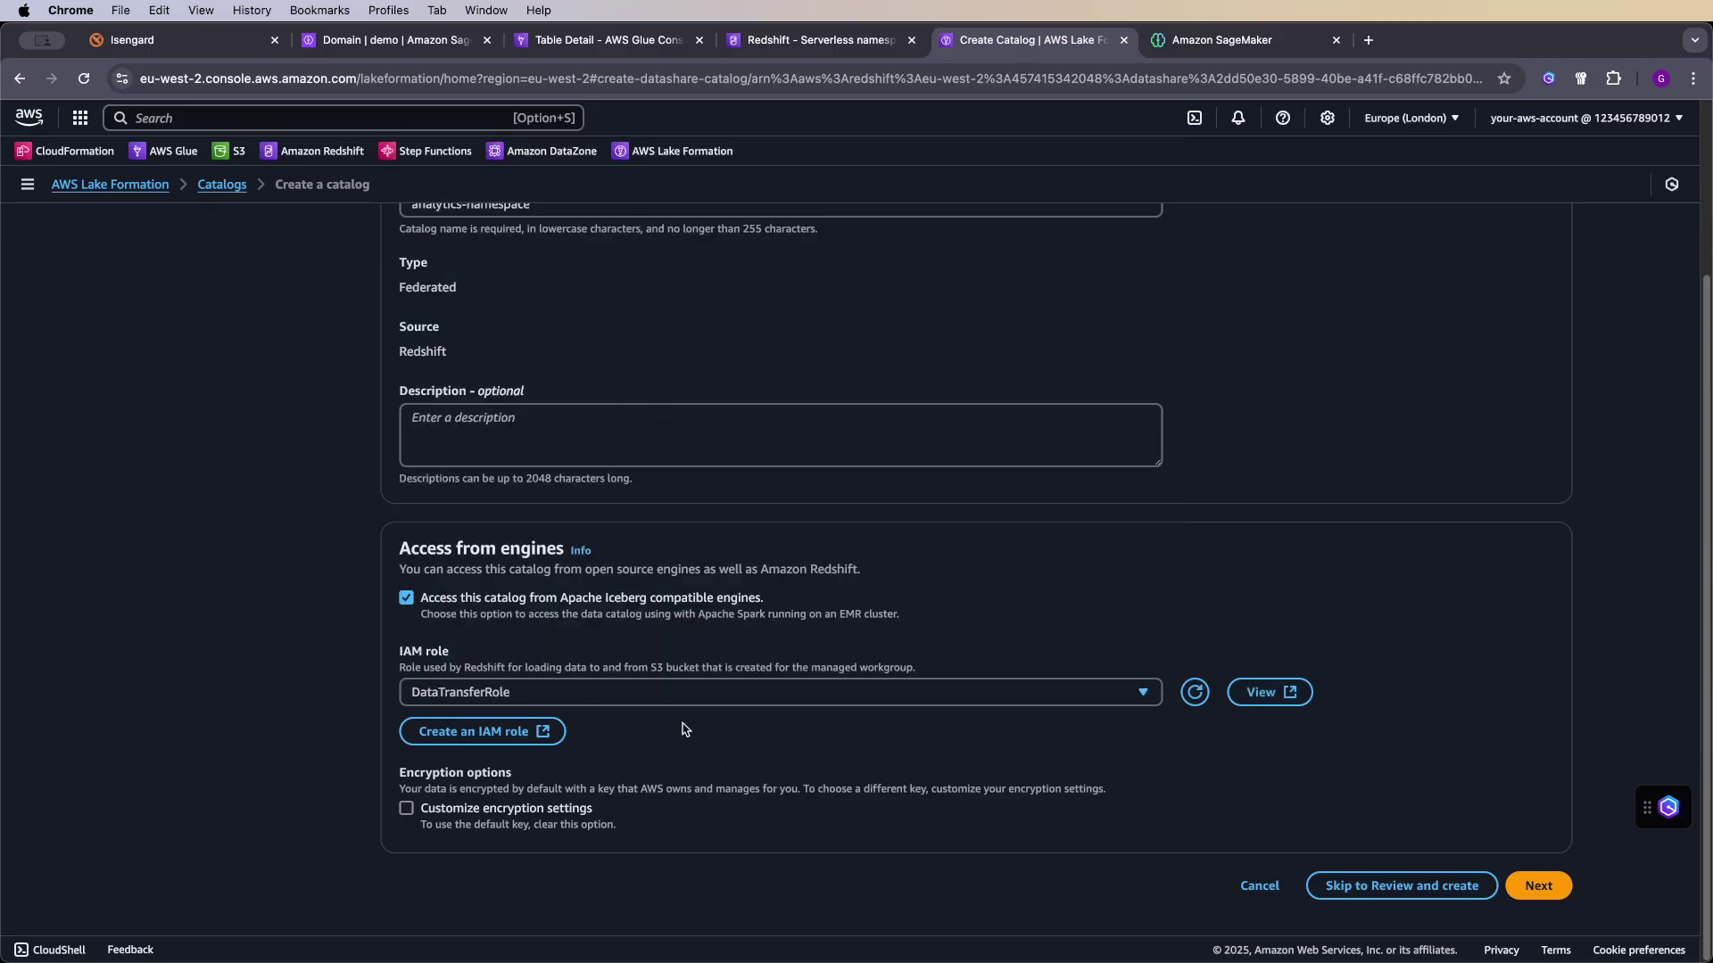
- Review and create the analytics-namespace catalog, then go back to the SageMaker query editor
{"action": "left_click", "coordinate": [1536, 887]}
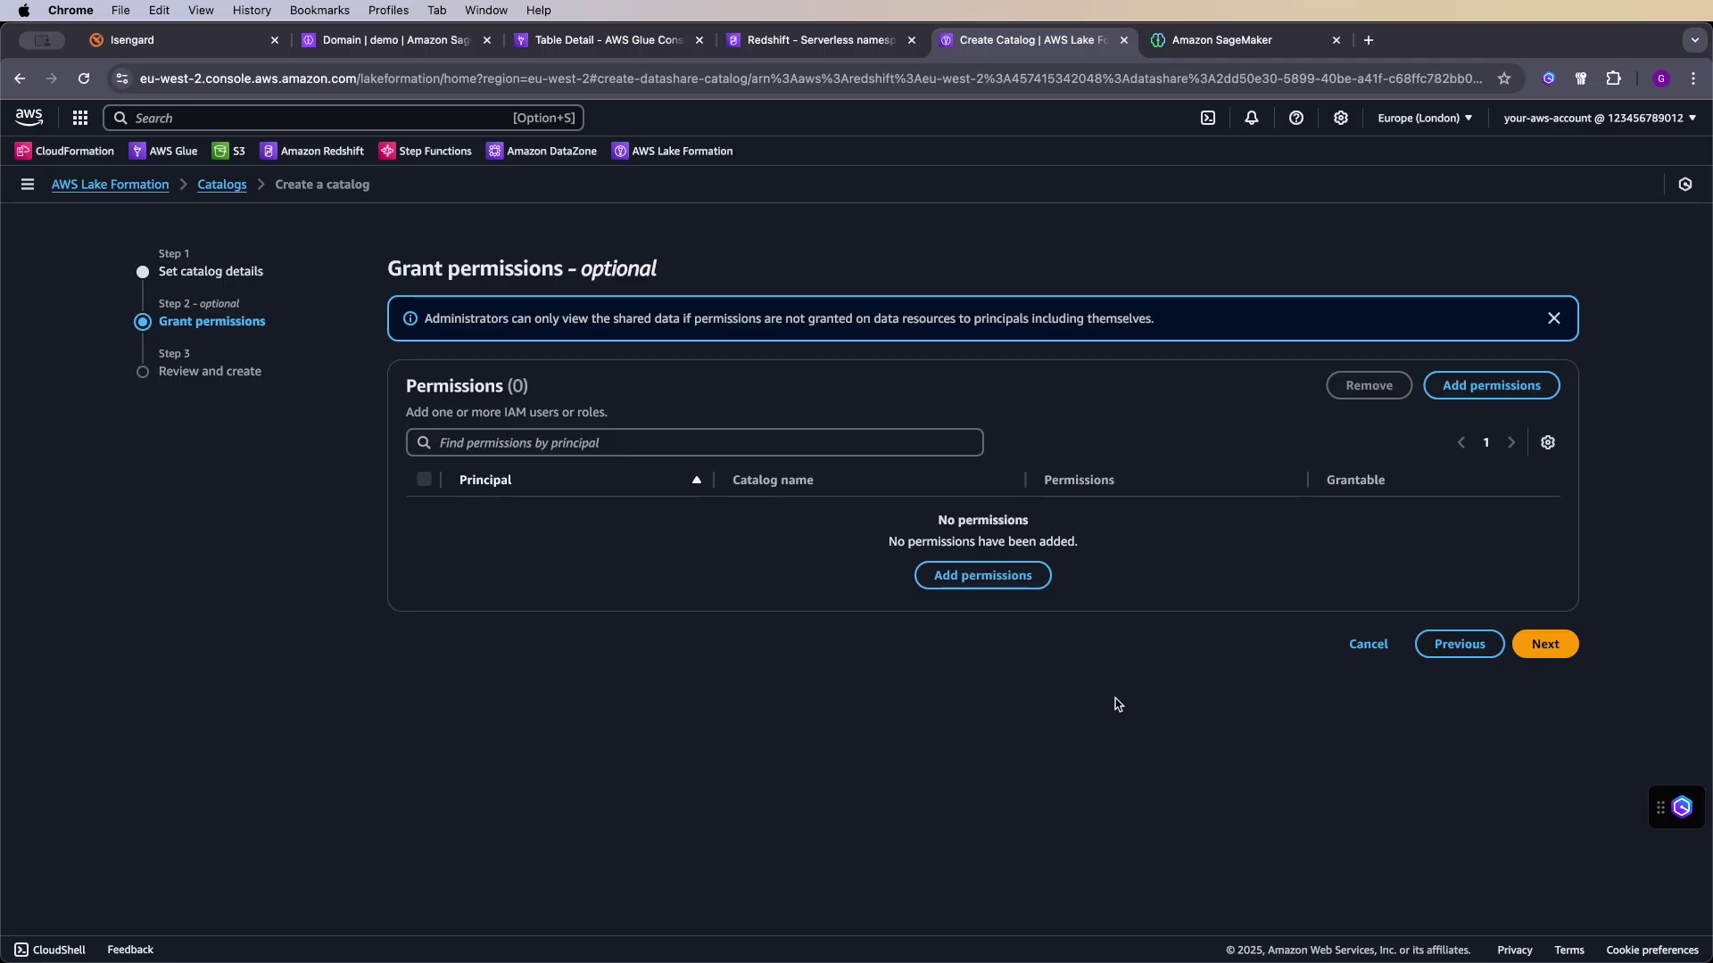
{"action": "left_click", "coordinate": [1544, 643]}
{"action": "scroll", "coordinate": [1294, 678], "scroll_direction": "down", "scroll_amount": 3}
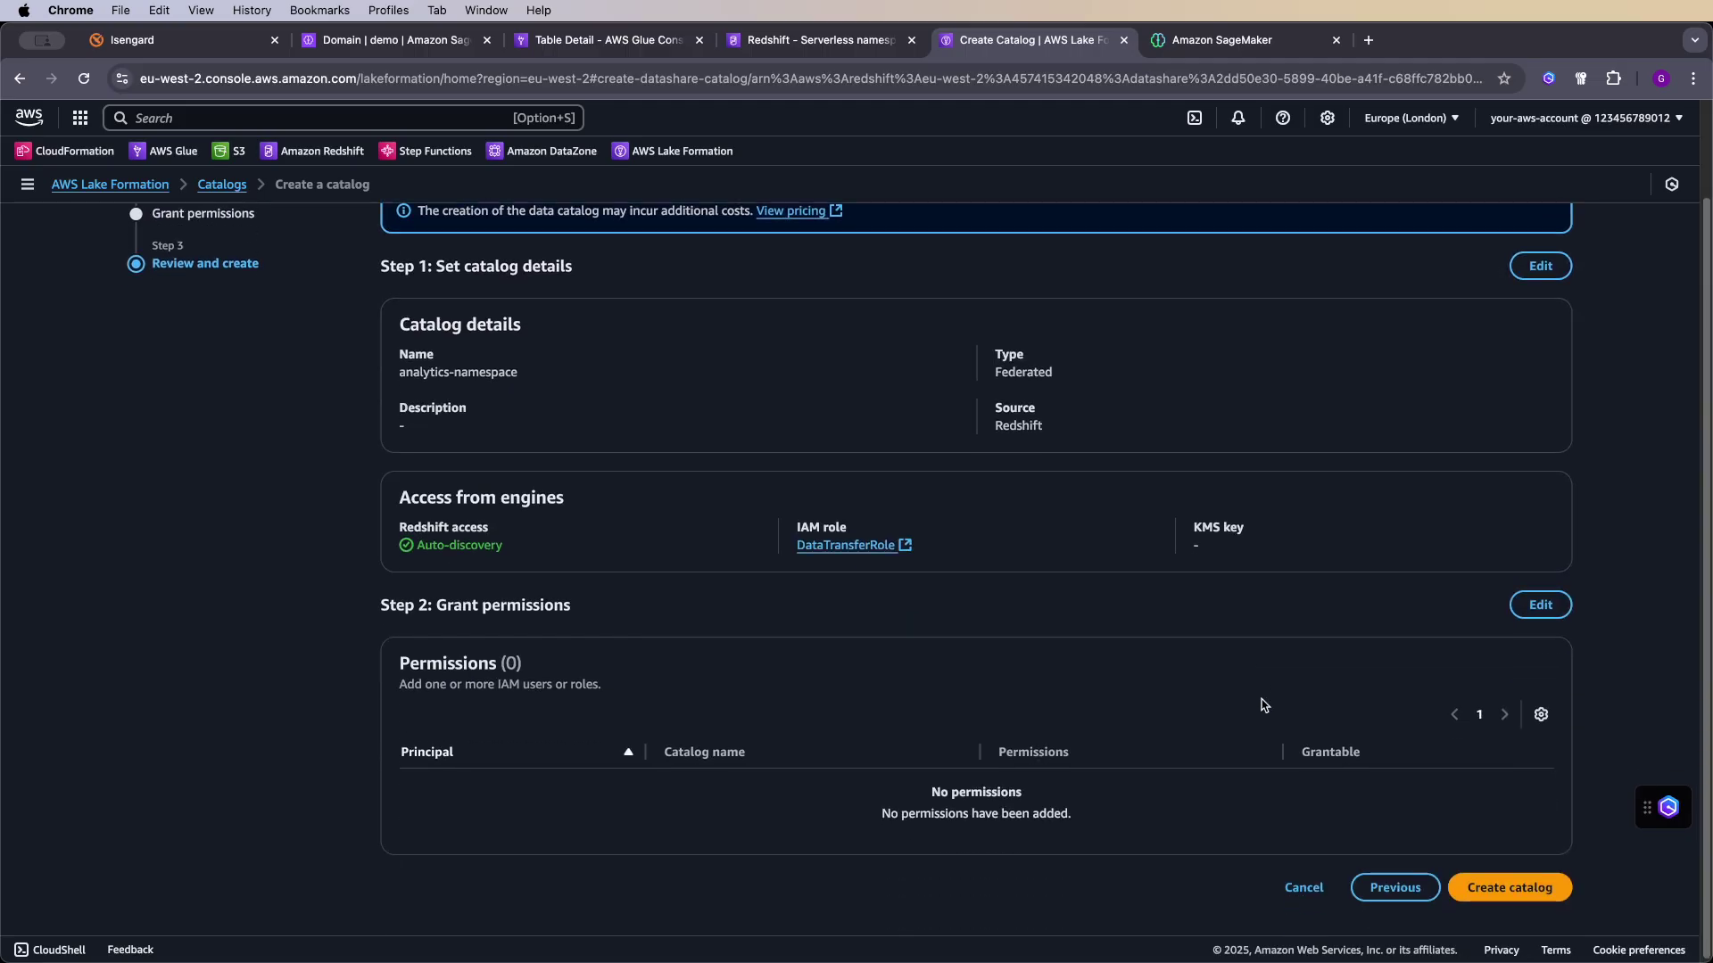
{"action": "left_click", "coordinate": [1507, 886]}
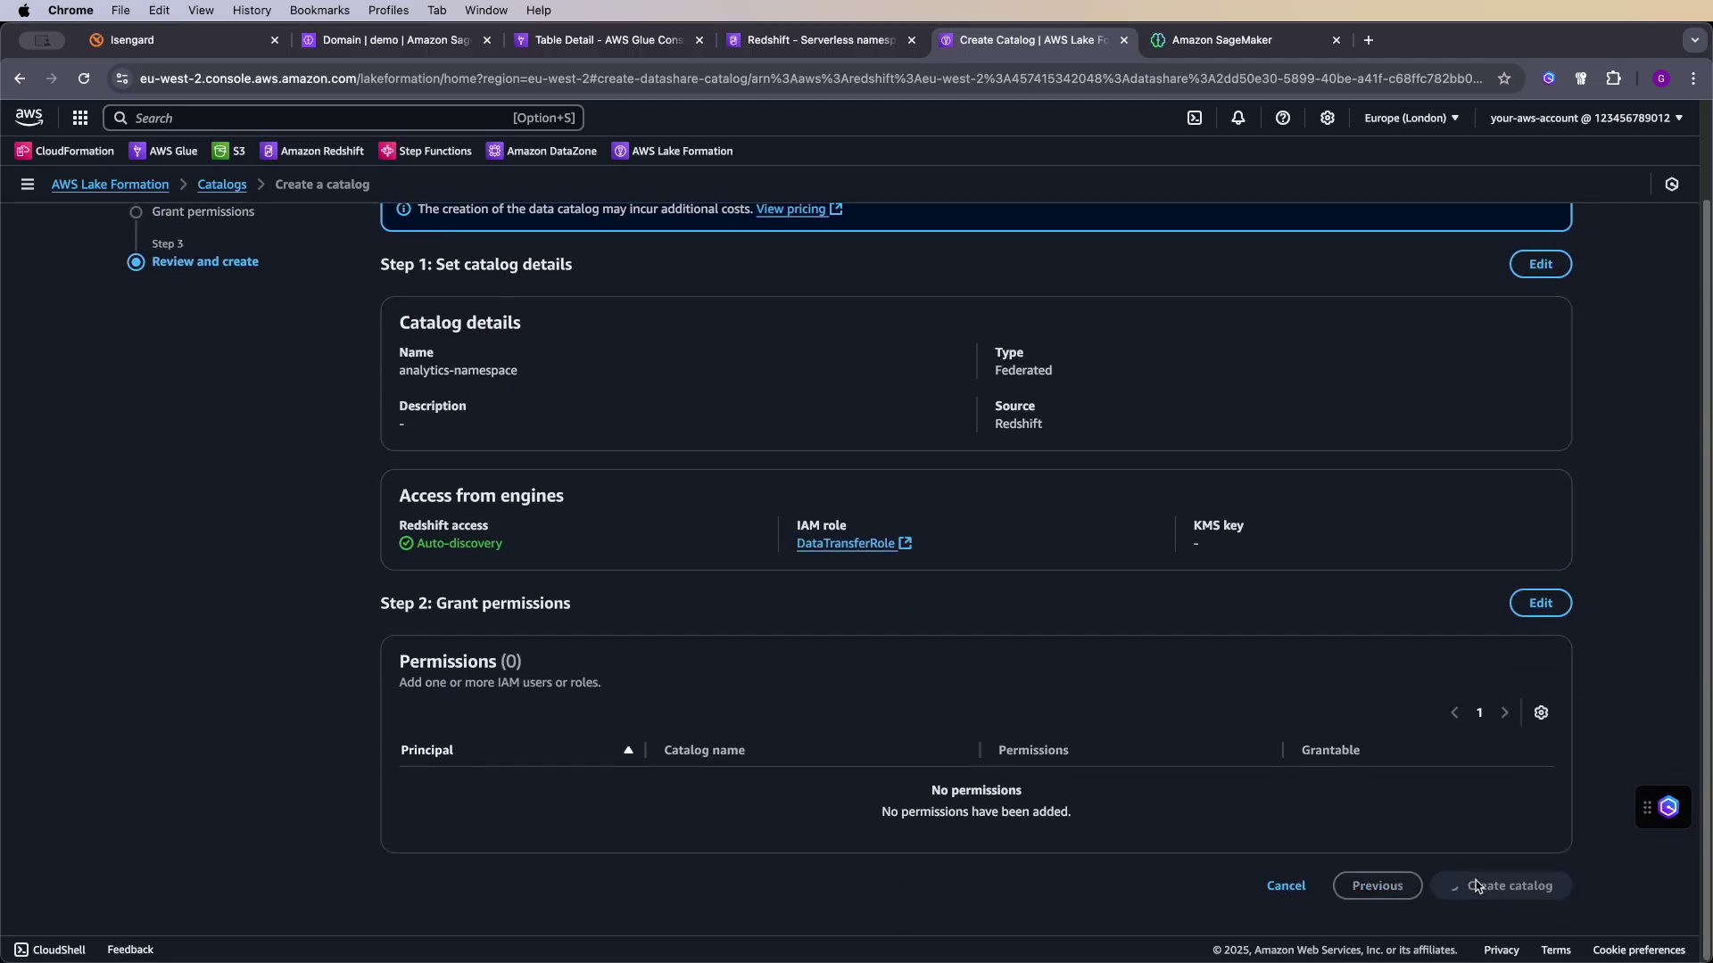
{"action": "left_click", "coordinate": [1626, 287]}
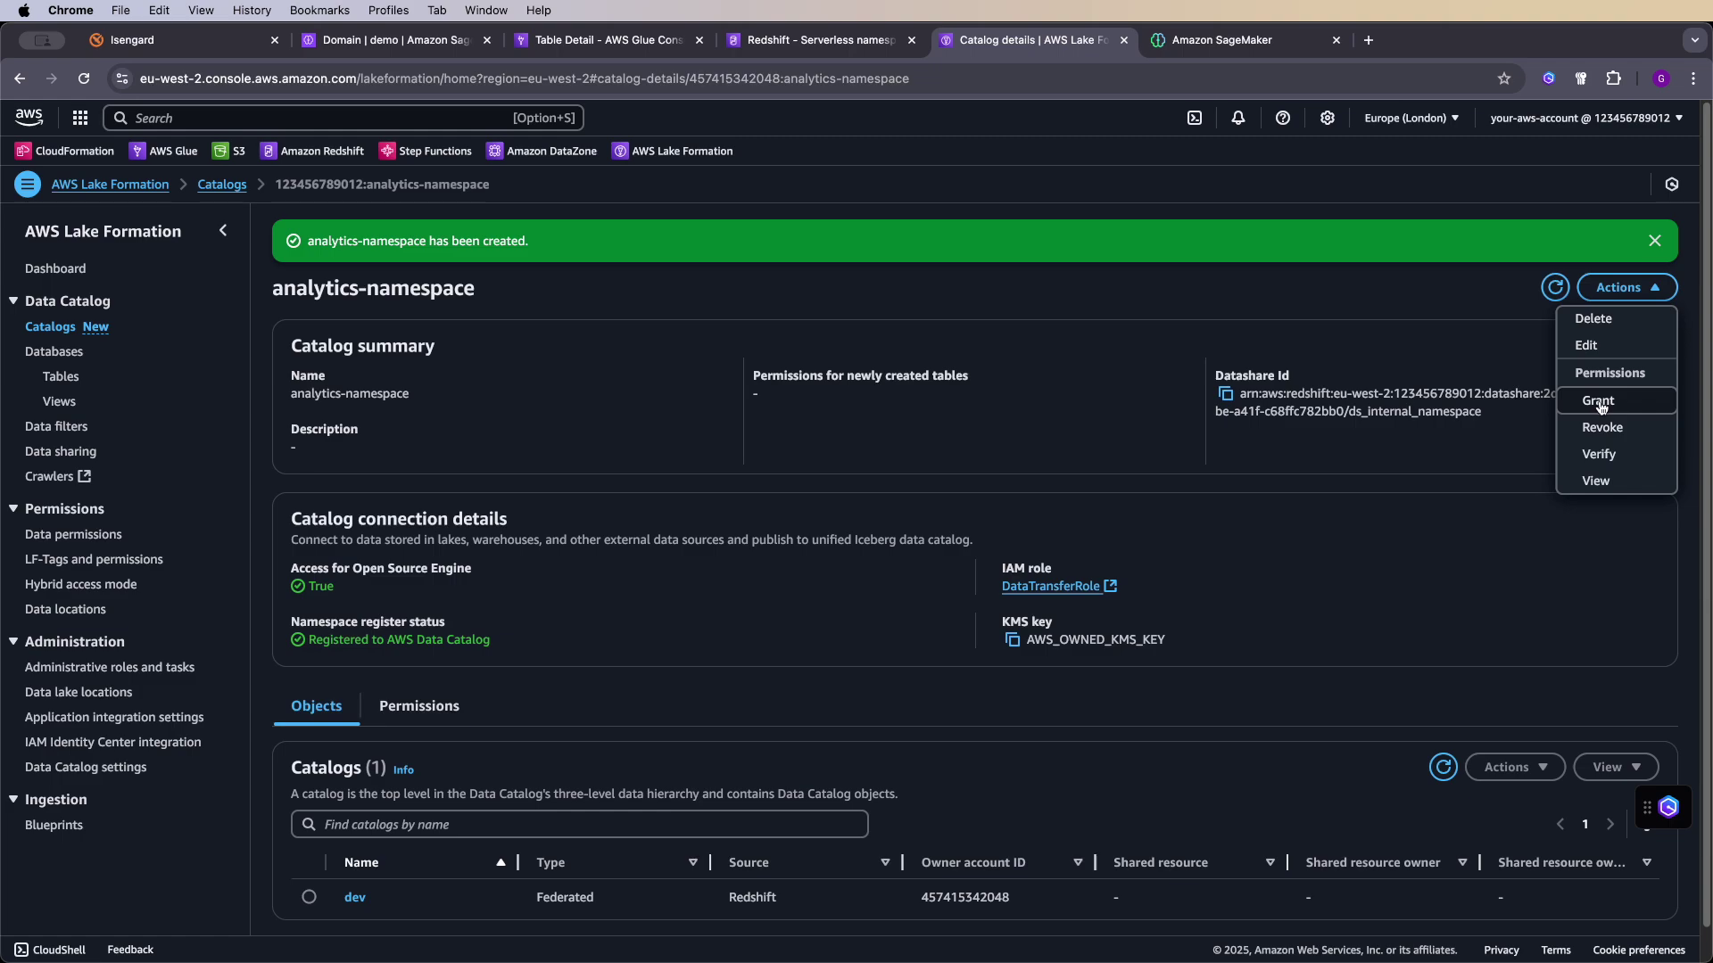
{"action": "left_click", "coordinate": [1421, 313]}
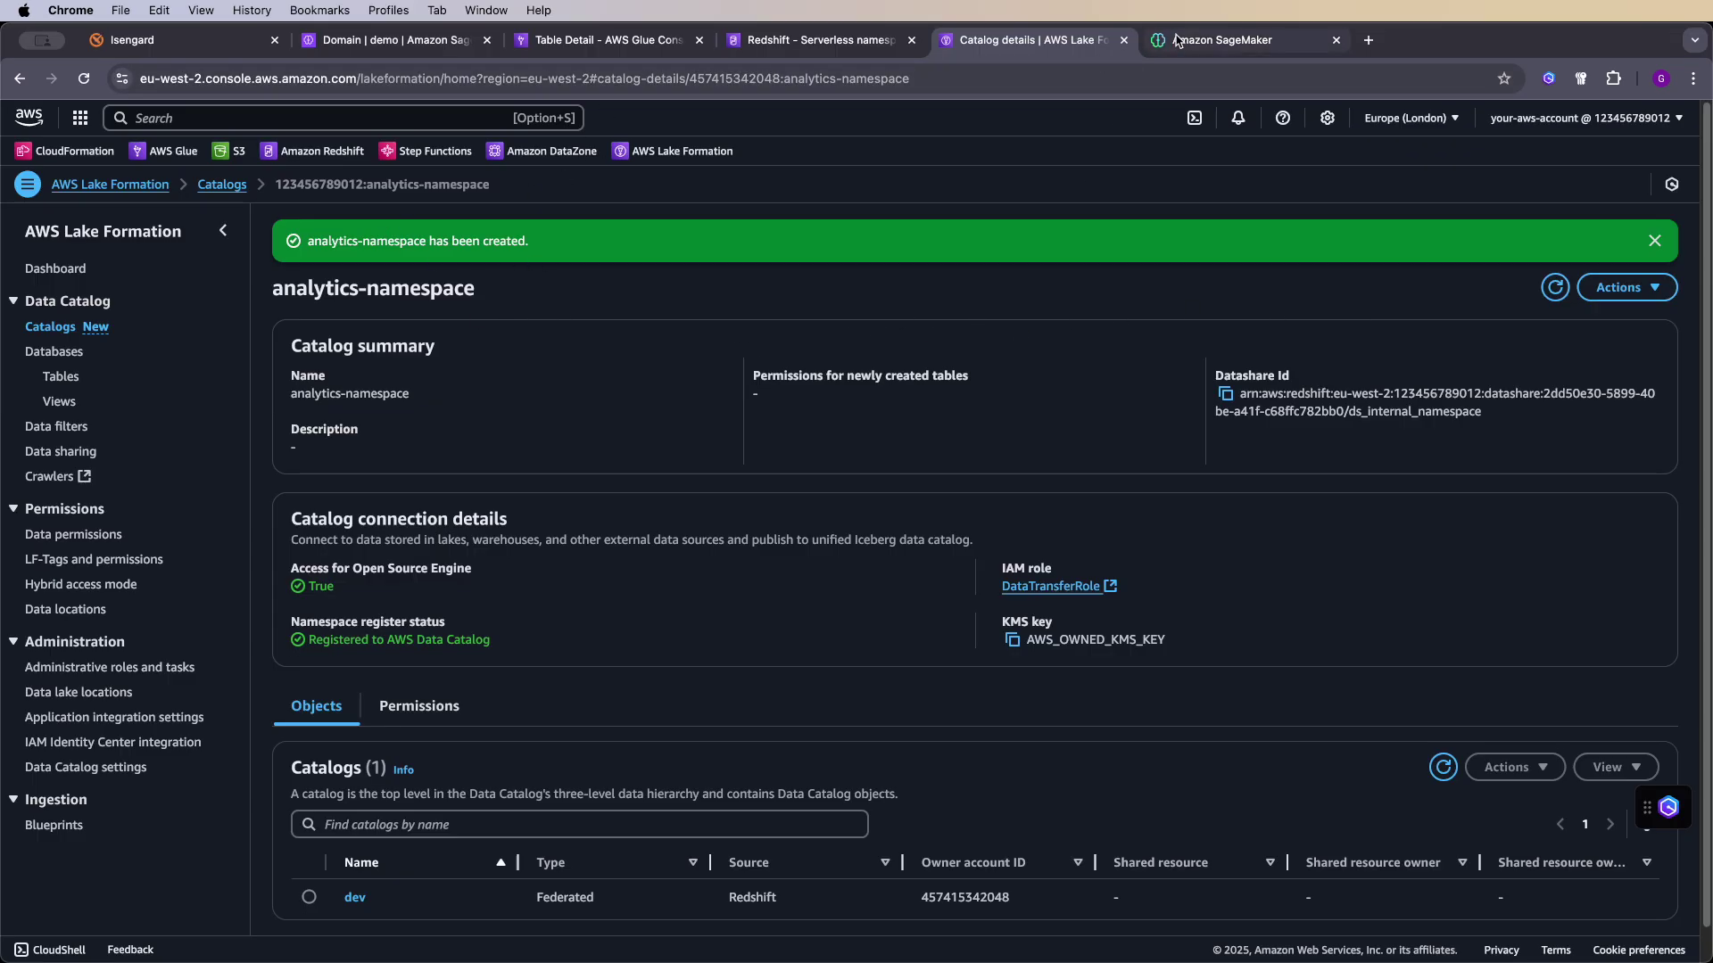
{"action": "left_click", "coordinate": [1220, 42]}
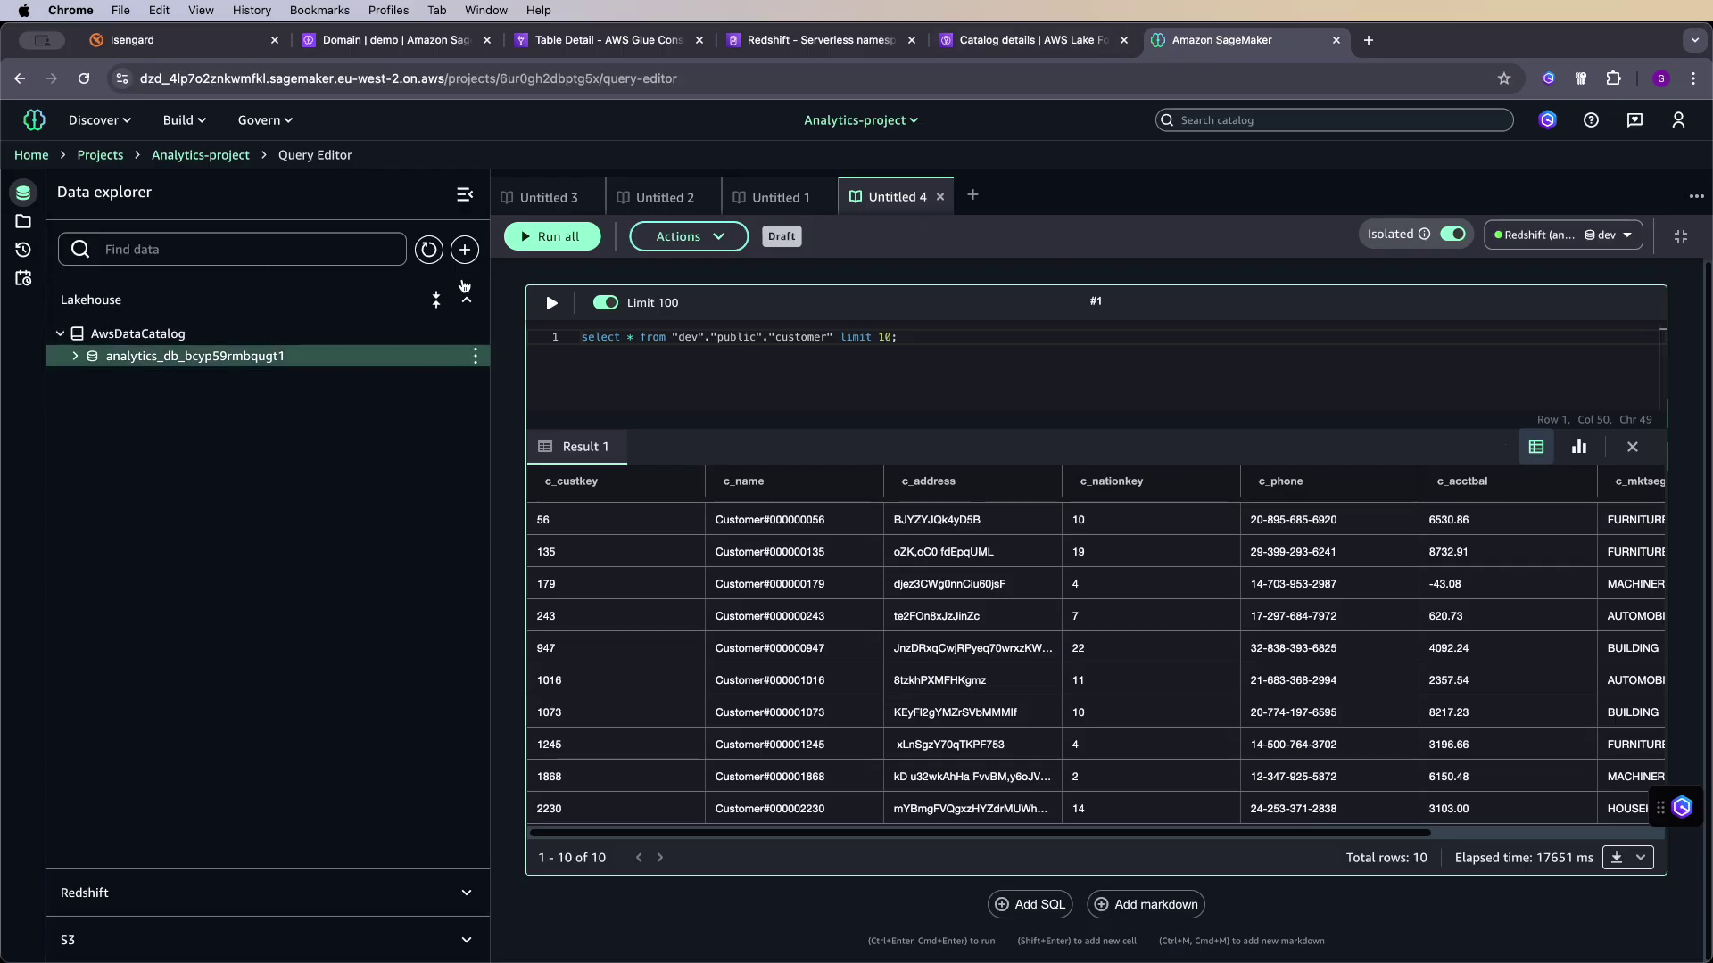
- Refresh the lakehouse tree and copy the project role ARN from Analytics-project's overview
{"action": "left_click", "coordinate": [429, 250]}
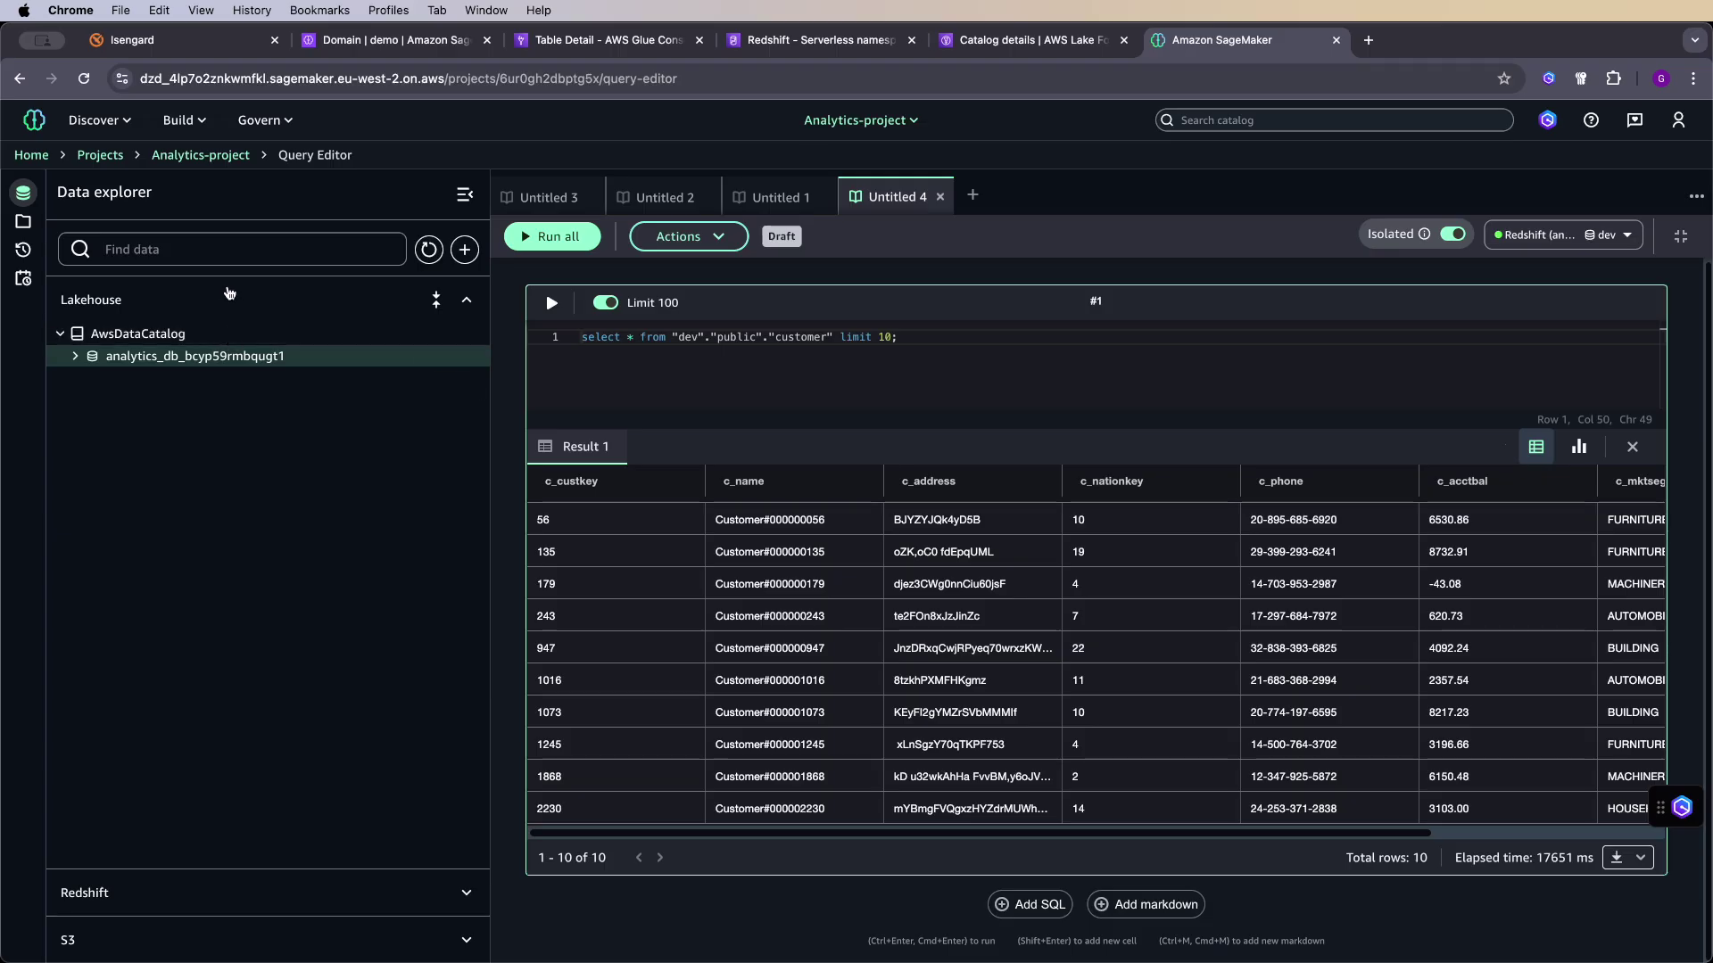
{"action": "left_click", "coordinate": [197, 159]}
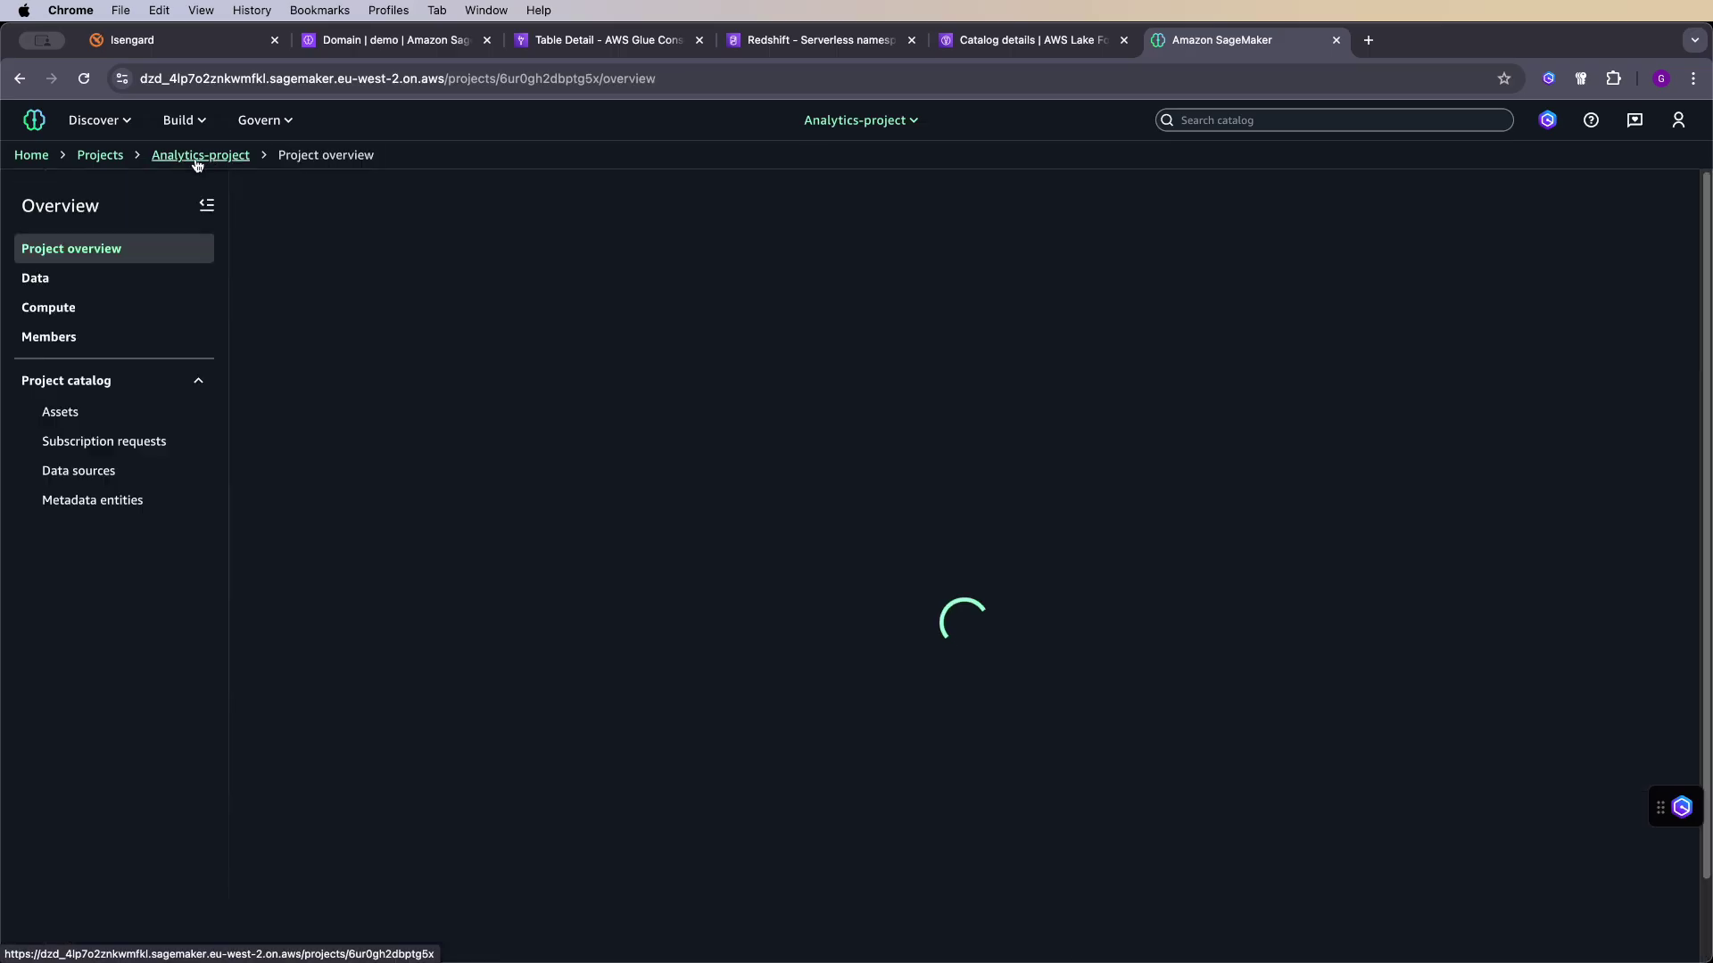
{"action": "scroll", "coordinate": [1330, 730], "scroll_direction": "down", "scroll_amount": 5}
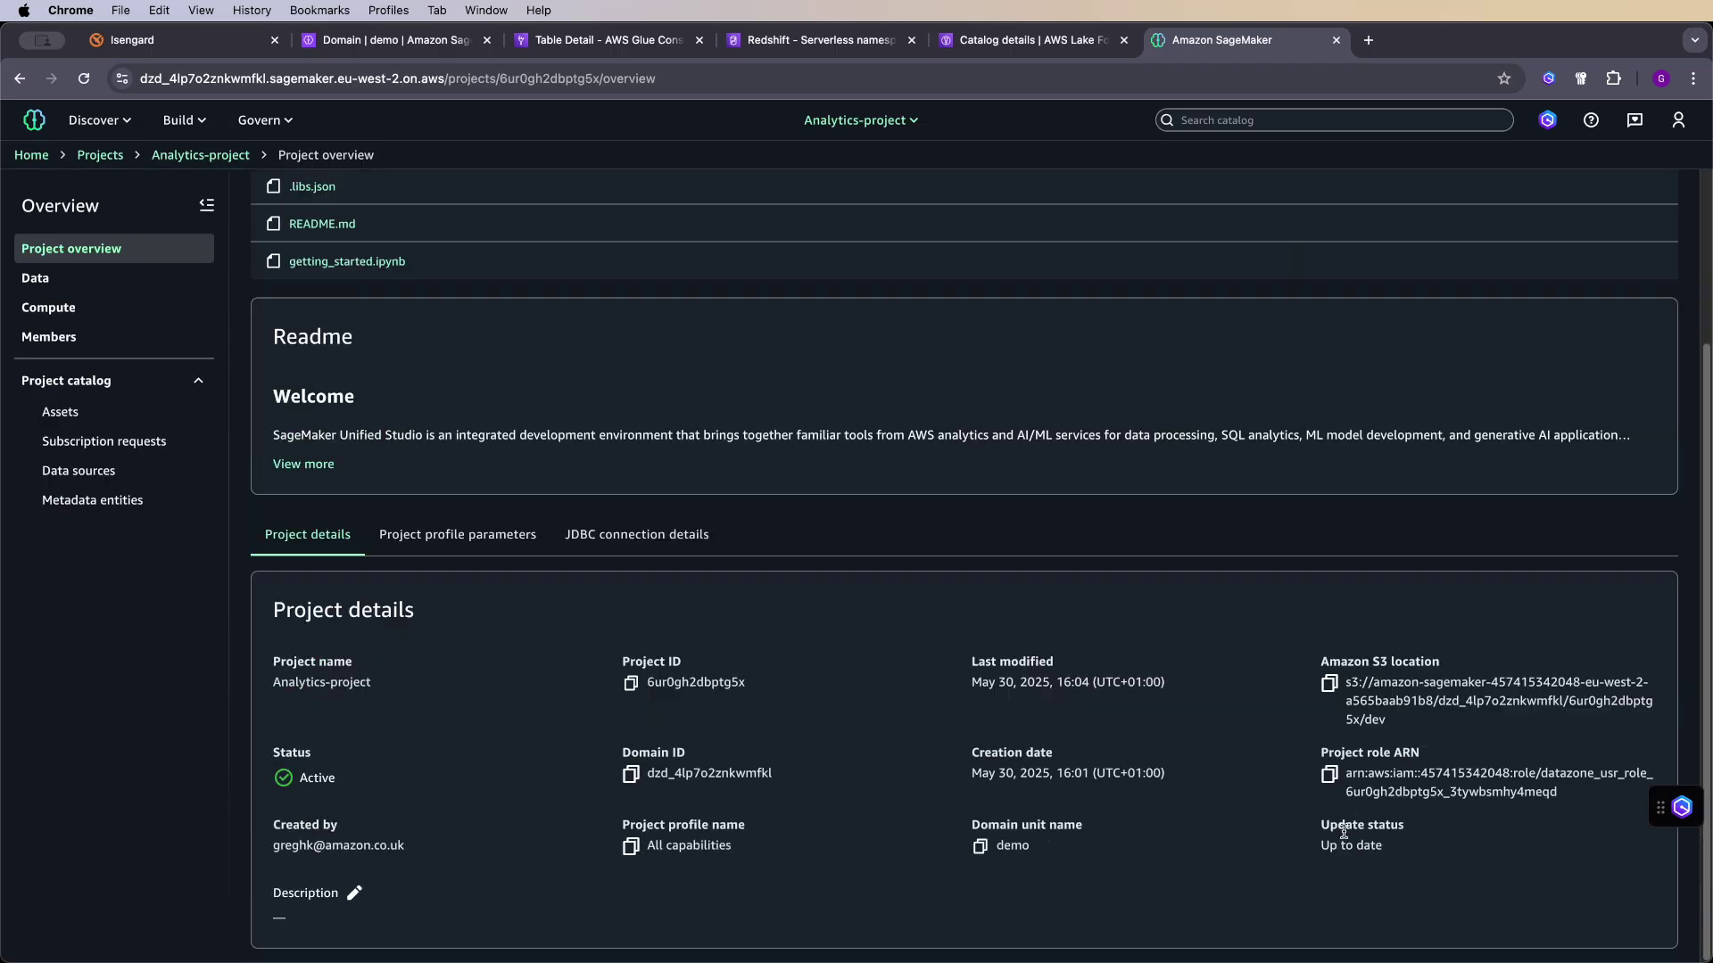
{"action": "left_click", "coordinate": [1329, 773]}
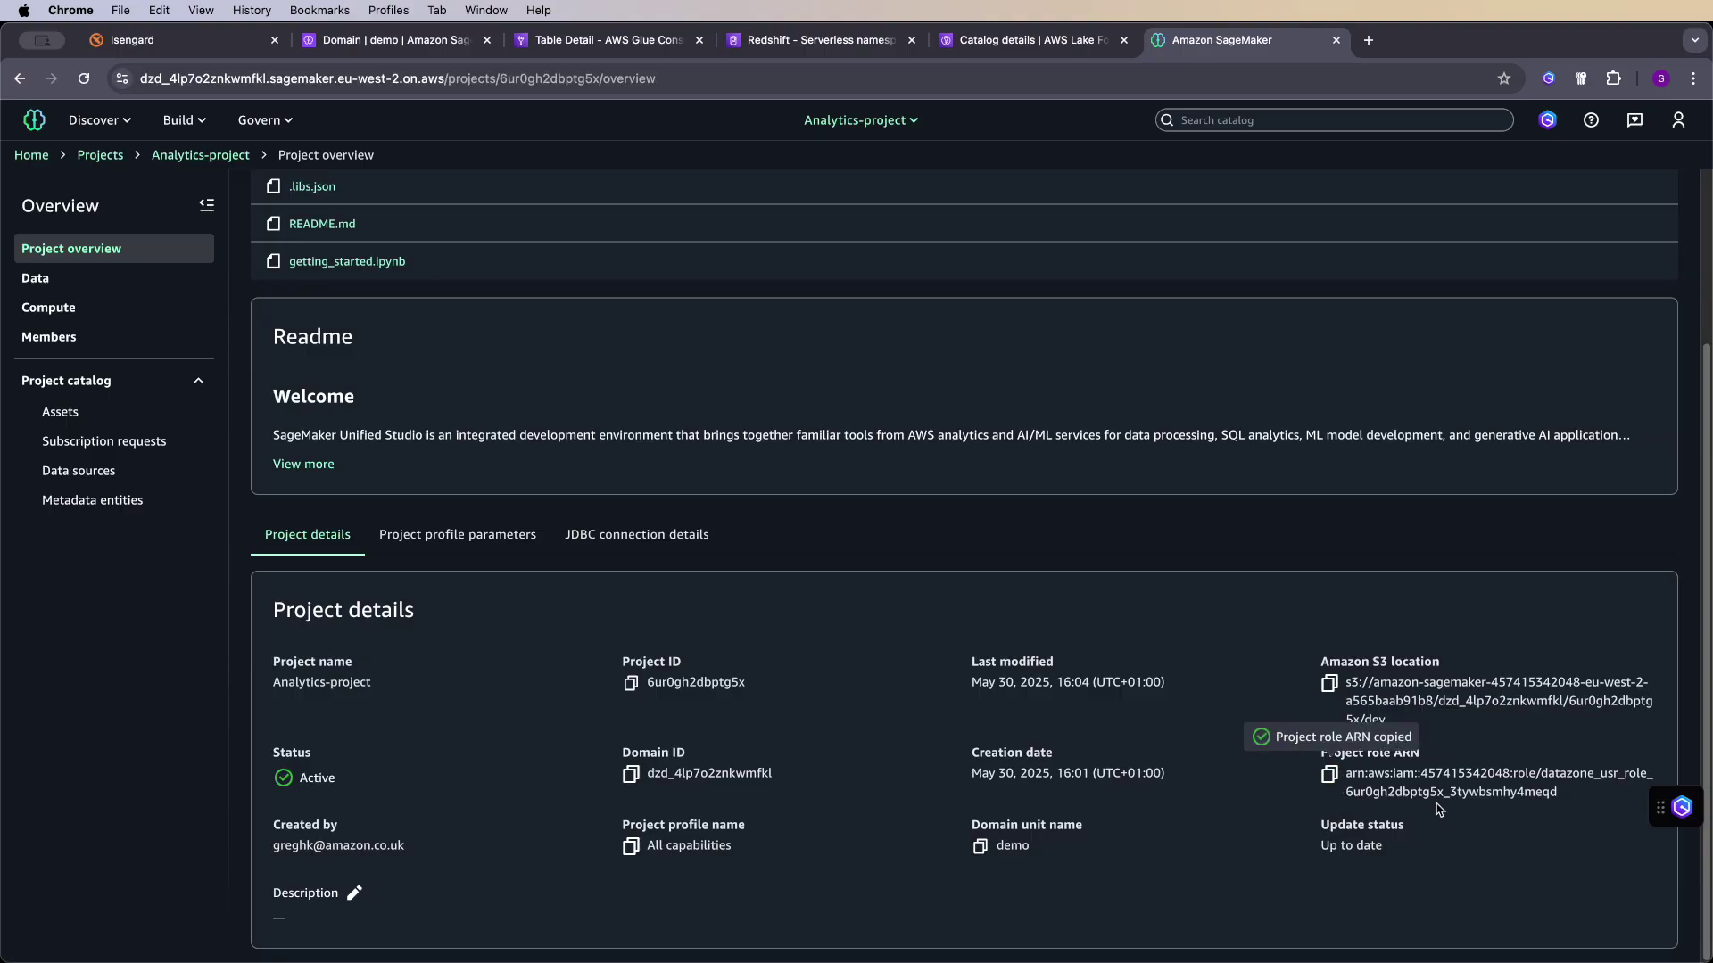
- Start a grant on the analytics-namespace catalog for the datazone_usr project role
{"action": "left_click", "coordinate": [1026, 40]}
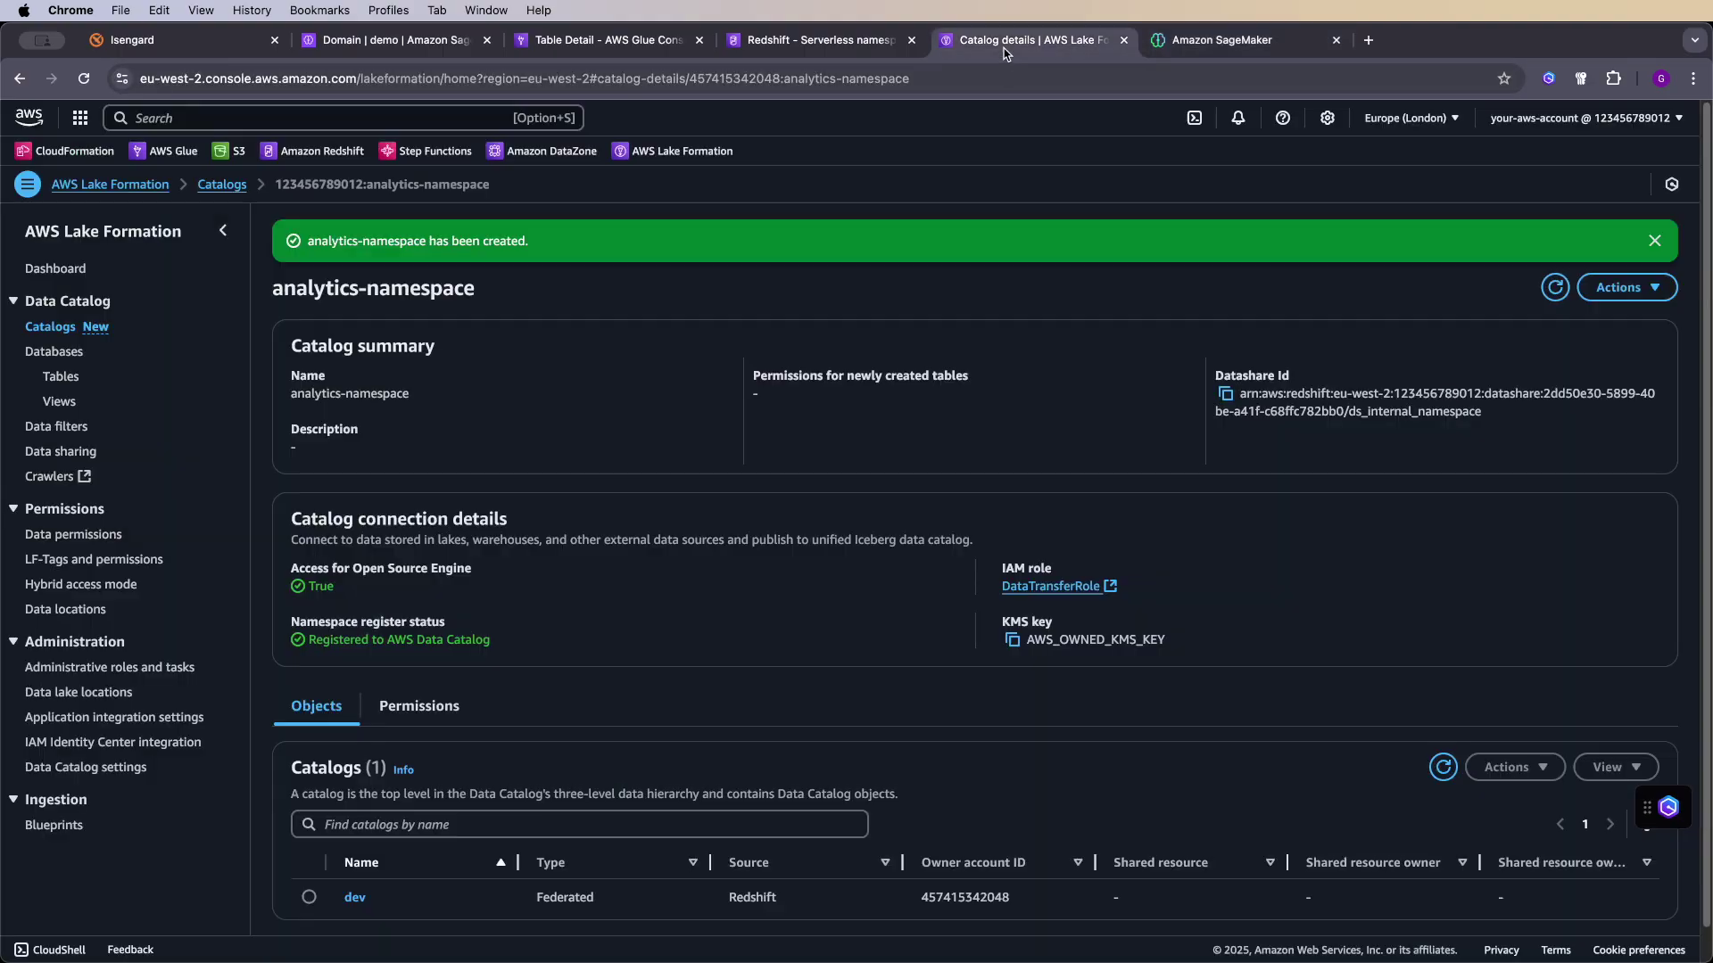
{"action": "scroll", "coordinate": [732, 316], "scroll_direction": "down", "scroll_amount": 1}
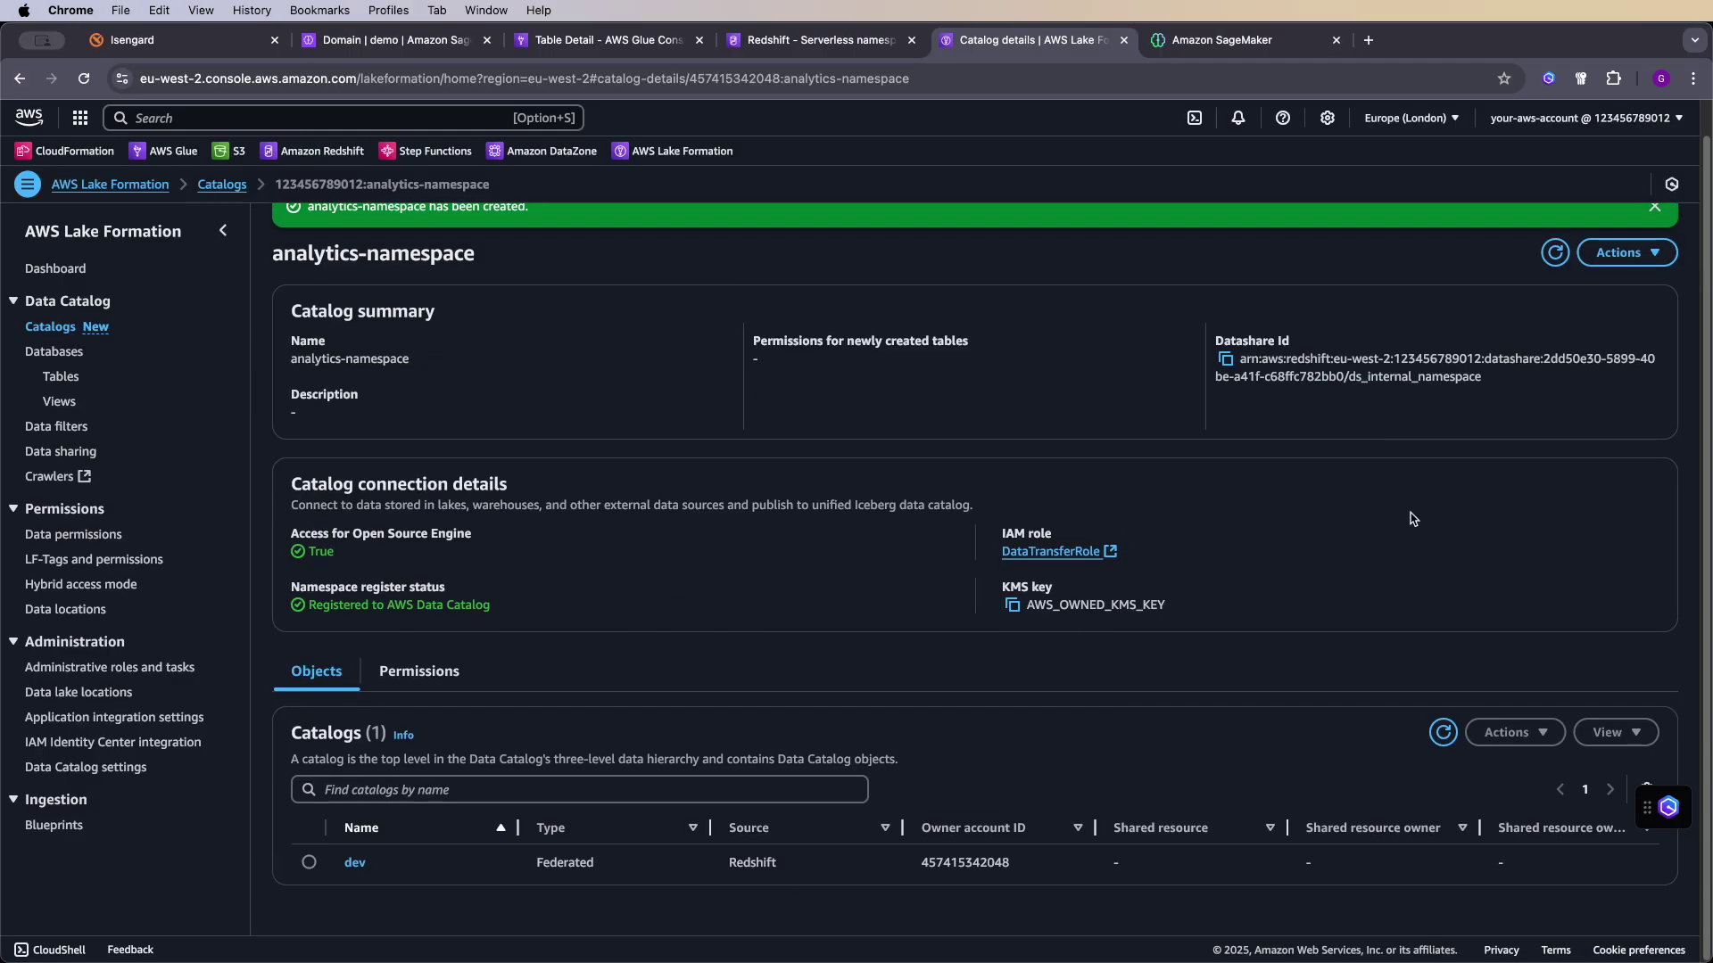
{"action": "scroll", "coordinate": [1409, 441], "scroll_direction": "up", "scroll_amount": 1}
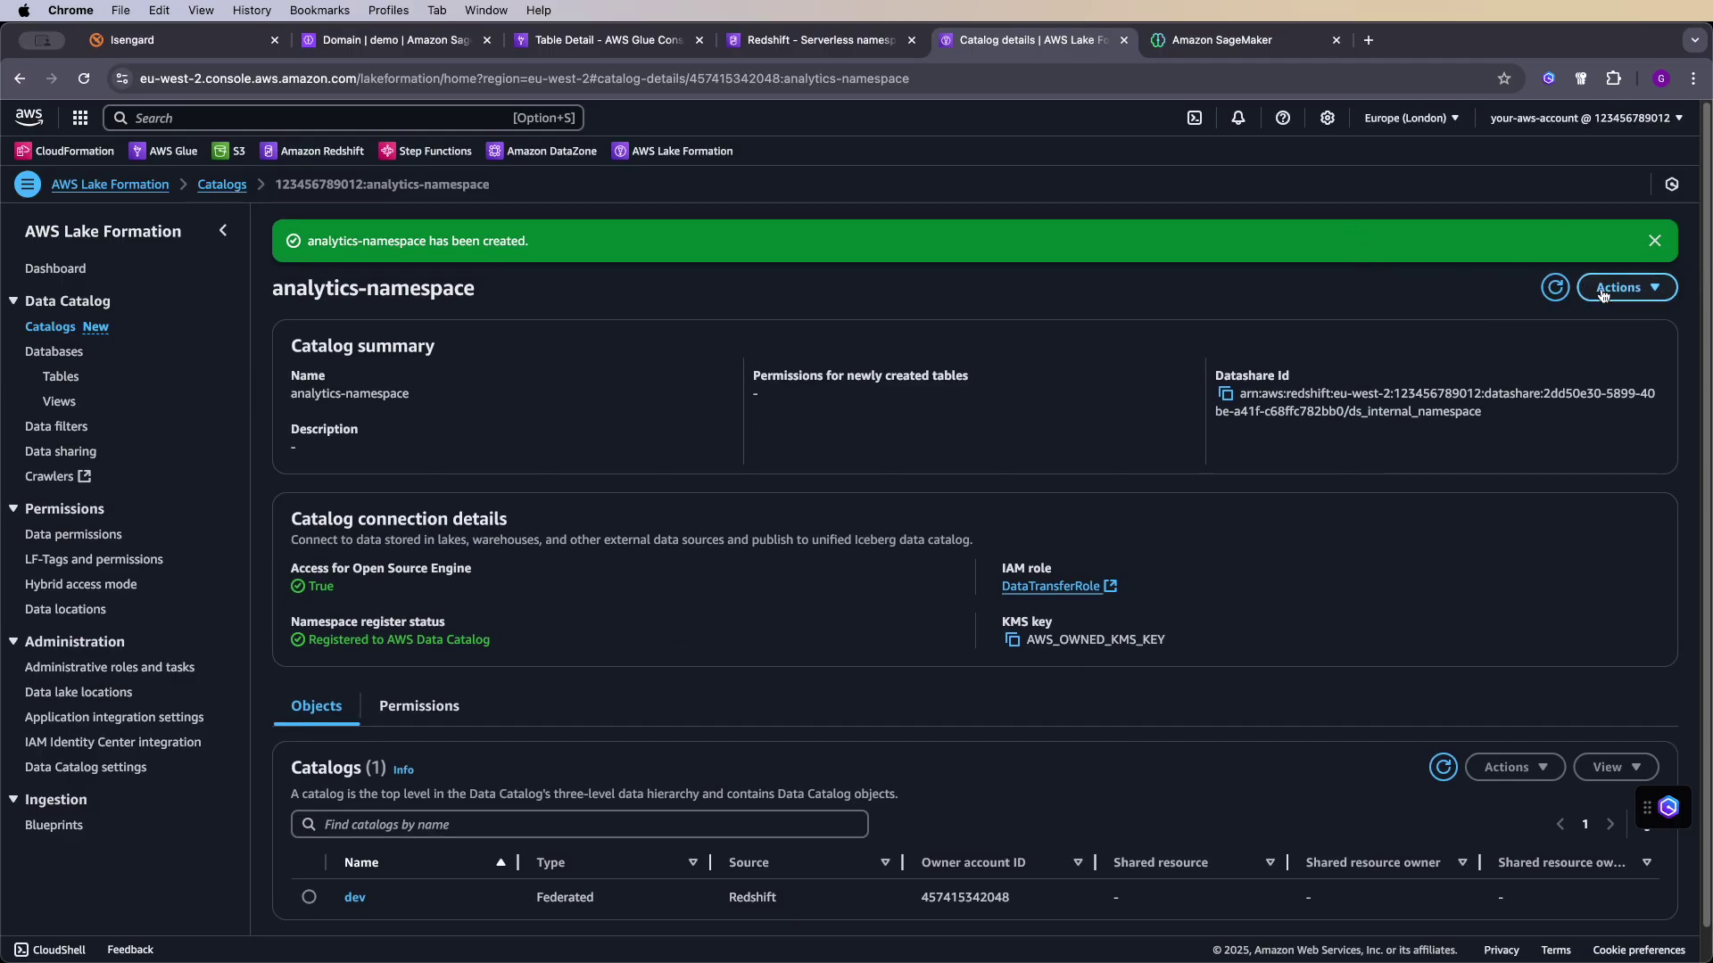
{"action": "left_click", "coordinate": [1632, 289]}
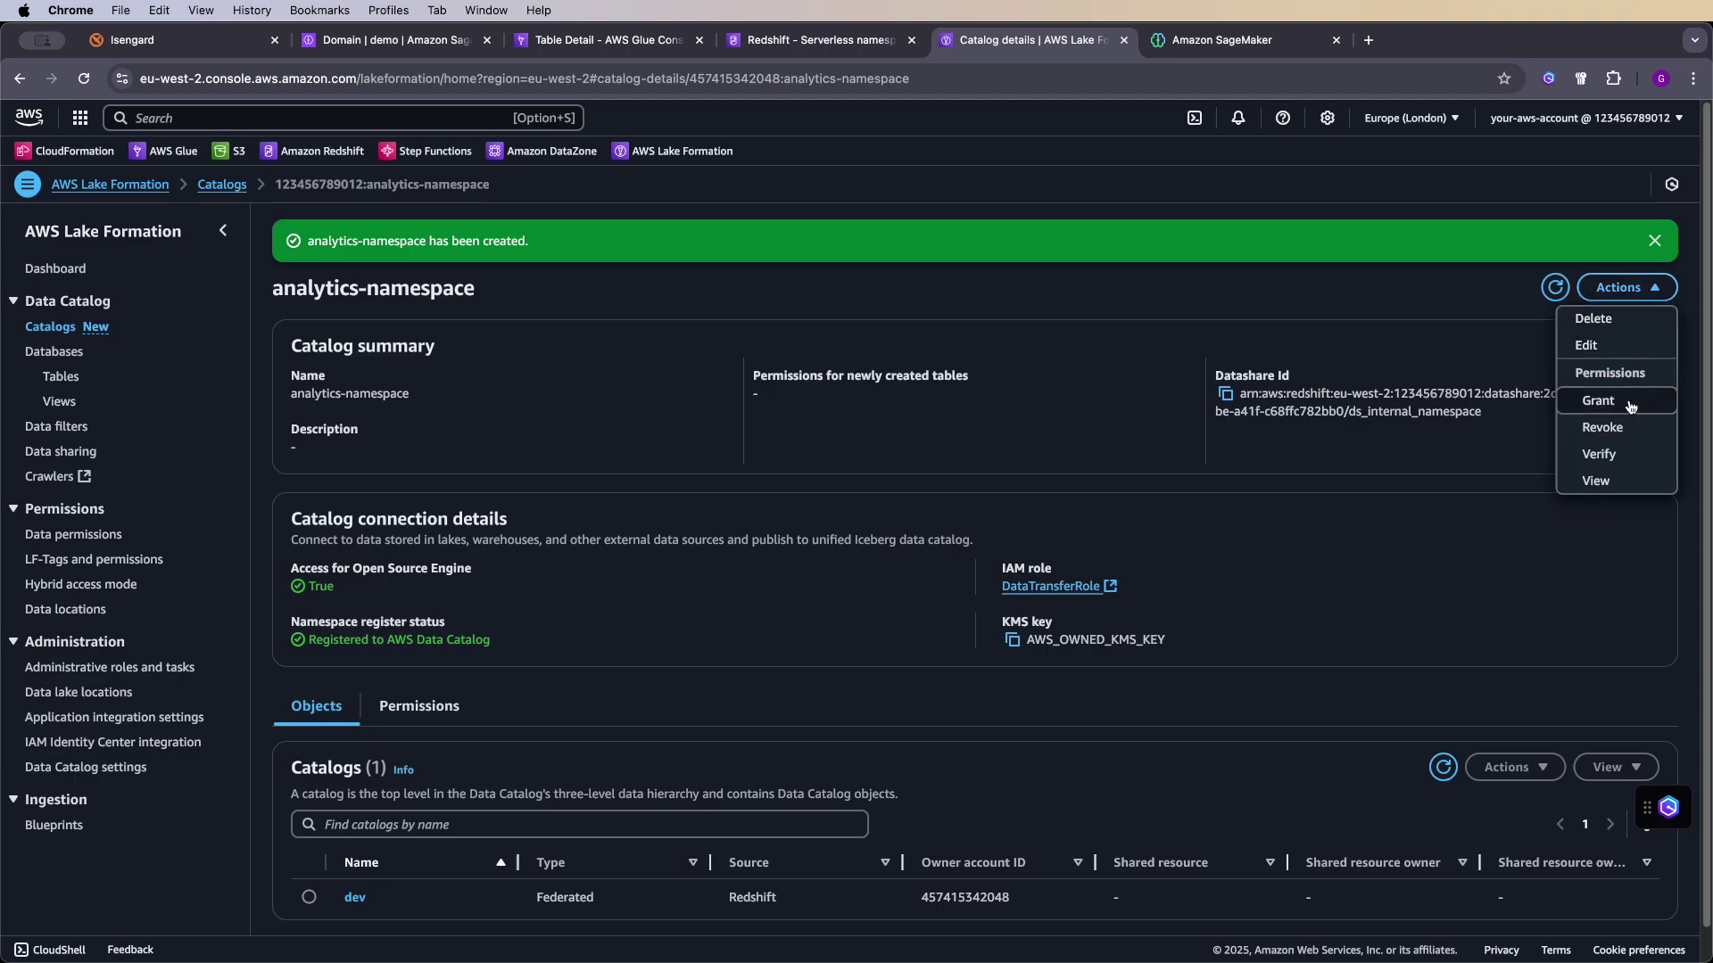
{"action": "left_click", "coordinate": [1598, 400]}
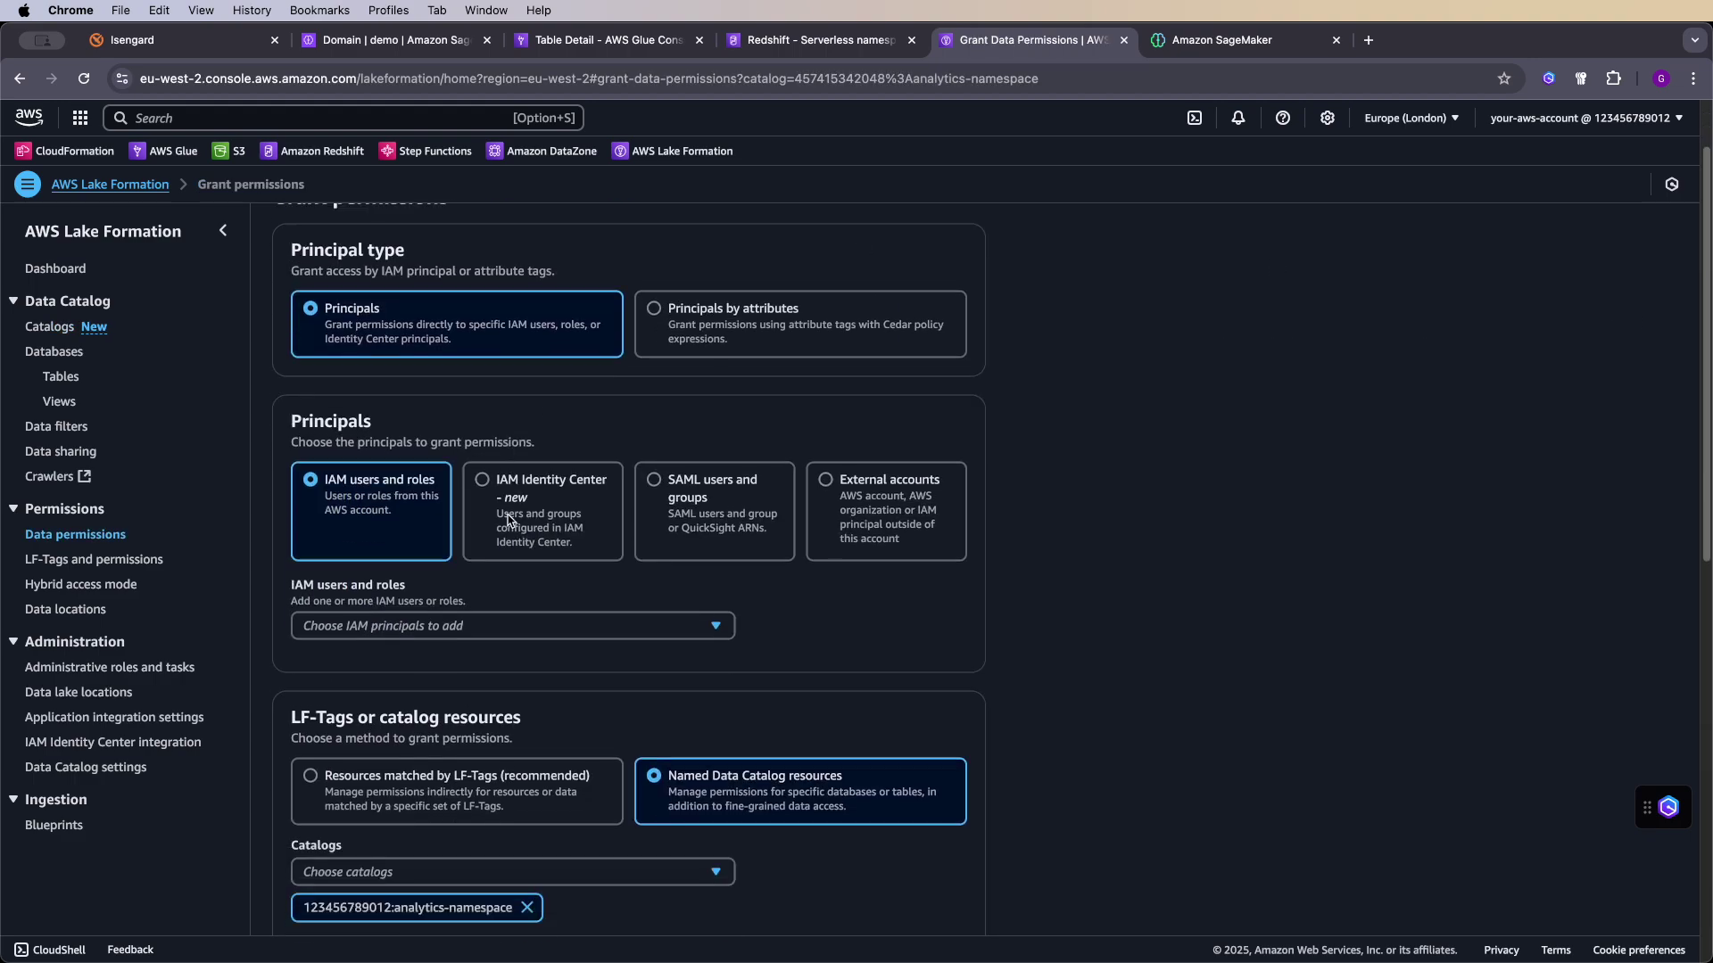
{"action": "left_click", "coordinate": [466, 626]}
{"action": "type", "text": "datazone_usr_role_6ur0gh2dbptg5x_3tywbsmhy4meqd"}
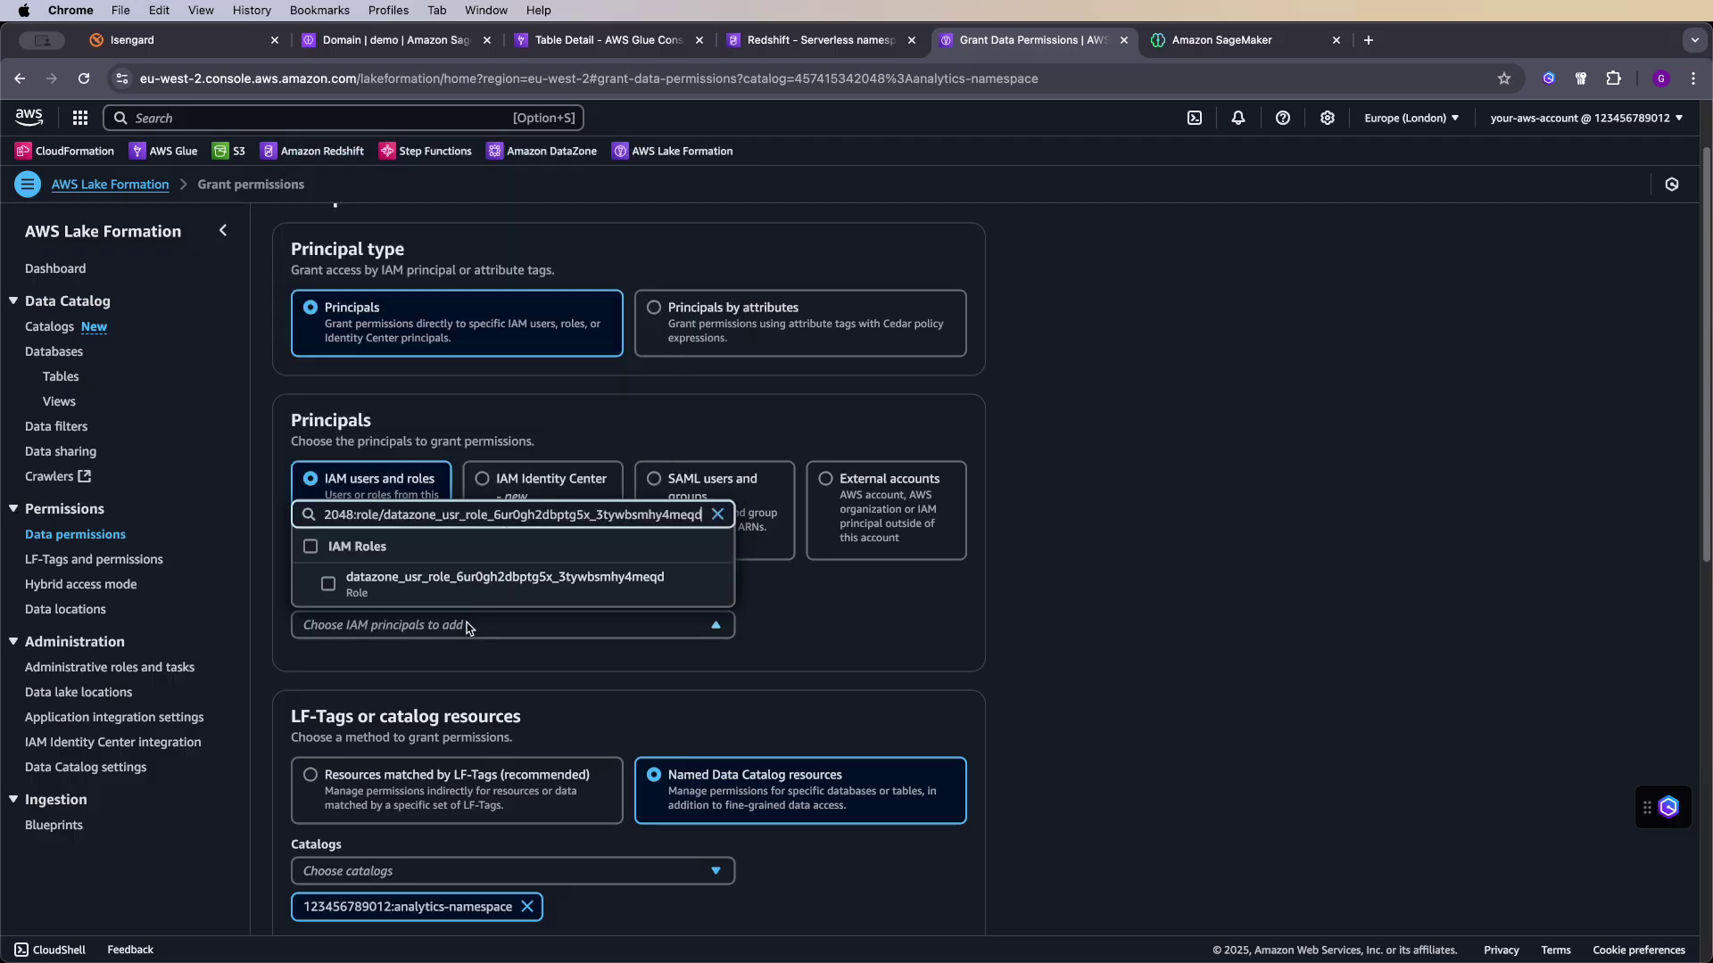
{"action": "left_click", "coordinate": [468, 584]}
- Give the role Super and grantable Super catalog permissions and submit the grant
{"action": "scroll", "coordinate": [888, 639], "scroll_direction": "down", "scroll_amount": 5}
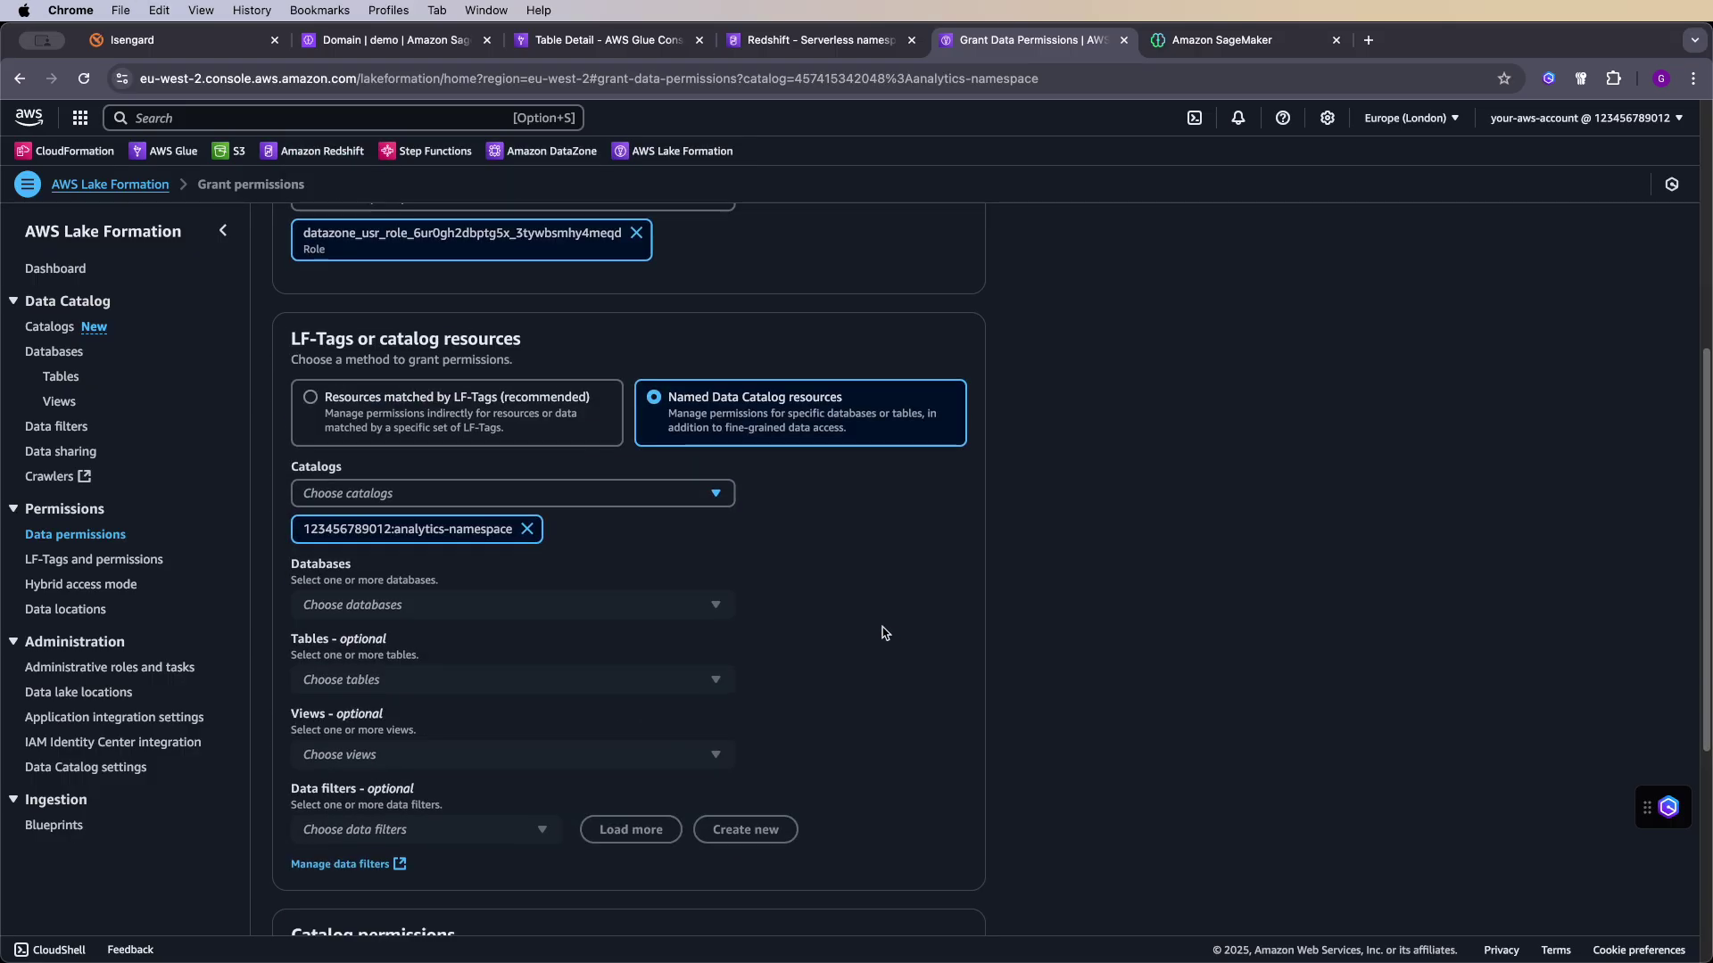
{"action": "scroll", "coordinate": [848, 581], "scroll_direction": "down", "scroll_amount": 2}
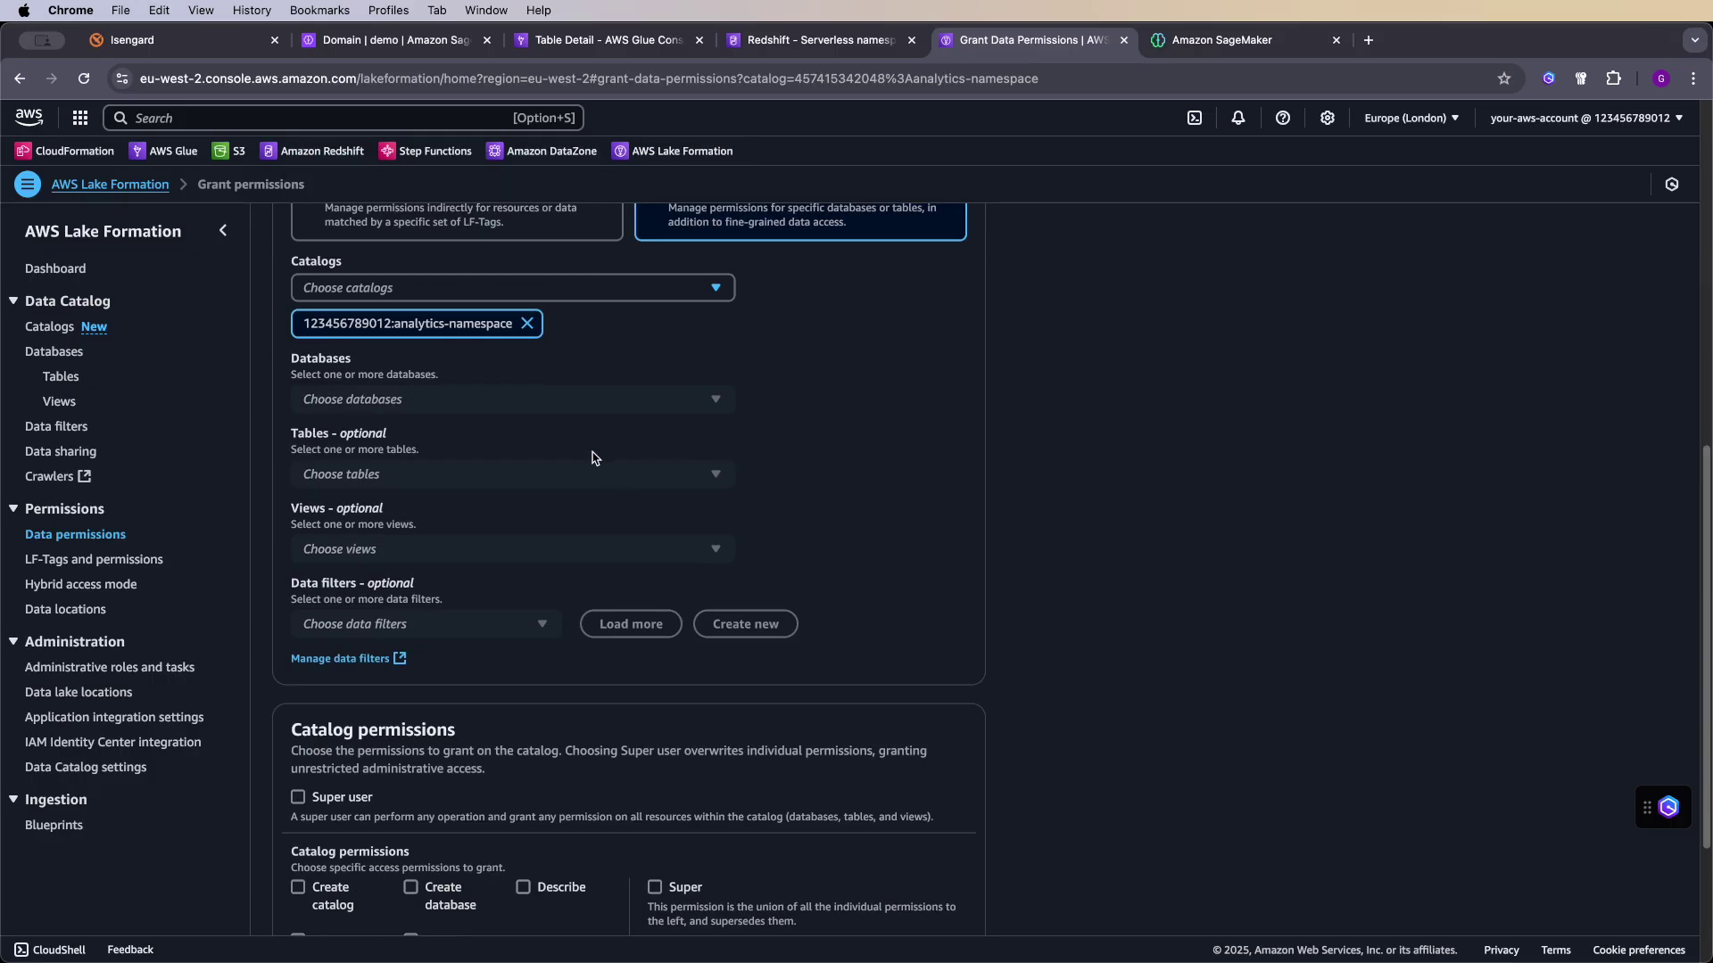
{"action": "scroll", "coordinate": [590, 455], "scroll_direction": "up", "scroll_amount": 2}
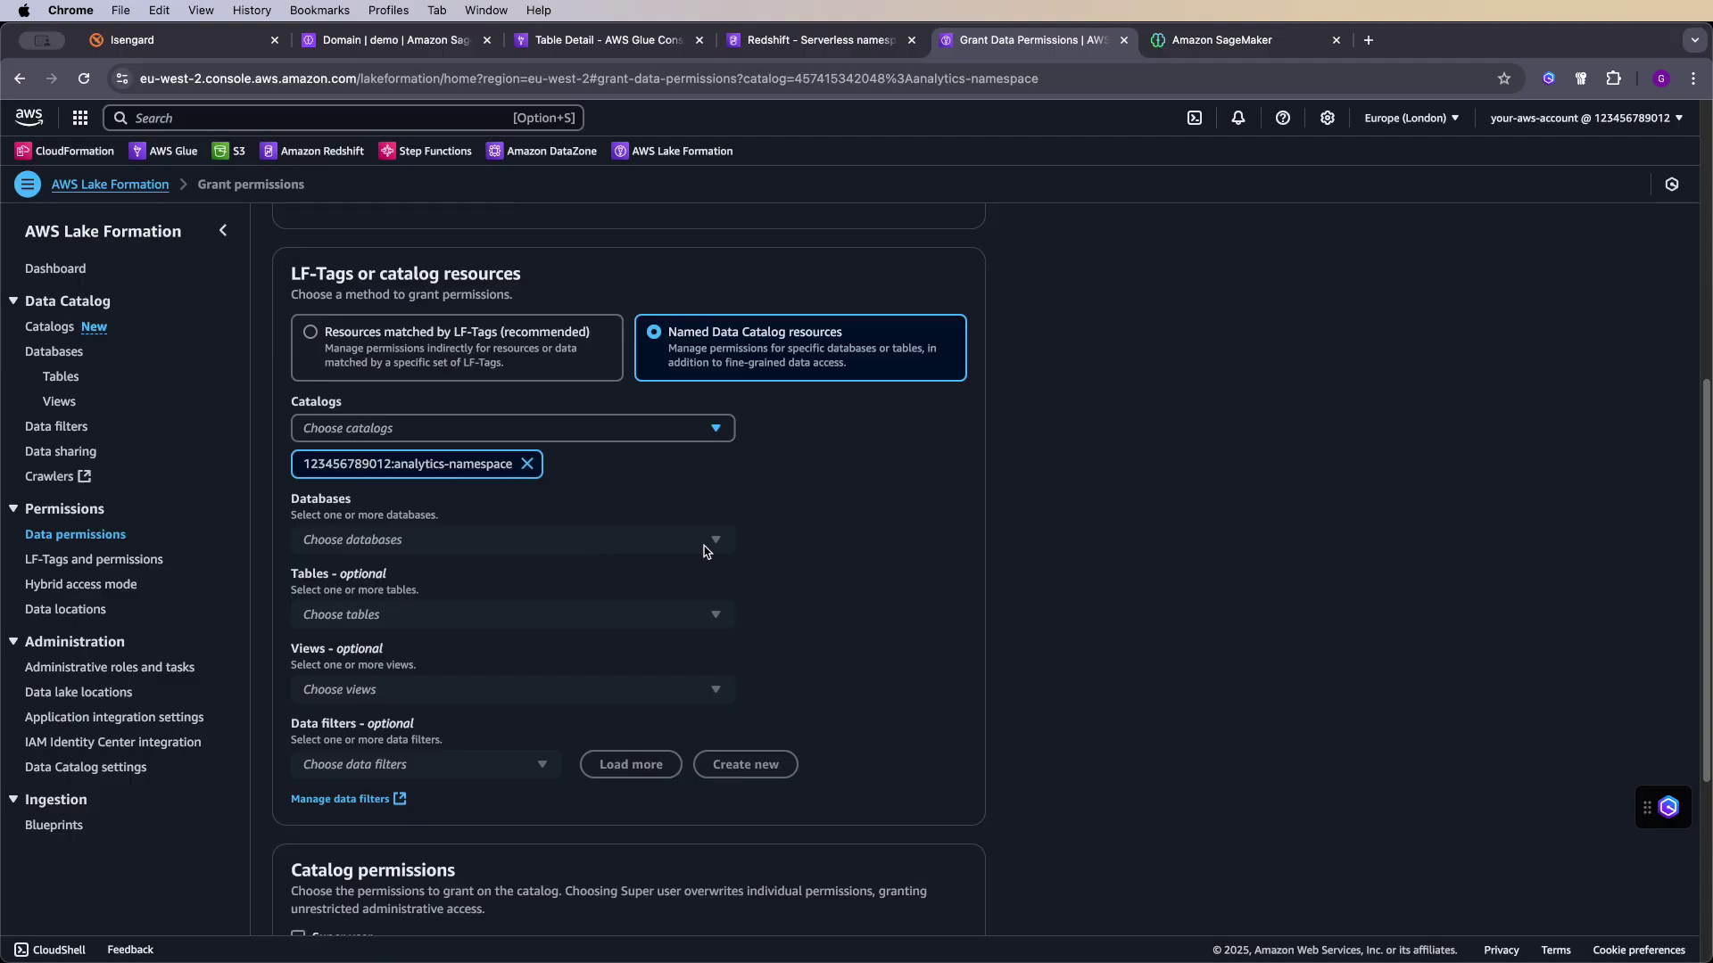
{"action": "scroll", "coordinate": [706, 553], "scroll_direction": "down", "scroll_amount": 5}
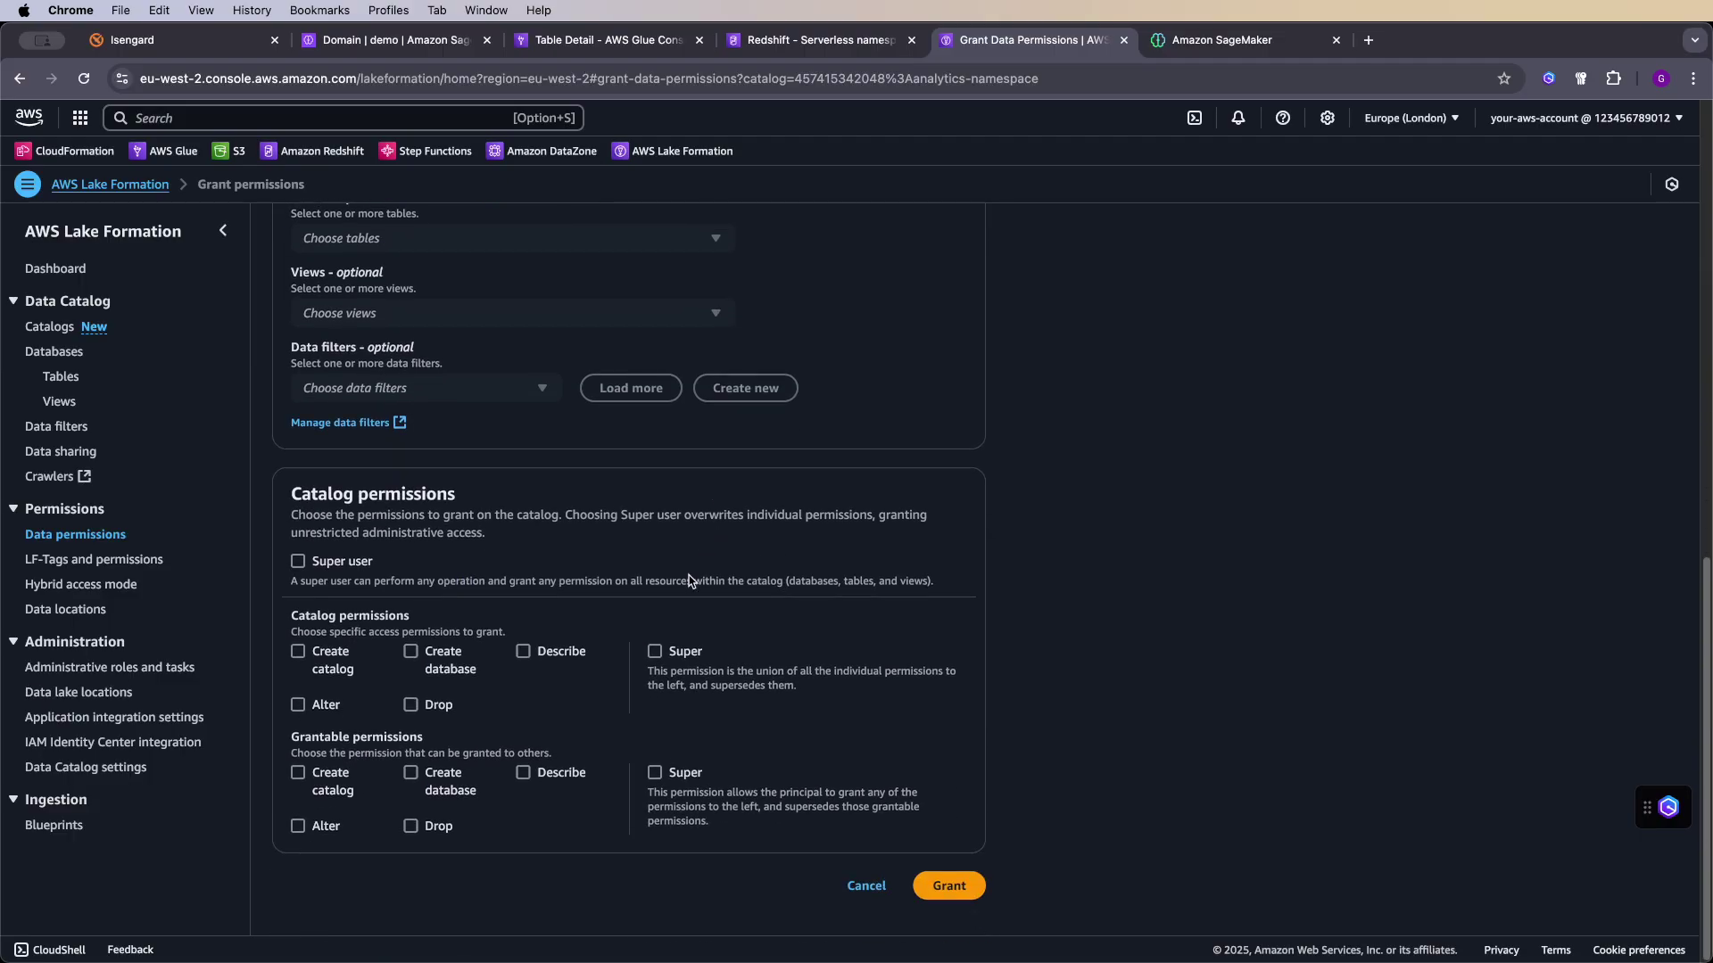
{"action": "left_click", "coordinate": [656, 654]}
{"action": "left_click", "coordinate": [655, 772]}
{"action": "left_click", "coordinate": [948, 885]}
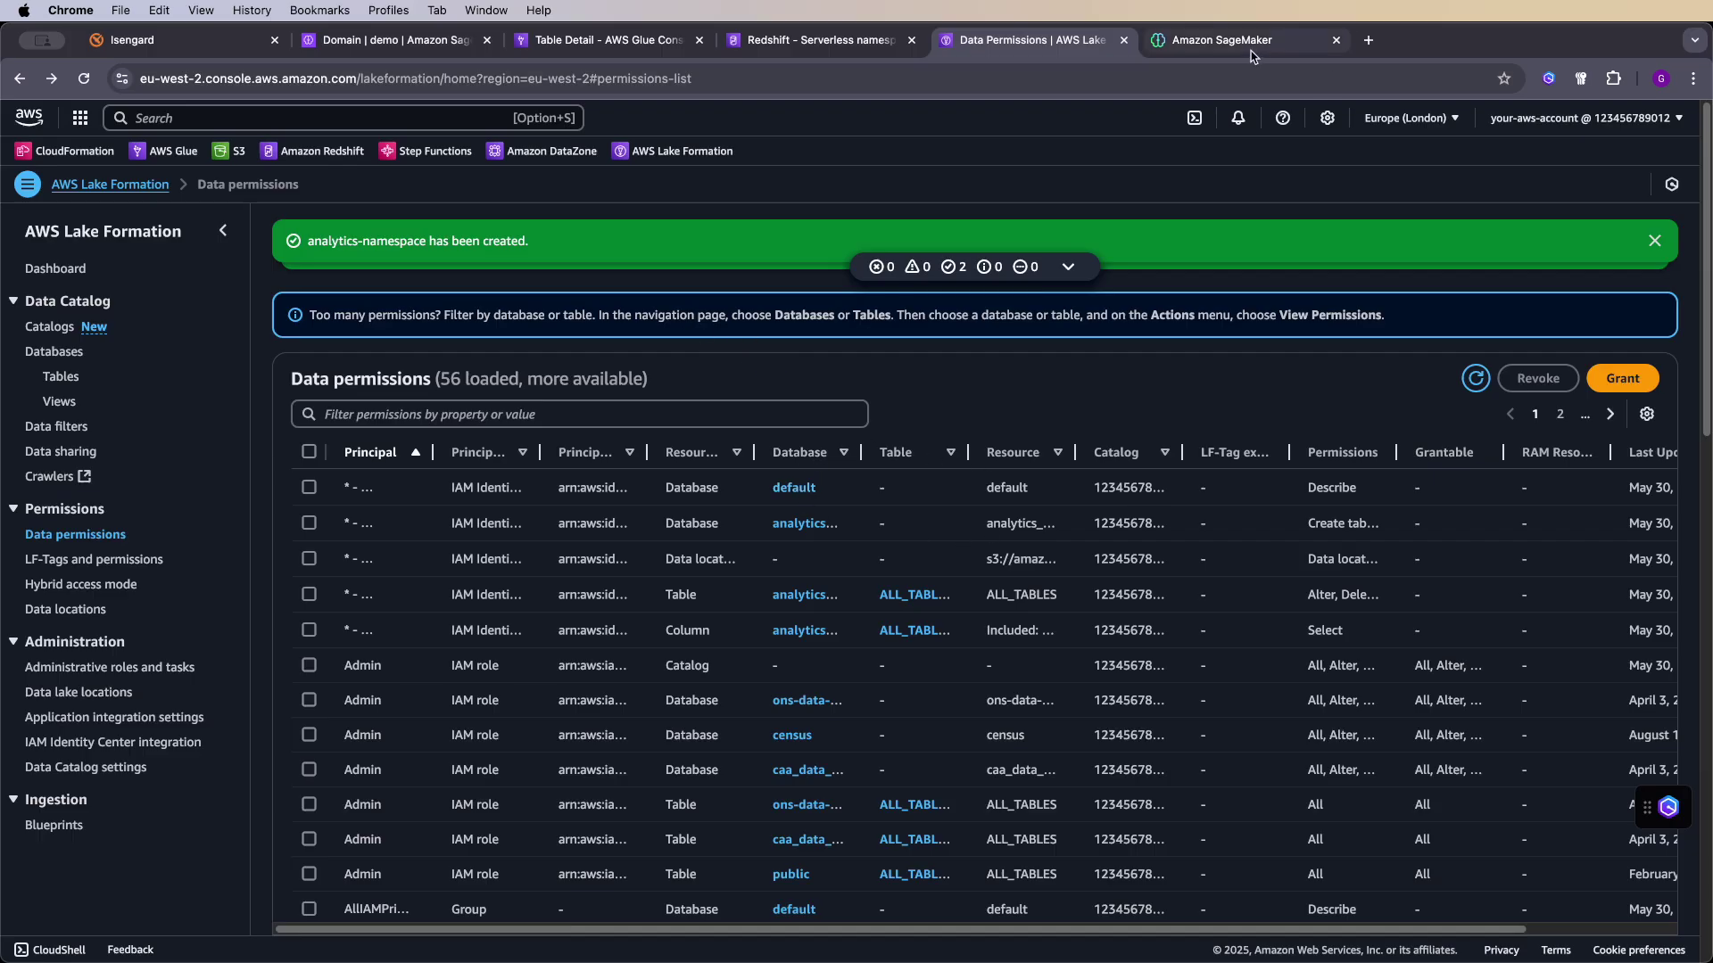
- Check analytics-namespace in the Query Editor's lakehouse, then select the dev catalog in Lake Formation
{"action": "left_click", "coordinate": [1228, 43]}
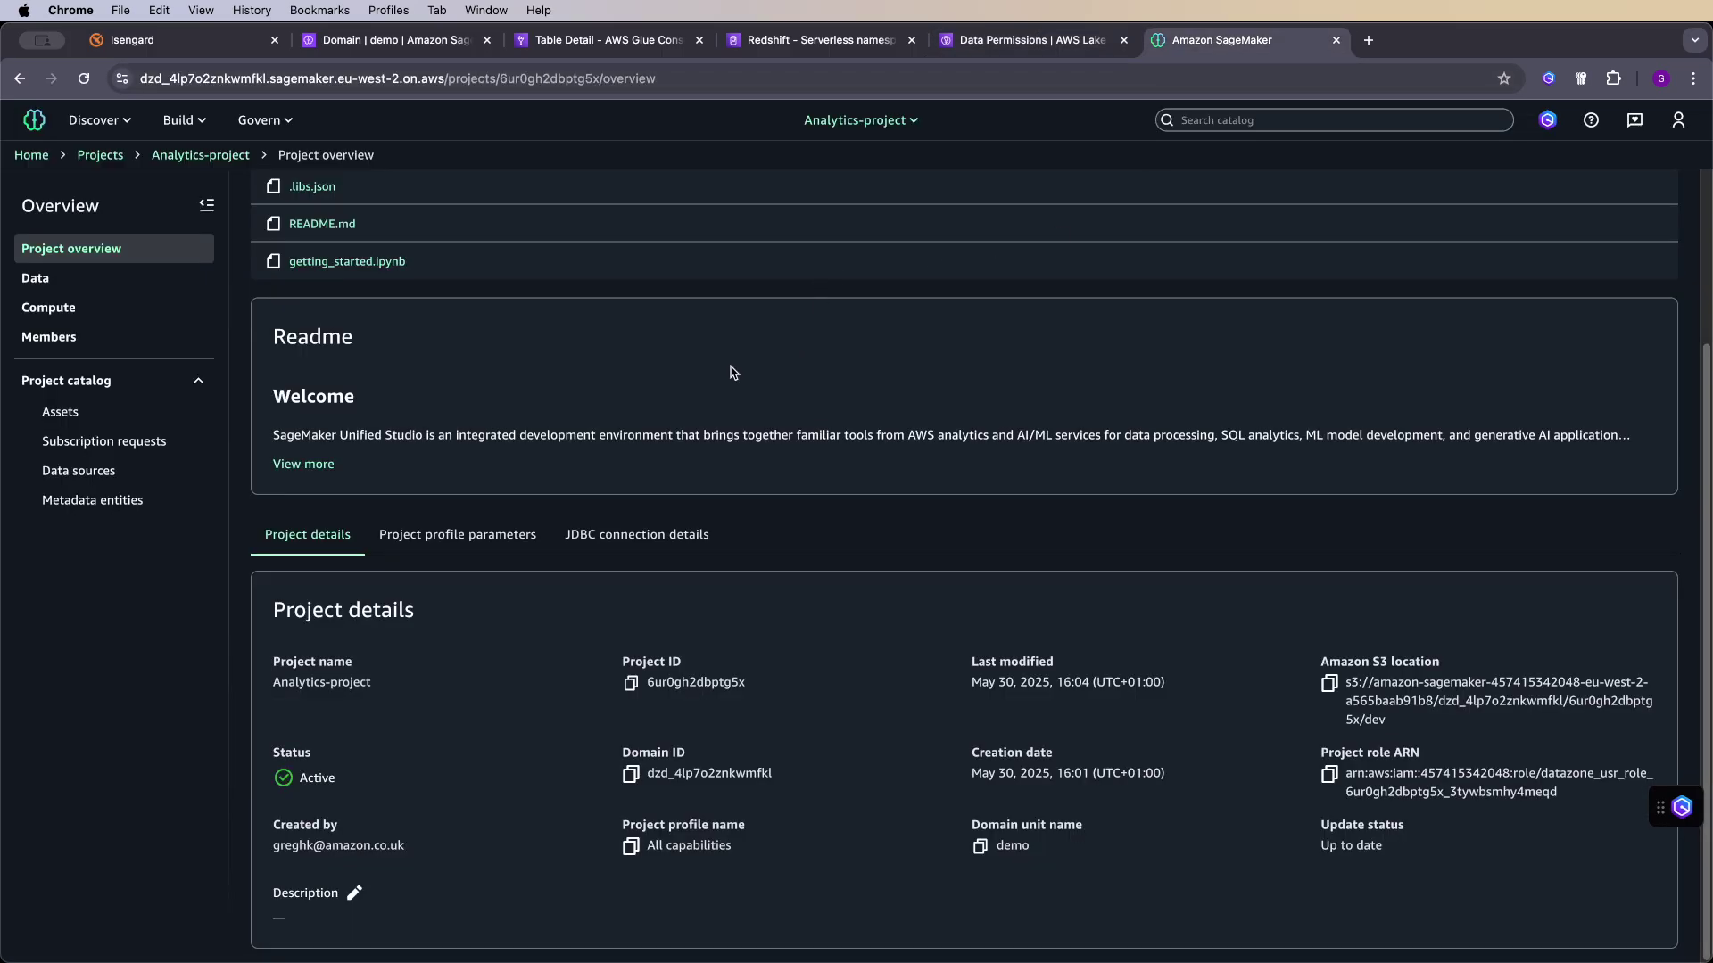
{"action": "scroll", "coordinate": [723, 367], "scroll_direction": "up", "scroll_amount": 3}
{"action": "left_click", "coordinate": [183, 120]}
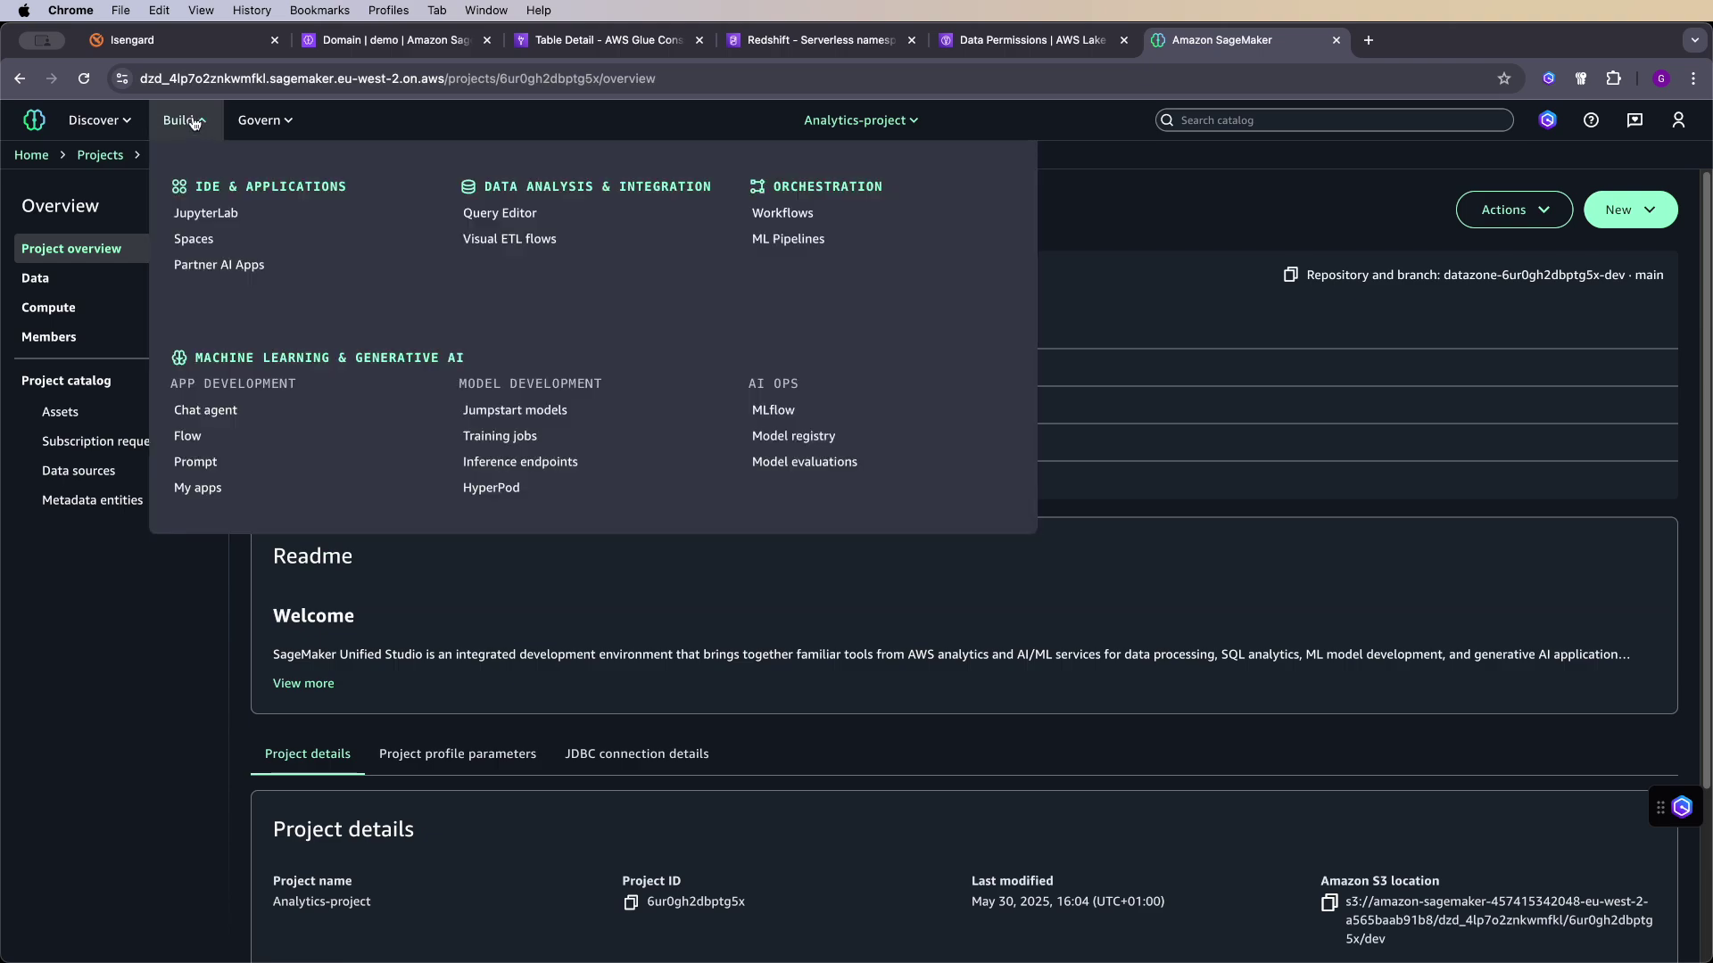
{"action": "left_click", "coordinate": [486, 215]}
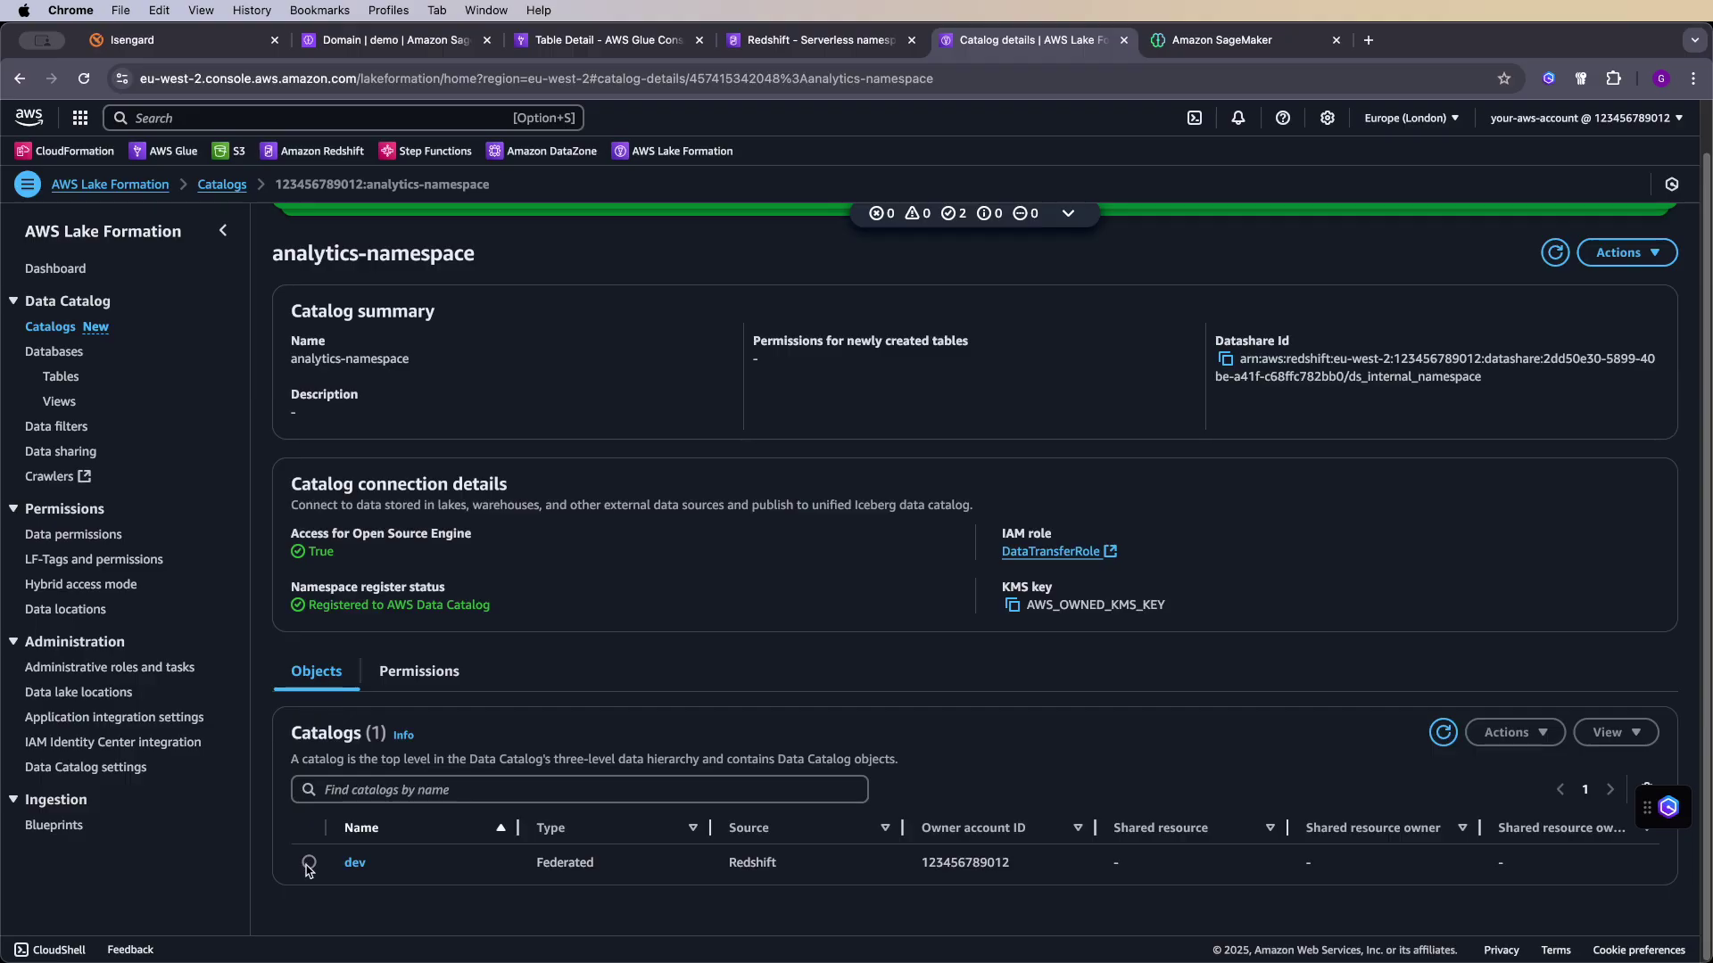
{"action": "left_click", "coordinate": [309, 863]}
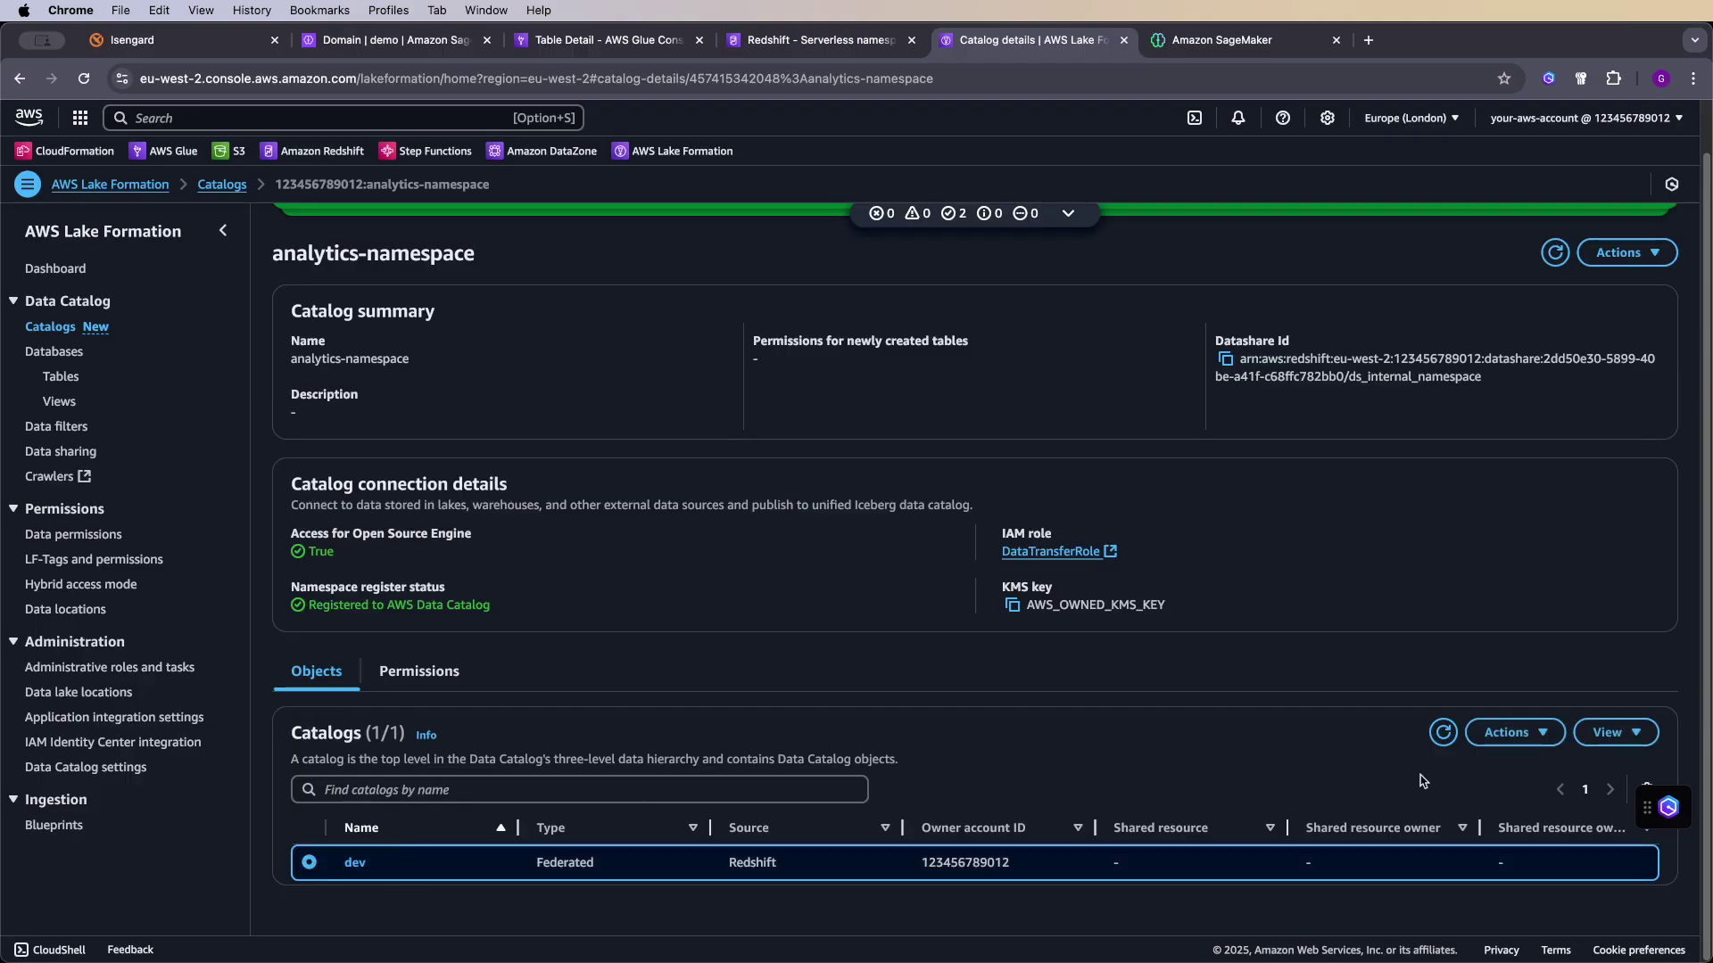
- Start a grant on the dev catalog for the DataZone user role, filtered by the pasted ARN
{"action": "left_click", "coordinate": [1548, 742]}
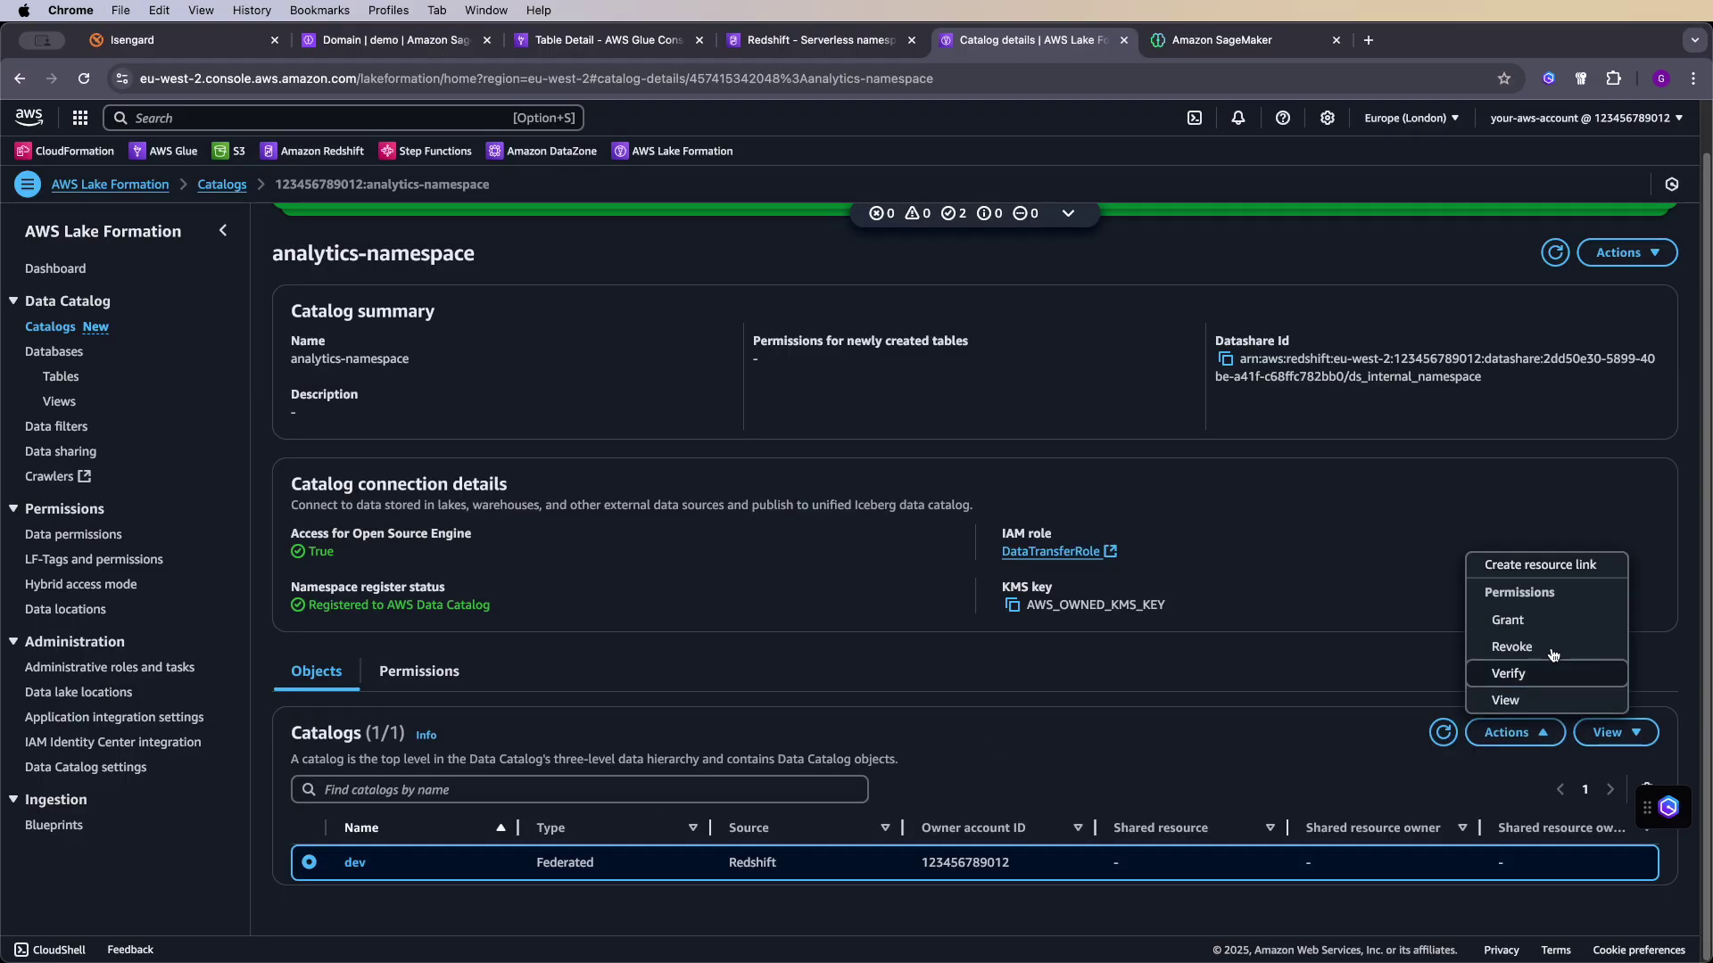
{"action": "left_click", "coordinate": [1545, 621]}
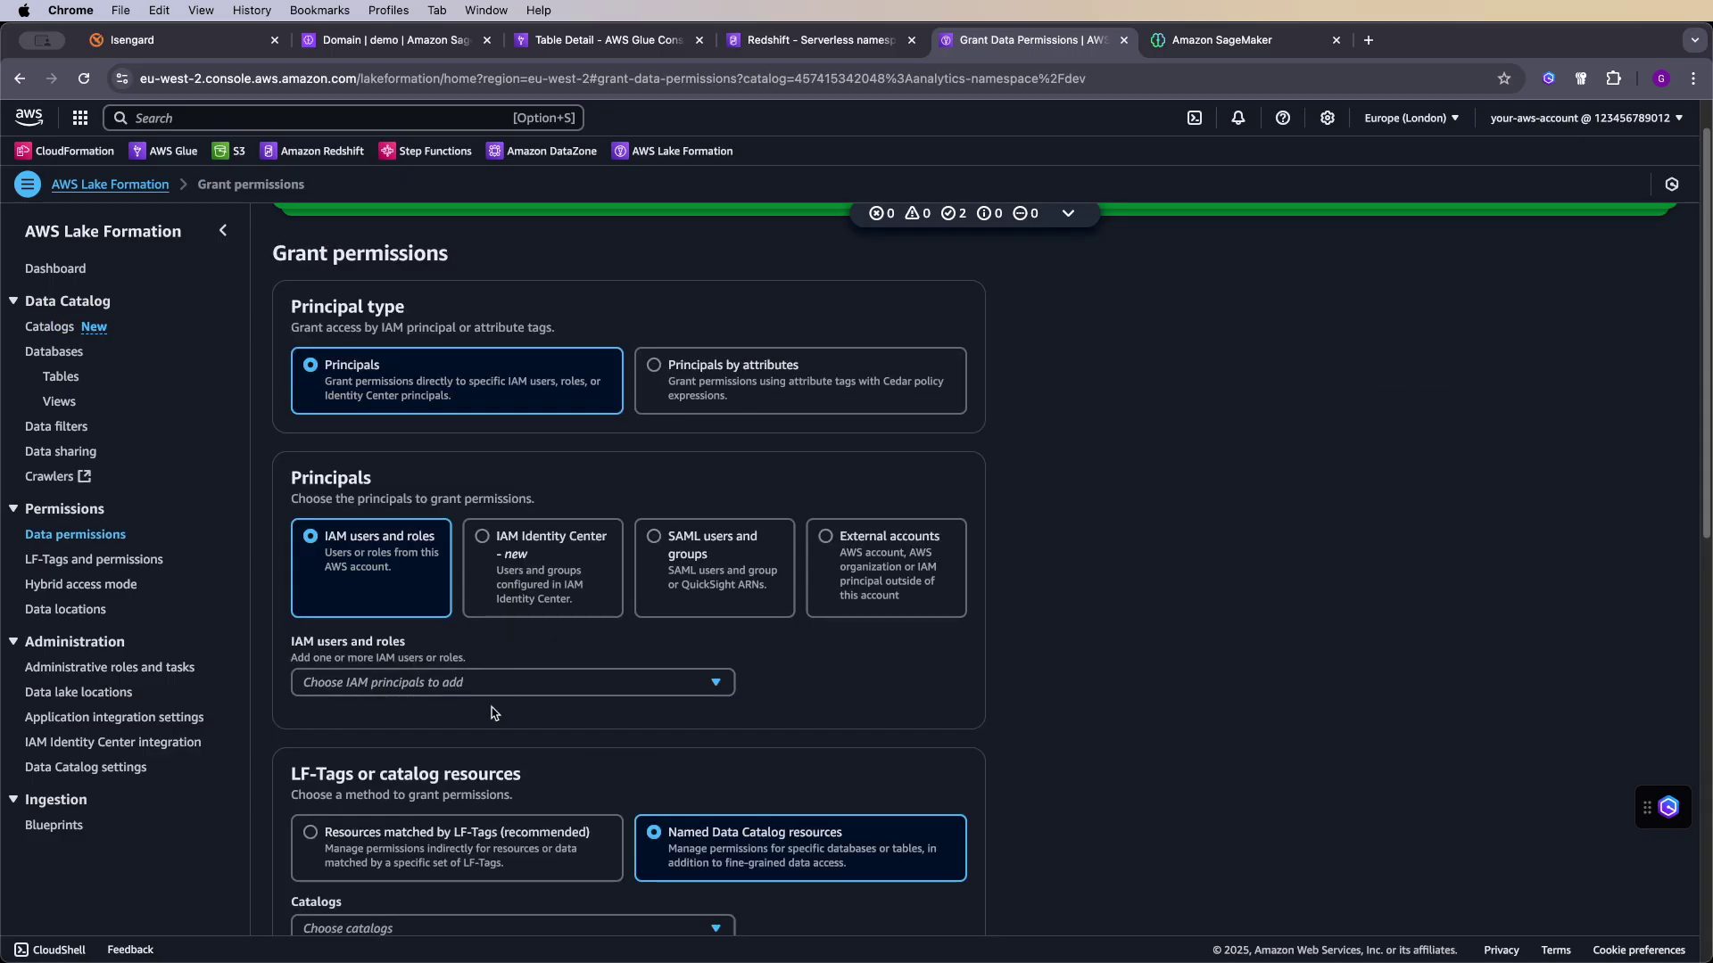
{"action": "left_click", "coordinate": [499, 683]}
{"action": "key", "text": "super+v"}
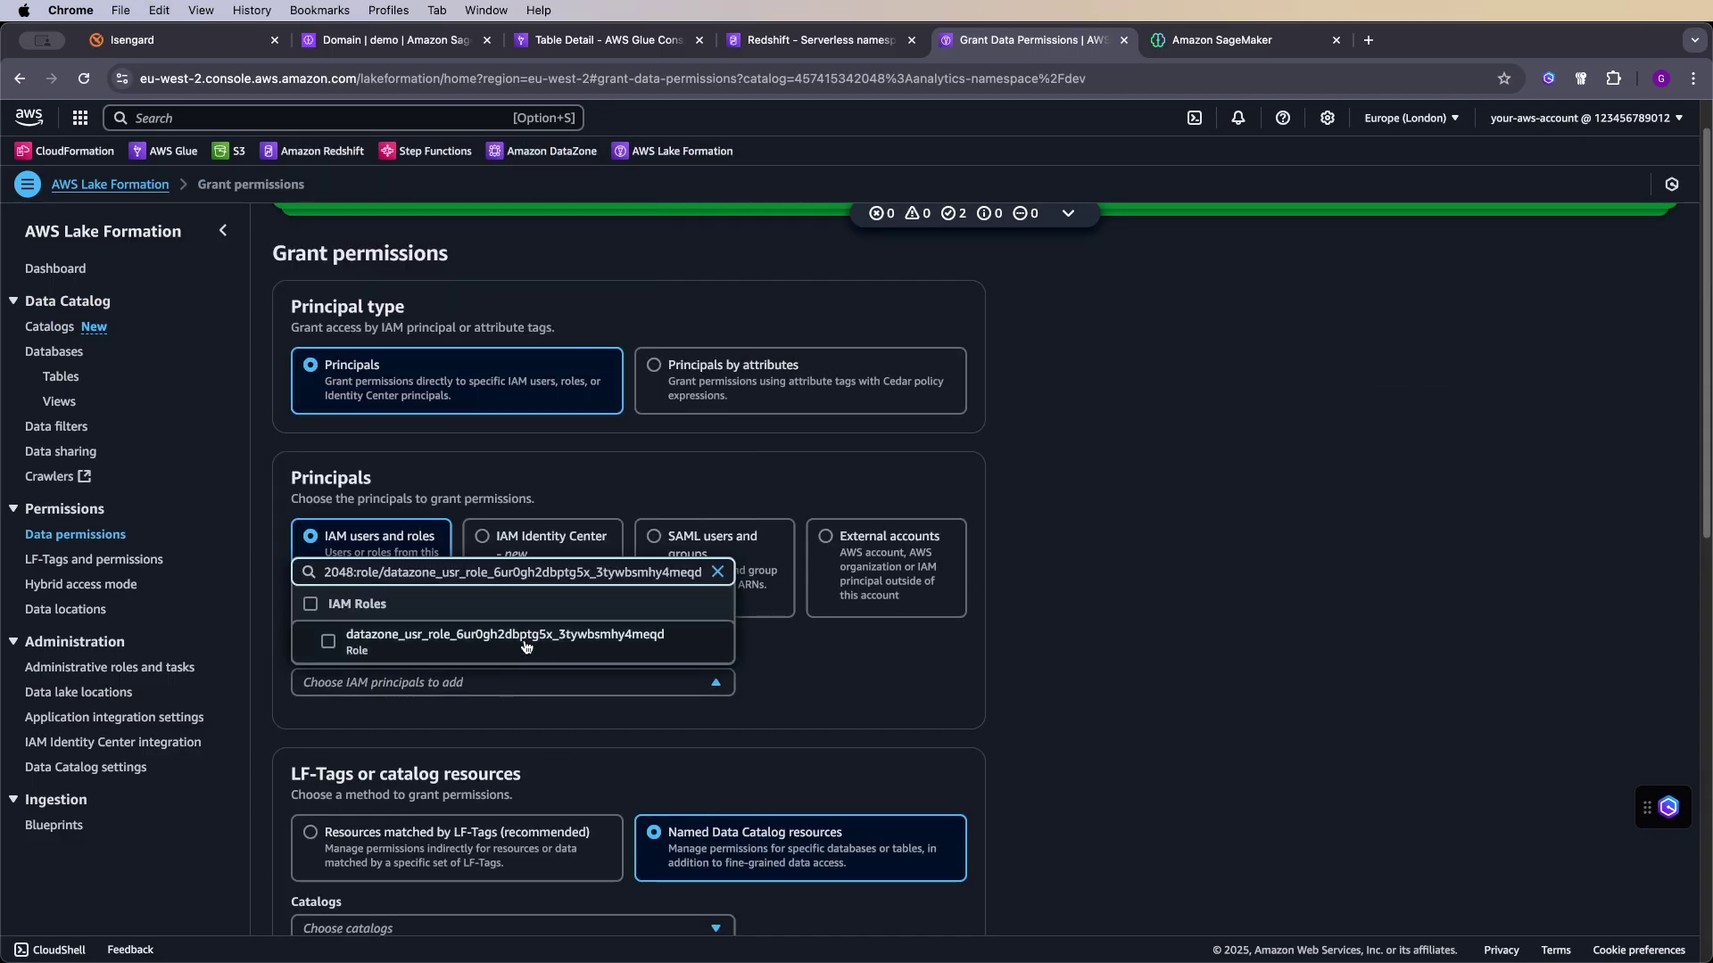
{"action": "left_click", "coordinate": [527, 640]}
{"action": "scroll", "coordinate": [767, 705], "scroll_direction": "down", "scroll_amount": 5}
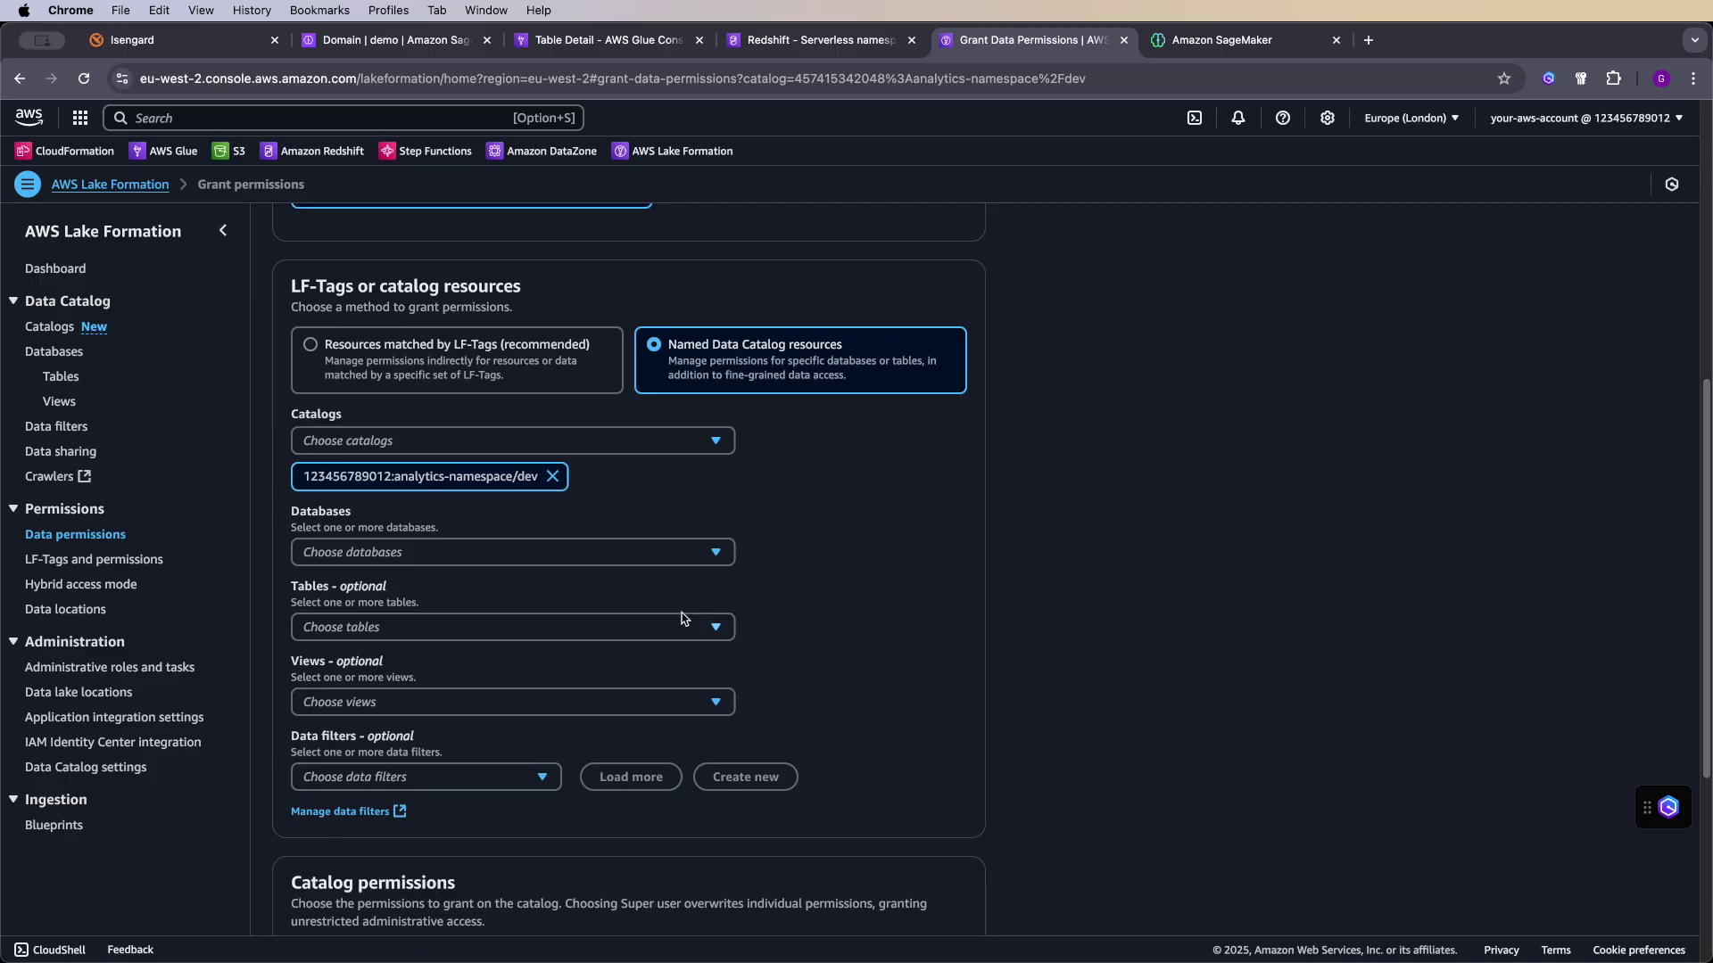
{"action": "scroll", "coordinate": [656, 636], "scroll_direction": "down", "scroll_amount": 1}
- Target All tables in the public database and give the role Super table permission
{"action": "left_click", "coordinate": [619, 538]}
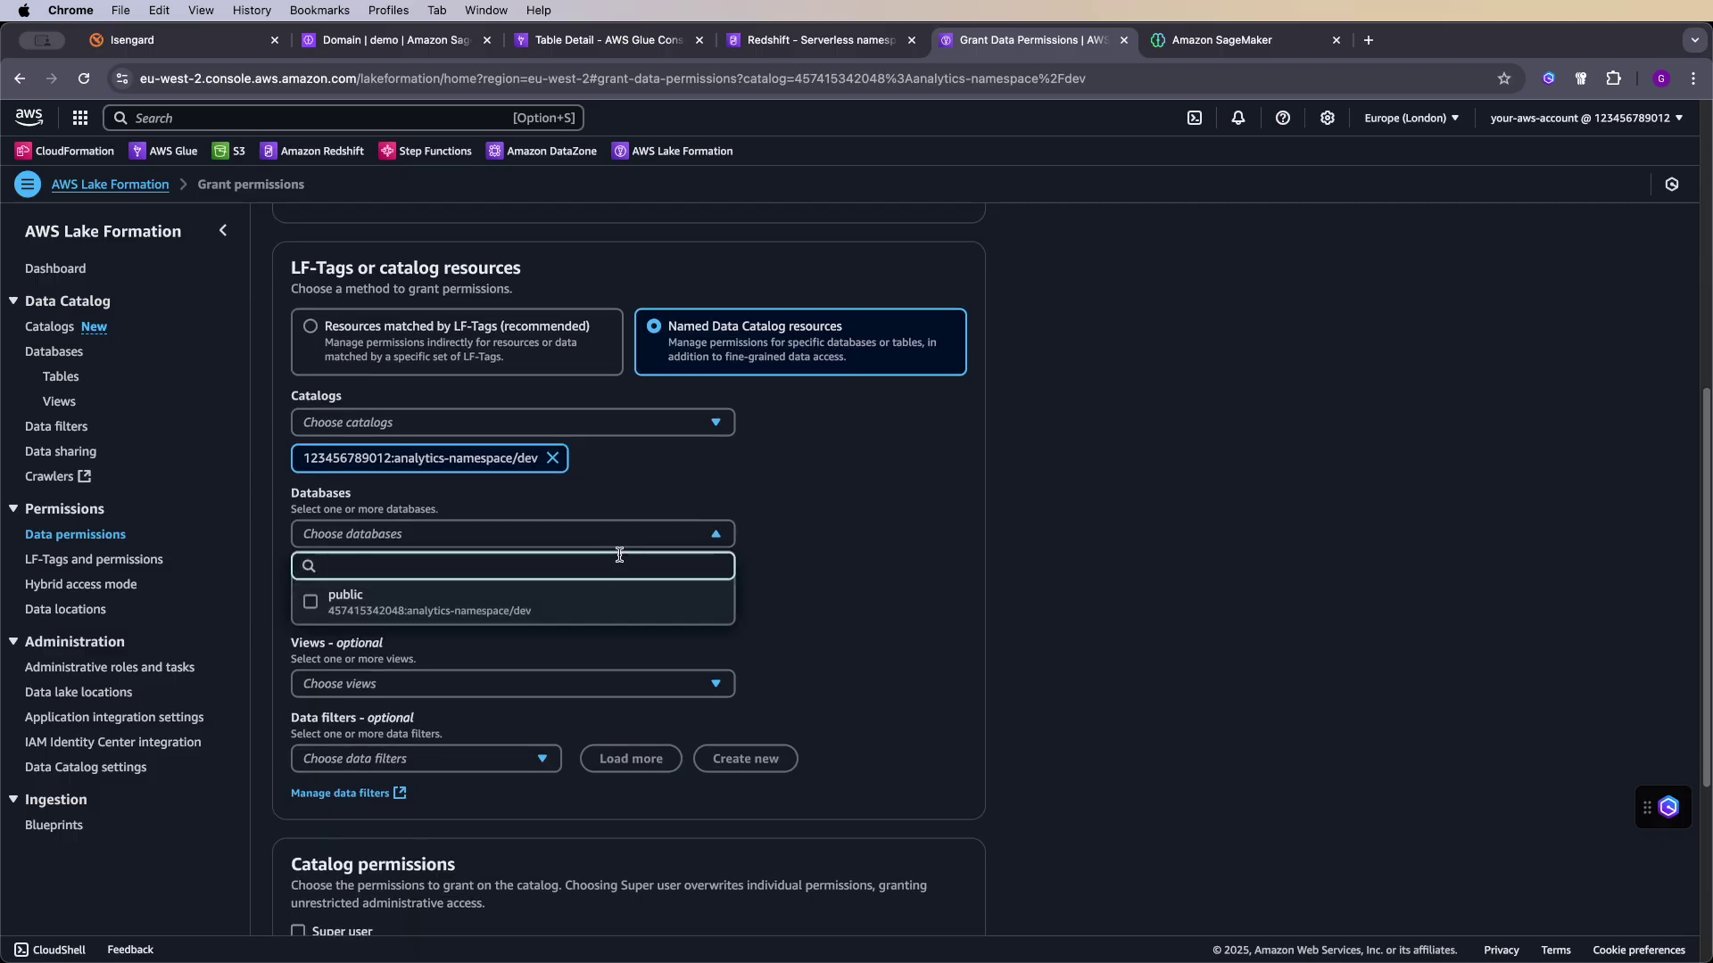
{"action": "left_click", "coordinate": [741, 567]}
{"action": "left_click", "coordinate": [620, 537]}
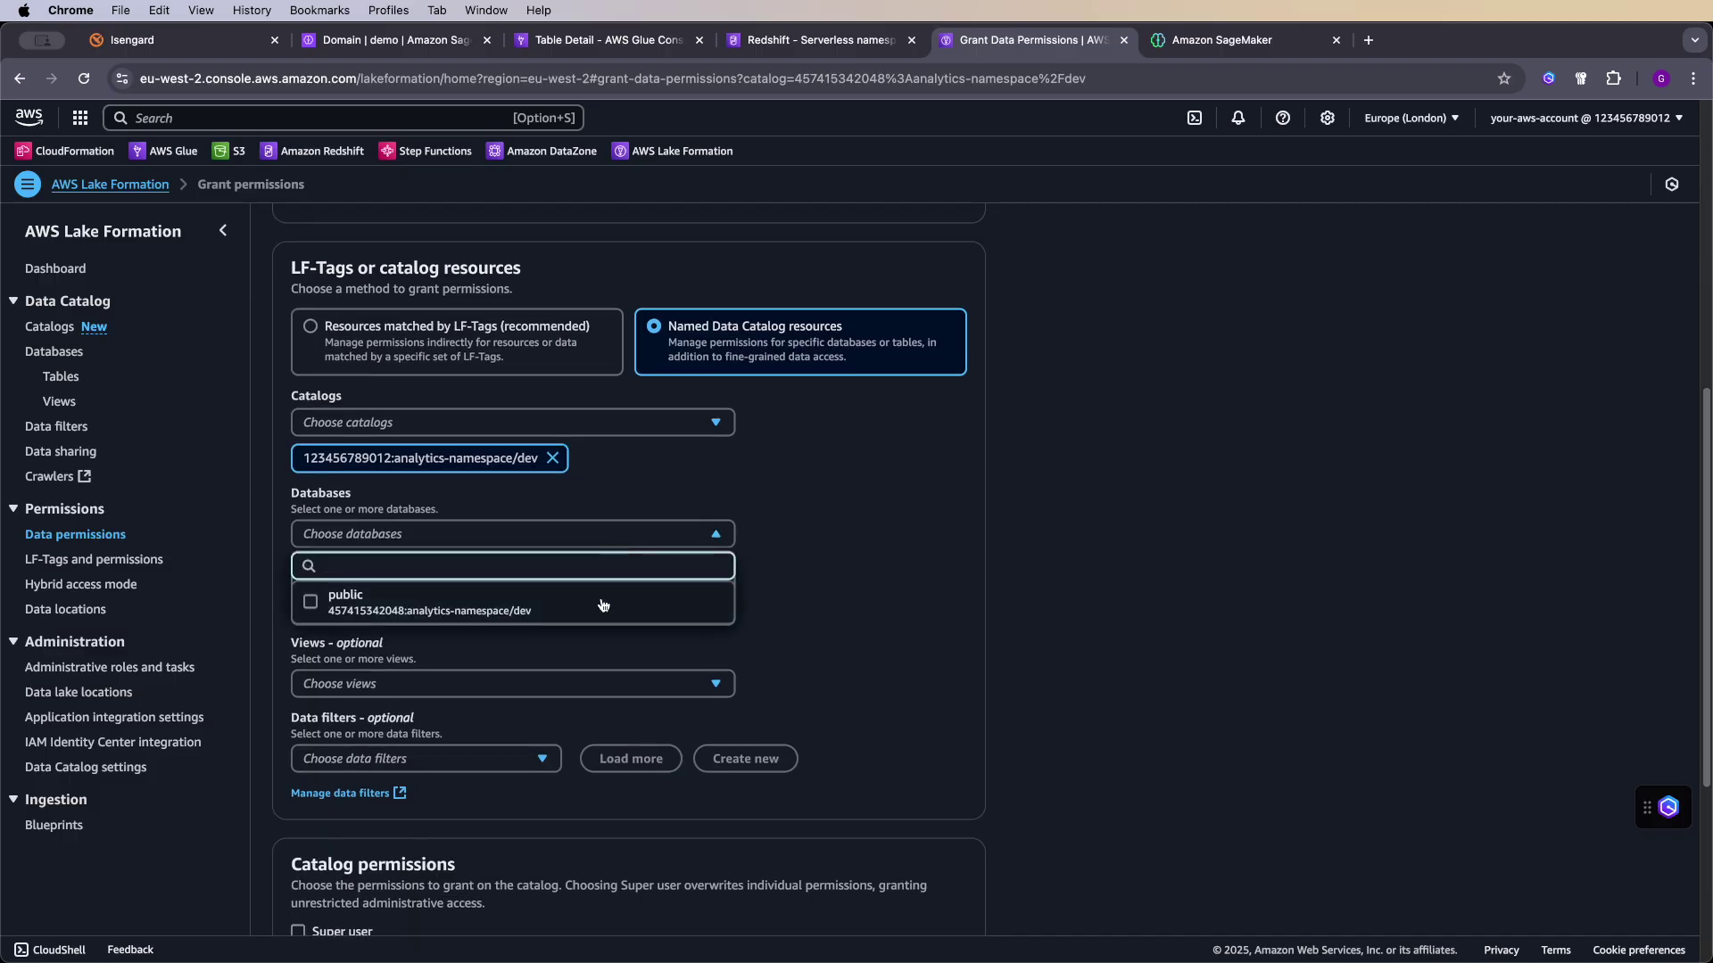
{"action": "left_click", "coordinate": [704, 600]}
{"action": "scroll", "coordinate": [810, 633], "scroll_direction": "down", "scroll_amount": 3}
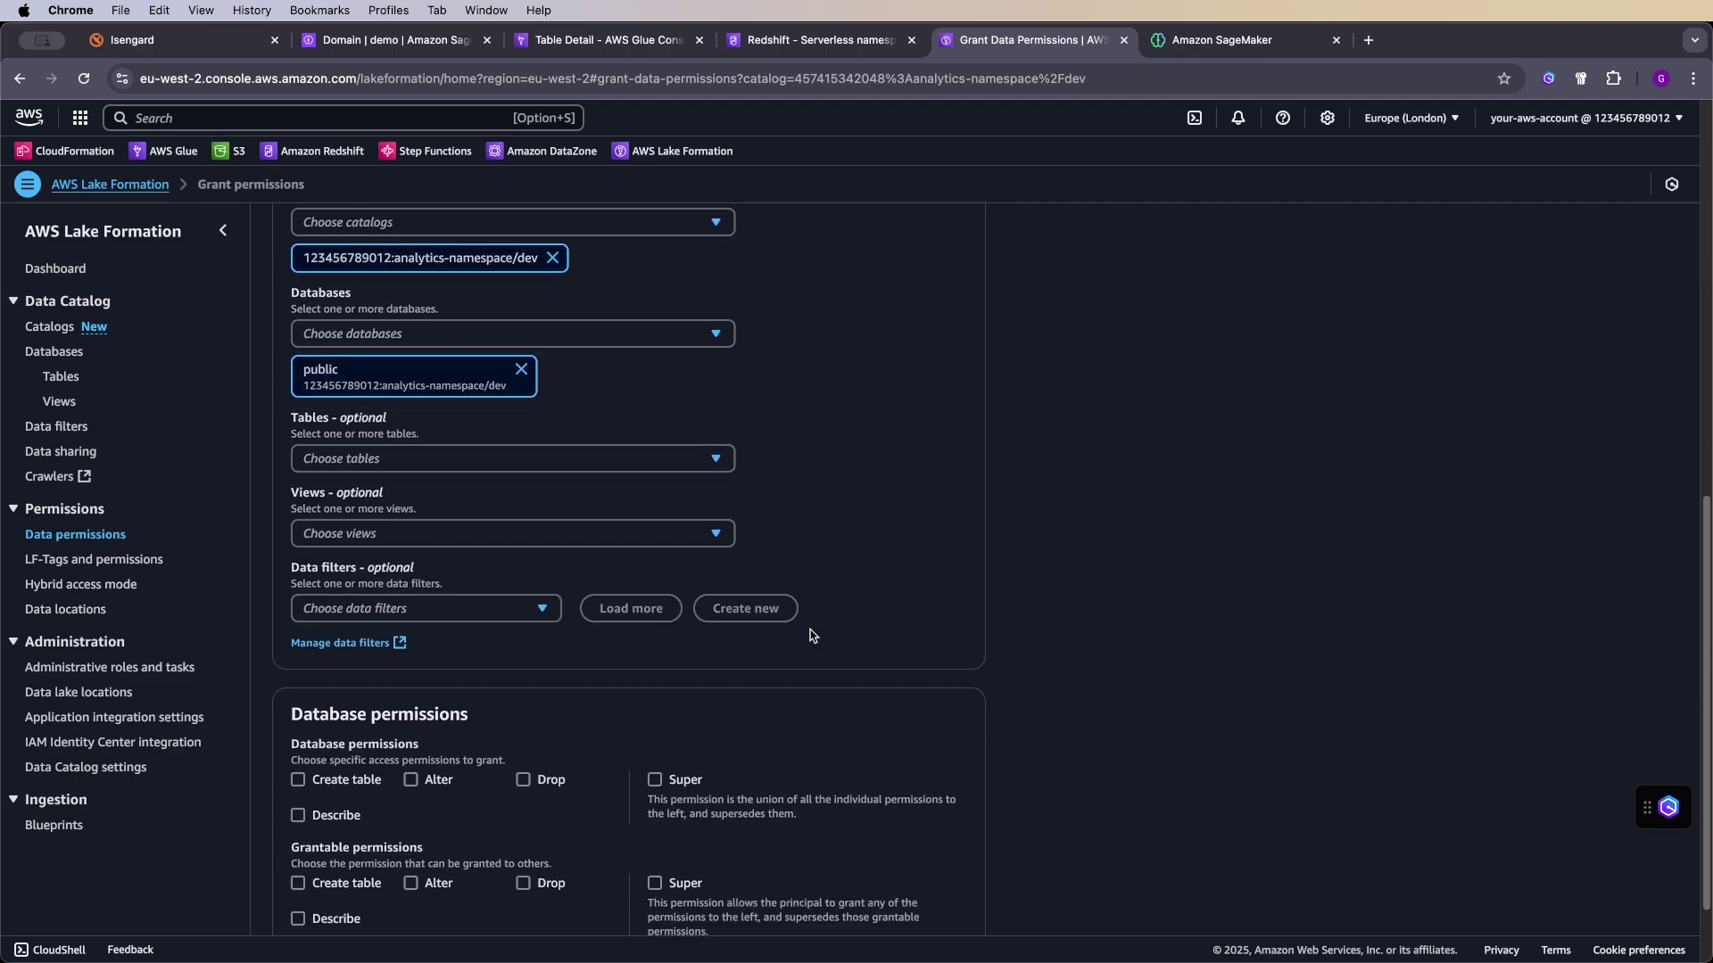
{"action": "left_click", "coordinate": [631, 458]}
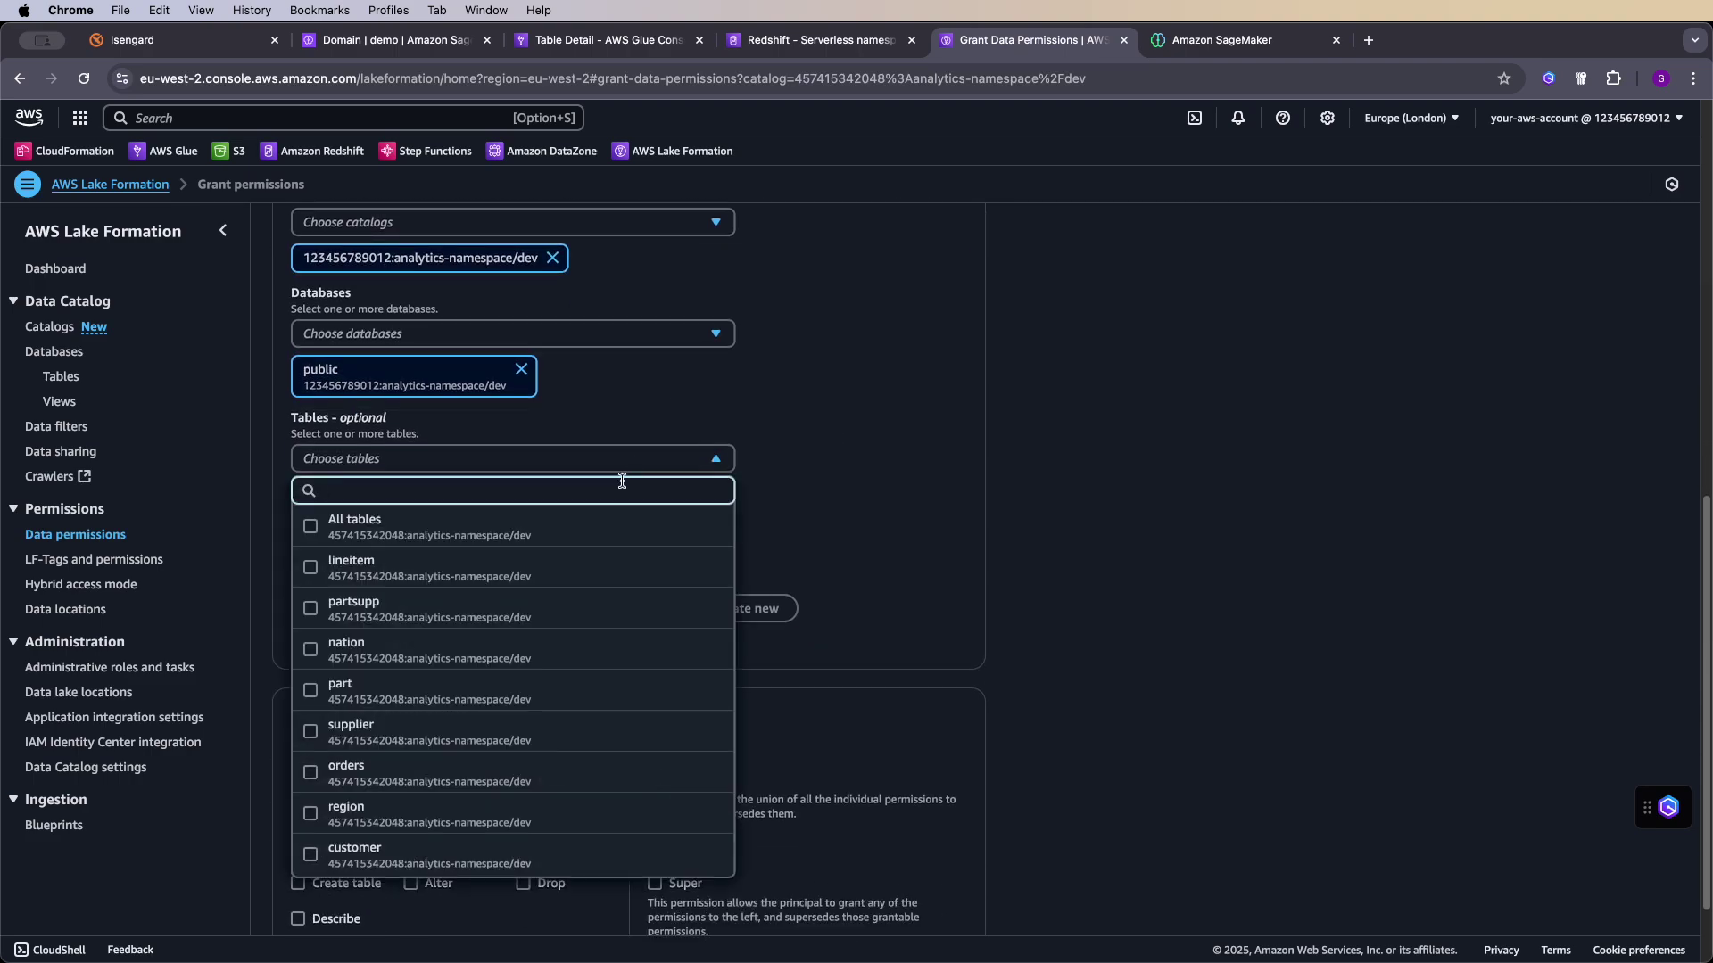
{"action": "left_click", "coordinate": [607, 518]}
{"action": "scroll", "coordinate": [789, 562], "scroll_direction": "down", "scroll_amount": 3}
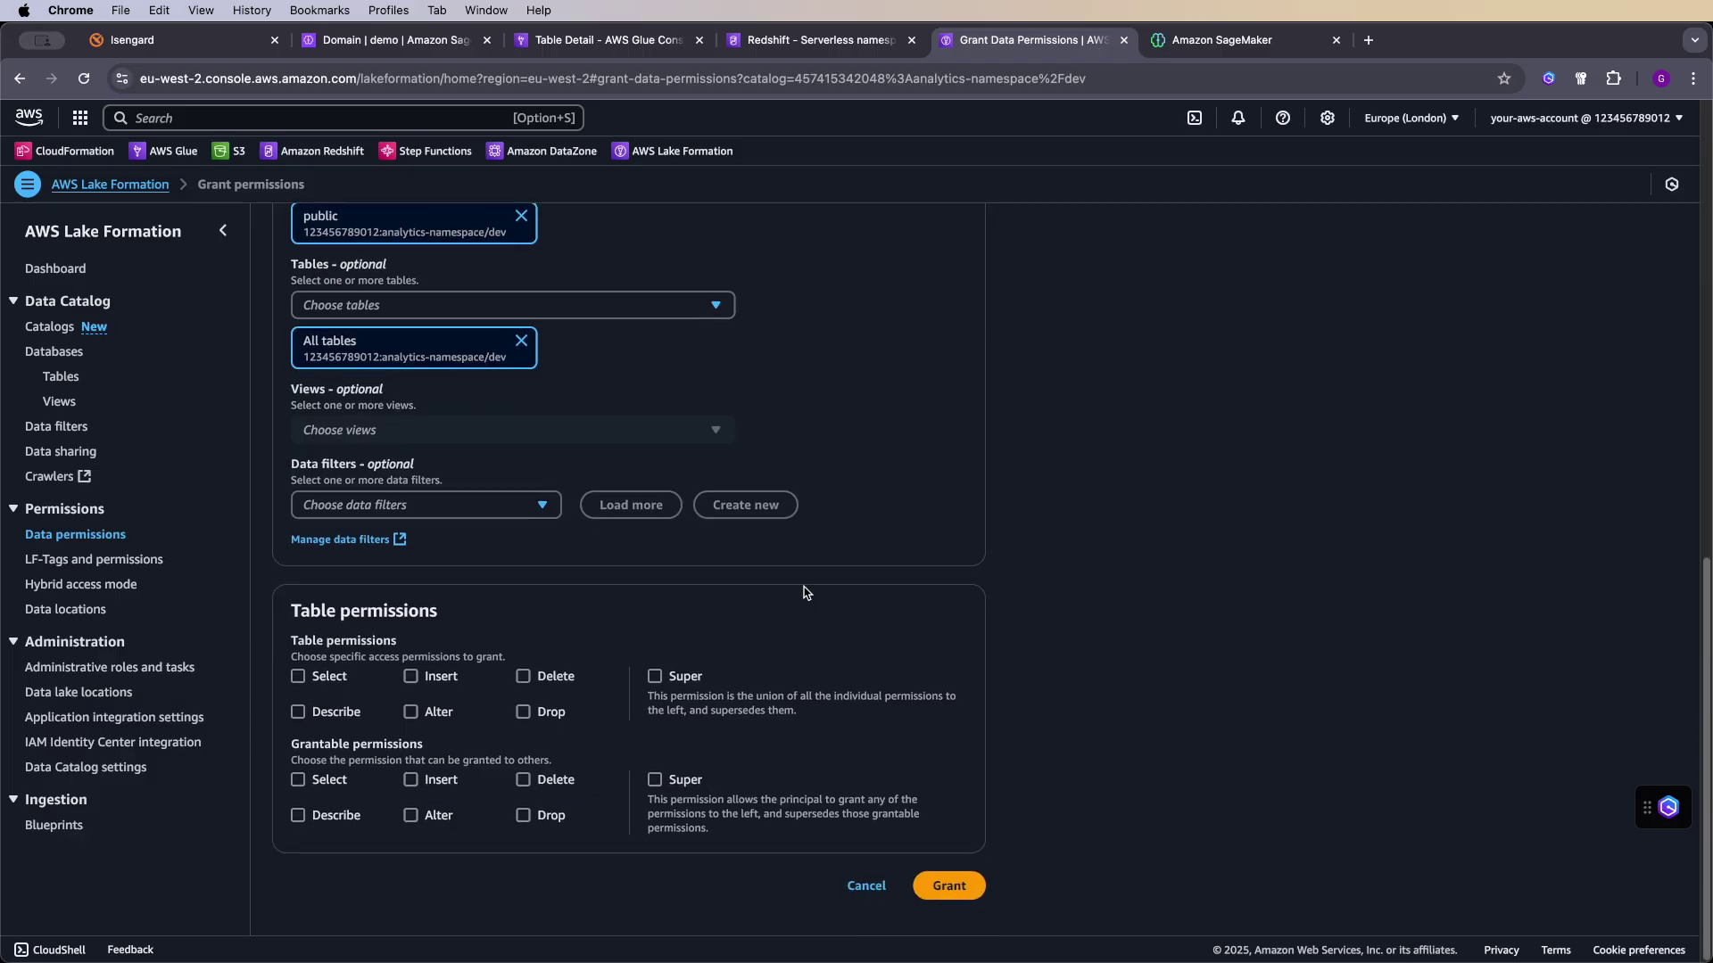
{"action": "left_click", "coordinate": [654, 680]}
- Submit the table grant and verify analytics-namespace is registered to AWS Data Catalog with engine access True
{"action": "left_click", "coordinate": [949, 886]}
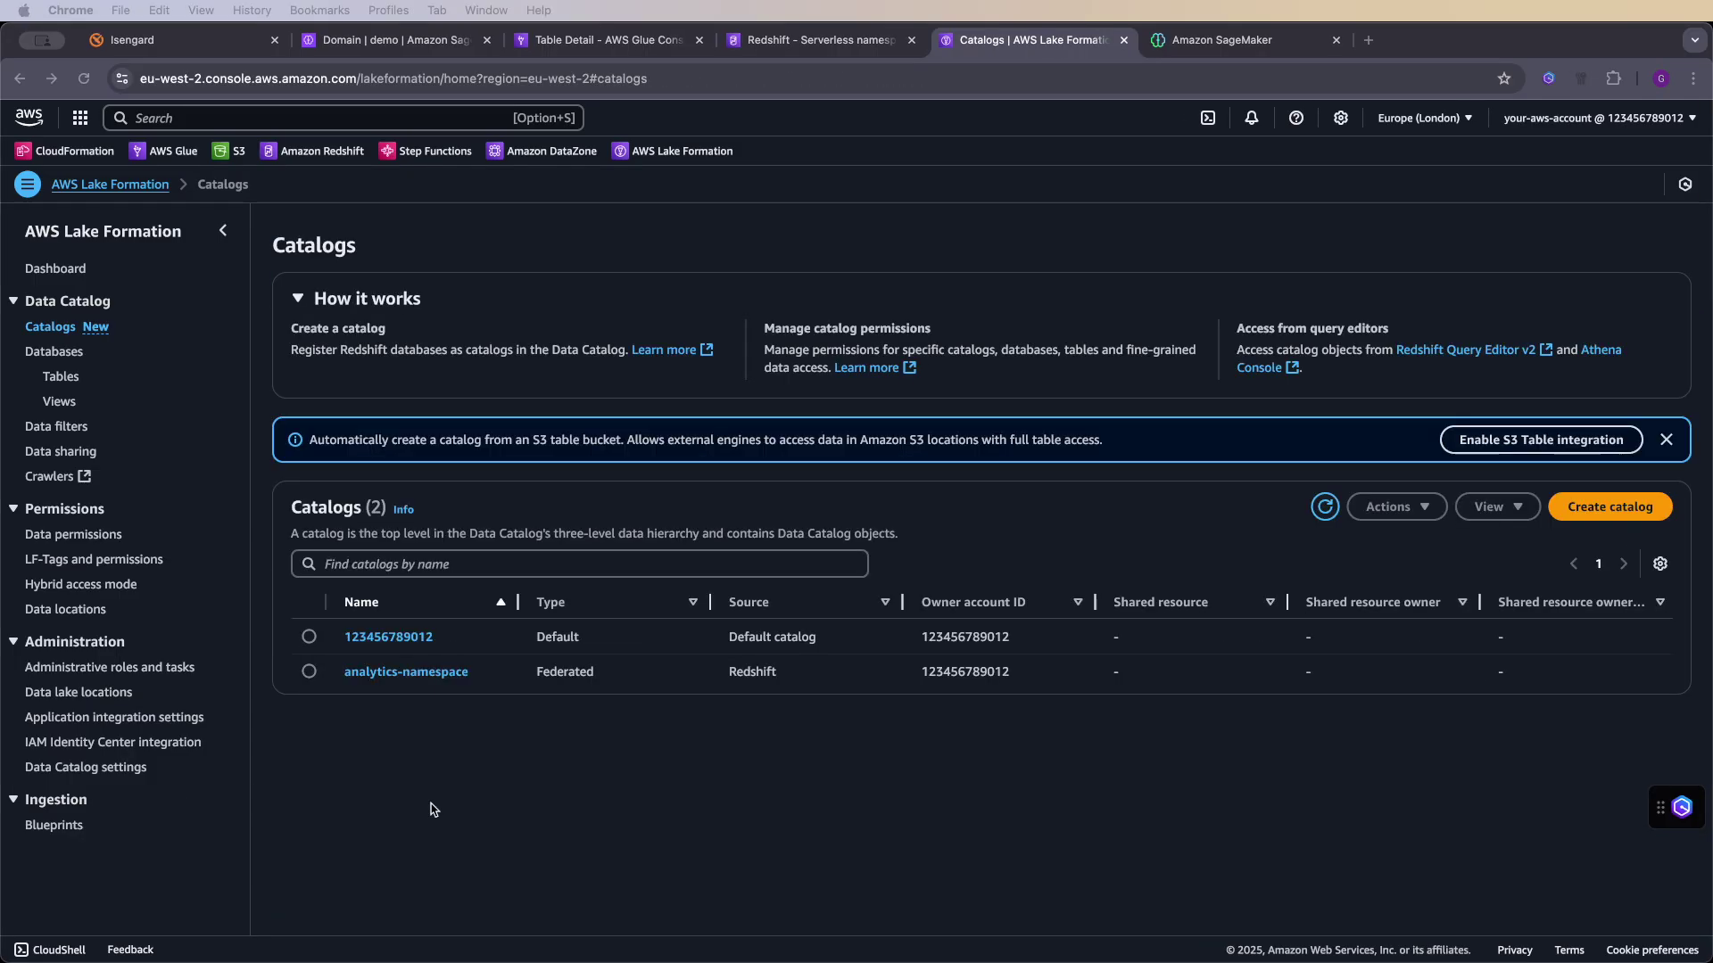
{"action": "left_click", "coordinate": [409, 672]}
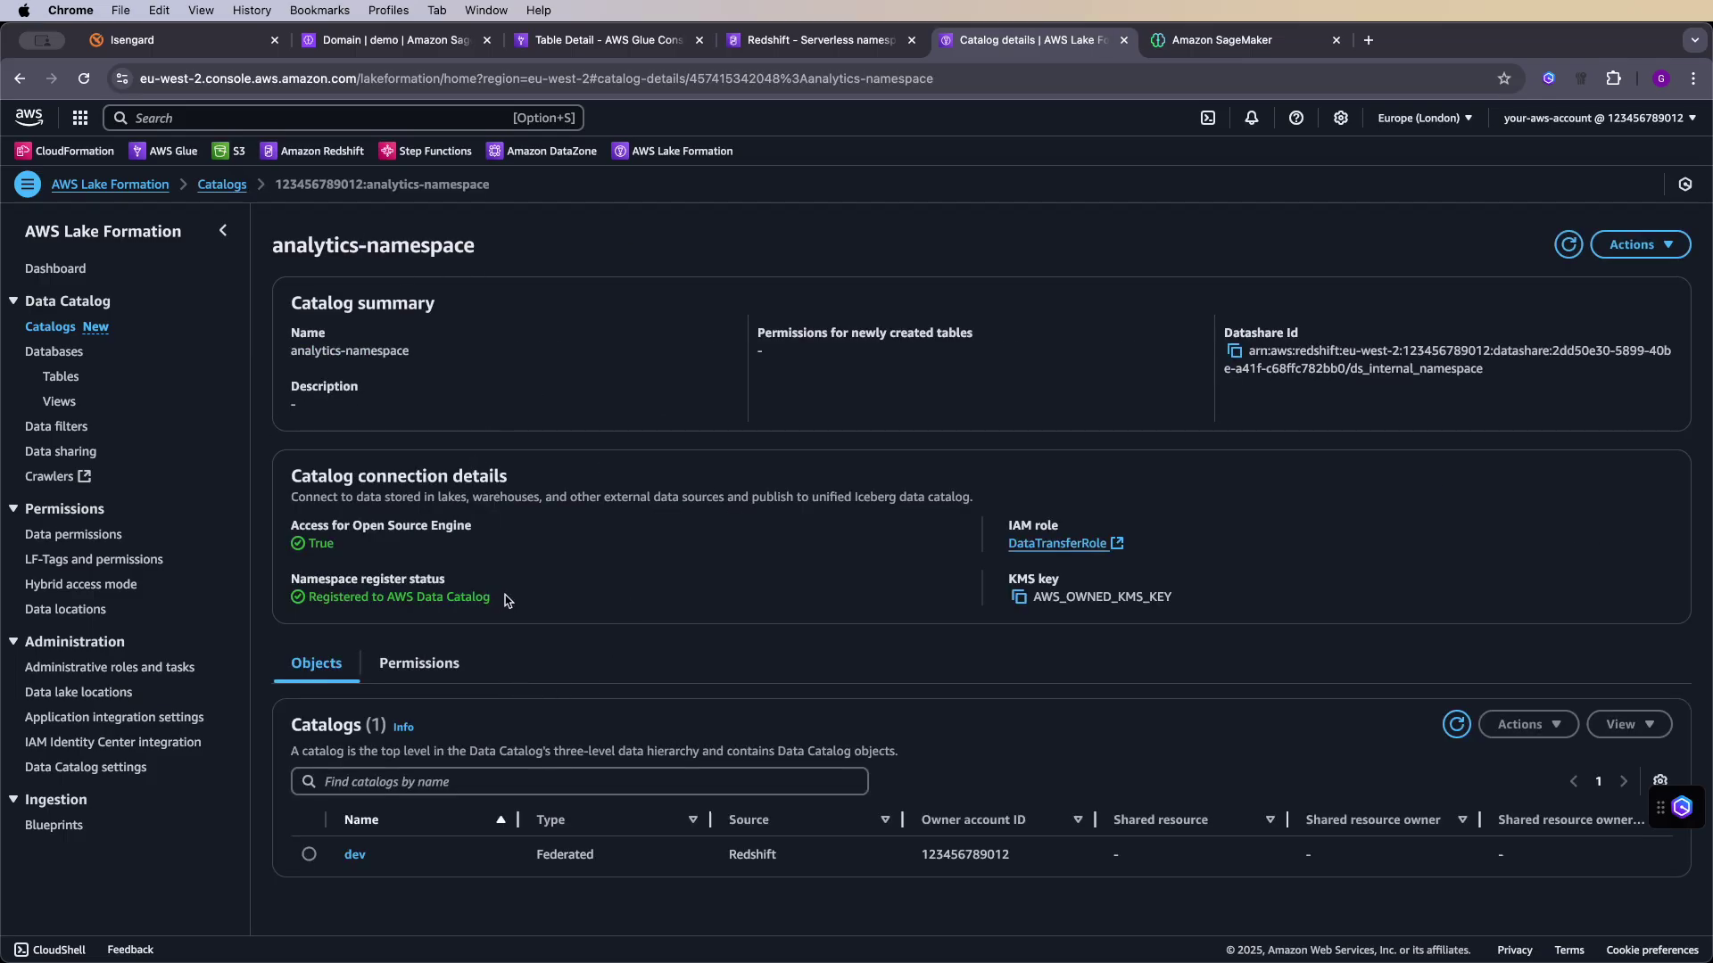
{"action": "left_click_drag", "start_coordinate": [489, 597], "coordinate": [314, 602]}
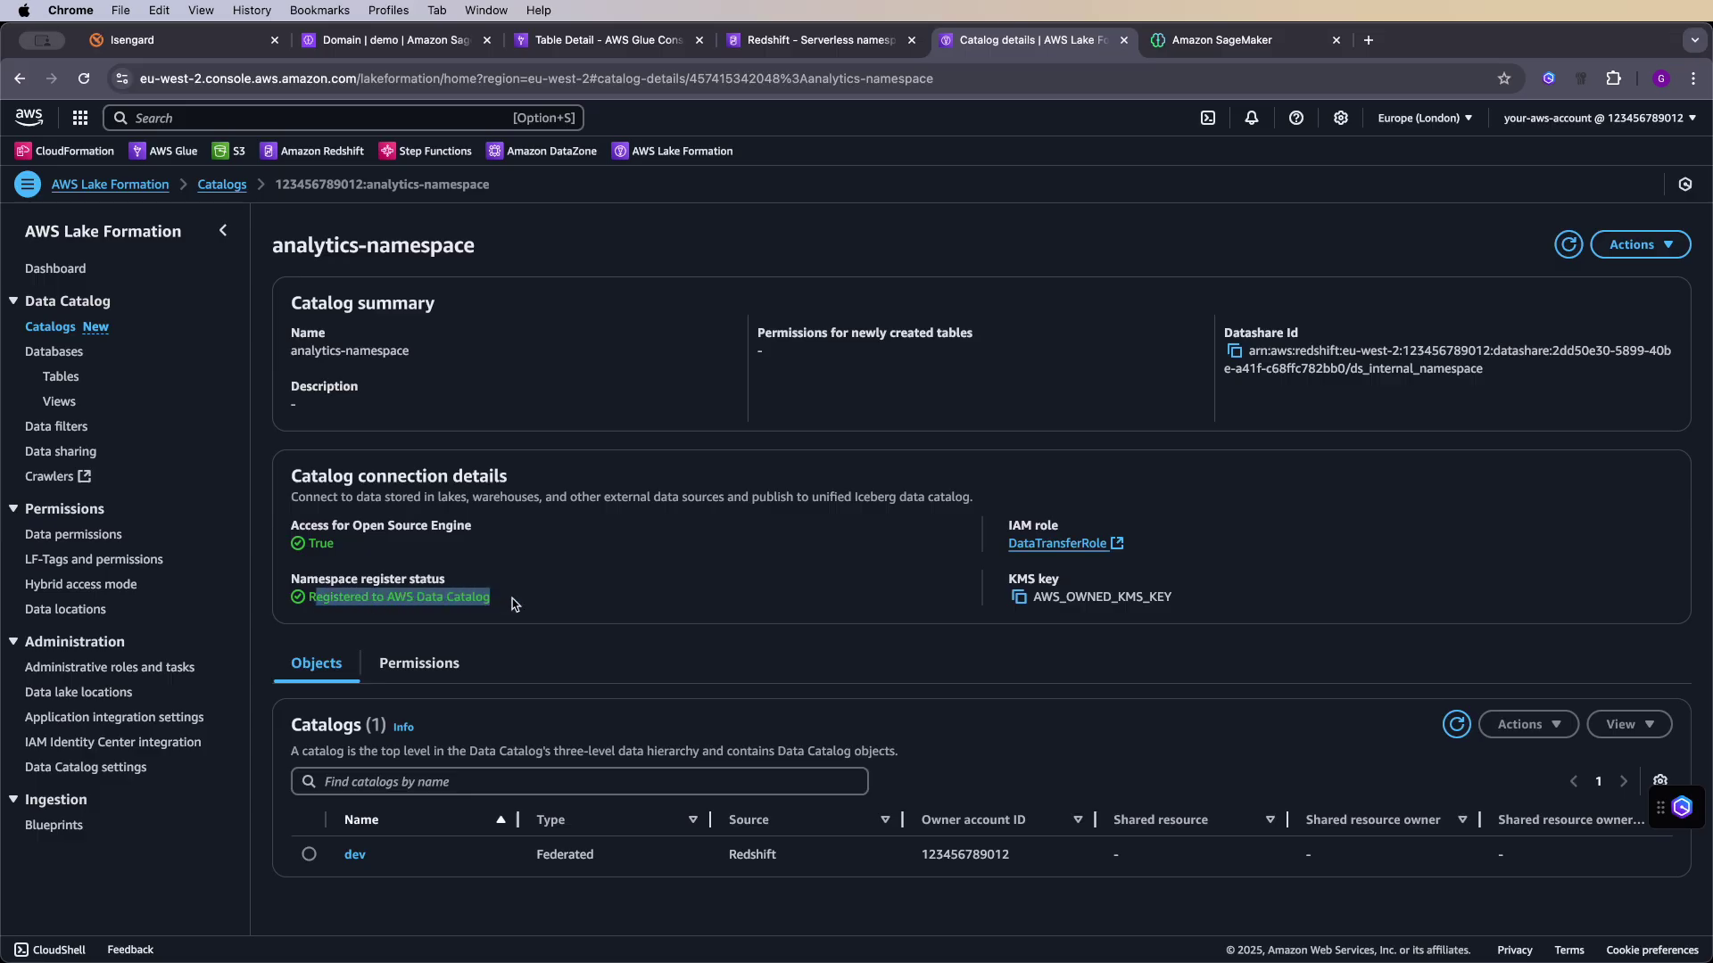
{"action": "left_click", "coordinate": [595, 587]}
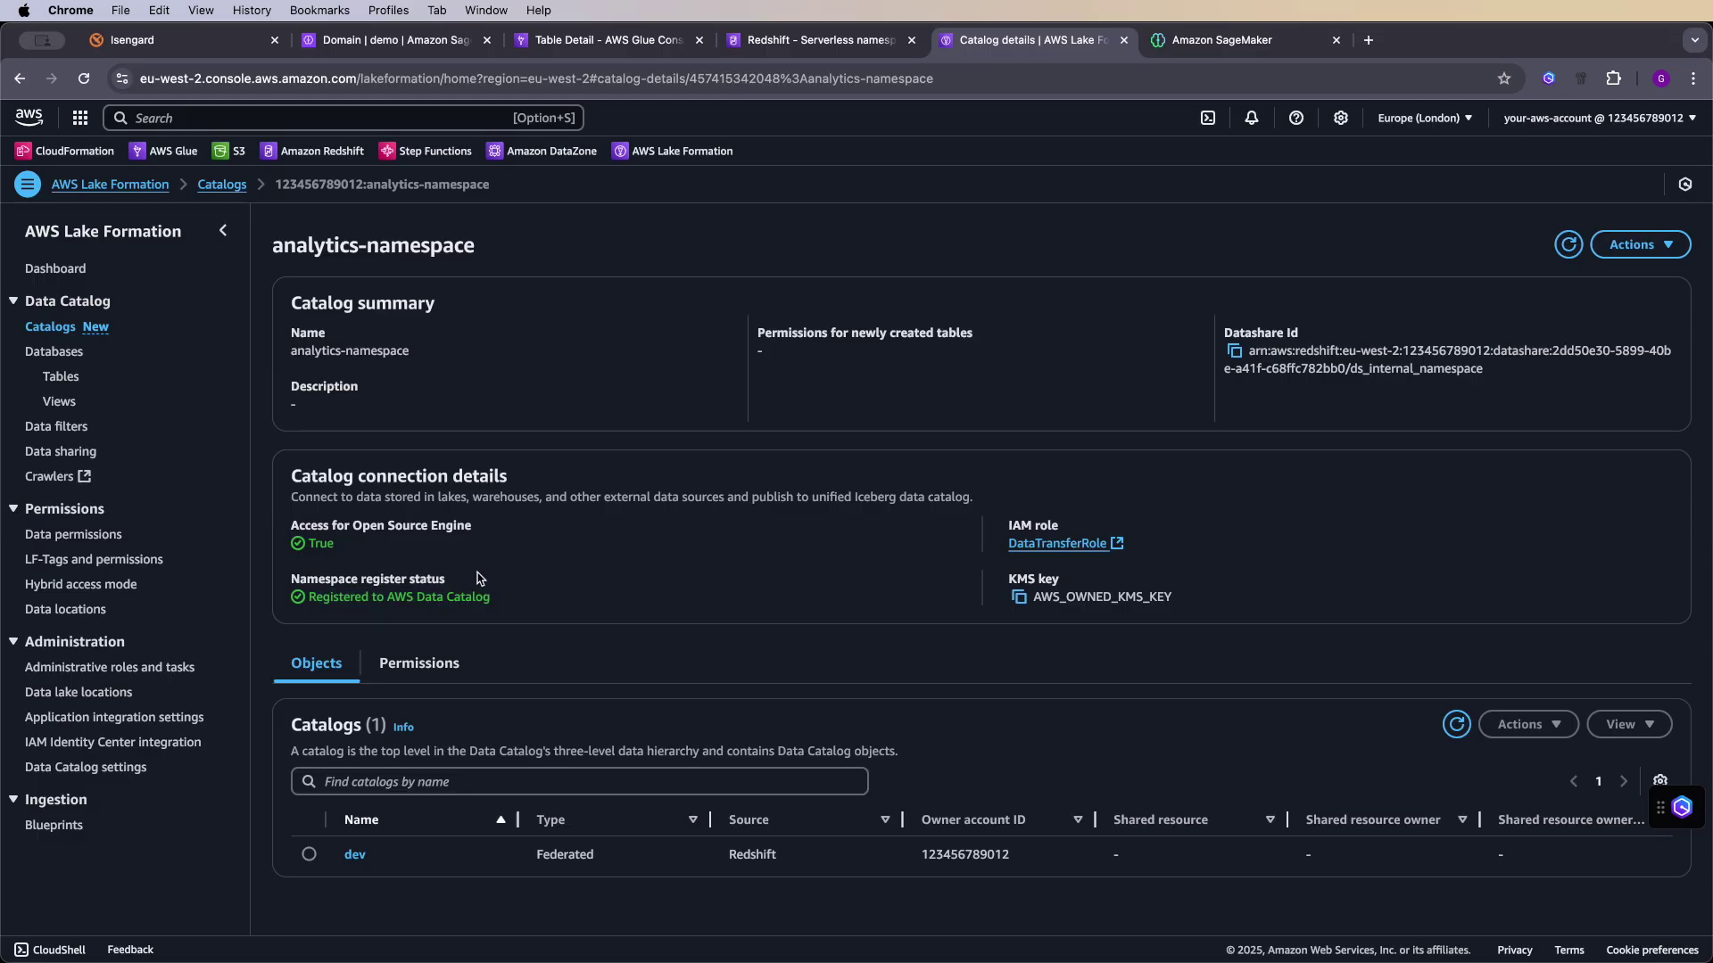
{"action": "left_click_drag", "start_coordinate": [386, 563], "coordinate": [306, 543]}
{"action": "left_click", "coordinate": [409, 547]}
- Refresh Data explorer, expand dev > public to list eight tables, and open lineitem's actions menu
{"action": "left_click", "coordinate": [1227, 47]}
{"action": "left_click", "coordinate": [720, 374]}
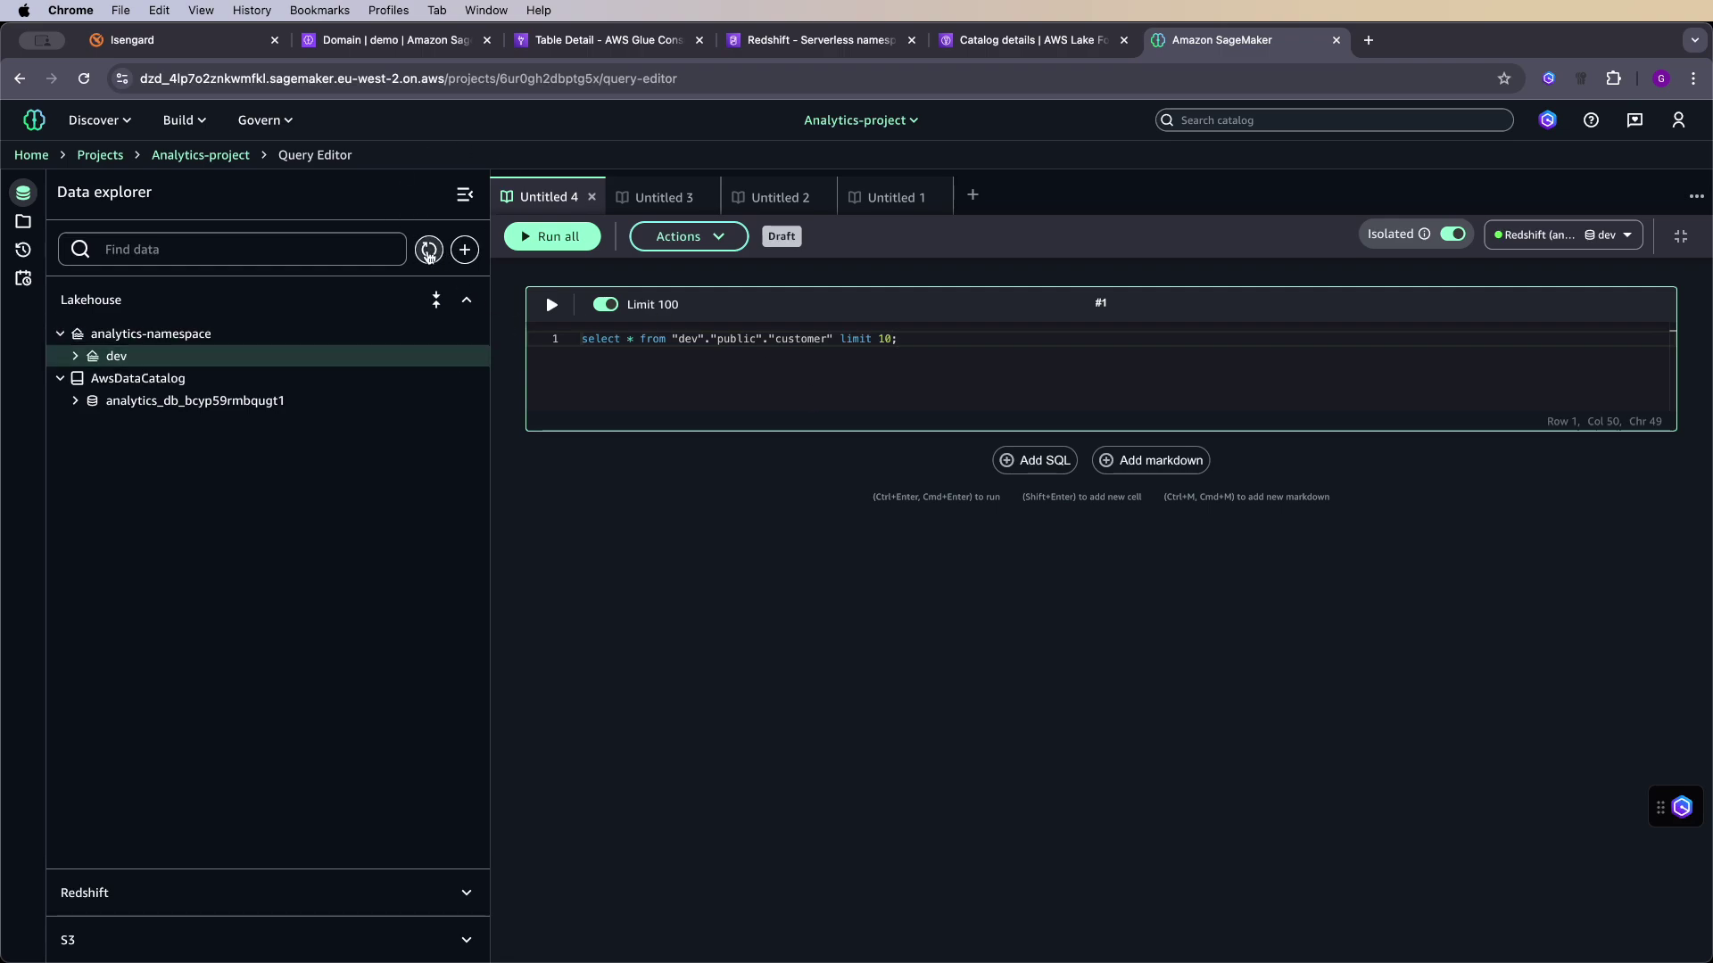
{"action": "left_click", "coordinate": [429, 250]}
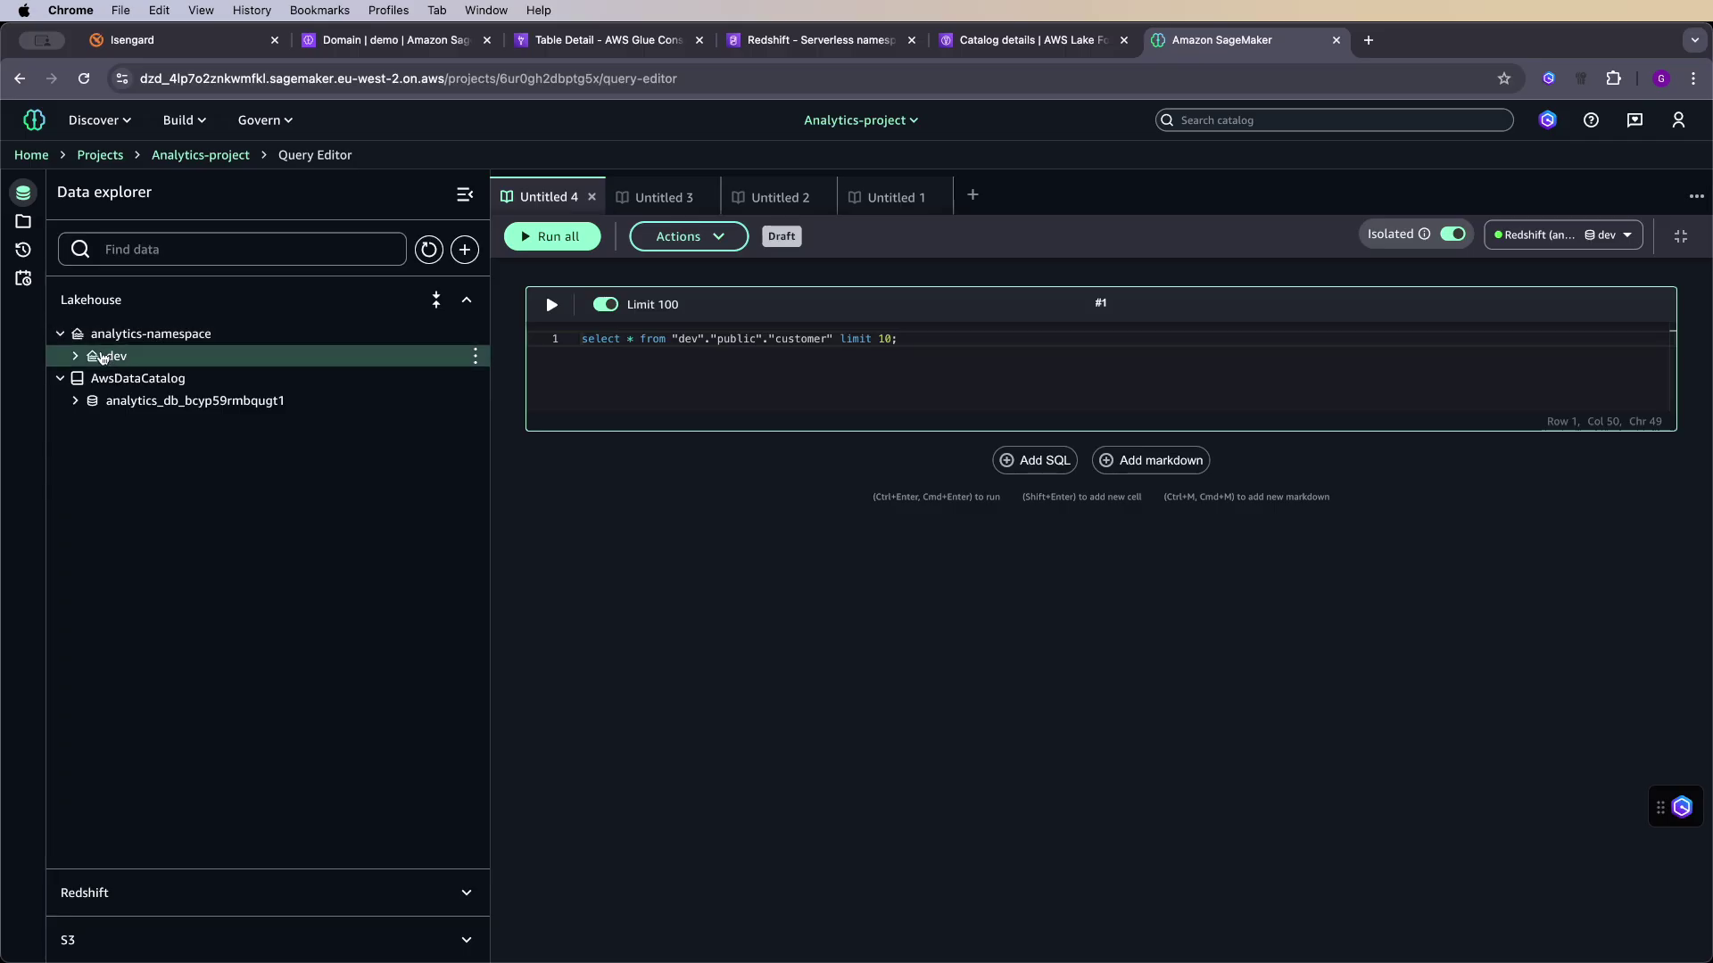
{"action": "left_click", "coordinate": [102, 358]}
{"action": "left_click", "coordinate": [96, 380]}
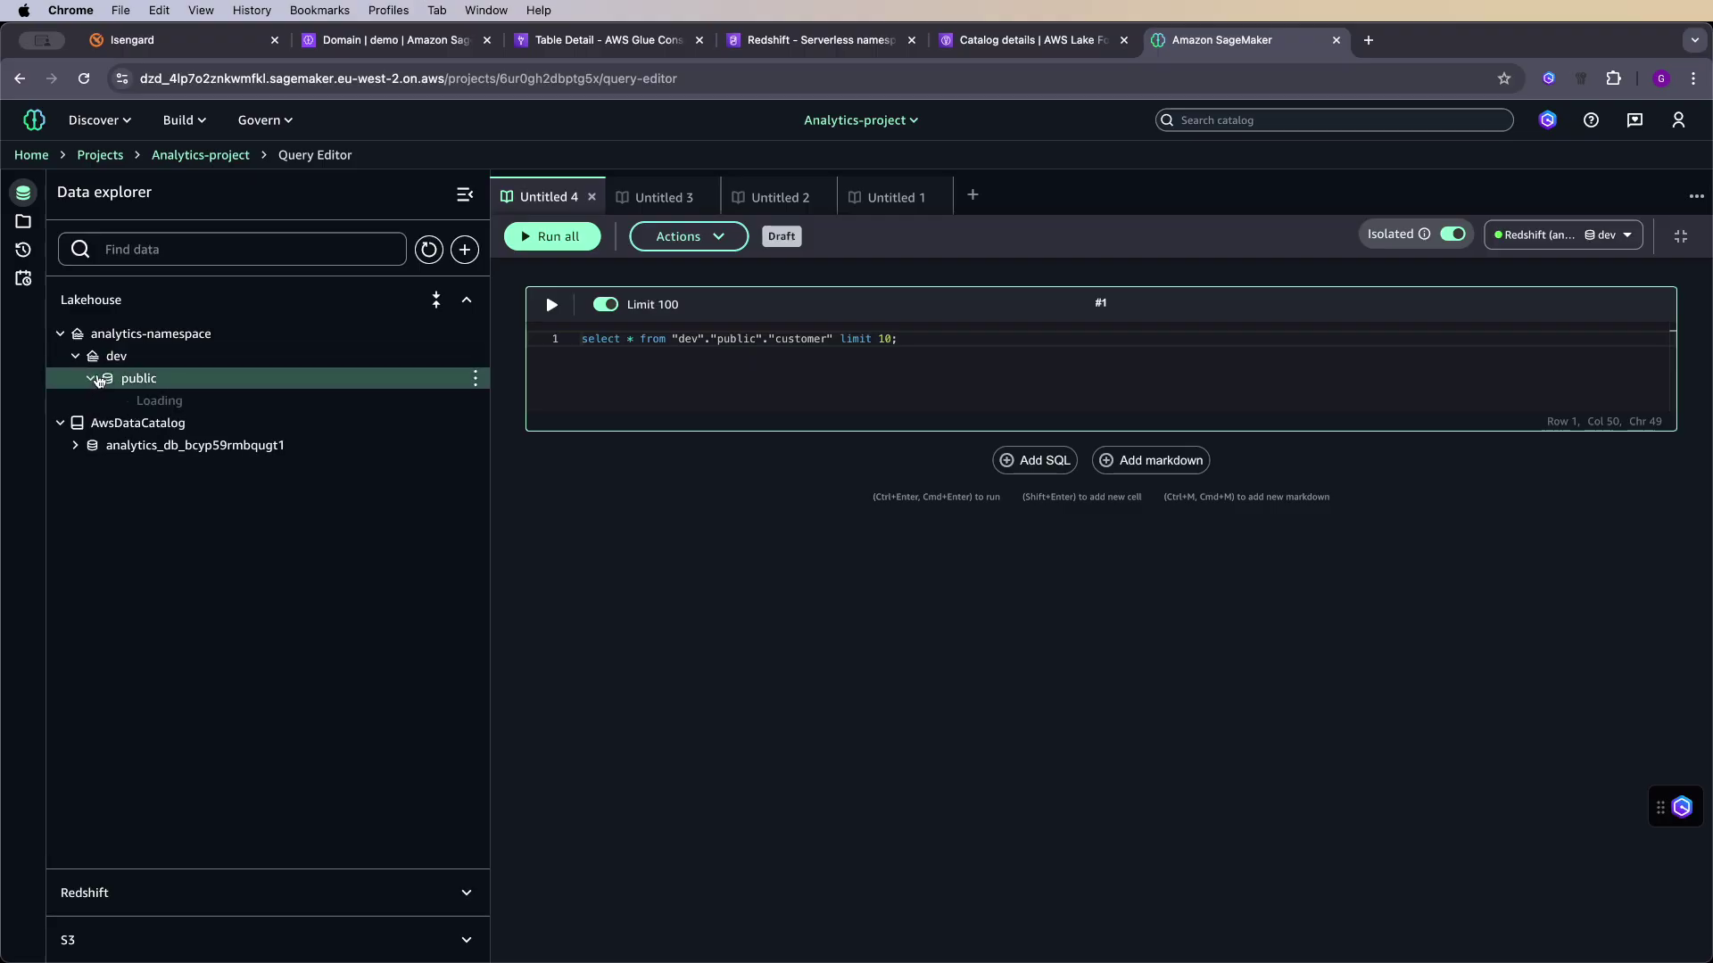
{"action": "left_click", "coordinate": [122, 403]}
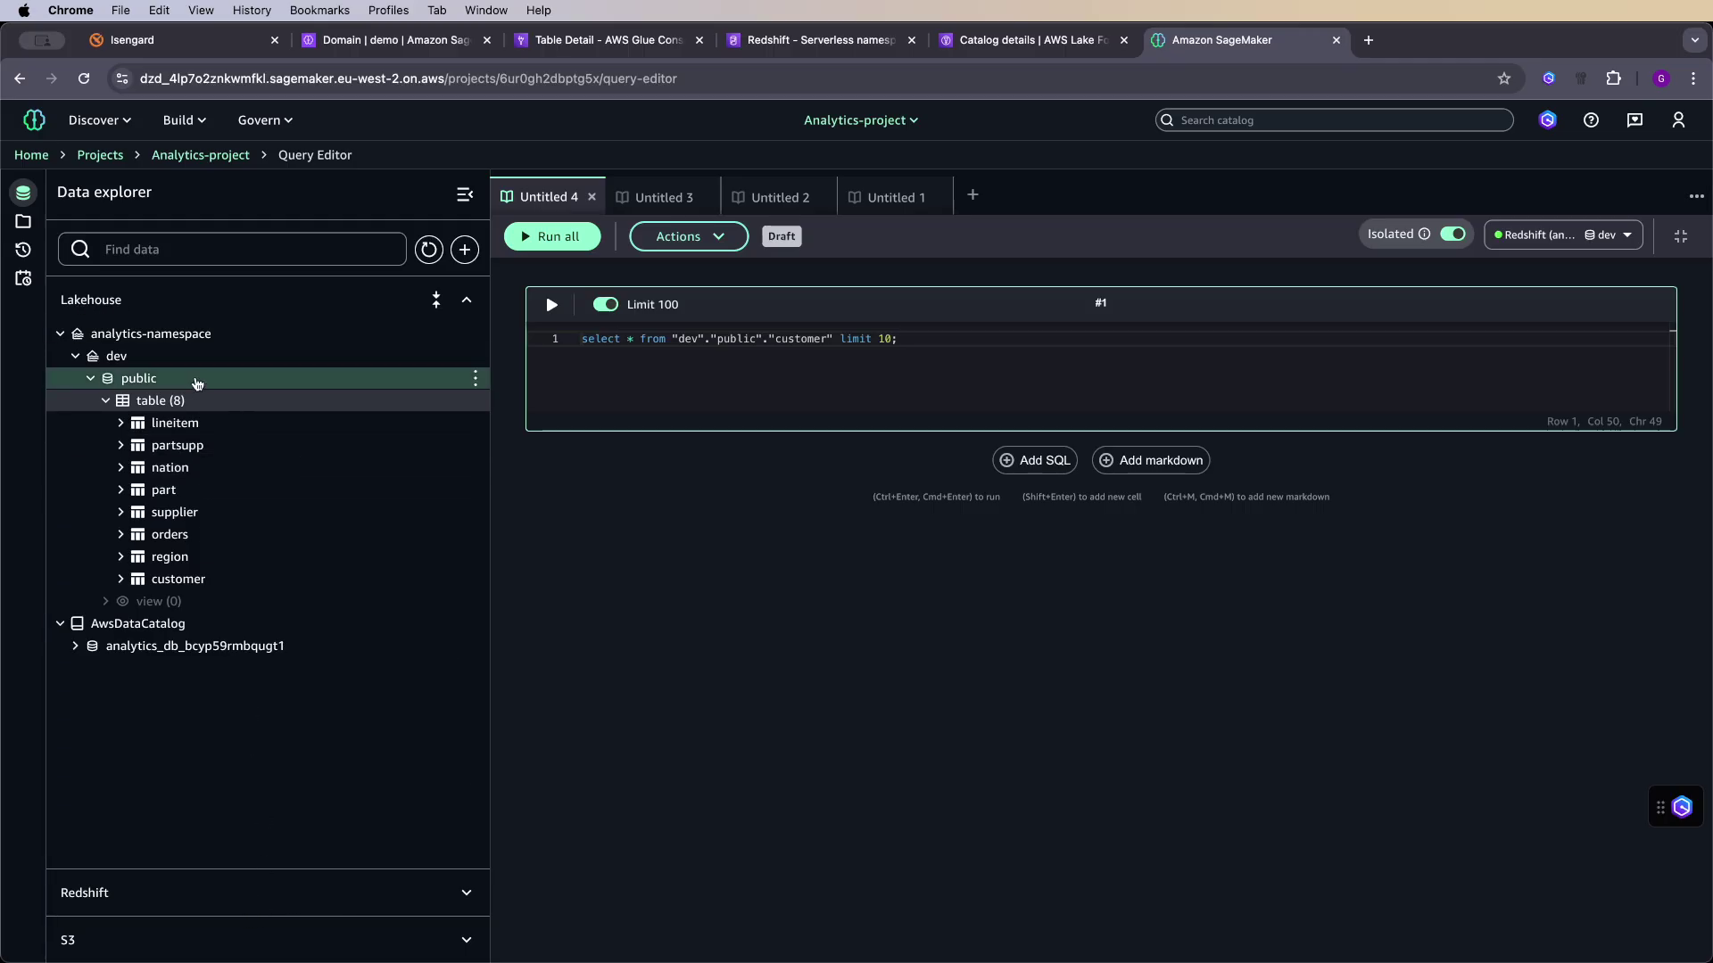
{"action": "left_click", "coordinate": [475, 422]}
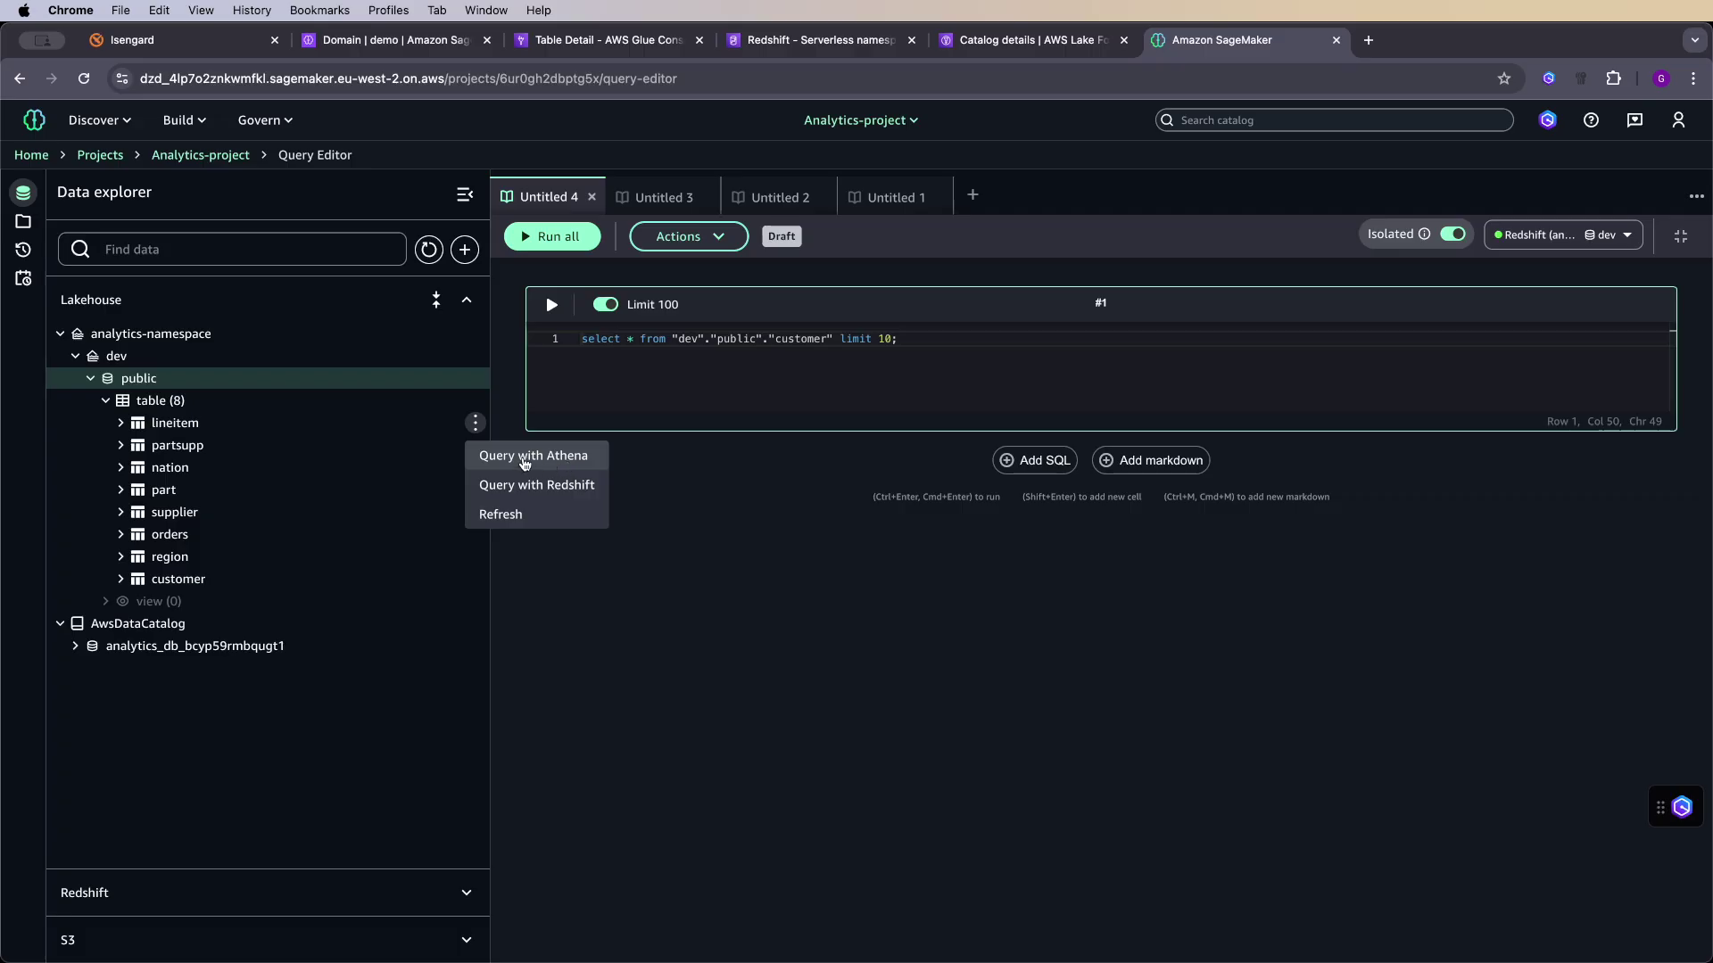
- Query lineitem in new tabs with Athena and then Redshift, each returning 10 rows
{"action": "left_click", "coordinate": [539, 458]}
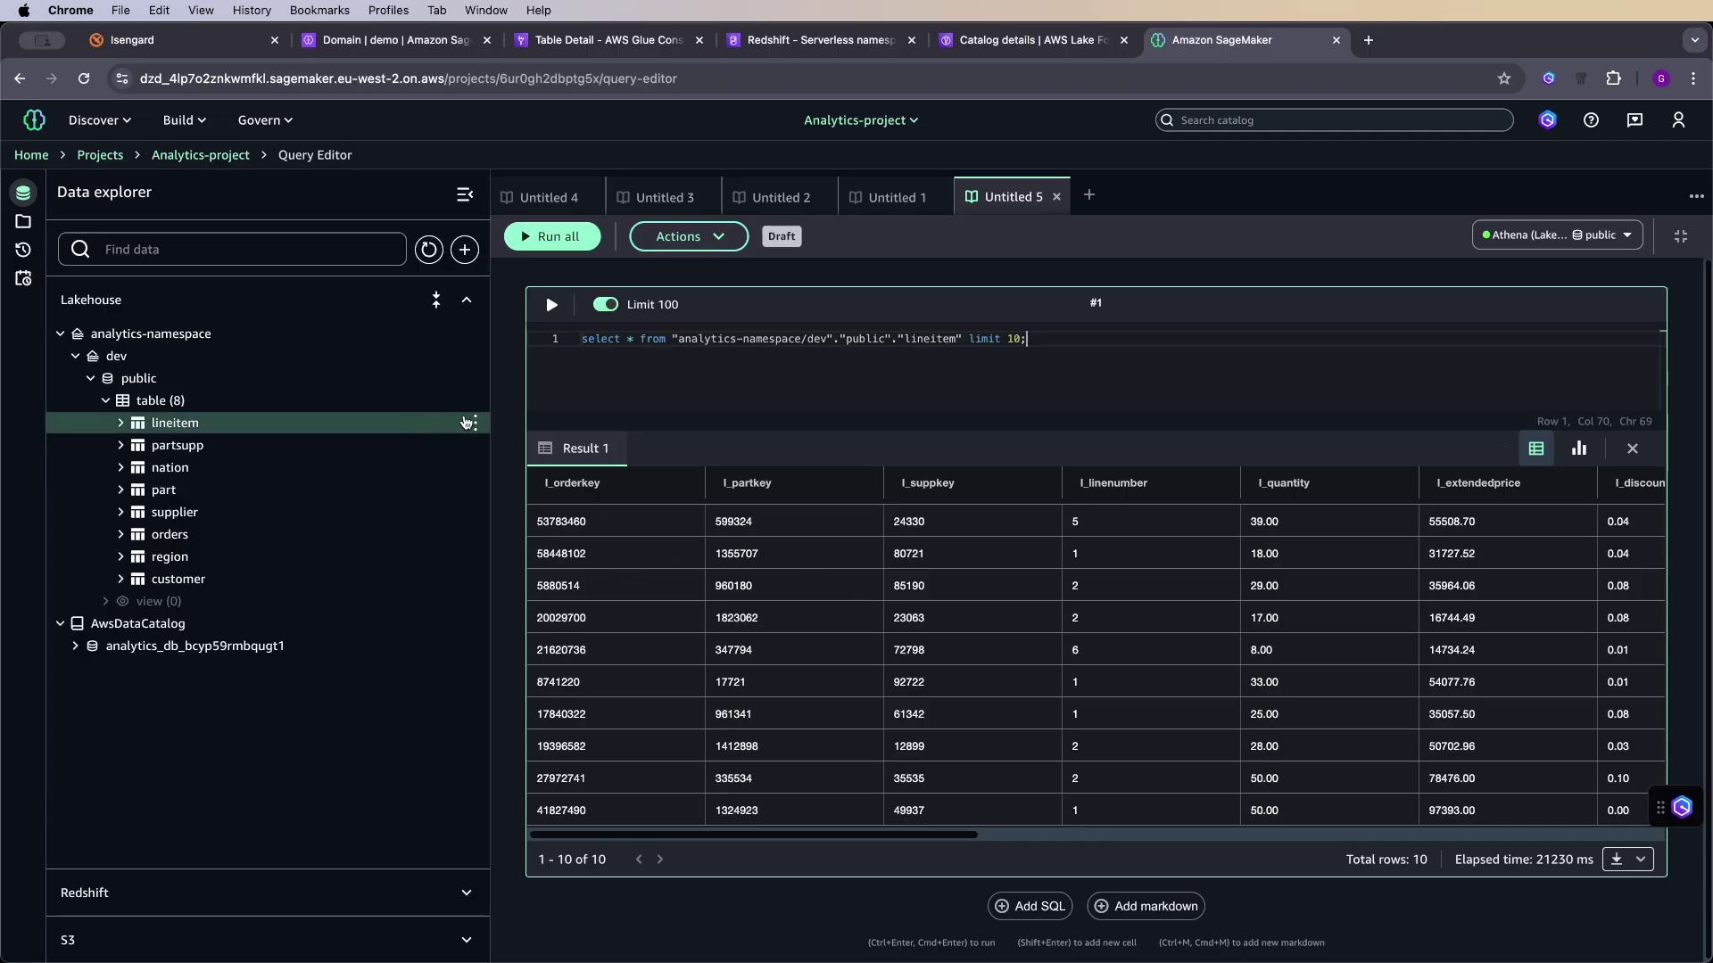
{"action": "left_click", "coordinate": [476, 423]}
{"action": "left_click", "coordinate": [569, 487]}
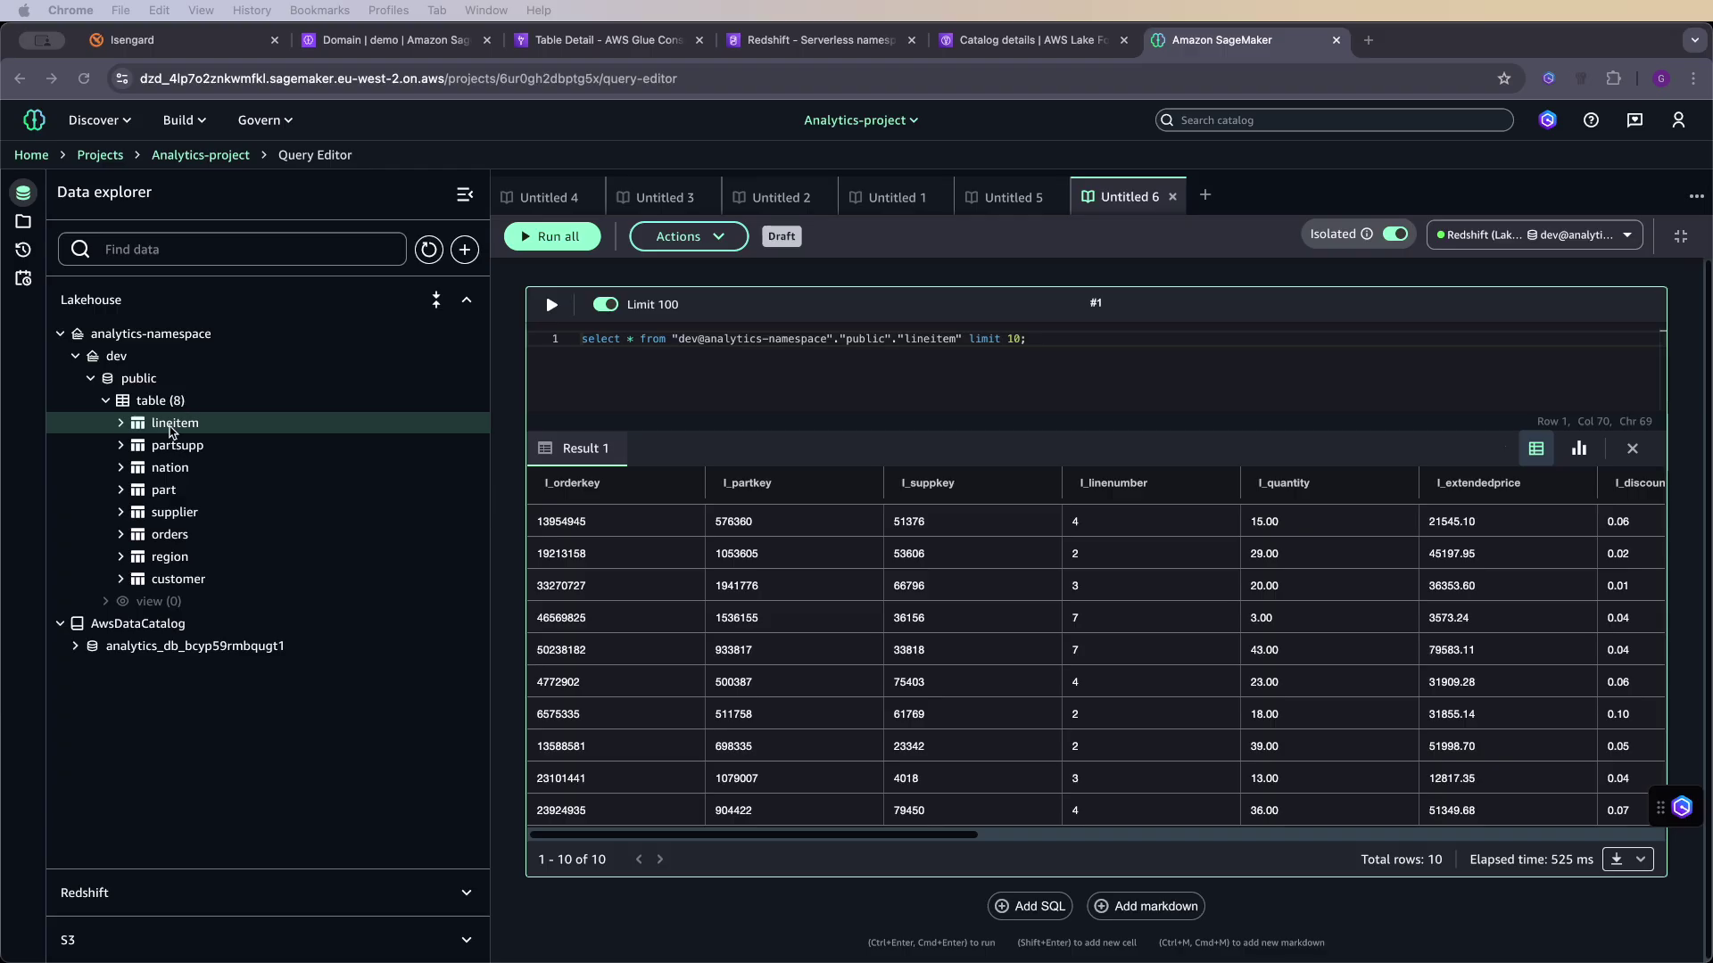
- Browse analytics_db_bcyp59rmbqugt1, the Redshift (Lakehouse) and analytics-workgroup connections, then the analytics-namespace catalog
{"action": "left_click", "coordinate": [60, 336]}
{"action": "left_click", "coordinate": [76, 379]}
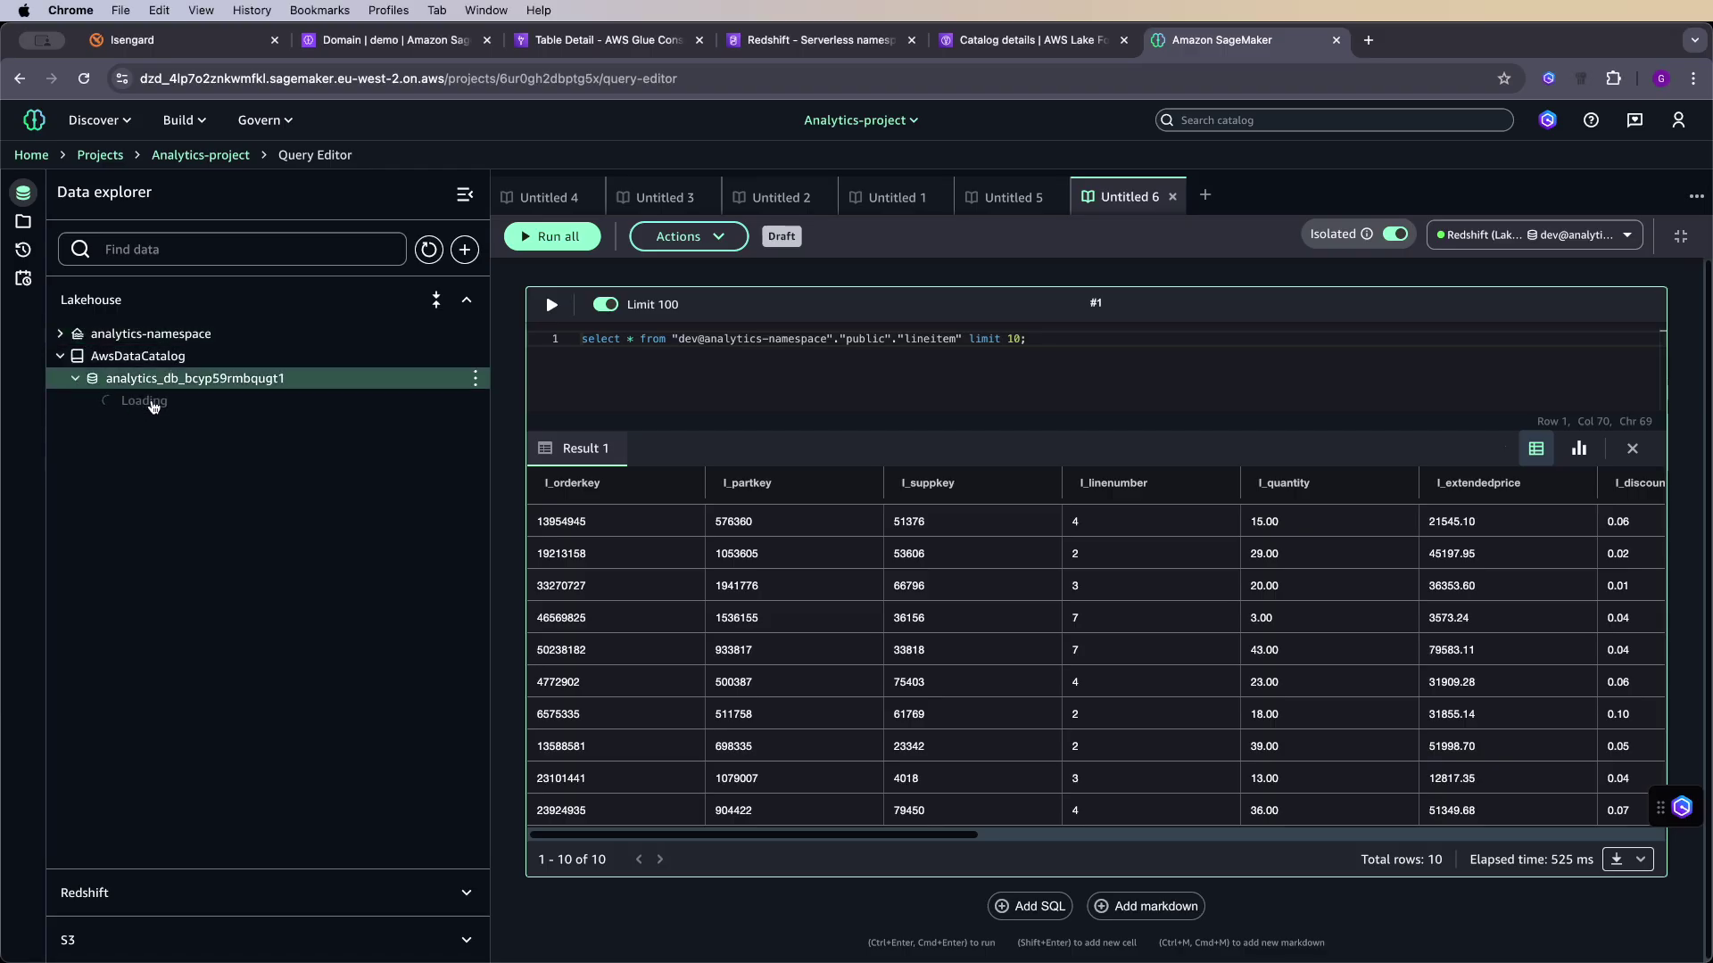
{"action": "left_click", "coordinate": [235, 891]}
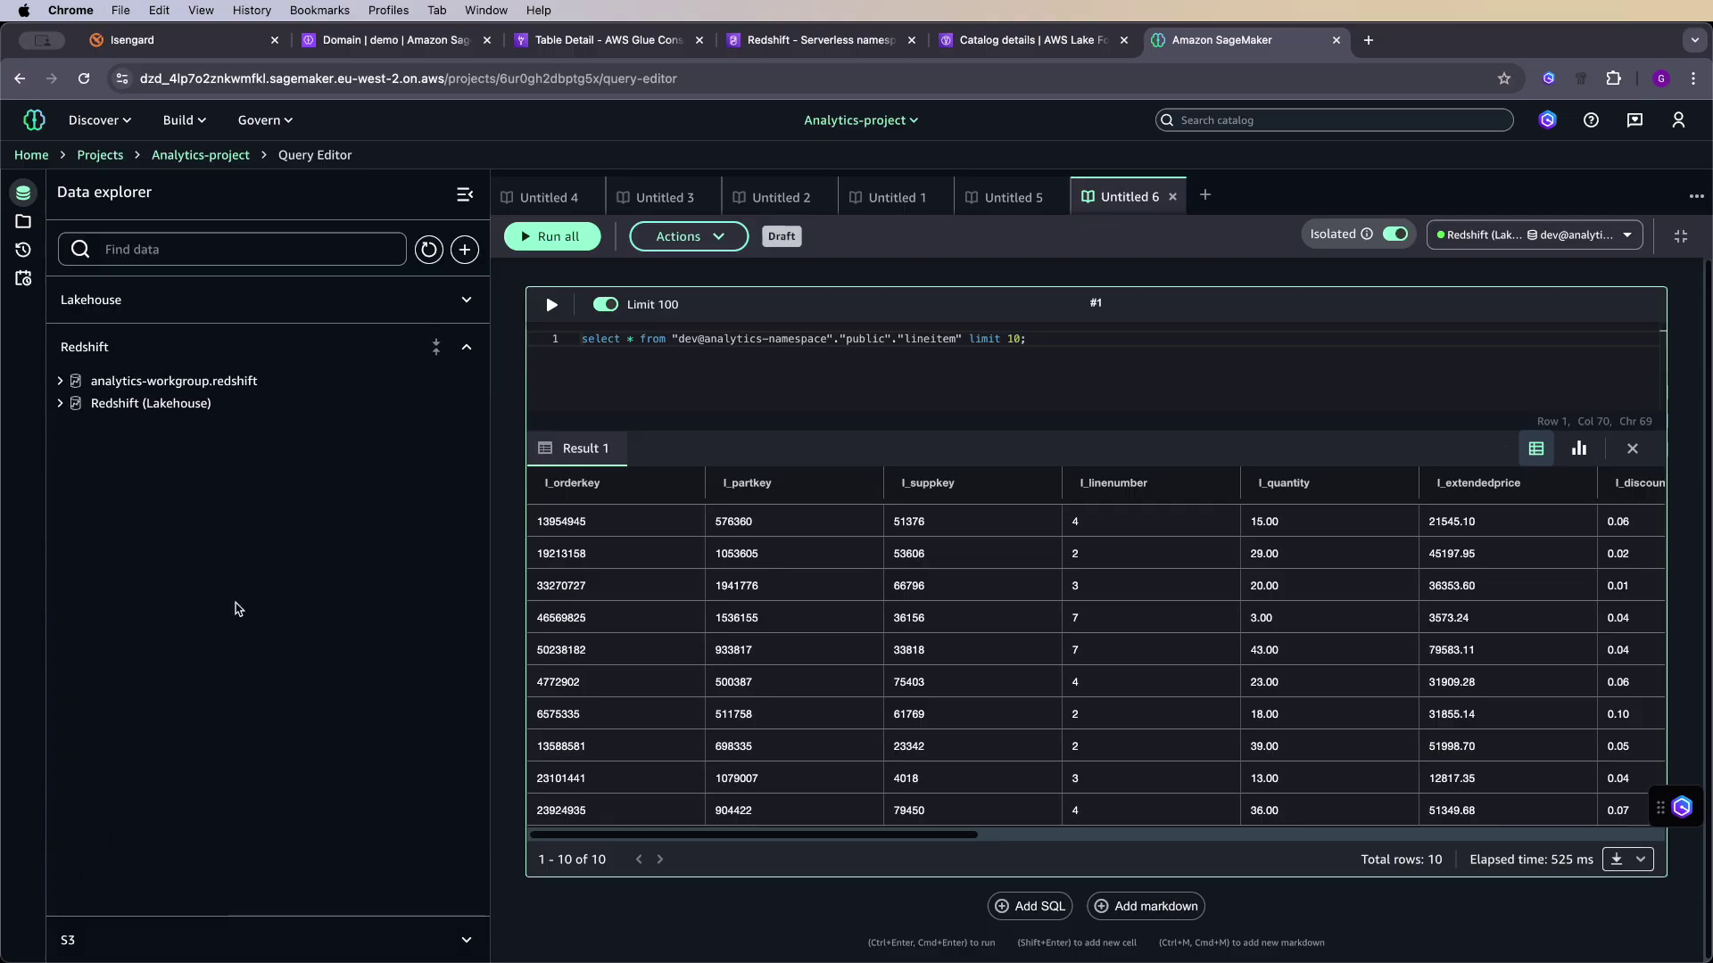
{"action": "left_click", "coordinate": [61, 404]}
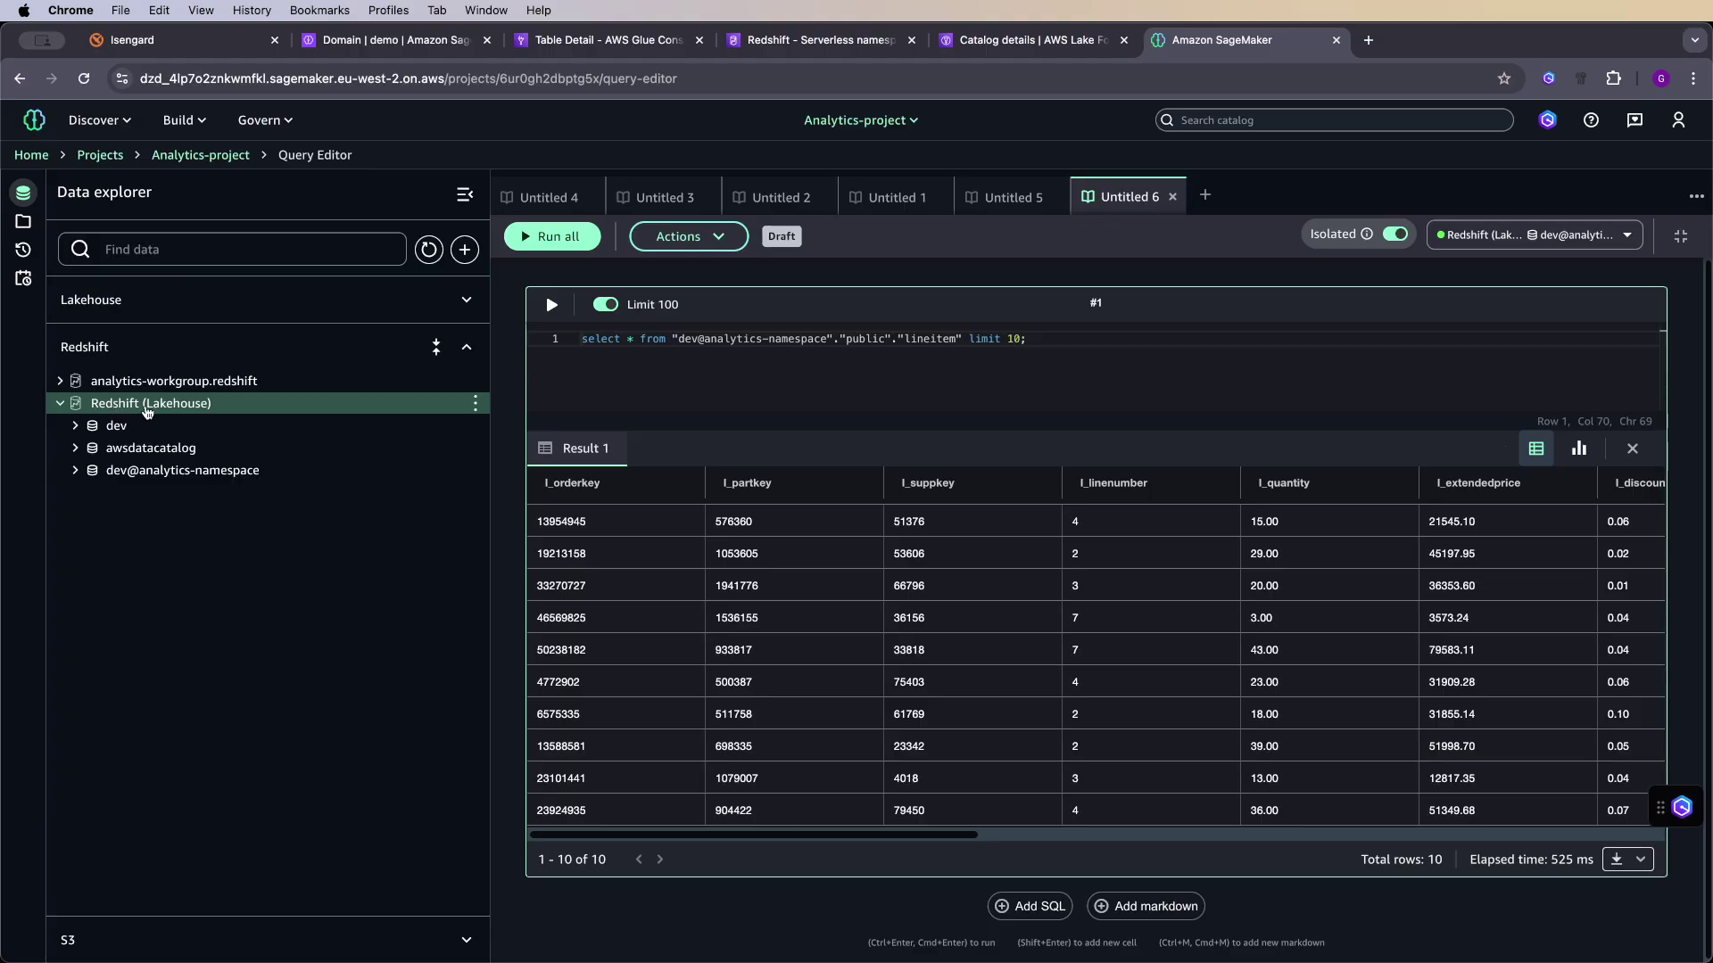
{"action": "left_click", "coordinate": [62, 383]}
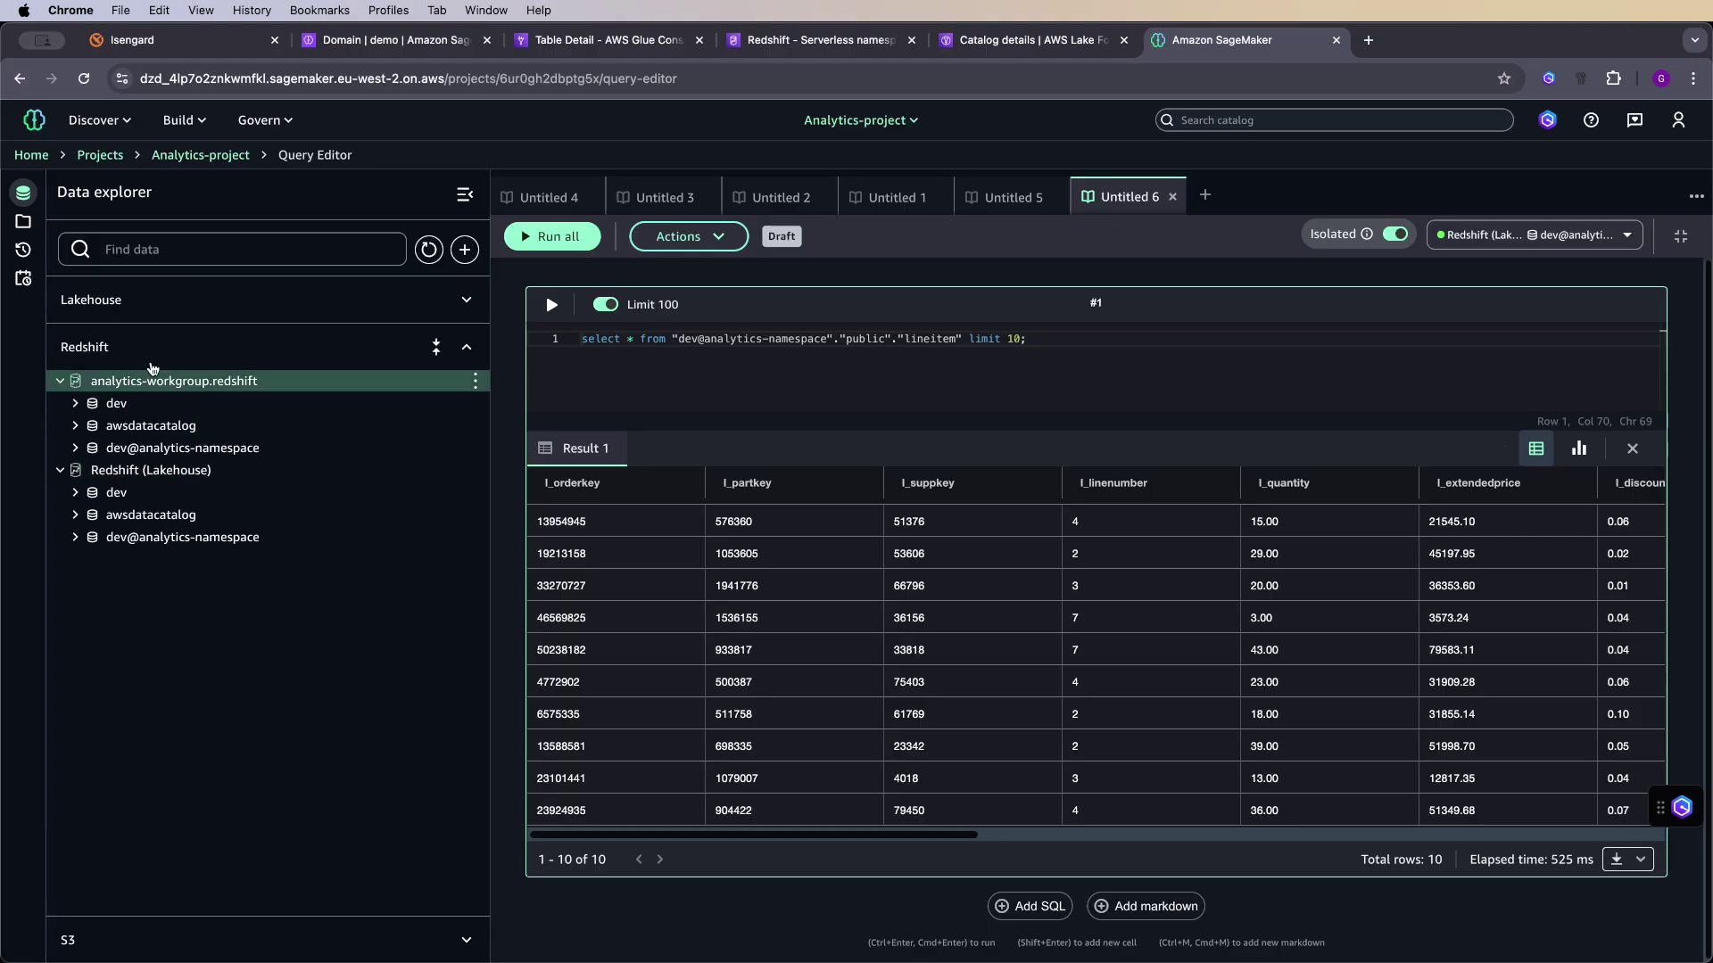
{"action": "left_click", "coordinate": [323, 305]}
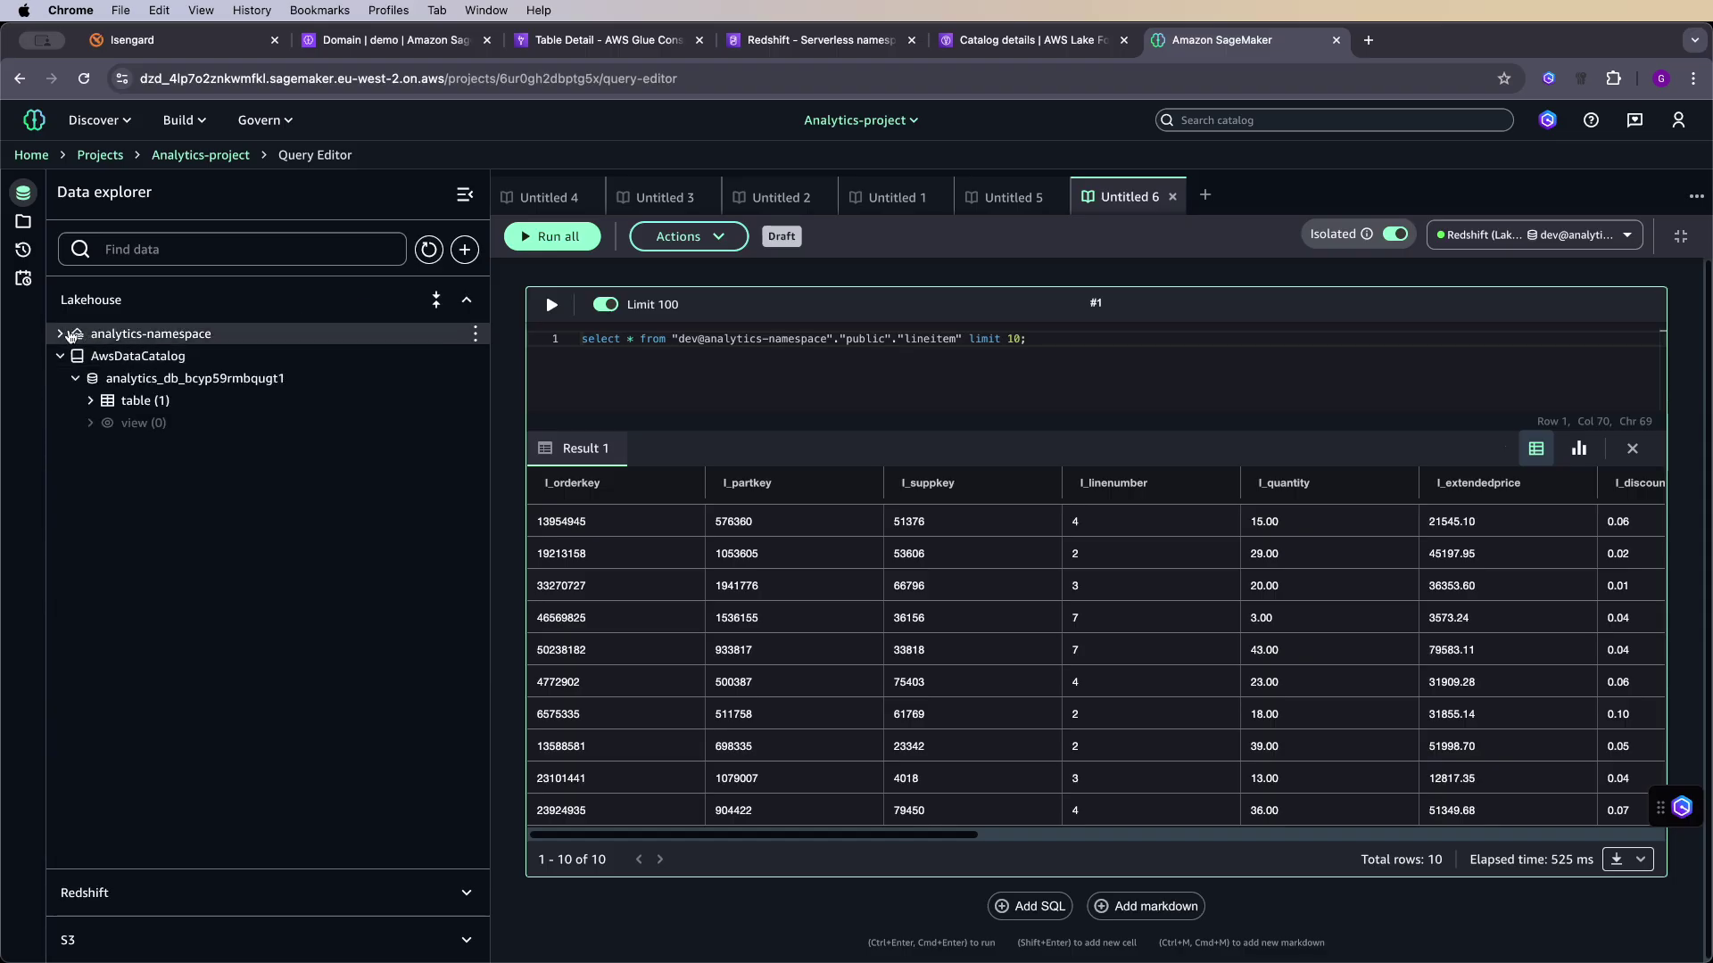
{"action": "left_click", "coordinate": [62, 335]}
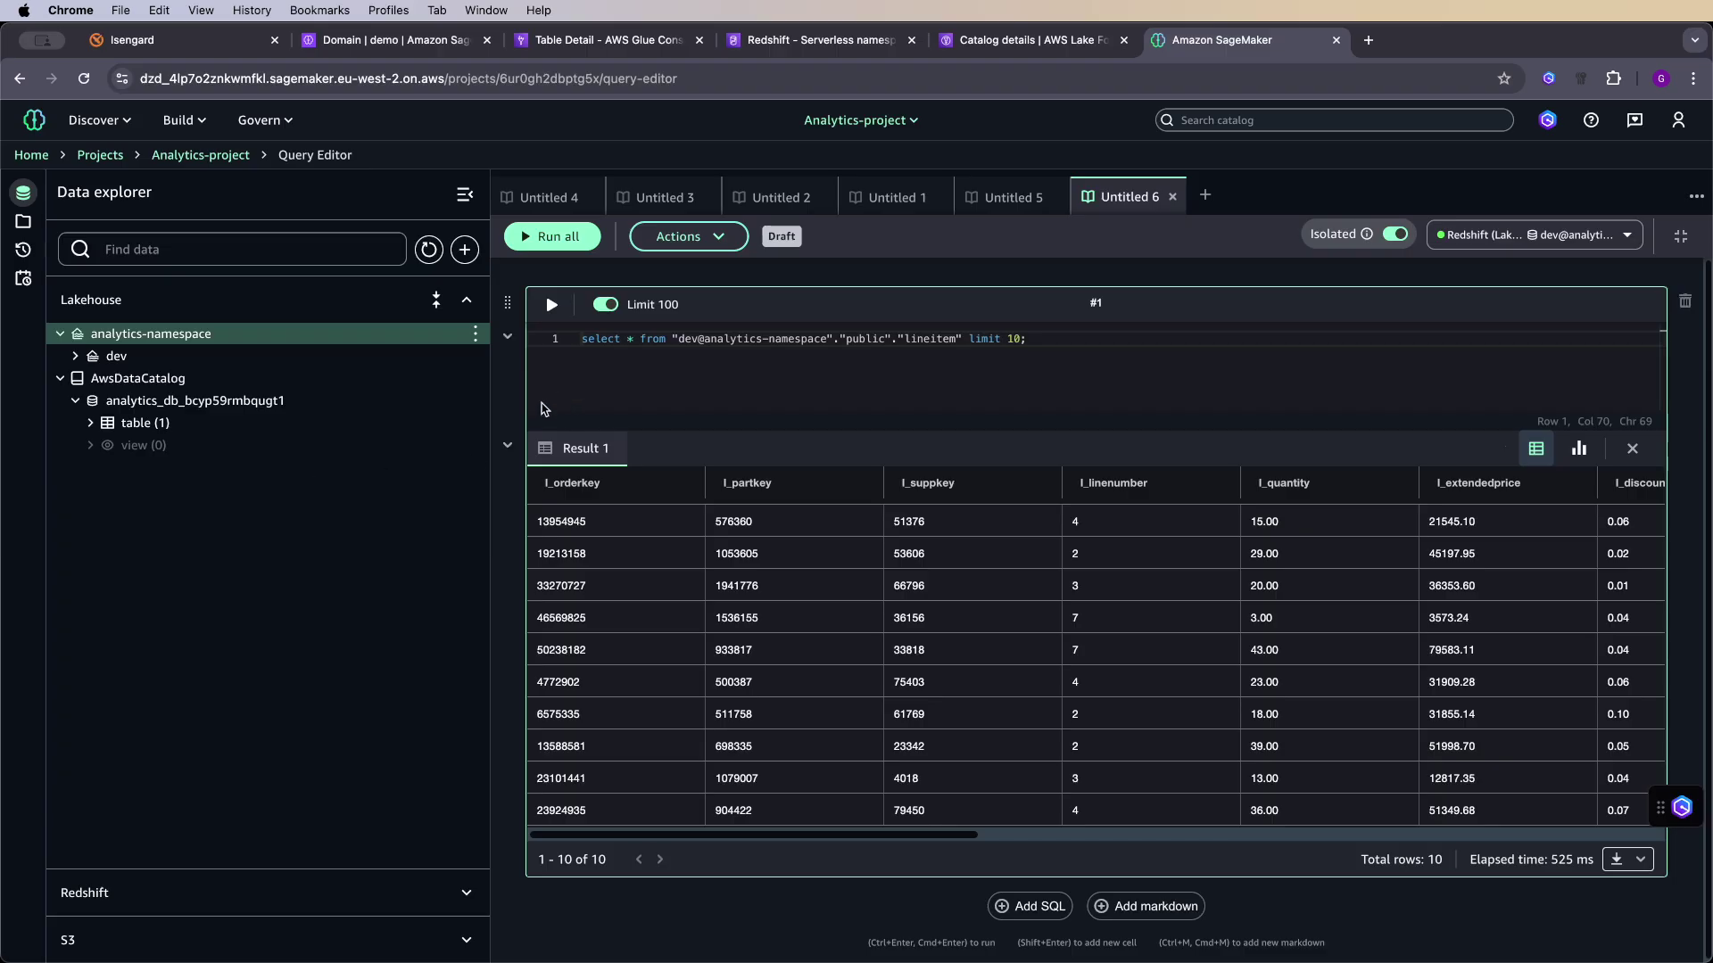
{"action": "left_click", "coordinate": [586, 384]}
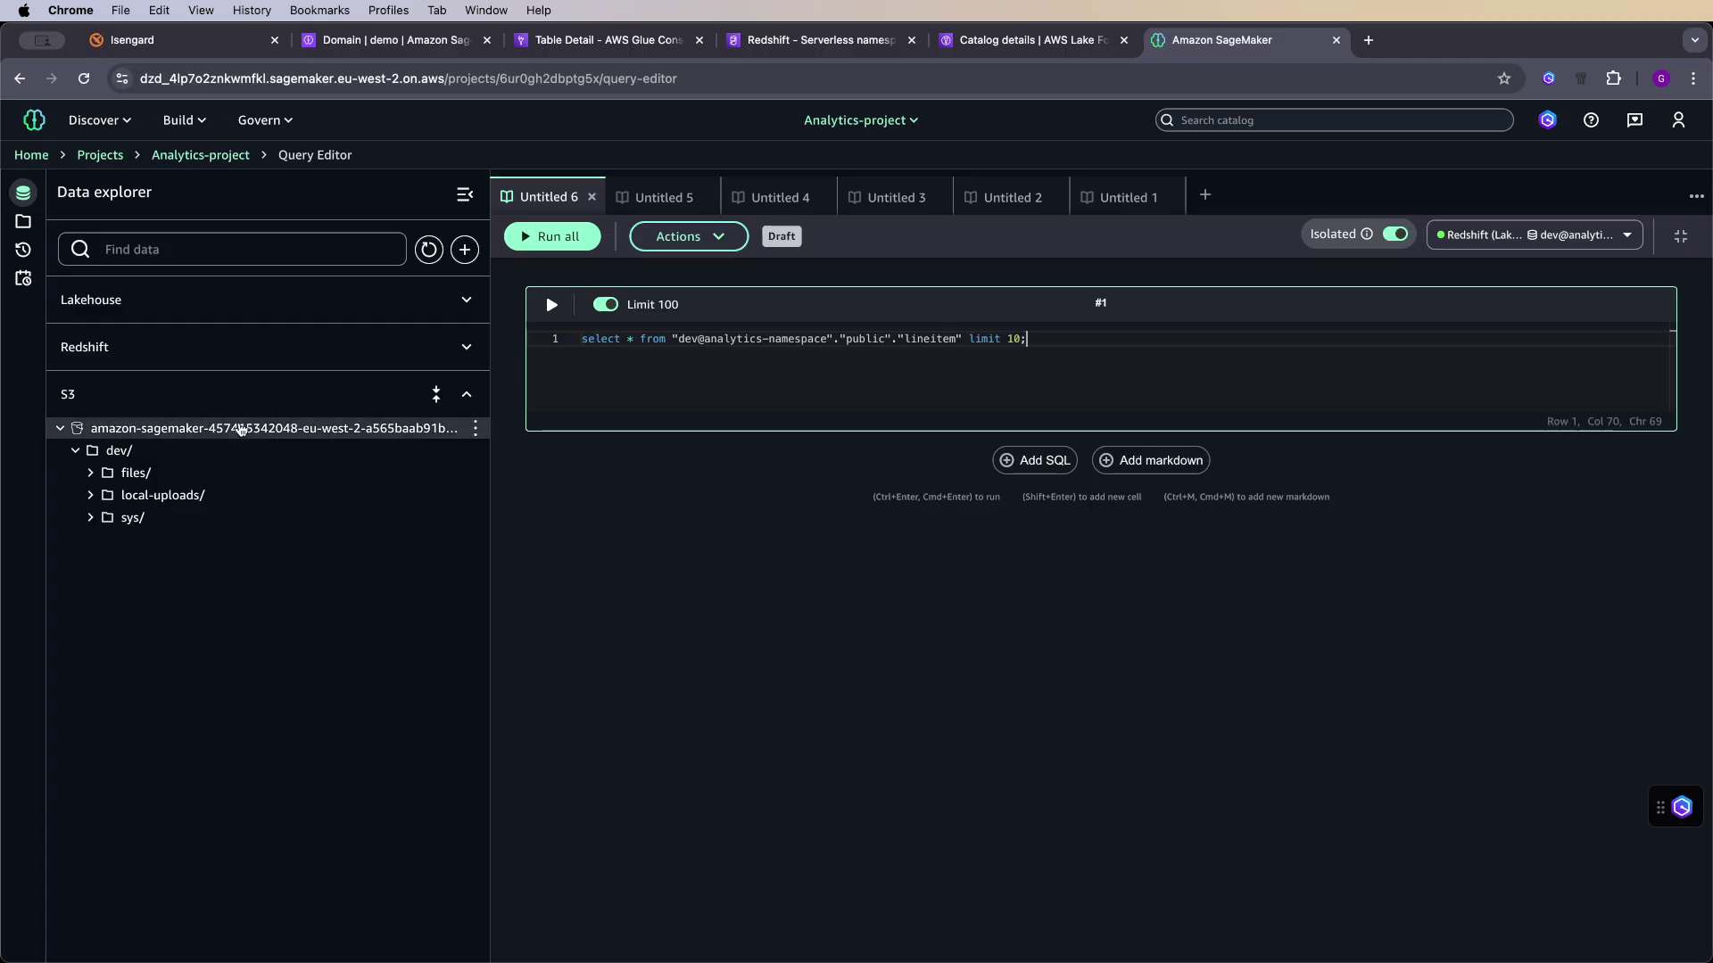
- Upload ecommerce_customer_behavior.csv from Downloads into the bucket's dev/files/ folder
{"action": "left_click", "coordinate": [474, 472]}
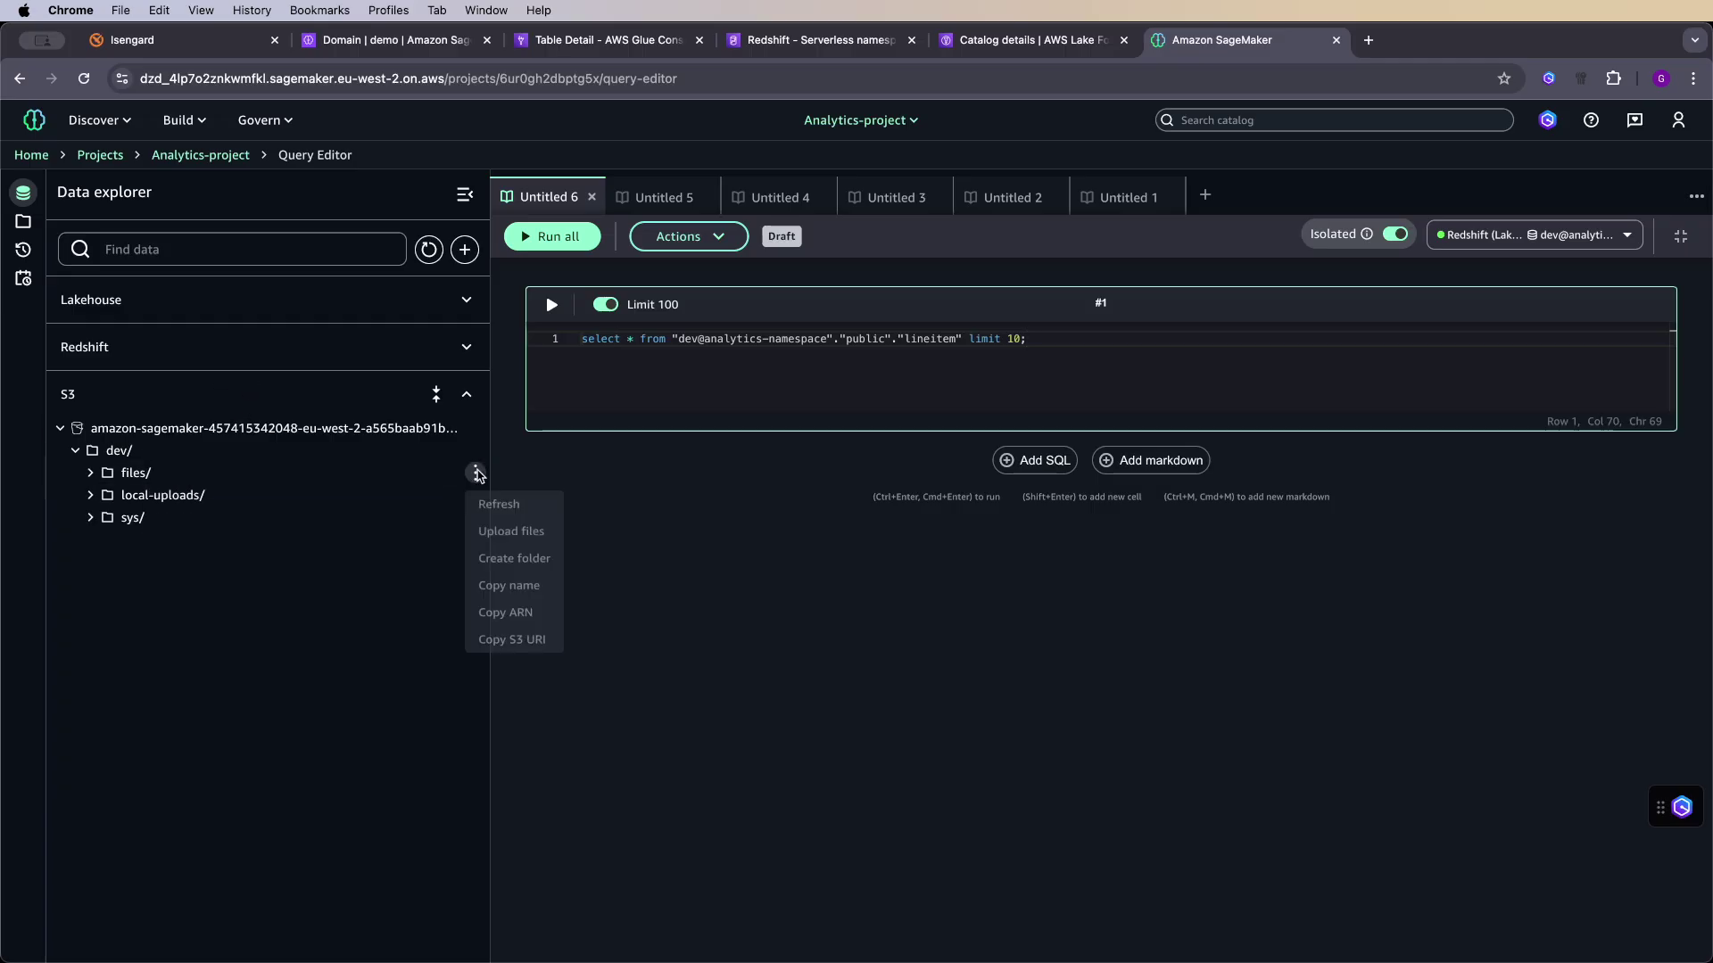
{"action": "left_click", "coordinate": [513, 535]}
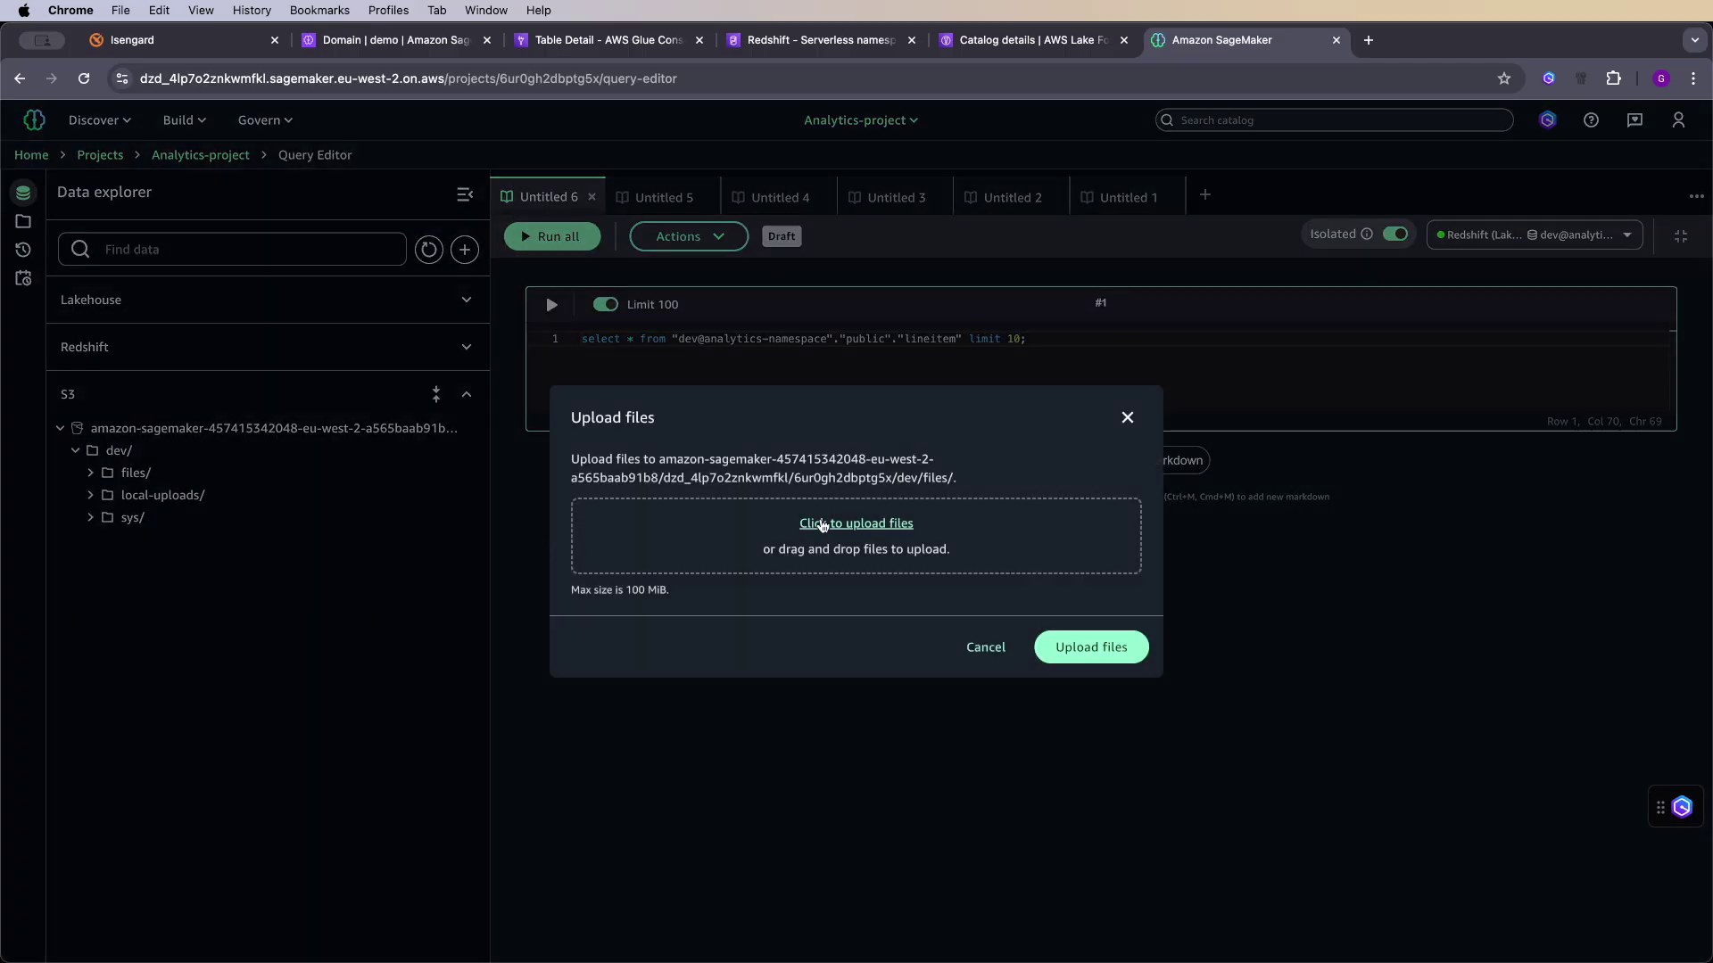
{"action": "left_click", "coordinate": [817, 522]}
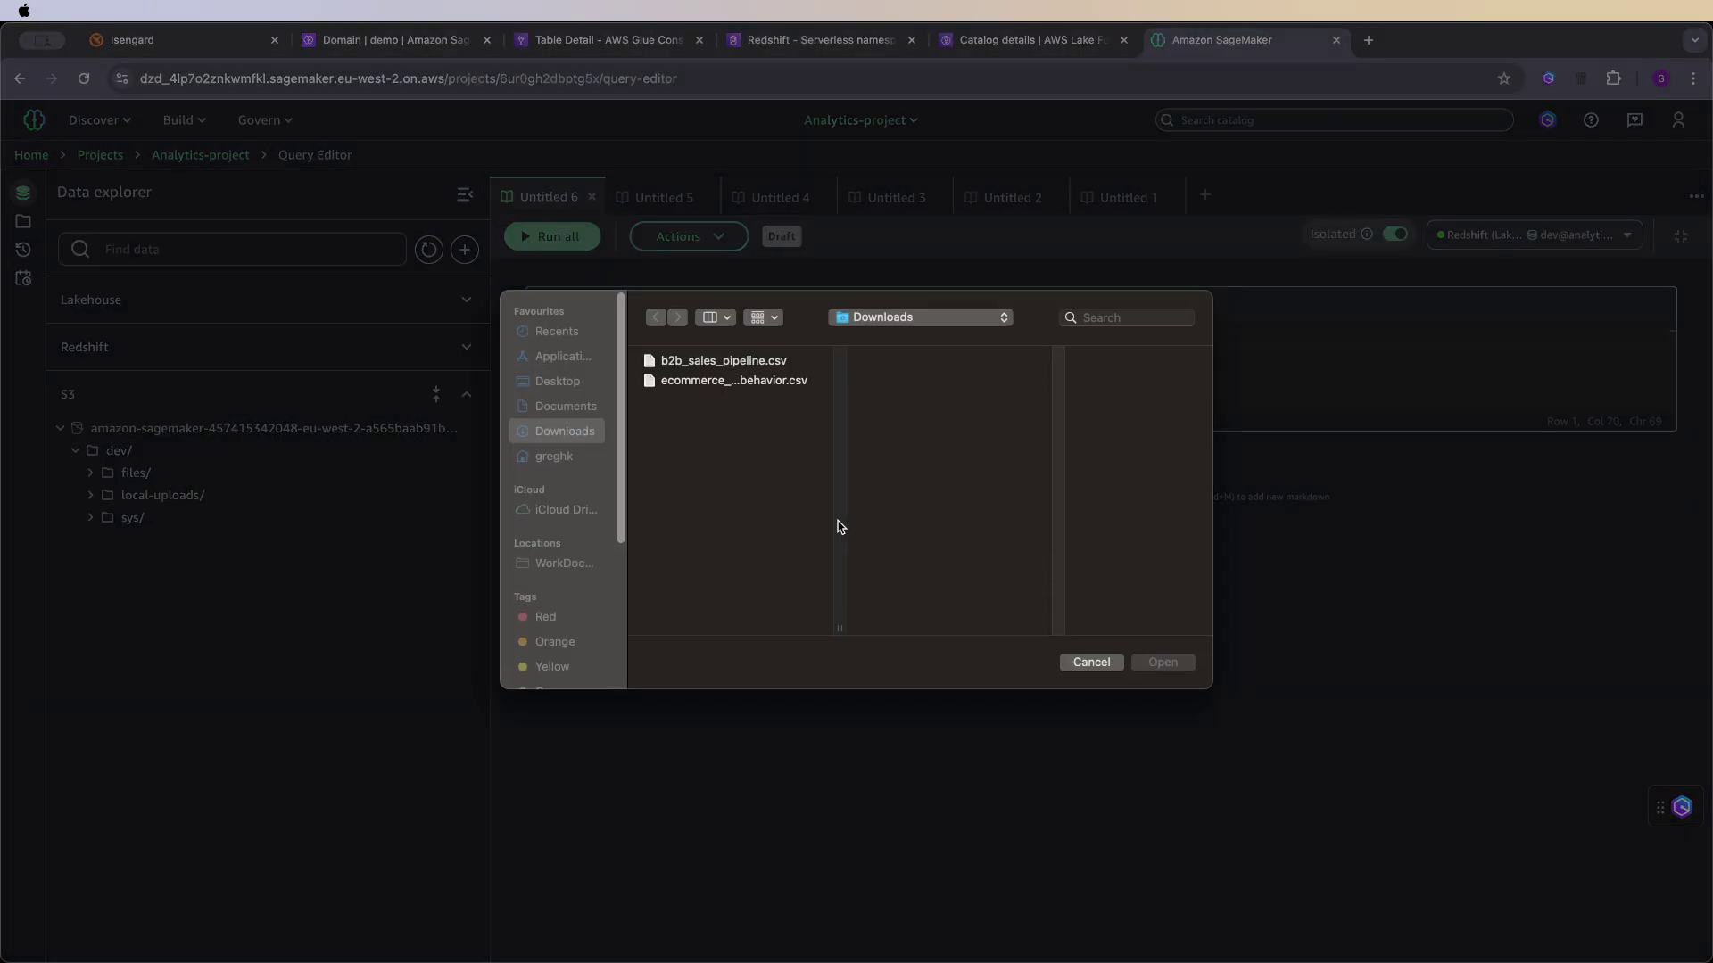
{"action": "left_click", "coordinate": [747, 383]}
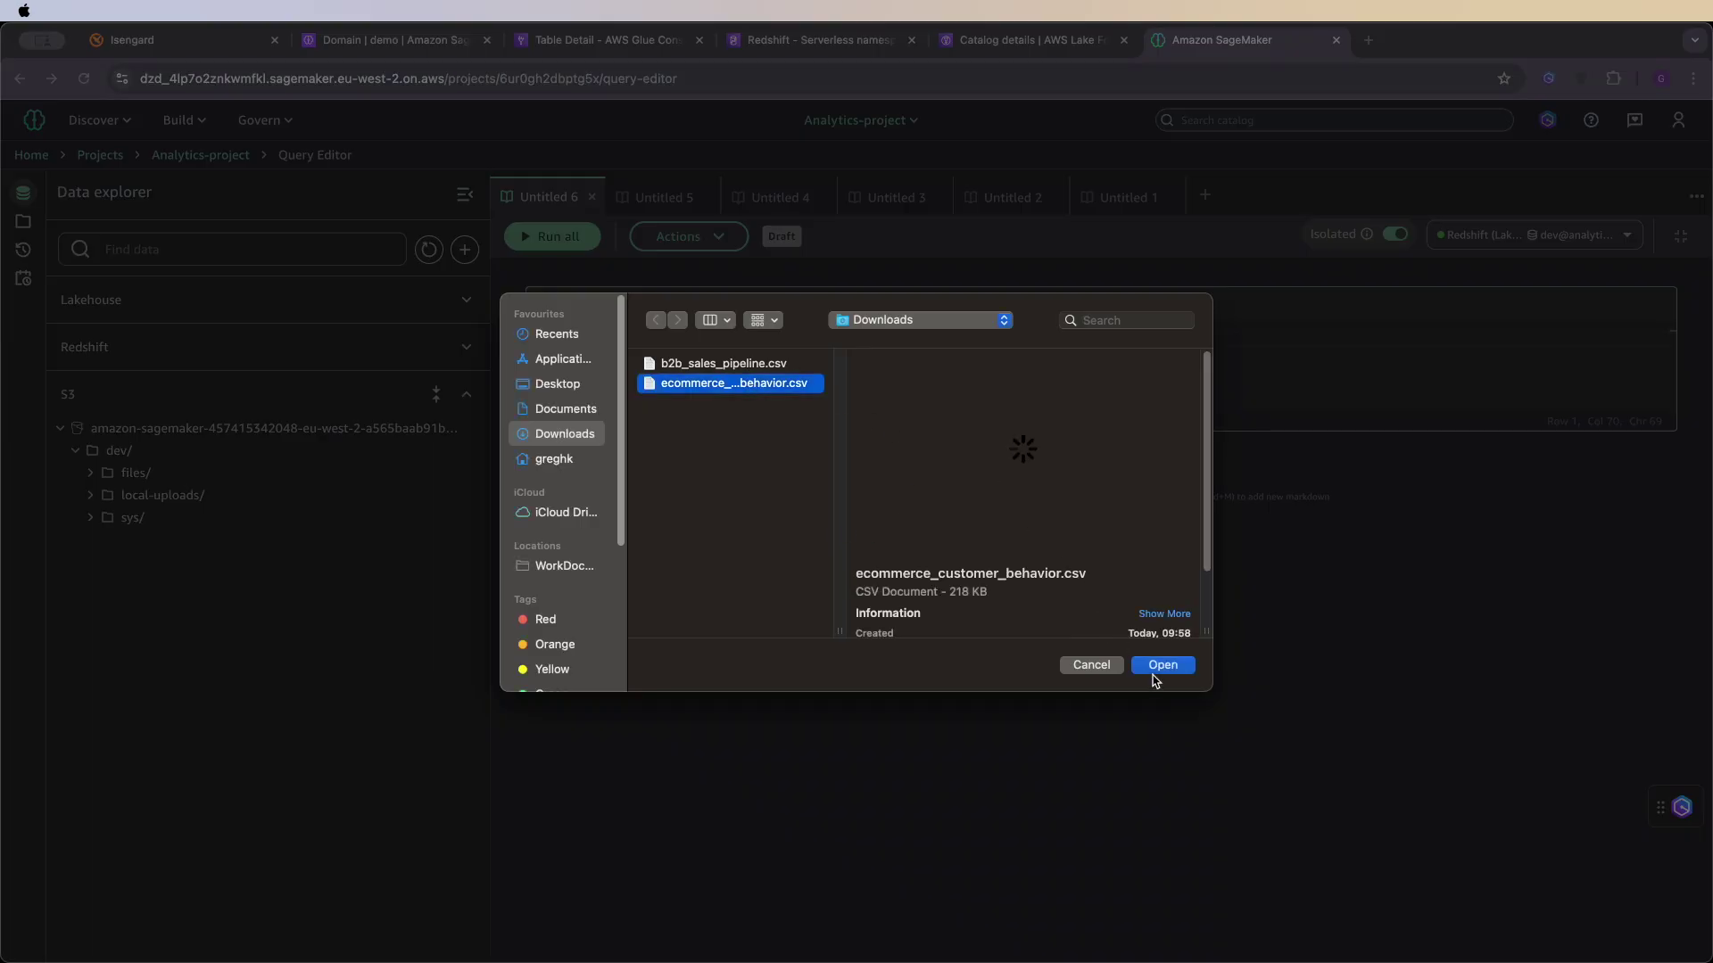
{"action": "left_click", "coordinate": [1162, 665]}
{"action": "left_click", "coordinate": [1043, 664]}
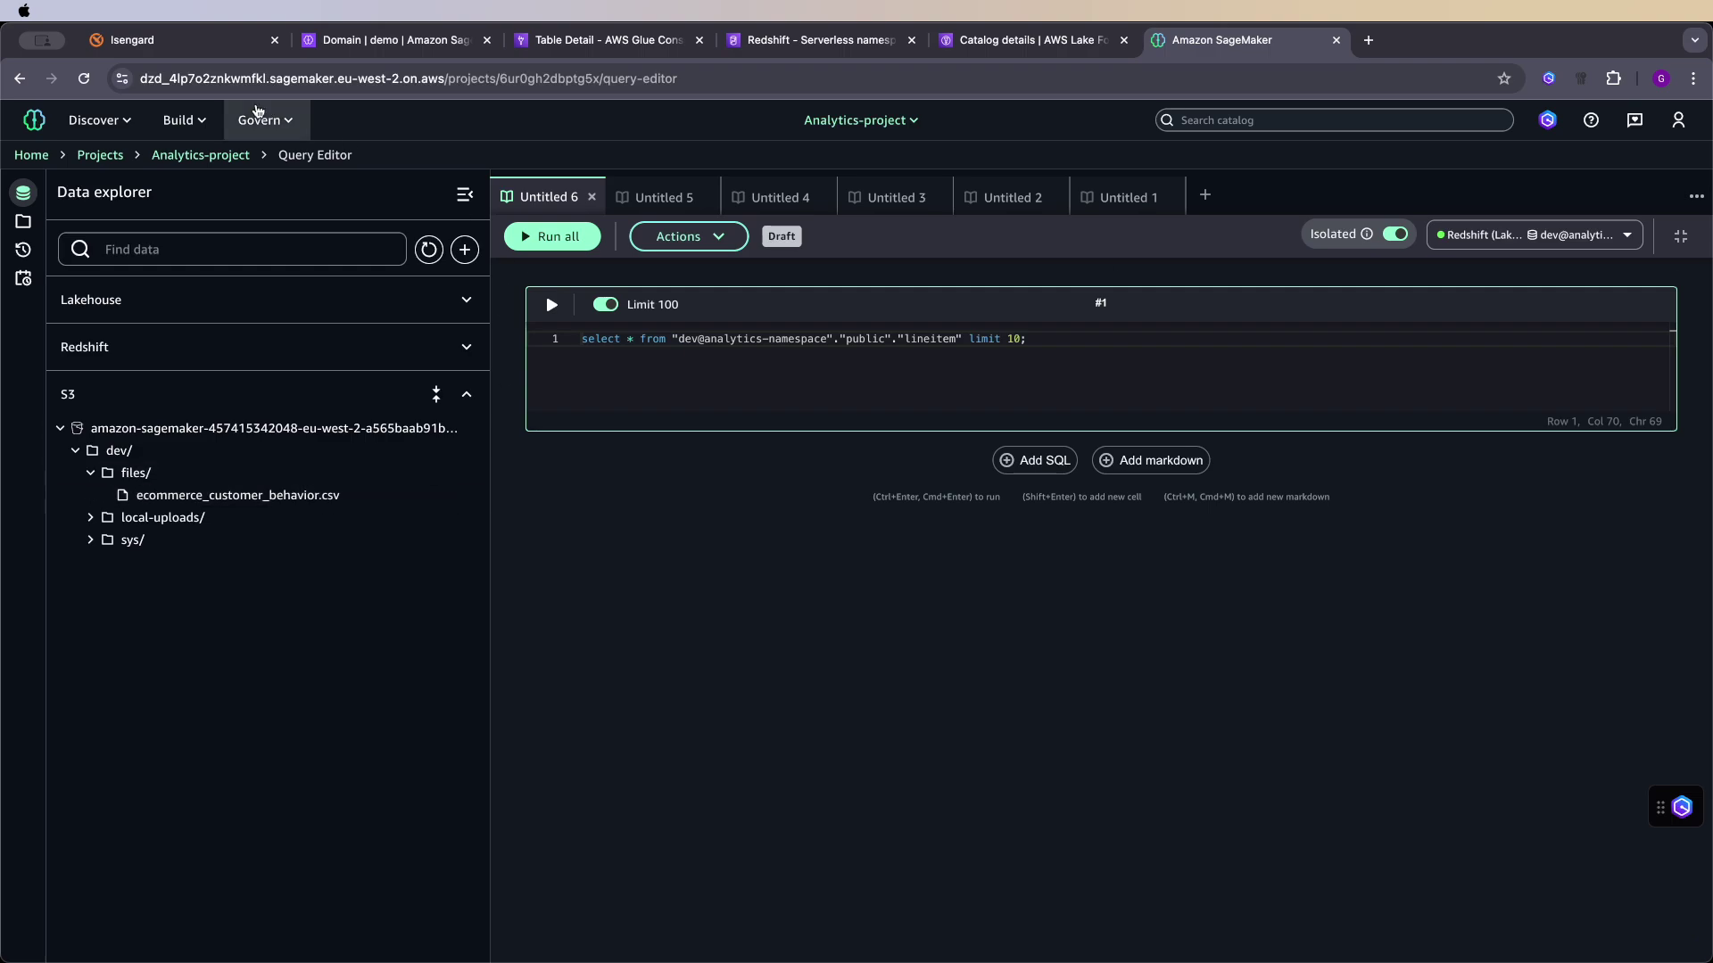
- From Build > Visual ETL flows, create a new flow and dismiss the add-nodes panel
{"action": "left_click", "coordinate": [210, 125]}
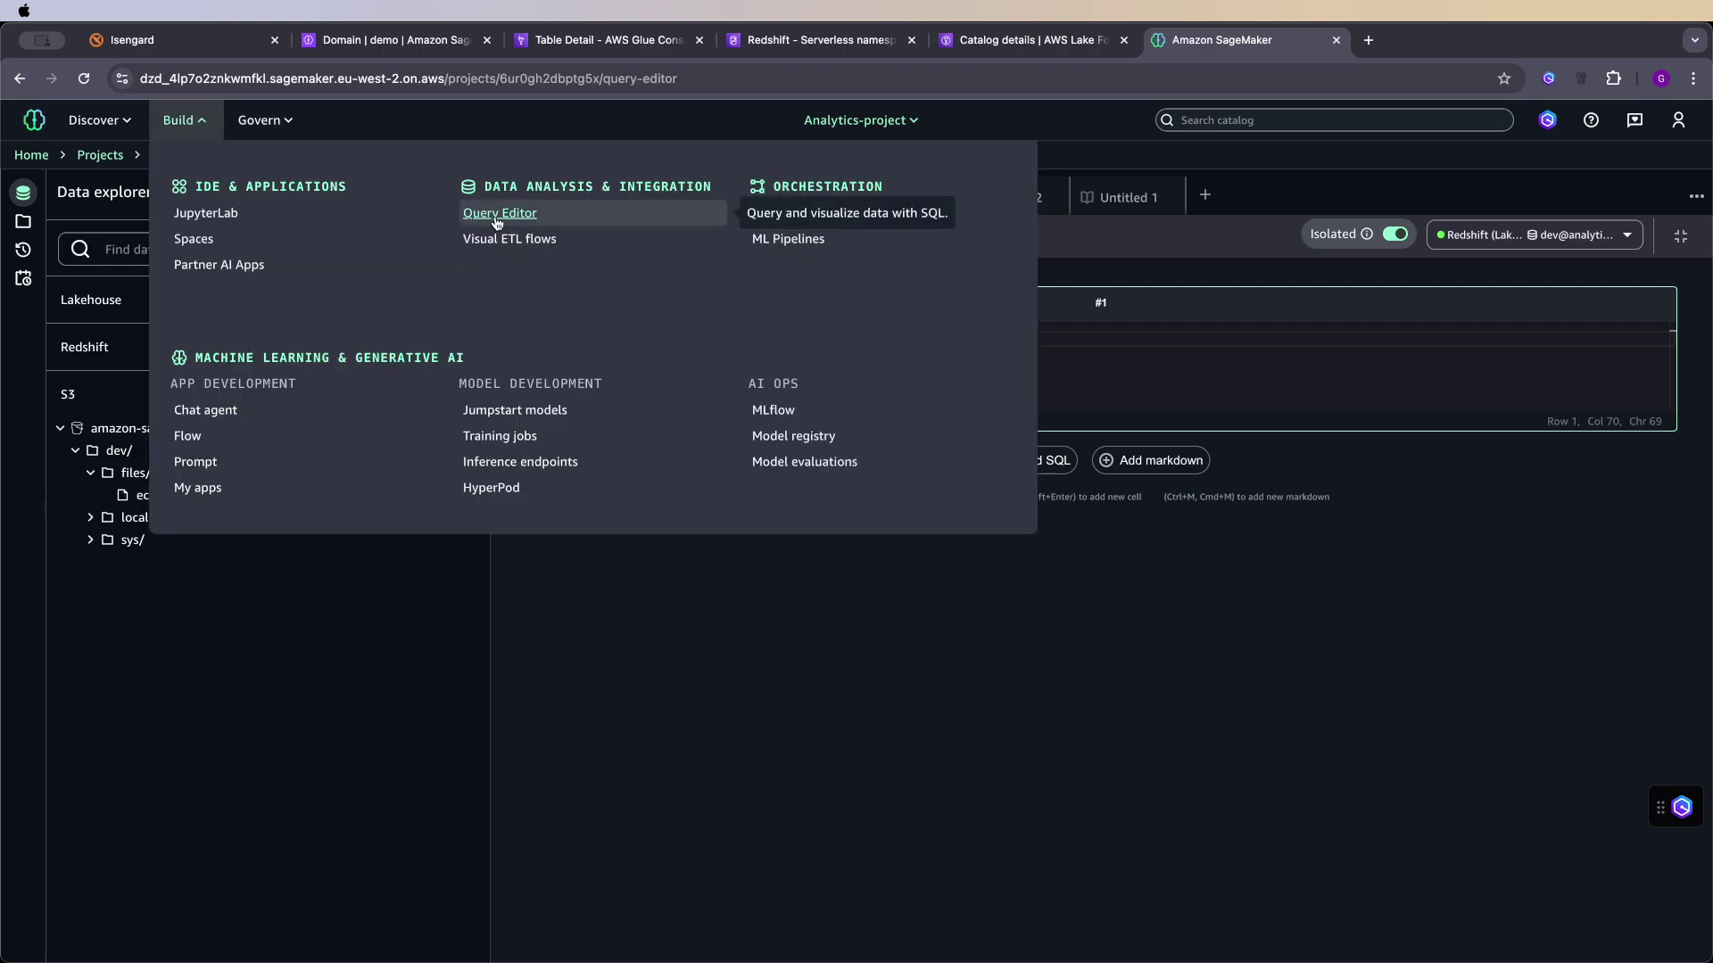
{"action": "left_click", "coordinate": [516, 240]}
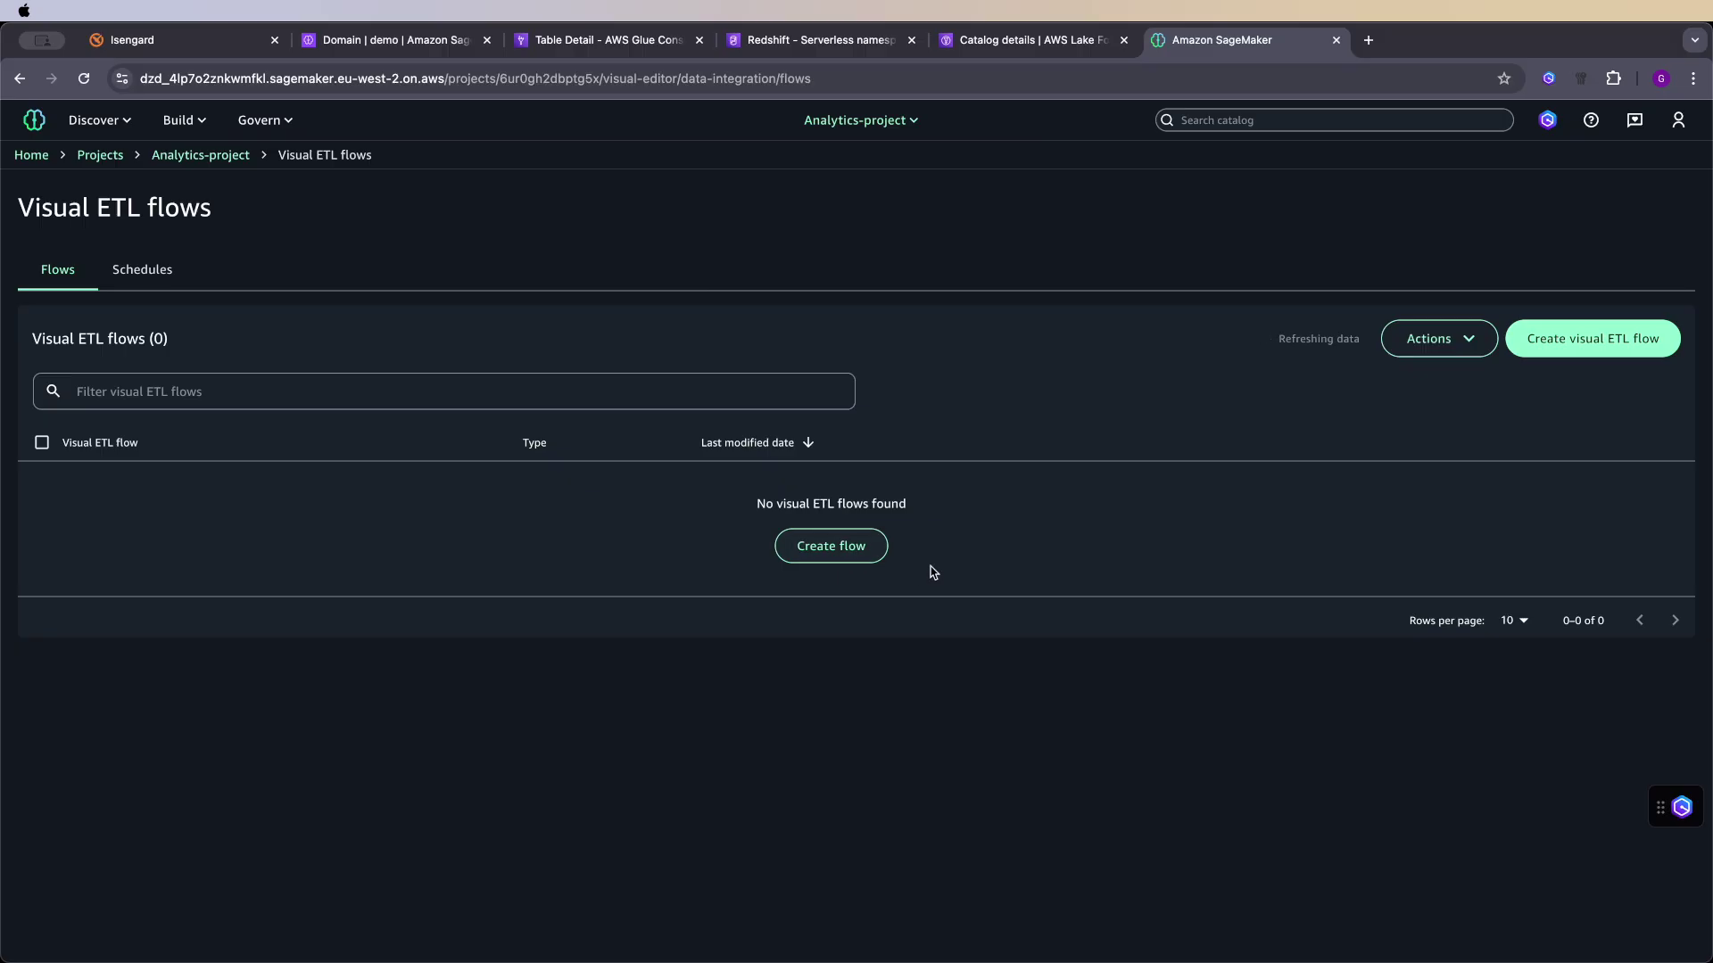
{"action": "left_click", "coordinate": [829, 555]}
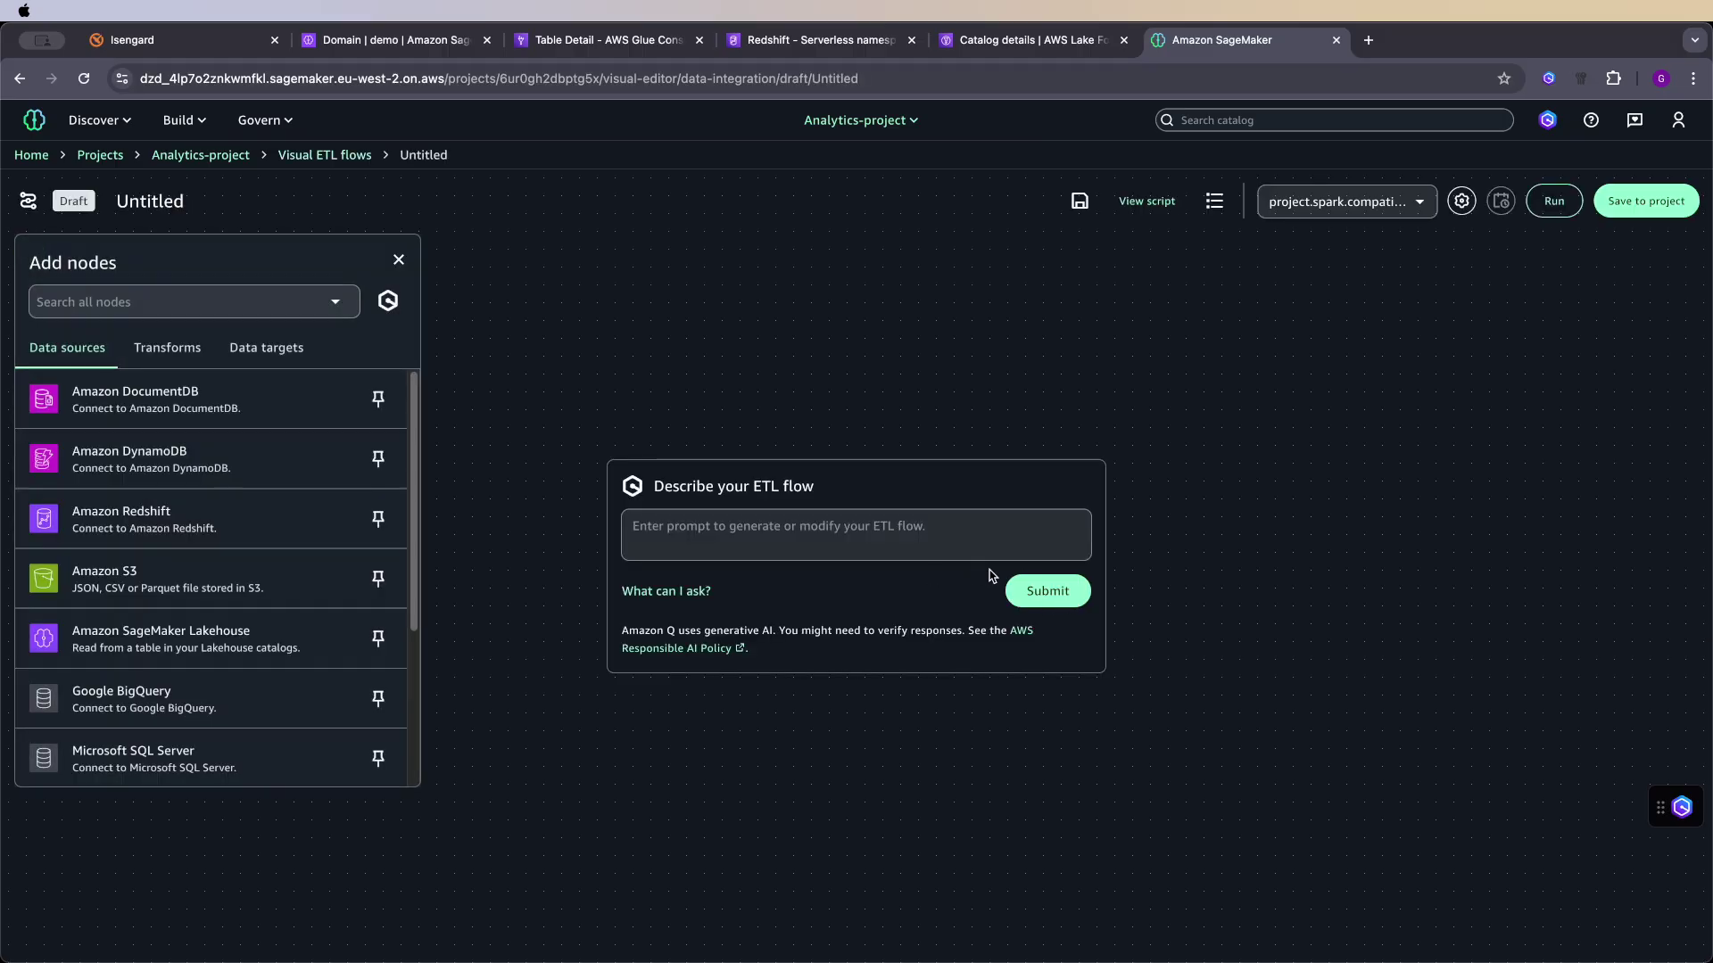
{"action": "left_click", "coordinate": [682, 532]}
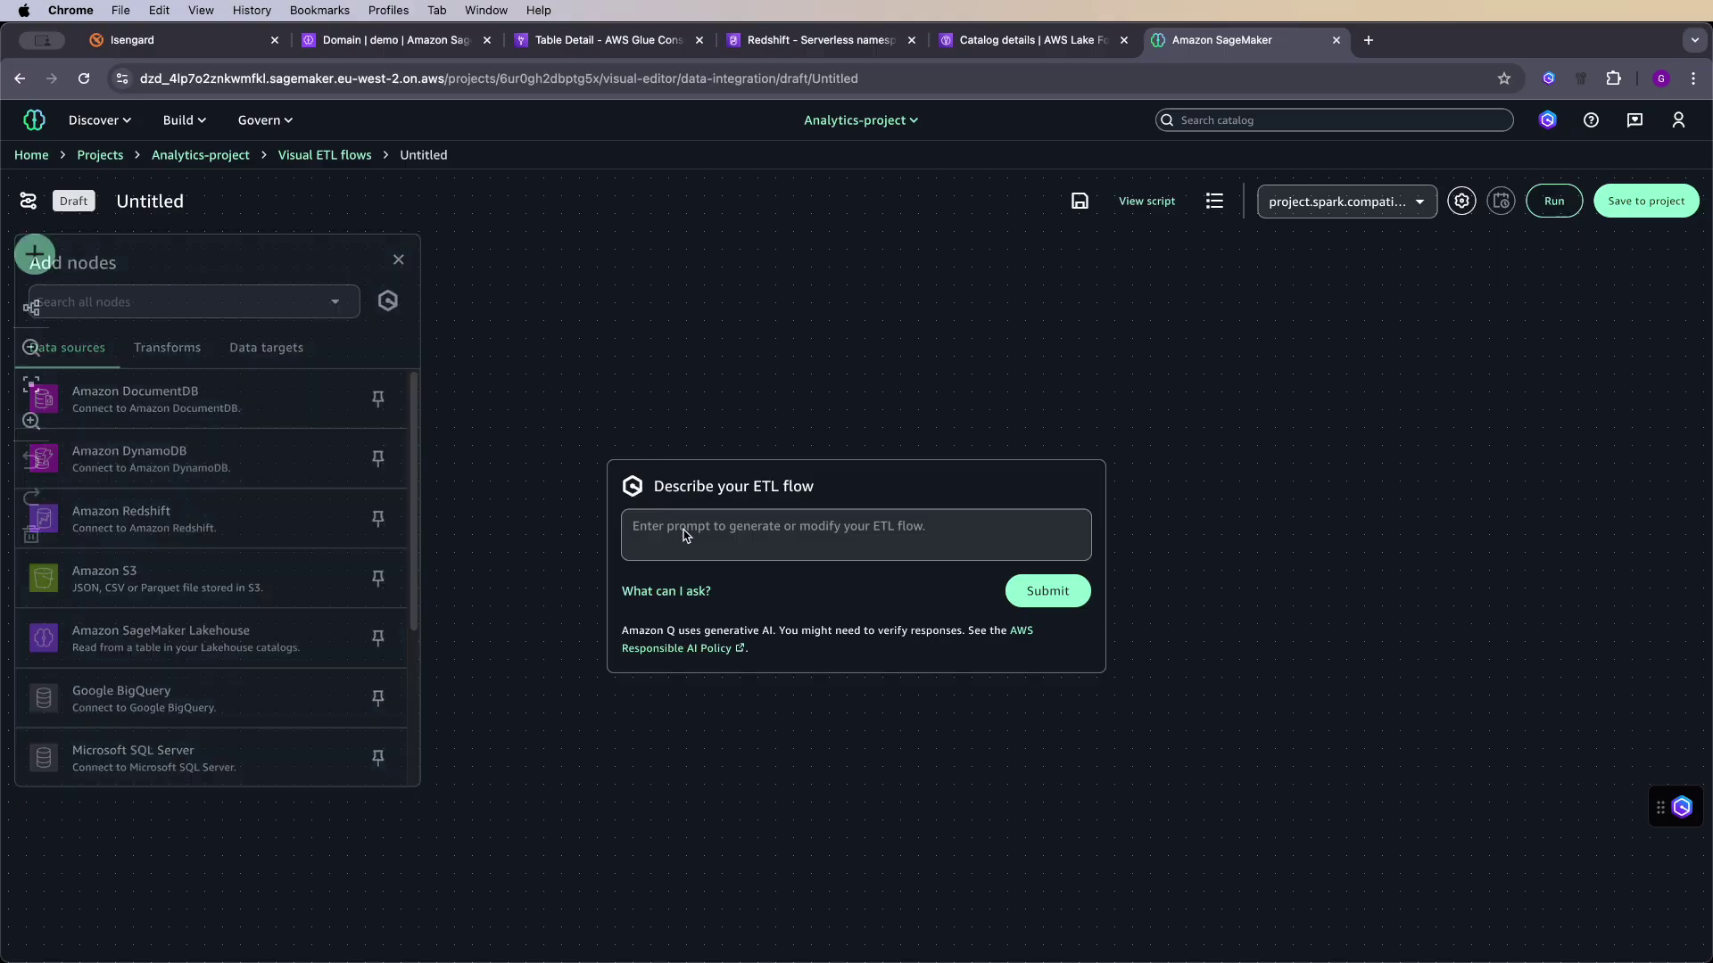
{"action": "left_click", "coordinate": [695, 524]}
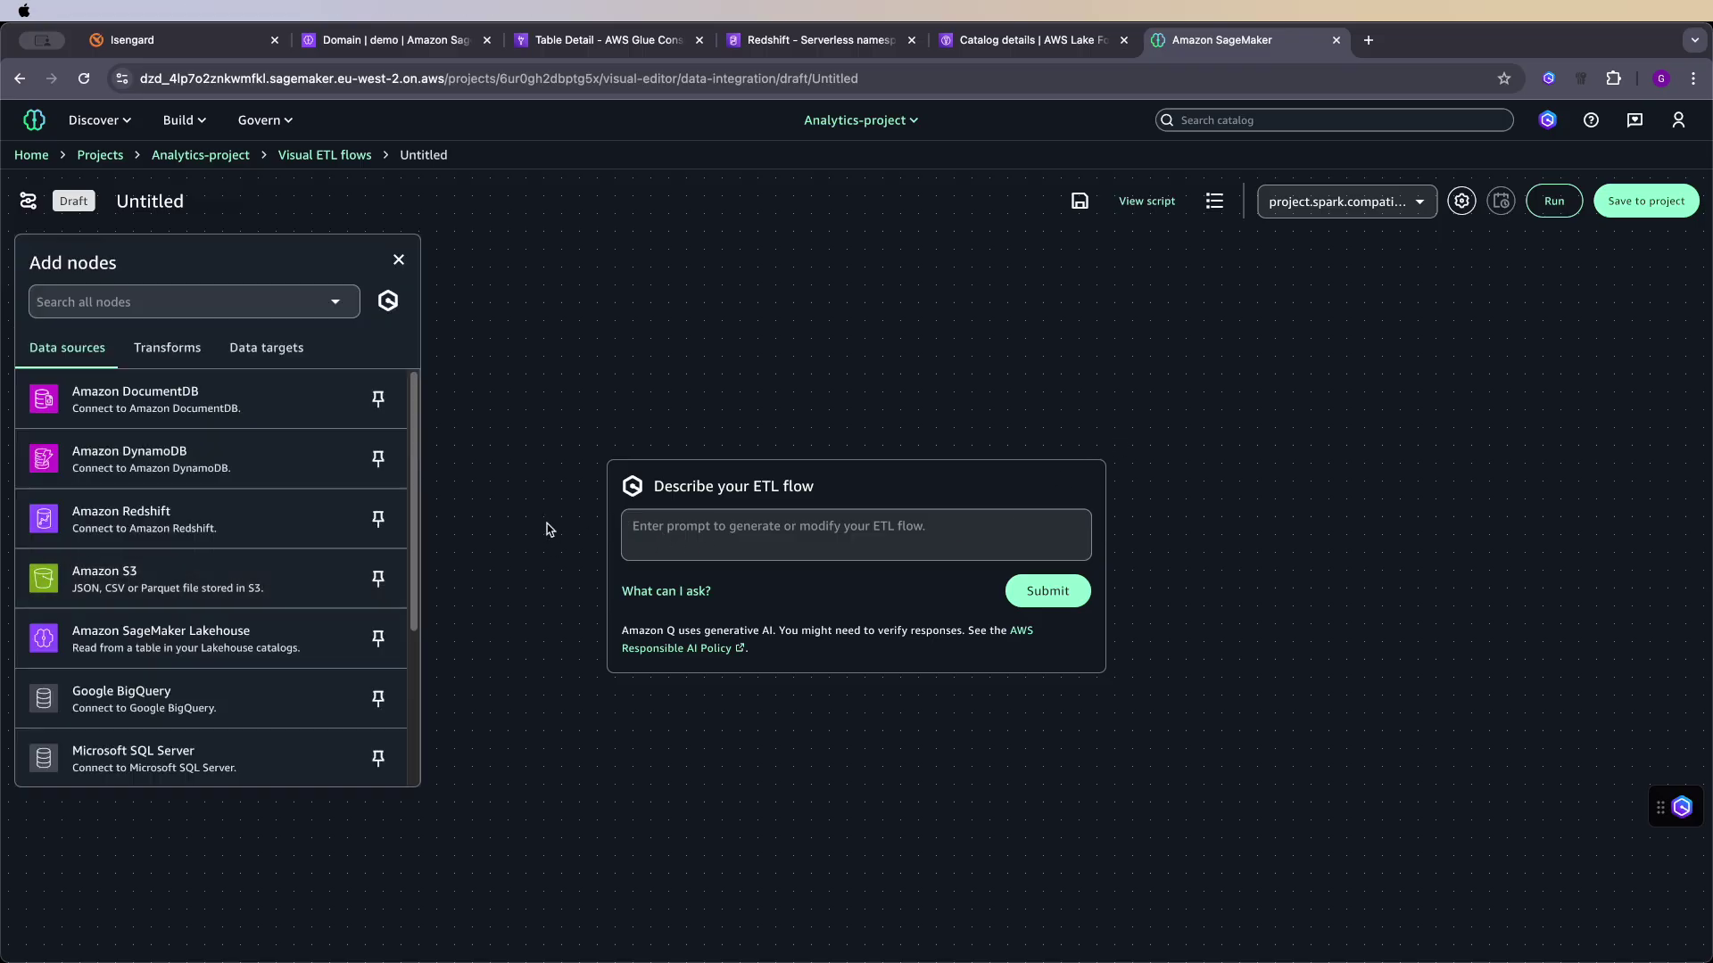
- Place an Amazon S3 source node and inspect its 100-row, five-column data preview
{"action": "left_click_drag", "start_coordinate": [223, 580], "coordinate": [294, 474]}
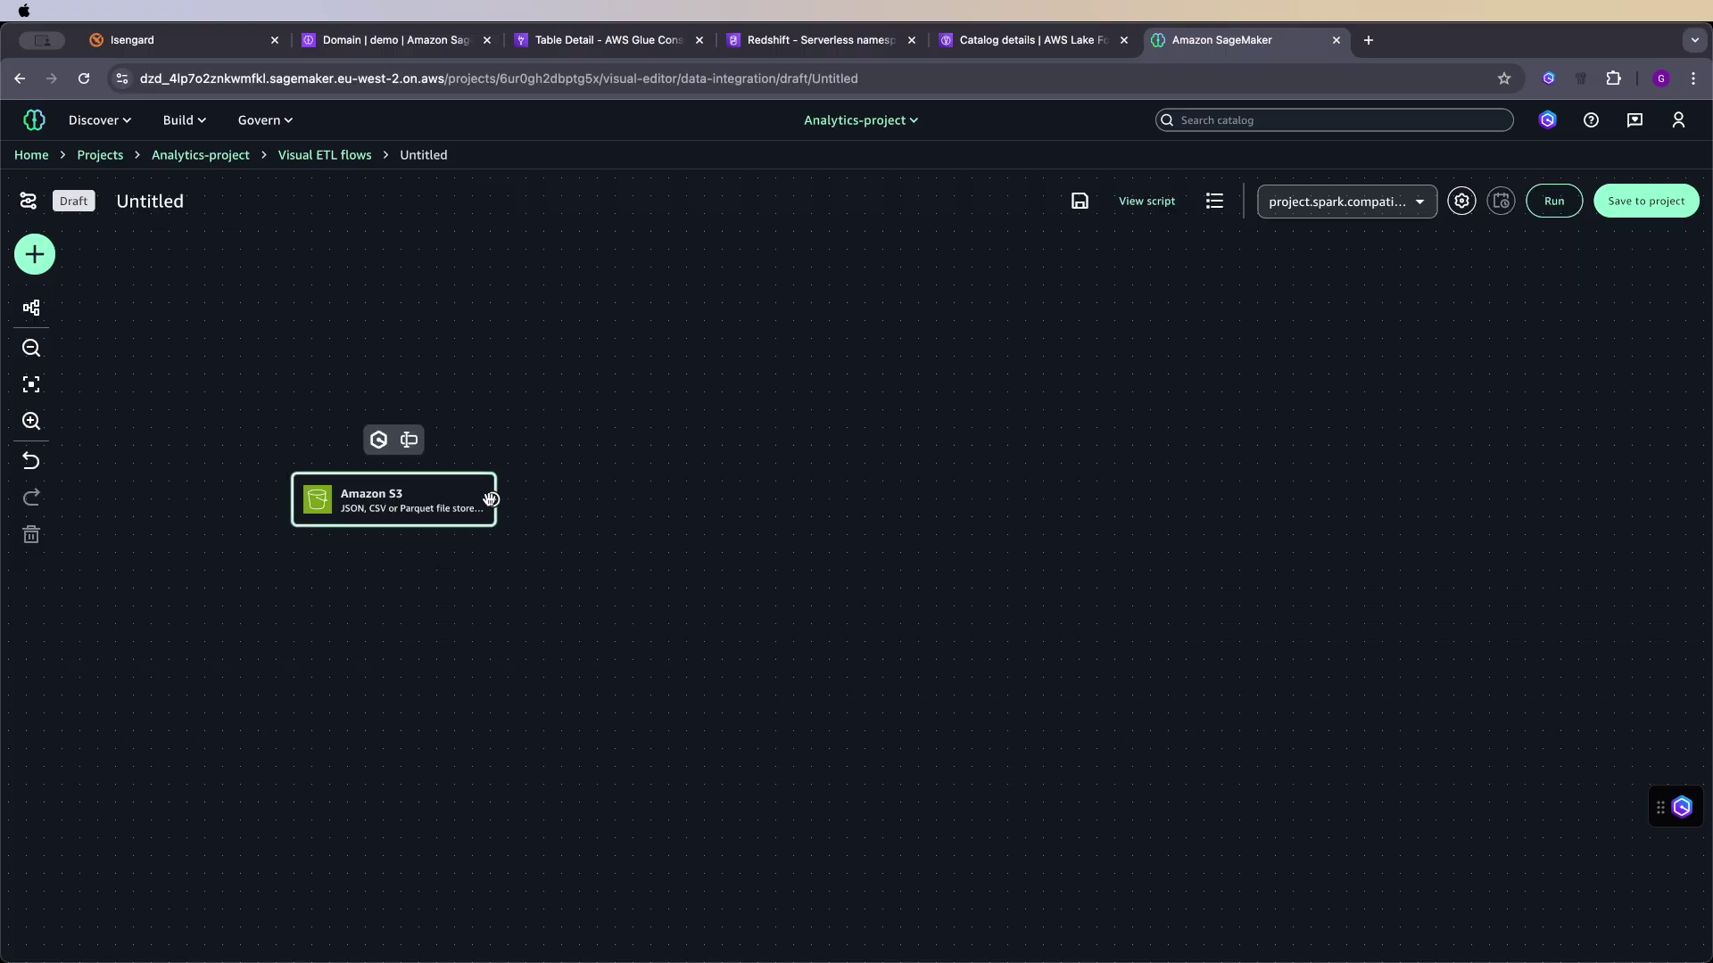
{"action": "left_click", "coordinate": [413, 502]}
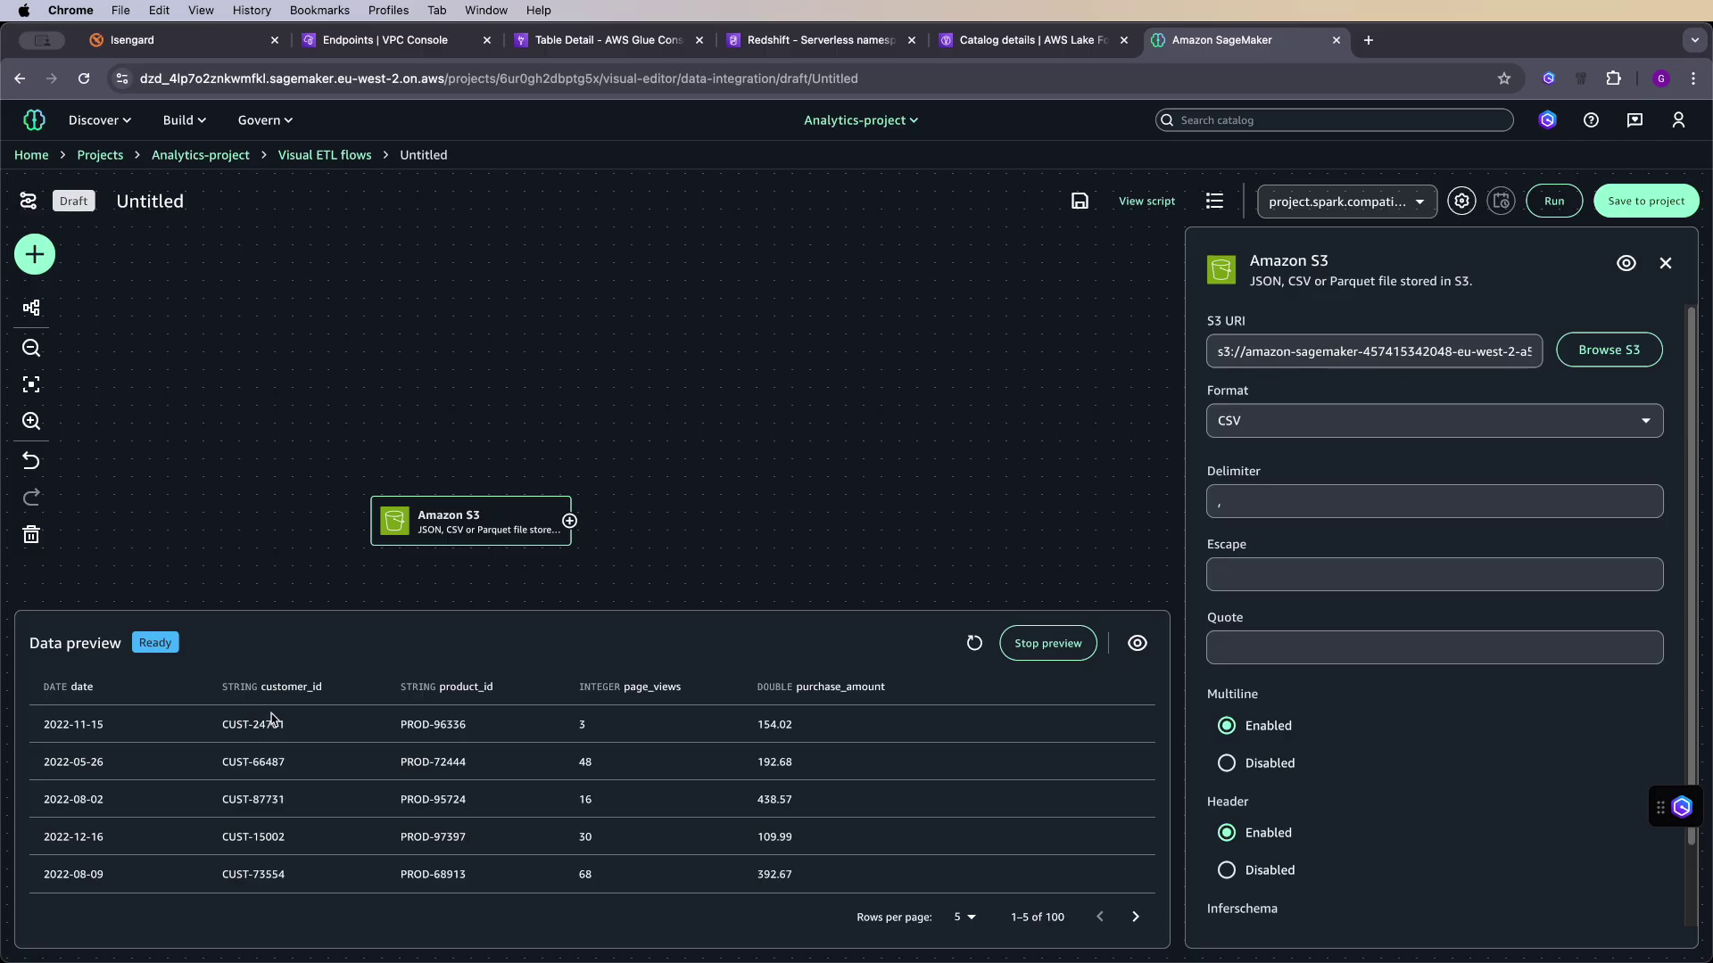
{"action": "left_click", "coordinate": [569, 521]}
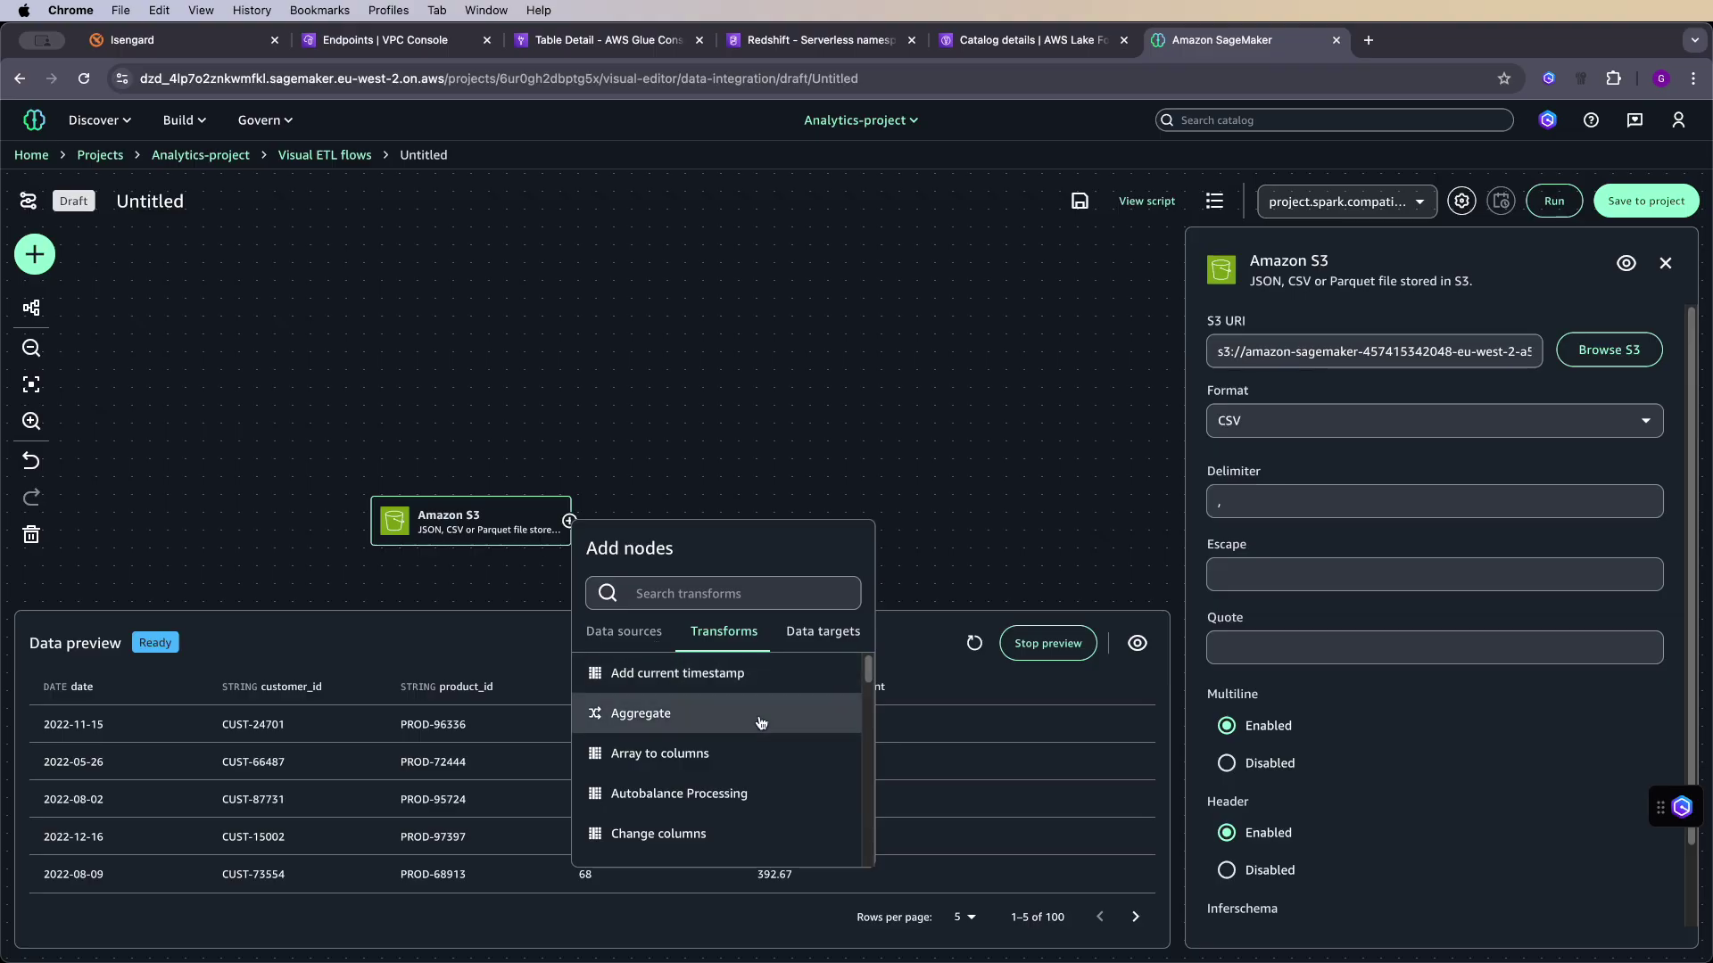
{"action": "left_click", "coordinate": [671, 507]}
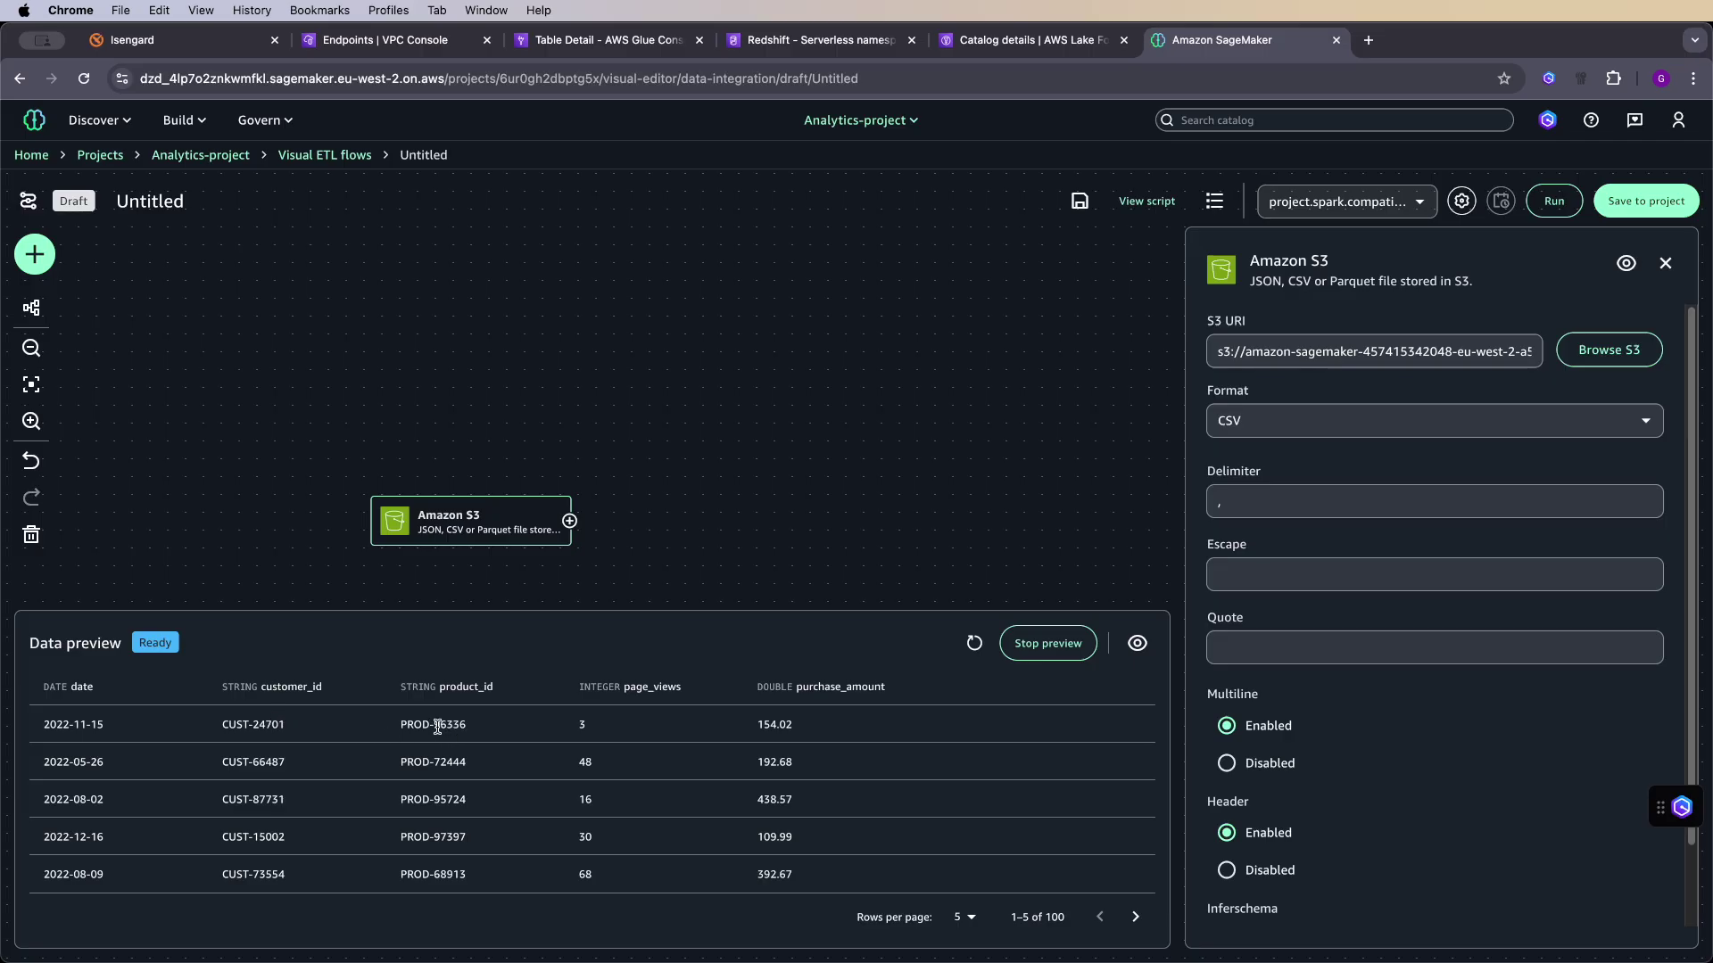
{"action": "left_click_drag", "start_coordinate": [437, 726], "coordinate": [502, 730]}
{"action": "left_click", "coordinate": [508, 650]}
- Search the transforms after the S3 source for 'split'
{"action": "left_click", "coordinate": [562, 514]}
{"action": "left_click", "coordinate": [683, 582]}
{"action": "type", "text": "s"}
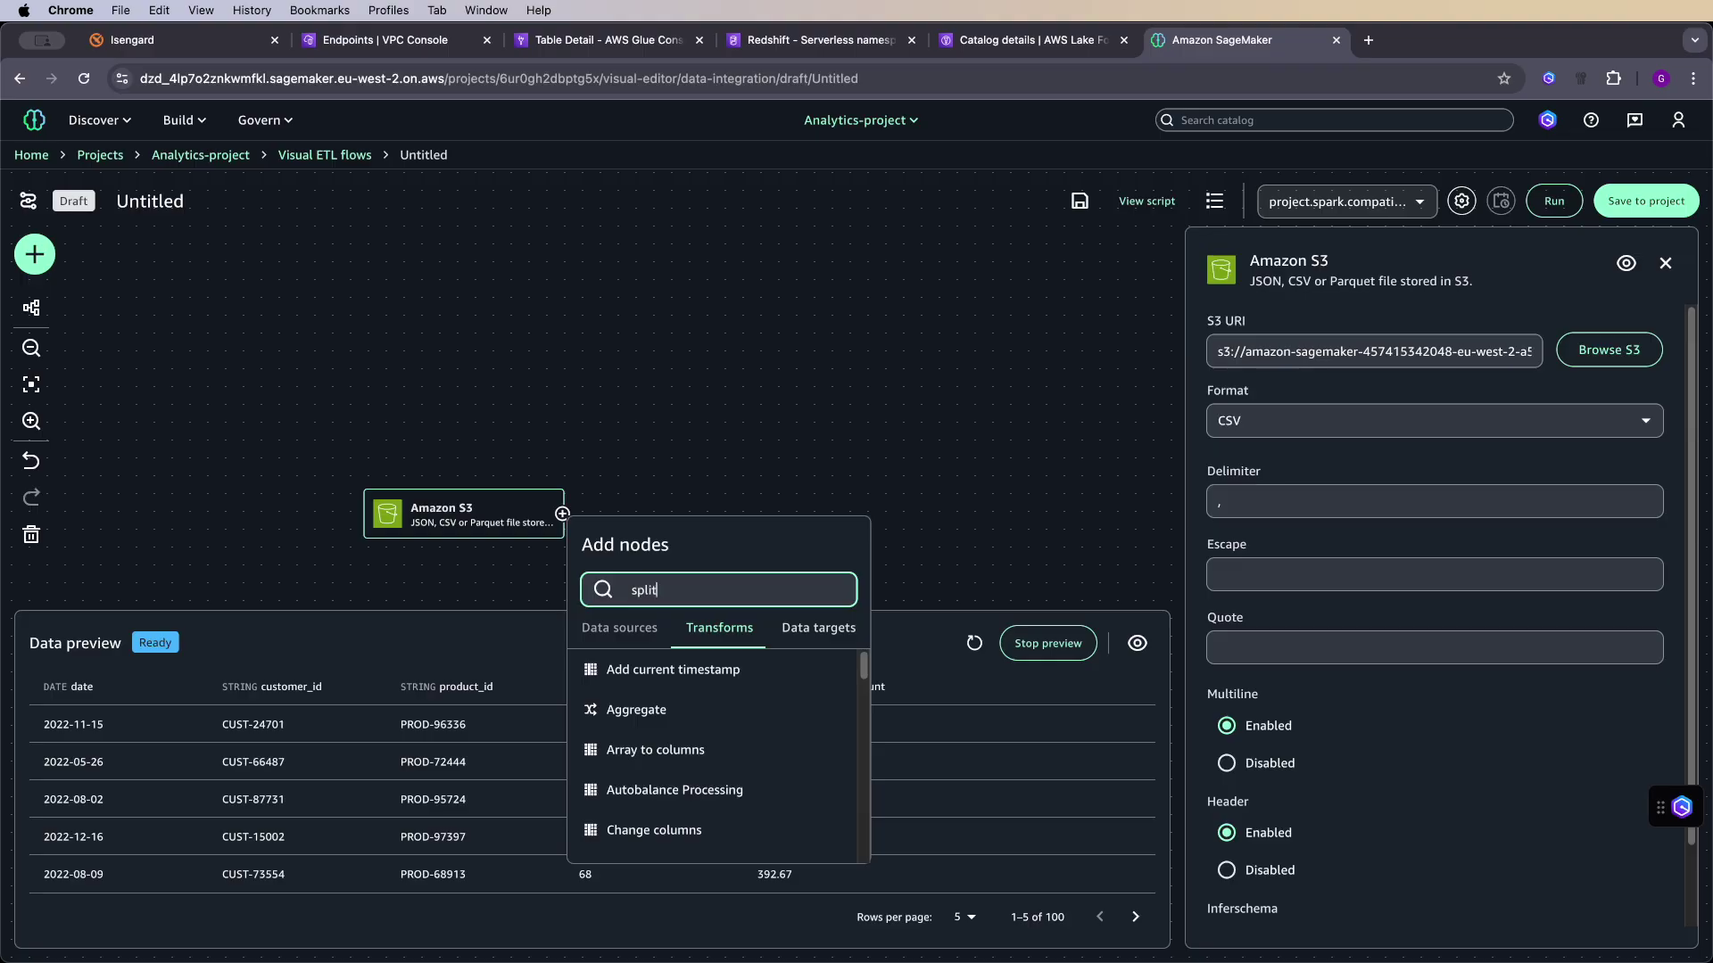
{"action": "type", "text": "plit"}
- Add Split String with column product_id, regex '-', and array column product_id_array
{"action": "left_click", "coordinate": [646, 669]}
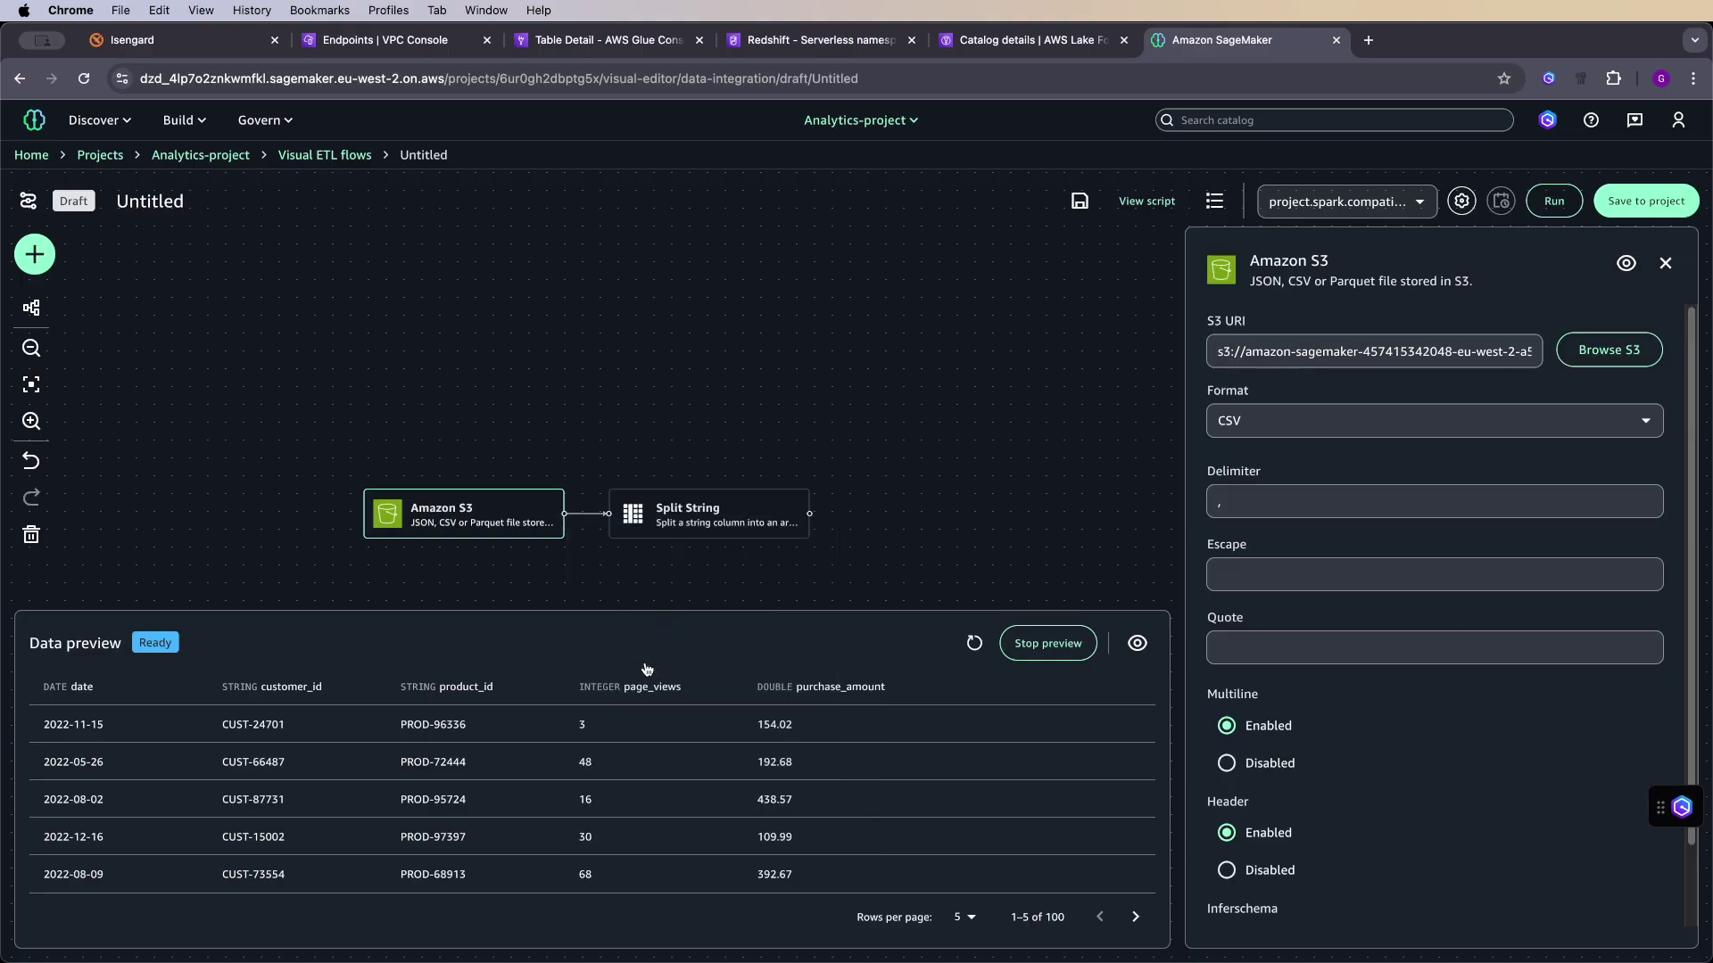
{"action": "left_click", "coordinate": [708, 498]}
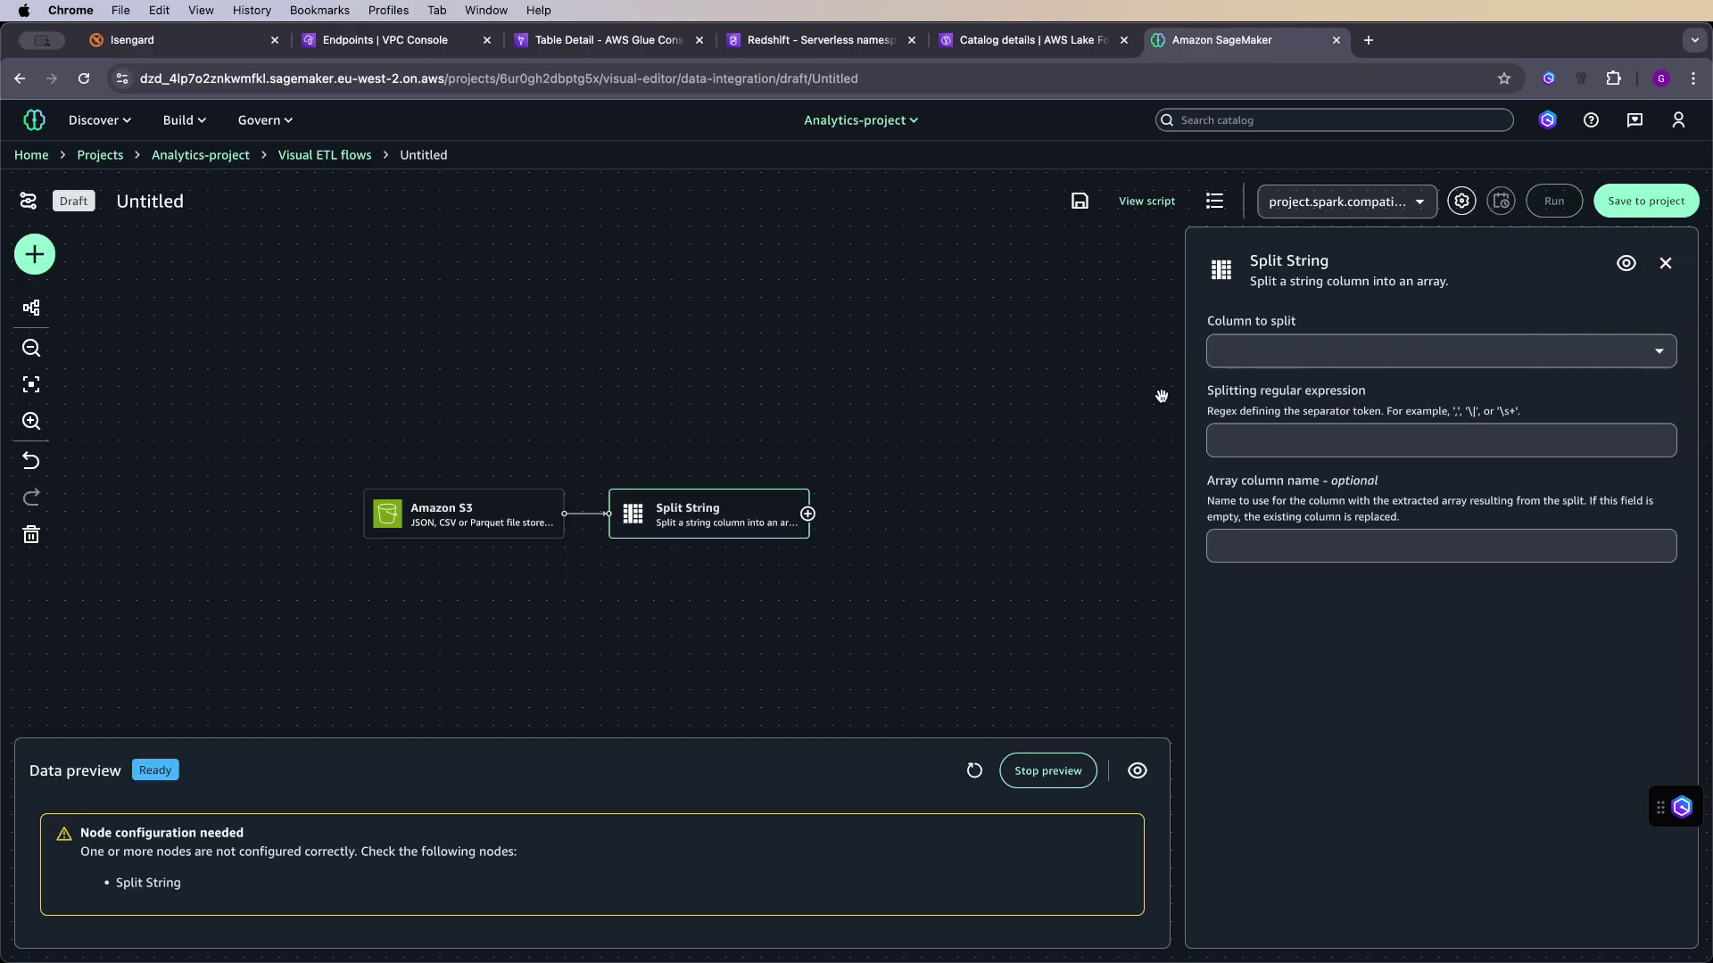
{"action": "left_click", "coordinate": [1323, 348]}
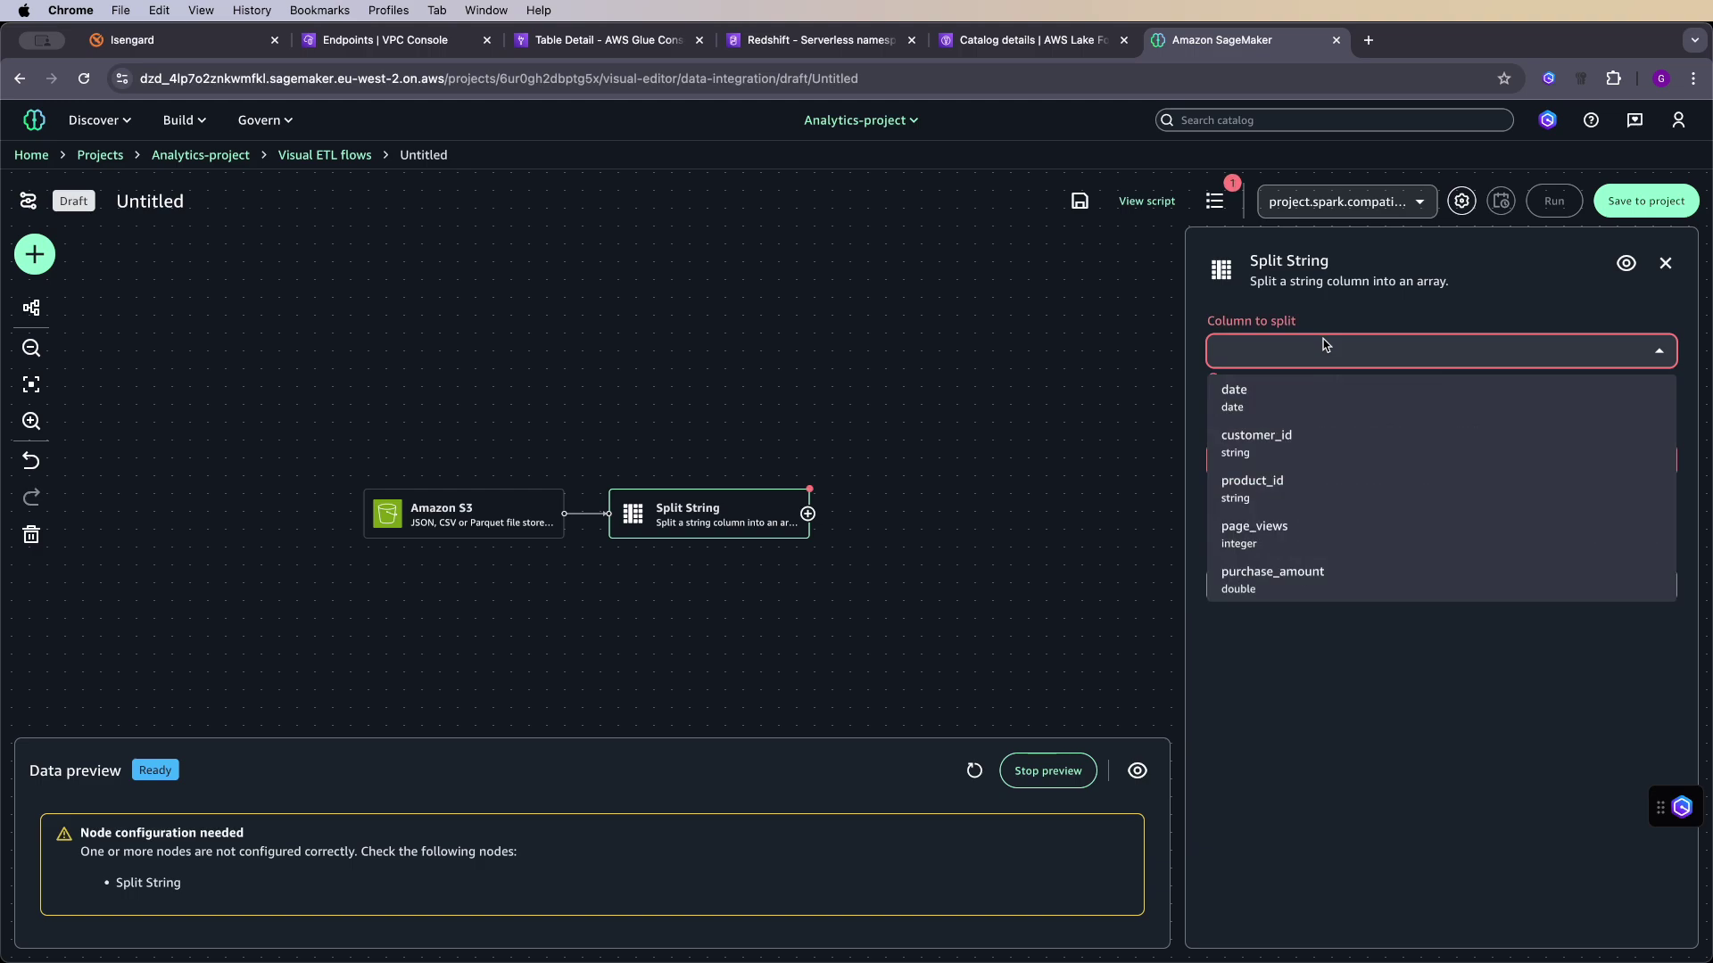
{"action": "left_click", "coordinate": [1304, 482]}
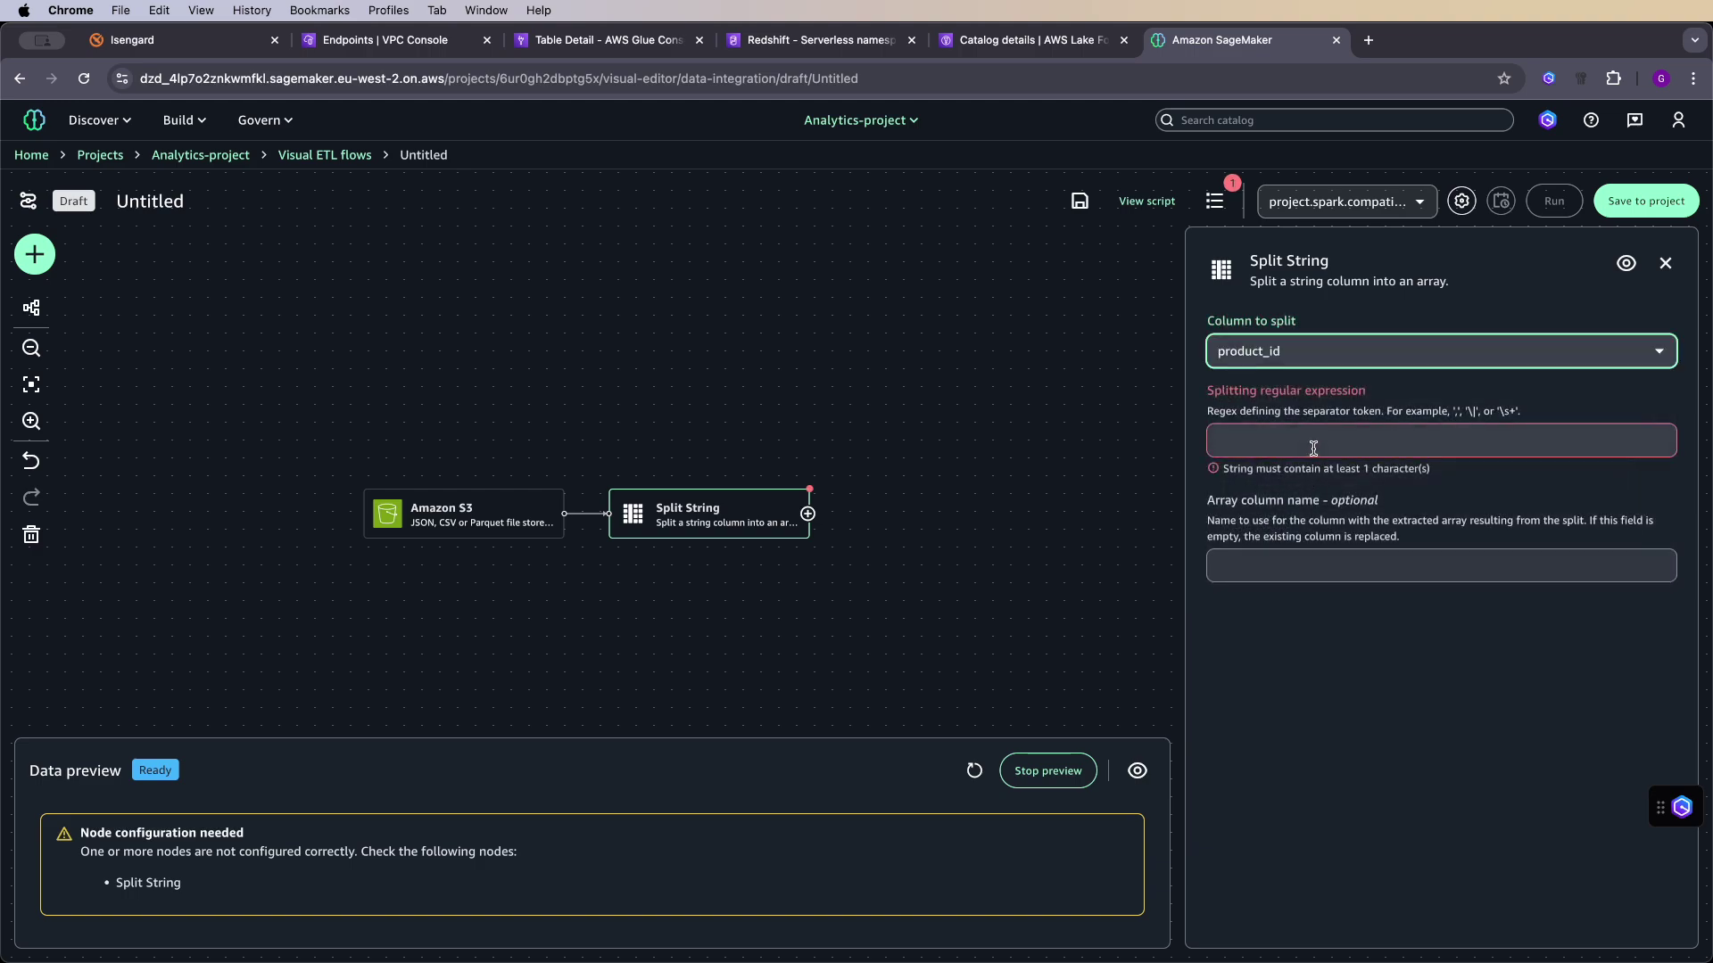
{"action": "left_click", "coordinate": [1314, 440]}
{"action": "type", "text": "-"}
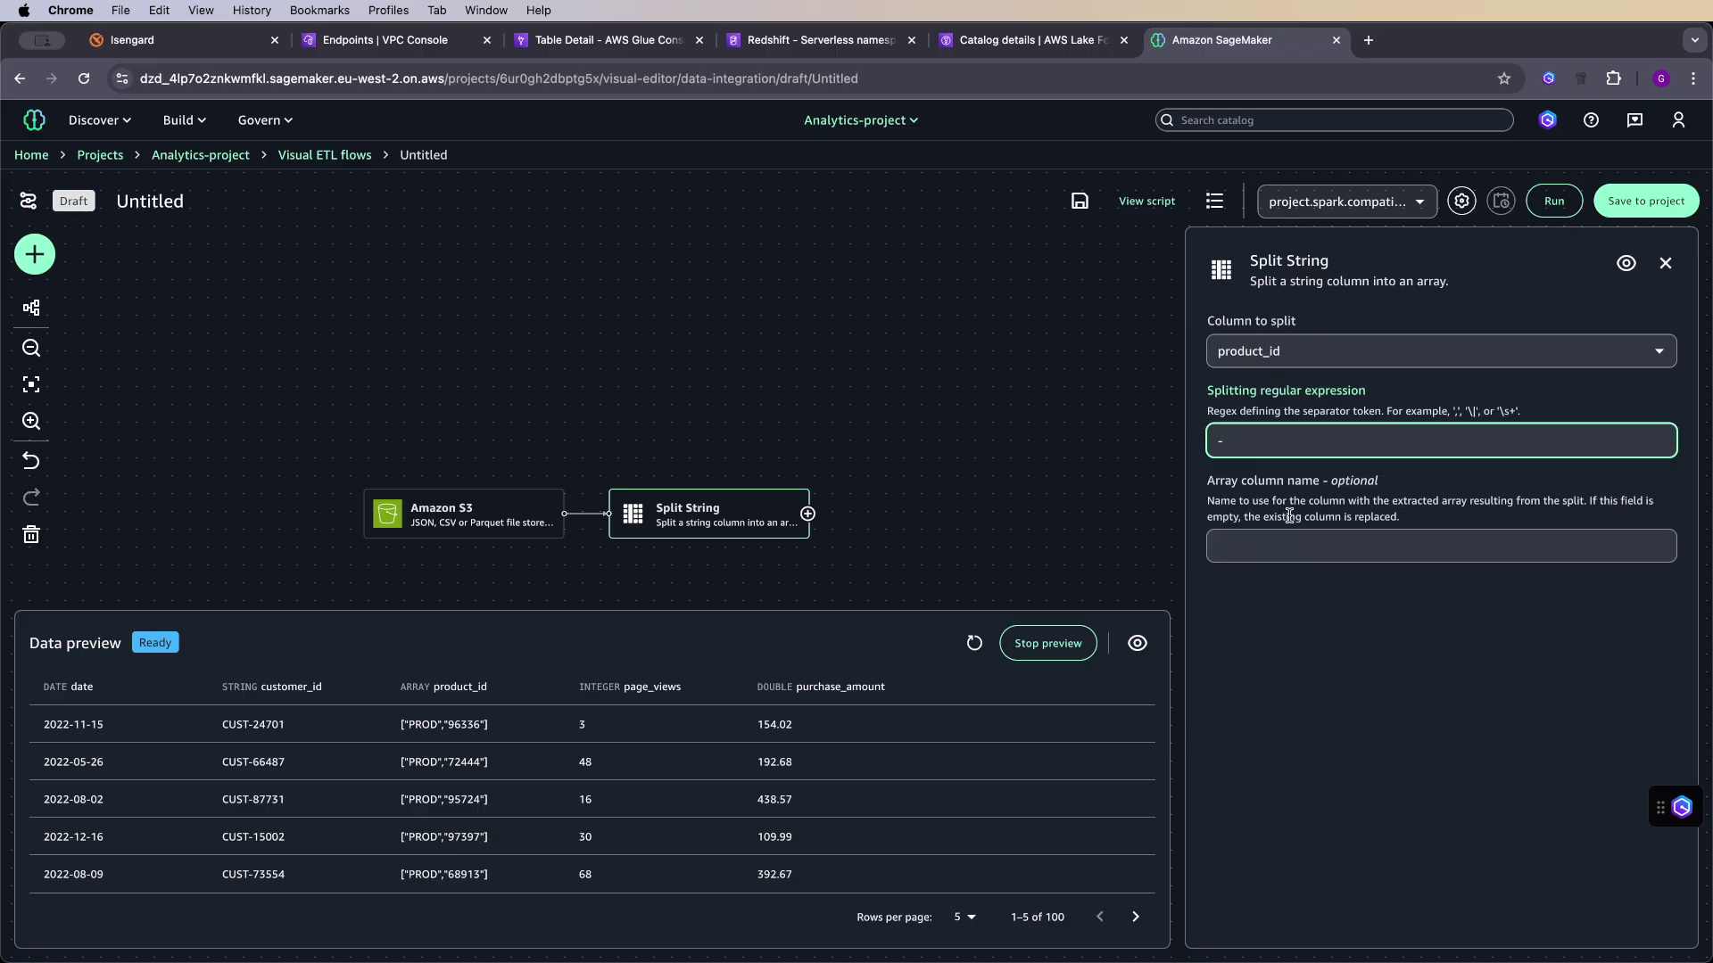
{"action": "left_click", "coordinate": [1292, 545]}
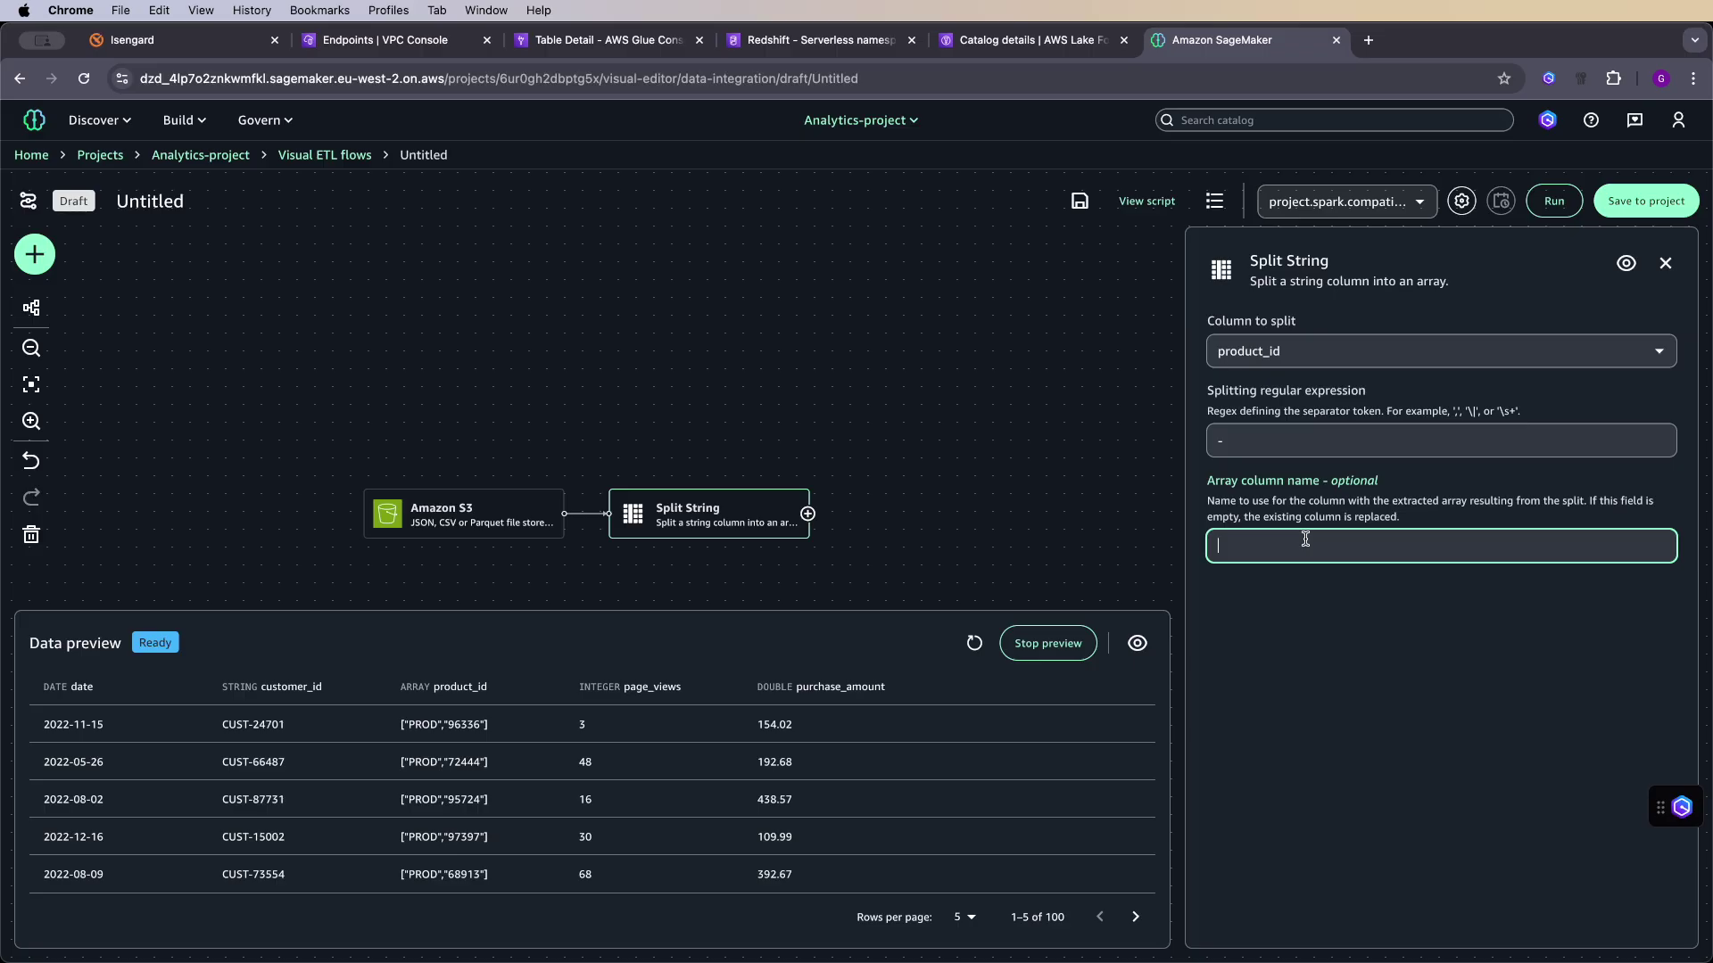
{"action": "type", "text": "product_id_array"}
{"action": "left_click", "coordinate": [1430, 521]}
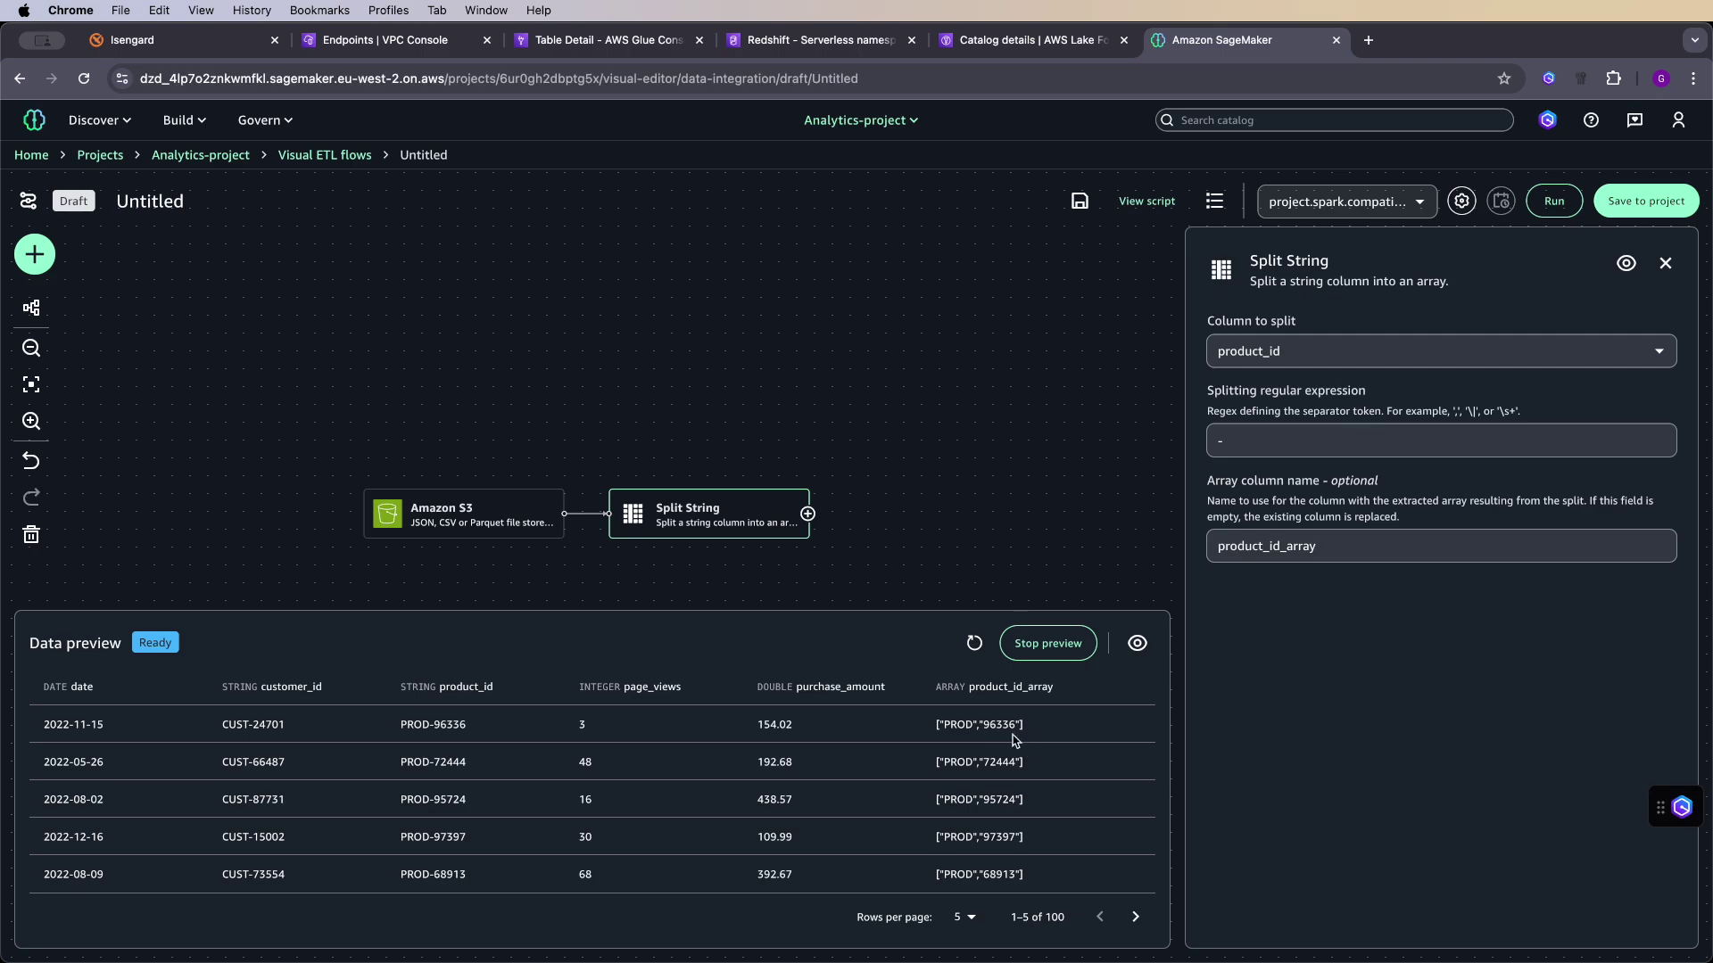
- Add Array to columns after Split String, outputting product_id_prefix and product_id_suffix from product_id_array
{"action": "left_click", "coordinate": [807, 514]}
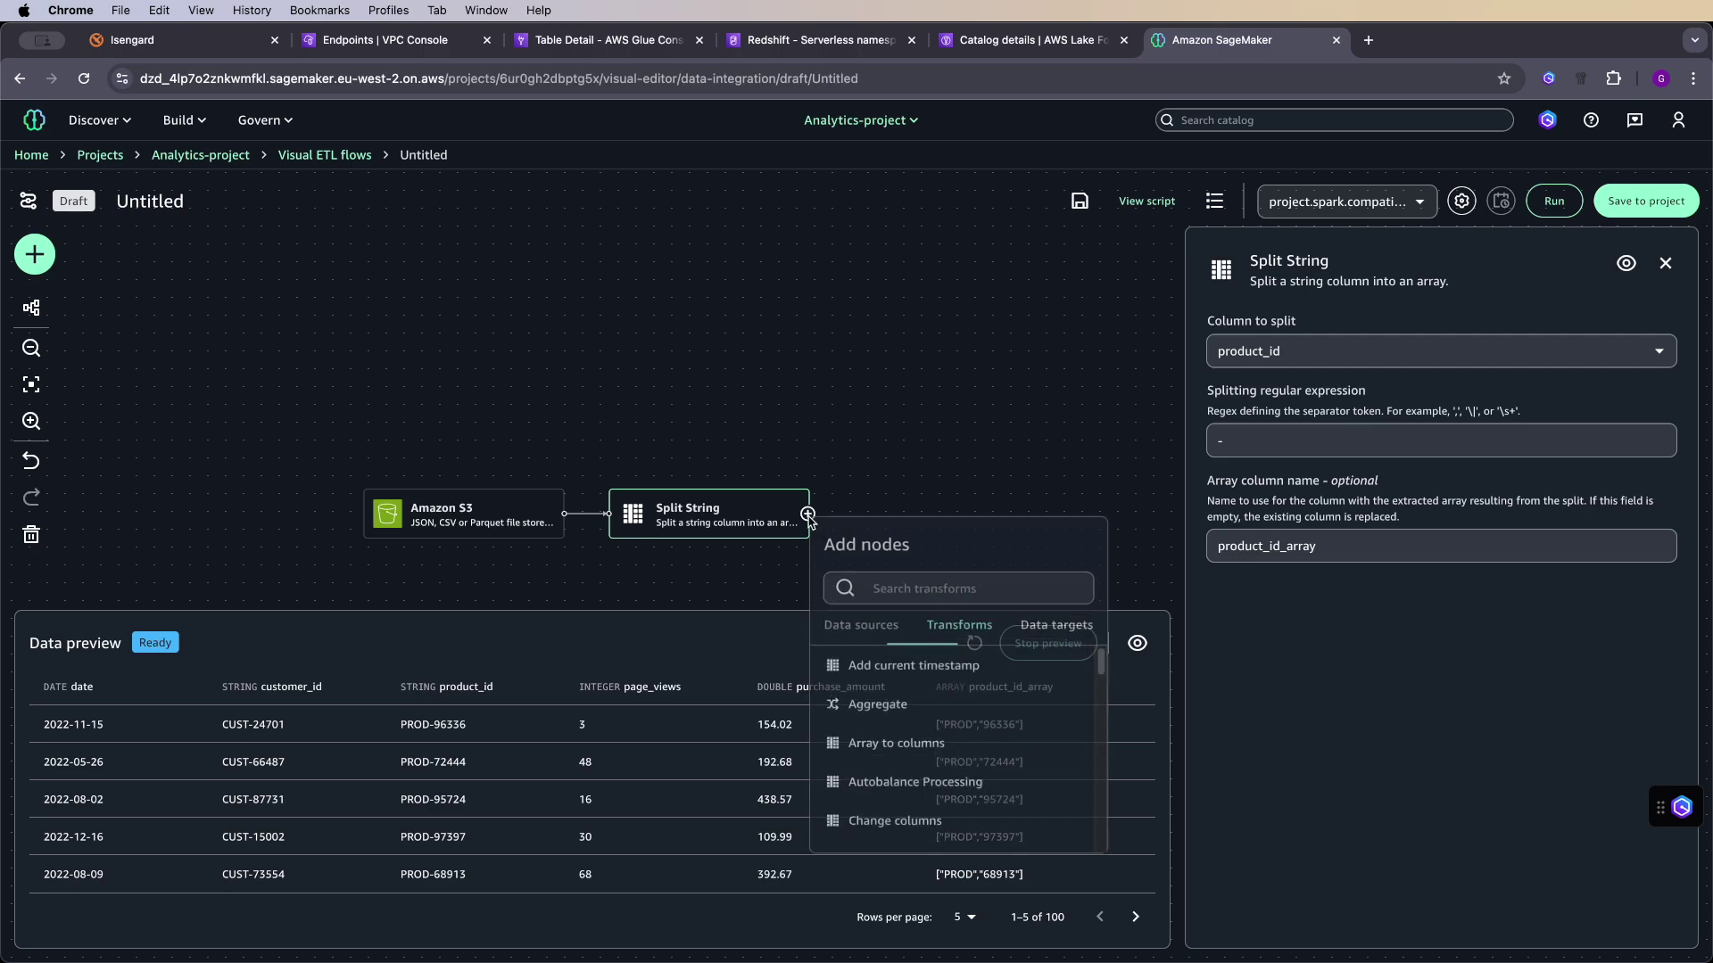
{"action": "left_click", "coordinate": [926, 595]}
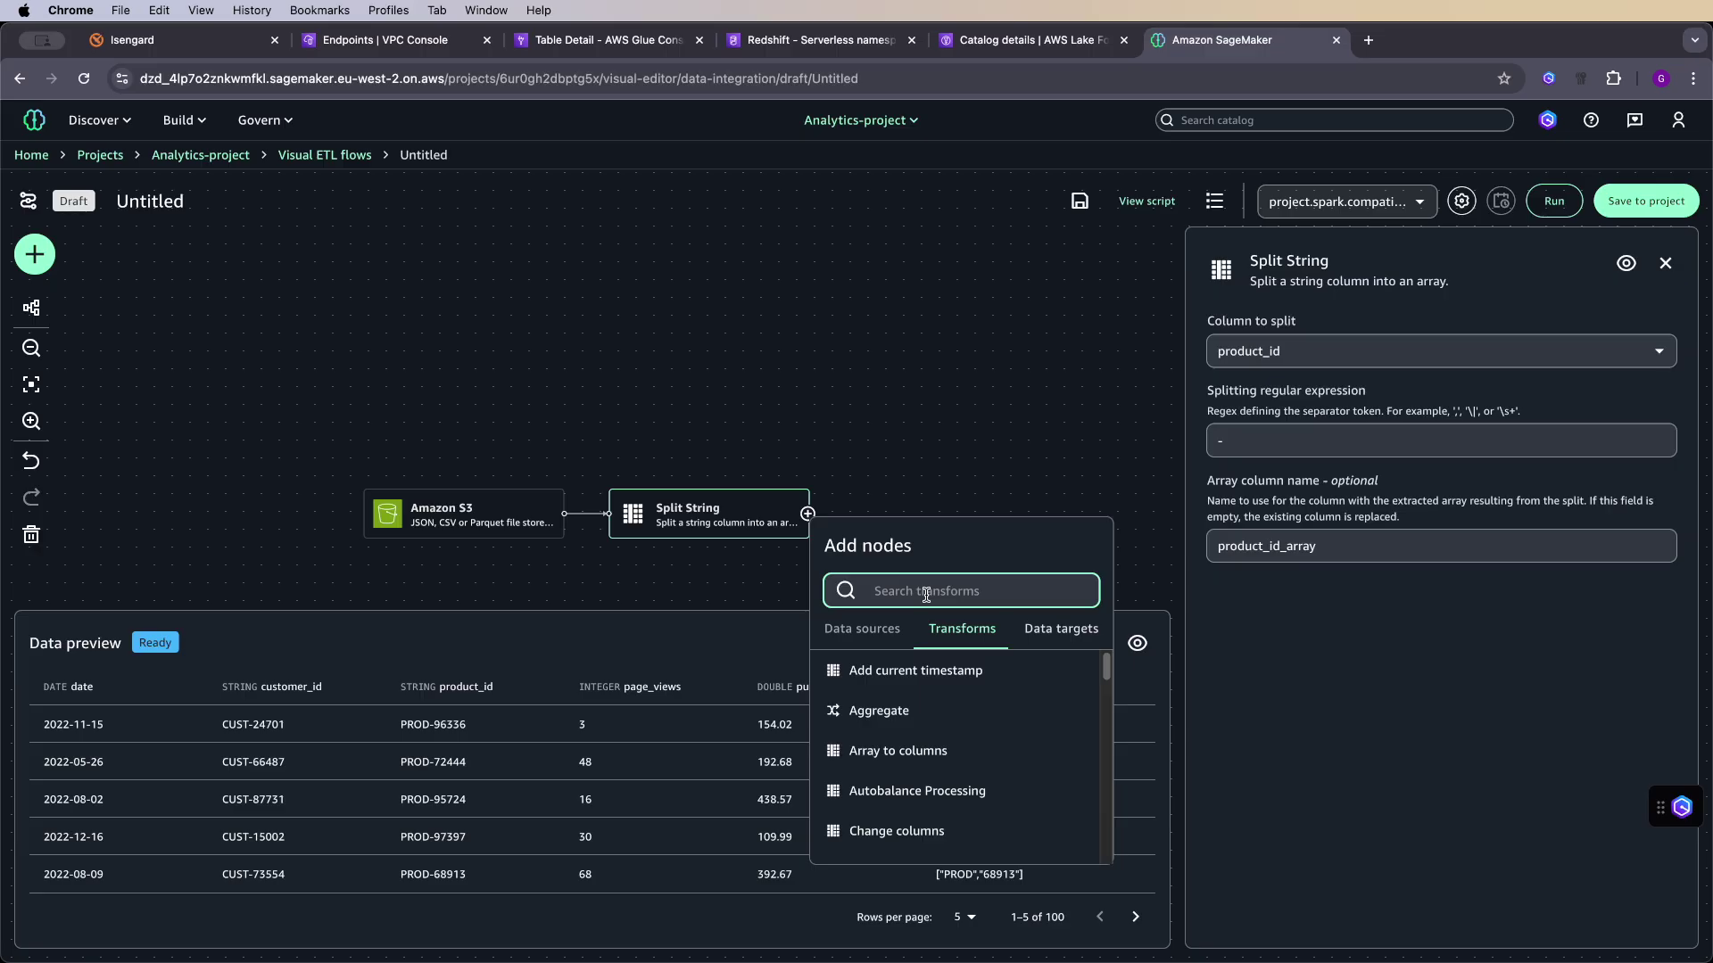
{"action": "left_click", "coordinate": [872, 755]}
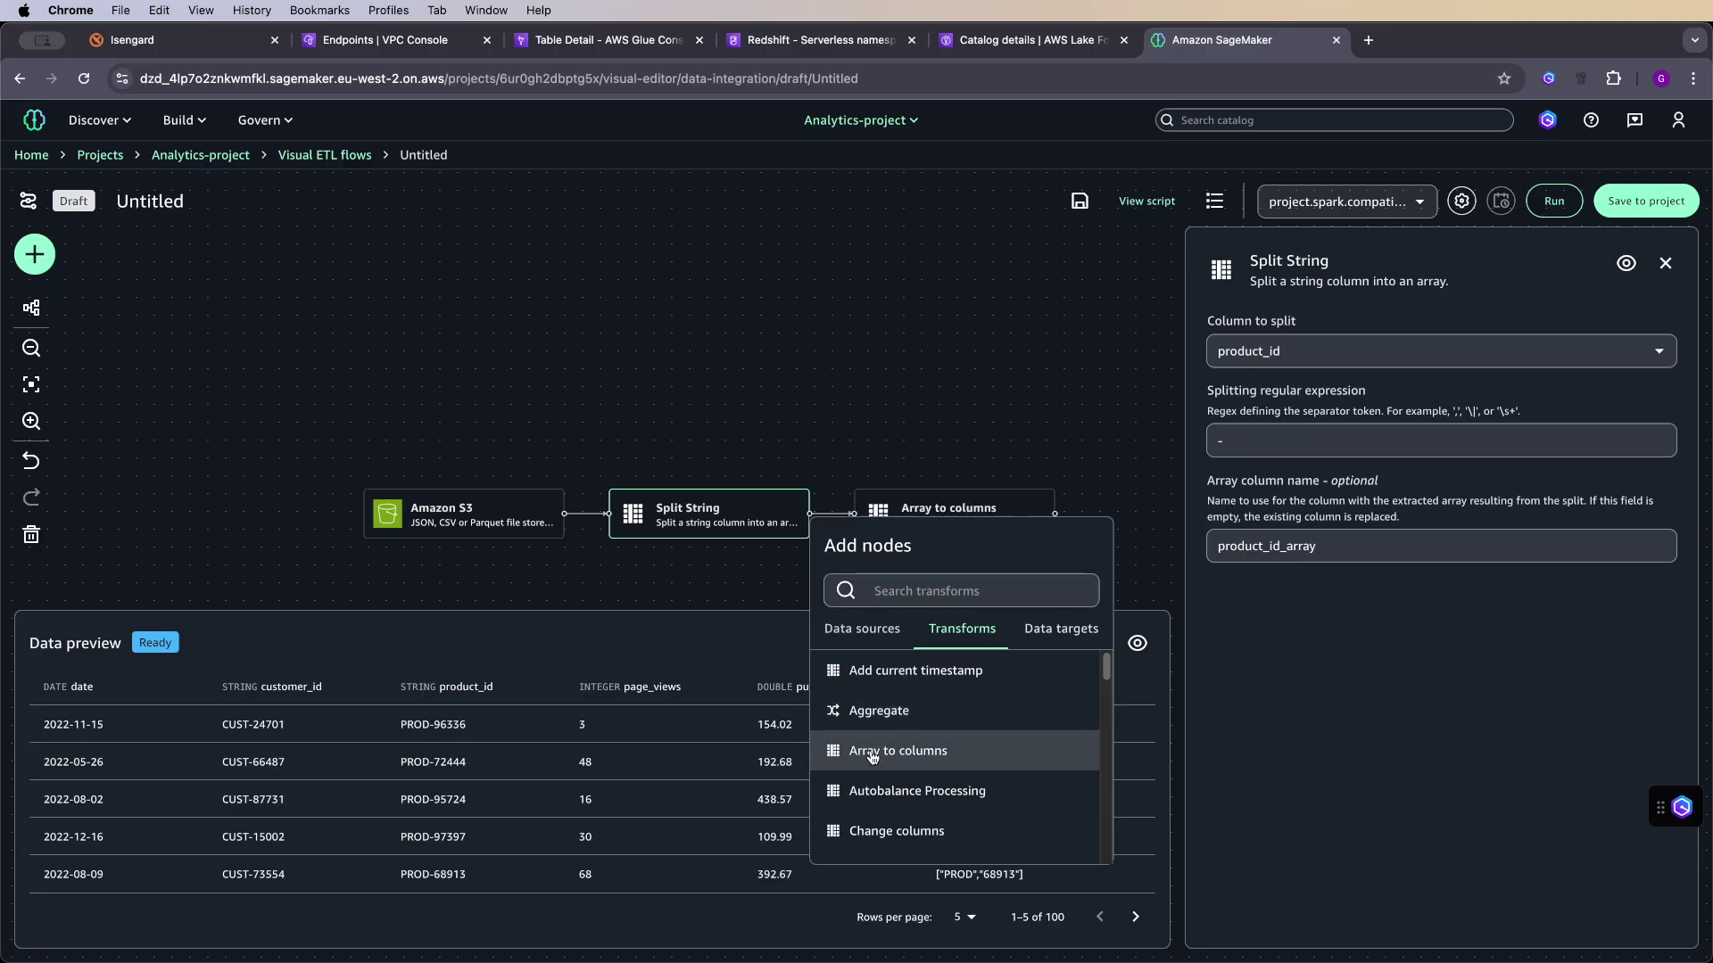
{"action": "left_click", "coordinate": [986, 523]}
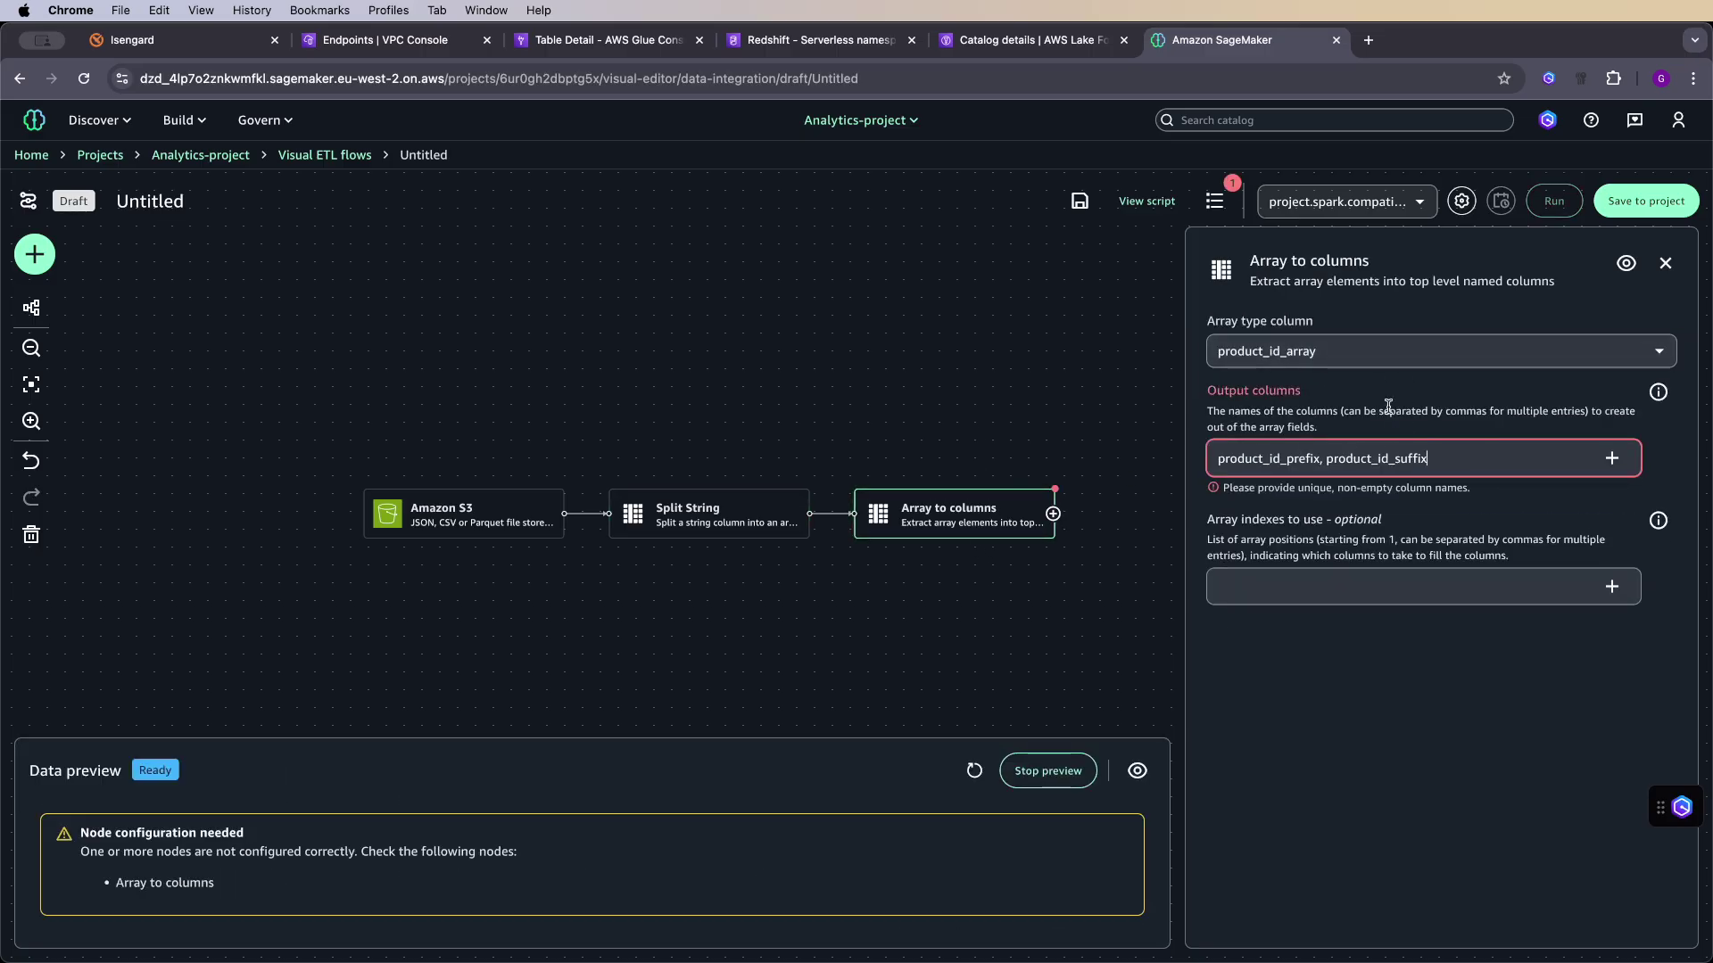
{"action": "key", "text": "Return"}
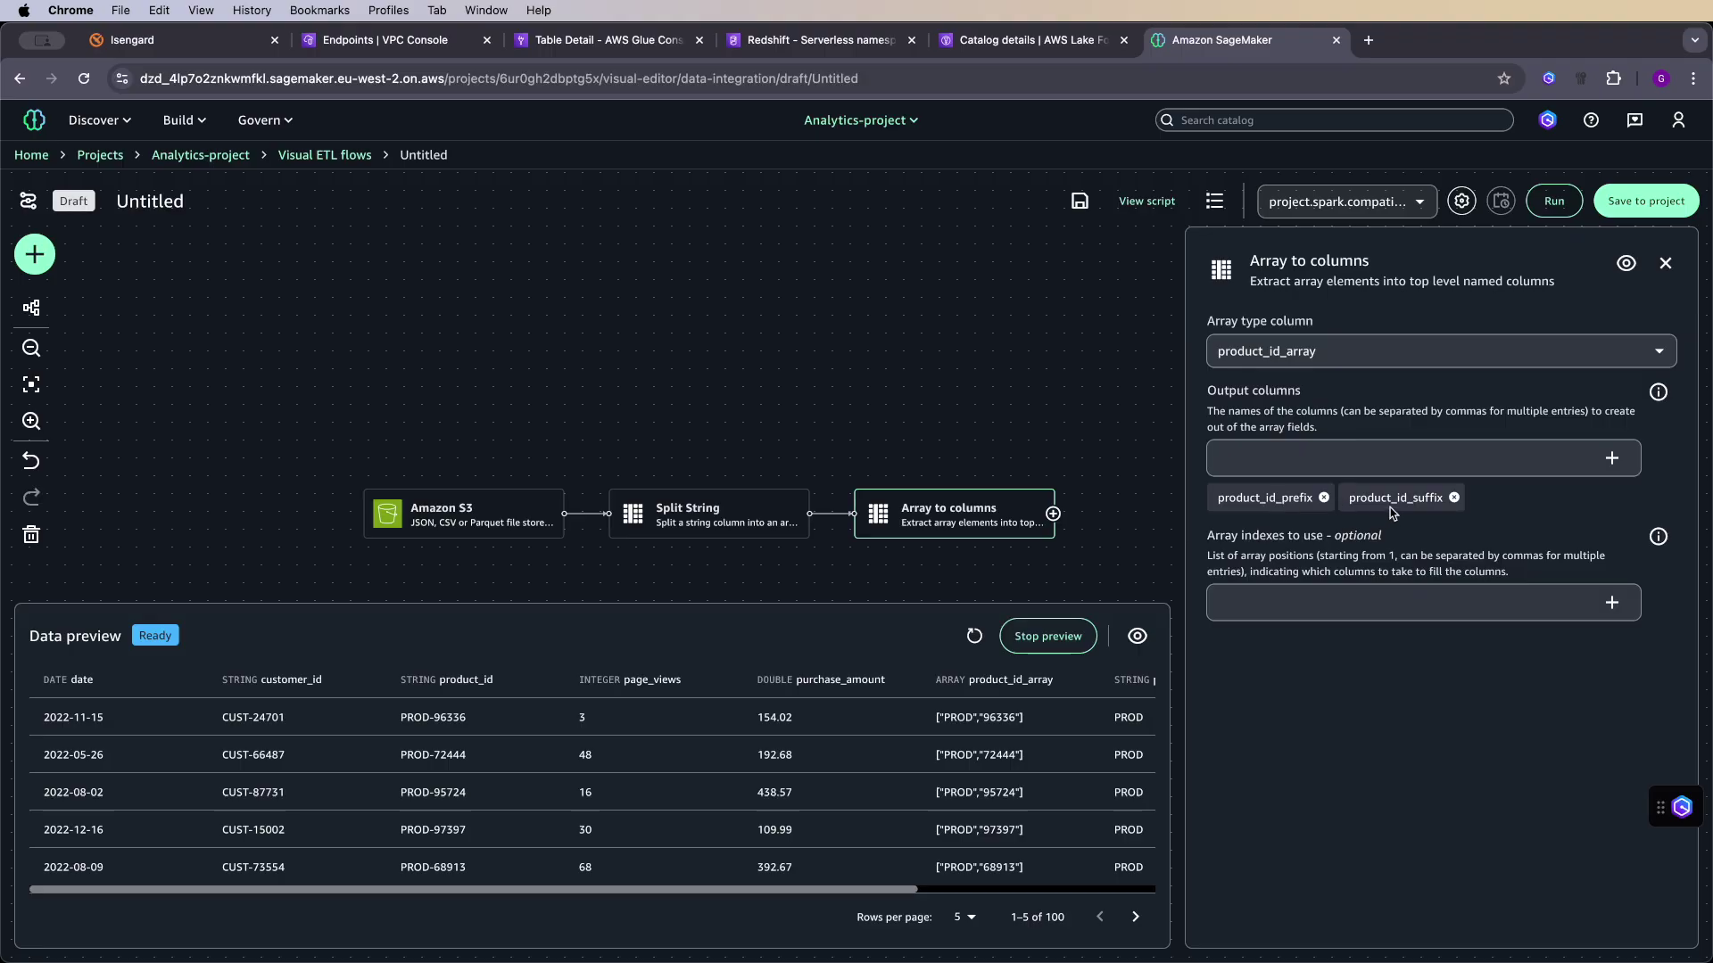
{"action": "left_click_drag", "start_coordinate": [899, 888], "coordinate": [1162, 879]}
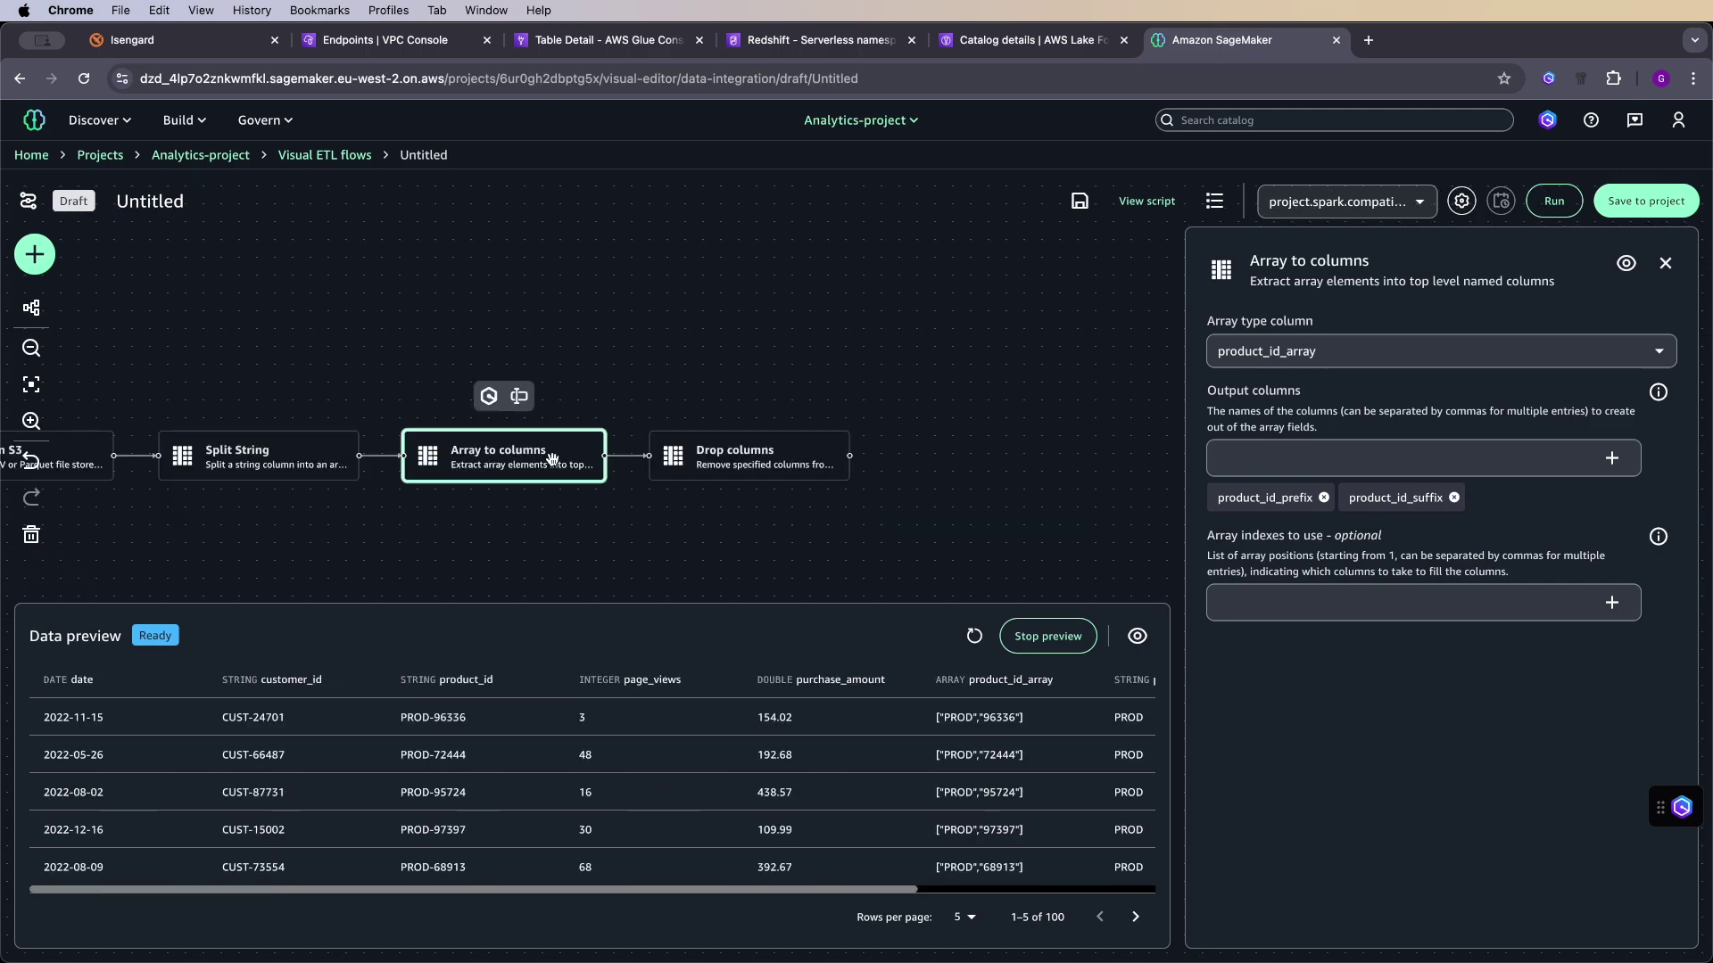
- Add Drop columns after Array to columns, dropping product_id, product_id_prefix and product_id_array
{"action": "left_click", "coordinate": [732, 468]}
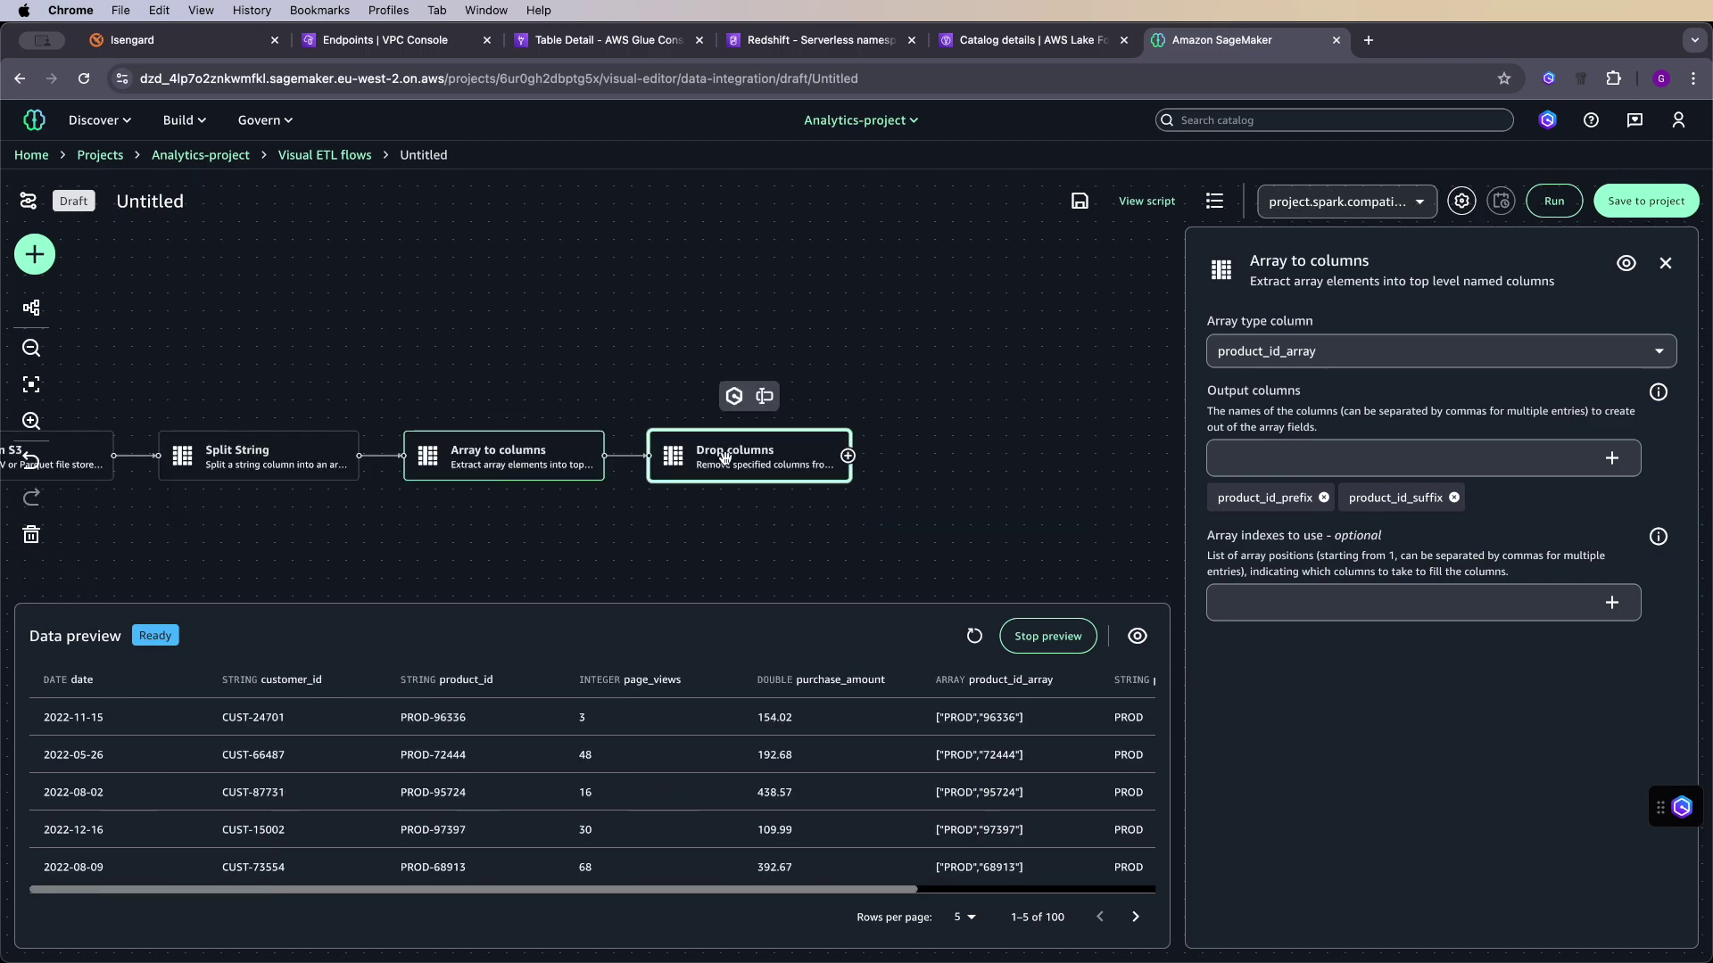
{"action": "left_click", "coordinate": [546, 456]}
{"action": "left_click", "coordinate": [707, 456]}
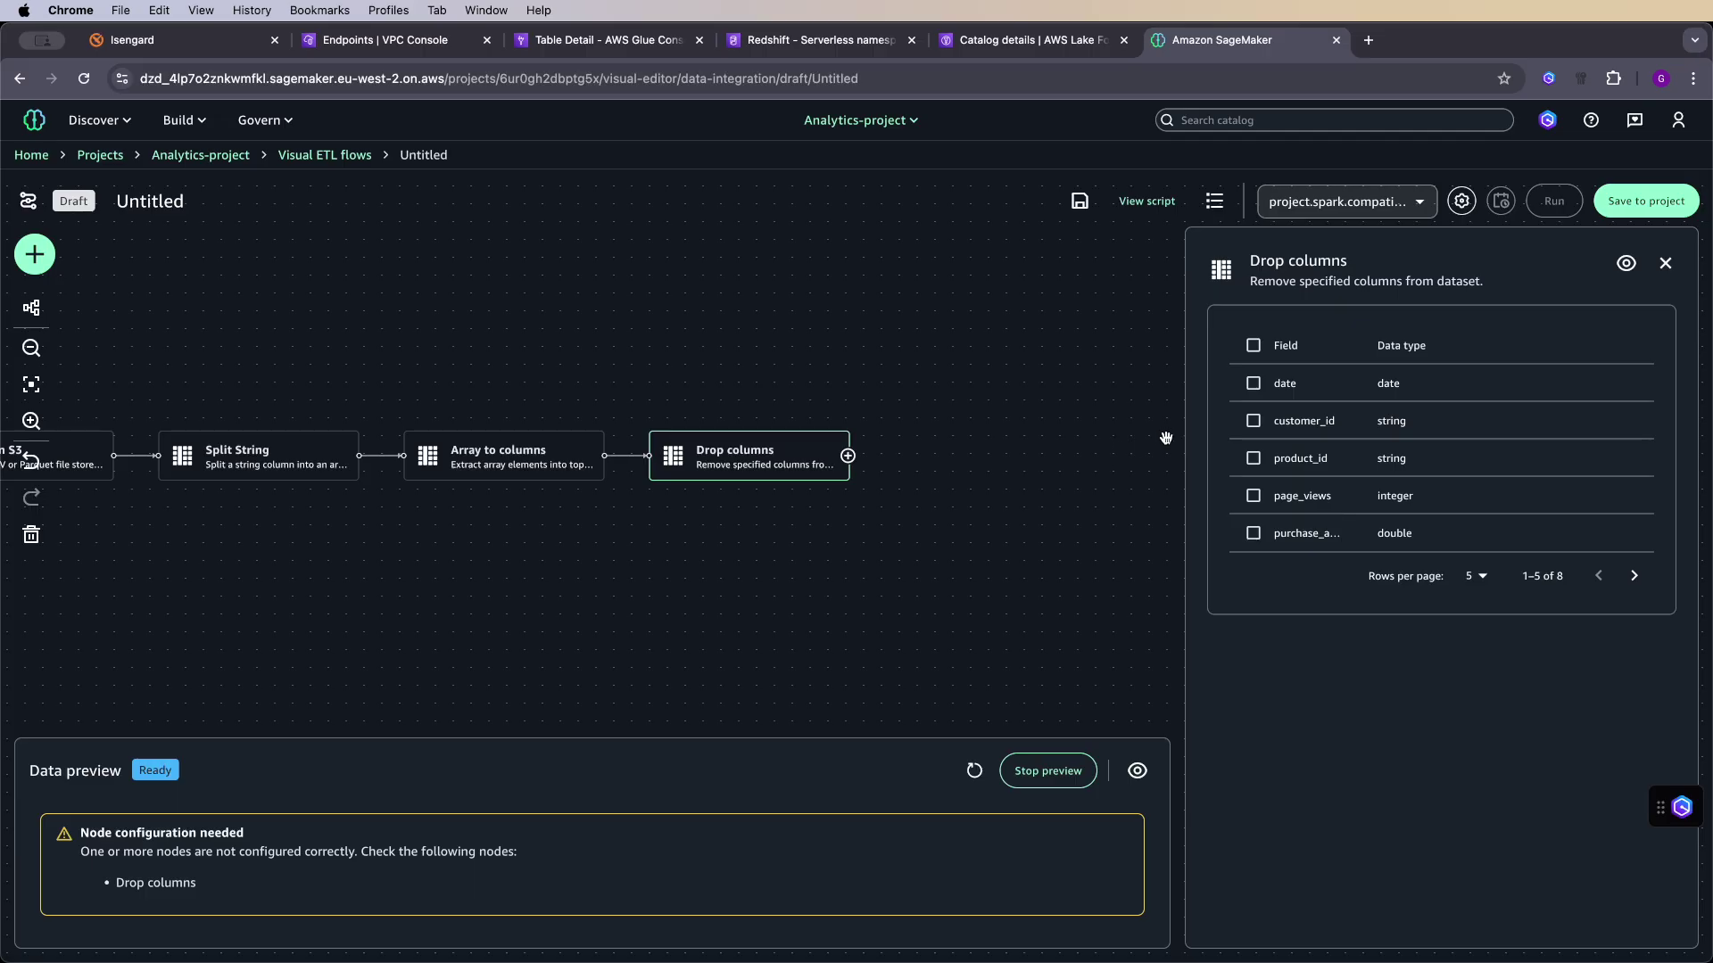
{"action": "left_click", "coordinate": [1254, 458]}
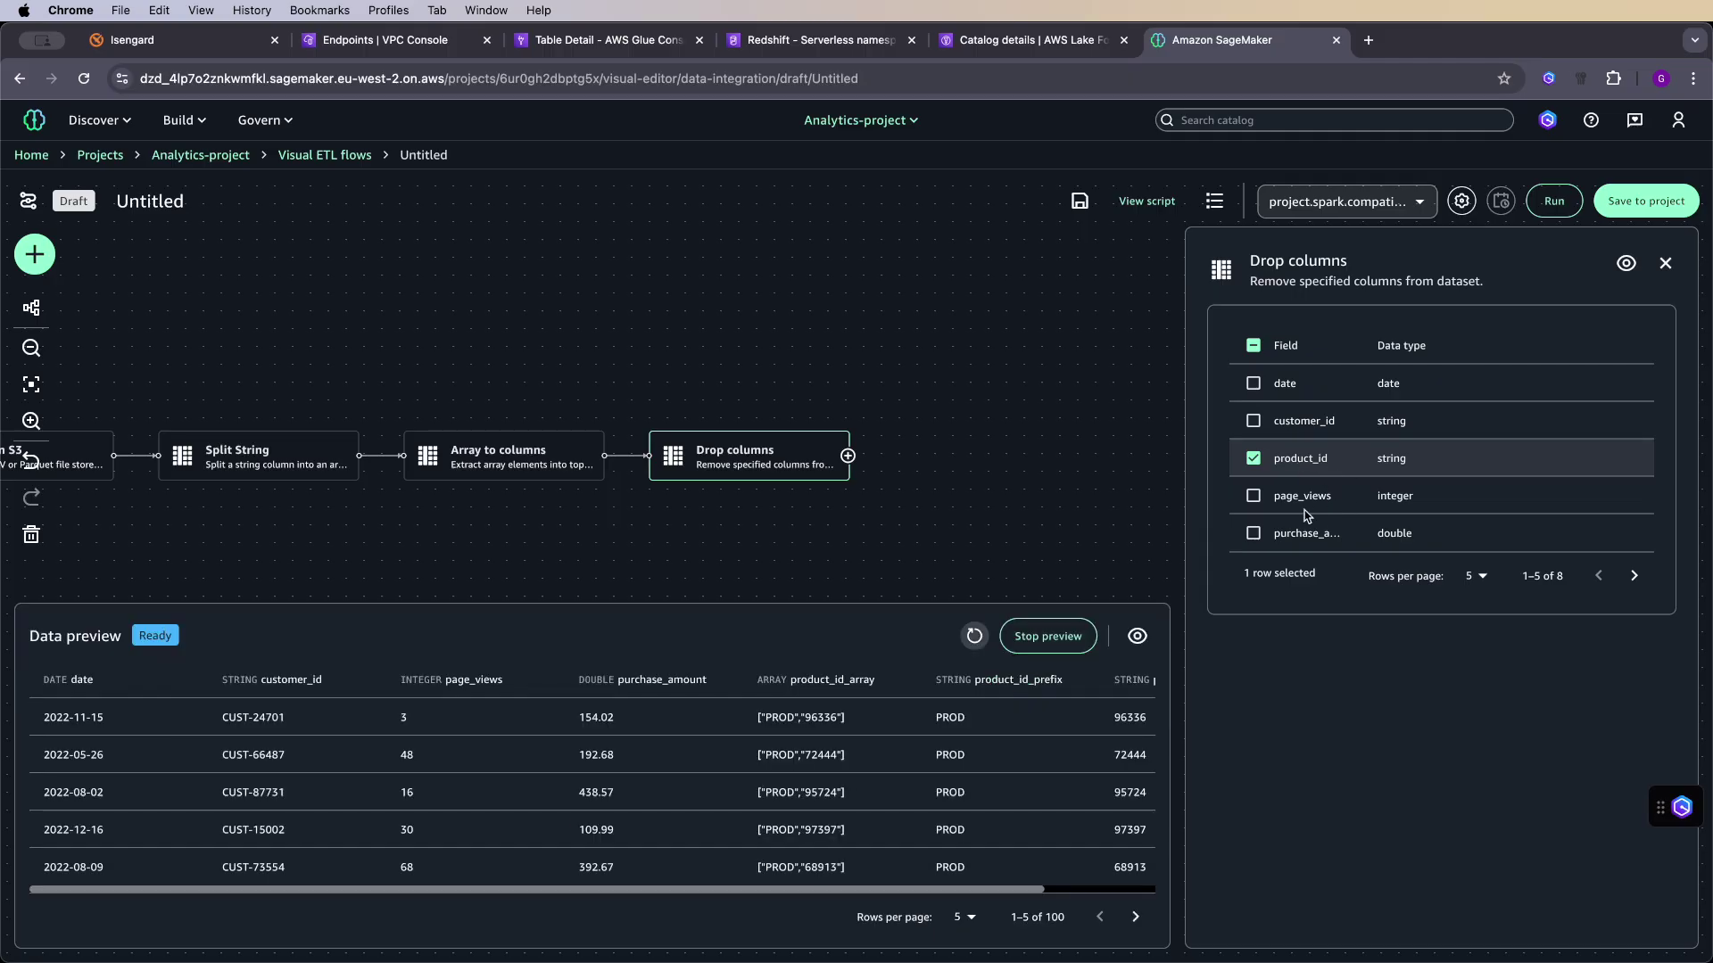
{"action": "left_click", "coordinate": [1634, 575]}
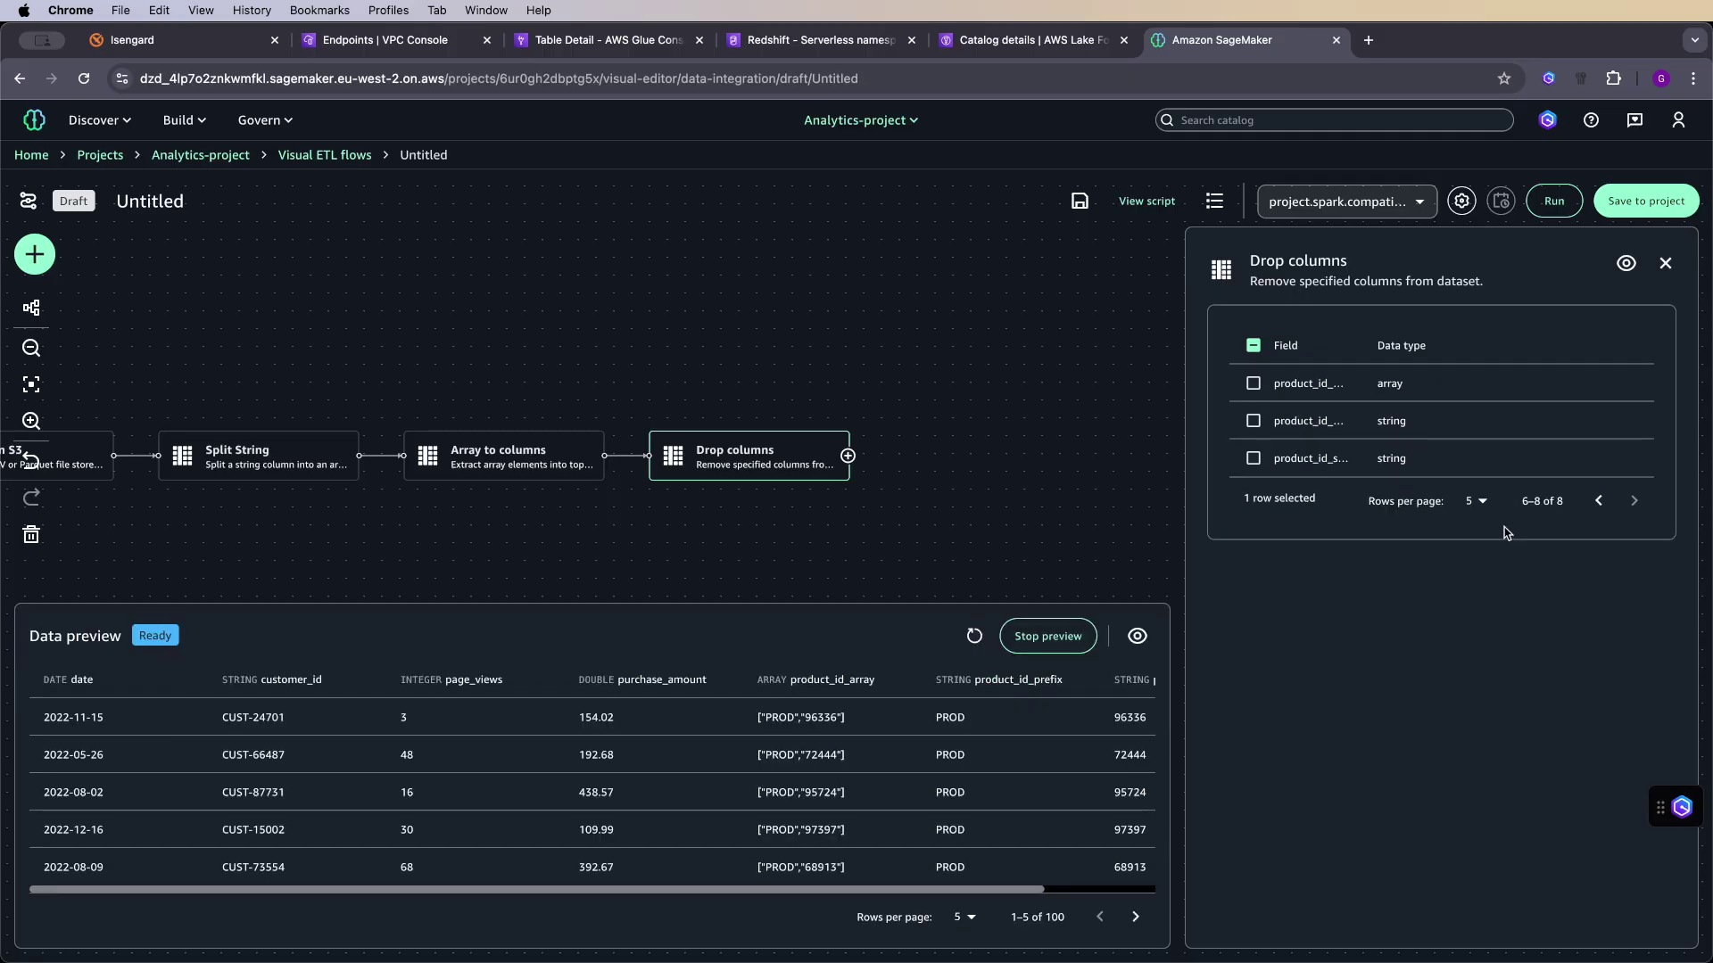
{"action": "left_click", "coordinate": [1253, 421]}
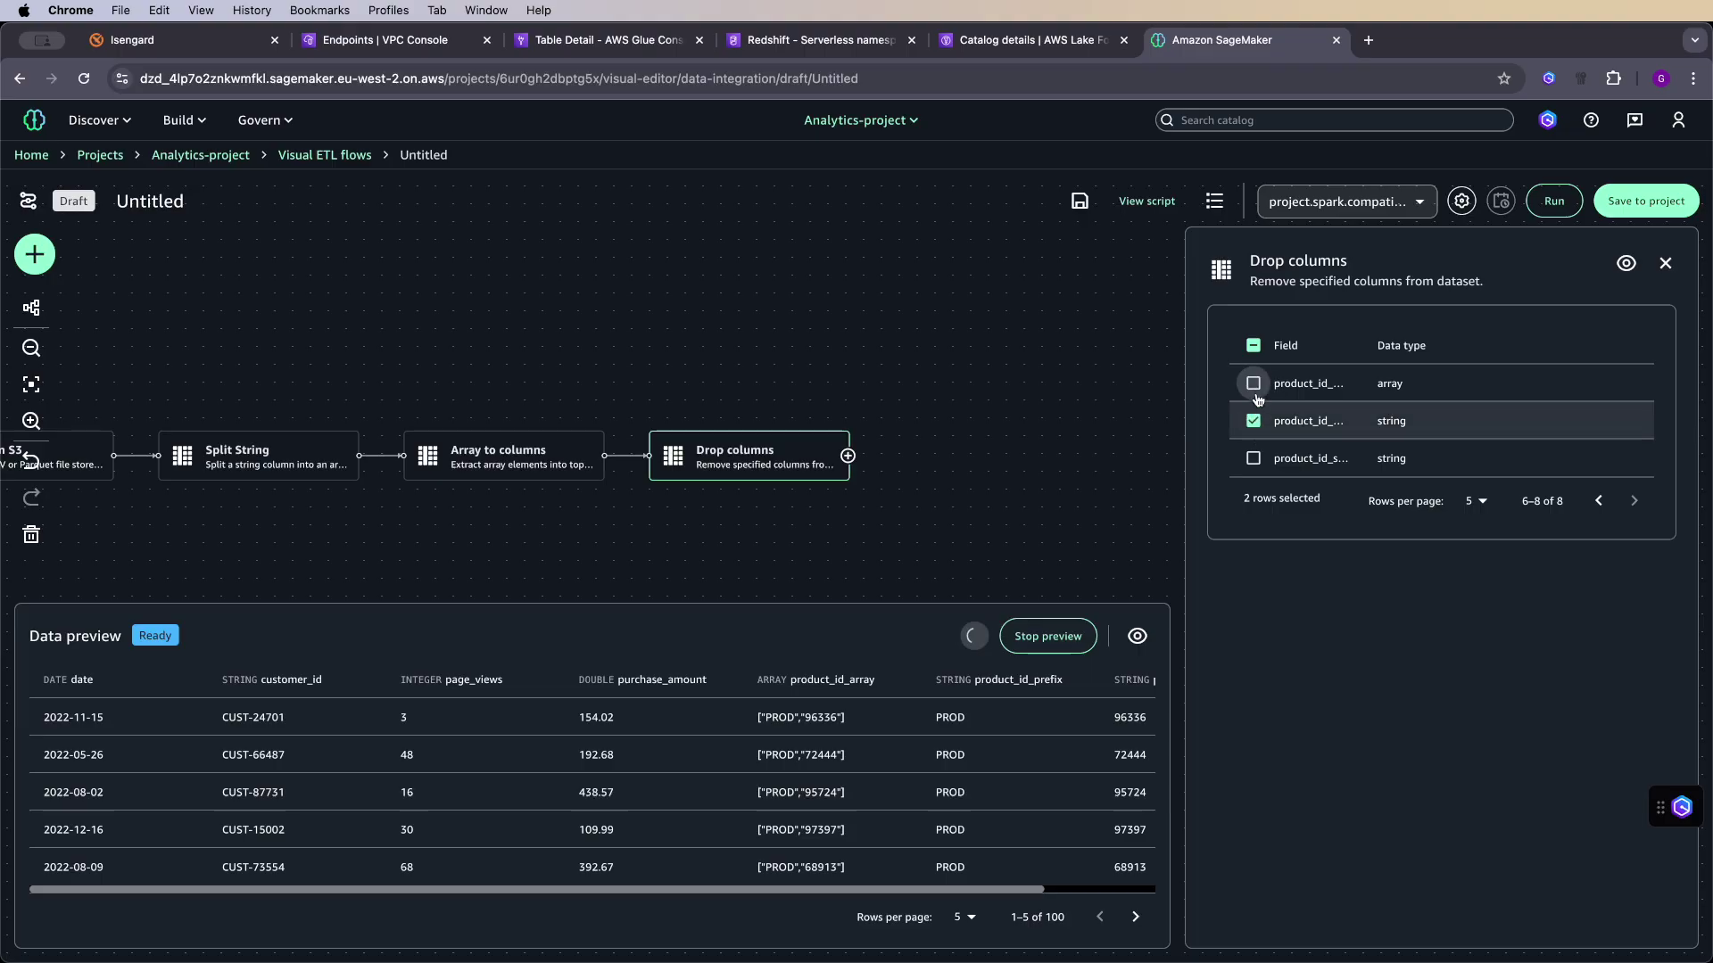
{"action": "left_click", "coordinate": [1254, 384]}
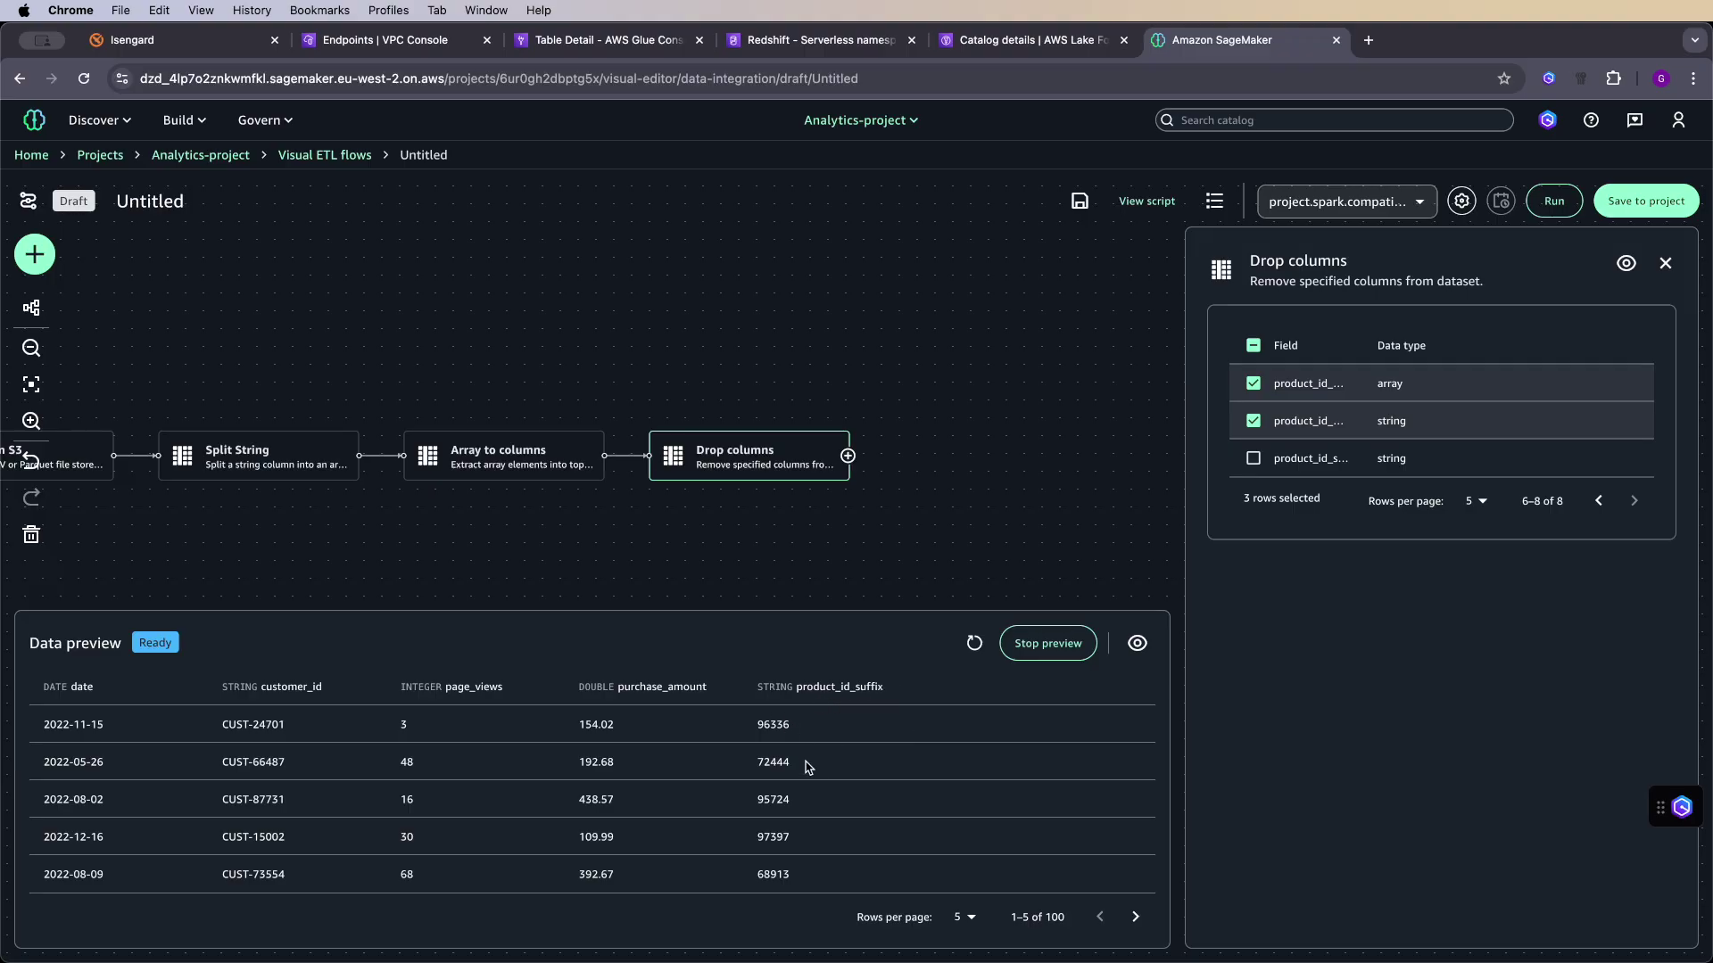
{"action": "left_click", "coordinate": [847, 457]}
{"action": "left_click", "coordinate": [1101, 571]}
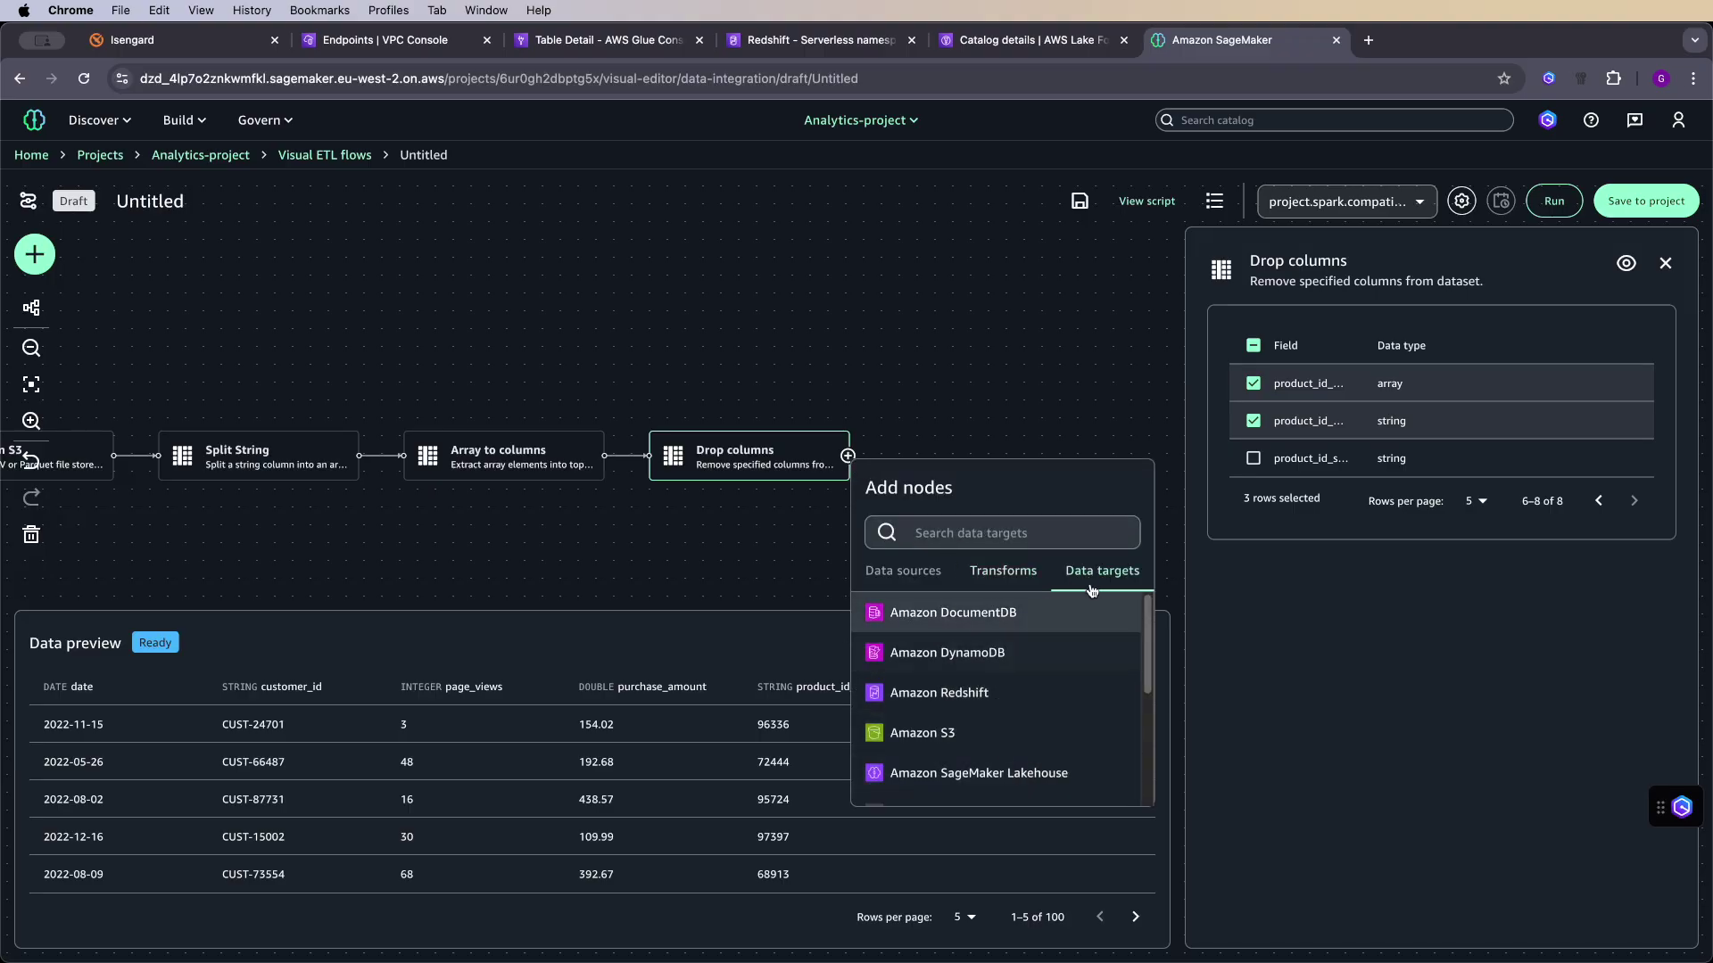
- Add an Amazon SageMaker Lakehouse target using AwsDataCatalog's analytics_db_bcyp59rmbqugt1 database
{"action": "left_click", "coordinate": [1067, 773]}
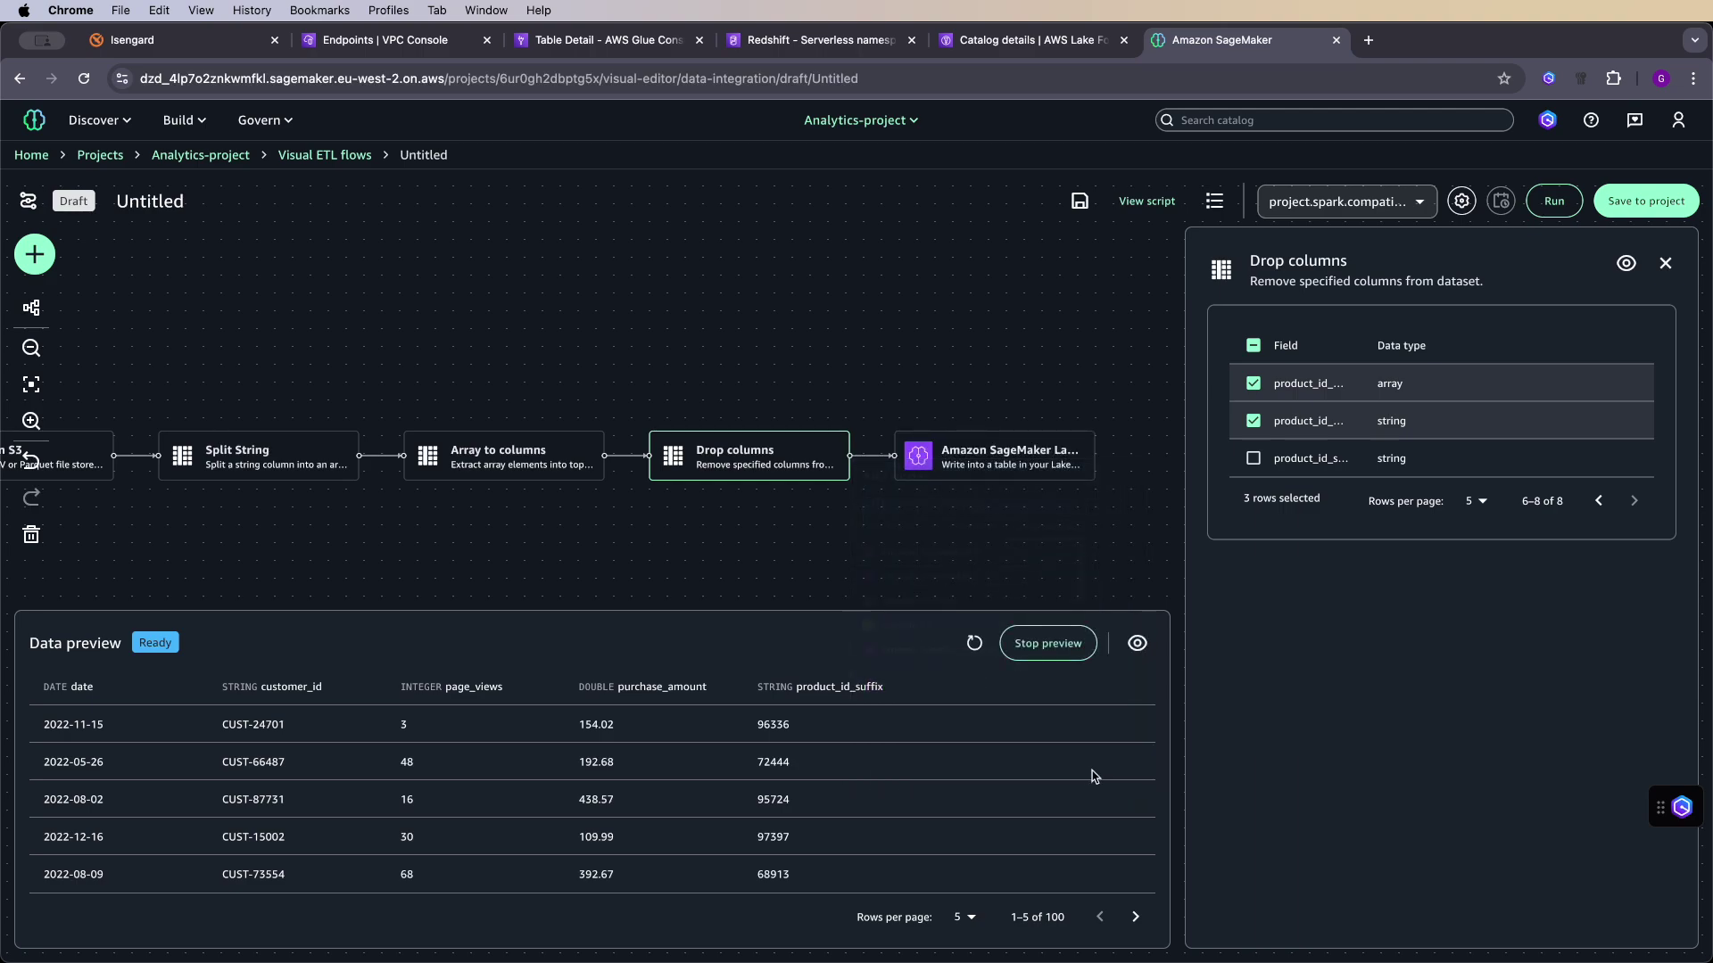
{"action": "left_click", "coordinate": [963, 460]}
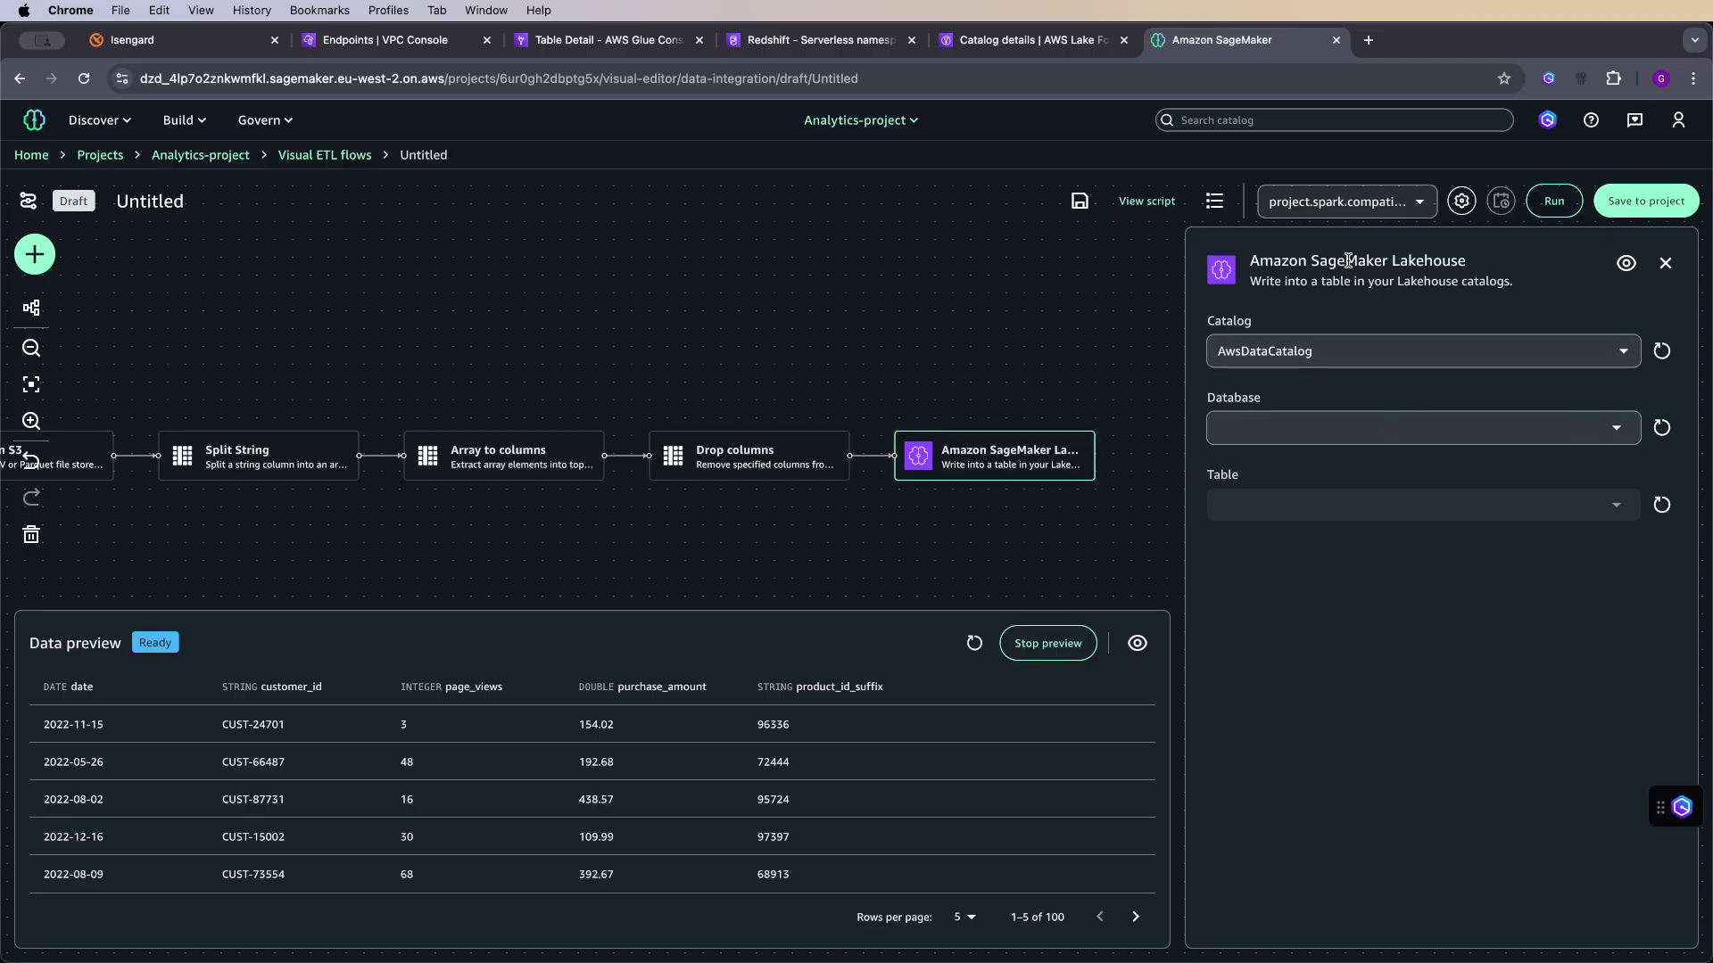
{"action": "left_click", "coordinate": [1325, 428]}
{"action": "left_click", "coordinate": [1373, 466]}
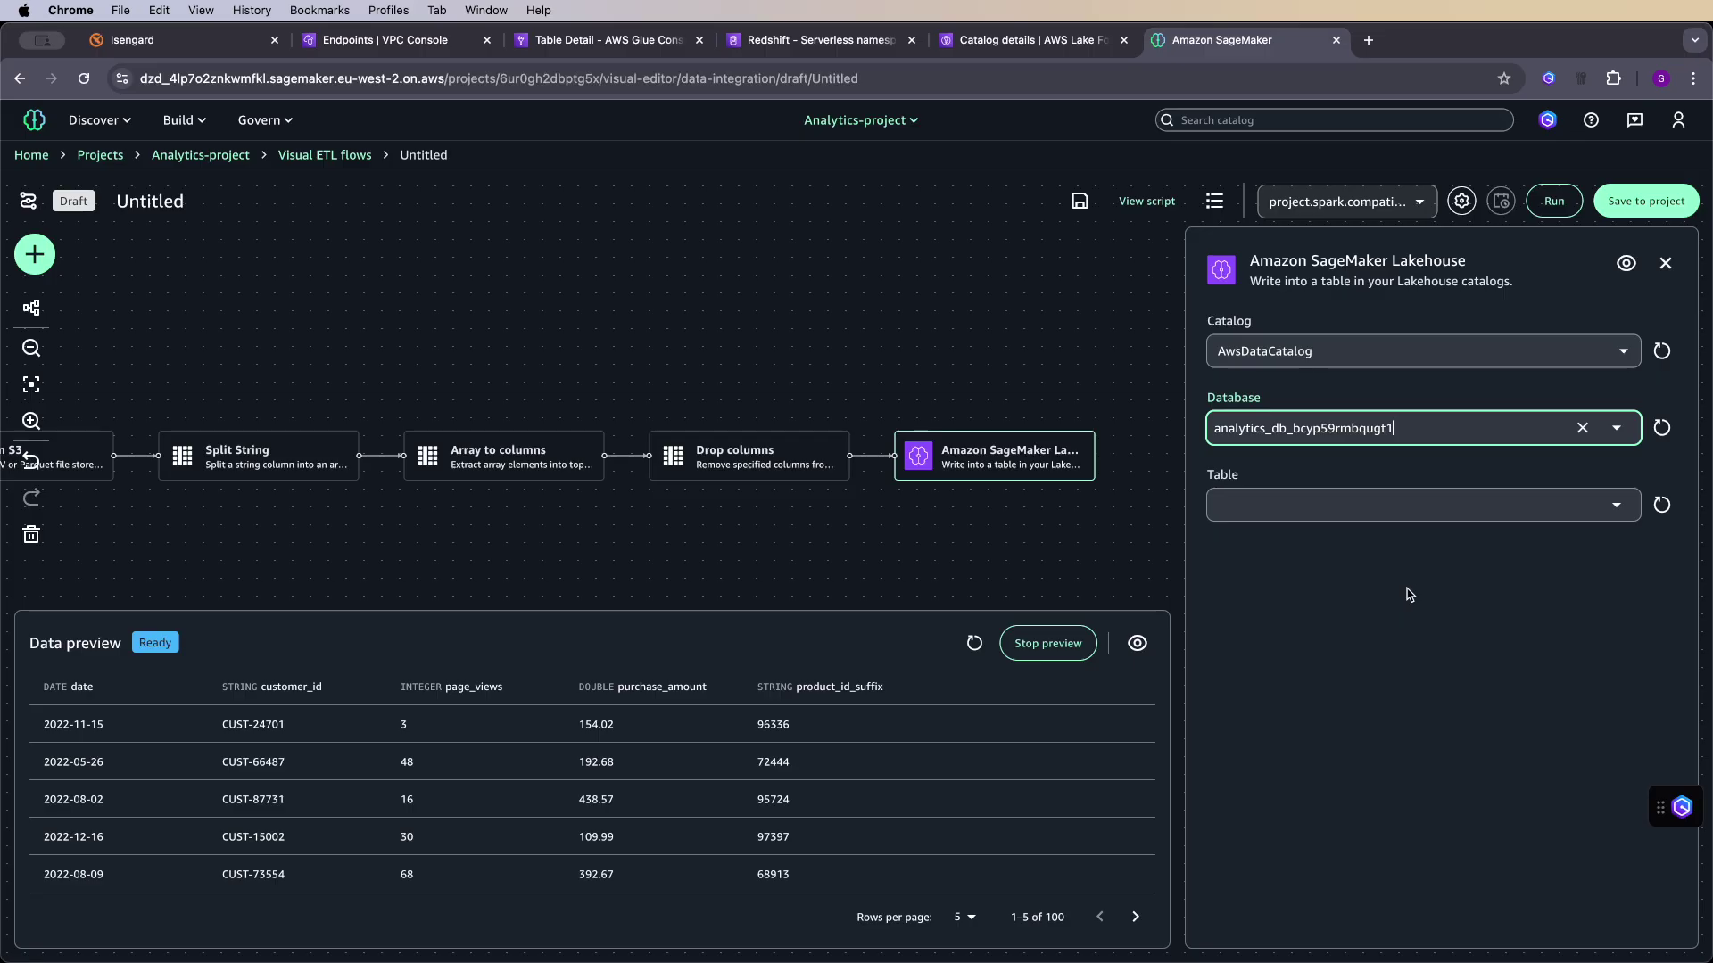
{"action": "left_click", "coordinate": [1495, 504]}
{"action": "left_click", "coordinate": [1482, 650]}
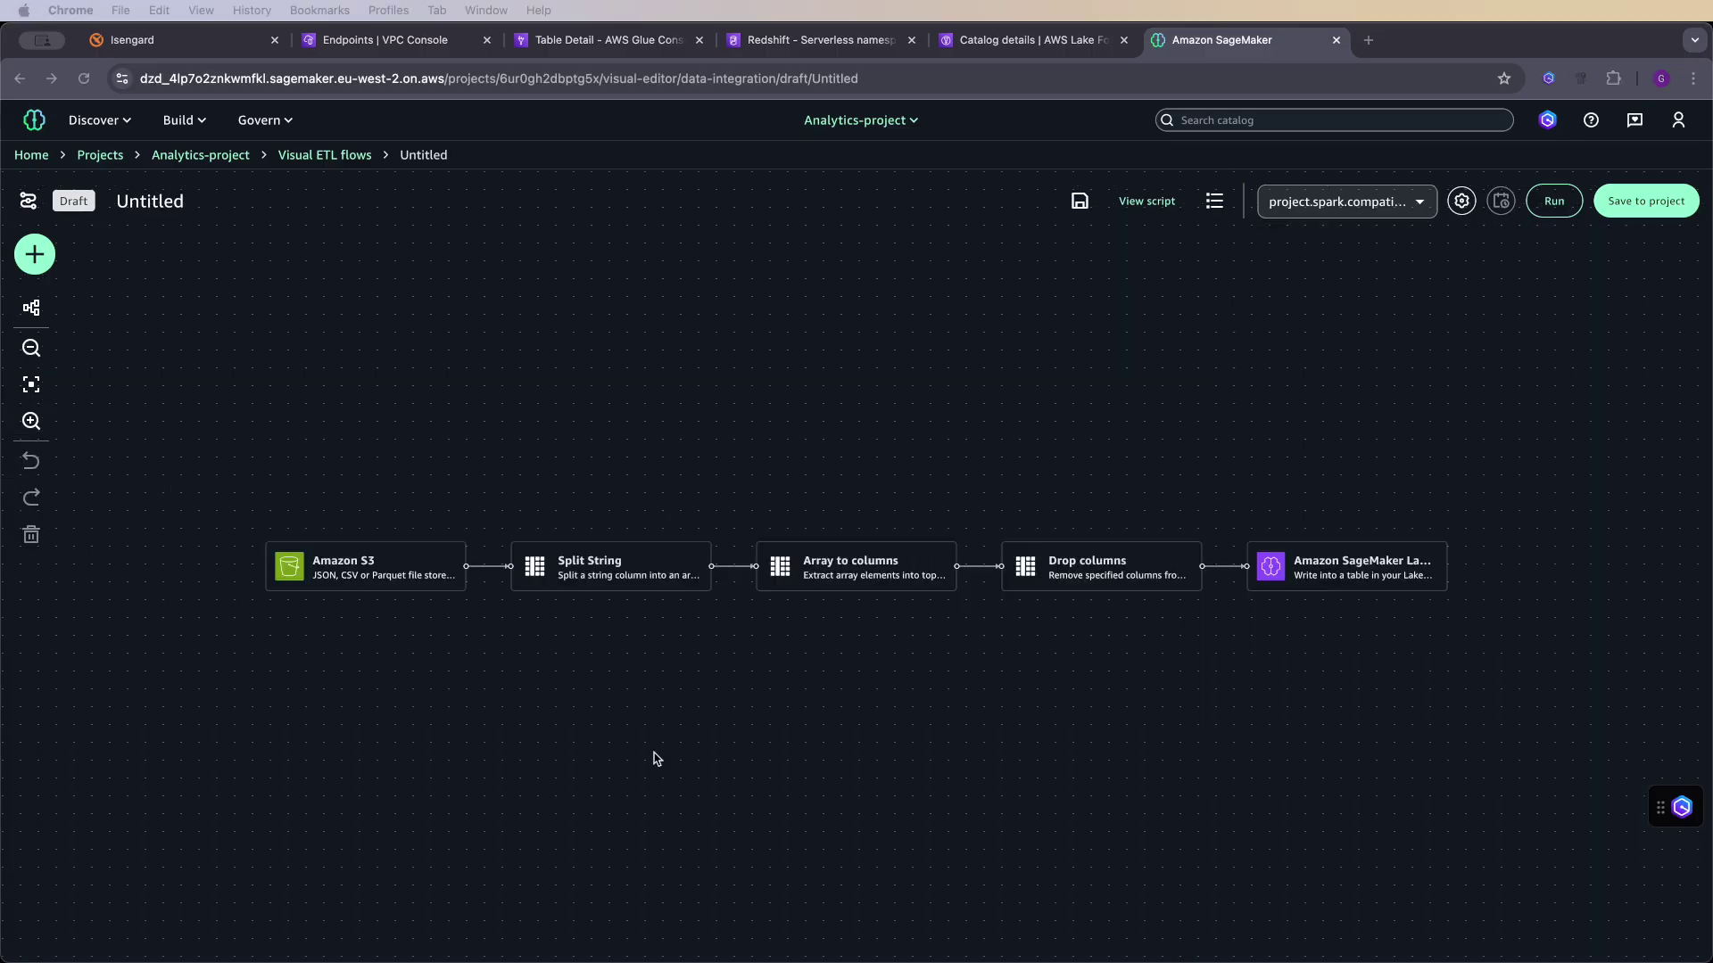
{"action": "left_click", "coordinate": [1329, 565]}
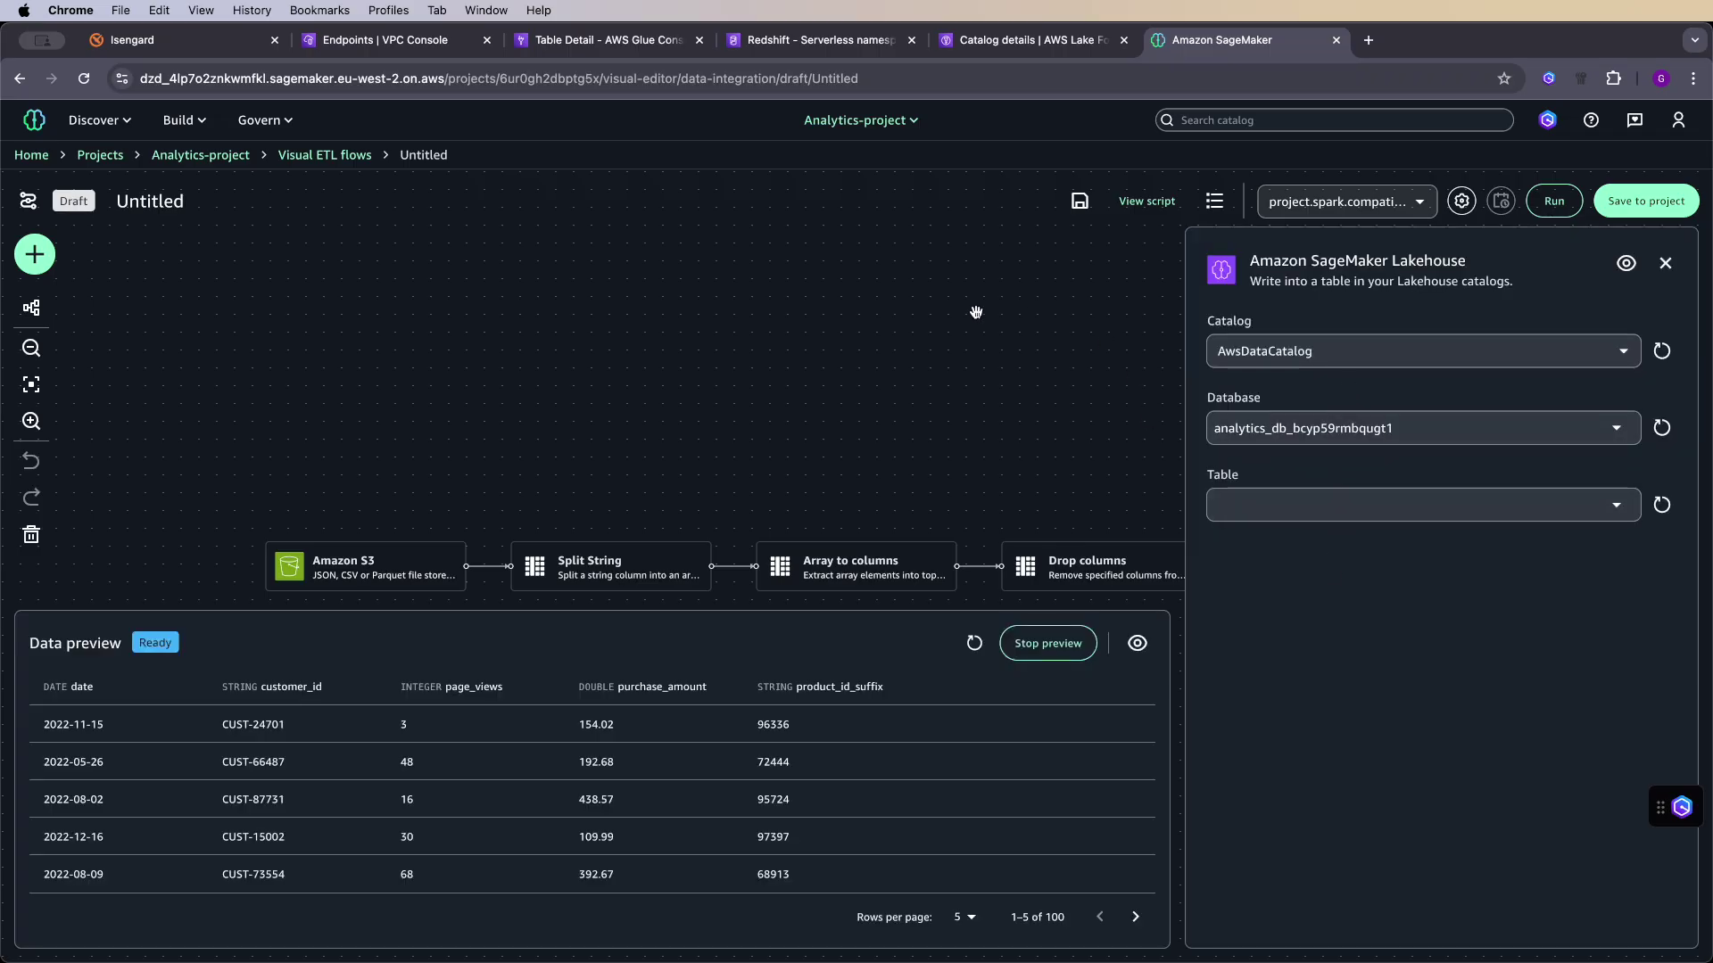
{"action": "left_click", "coordinate": [197, 131]}
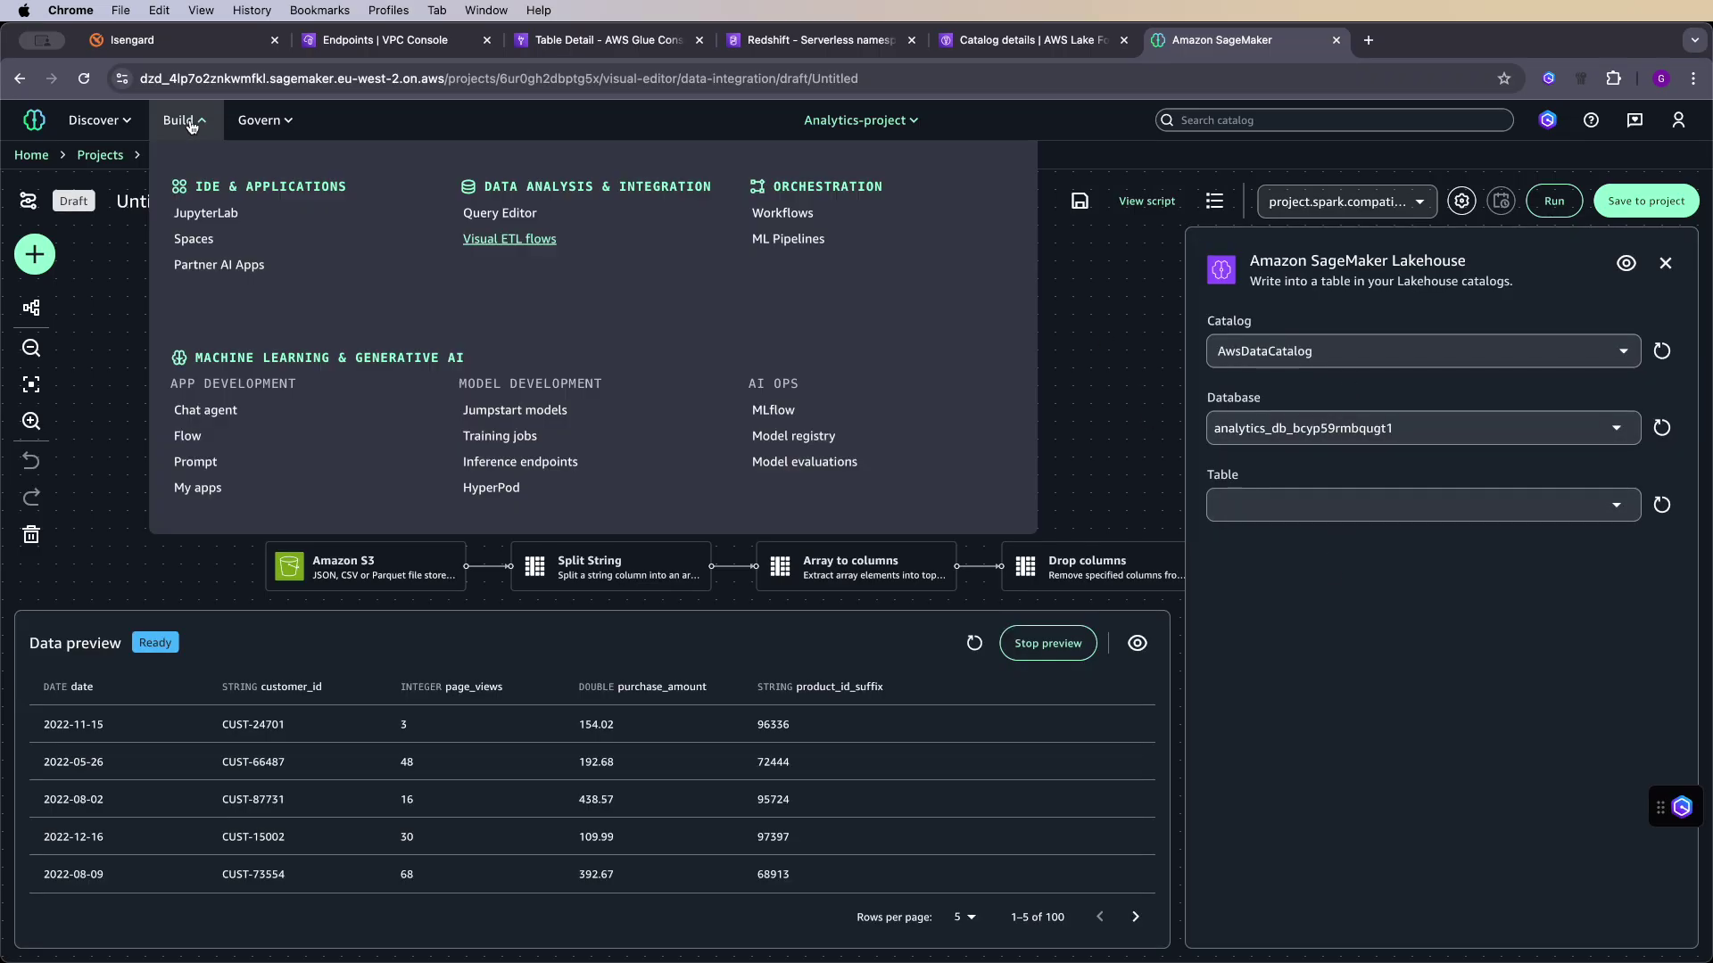
- Run the CREATE EXTERNAL TABLE query and find ecommerce_customer_behavior under analytics_db_bcyp59rmbqugt1 in Lakehouse
{"action": "left_click", "coordinate": [503, 215]}
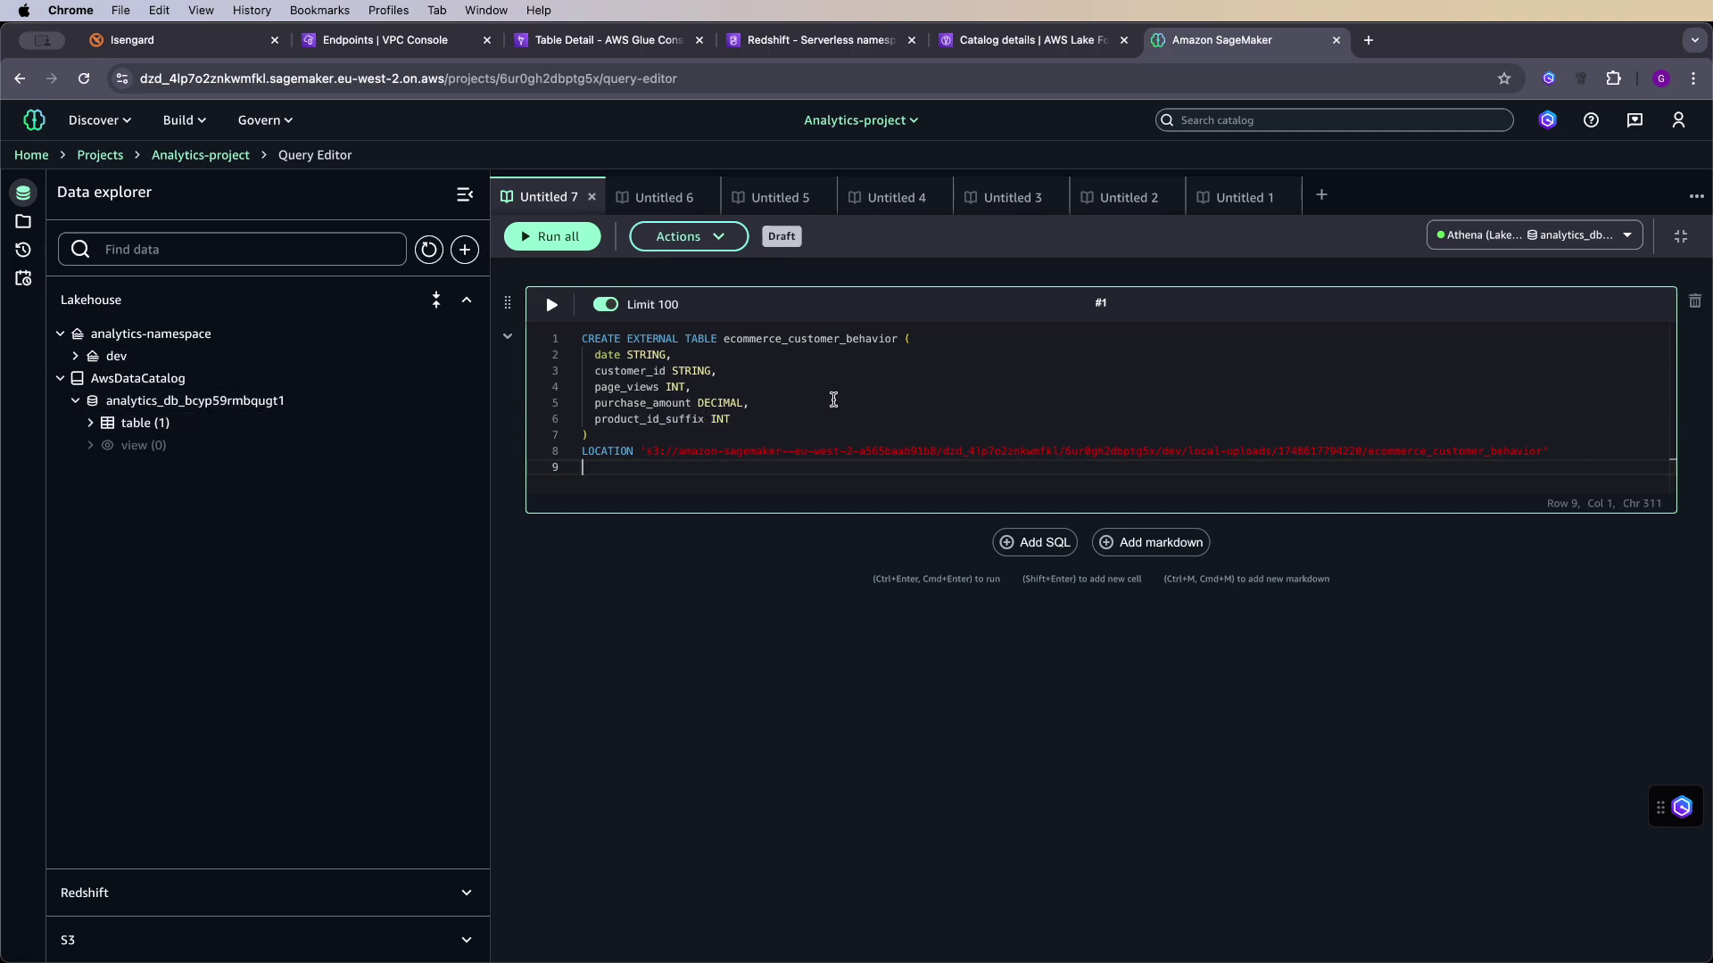
{"action": "key", "text": "super+Return"}
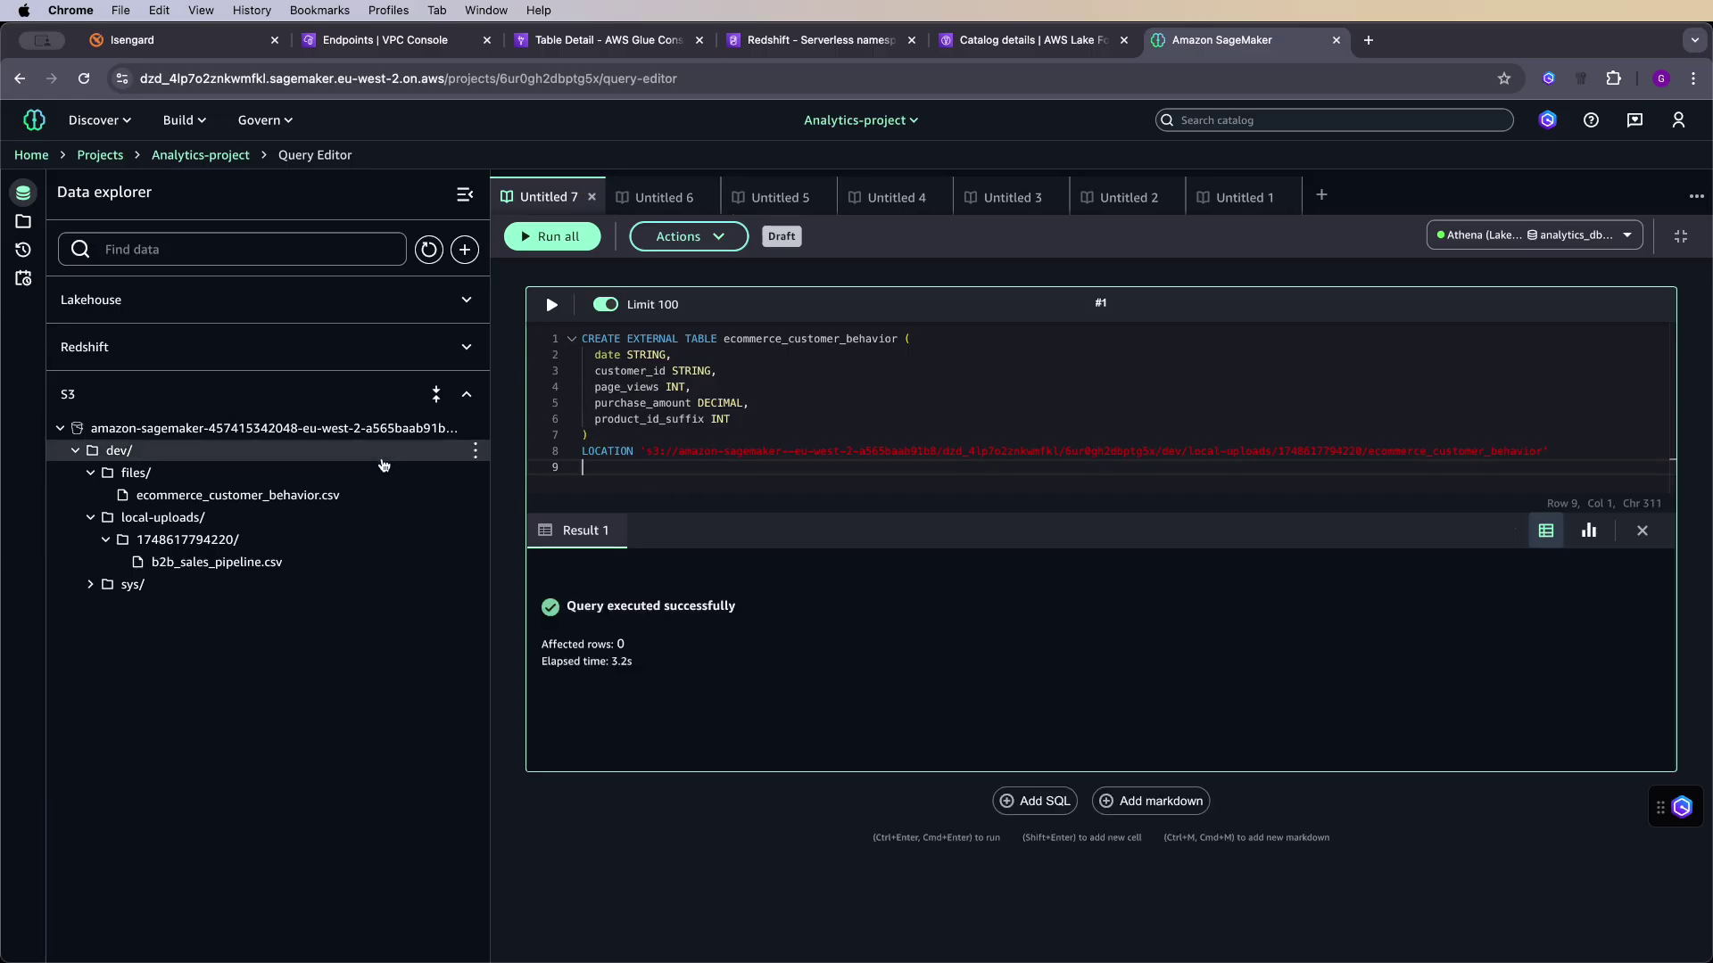
{"action": "left_click", "coordinate": [464, 304]}
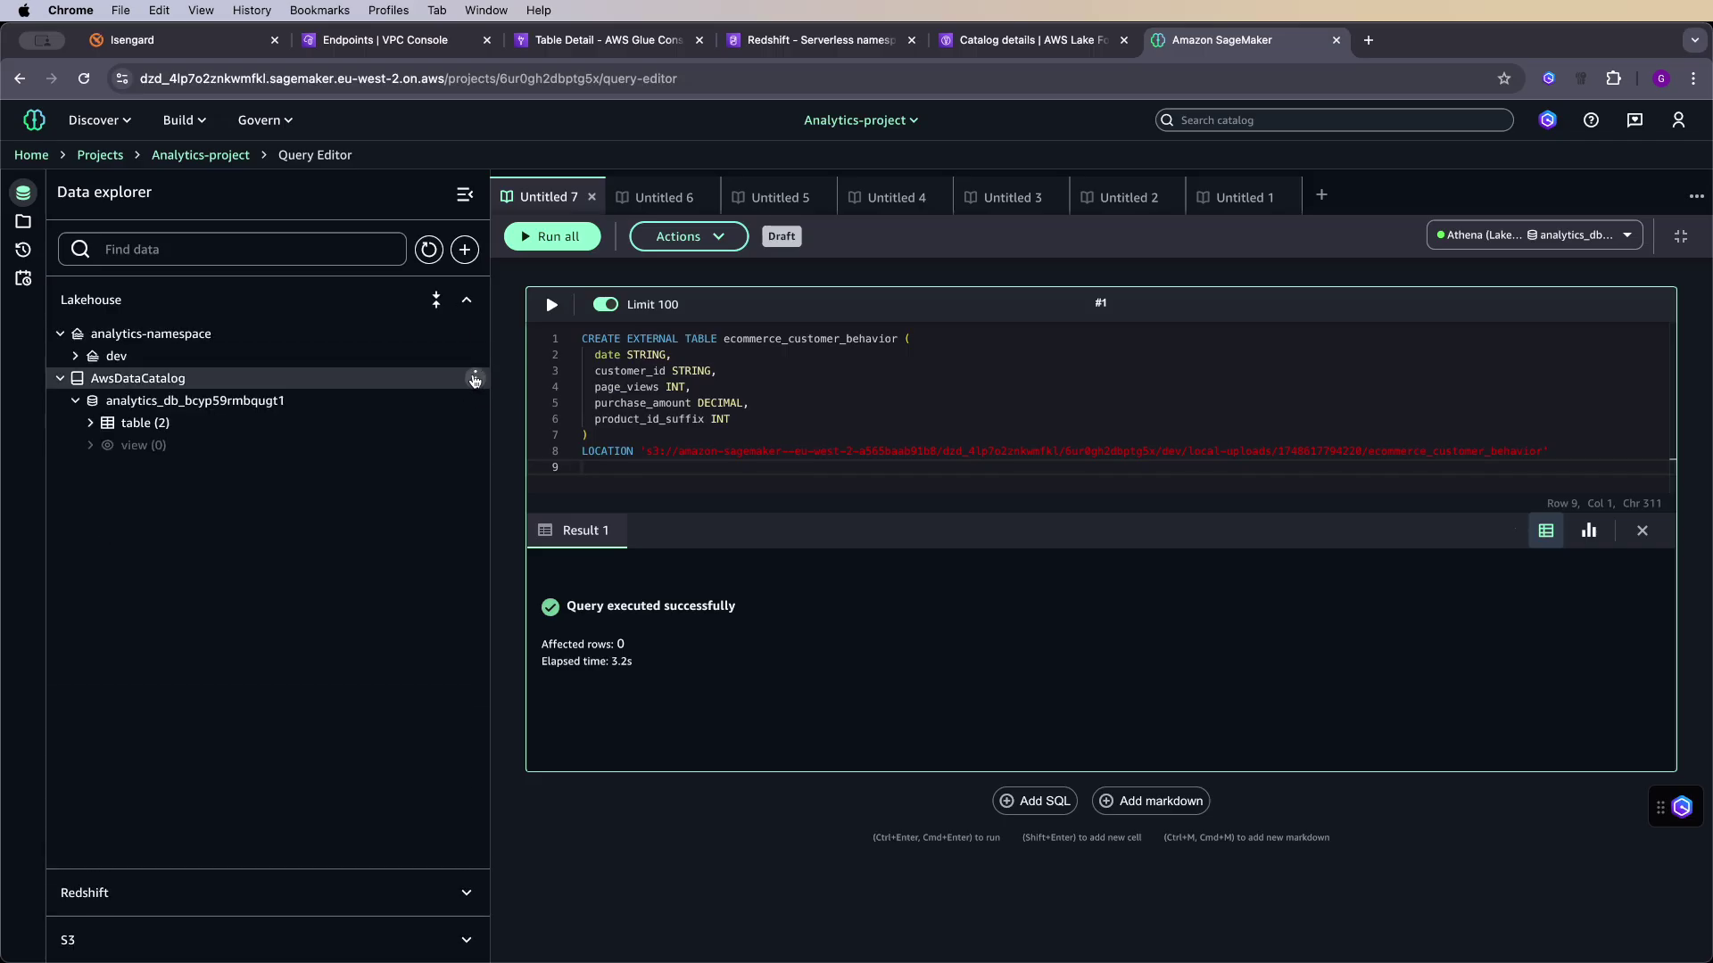
{"action": "left_click", "coordinate": [106, 425]}
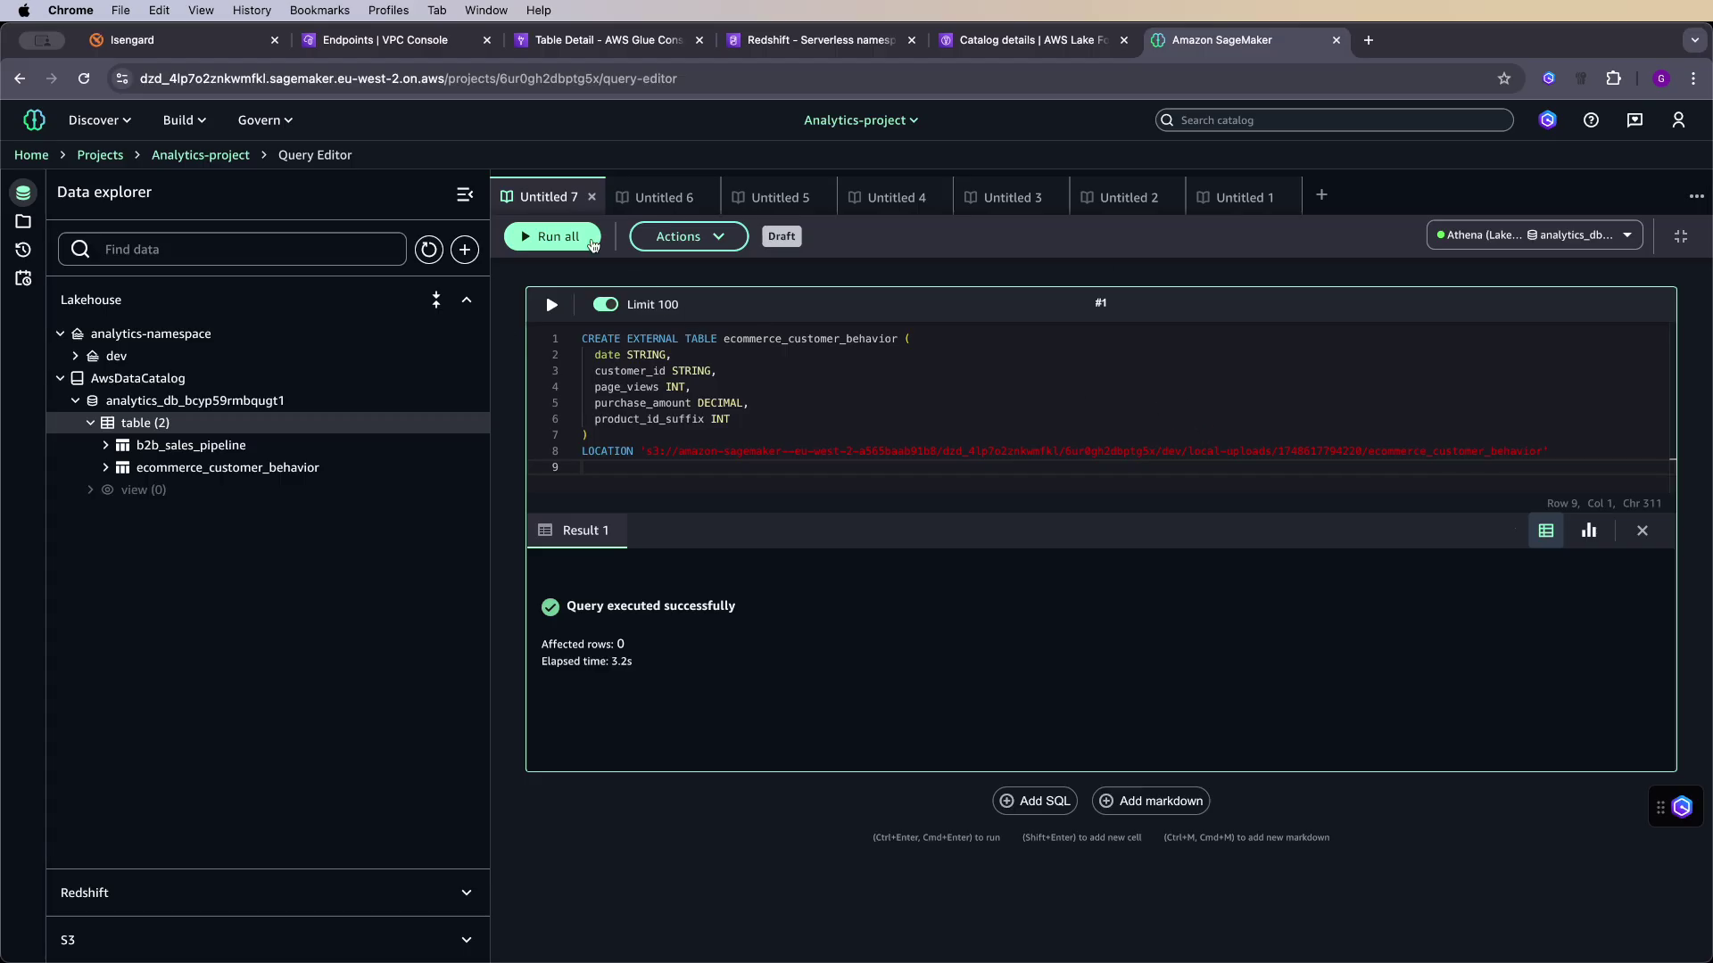
{"action": "left_click", "coordinate": [753, 383]}
{"action": "left_click", "coordinate": [592, 197]}
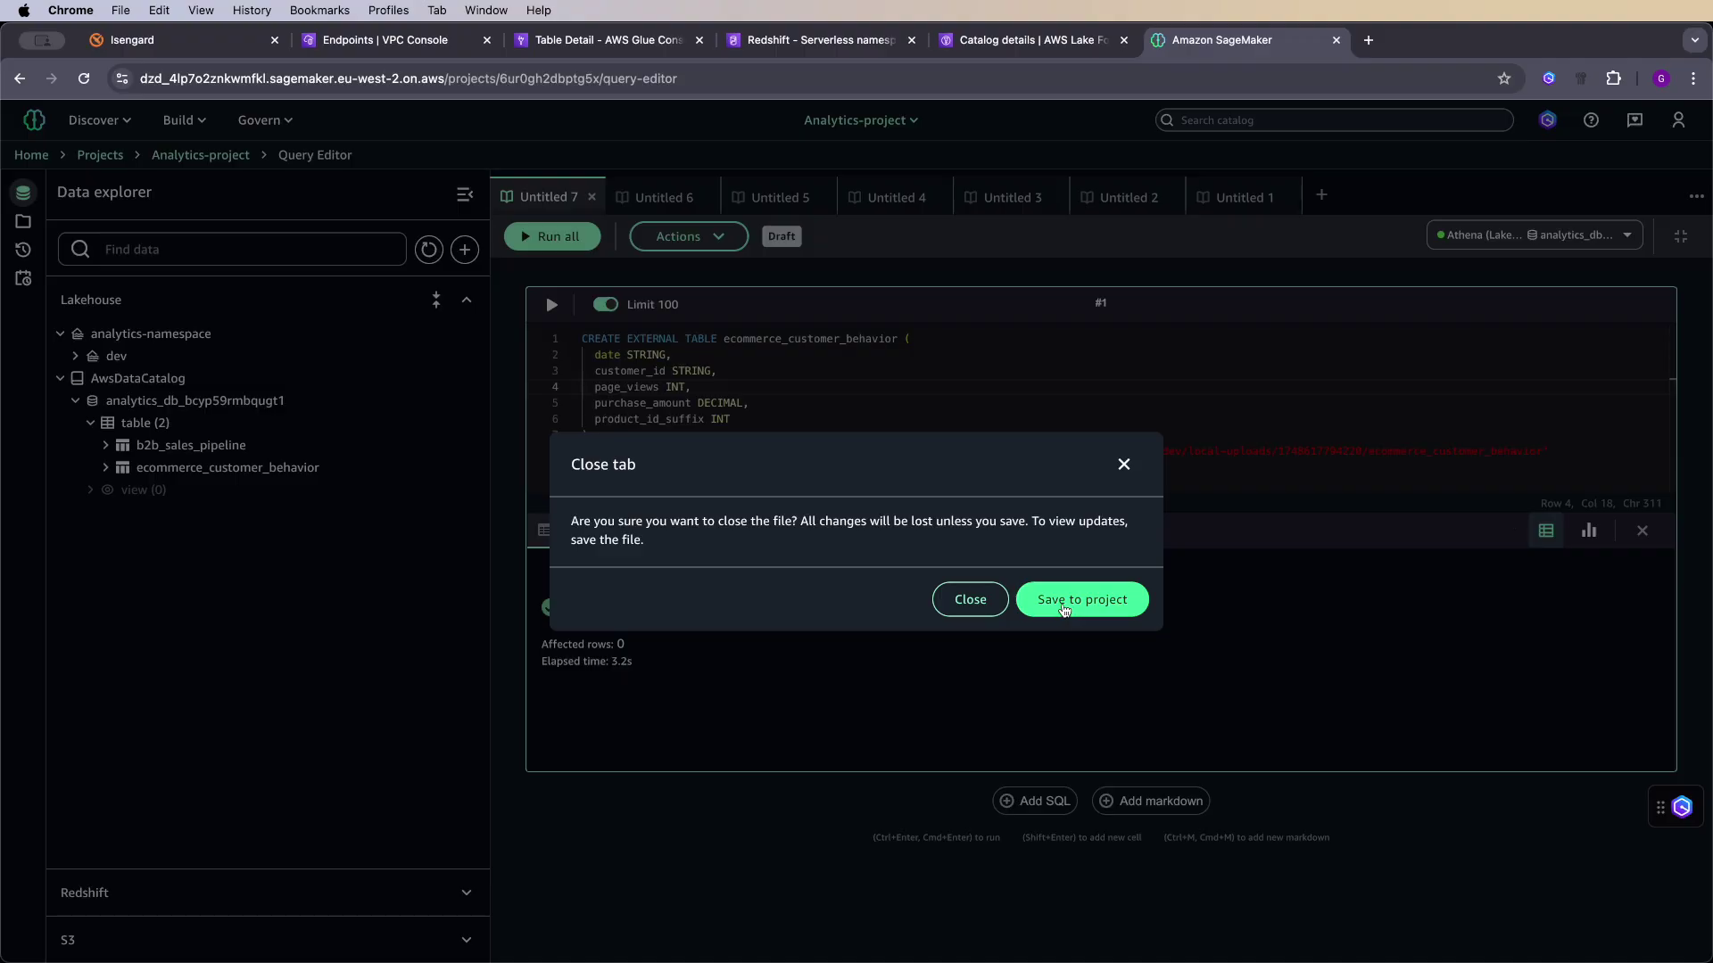
{"action": "left_click", "coordinate": [1063, 611]}
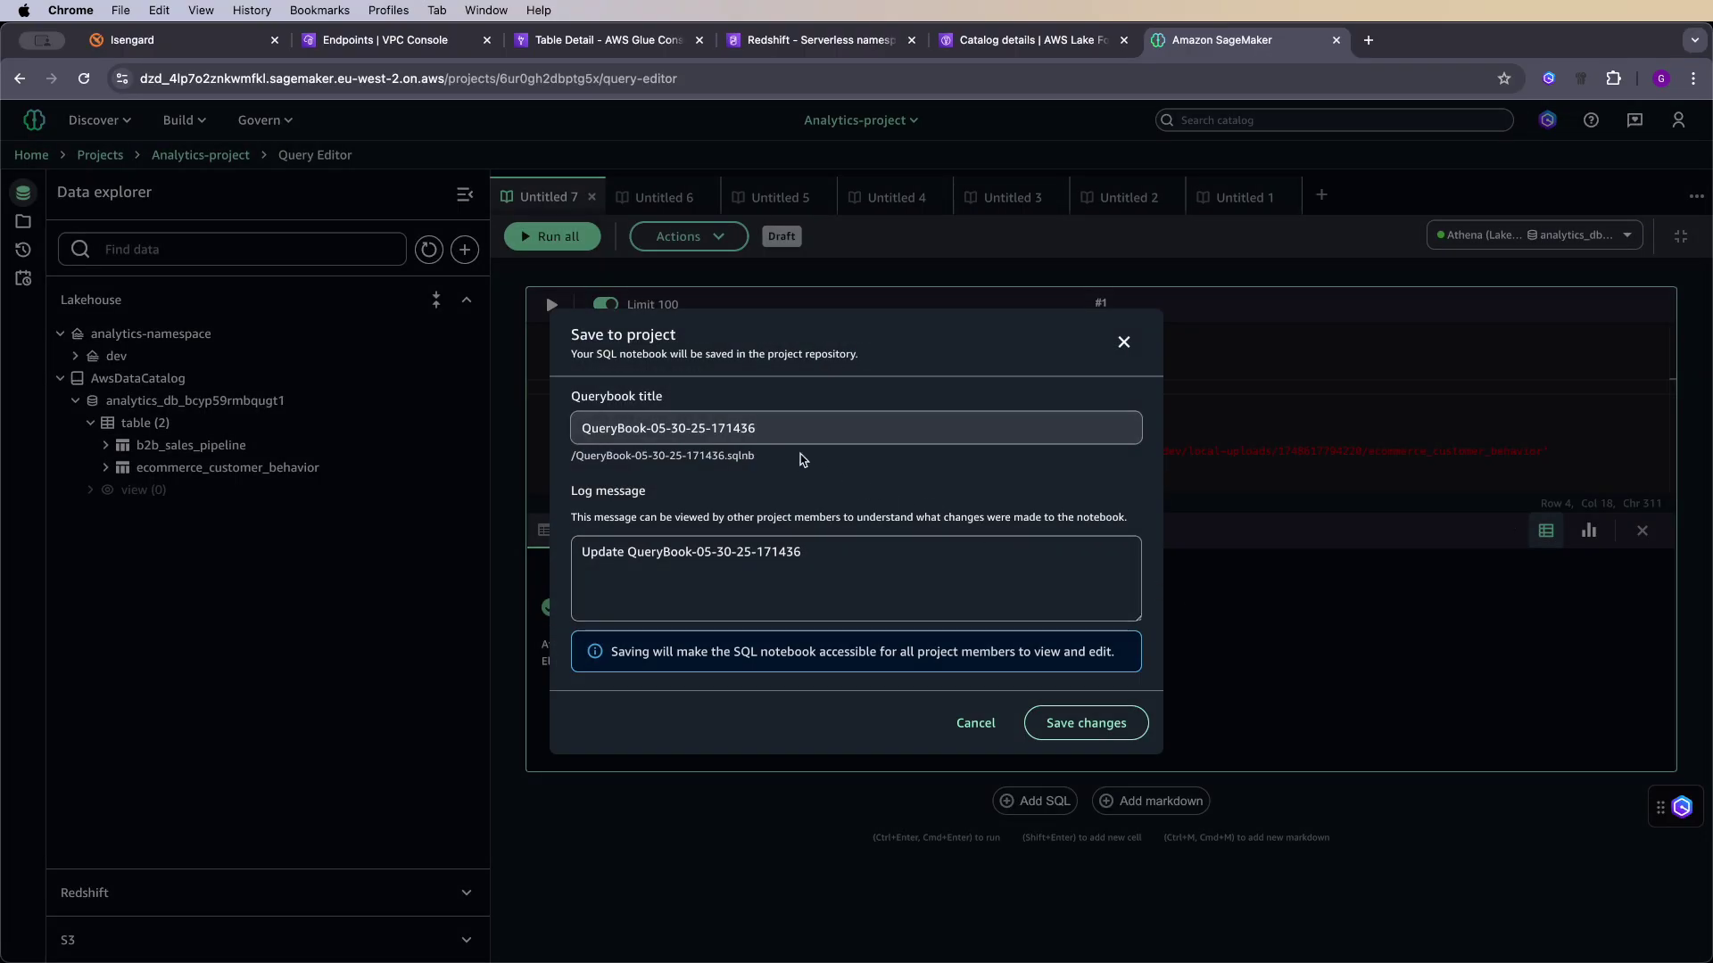
{"action": "left_click", "coordinate": [1102, 718]}
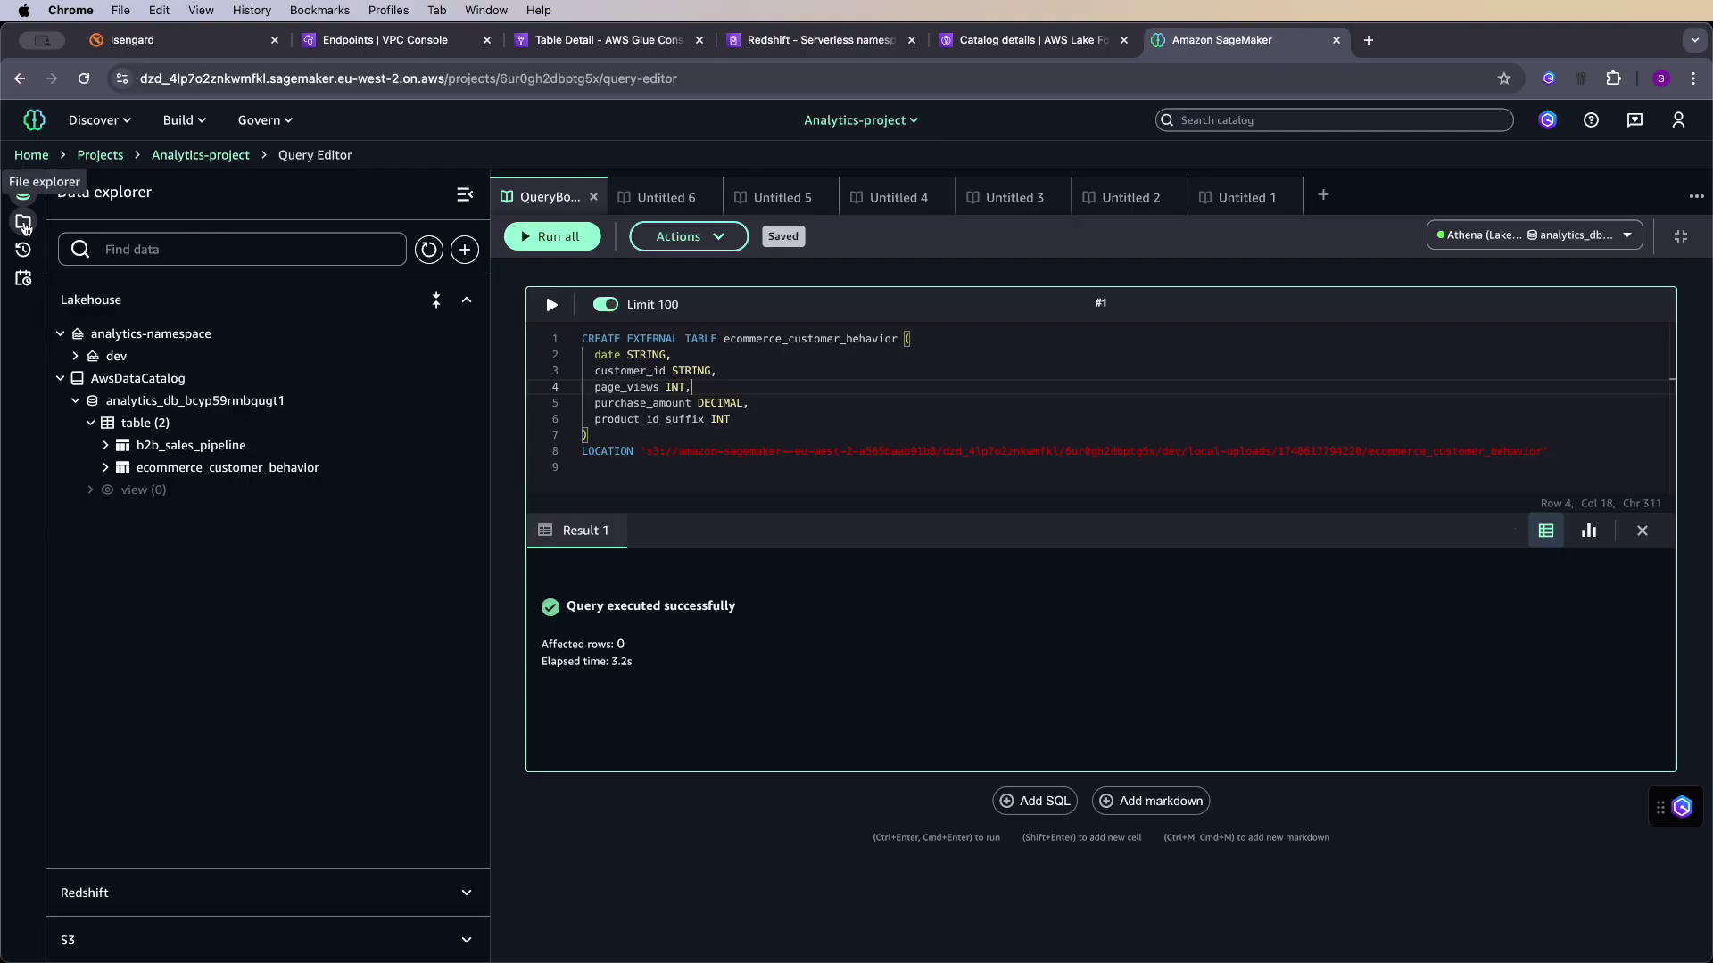
{"action": "left_click", "coordinate": [24, 222]}
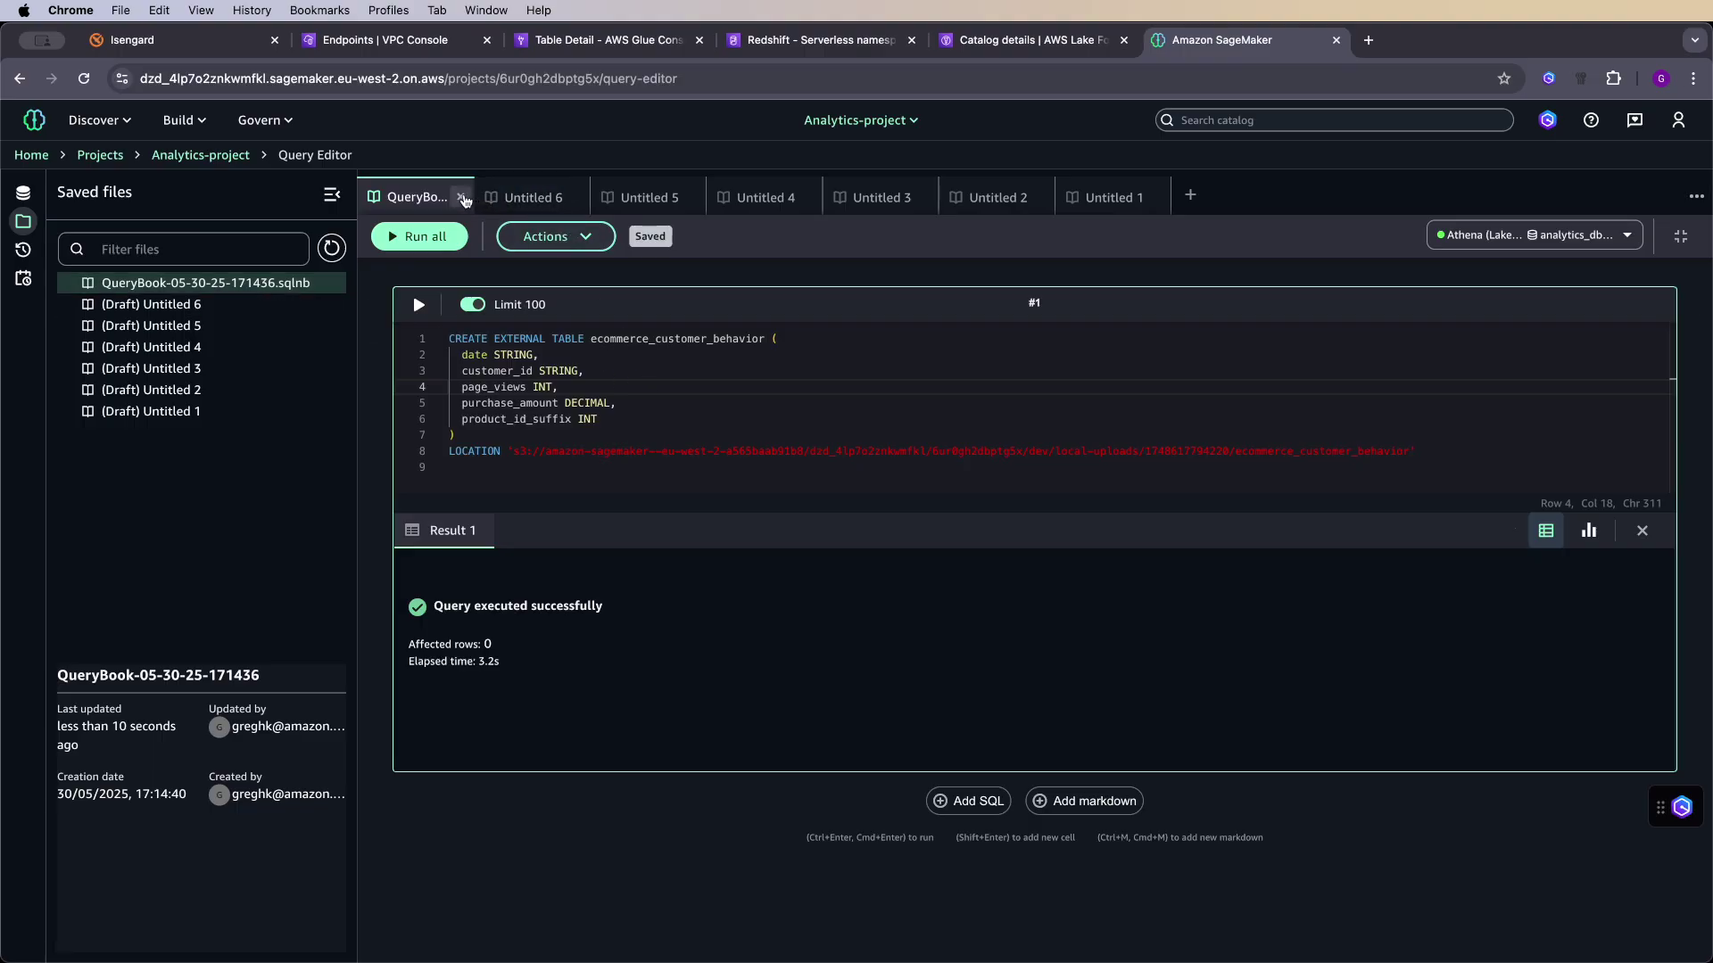
{"action": "left_click", "coordinate": [180, 120]}
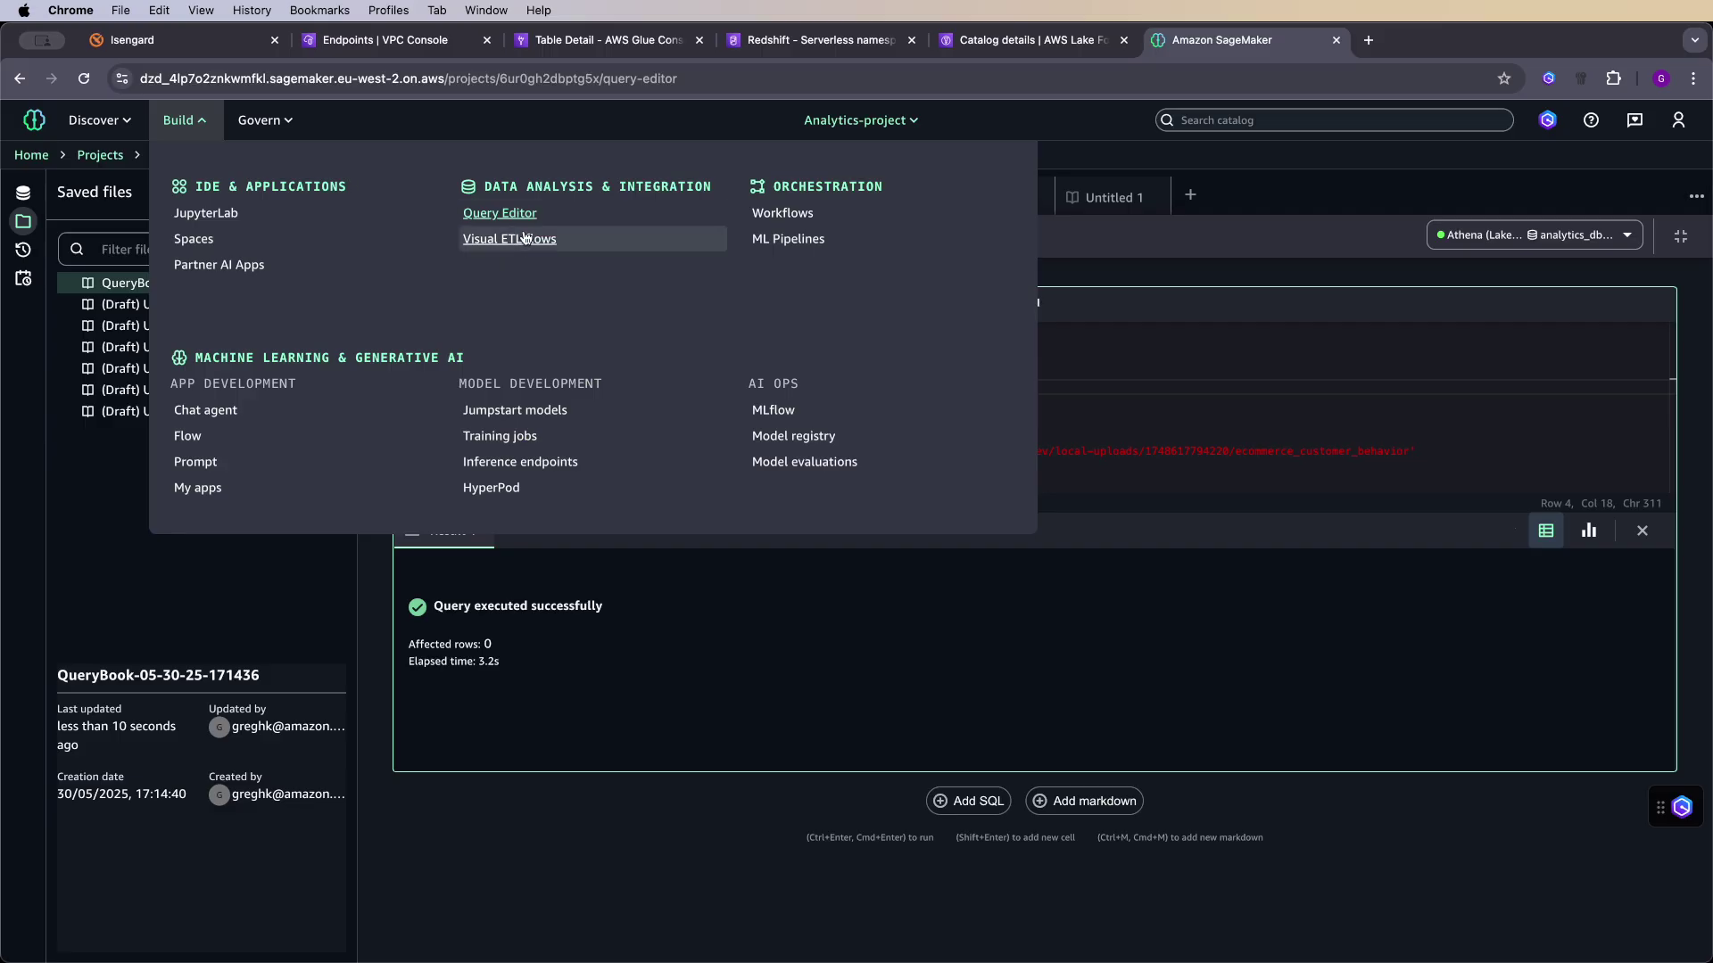
- In the Untitled draft flow, set the Lakehouse target table to ecommerce_customer_behavior
{"action": "left_click", "coordinate": [527, 238]}
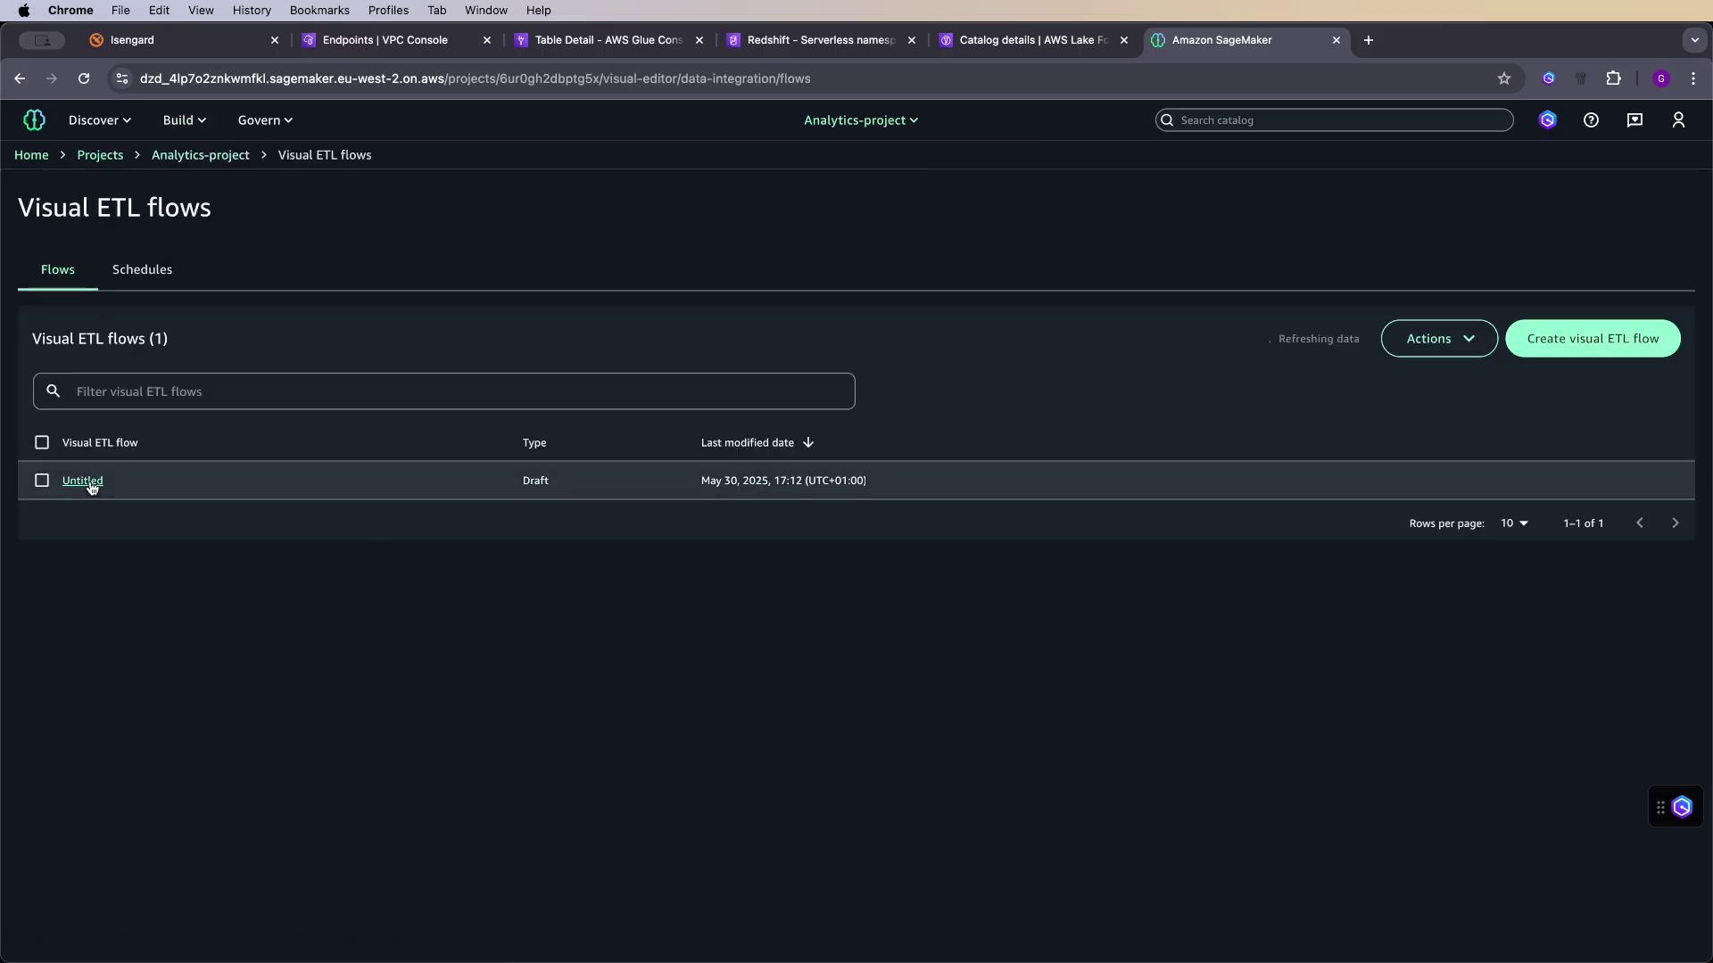
{"action": "left_click", "coordinate": [81, 481]}
{"action": "left_click", "coordinate": [1438, 576]}
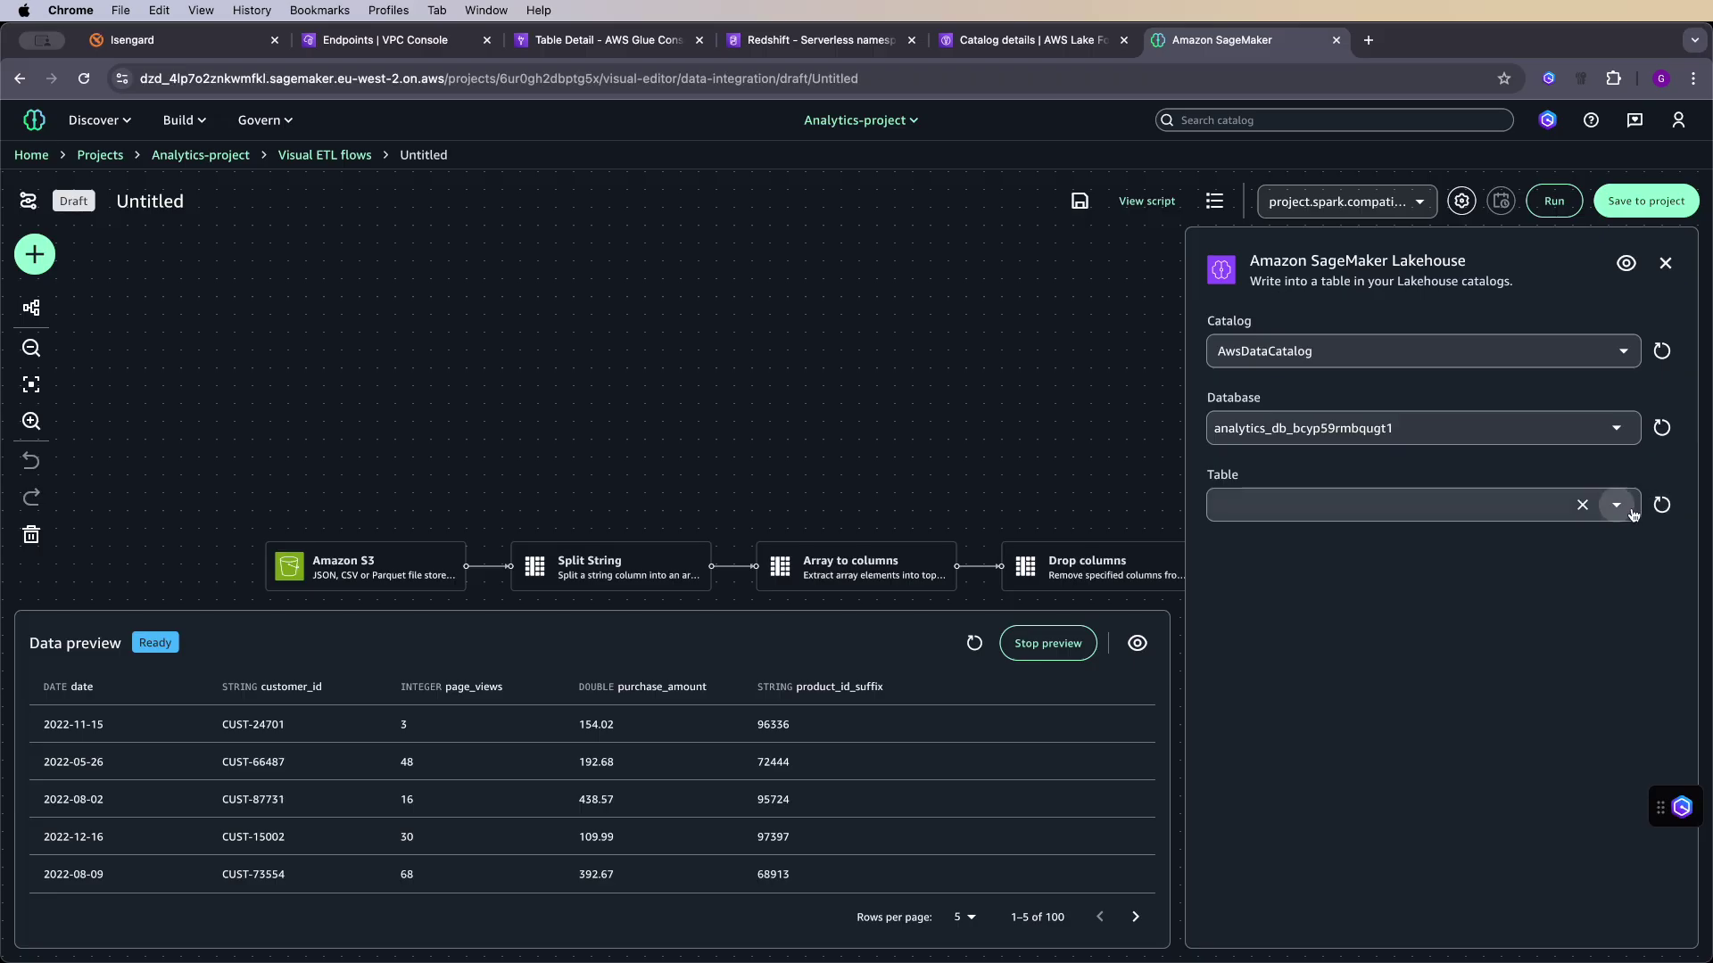
{"action": "left_click", "coordinate": [1626, 510]}
{"action": "left_click", "coordinate": [1483, 569]}
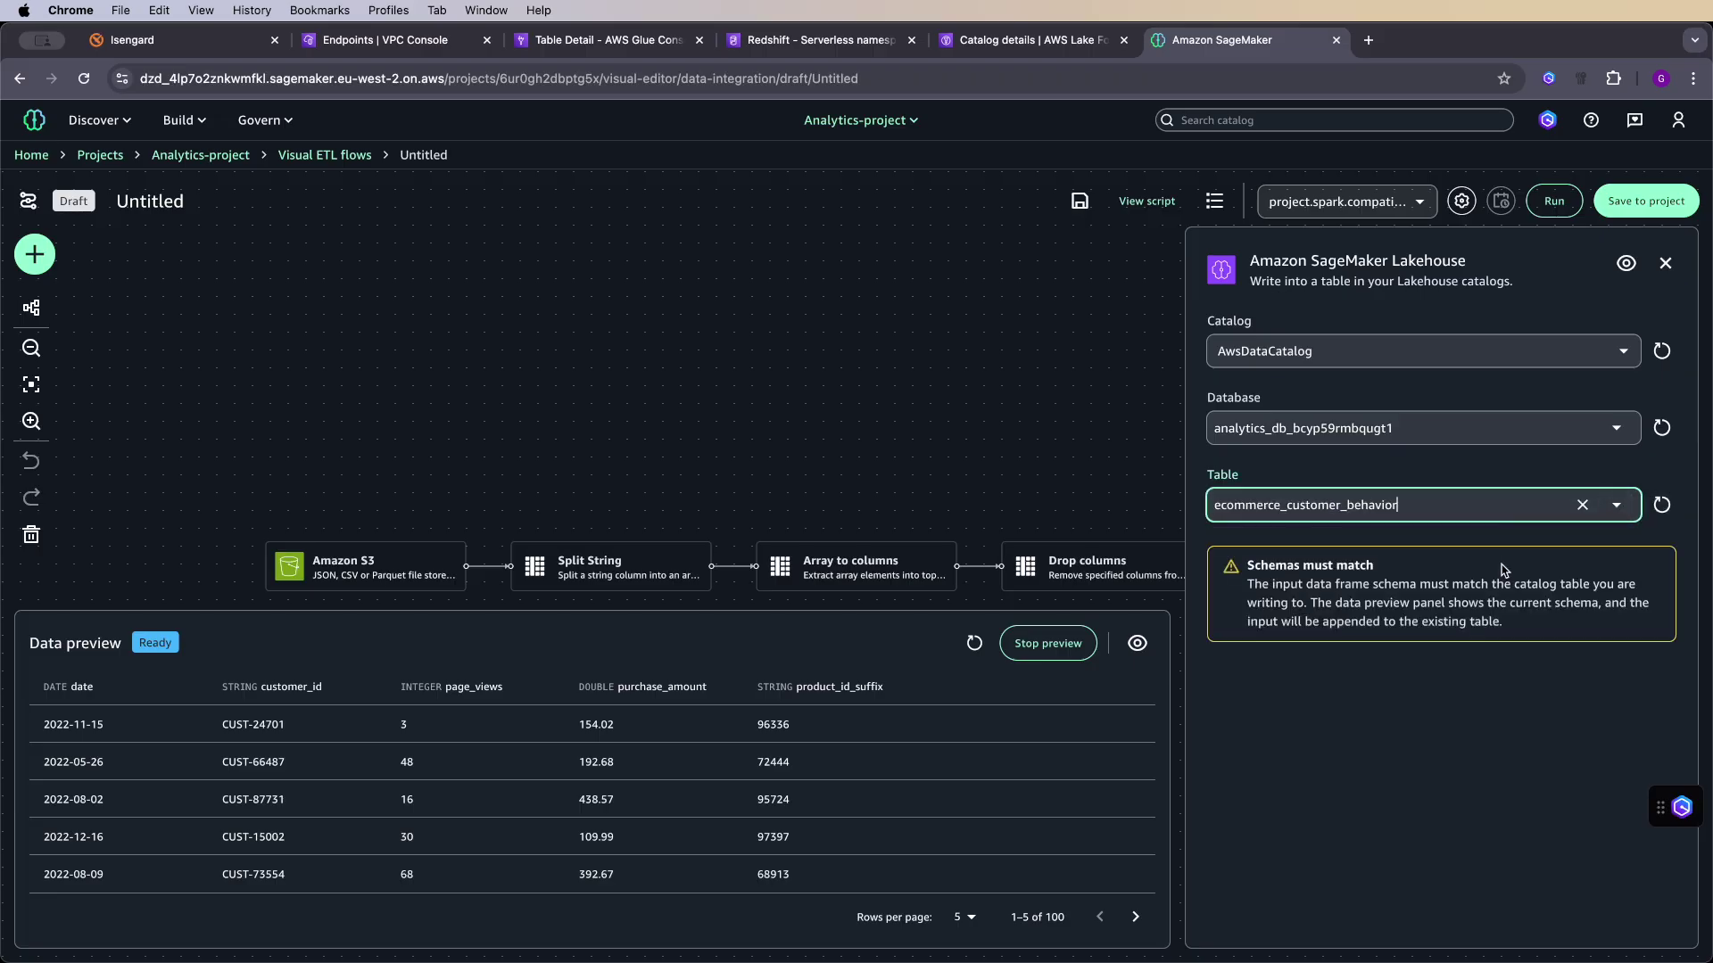
{"action": "left_click", "coordinate": [1594, 299]}
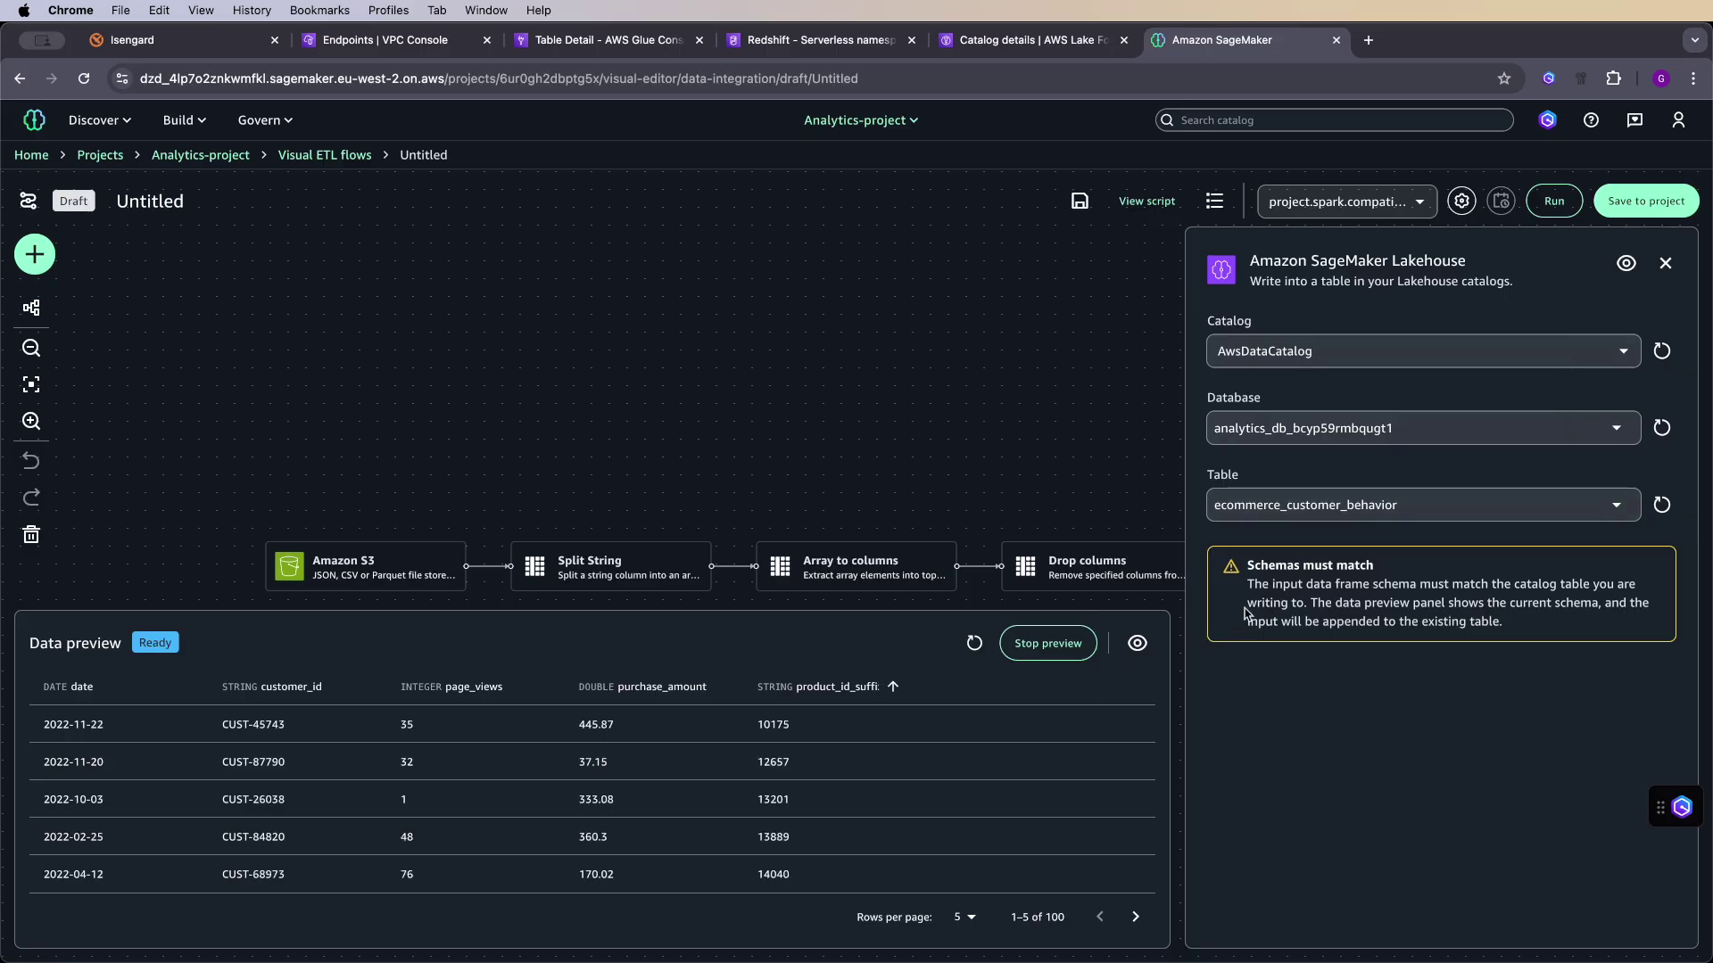
- Save the flow to the project under the name ecommerce_transform
{"action": "left_click", "coordinate": [1619, 202]}
{"action": "triple_click", "coordinate": [646, 371]}
{"action": "type", "text": "ecommerce_transform"}
{"action": "left_click", "coordinate": [719, 525]}
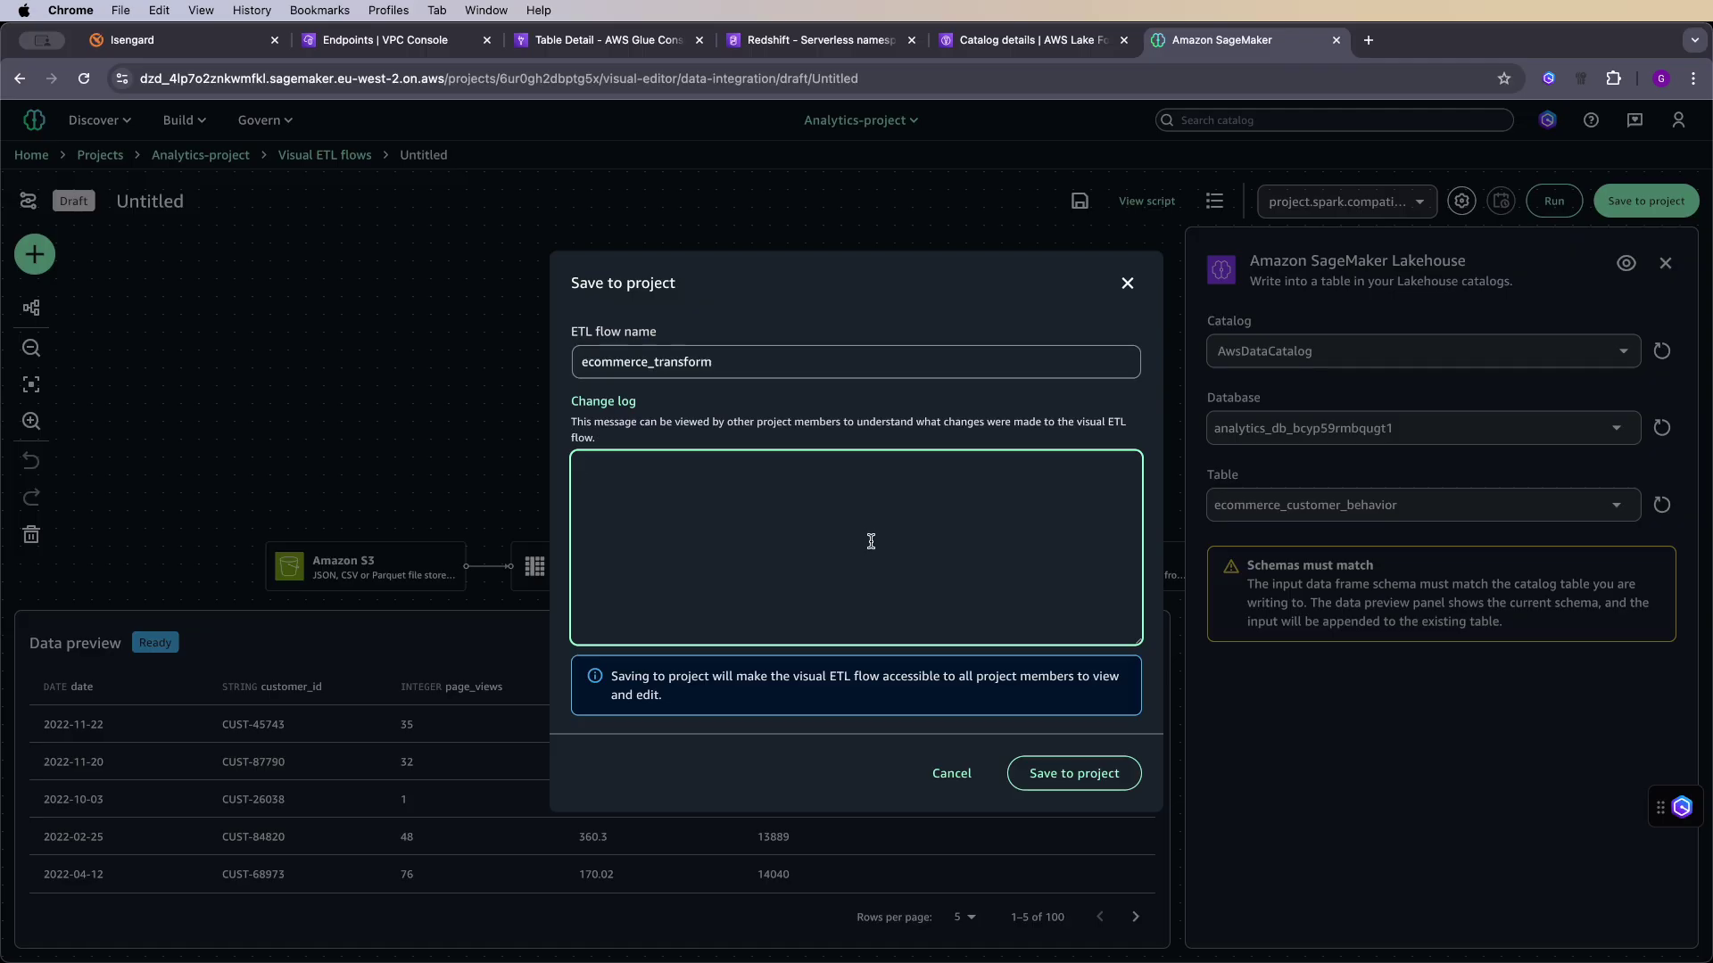
{"action": "left_click", "coordinate": [1080, 776]}
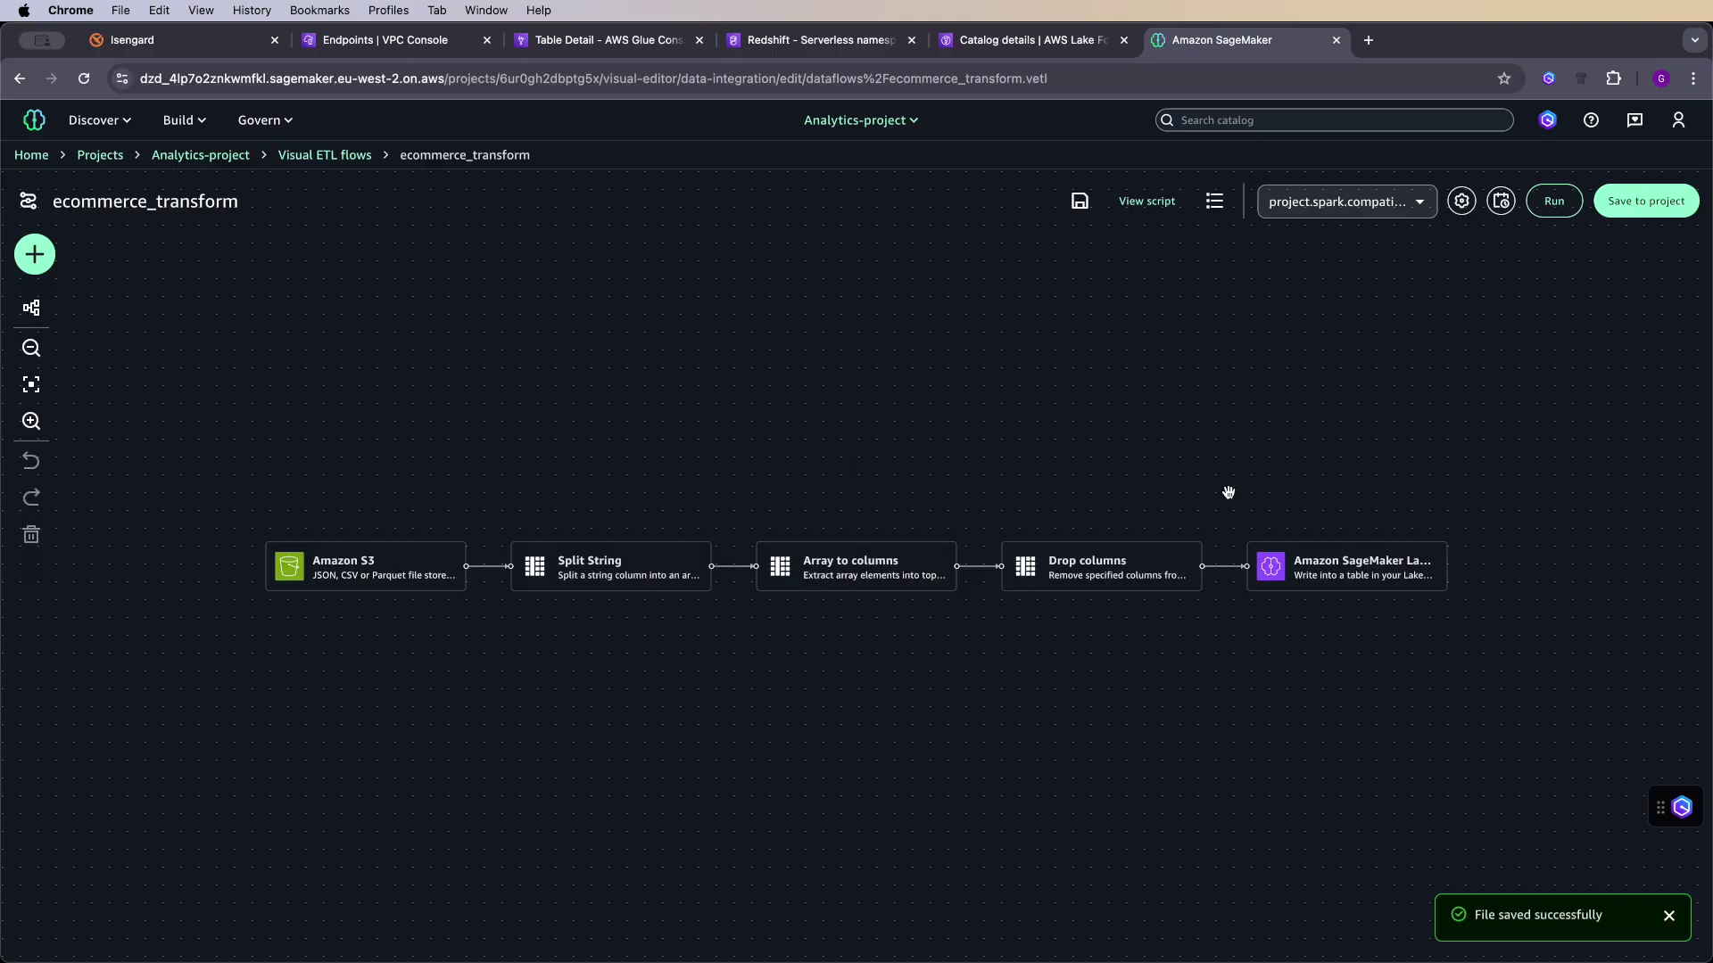
{"action": "mouse_move", "coordinate": [1310, 541]}
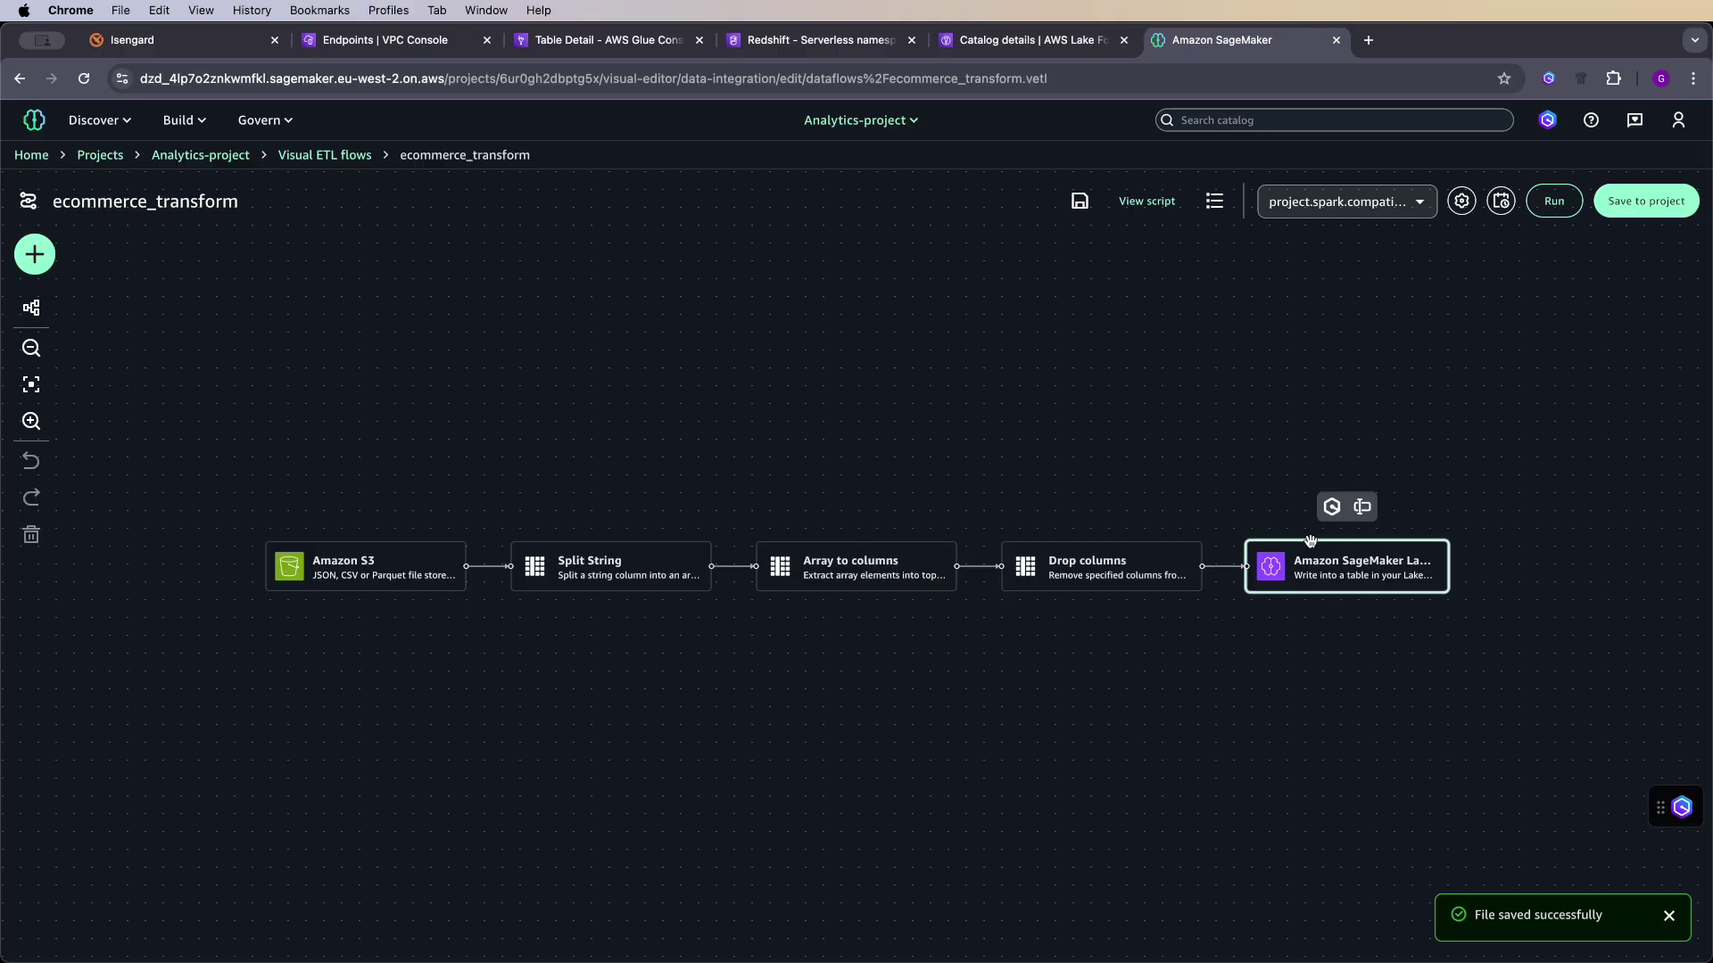
- Run the ecommerce_transform flow and wait until the run shows Completed
{"action": "left_click", "coordinate": [1552, 203]}
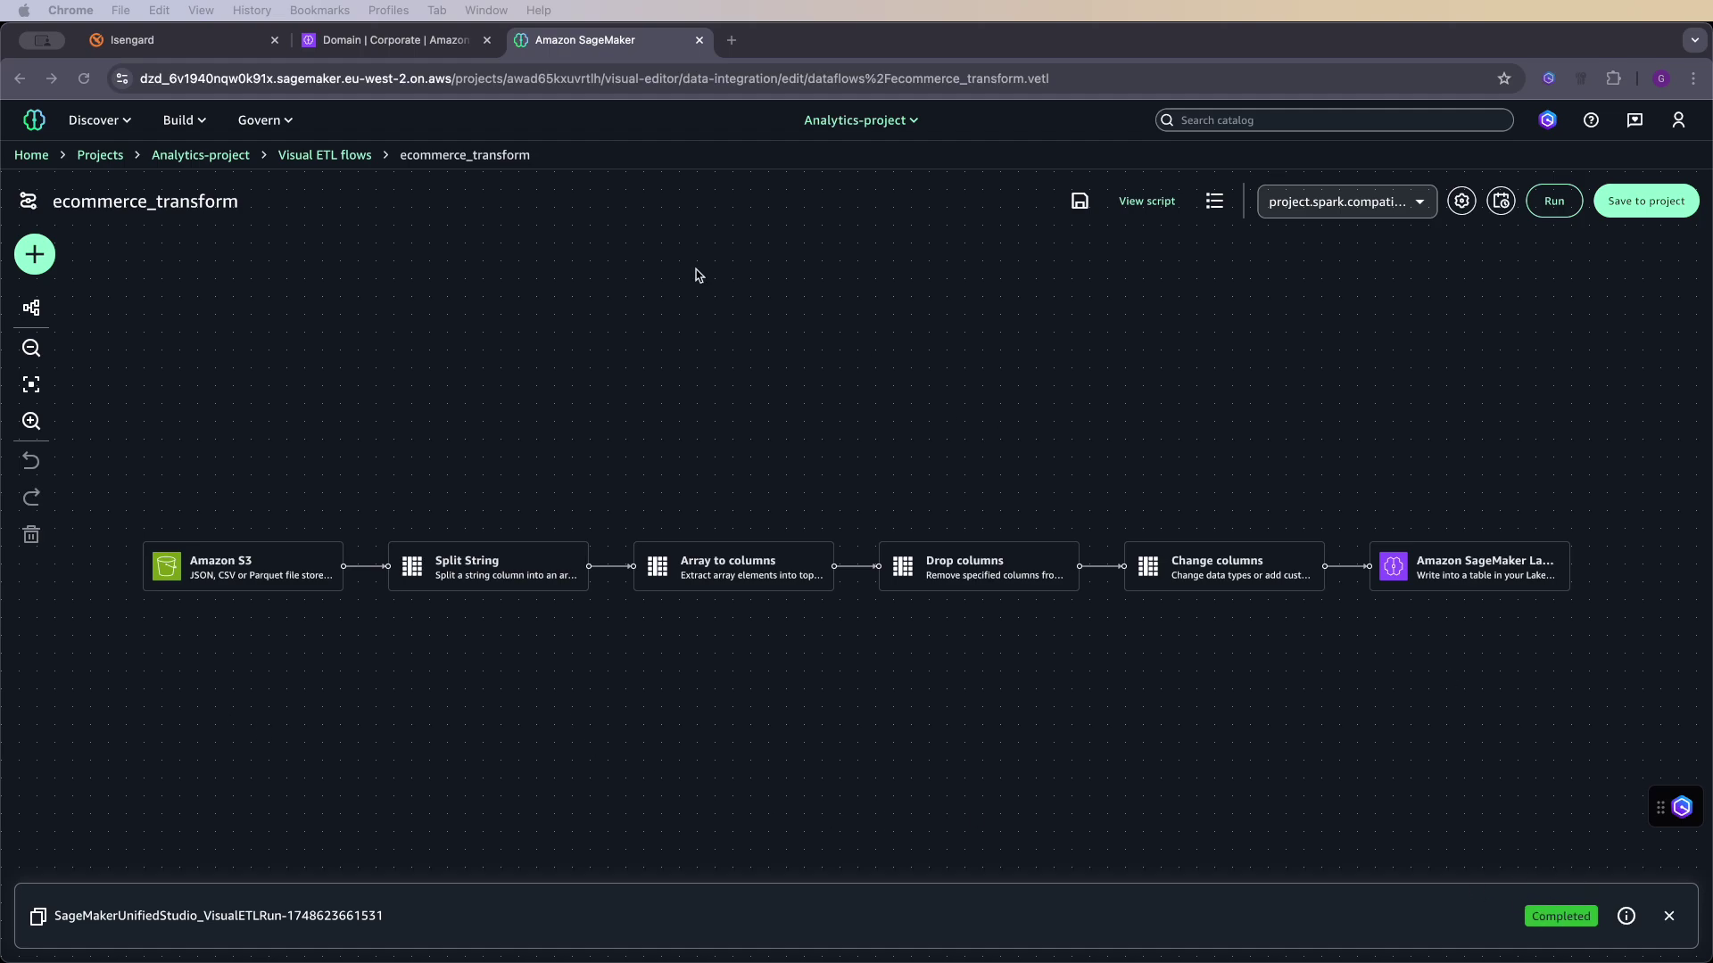
- Query ecommerce_customer_behavior with Athena from the Query Editor to preview its first 10 rows
{"action": "left_click", "coordinate": [186, 120]}
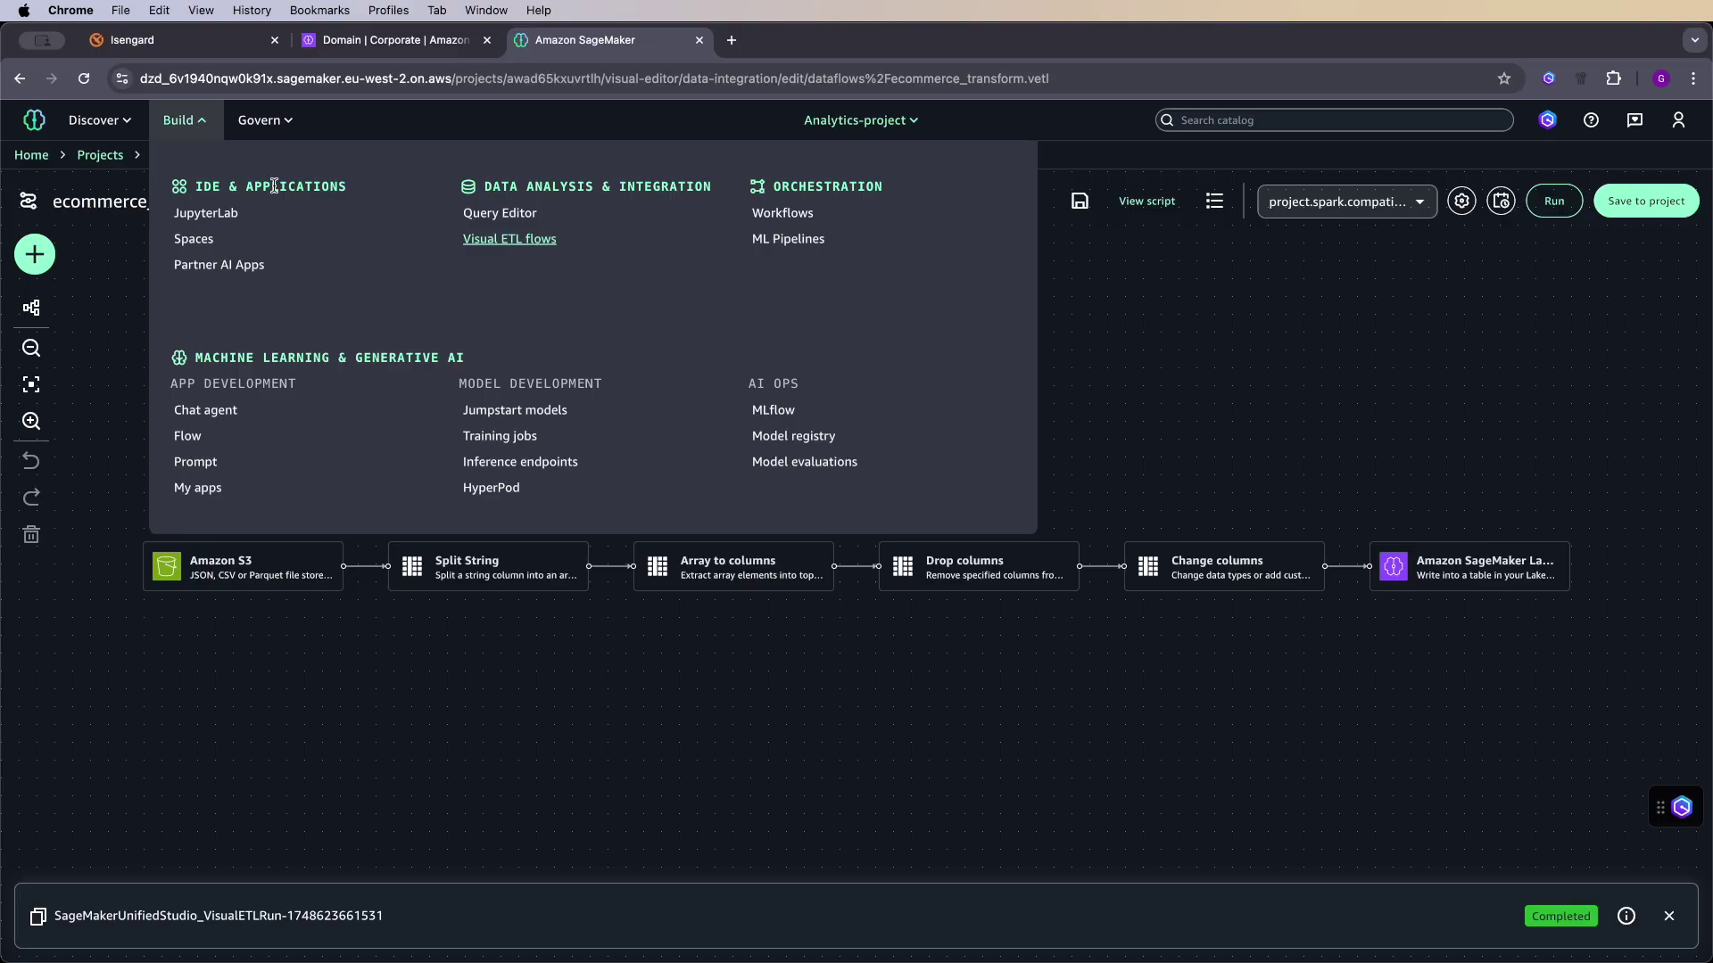
{"action": "left_click", "coordinate": [517, 216]}
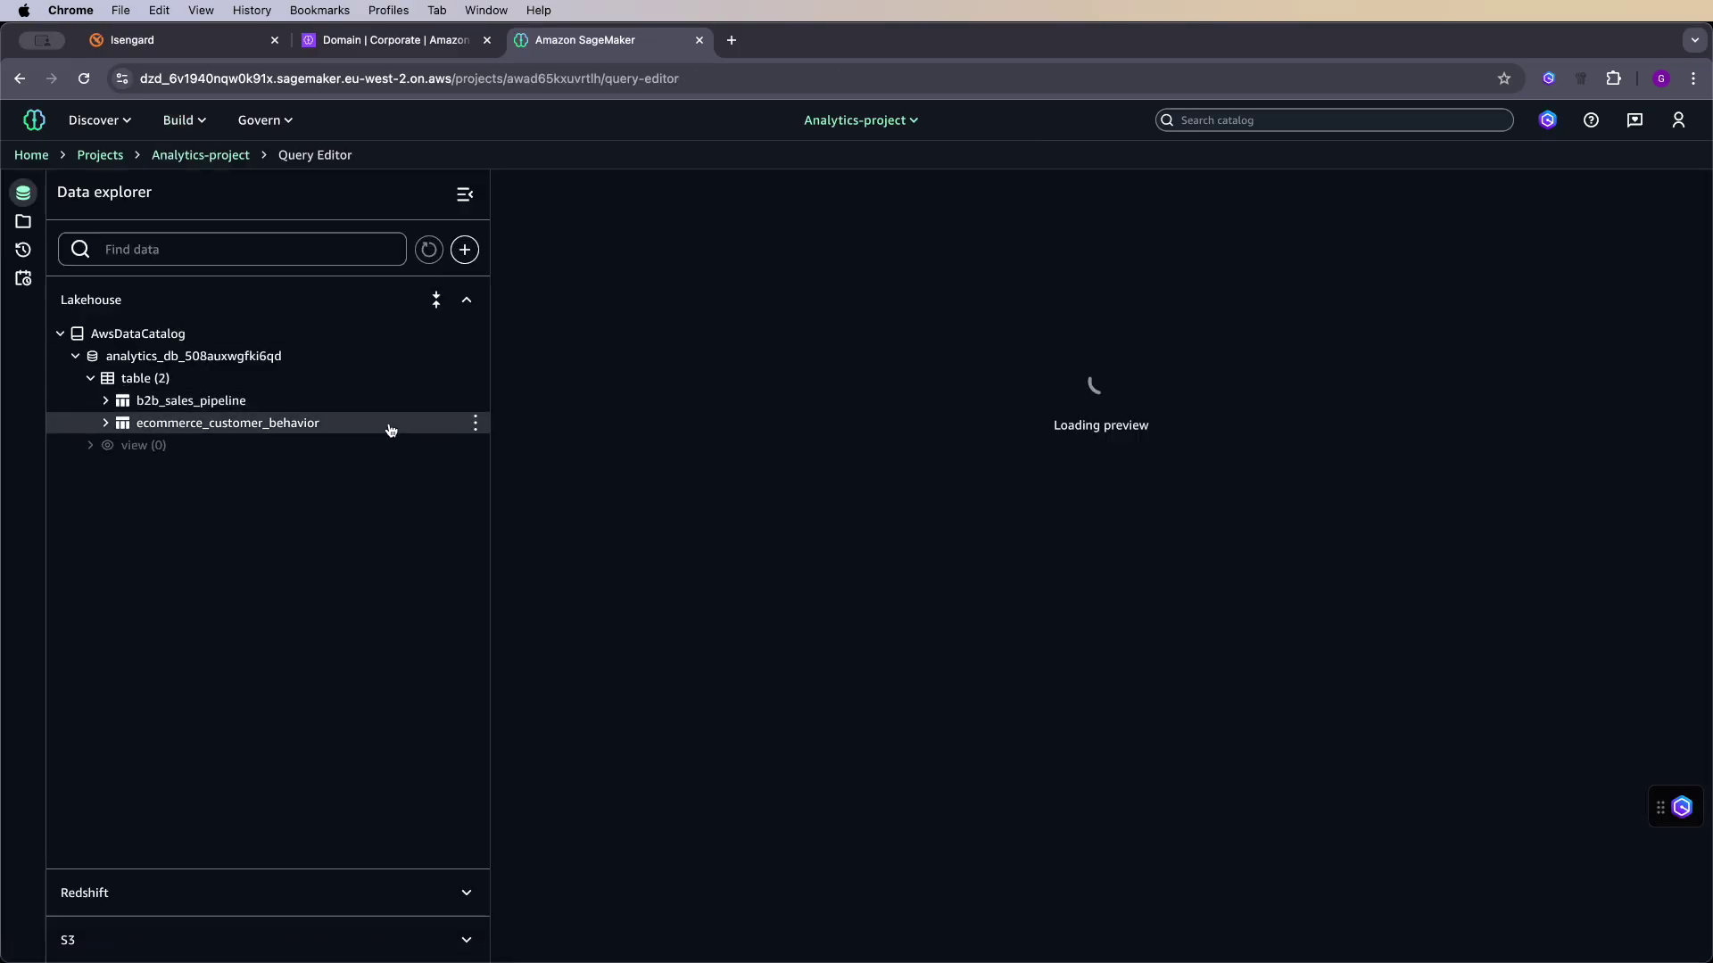
{"action": "left_click", "coordinate": [474, 422]}
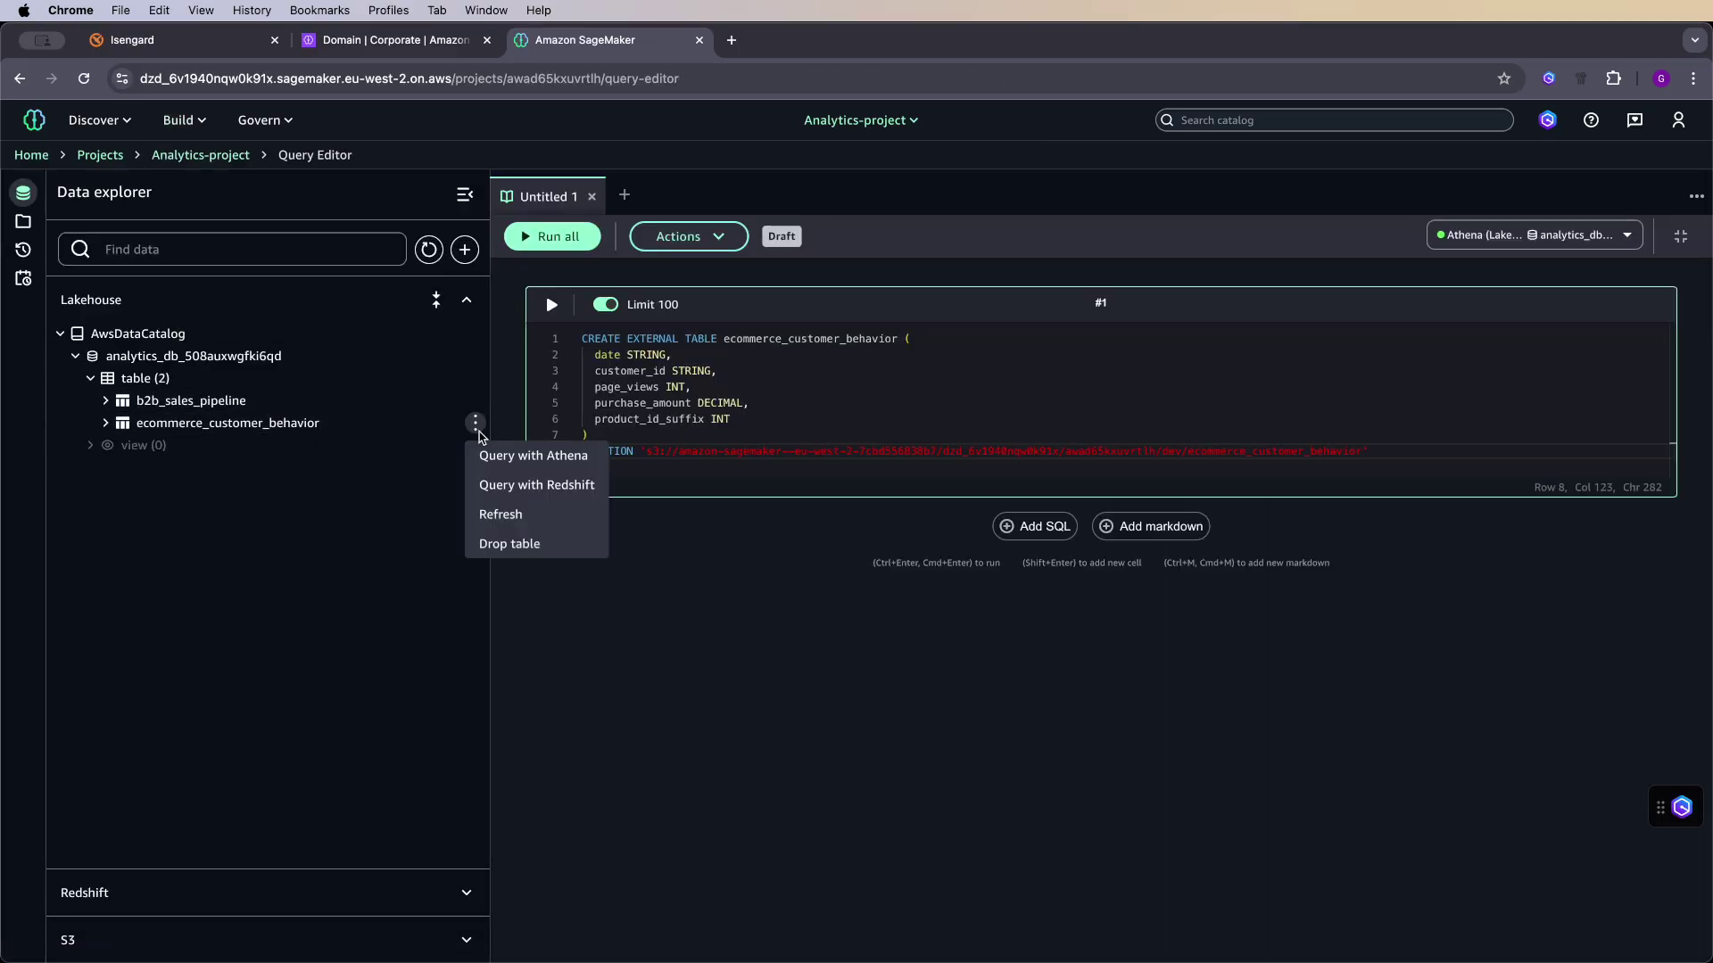
{"action": "left_click", "coordinate": [561, 464]}
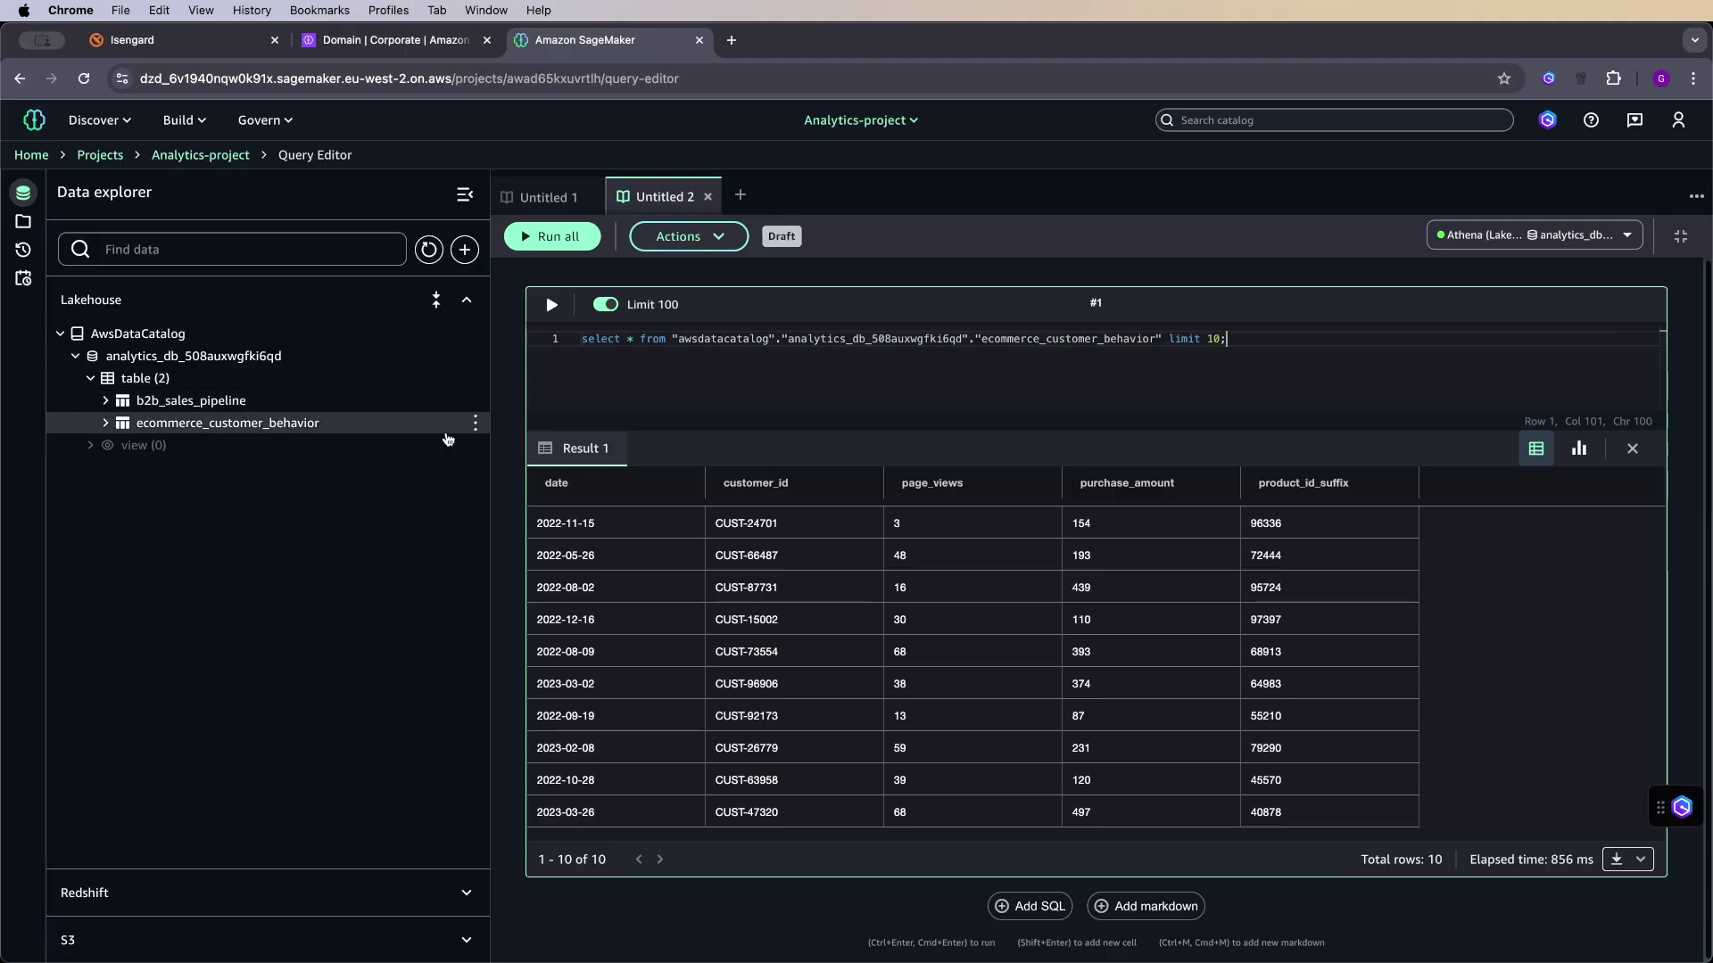
{"action": "left_click", "coordinate": [475, 422]}
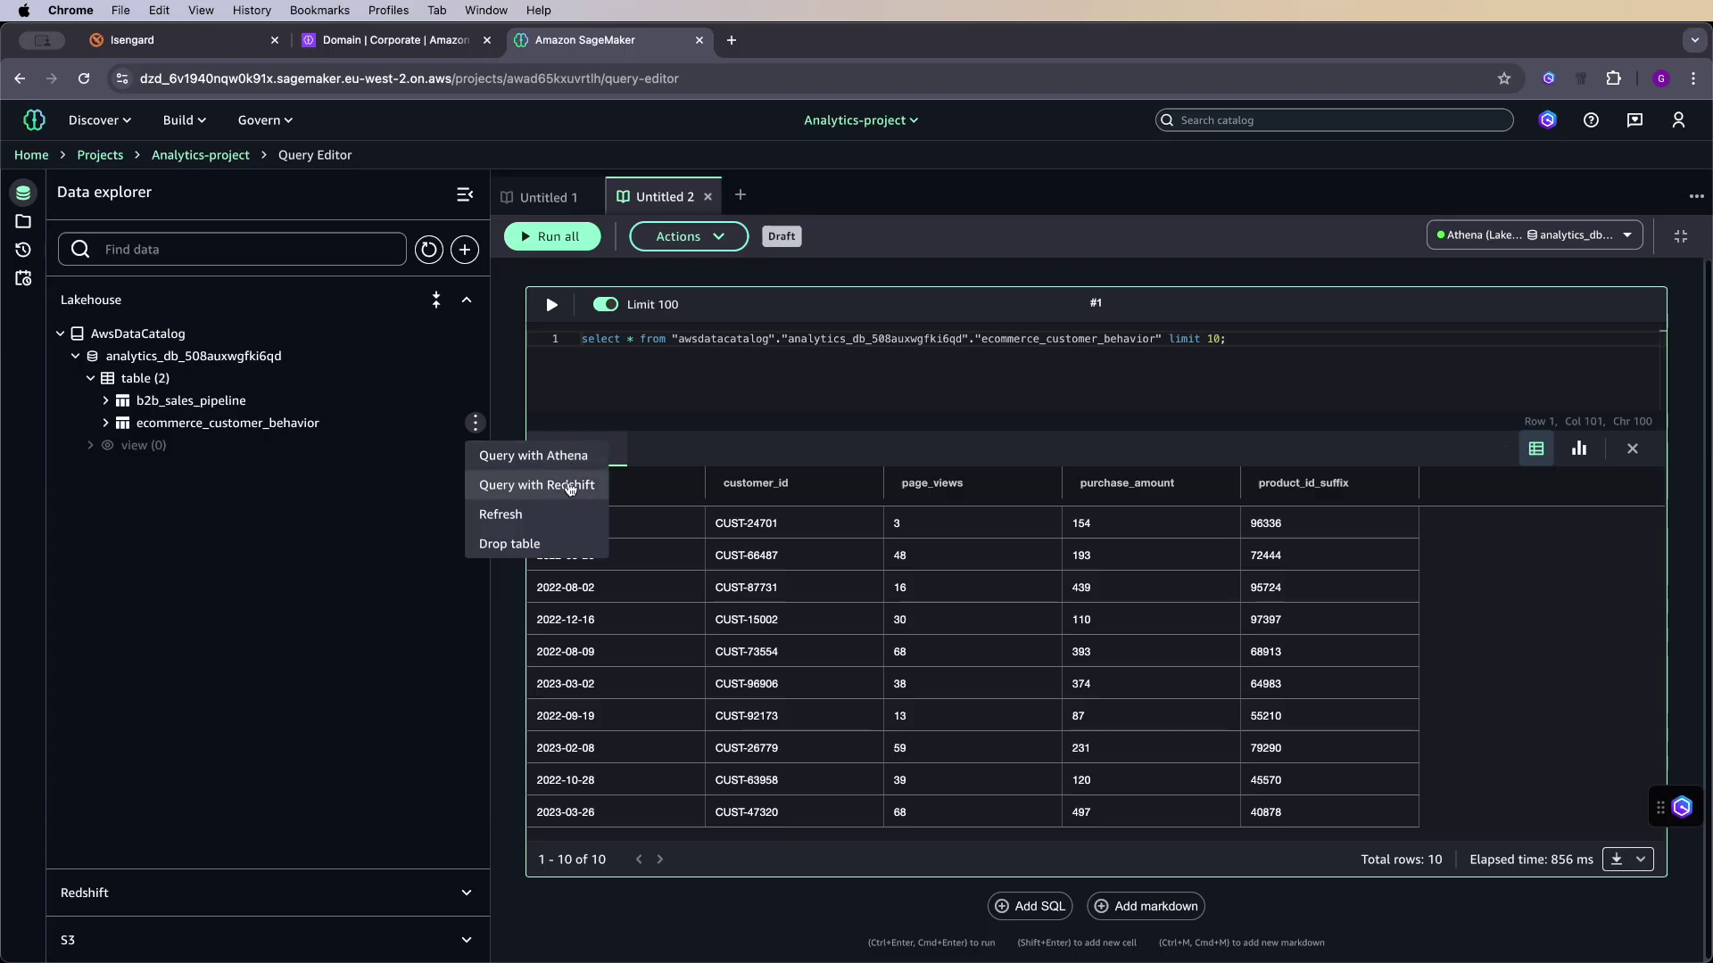
{"action": "left_click", "coordinate": [659, 388]}
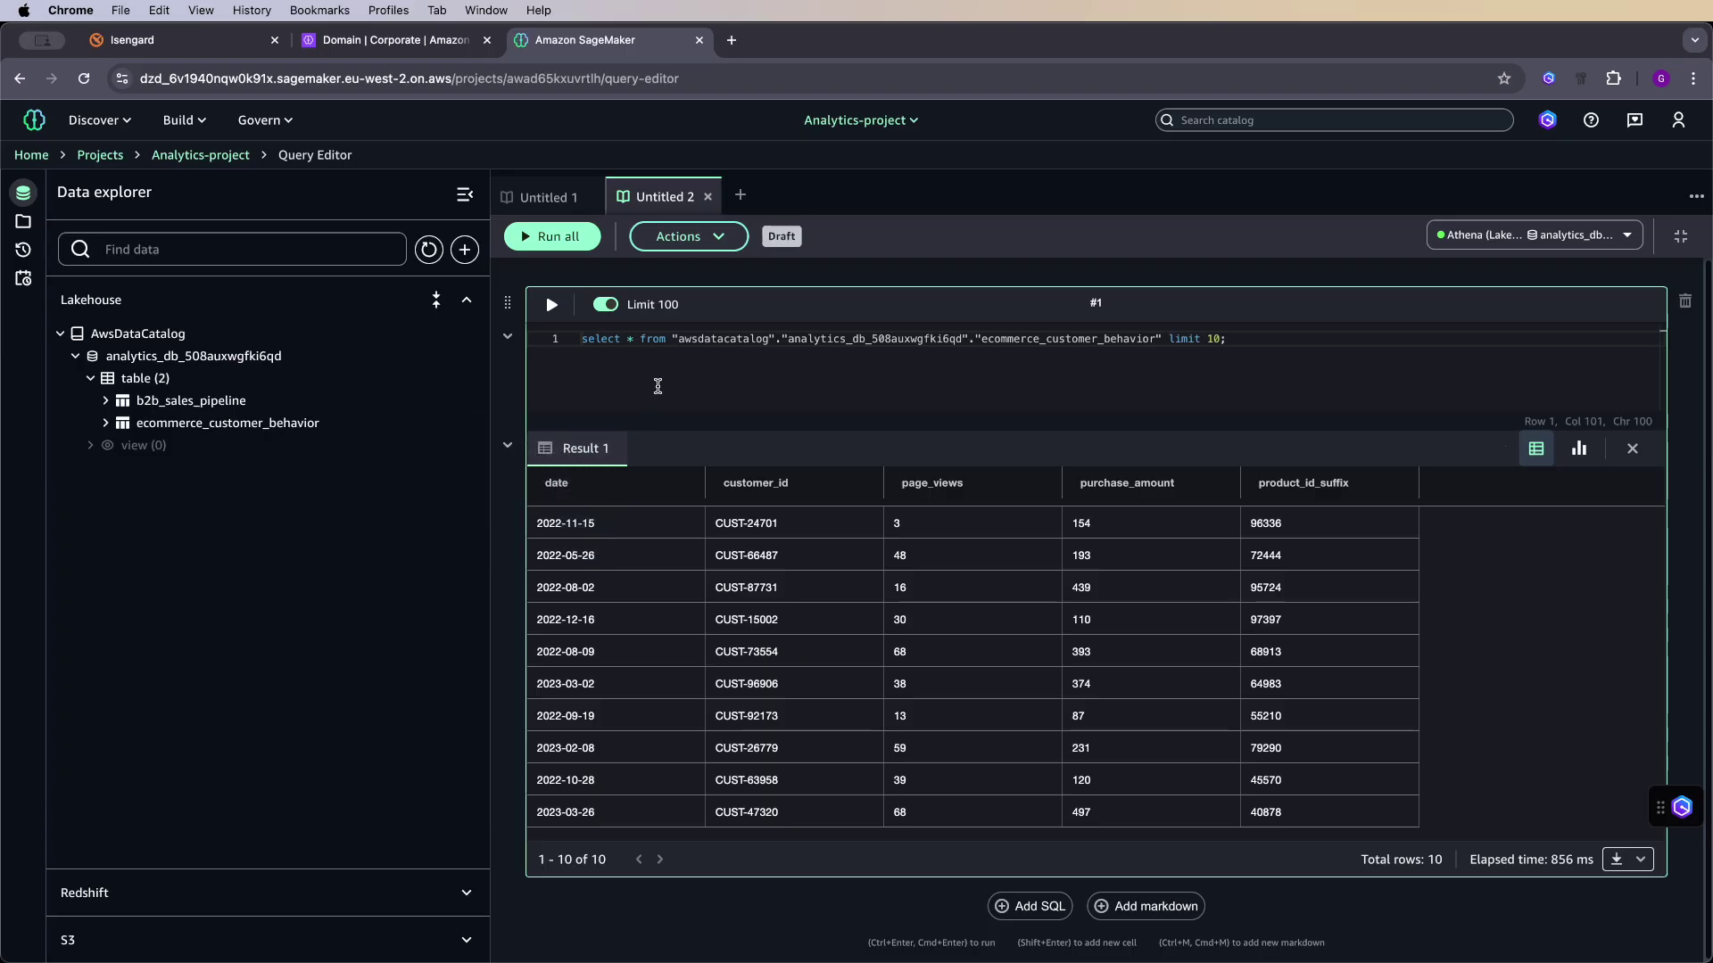
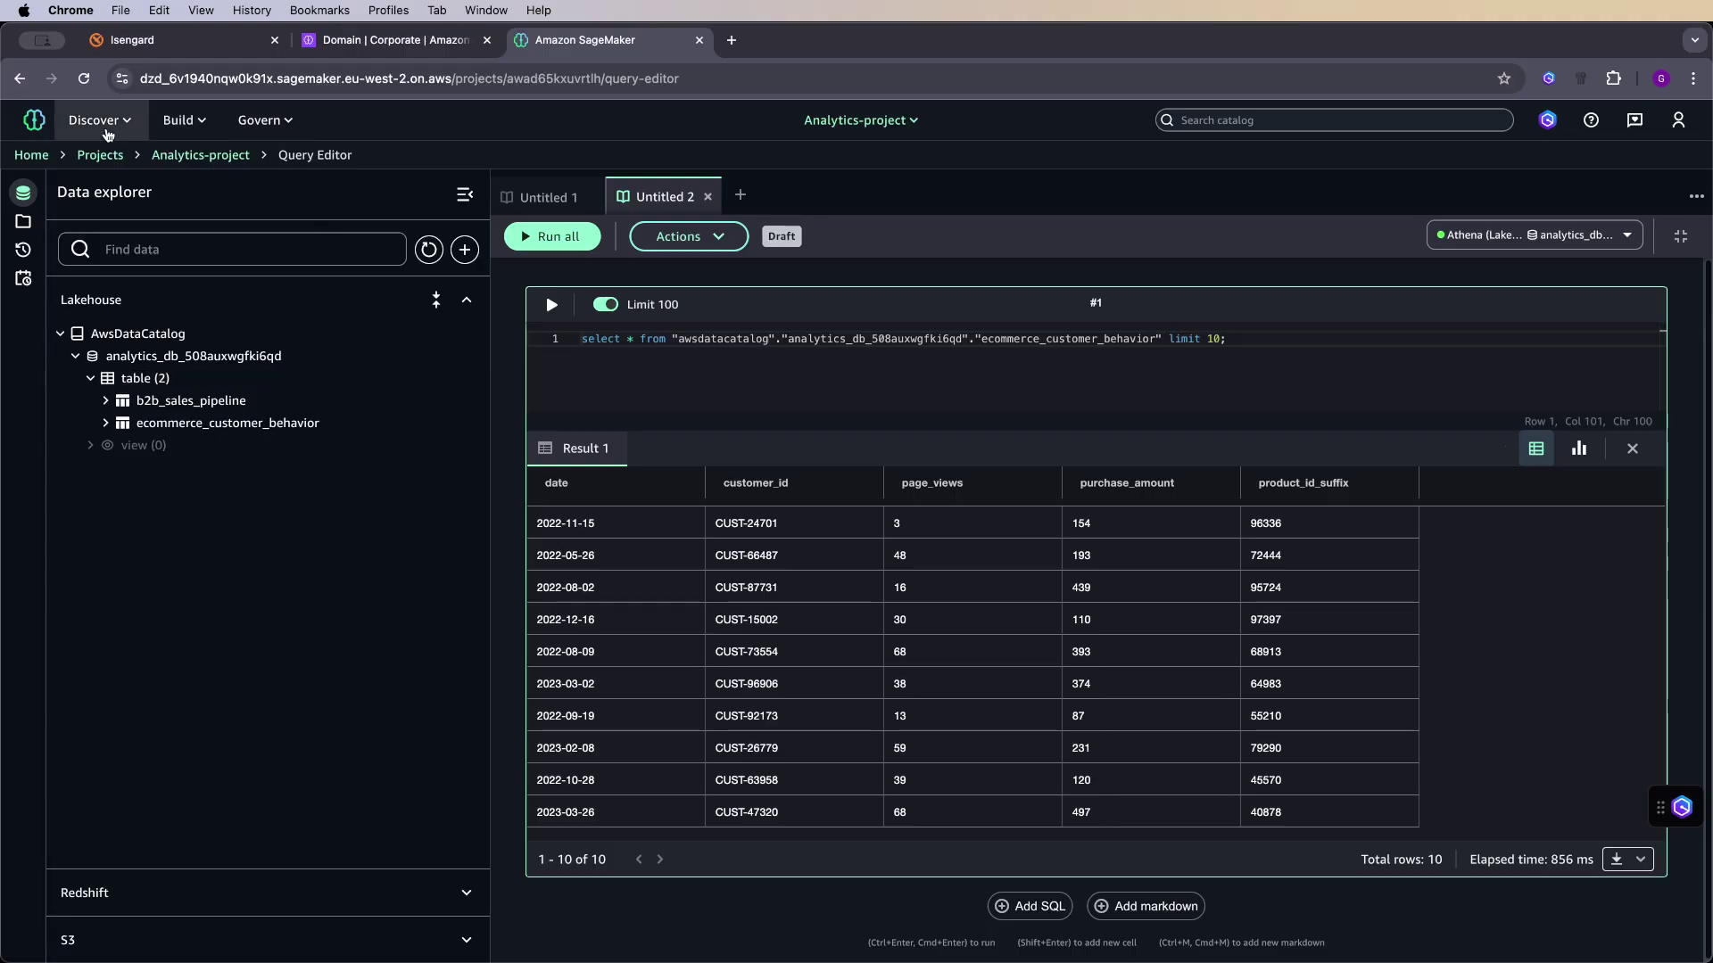
- Go from the Catalog to Analytics-project's empty Assets inventory and show the CREATE options
{"action": "left_click", "coordinate": [125, 125]}
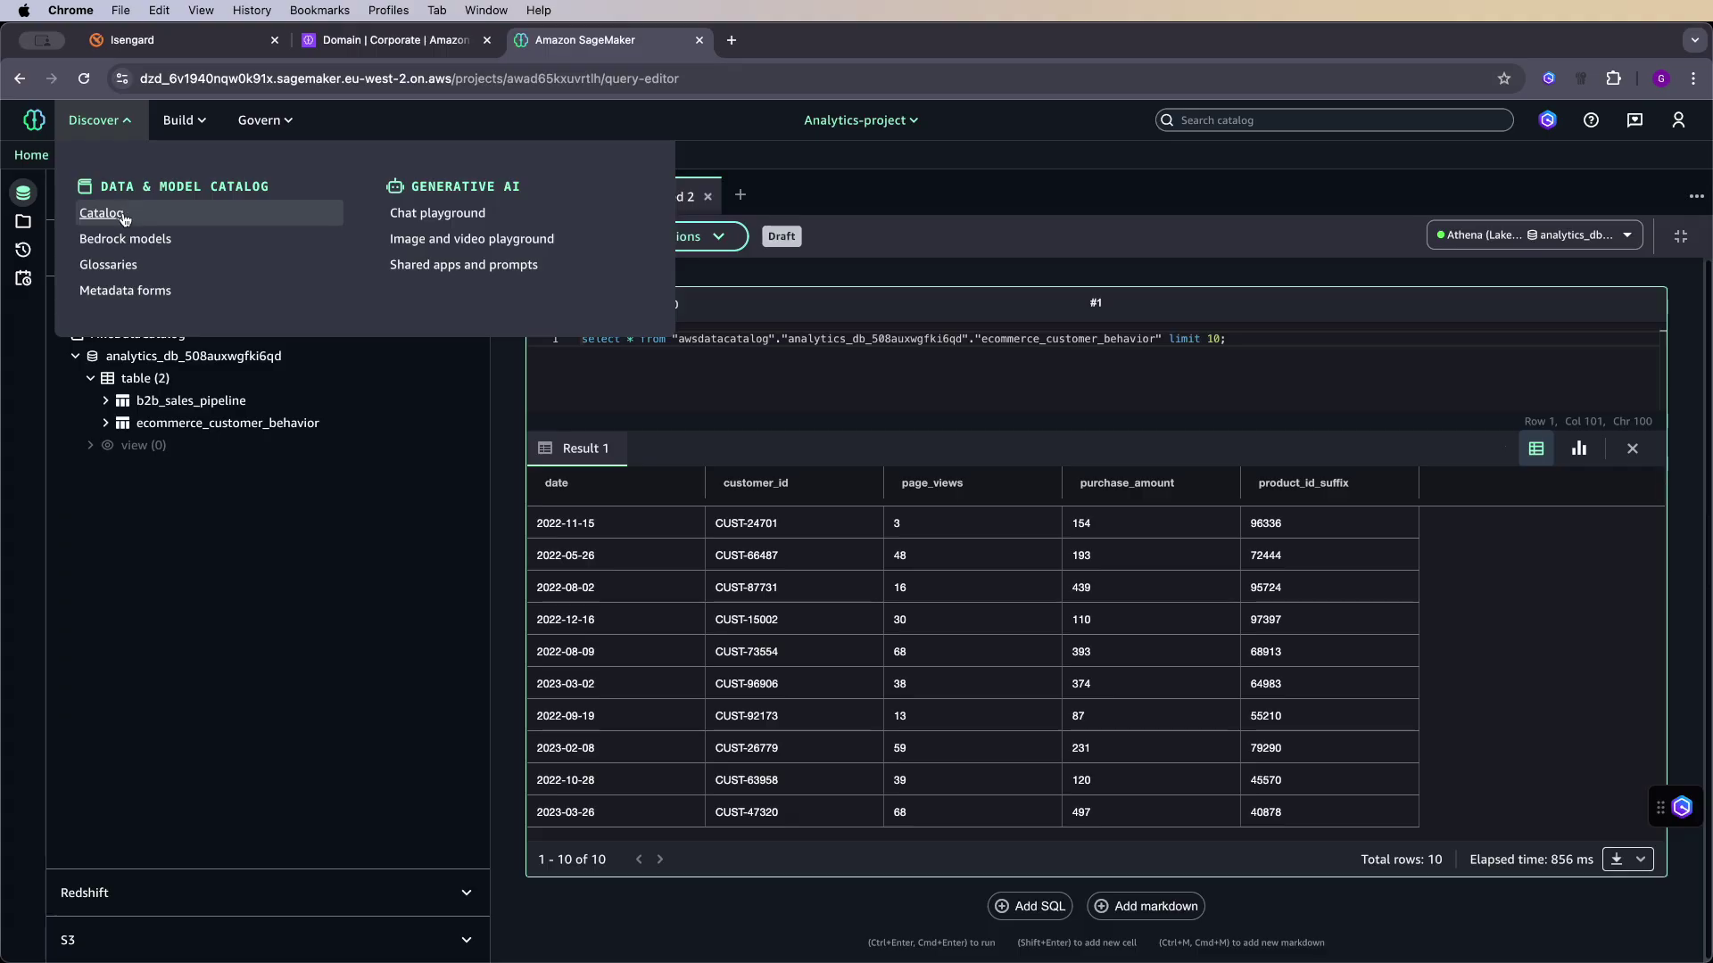
{"action": "left_click", "coordinate": [125, 214]}
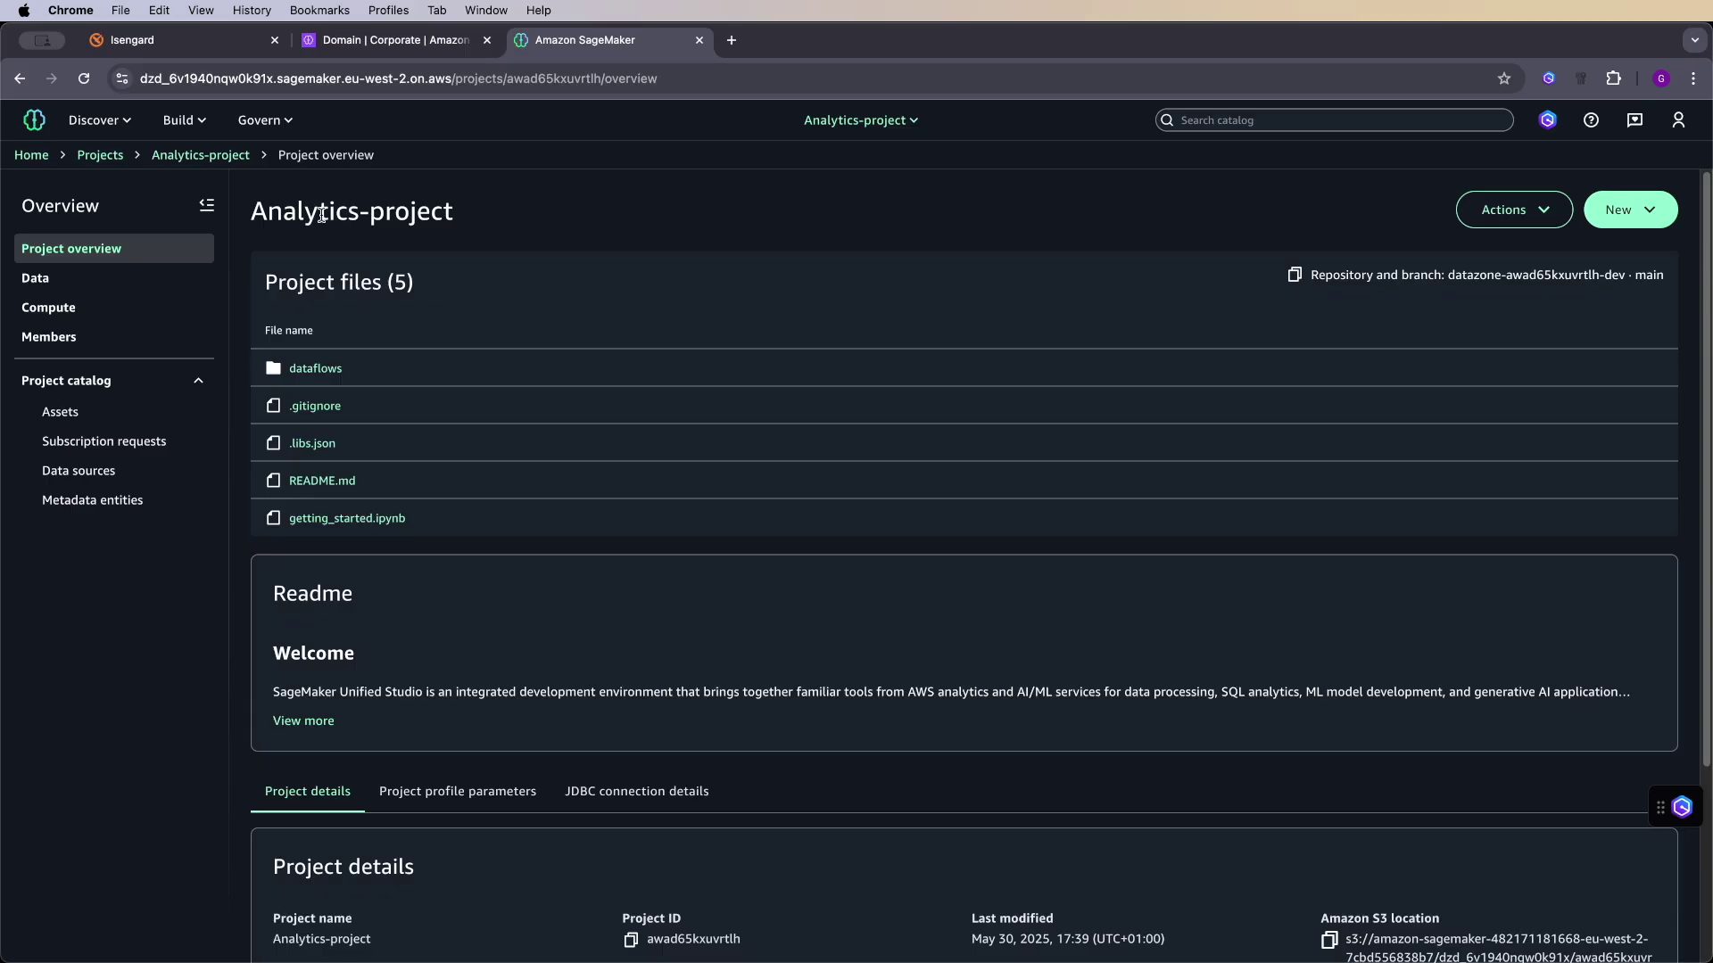
{"action": "left_click", "coordinate": [59, 411]}
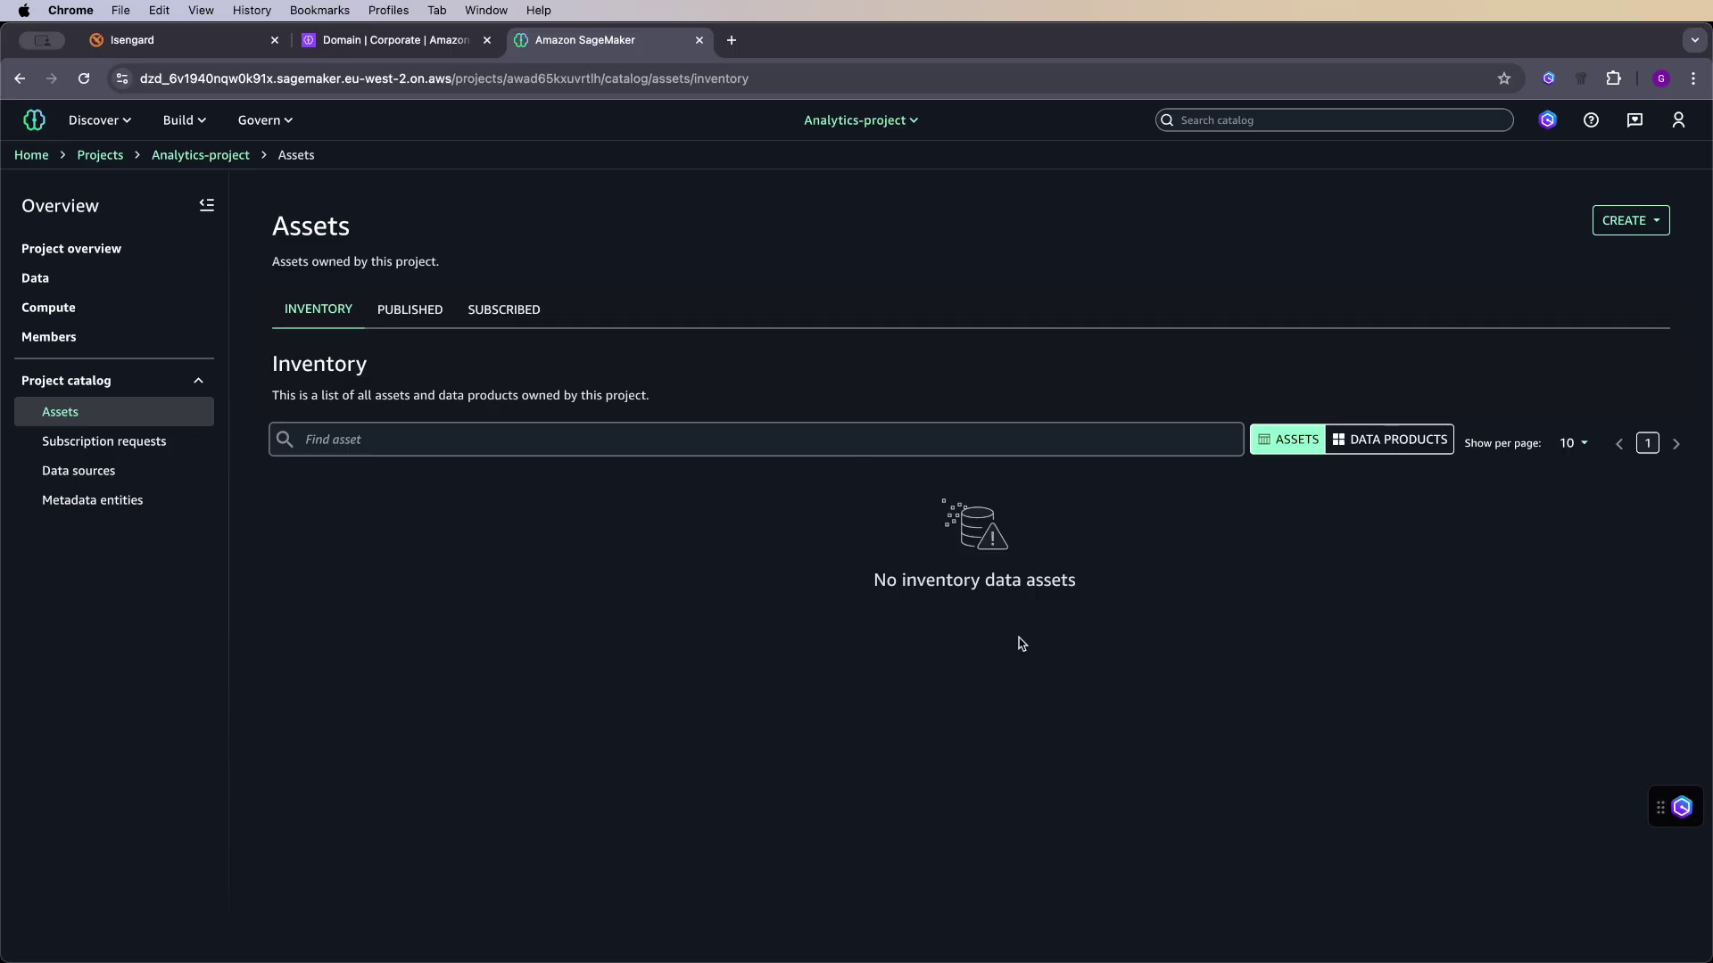
{"action": "left_click", "coordinate": [1628, 230]}
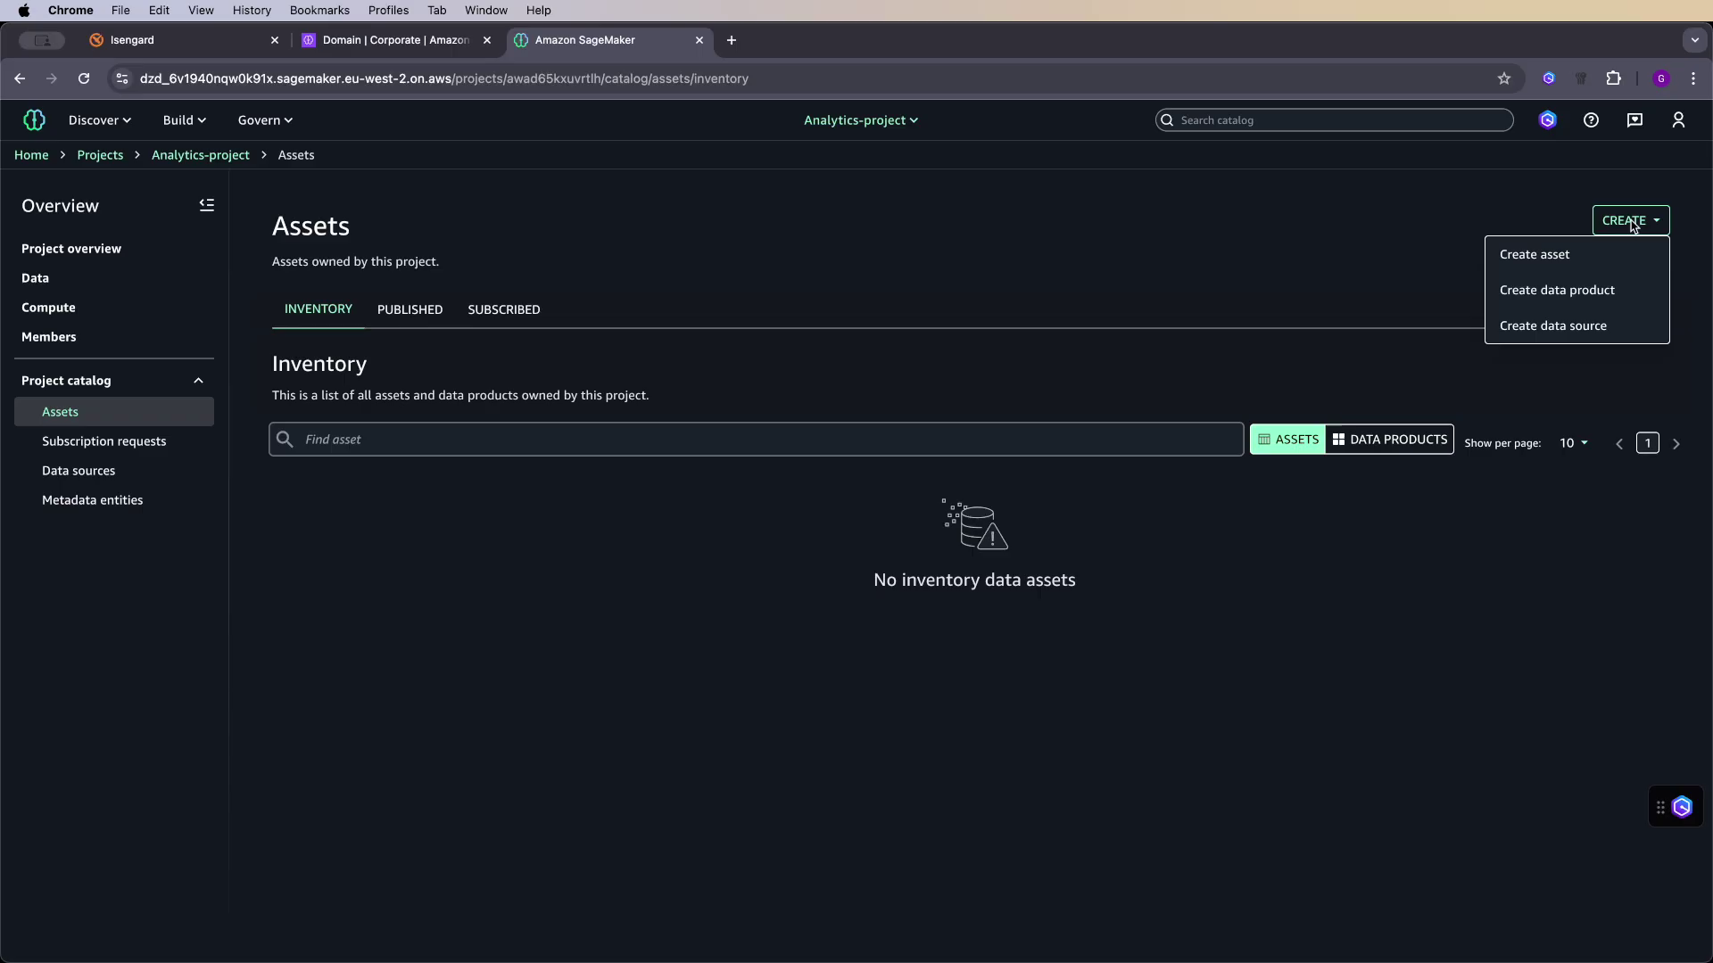
- Define data source analytics_data_source as AWS Glue (Lakehouse) on database analytics_db_508auxwgfki6qd
{"action": "left_click", "coordinate": [1603, 327]}
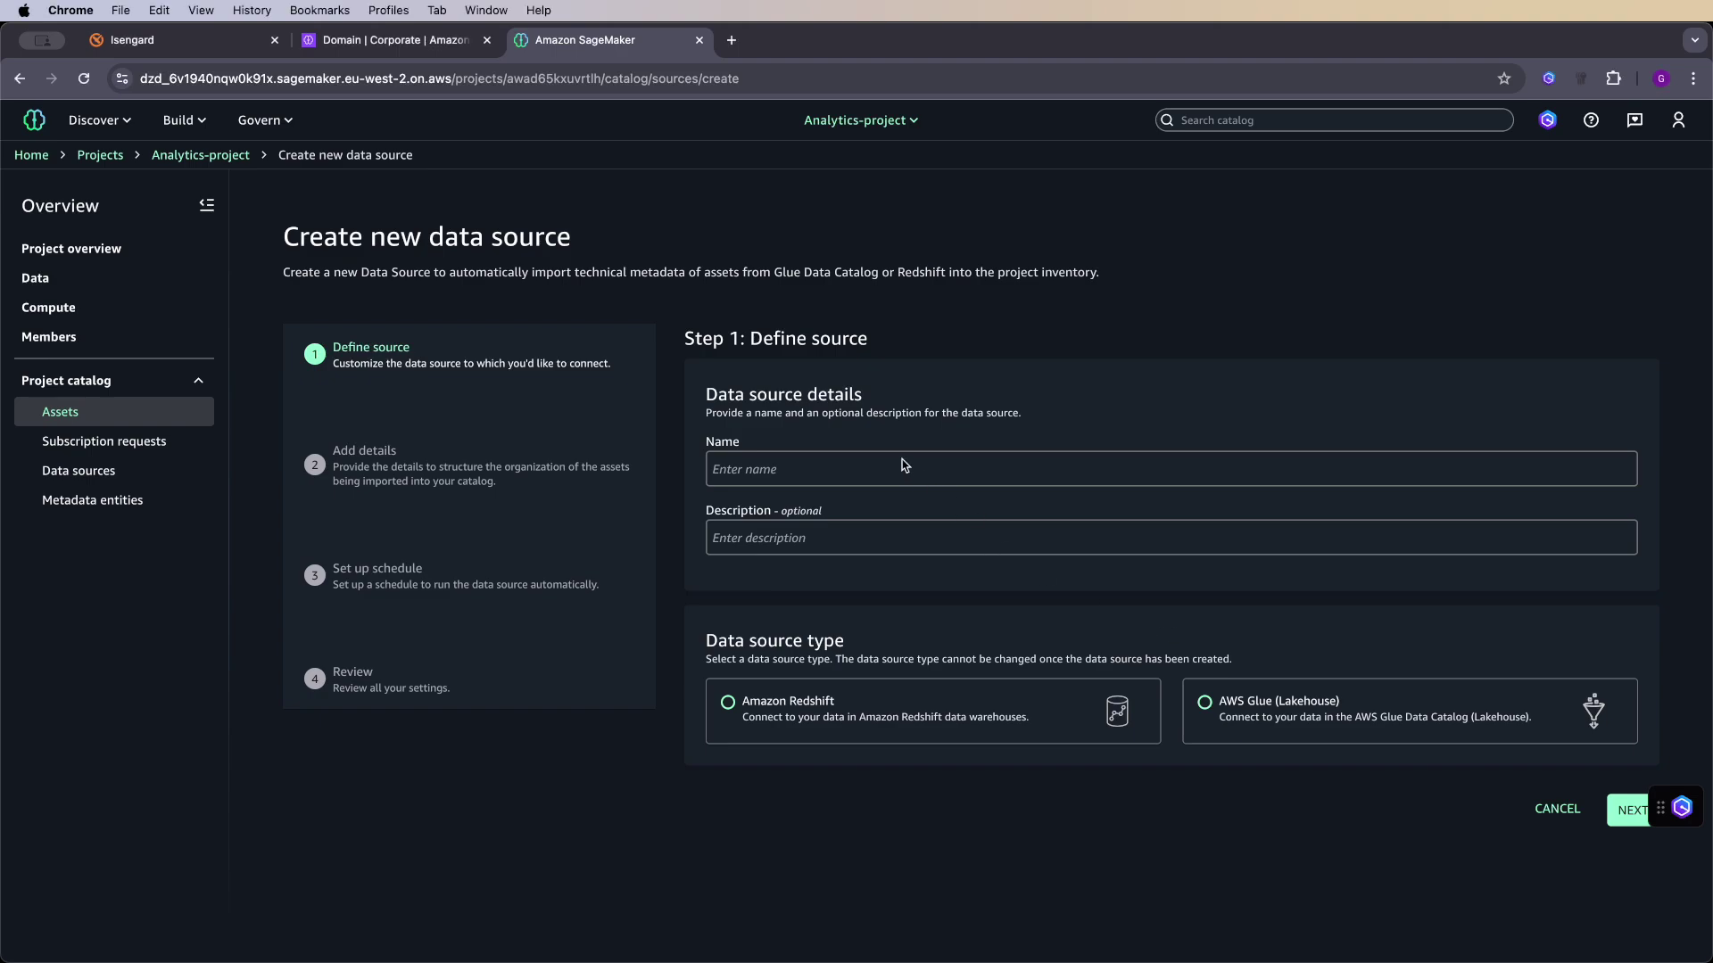
{"action": "type", "text": "analytics_data_source"}
{"action": "left_click", "coordinate": [1206, 704]}
{"action": "scroll", "coordinate": [1210, 707], "scroll_direction": "down", "scroll_amount": 5}
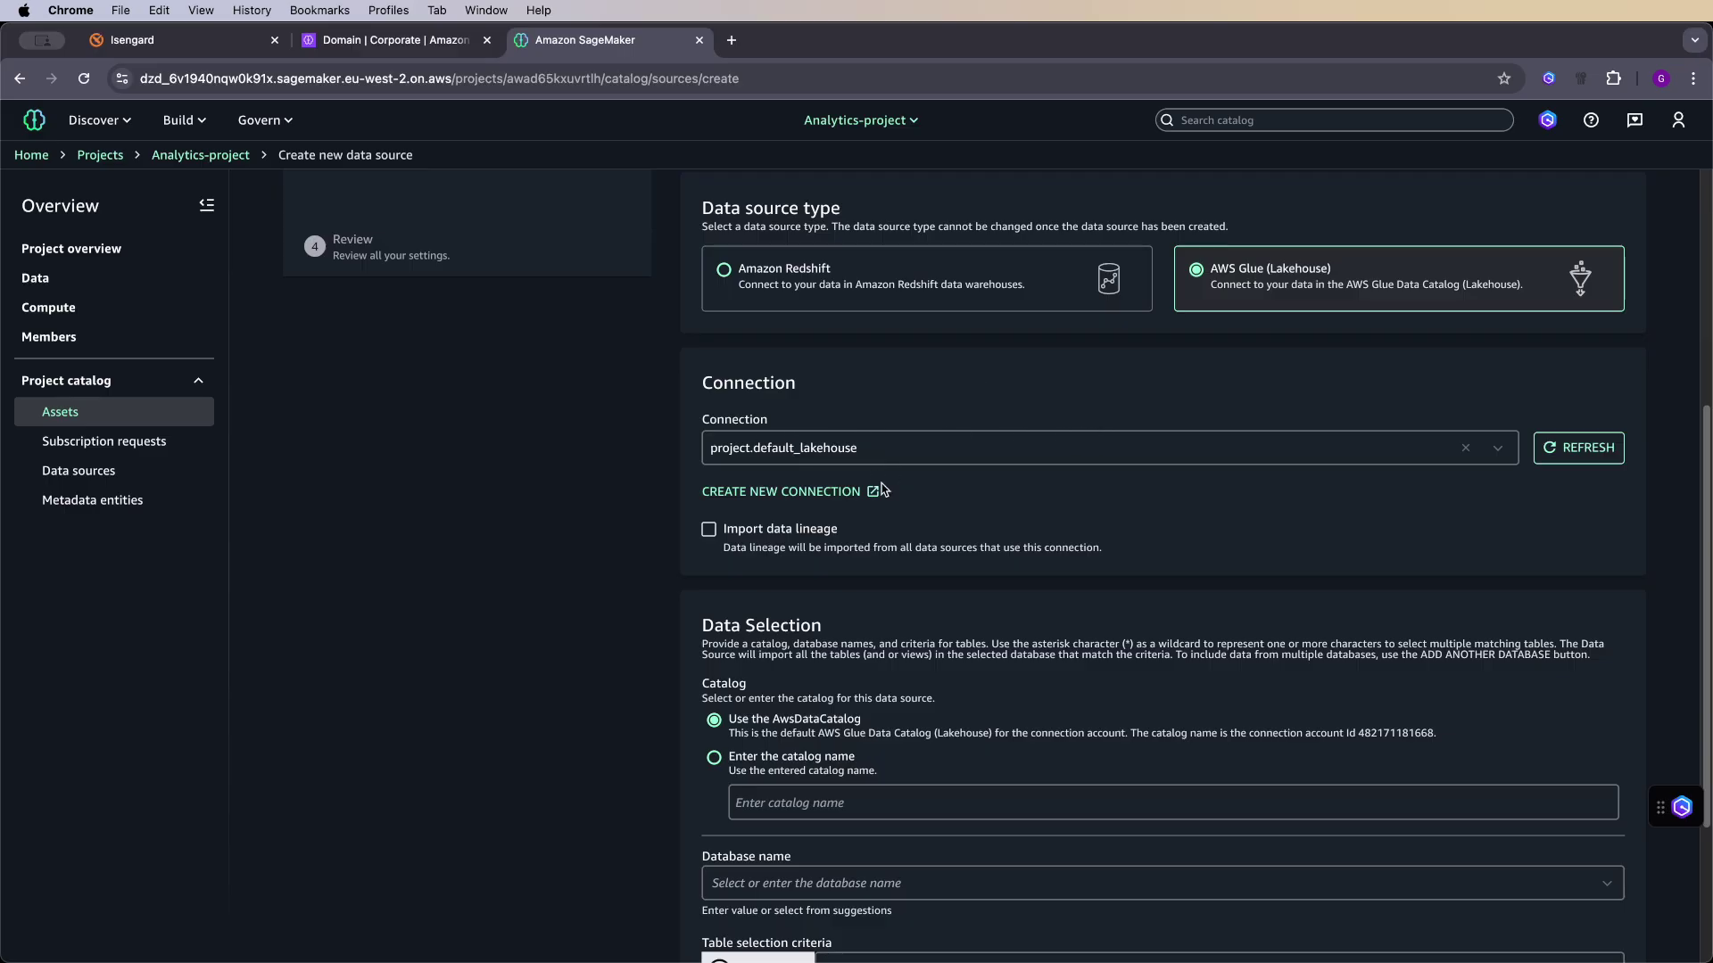
{"action": "scroll", "coordinate": [898, 486], "scroll_direction": "down", "scroll_amount": 3}
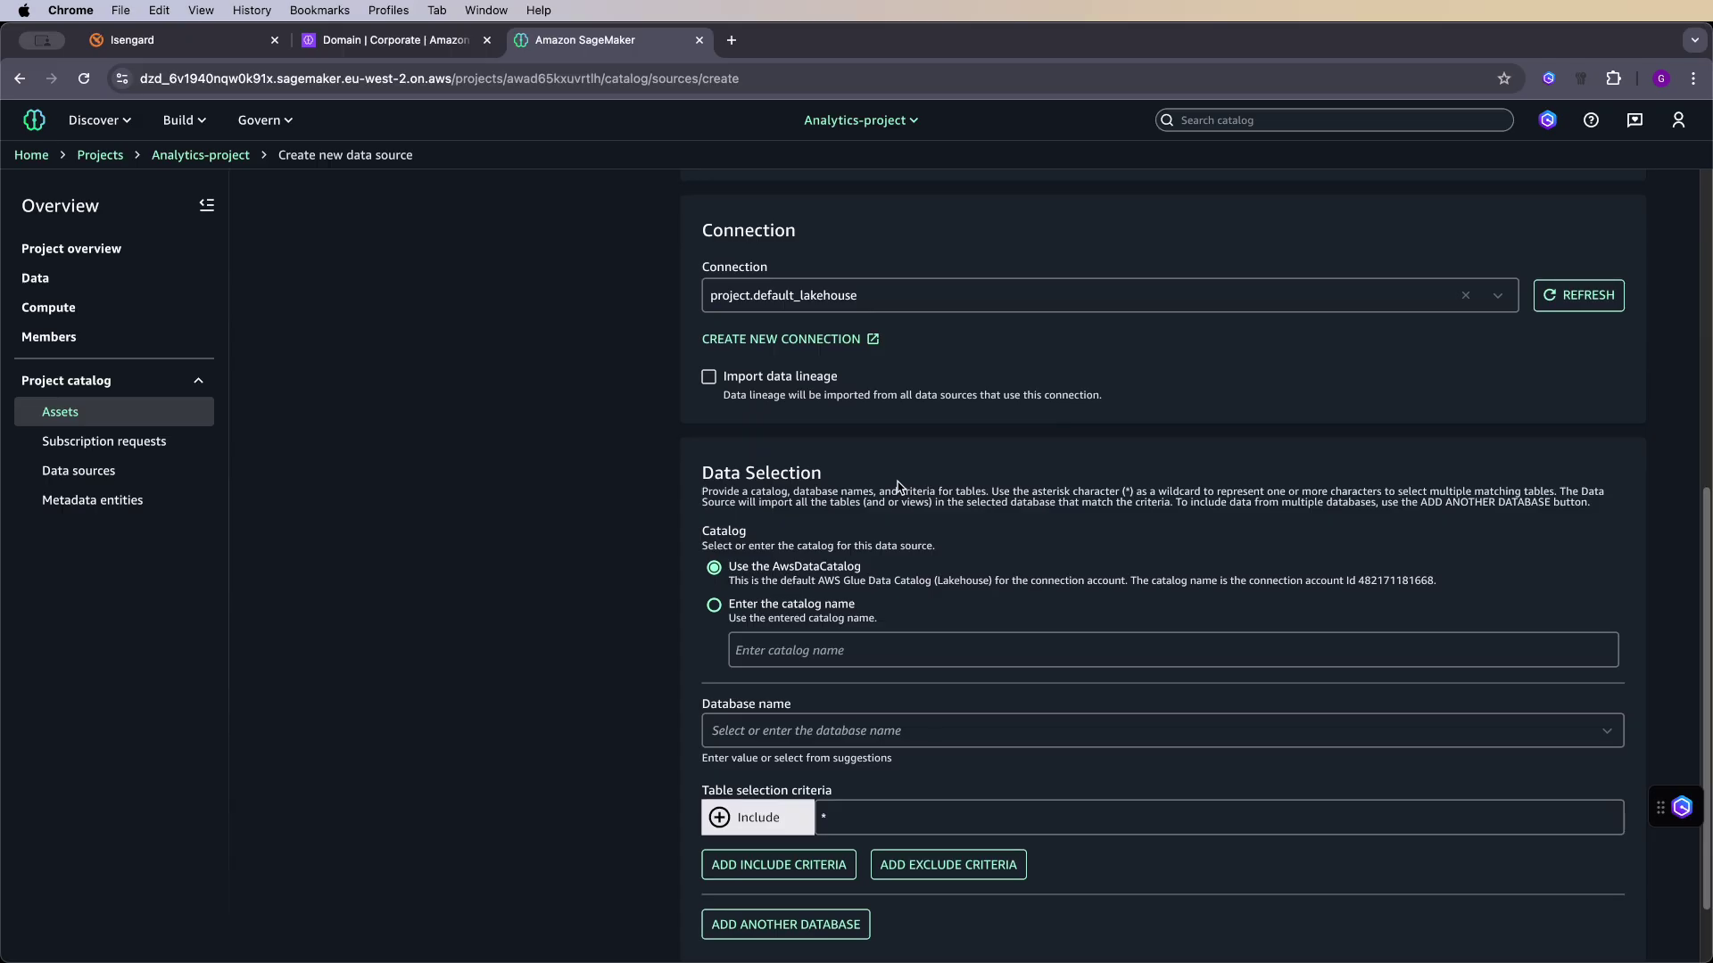
{"action": "scroll", "coordinate": [879, 536], "scroll_direction": "down", "scroll_amount": 2}
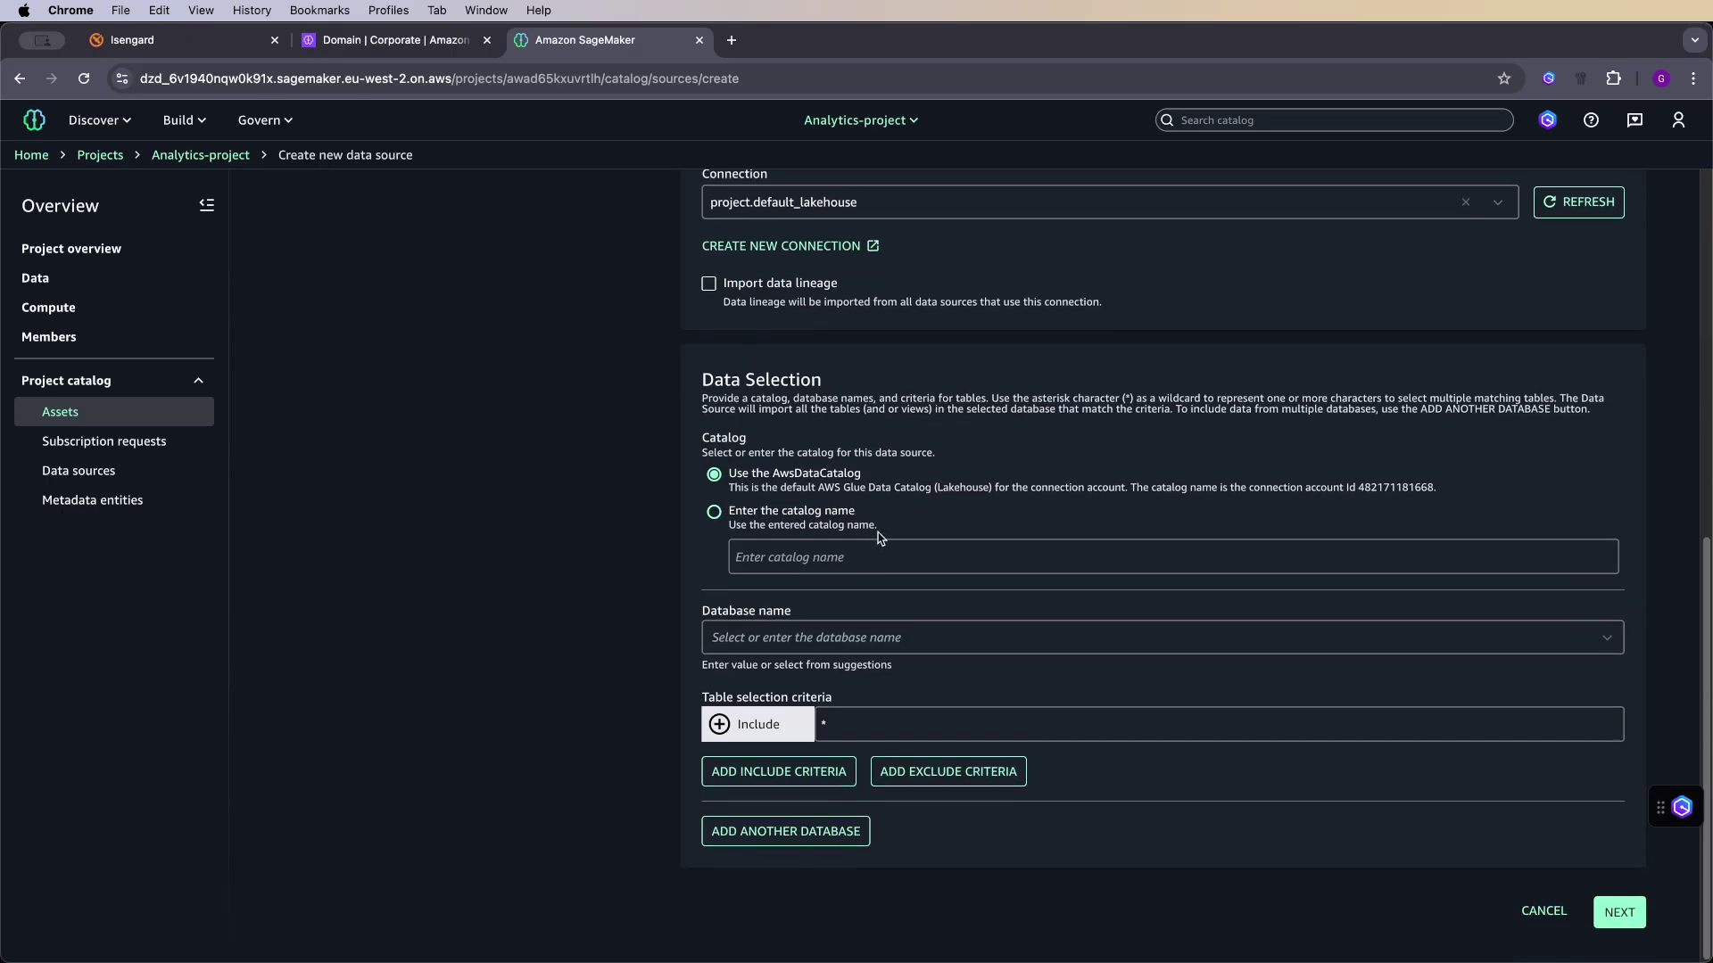
{"action": "left_click", "coordinate": [842, 635]}
{"action": "left_click", "coordinate": [821, 682]}
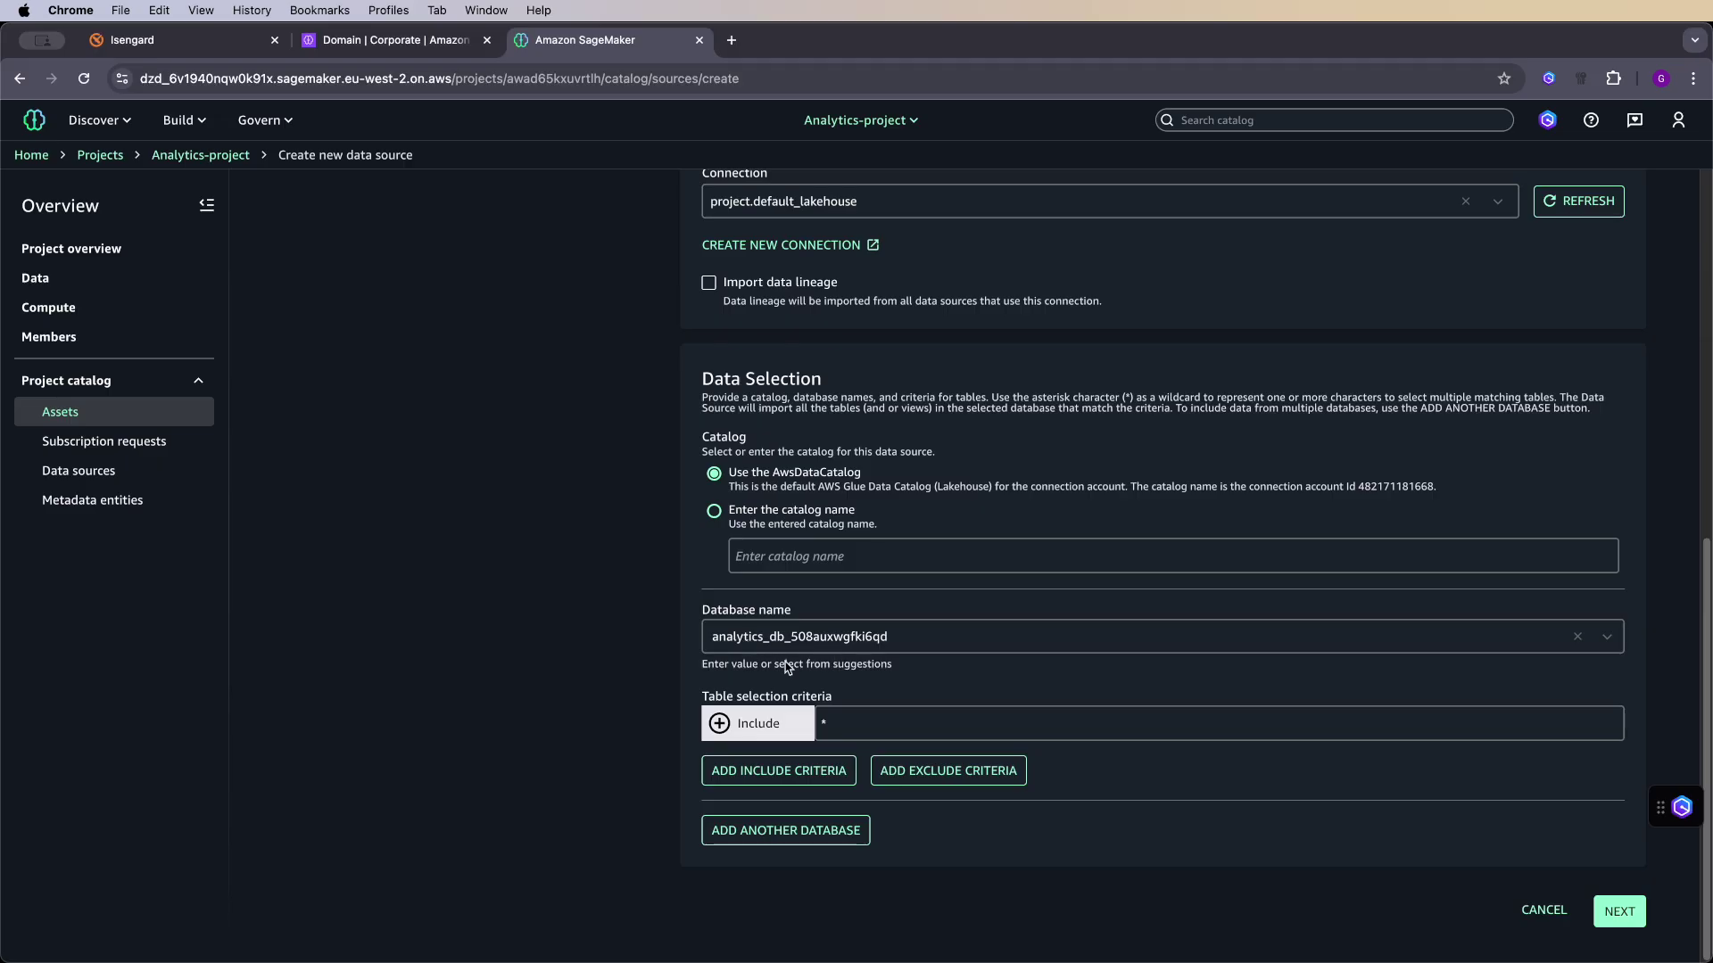
{"action": "left_click", "coordinate": [822, 721]}
{"action": "key", "text": "BackSpace"}
{"action": "left_click", "coordinate": [637, 691]}
- Step through the details, on-demand schedule and review pages, and create the data source
{"action": "left_click", "coordinate": [1616, 910]}
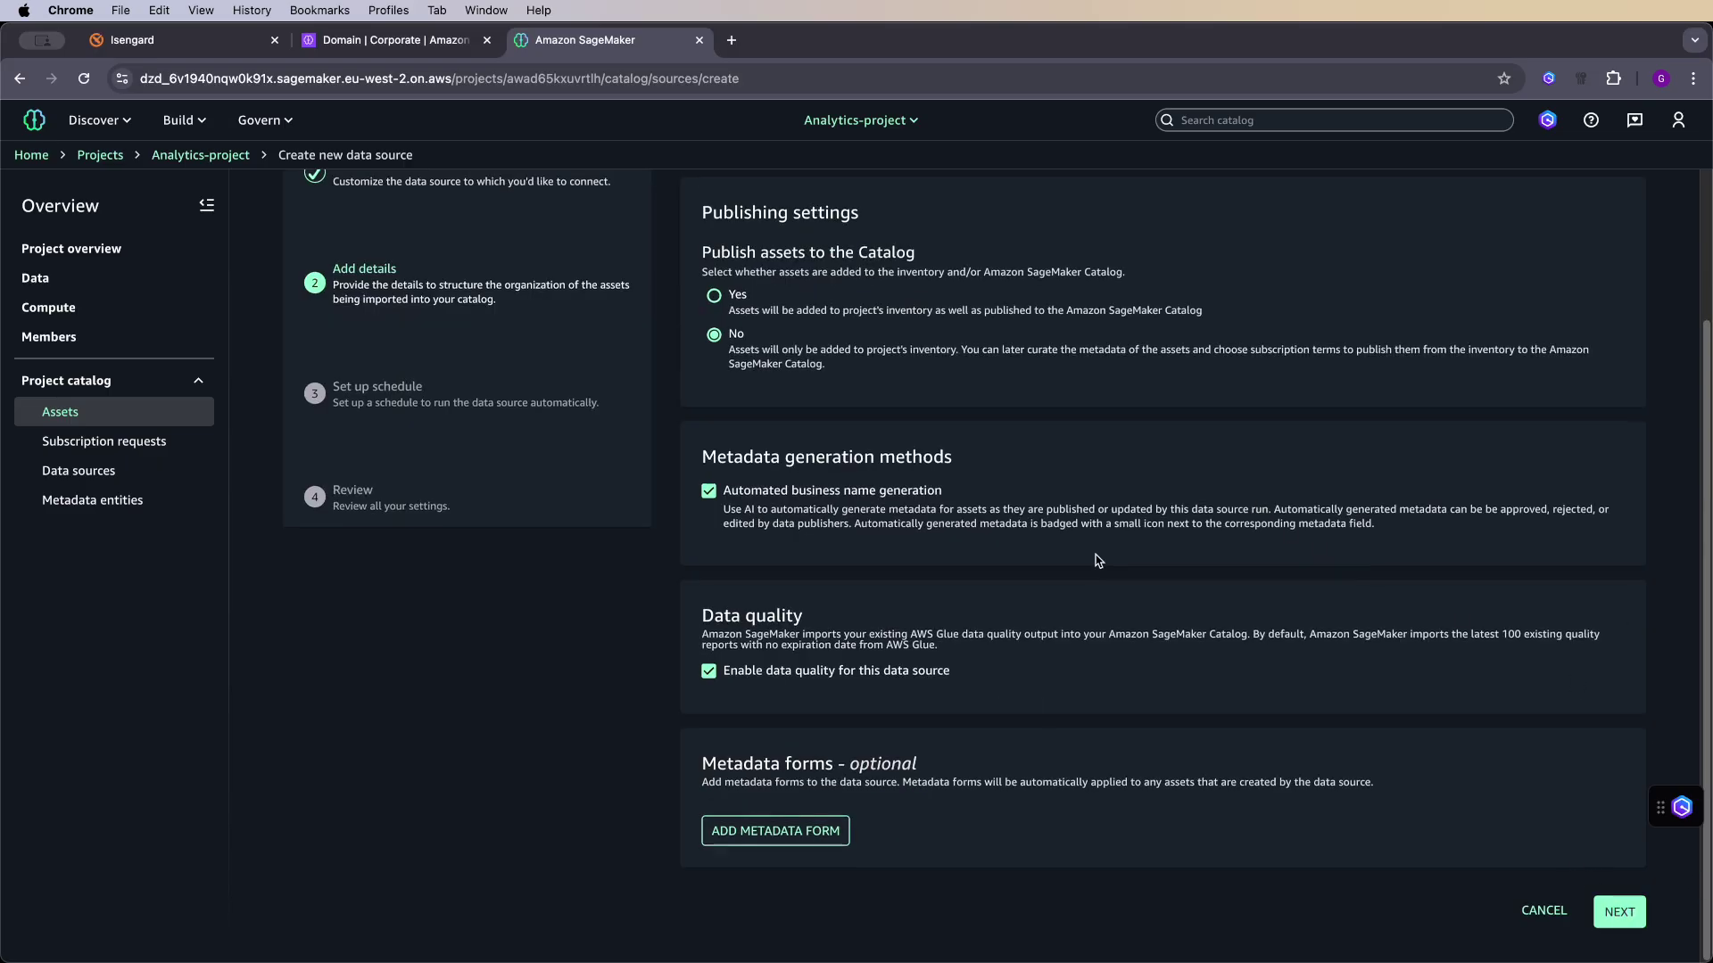
{"action": "scroll", "coordinate": [1097, 560], "scroll_direction": "up", "scroll_amount": 2}
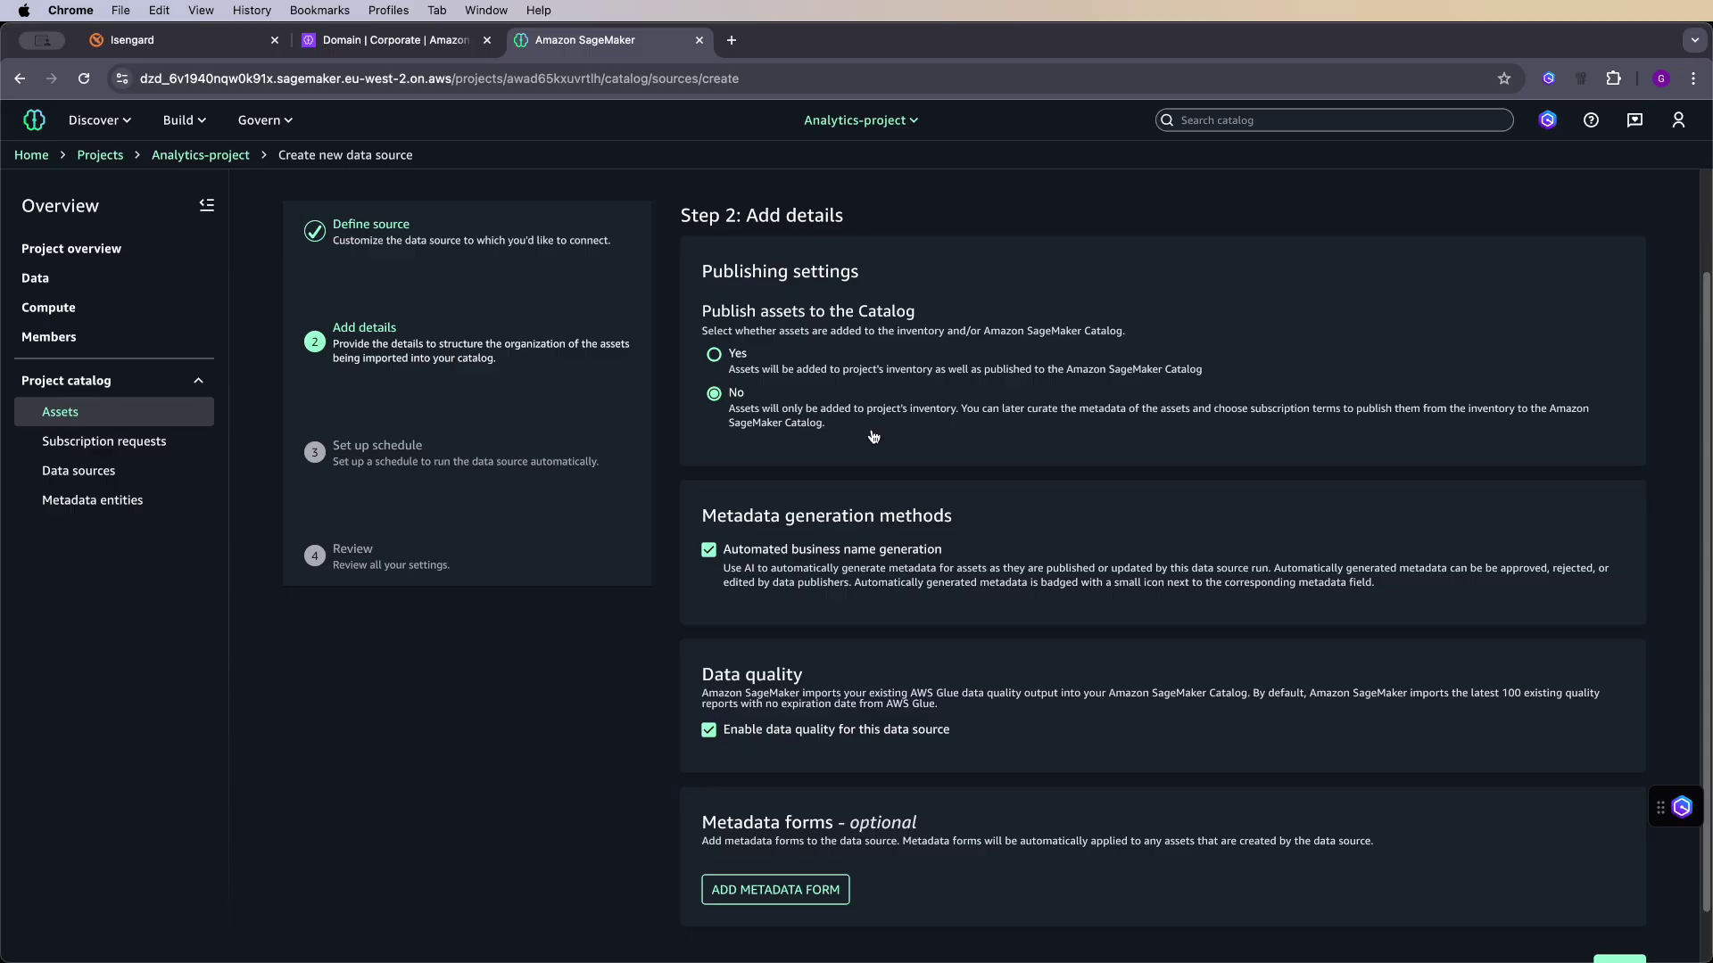
{"action": "scroll", "coordinate": [857, 464], "scroll_direction": "down", "scroll_amount": 1}
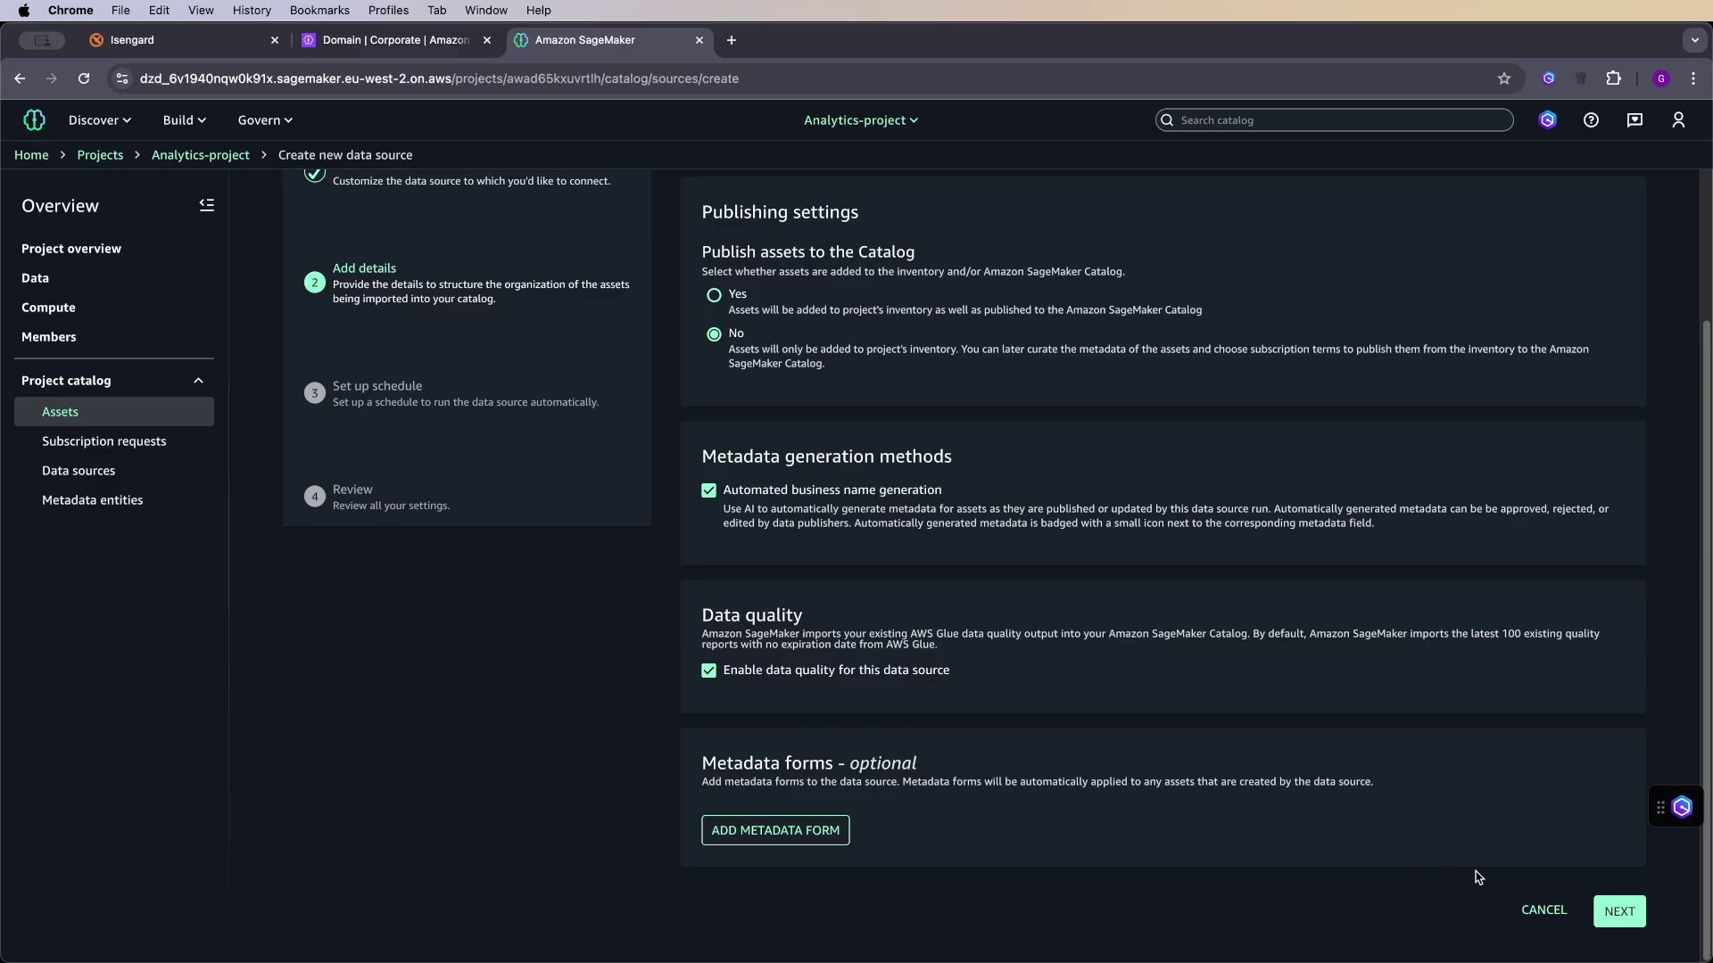
{"action": "left_click", "coordinate": [1619, 911]}
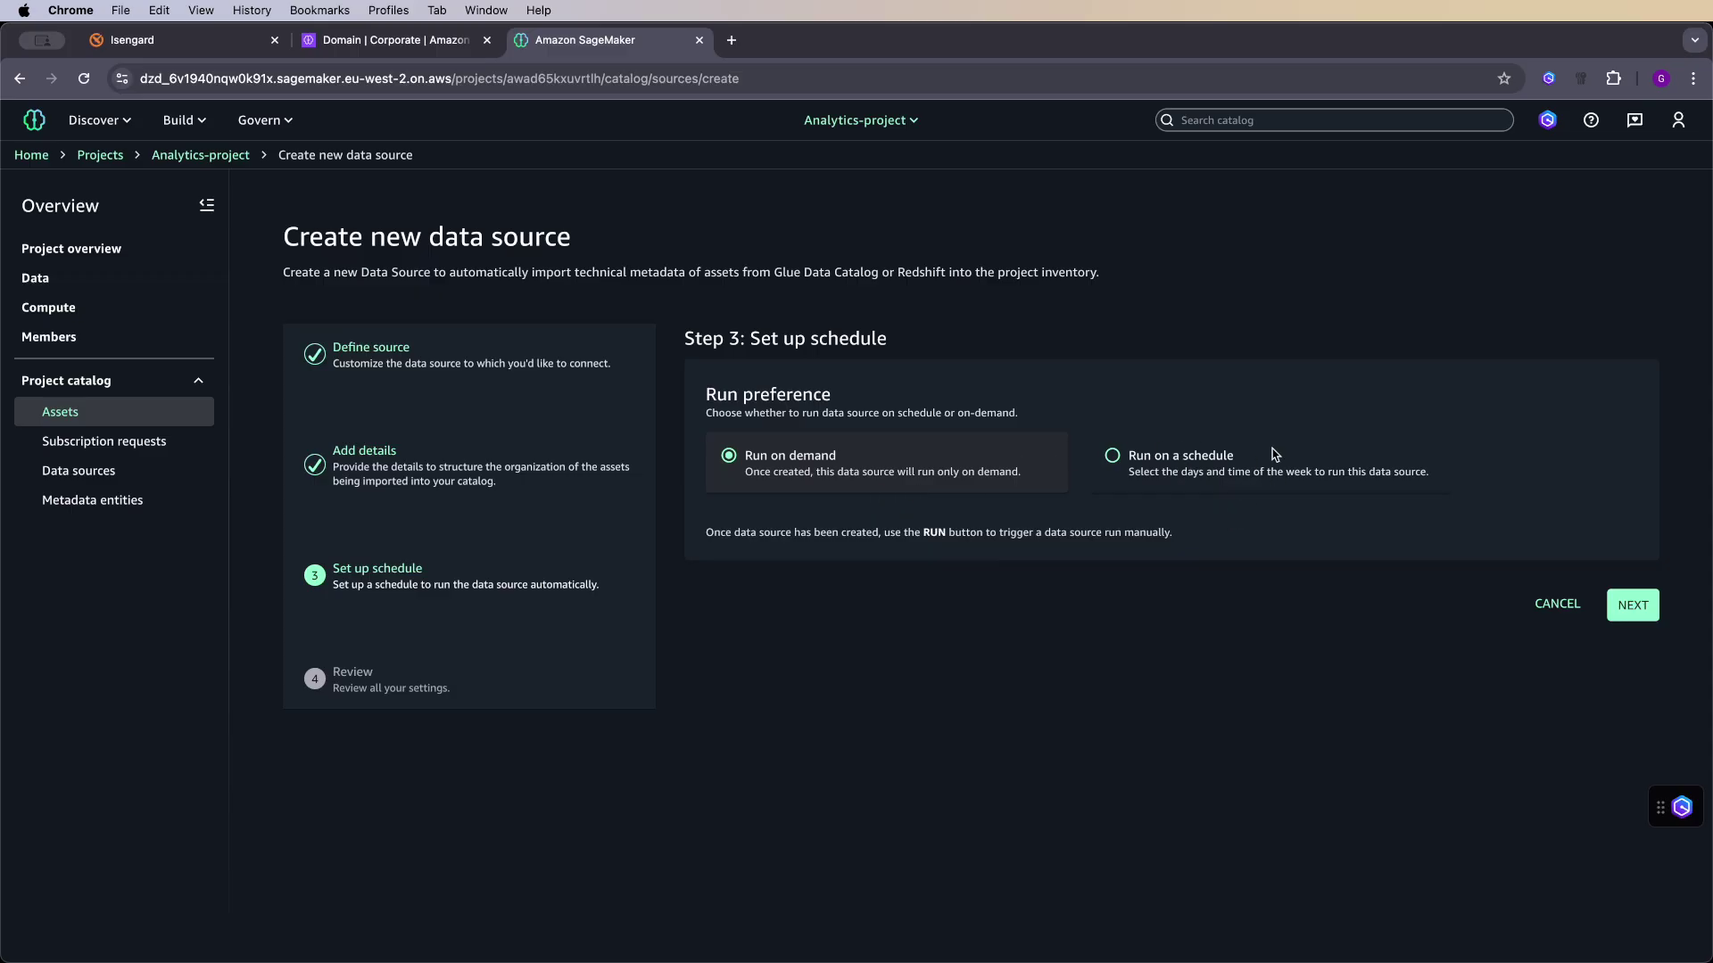
{"action": "left_click", "coordinate": [1630, 607]}
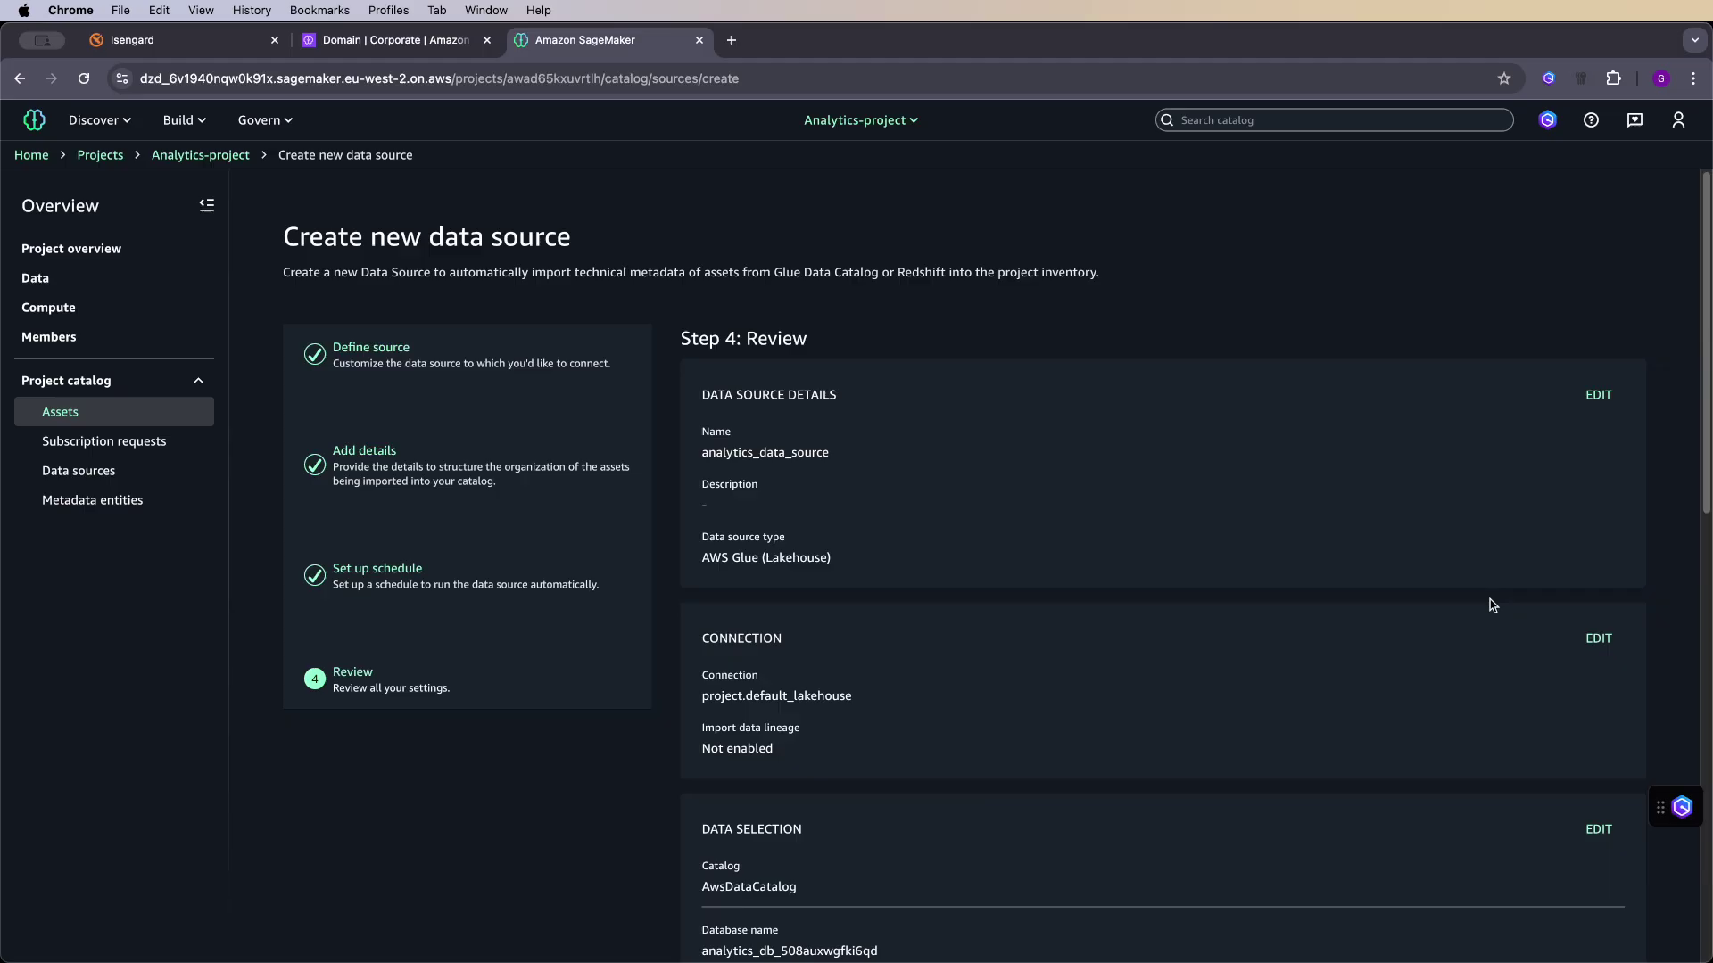
{"action": "scroll", "coordinate": [1168, 568], "scroll_direction": "down", "scroll_amount": 15}
{"action": "left_click", "coordinate": [1605, 908]}
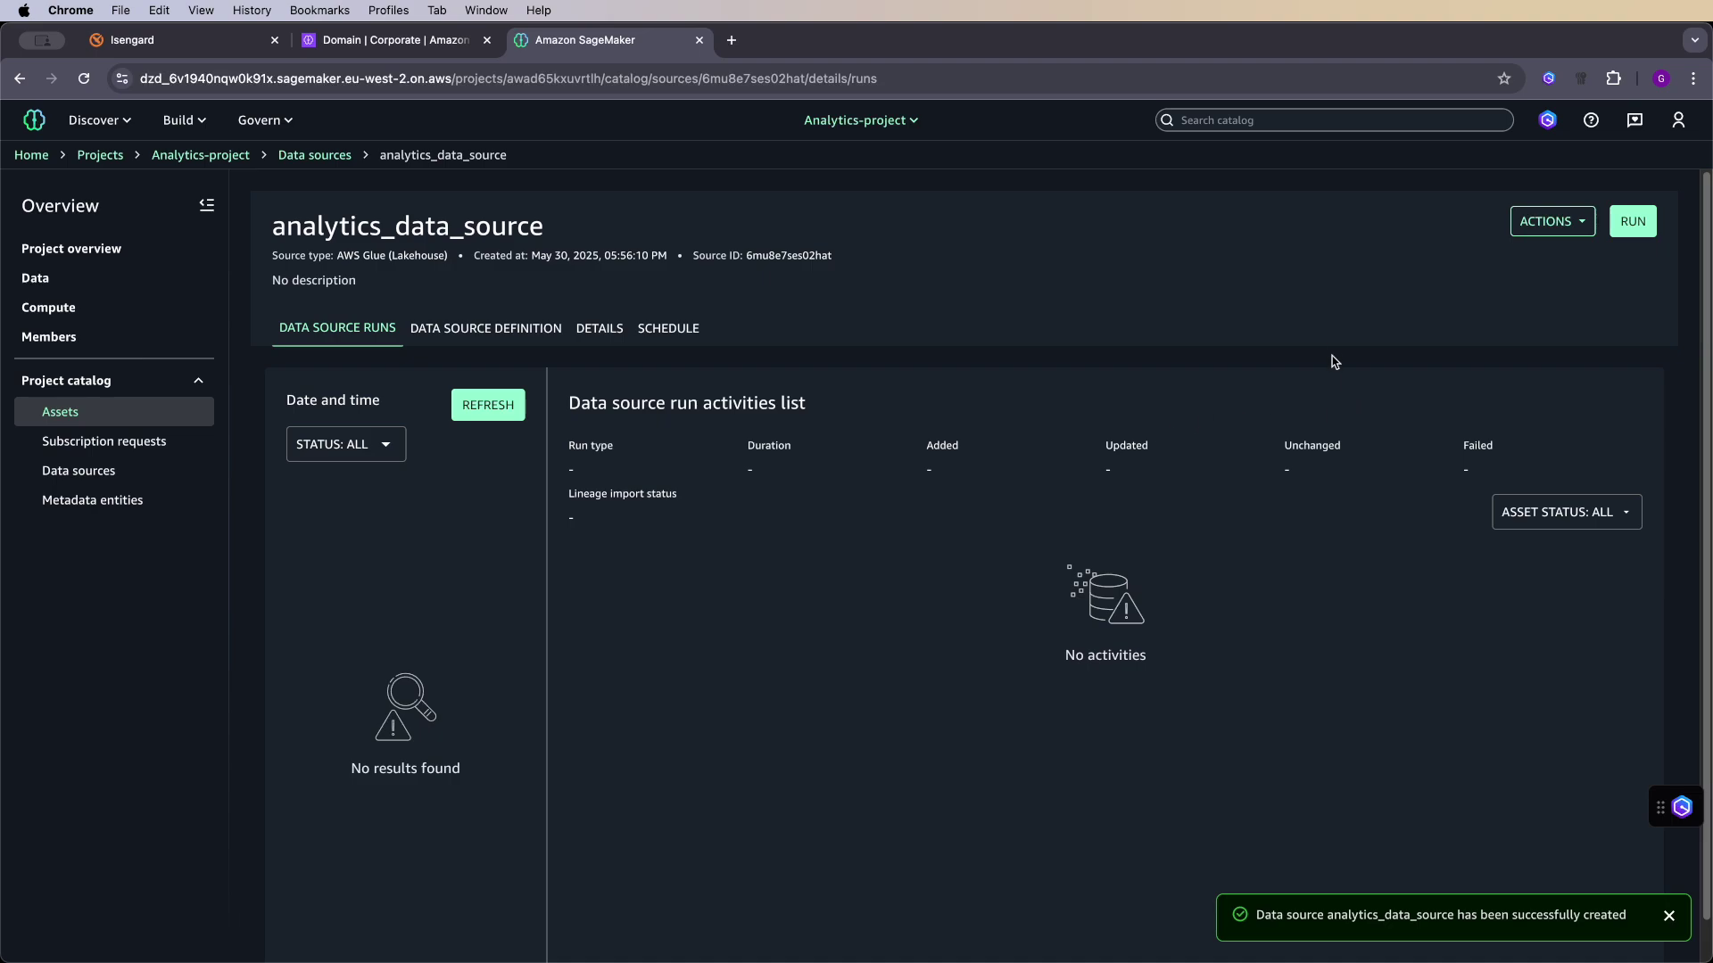
- Run analytics_data_source to import b2b_sales_pipeline and ecommerce_customer_behavior
{"action": "left_click", "coordinate": [1631, 223]}
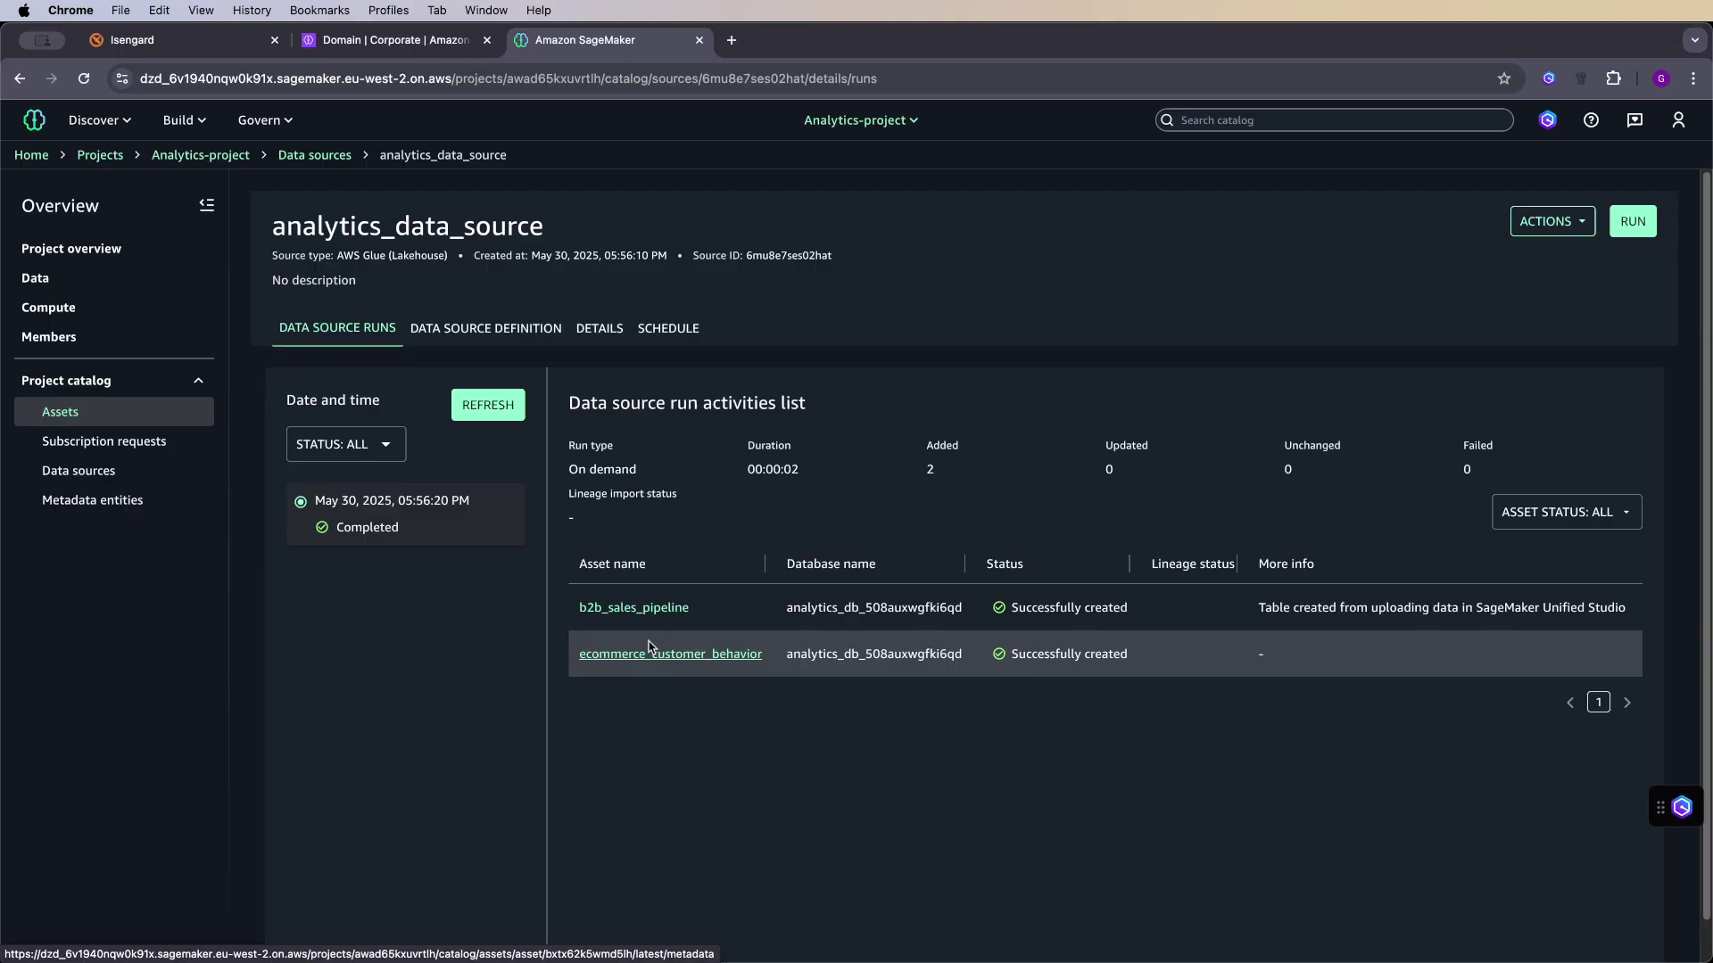
- Open b2b_sales_pipeline, generate AI descriptions, accept the summary, and review its schema
{"action": "left_click", "coordinate": [641, 610]}
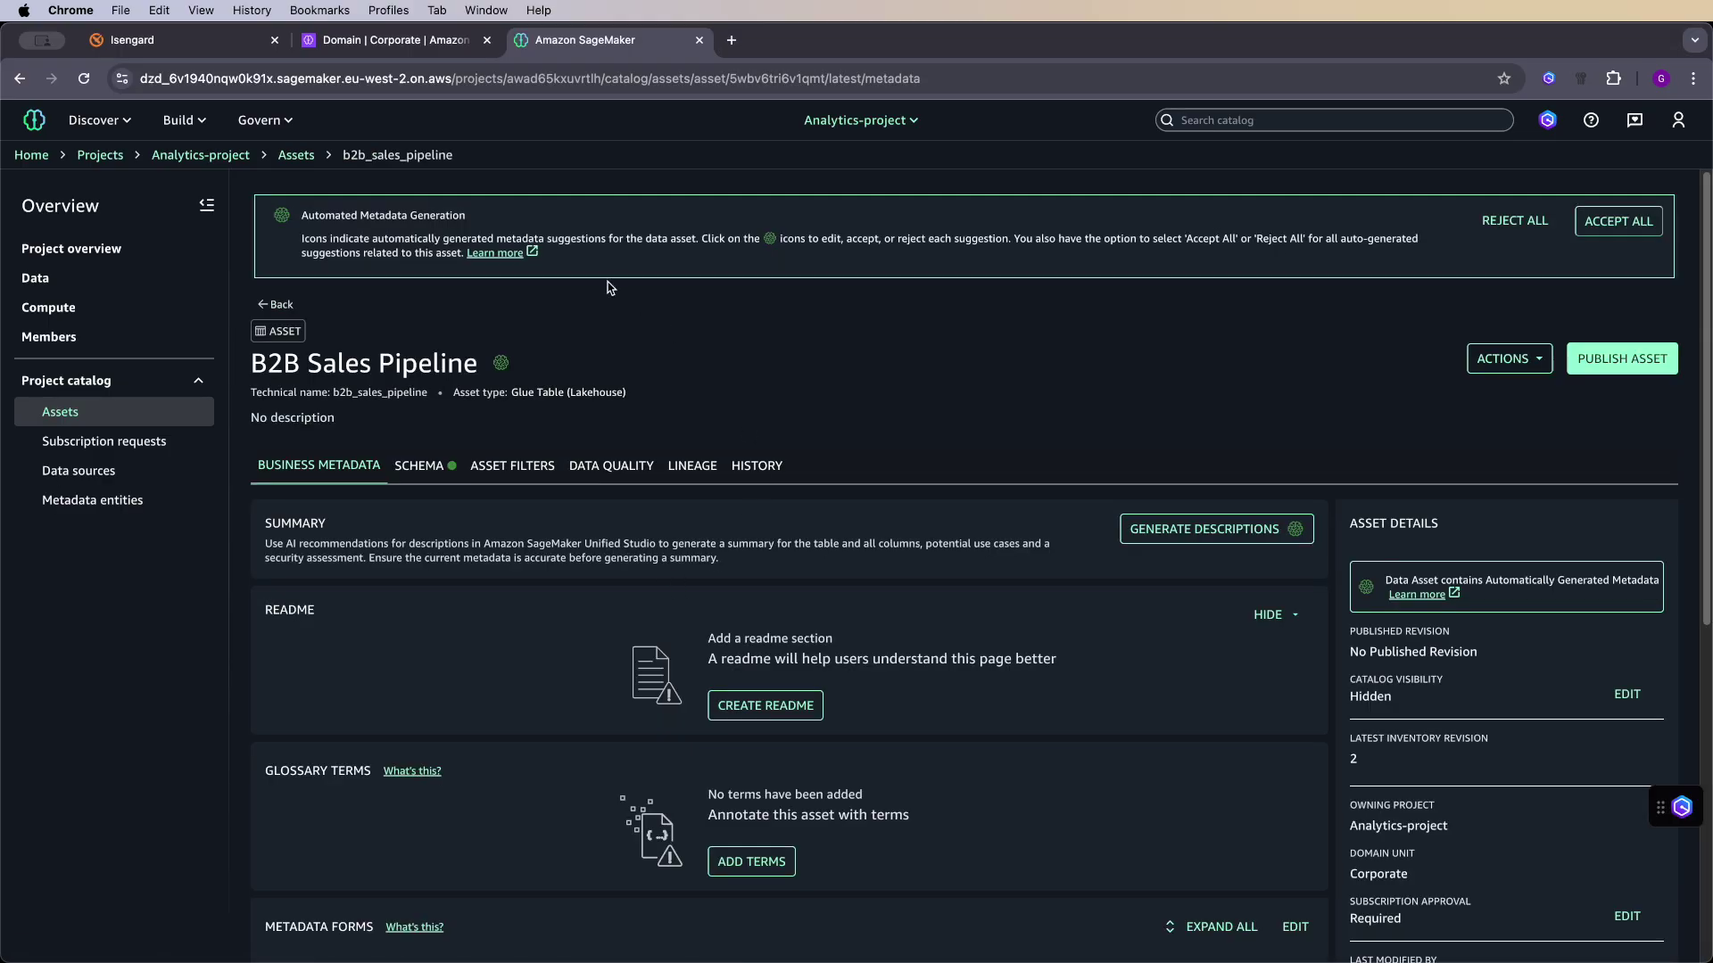
{"action": "left_click", "coordinate": [419, 467]}
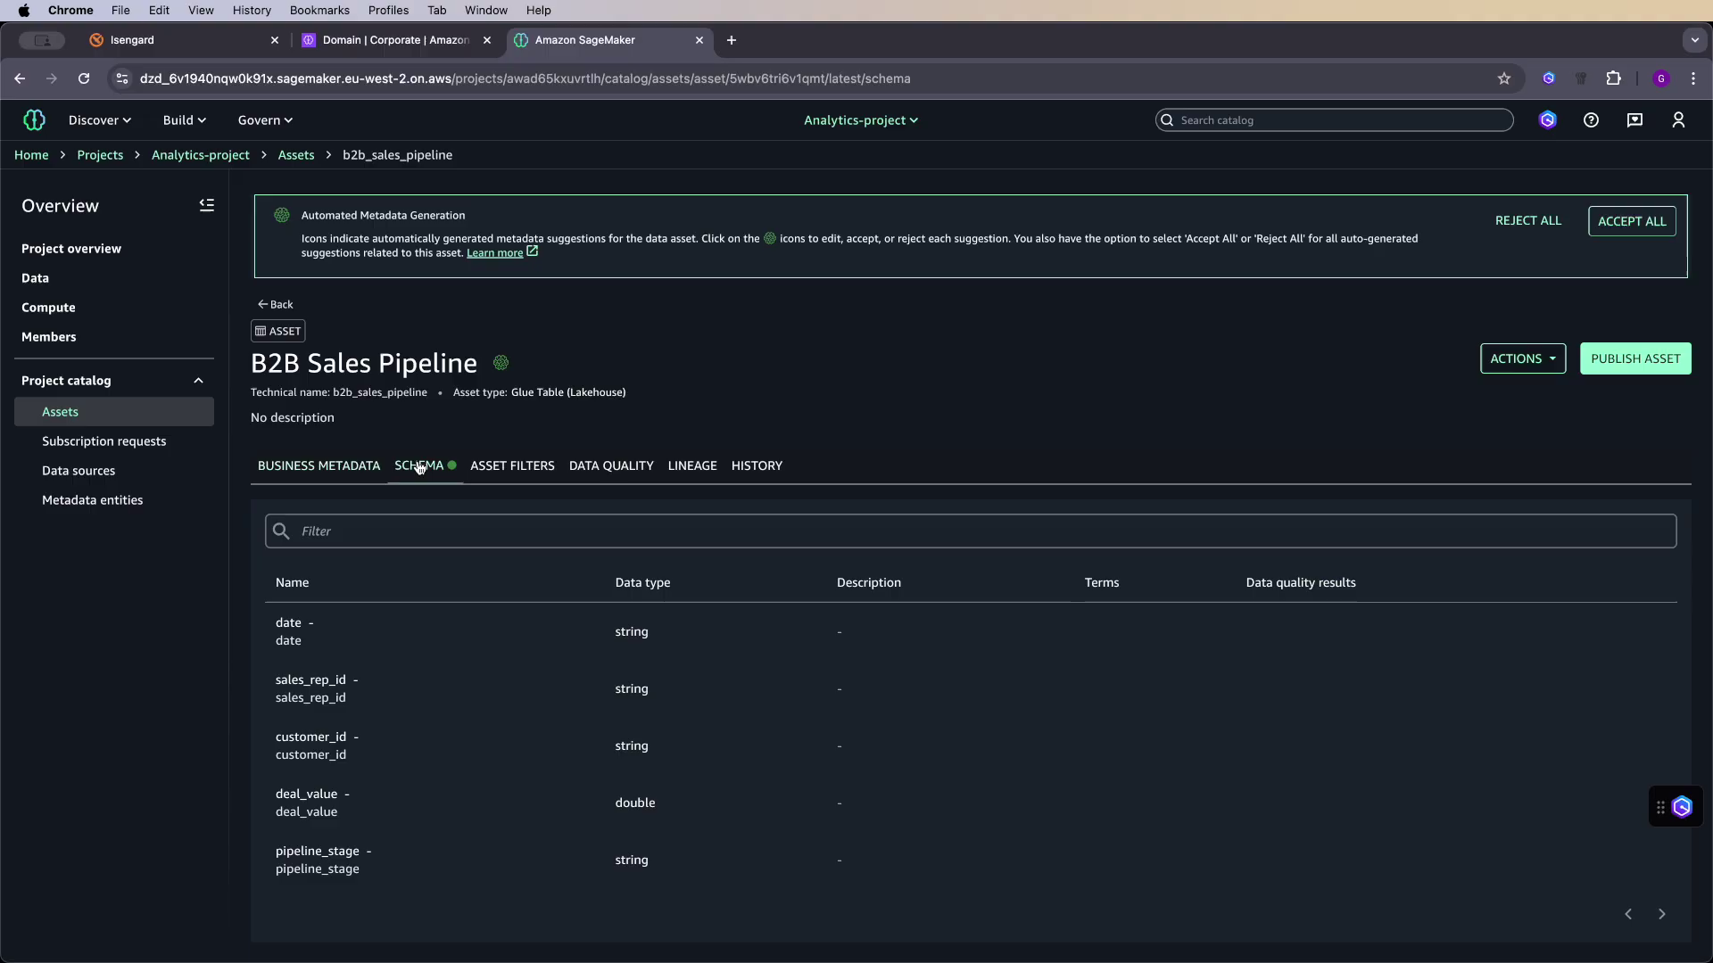
{"action": "left_click", "coordinate": [322, 467]}
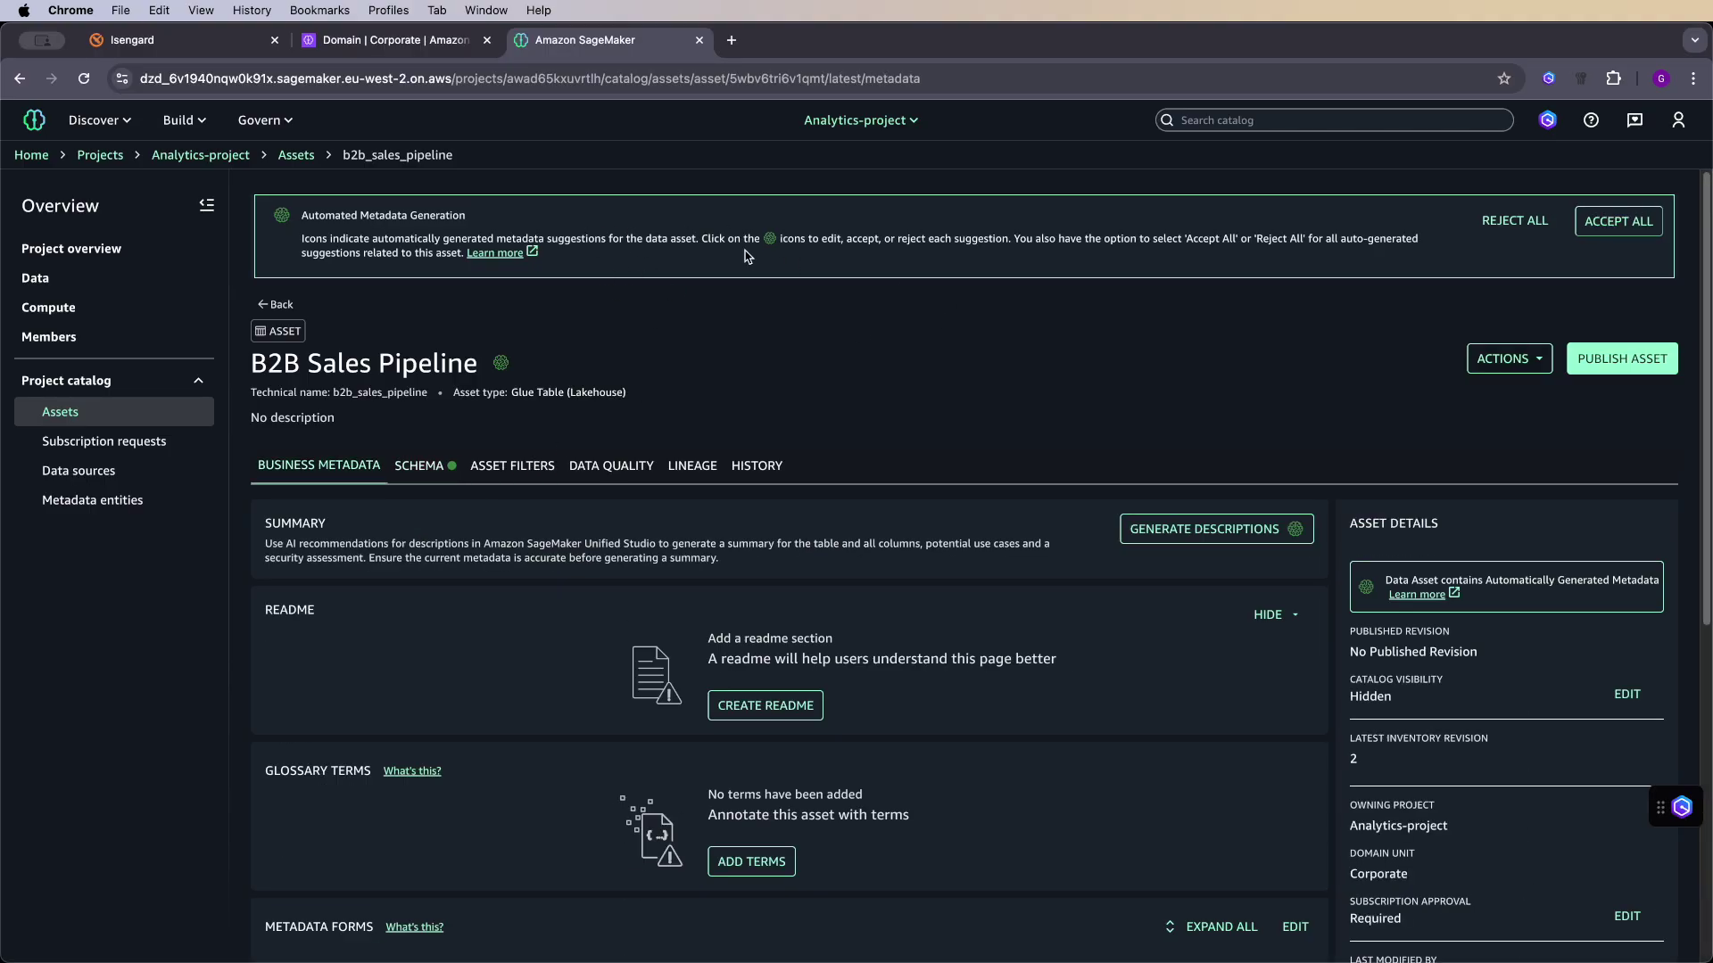
{"action": "left_click", "coordinate": [1203, 529]}
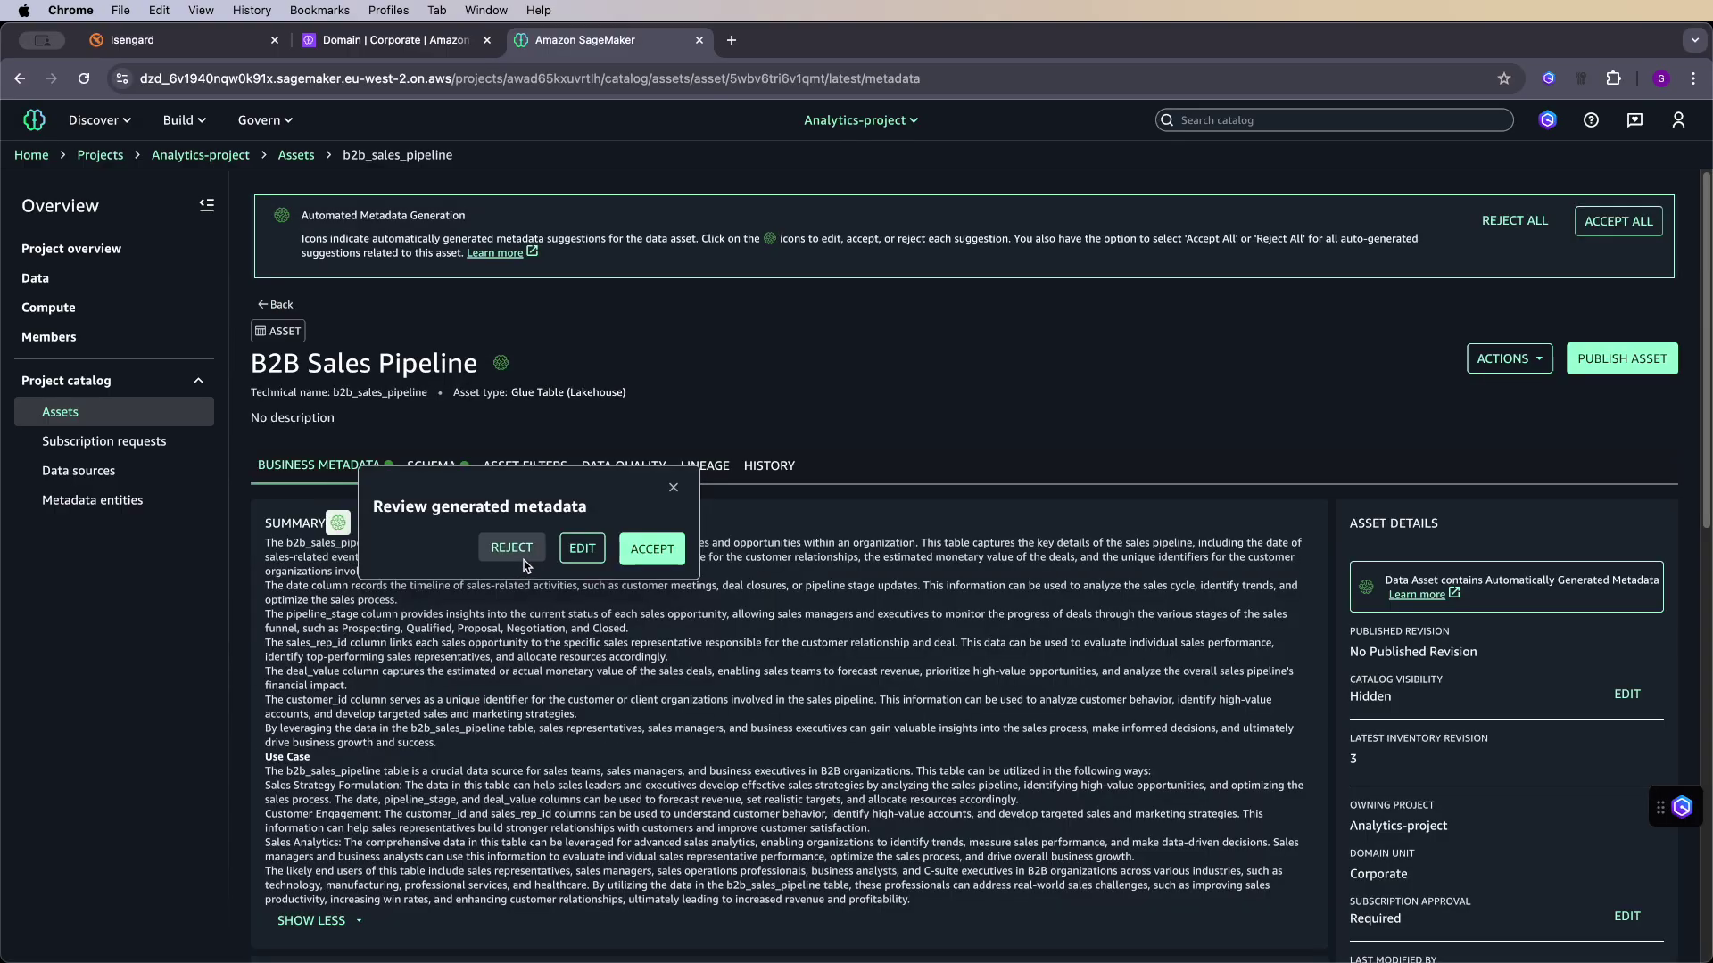
{"action": "left_click", "coordinate": [652, 549]}
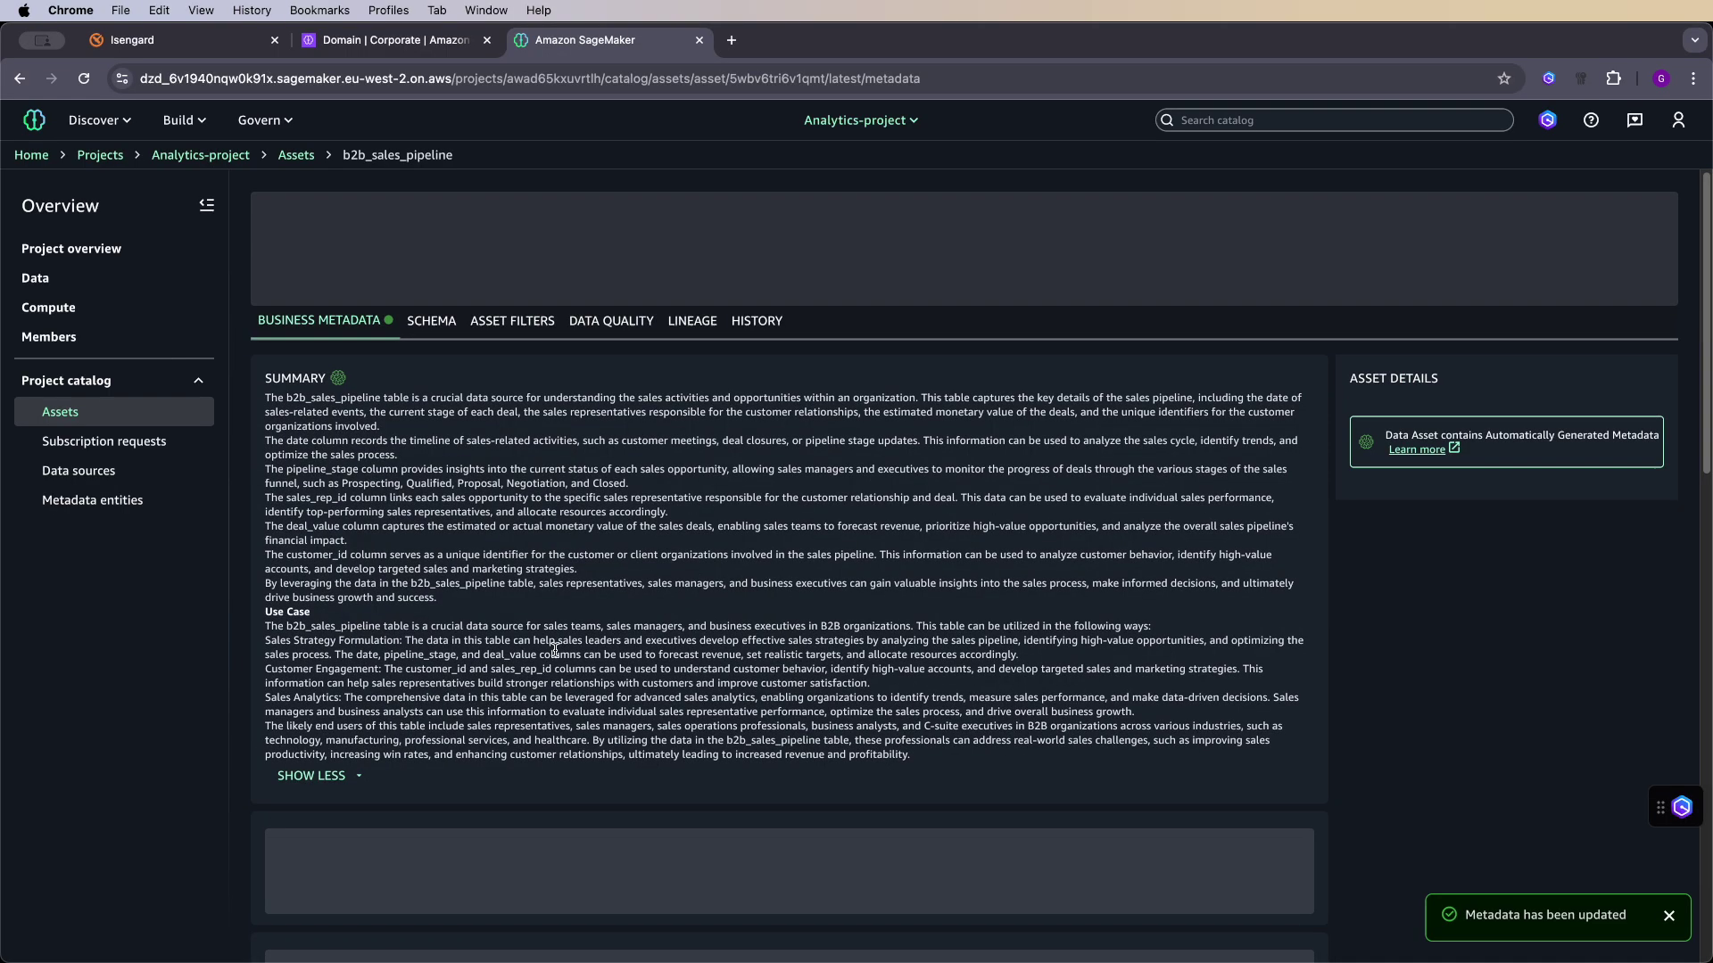
{"action": "scroll", "coordinate": [565, 645], "scroll_direction": "down", "scroll_amount": 2}
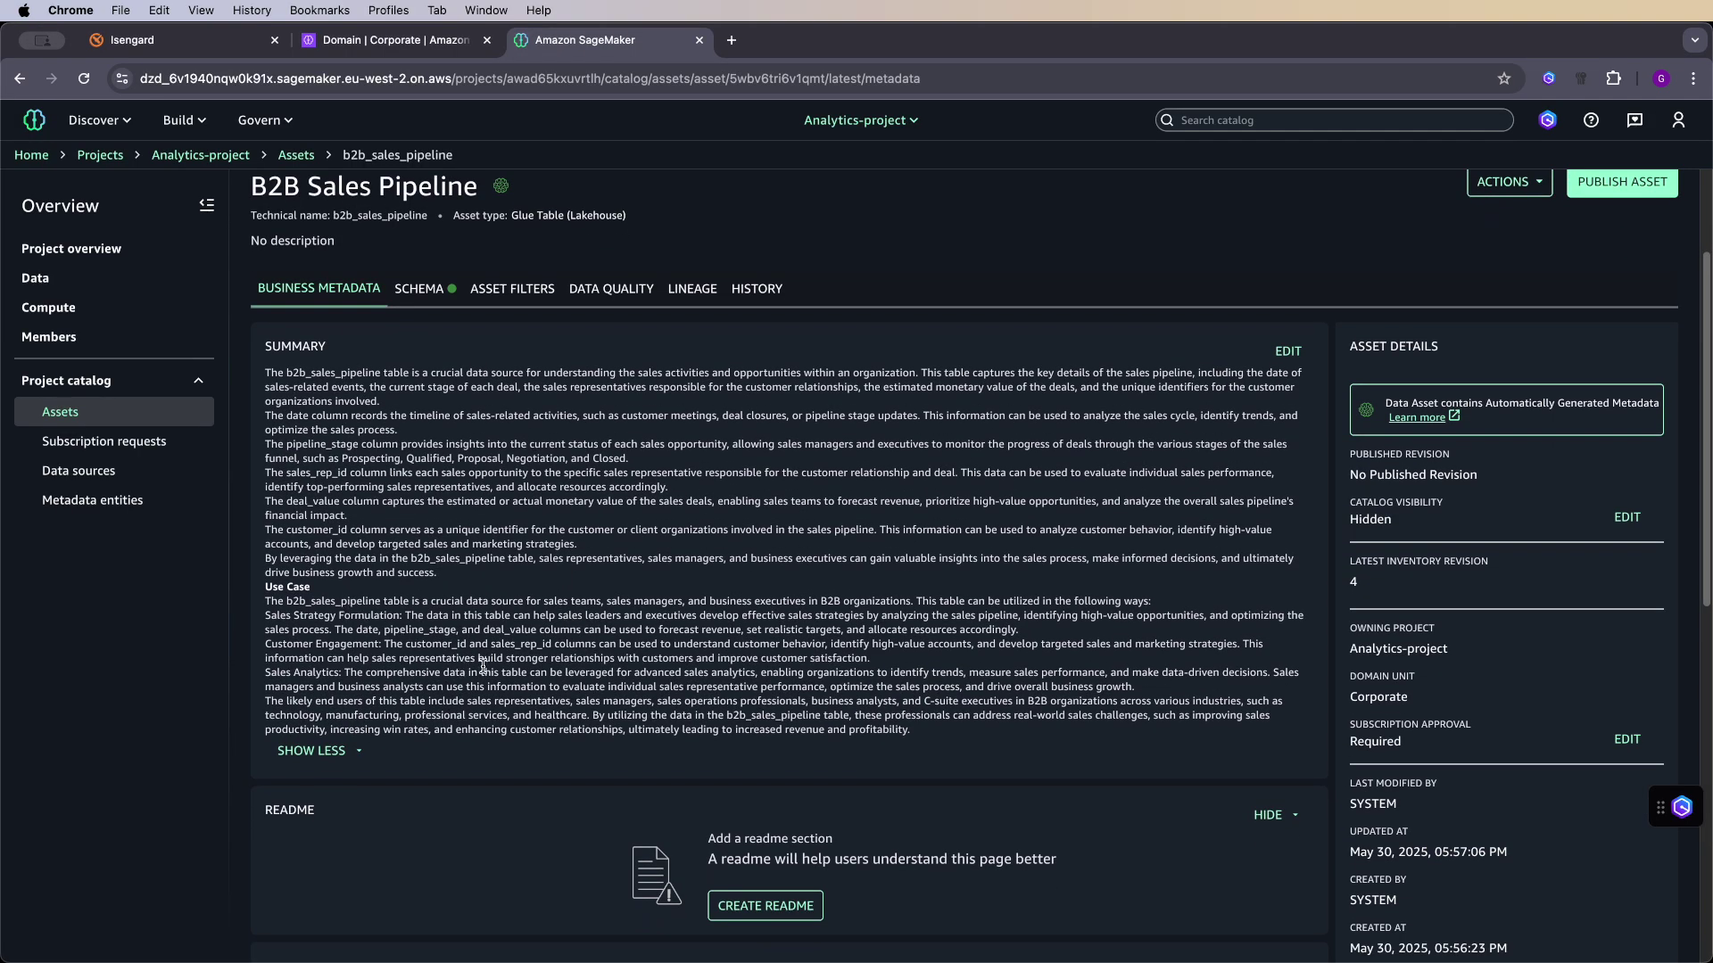
{"action": "scroll", "coordinate": [694, 670], "scroll_direction": "down", "scroll_amount": 5}
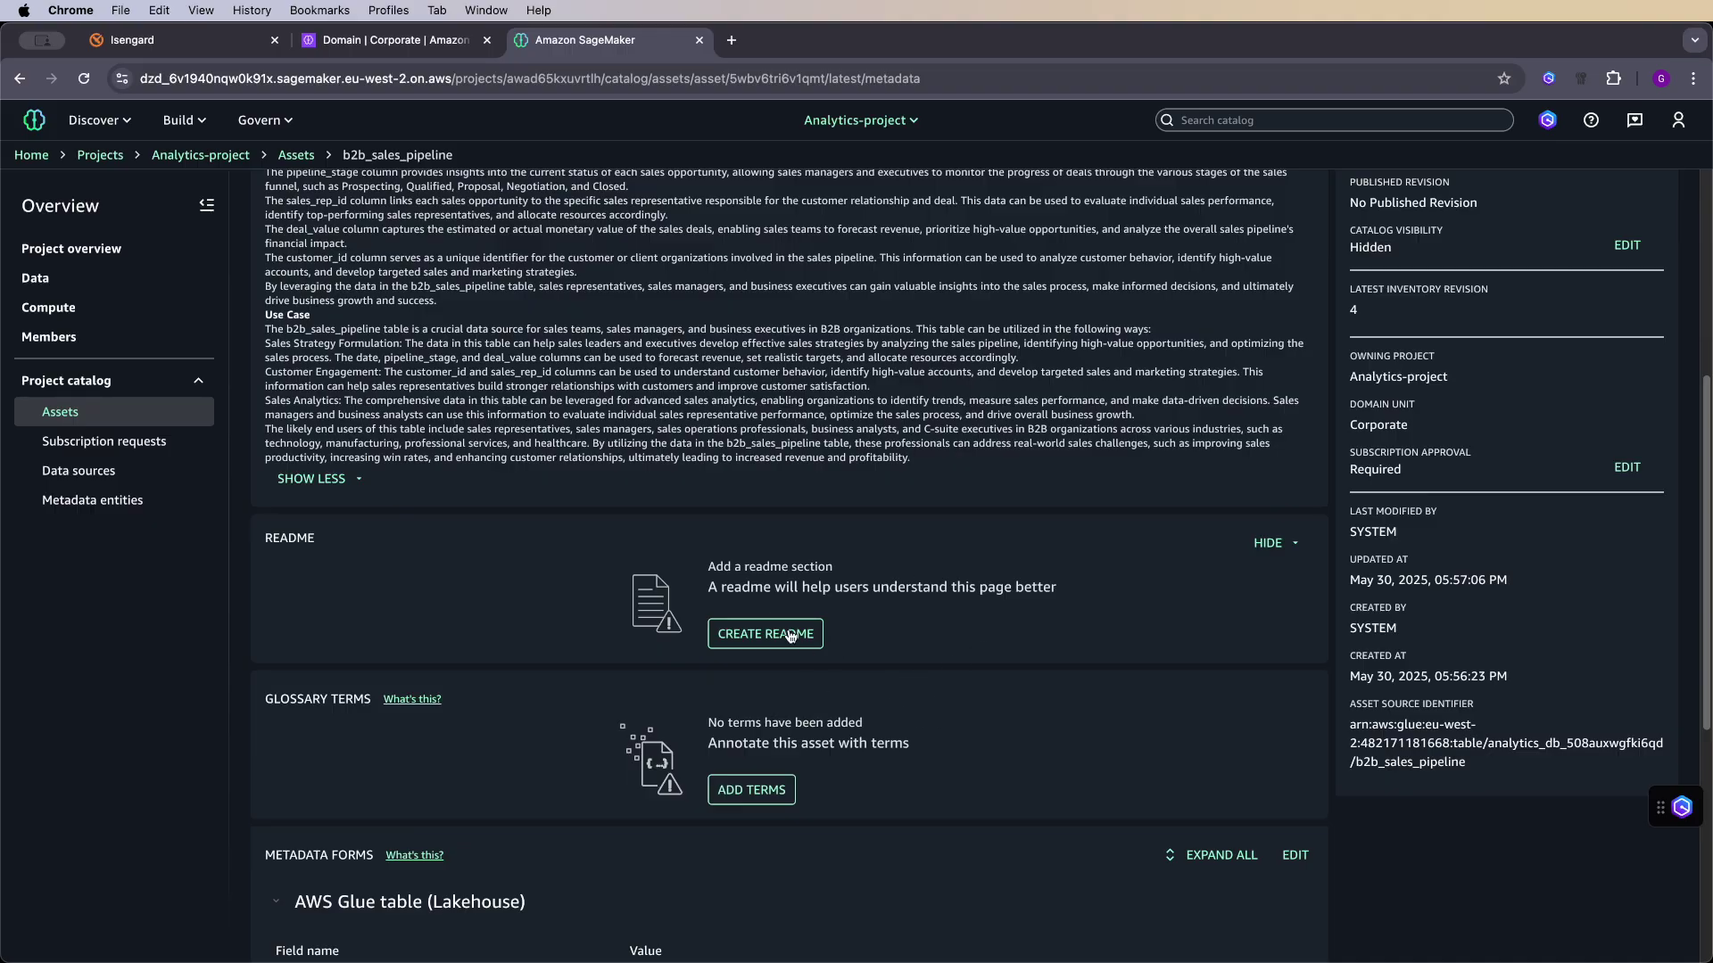
{"action": "scroll", "coordinate": [822, 704], "scroll_direction": "down", "scroll_amount": 3}
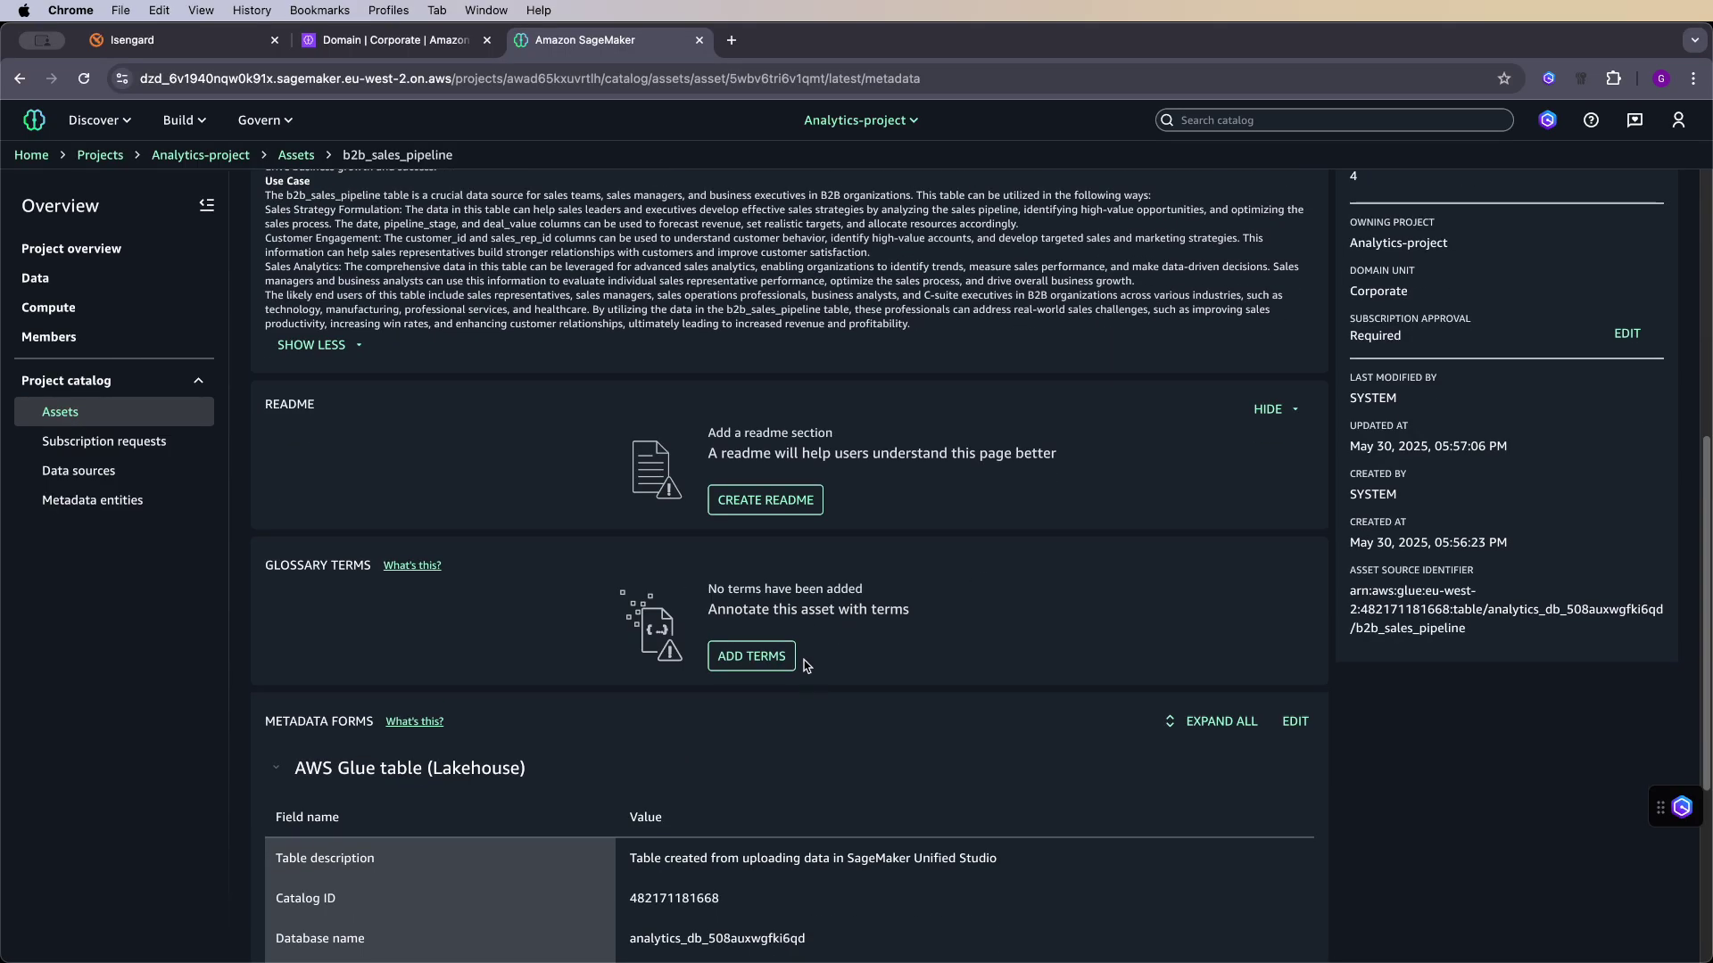
{"action": "scroll", "coordinate": [805, 666], "scroll_direction": "up", "scroll_amount": 7}
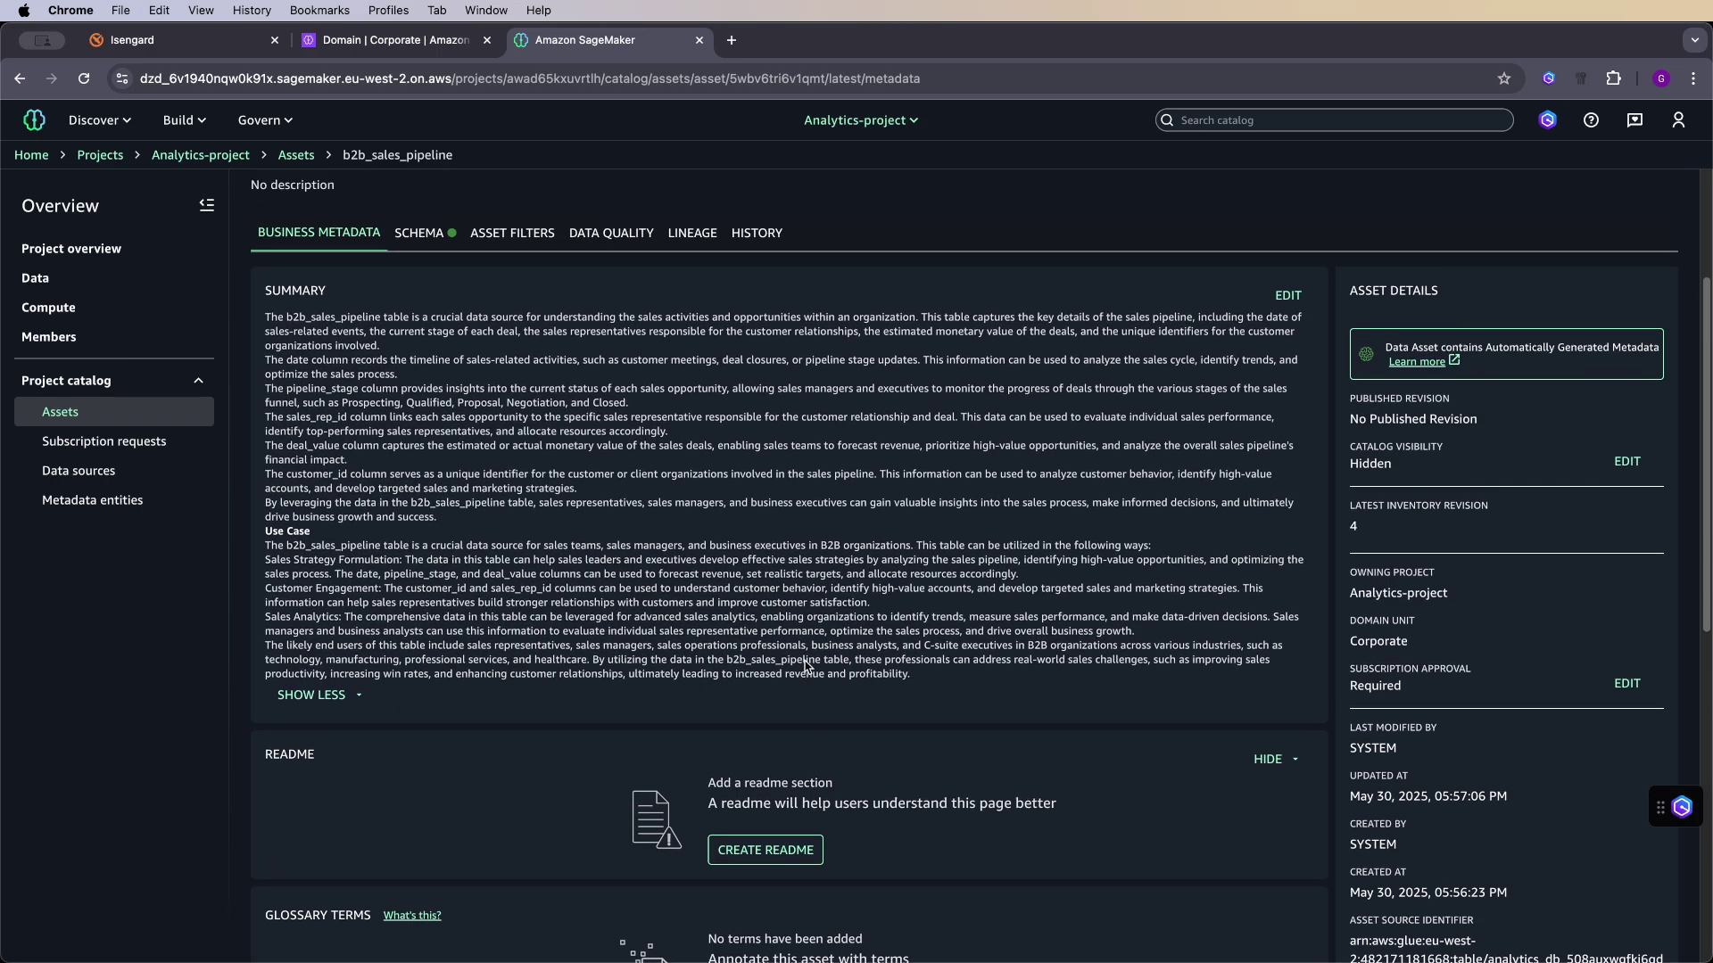
{"action": "scroll", "coordinate": [805, 665], "scroll_direction": "up", "scroll_amount": 3}
{"action": "left_click", "coordinate": [482, 485]}
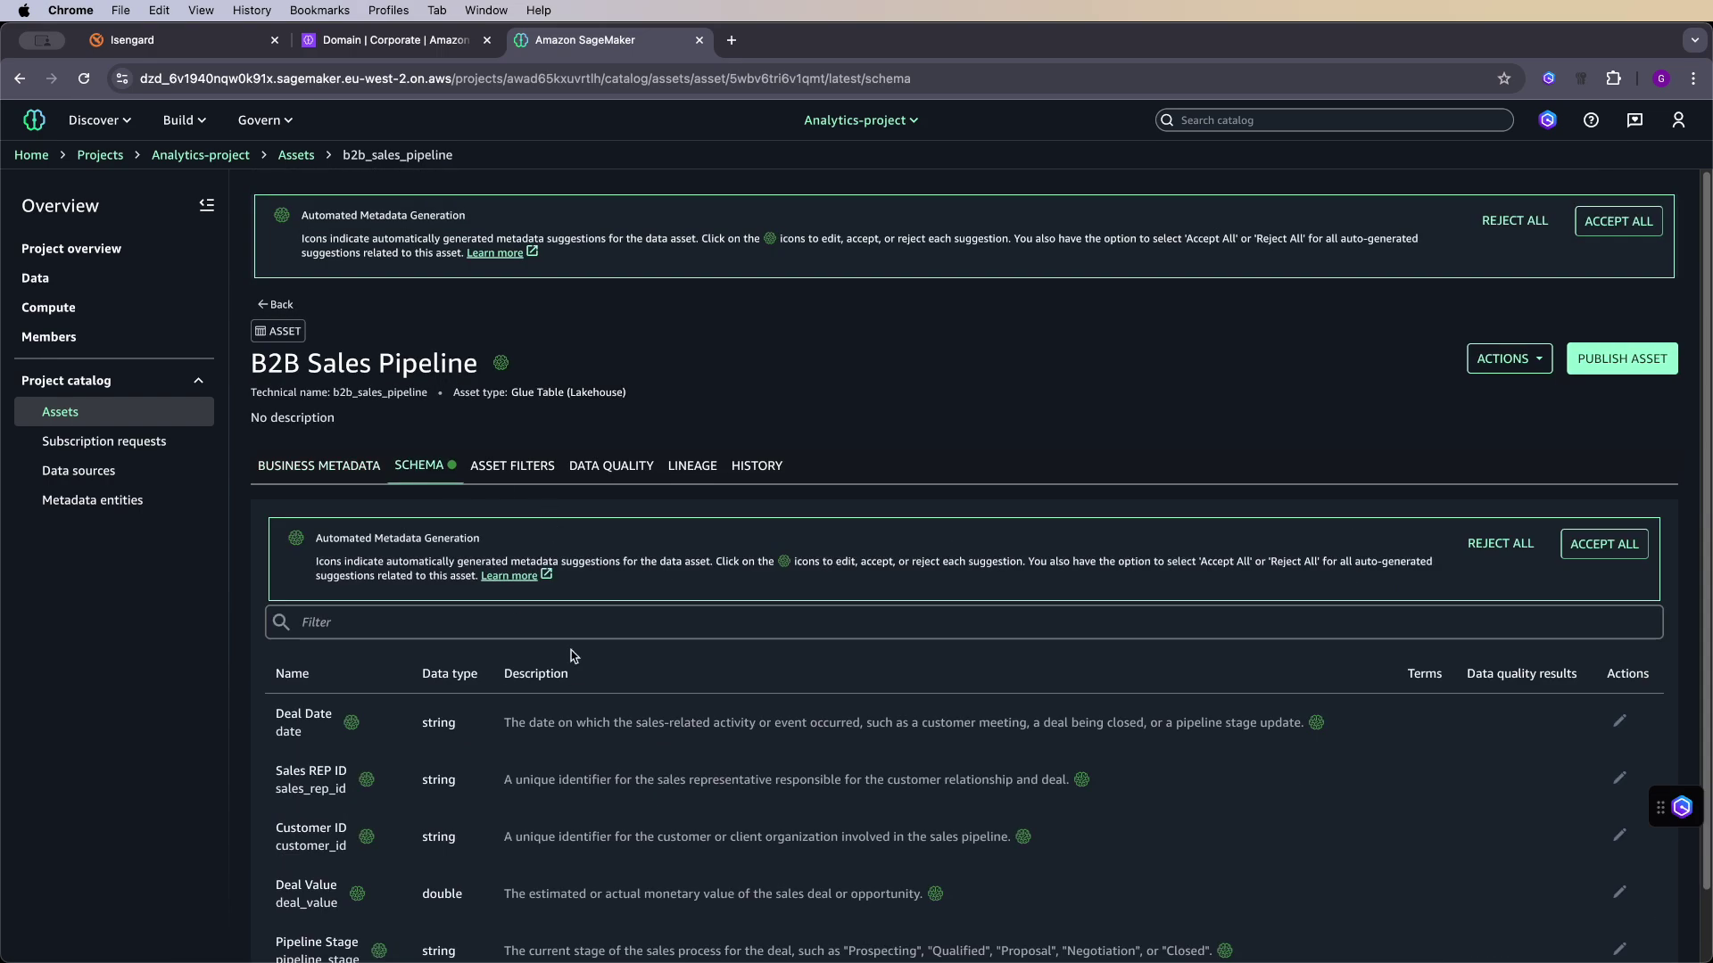
{"action": "scroll", "coordinate": [535, 665], "scroll_direction": "down", "scroll_amount": 1}
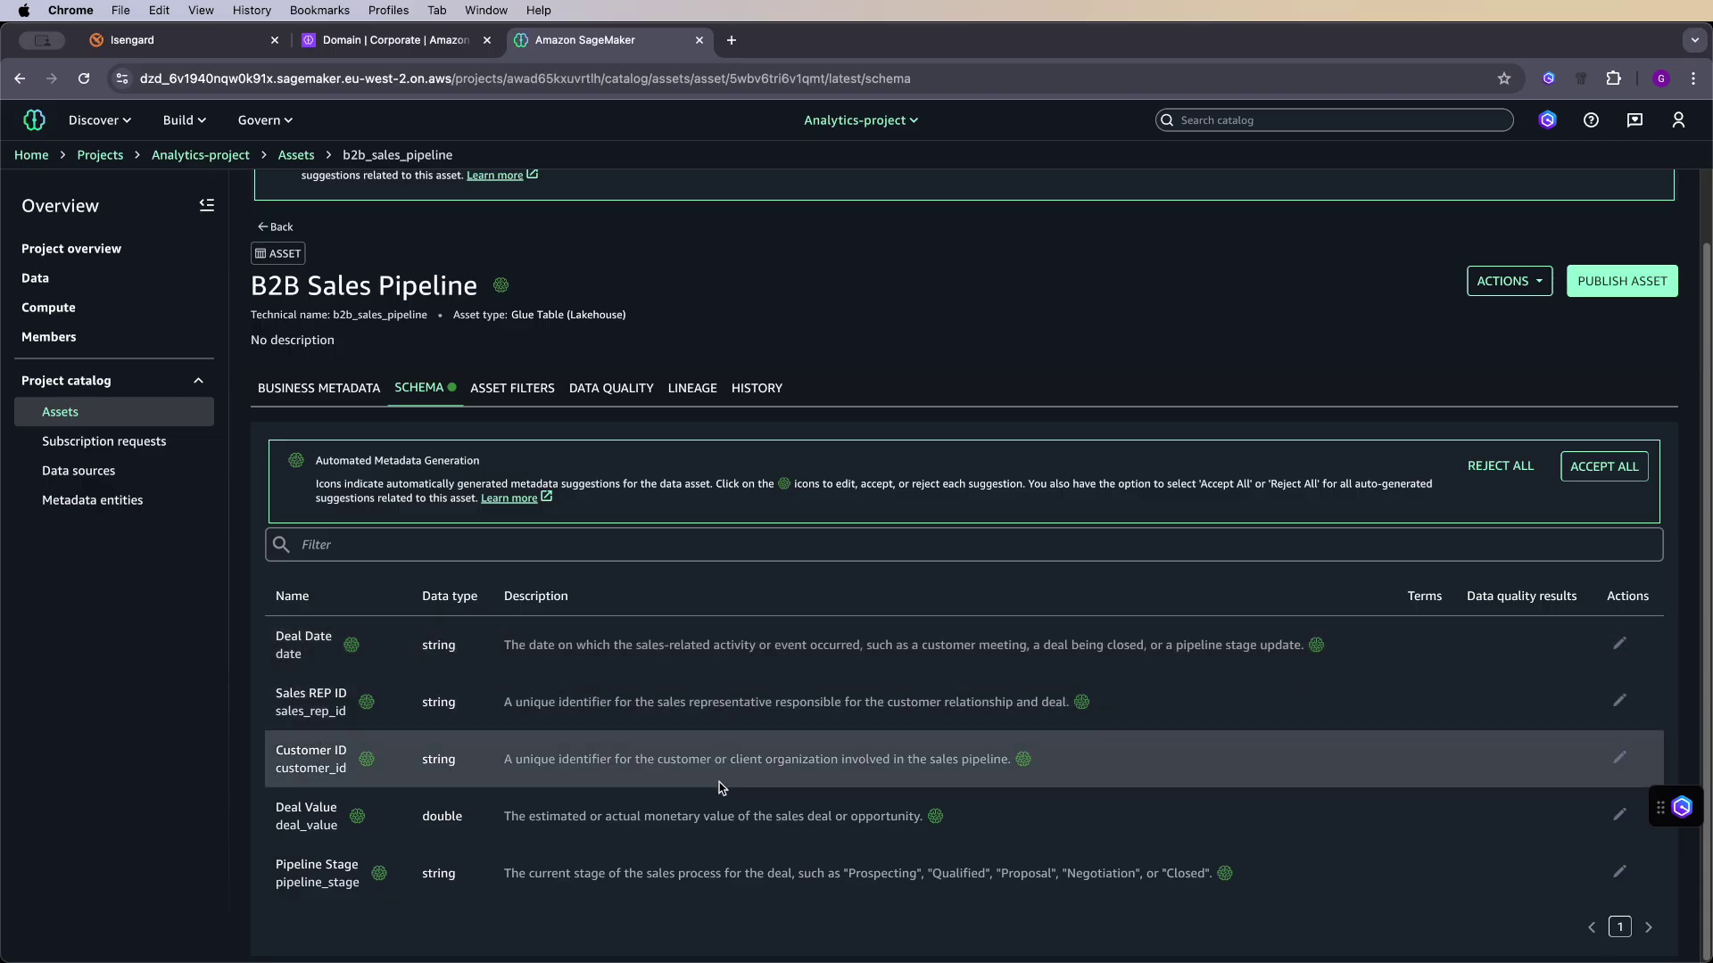
- Check data quality and lineage, accept all suggestions, and publish B2B Sales Pipeline
{"action": "left_click", "coordinate": [618, 389]}
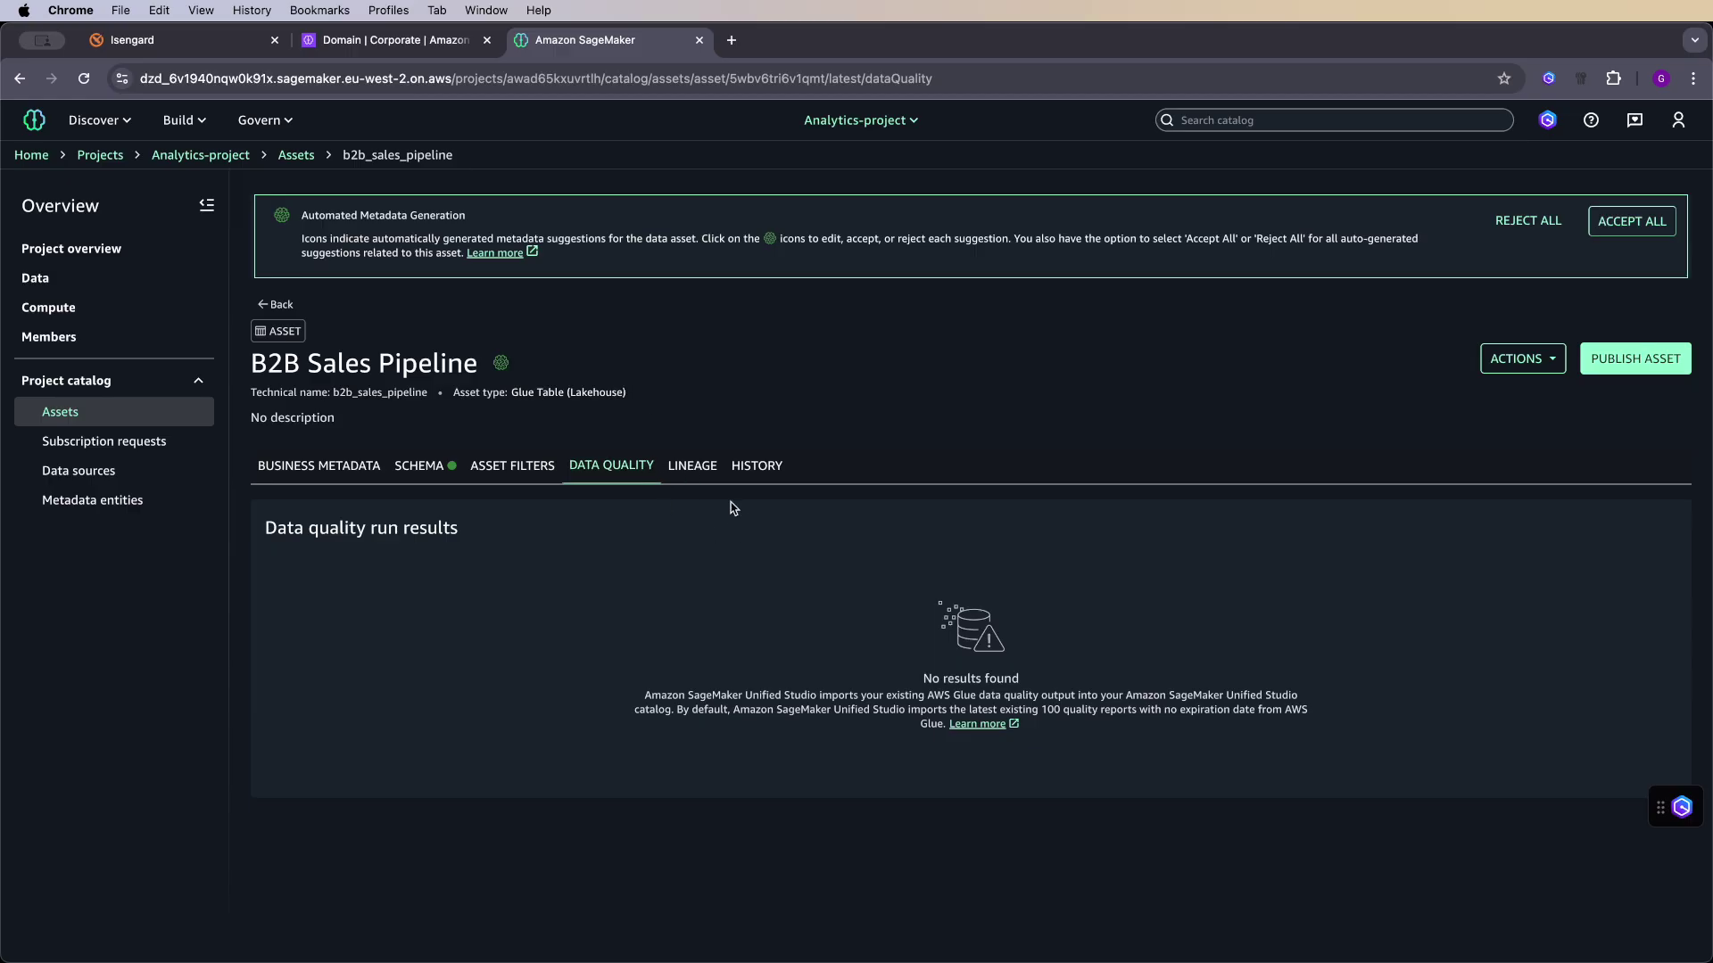
{"action": "left_click", "coordinate": [703, 467]}
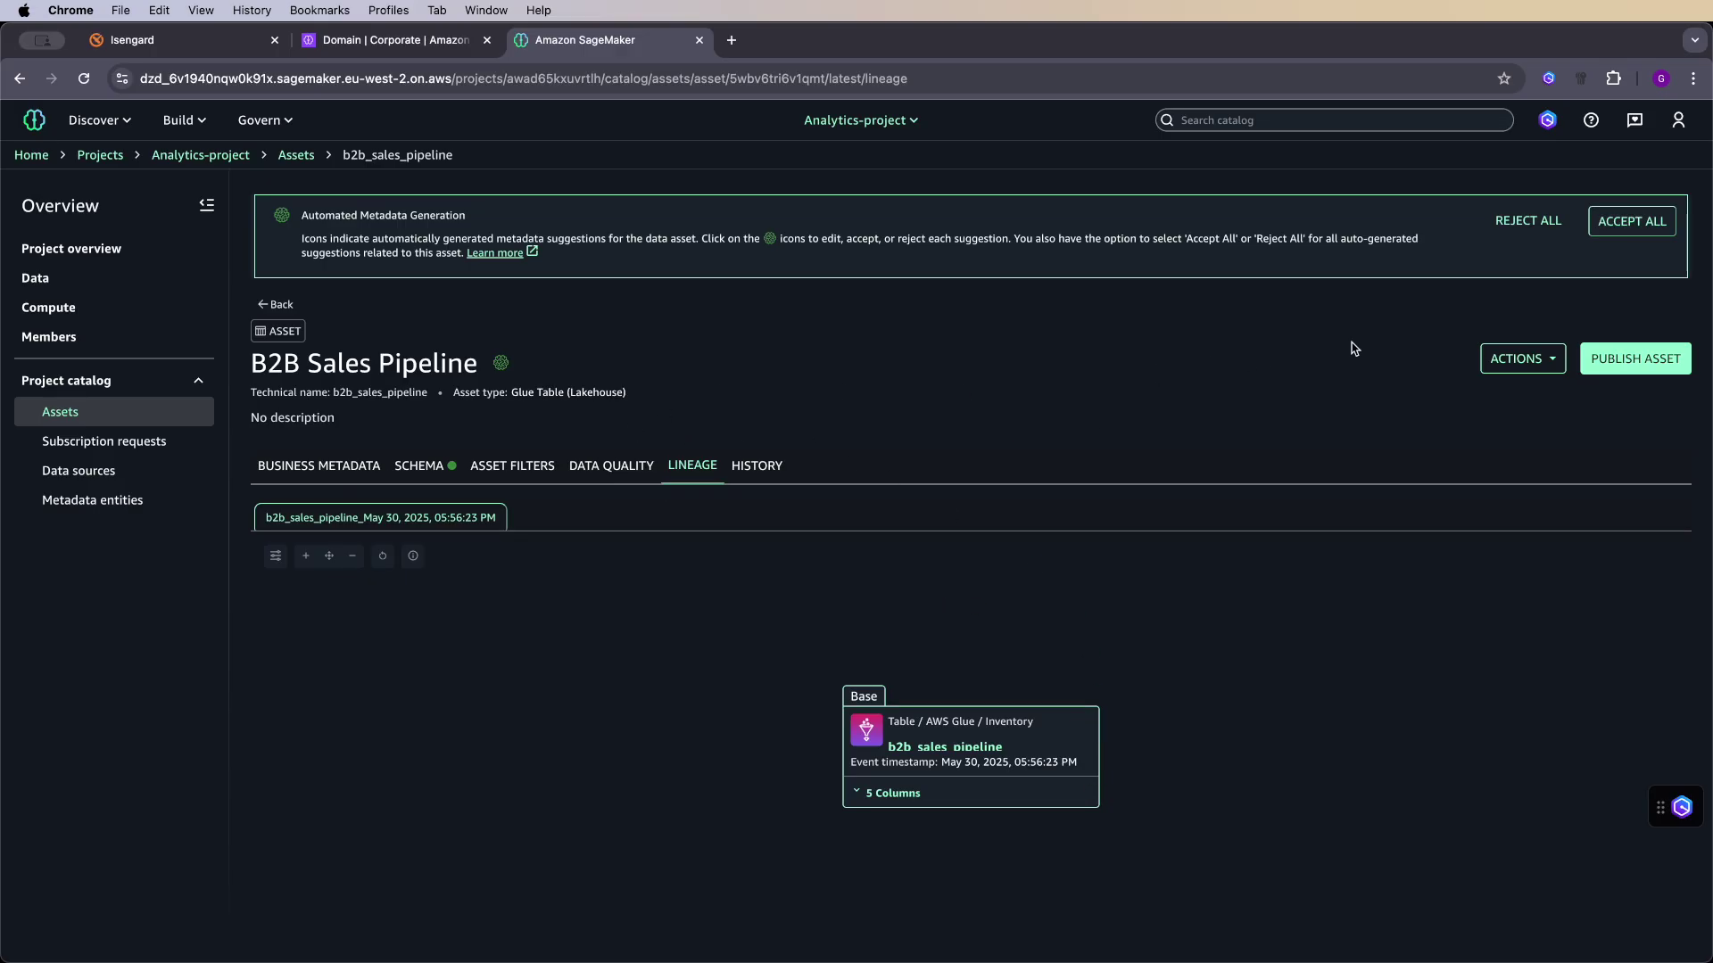
{"action": "left_click", "coordinate": [1631, 221]}
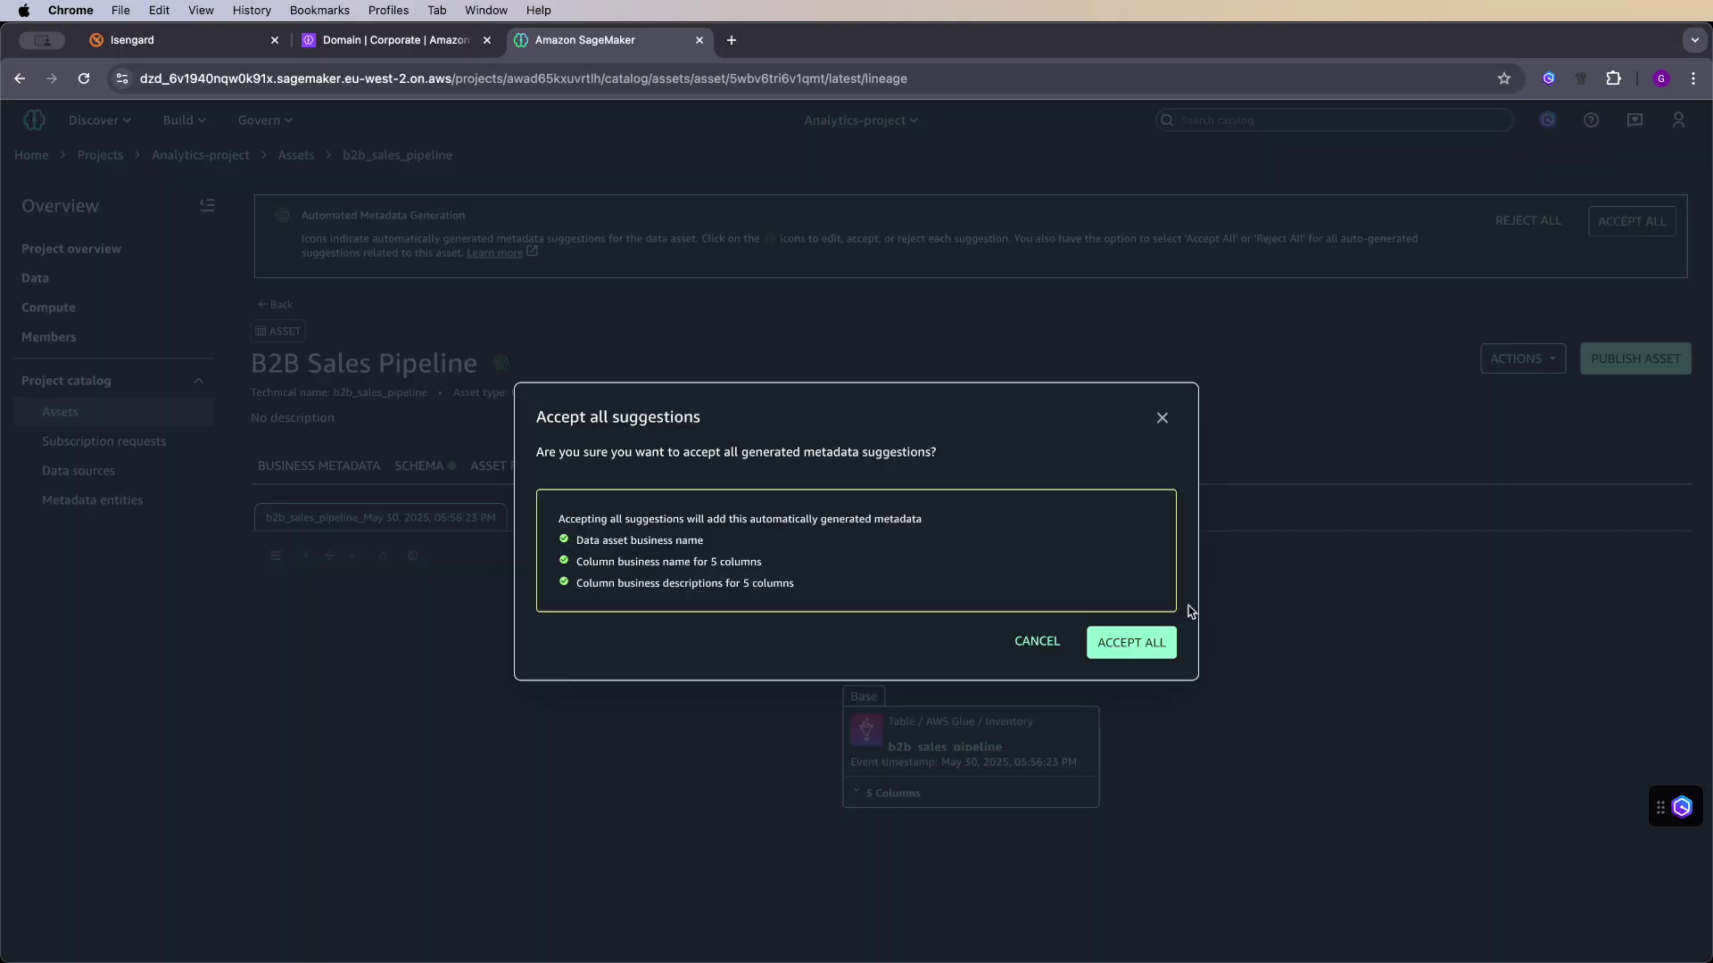
{"action": "left_click", "coordinate": [1148, 642]}
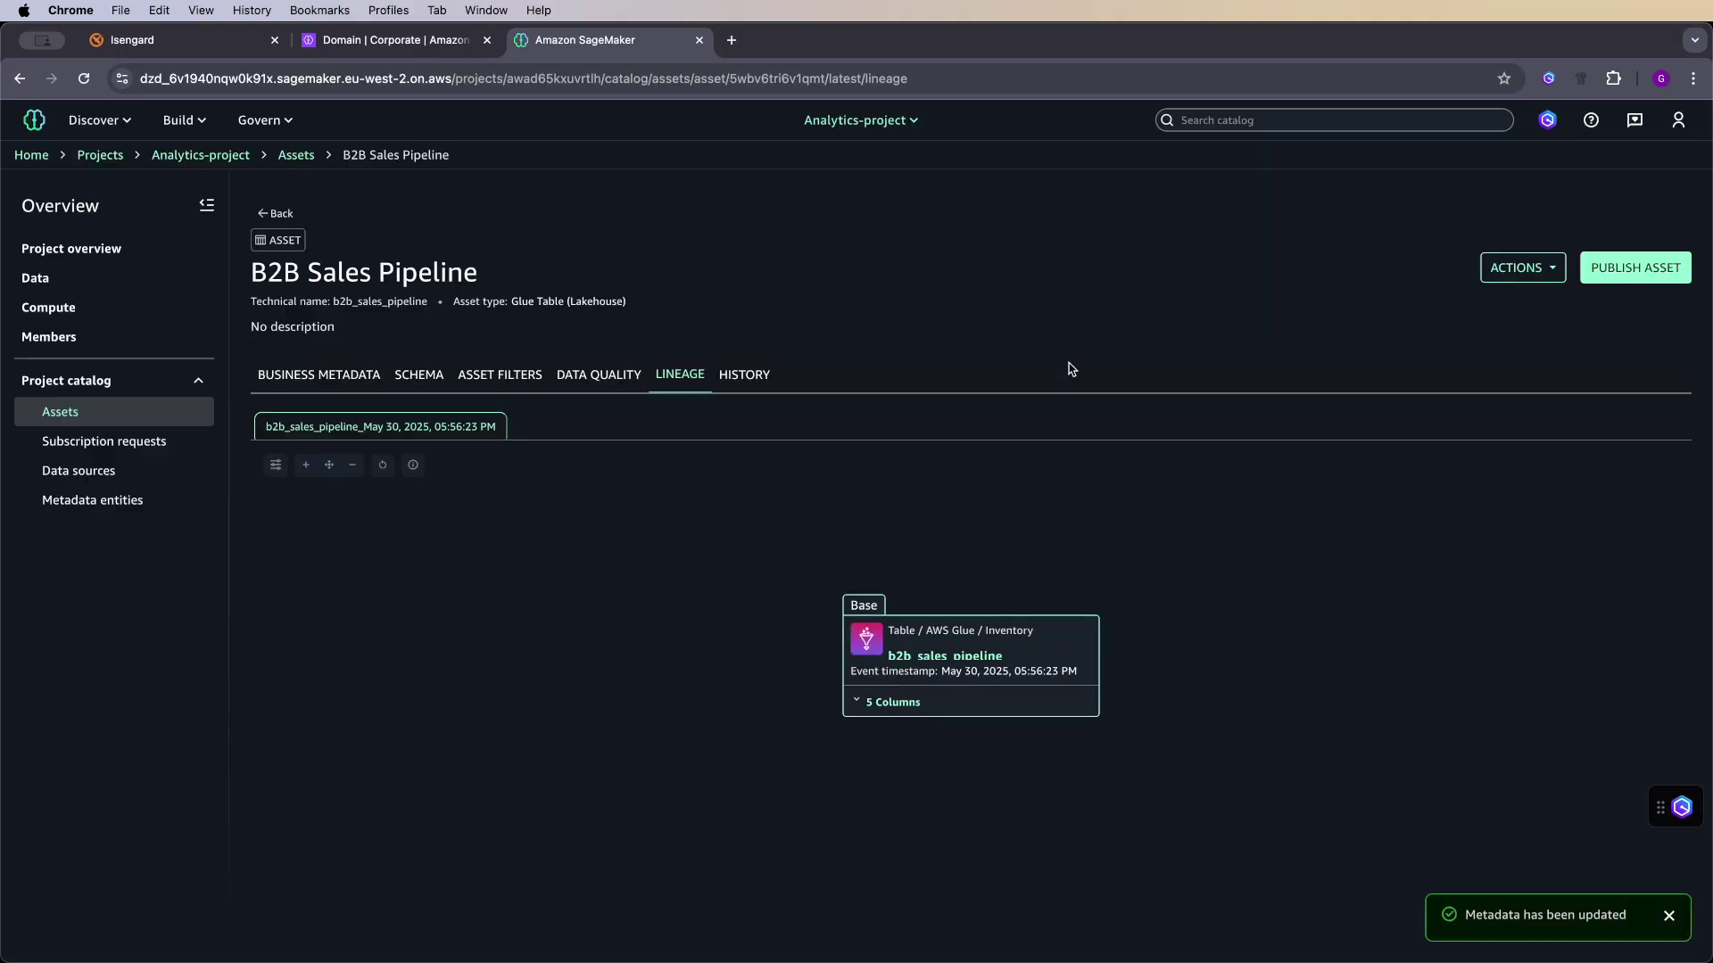
{"action": "left_click", "coordinate": [1616, 281]}
{"action": "left_click", "coordinate": [1151, 583]}
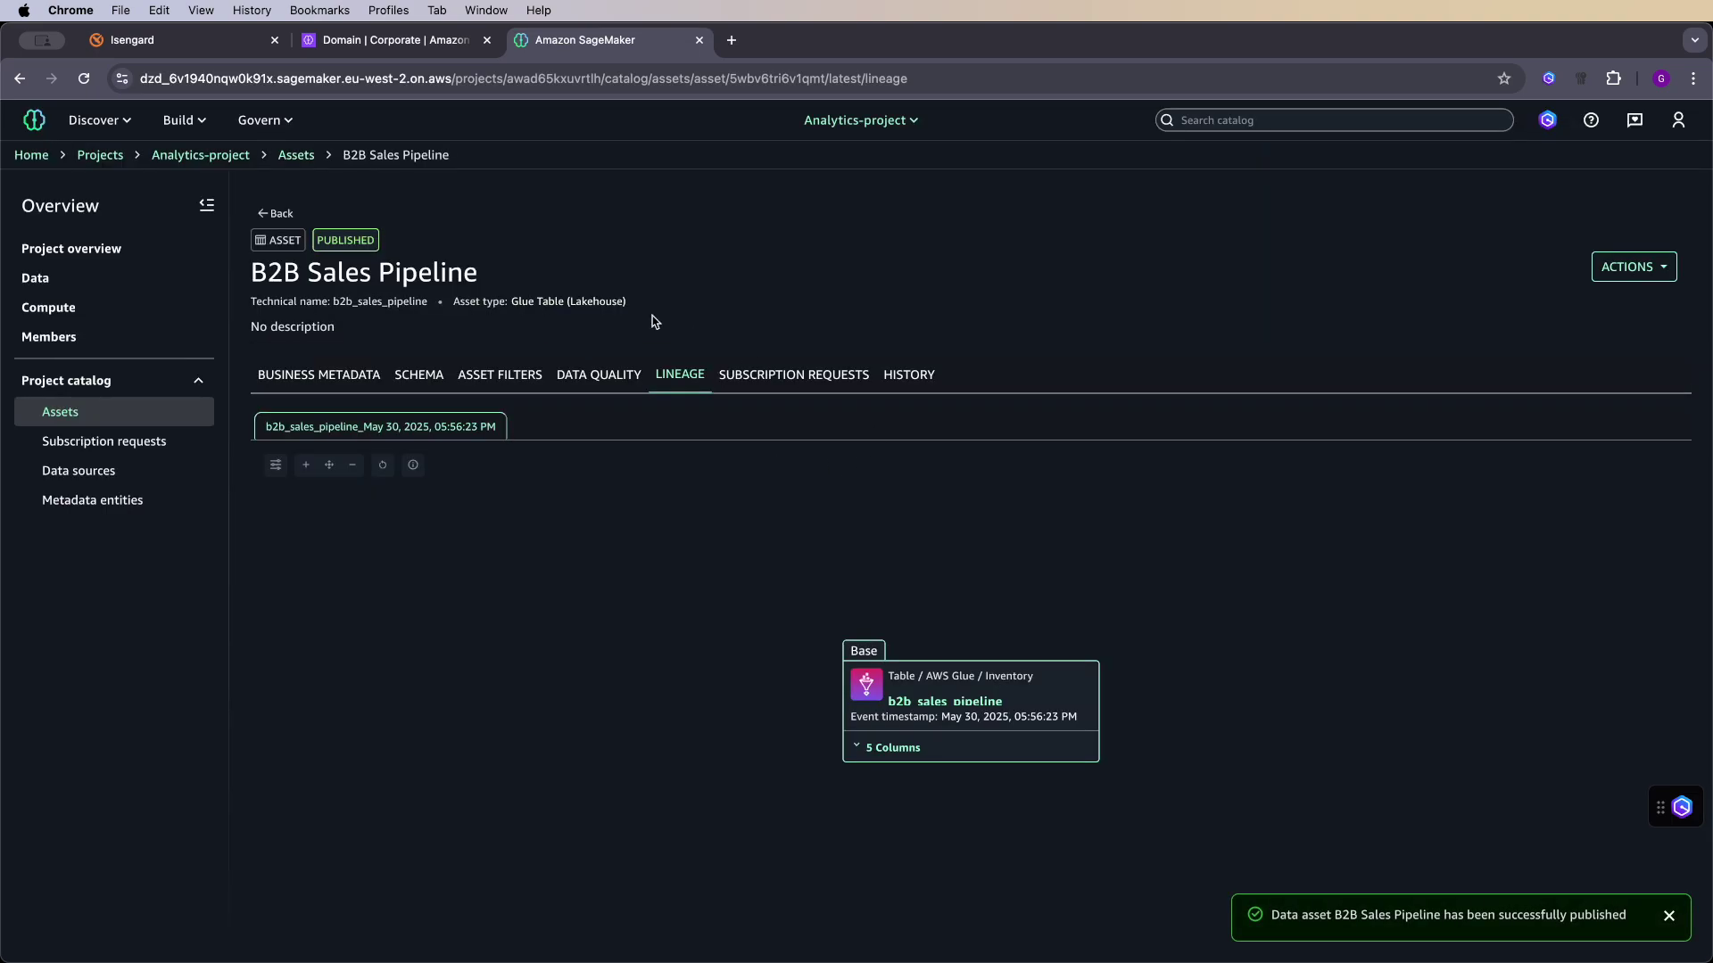
{"action": "left_click", "coordinate": [278, 215]}
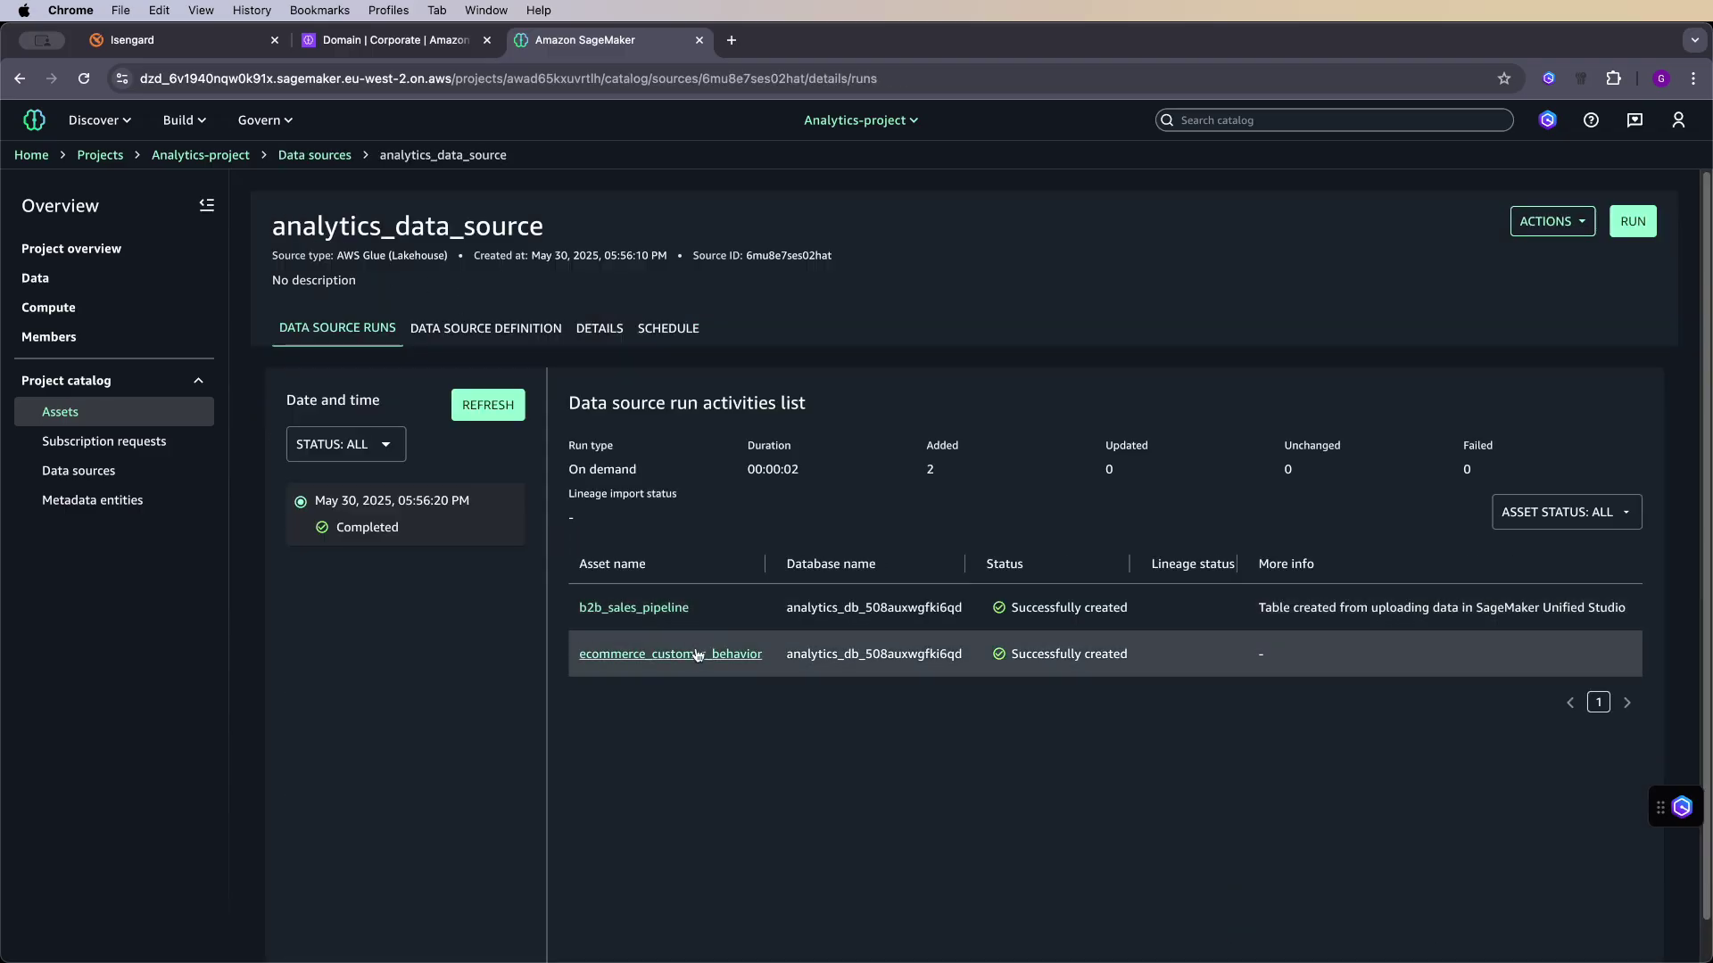
{"action": "left_click", "coordinate": [697, 655]}
- Generate descriptions for Ecommerce Customer Behavior and publish the asset
{"action": "left_click", "coordinate": [1185, 532]}
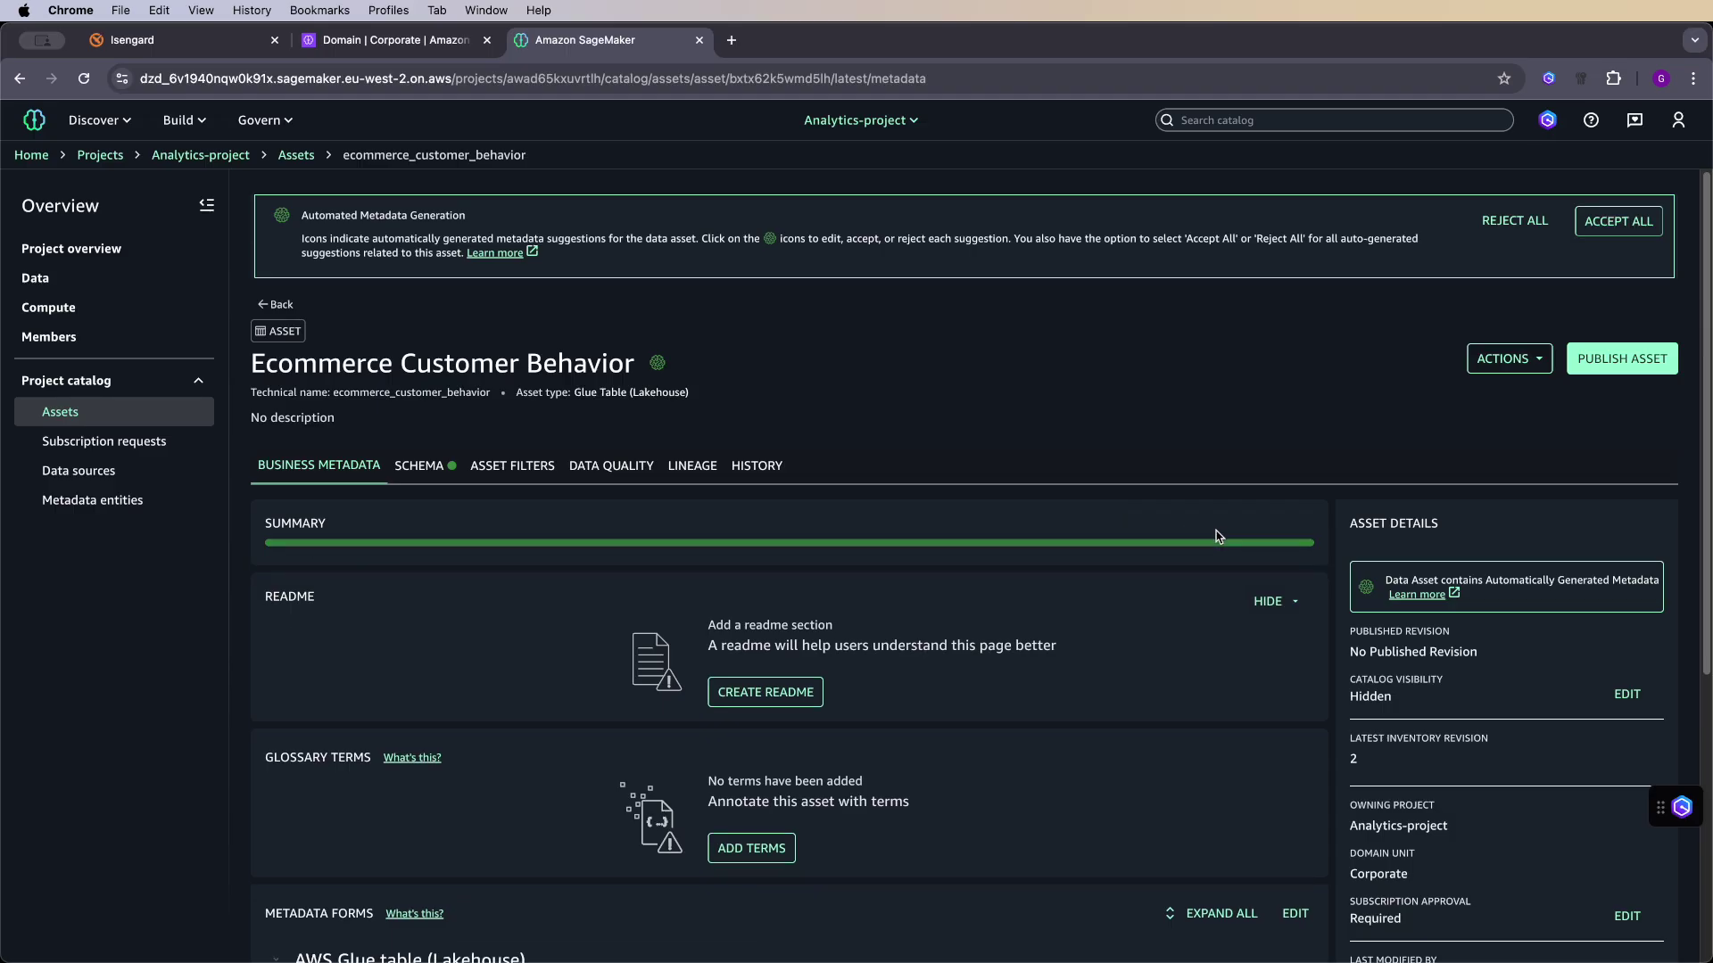
{"action": "left_click", "coordinate": [1620, 267]}
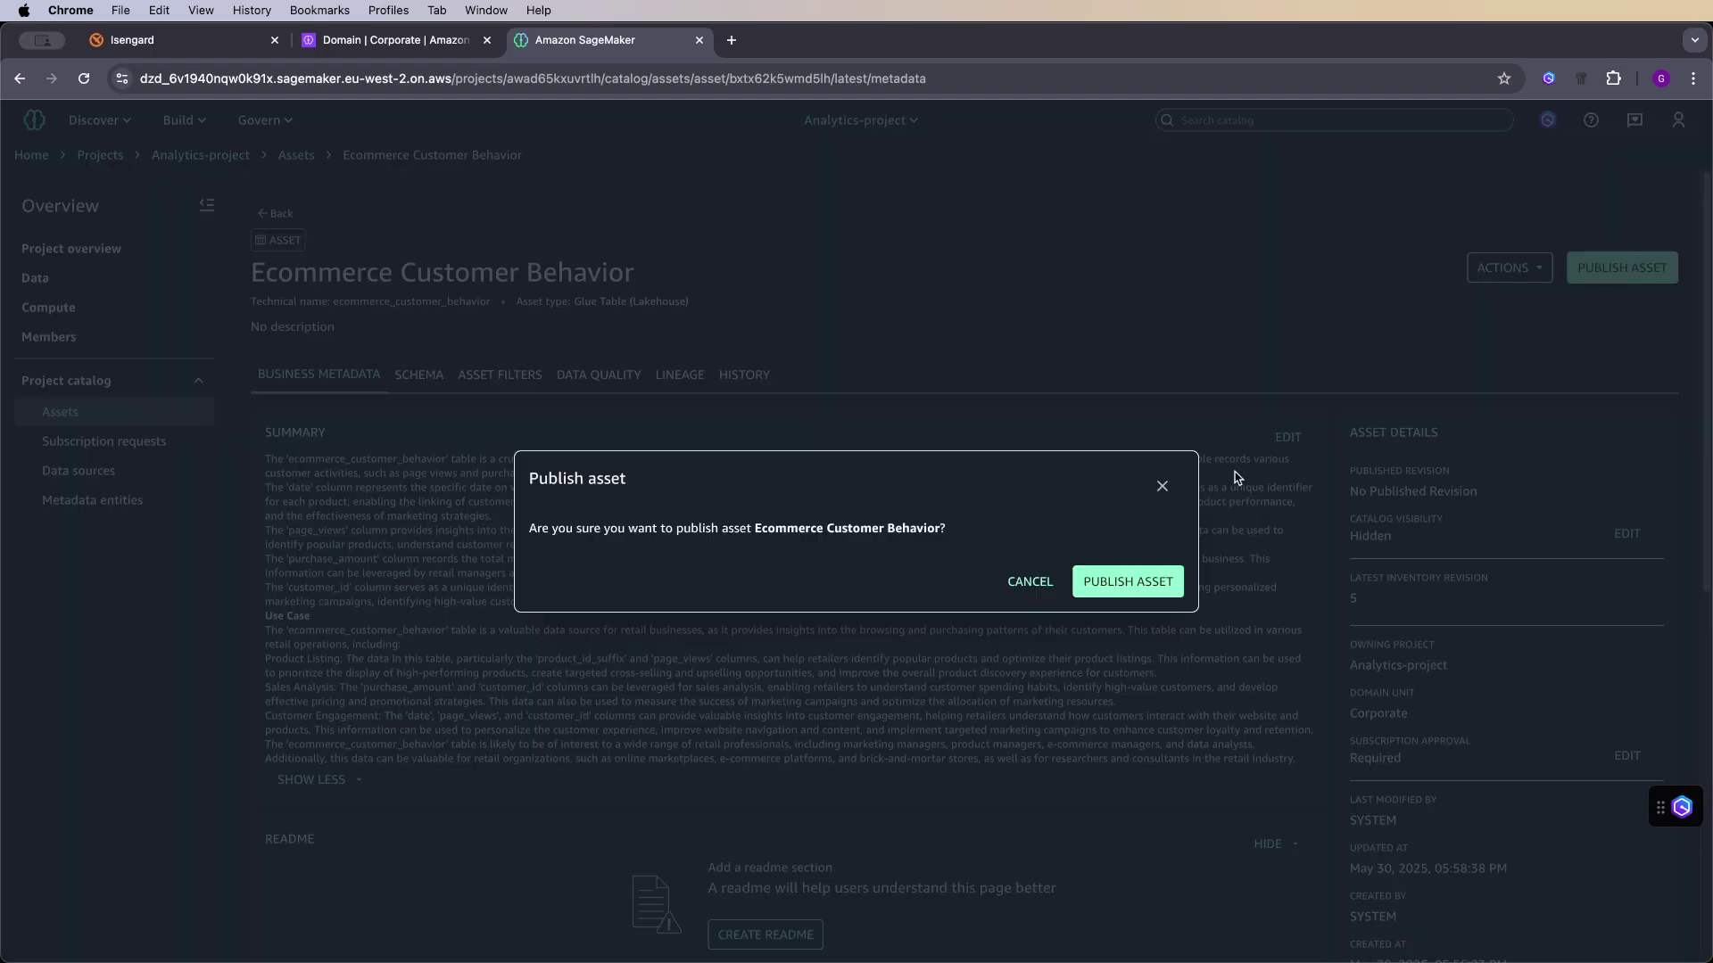
{"action": "left_click", "coordinate": [1148, 587]}
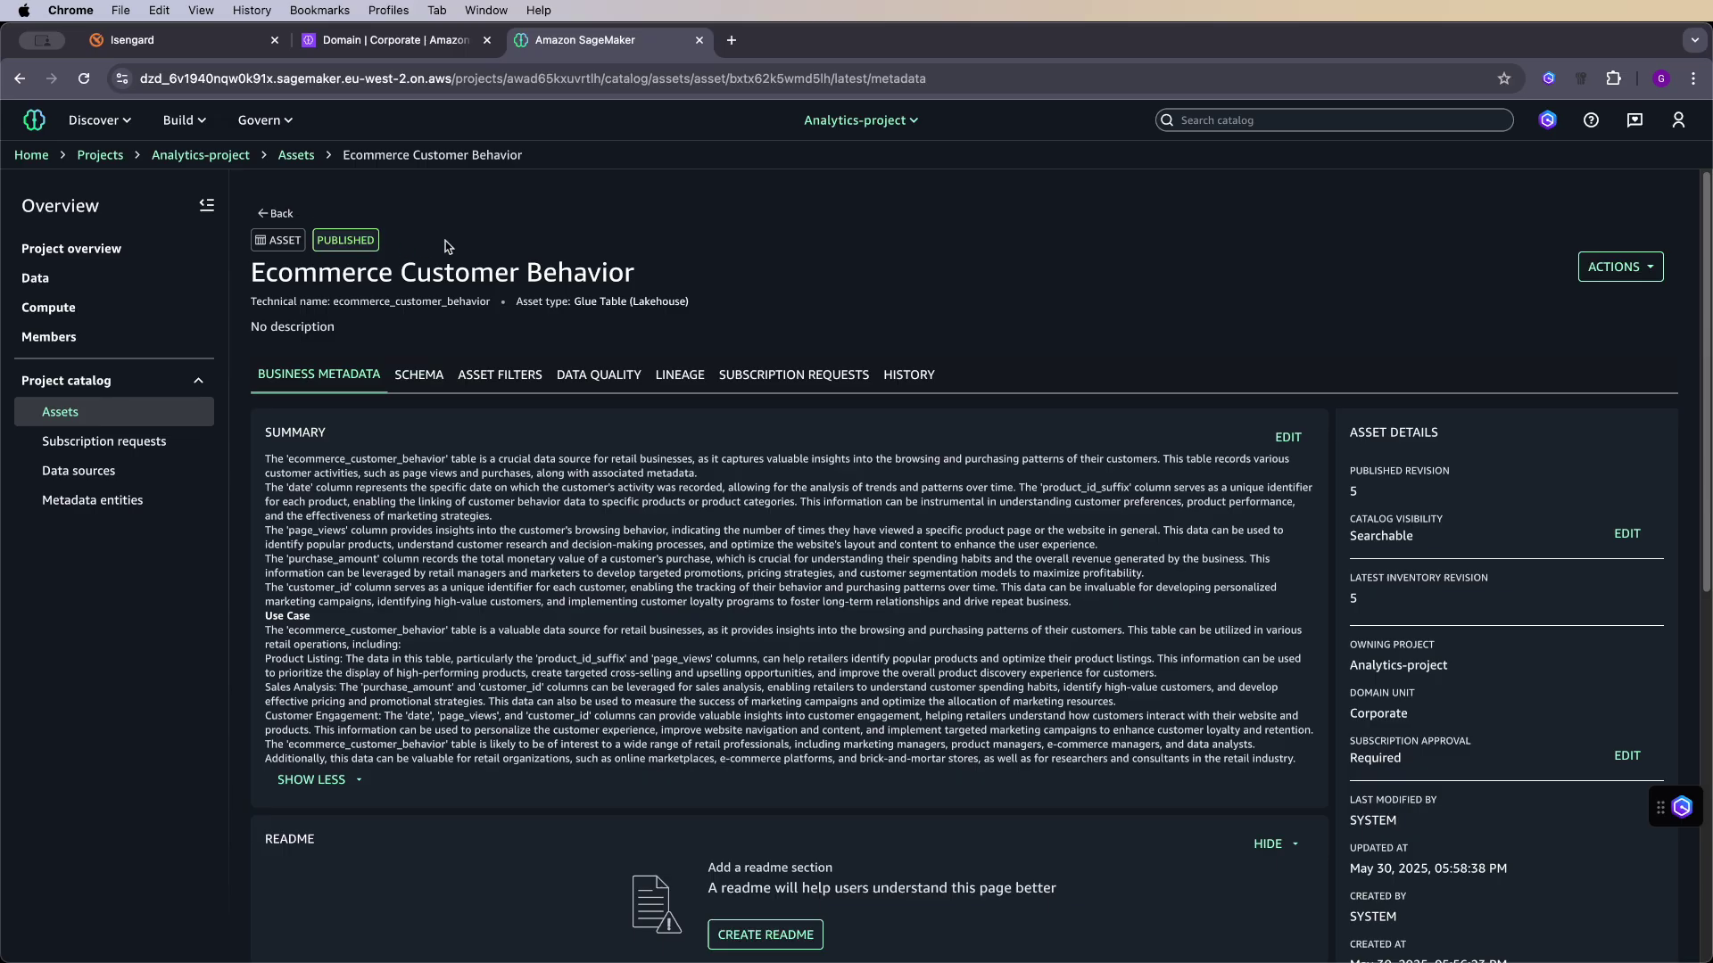
- Create marketing_project in Corporate with the Data analytics and AI-ML model development profile
{"action": "left_click", "coordinate": [922, 123]}
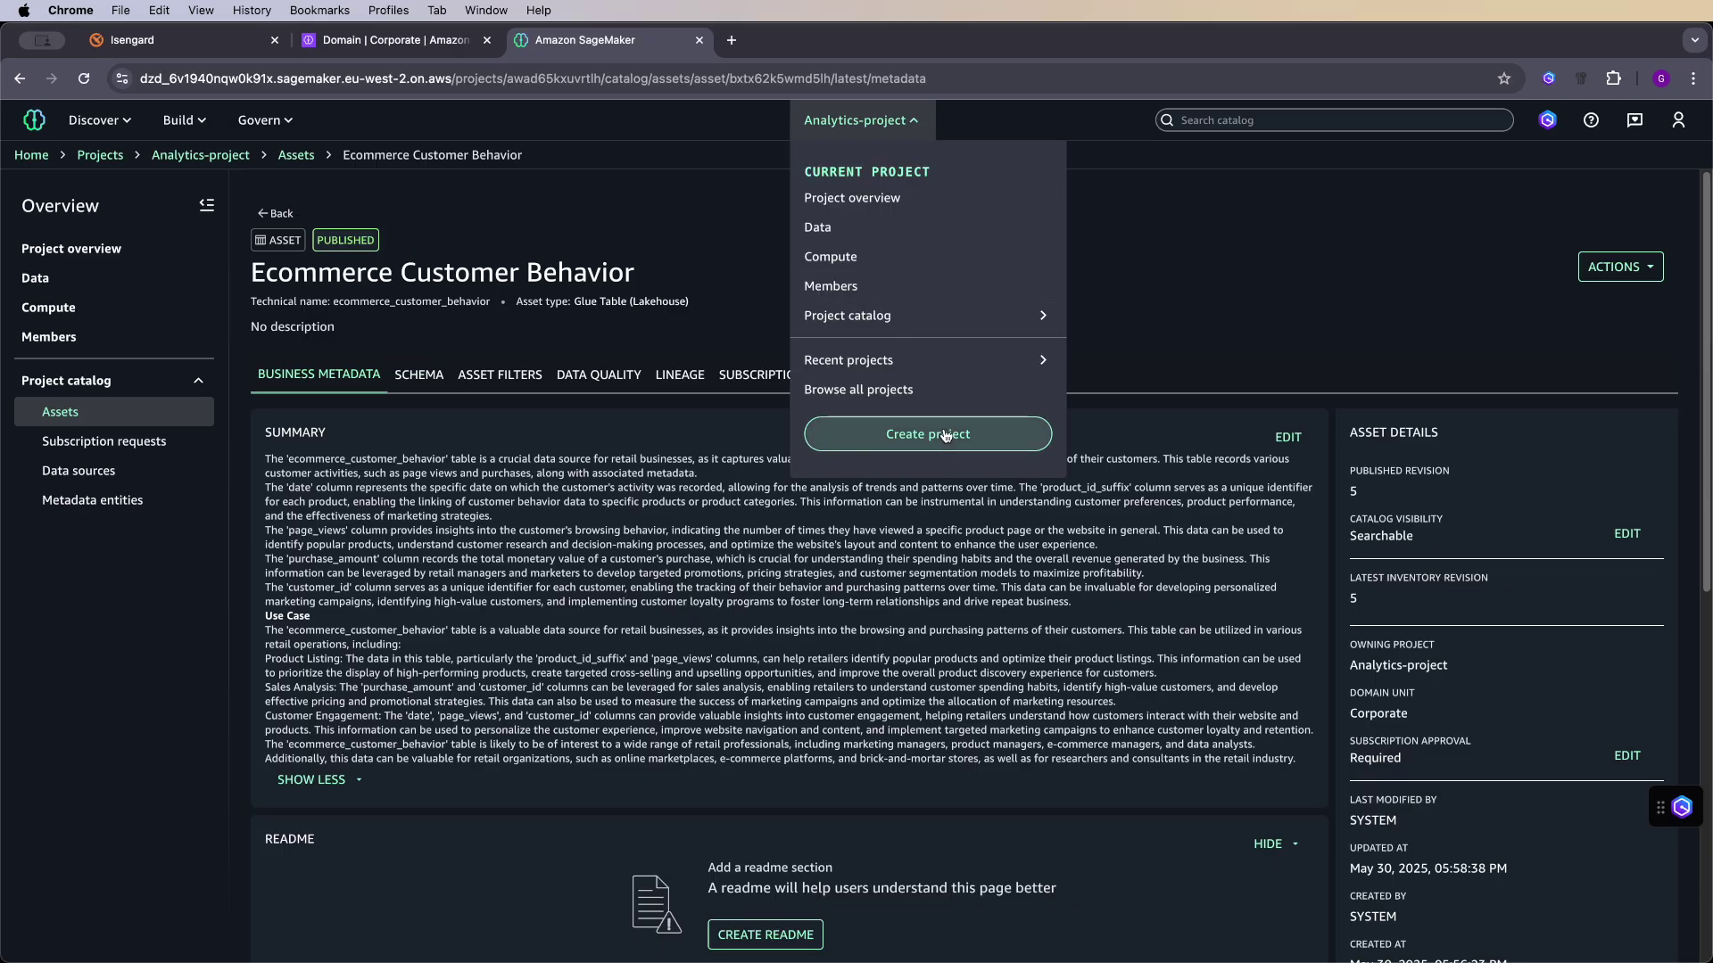
{"action": "left_click", "coordinate": [947, 436]}
{"action": "double_click", "coordinate": [726, 428]}
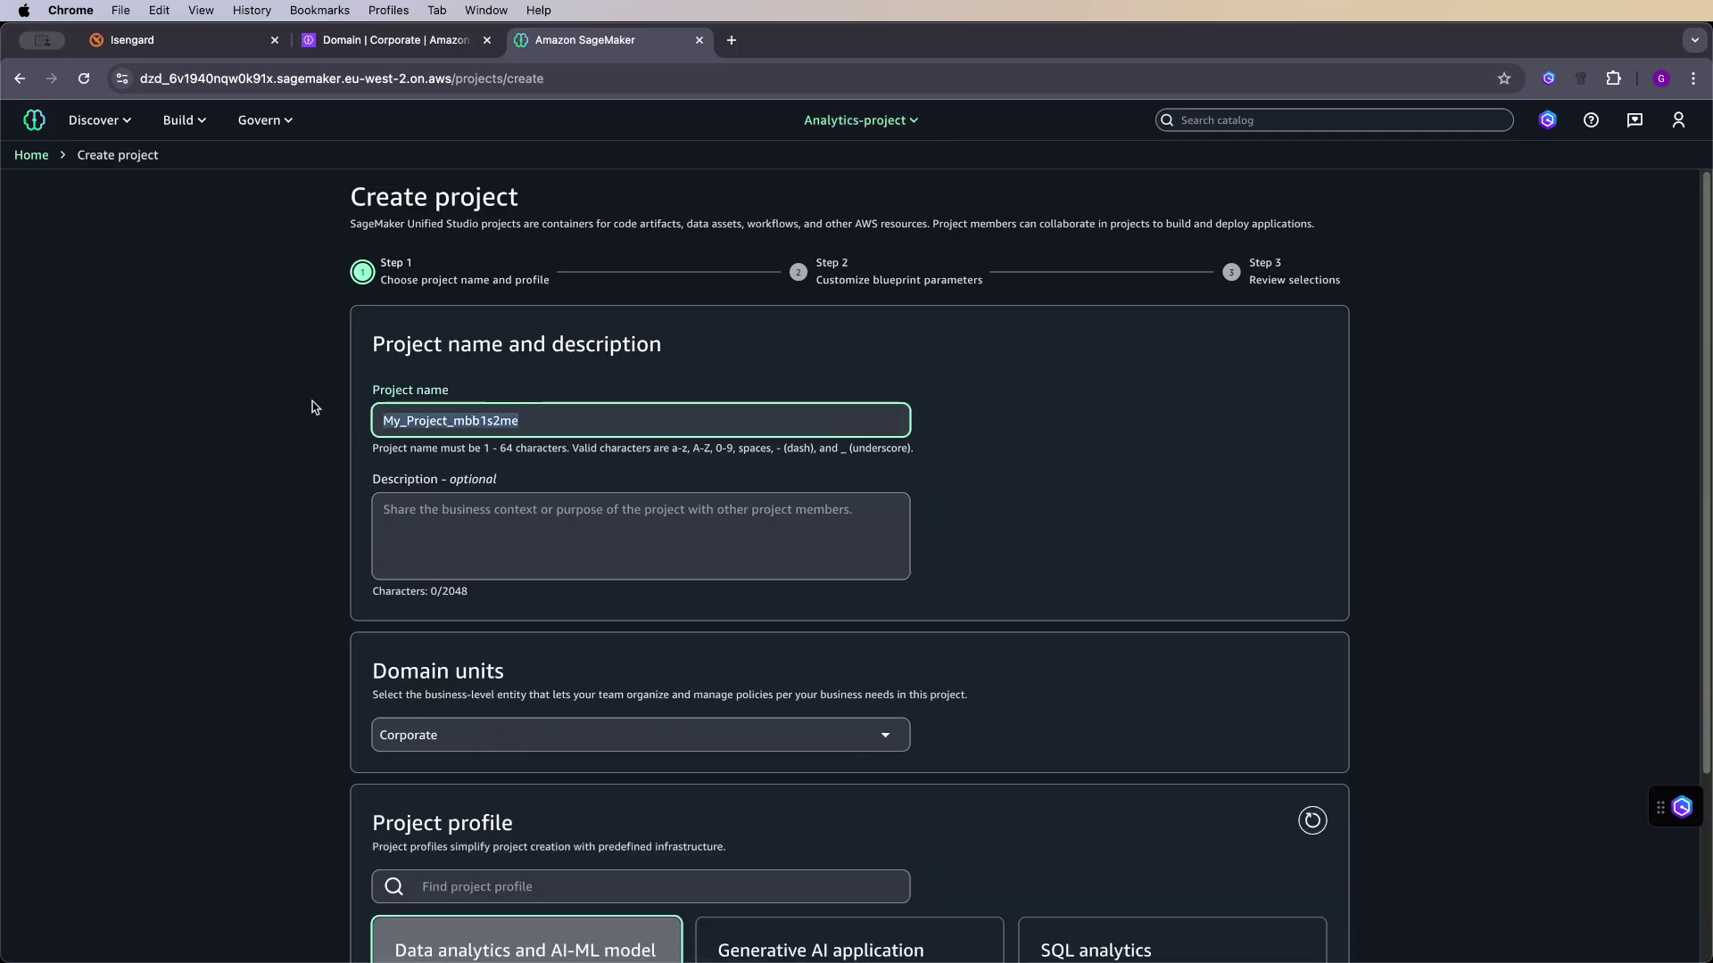
{"action": "type", "text": "marketing_project"}
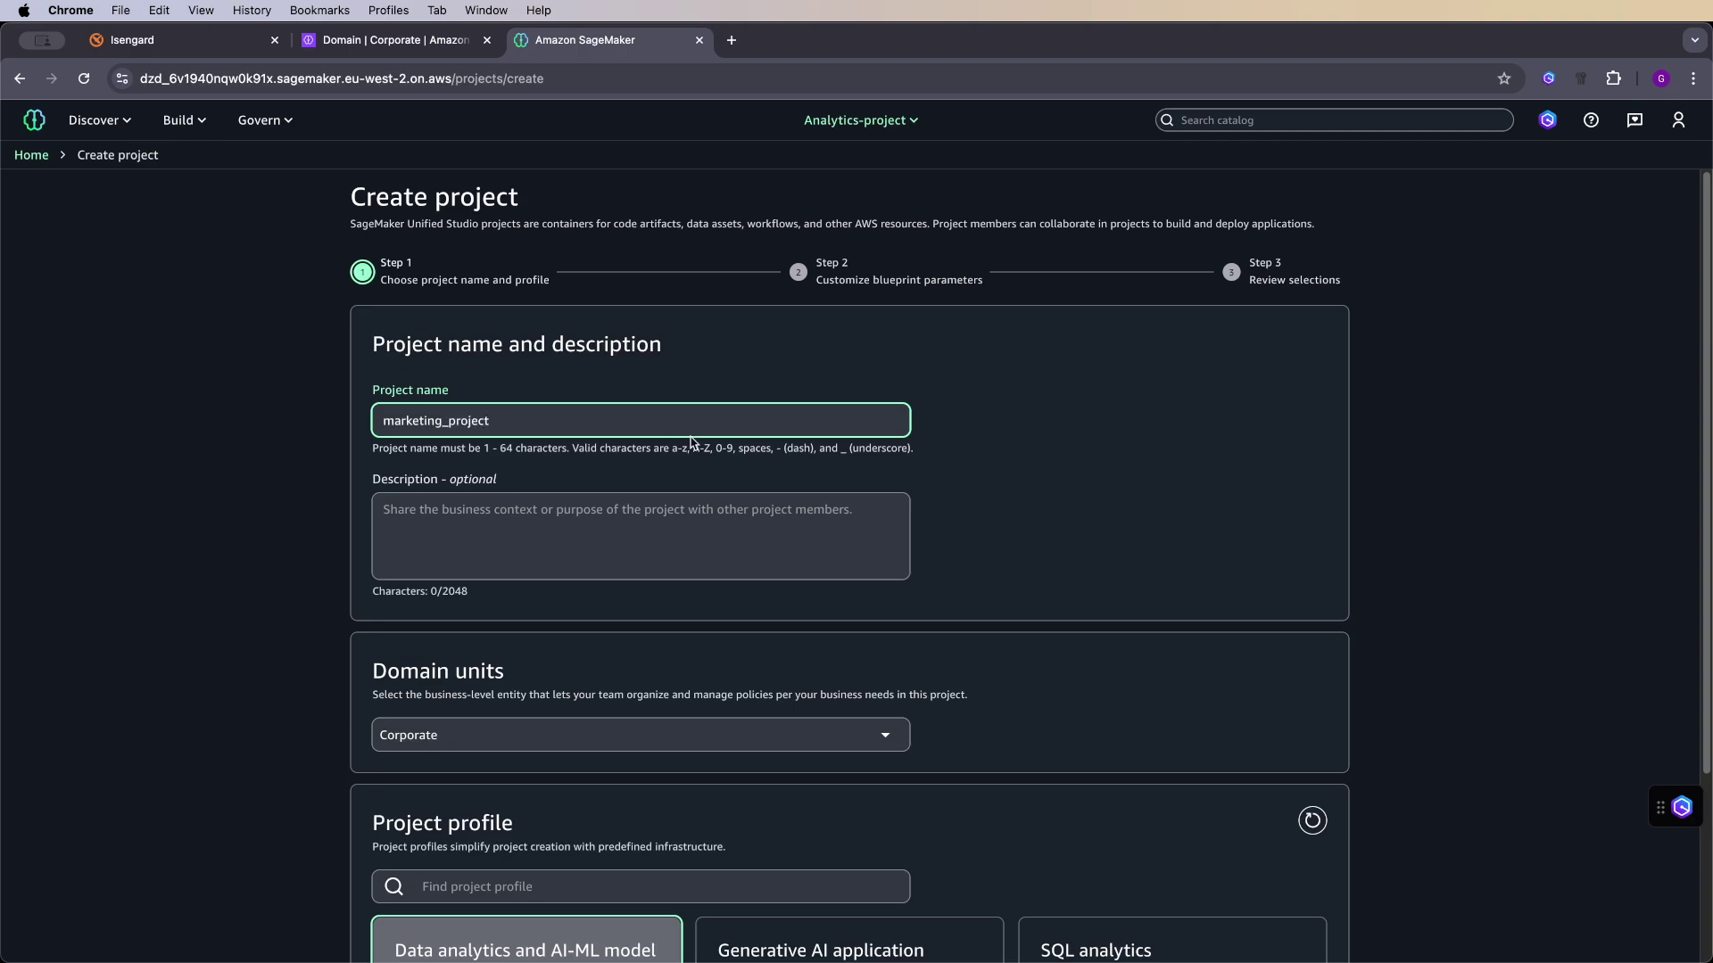
{"action": "left_click", "coordinate": [1048, 469]}
{"action": "scroll", "coordinate": [1025, 494], "scroll_direction": "down", "scroll_amount": 2}
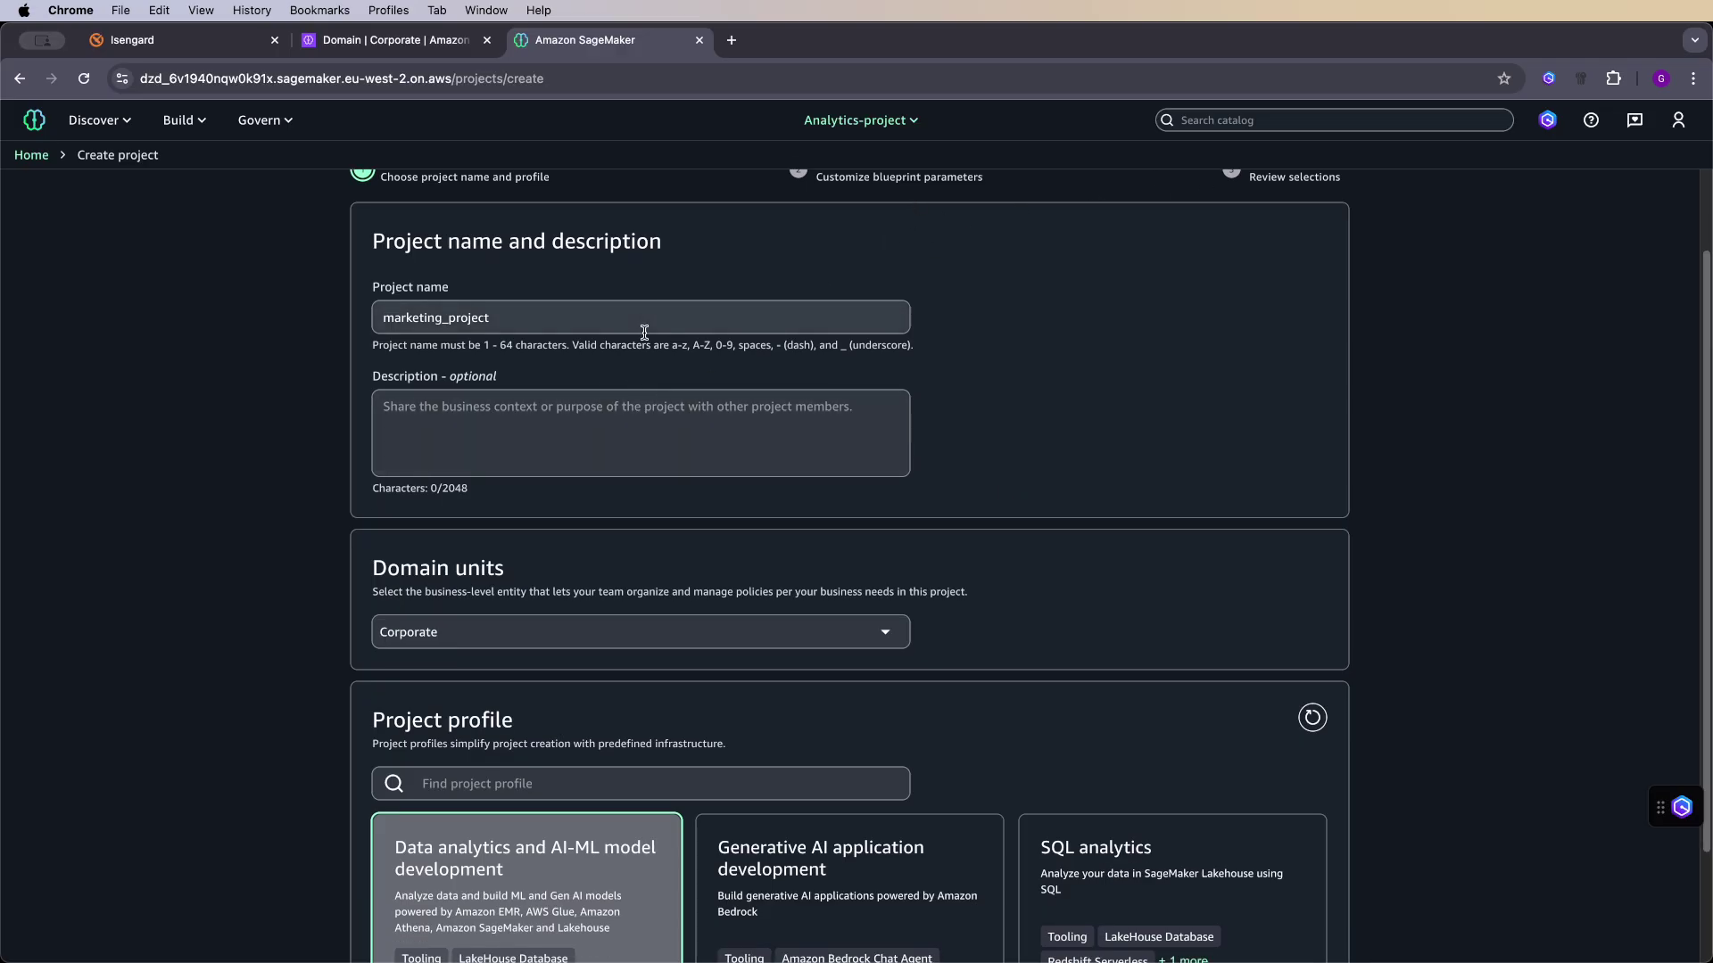
{"action": "scroll", "coordinate": [553, 343], "scroll_direction": "down", "scroll_amount": 3}
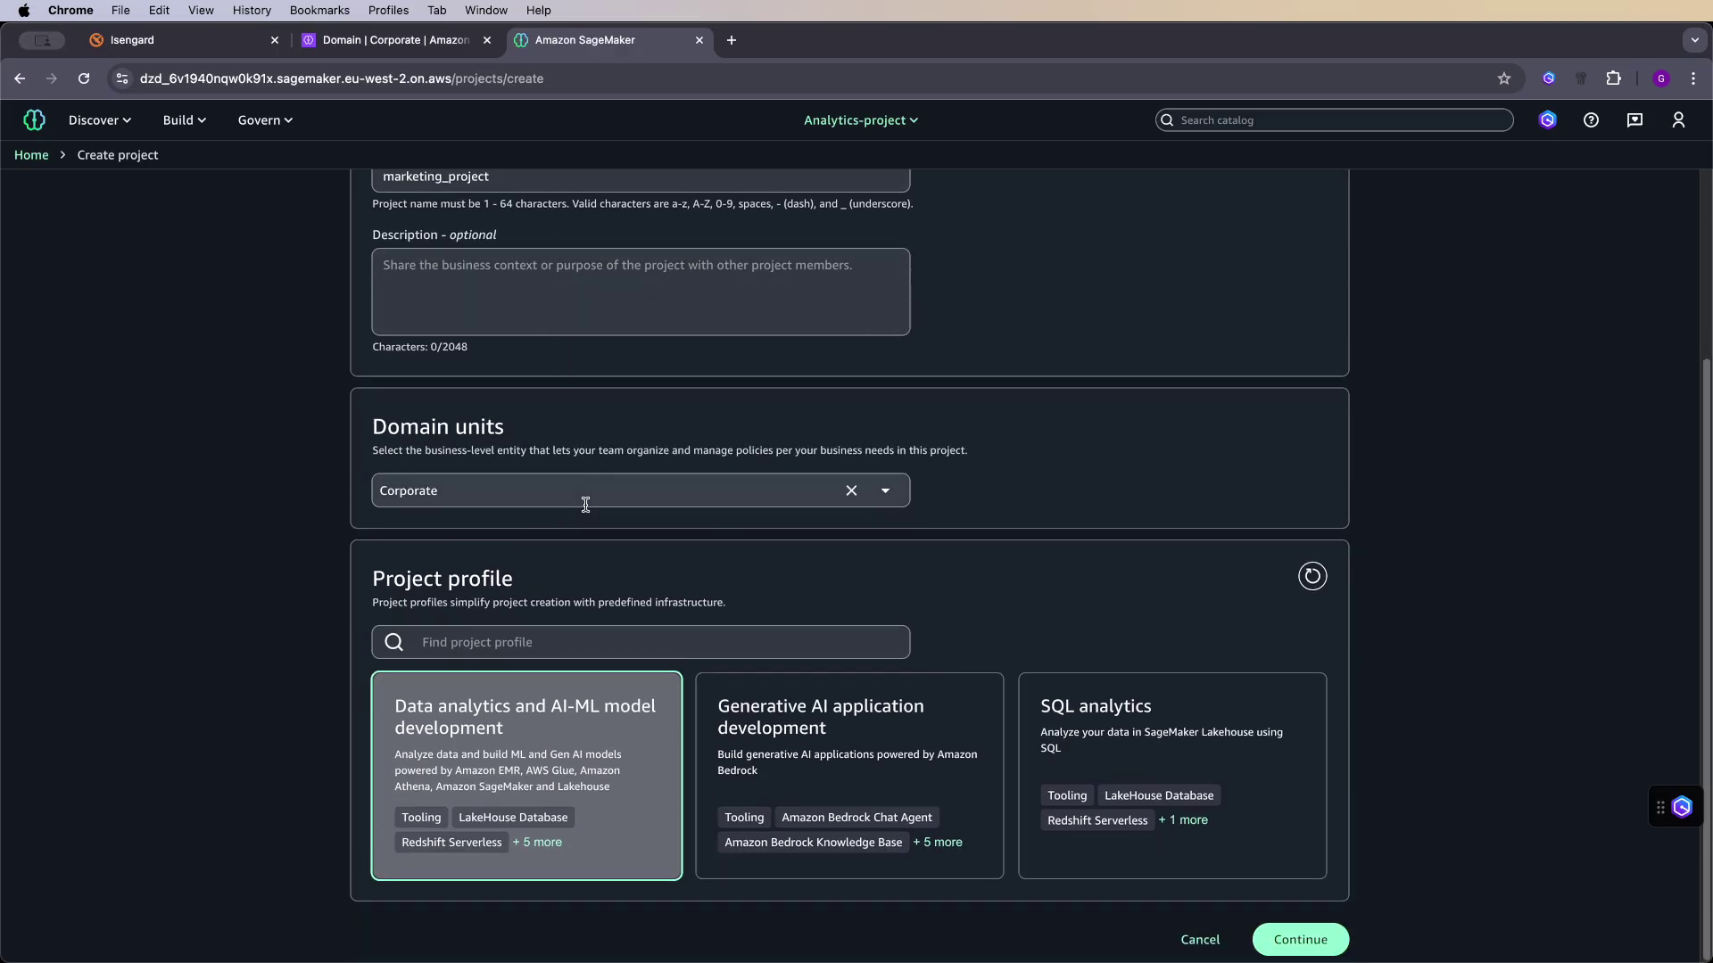
{"action": "left_click", "coordinate": [1307, 943]}
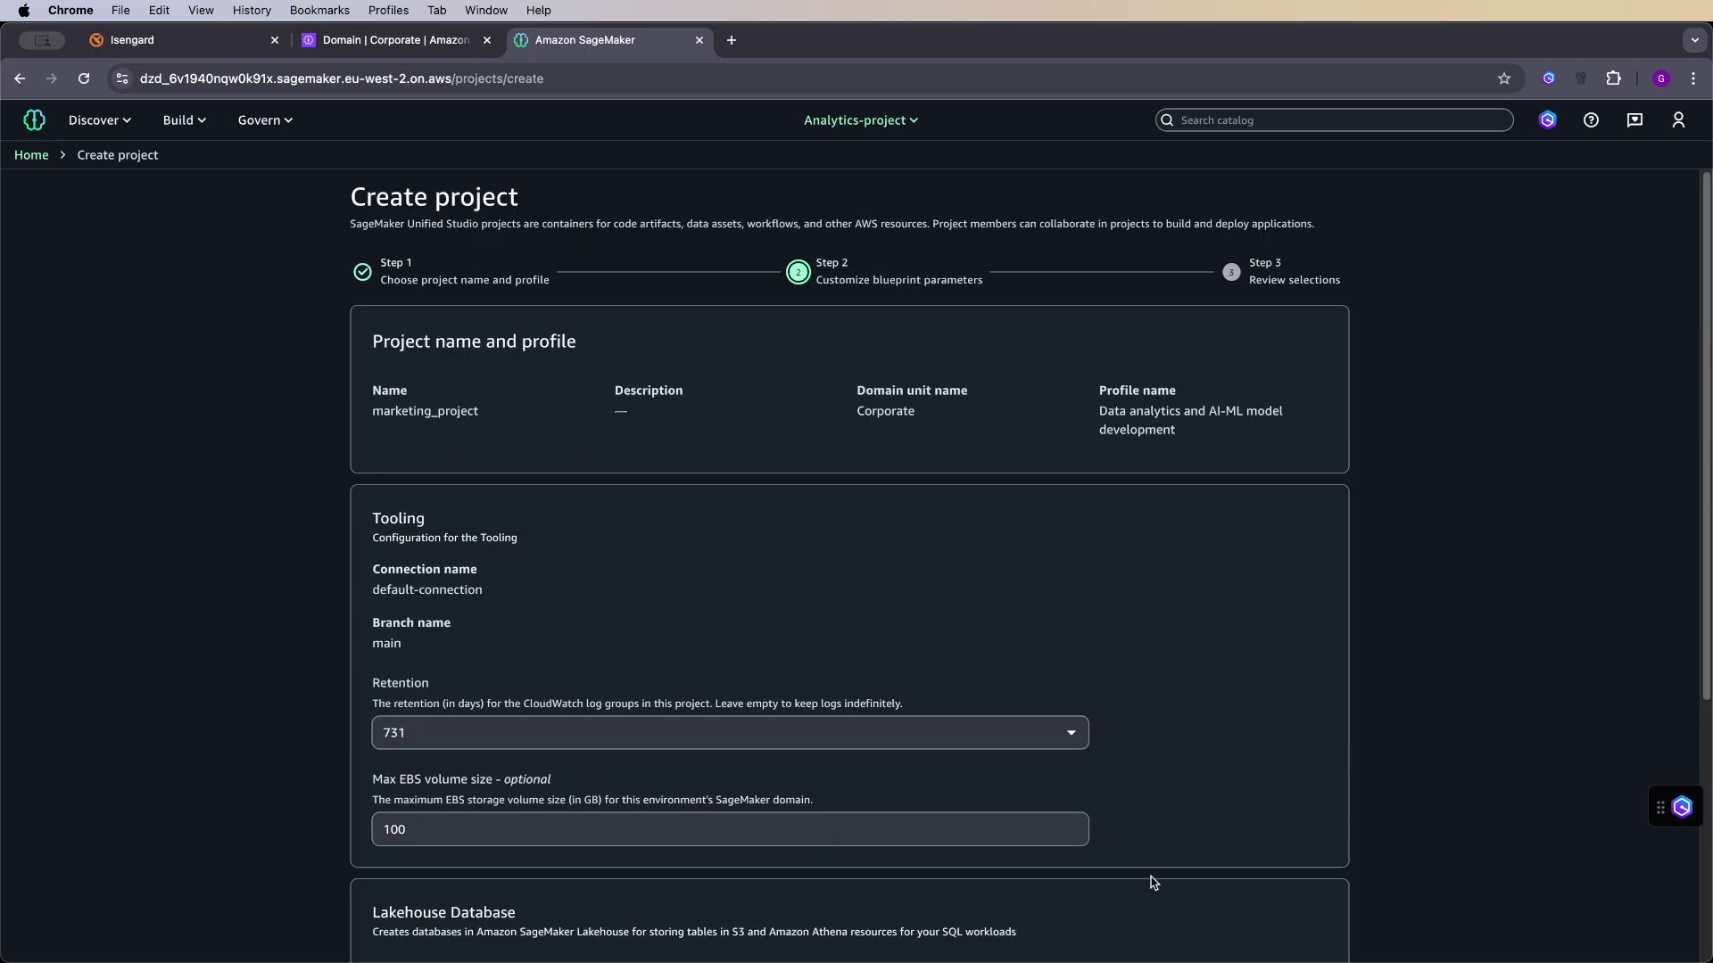
{"action": "scroll", "coordinate": [928, 624], "scroll_direction": "down", "scroll_amount": 5}
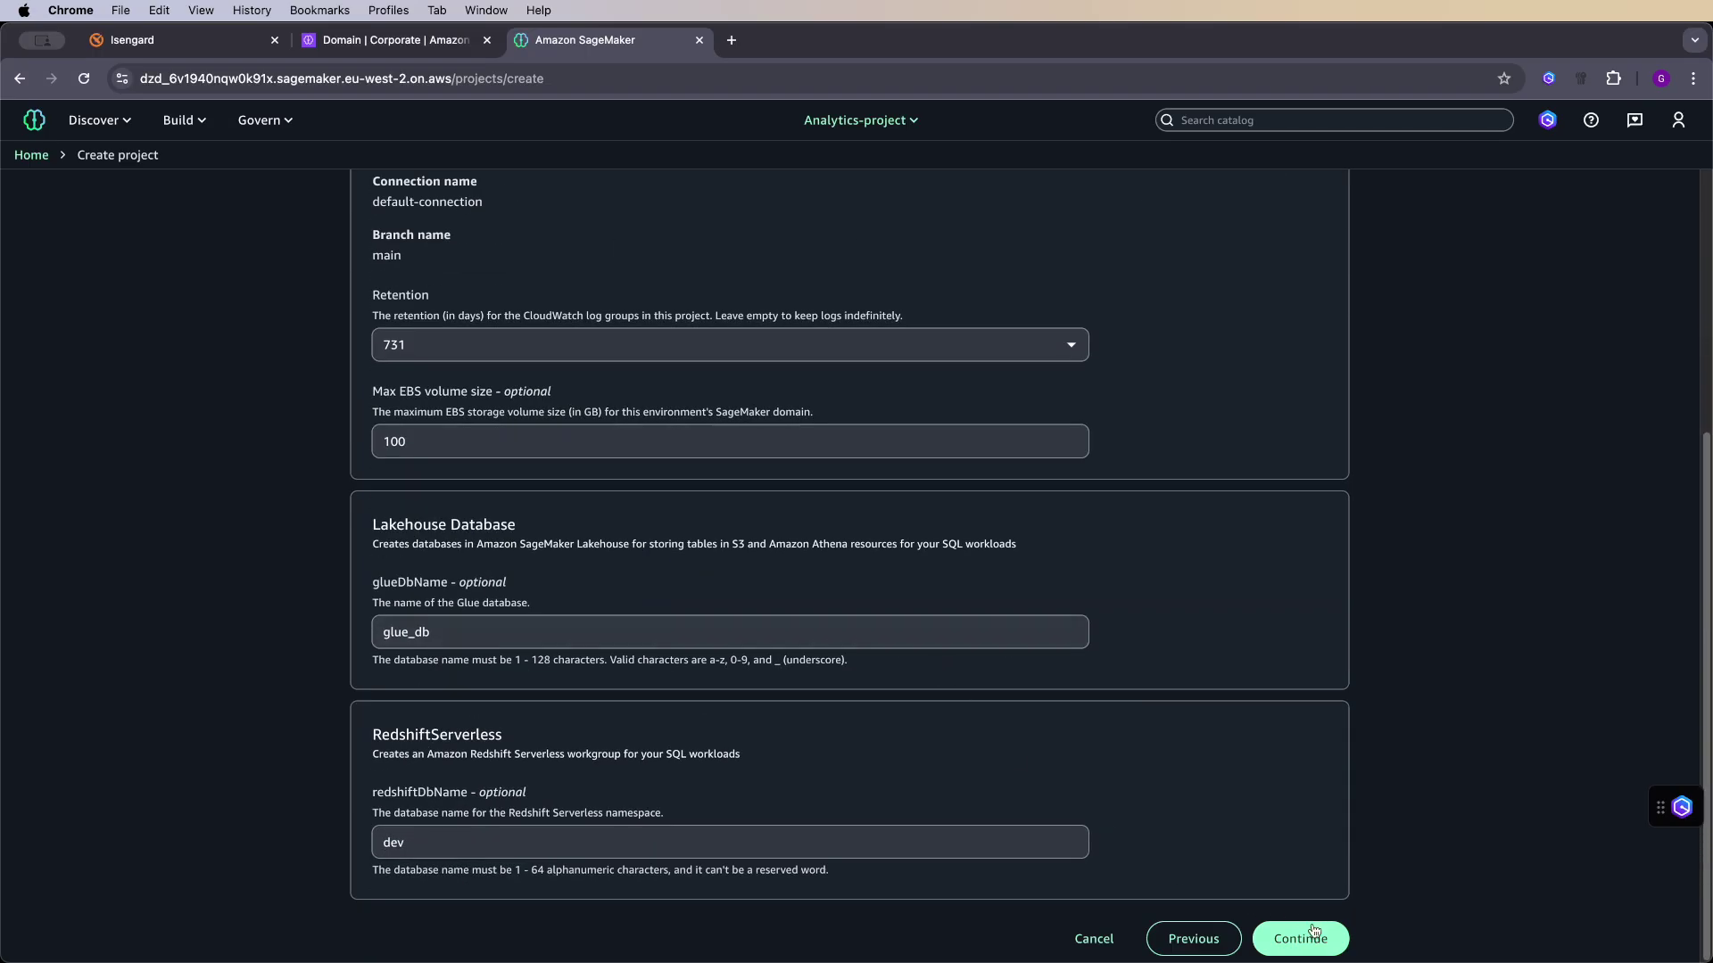
{"action": "left_click", "coordinate": [1311, 933]}
{"action": "left_click", "coordinate": [1306, 894]}
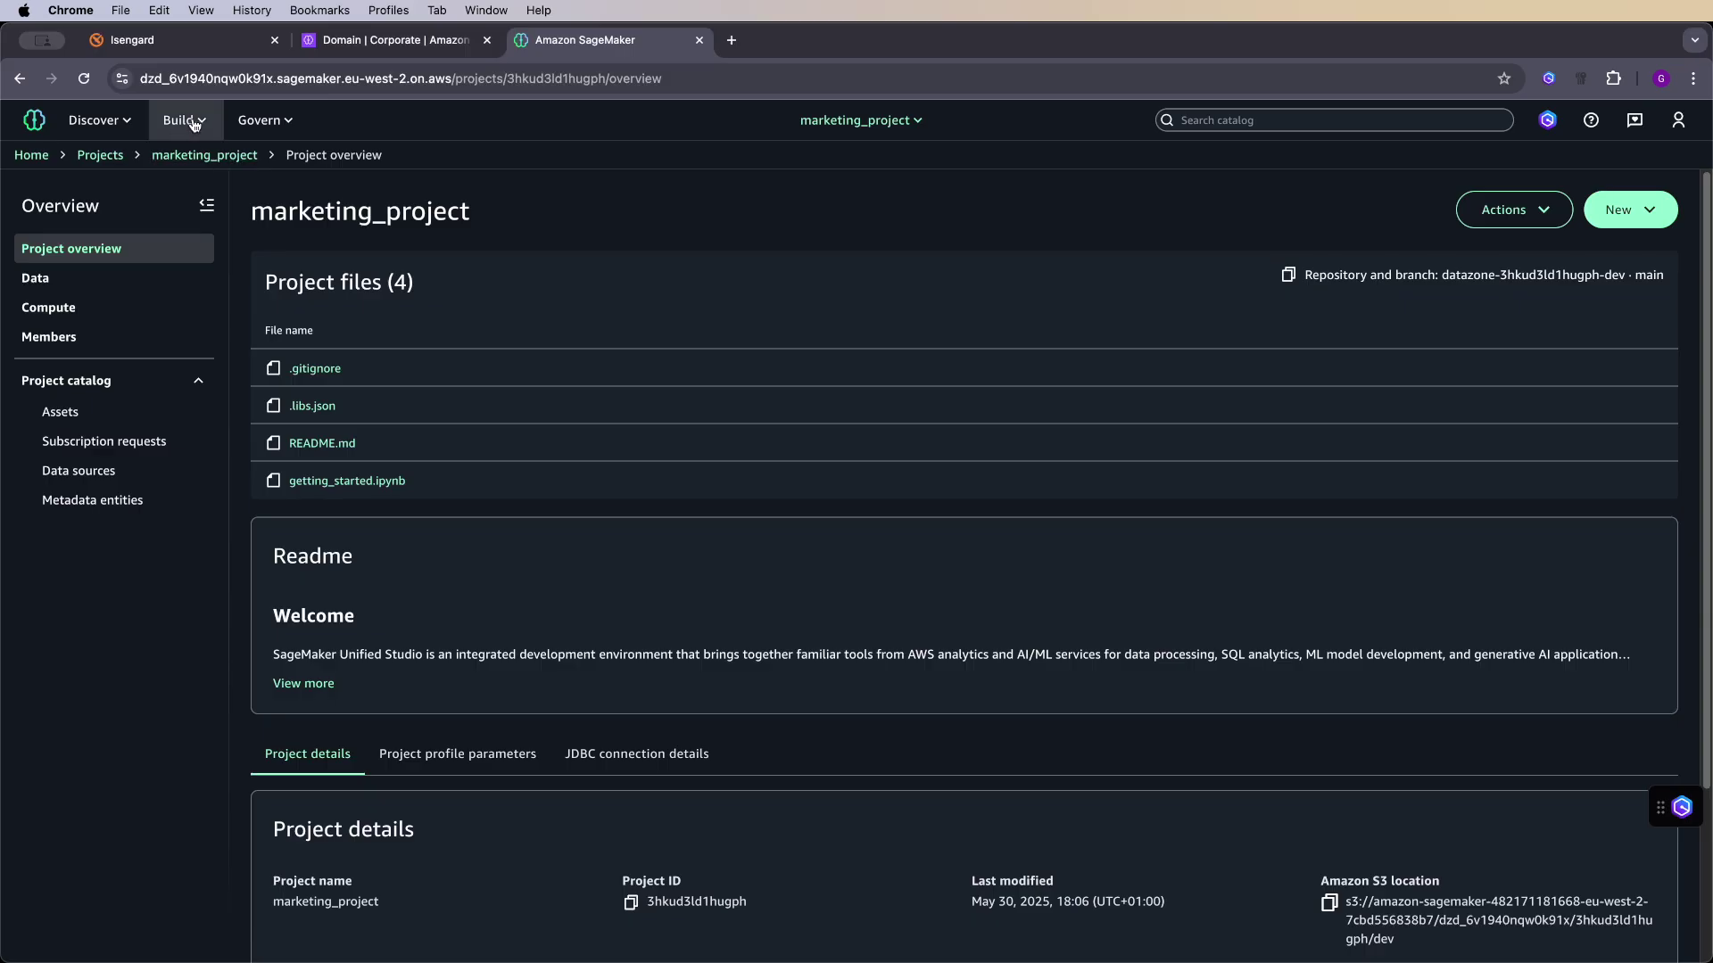
- Search the catalog for 'ecomme' and open the Ecommerce Customer Behavior listing
{"action": "left_click", "coordinate": [130, 122]}
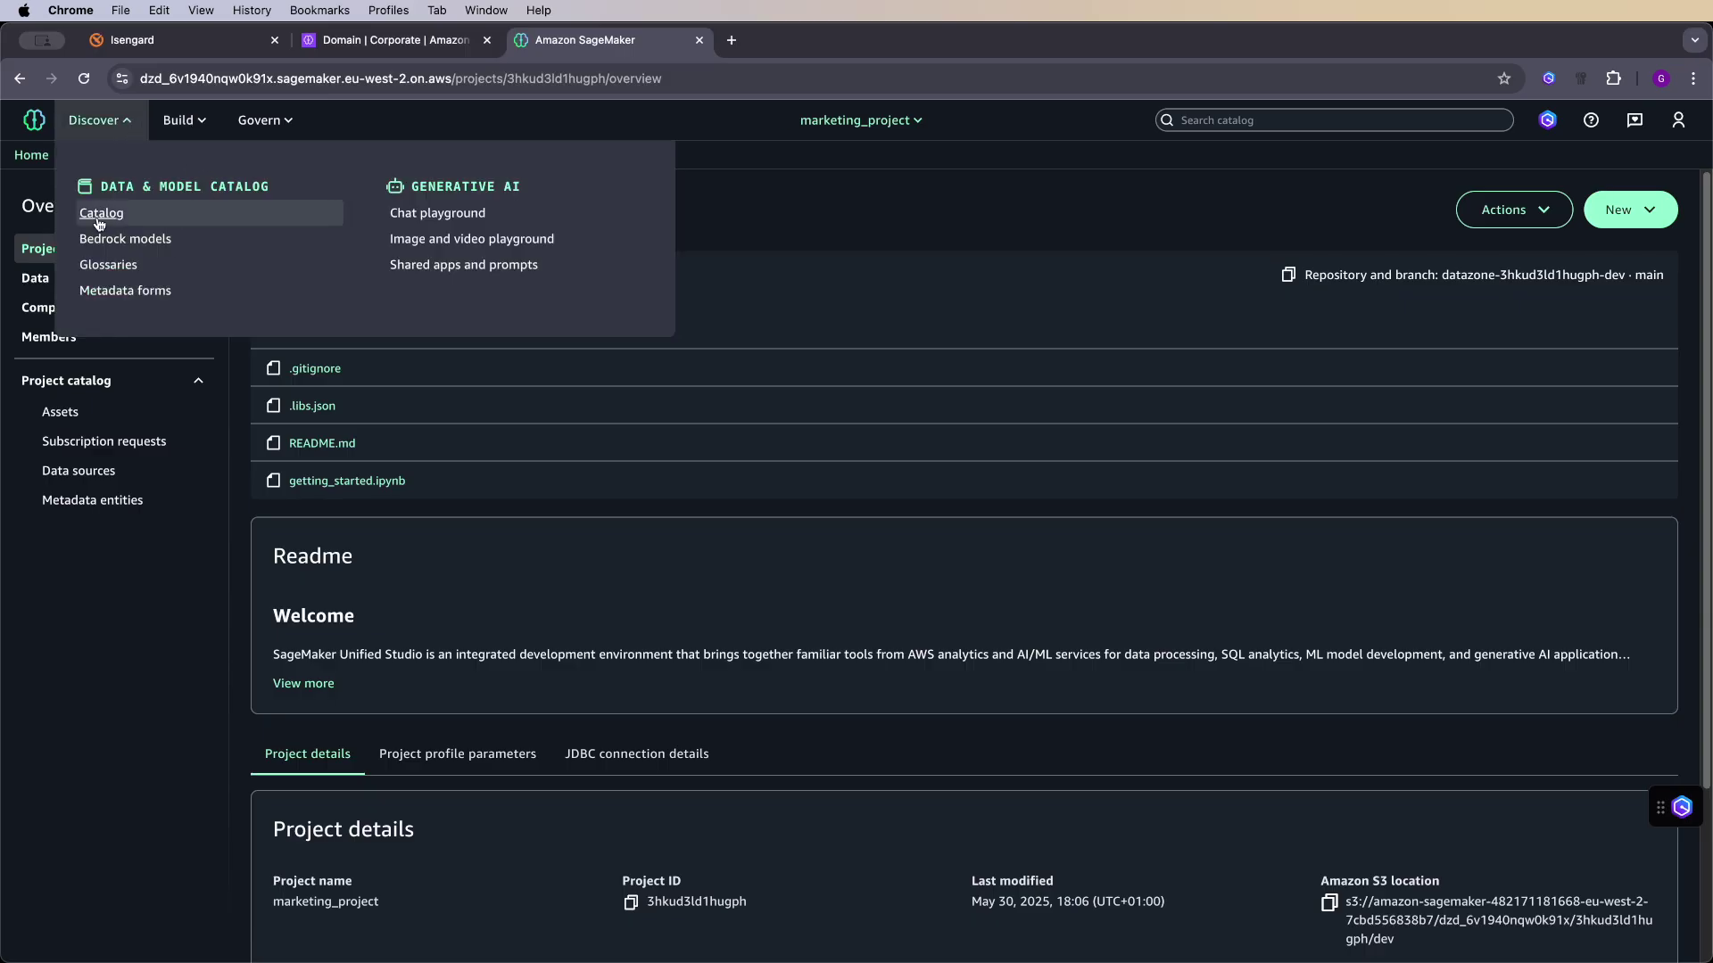
{"action": "left_click", "coordinate": [94, 214]}
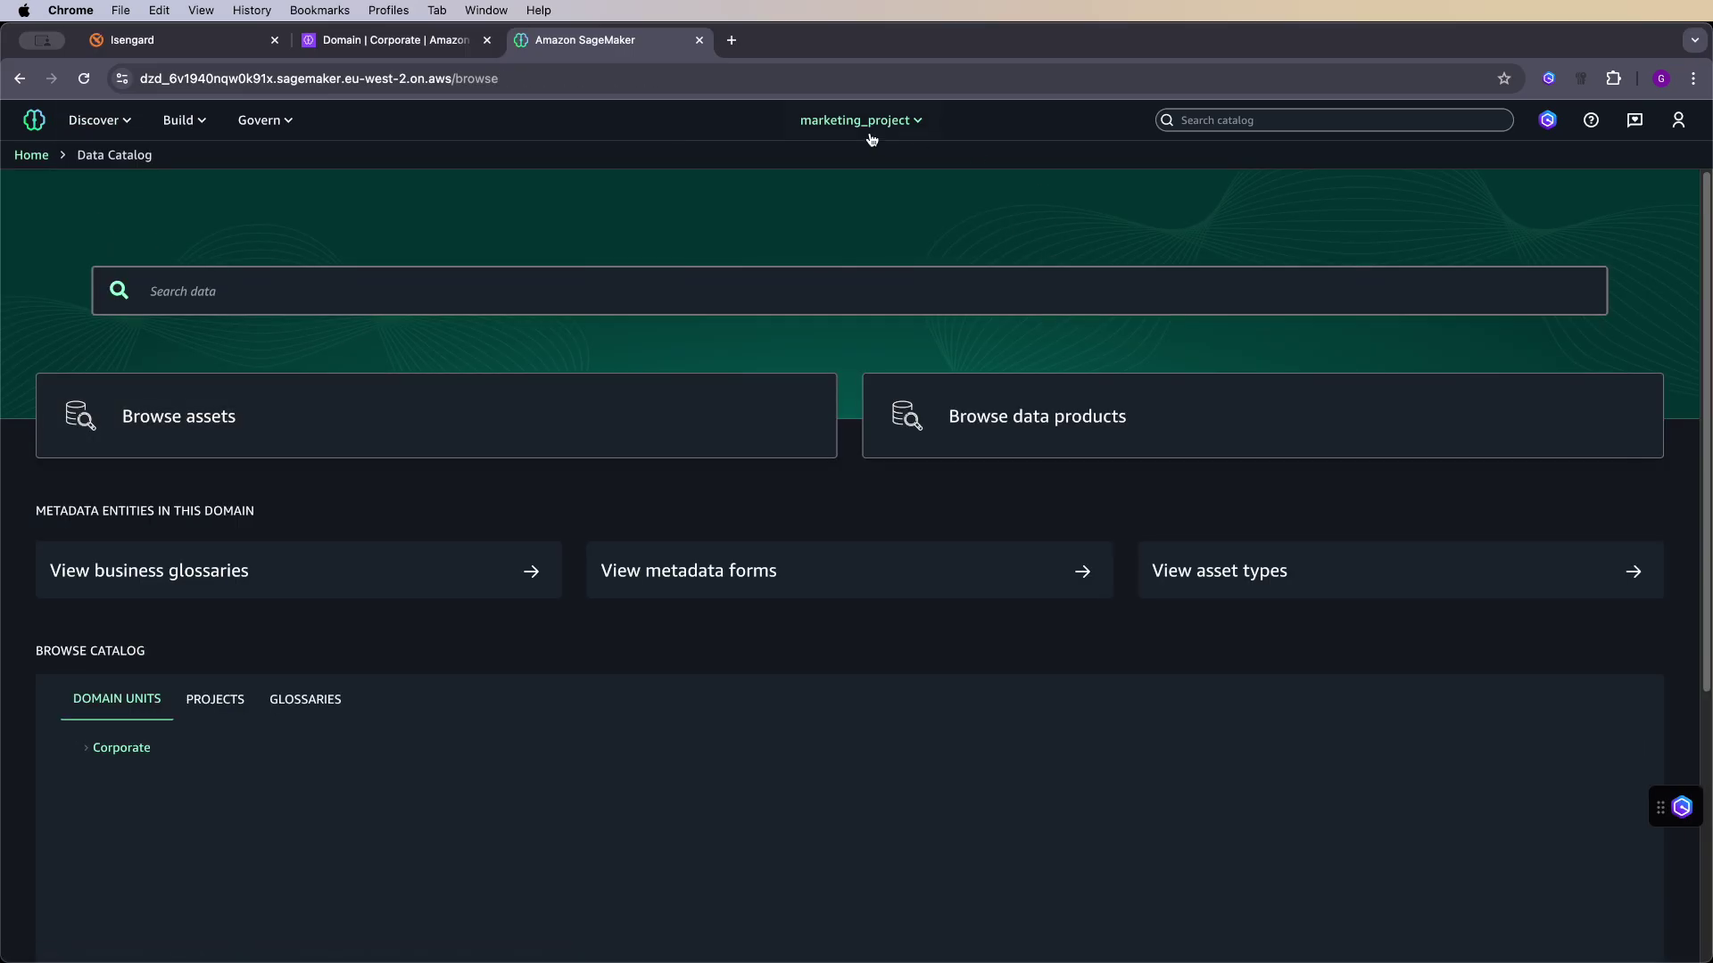
{"action": "left_click", "coordinate": [387, 287]}
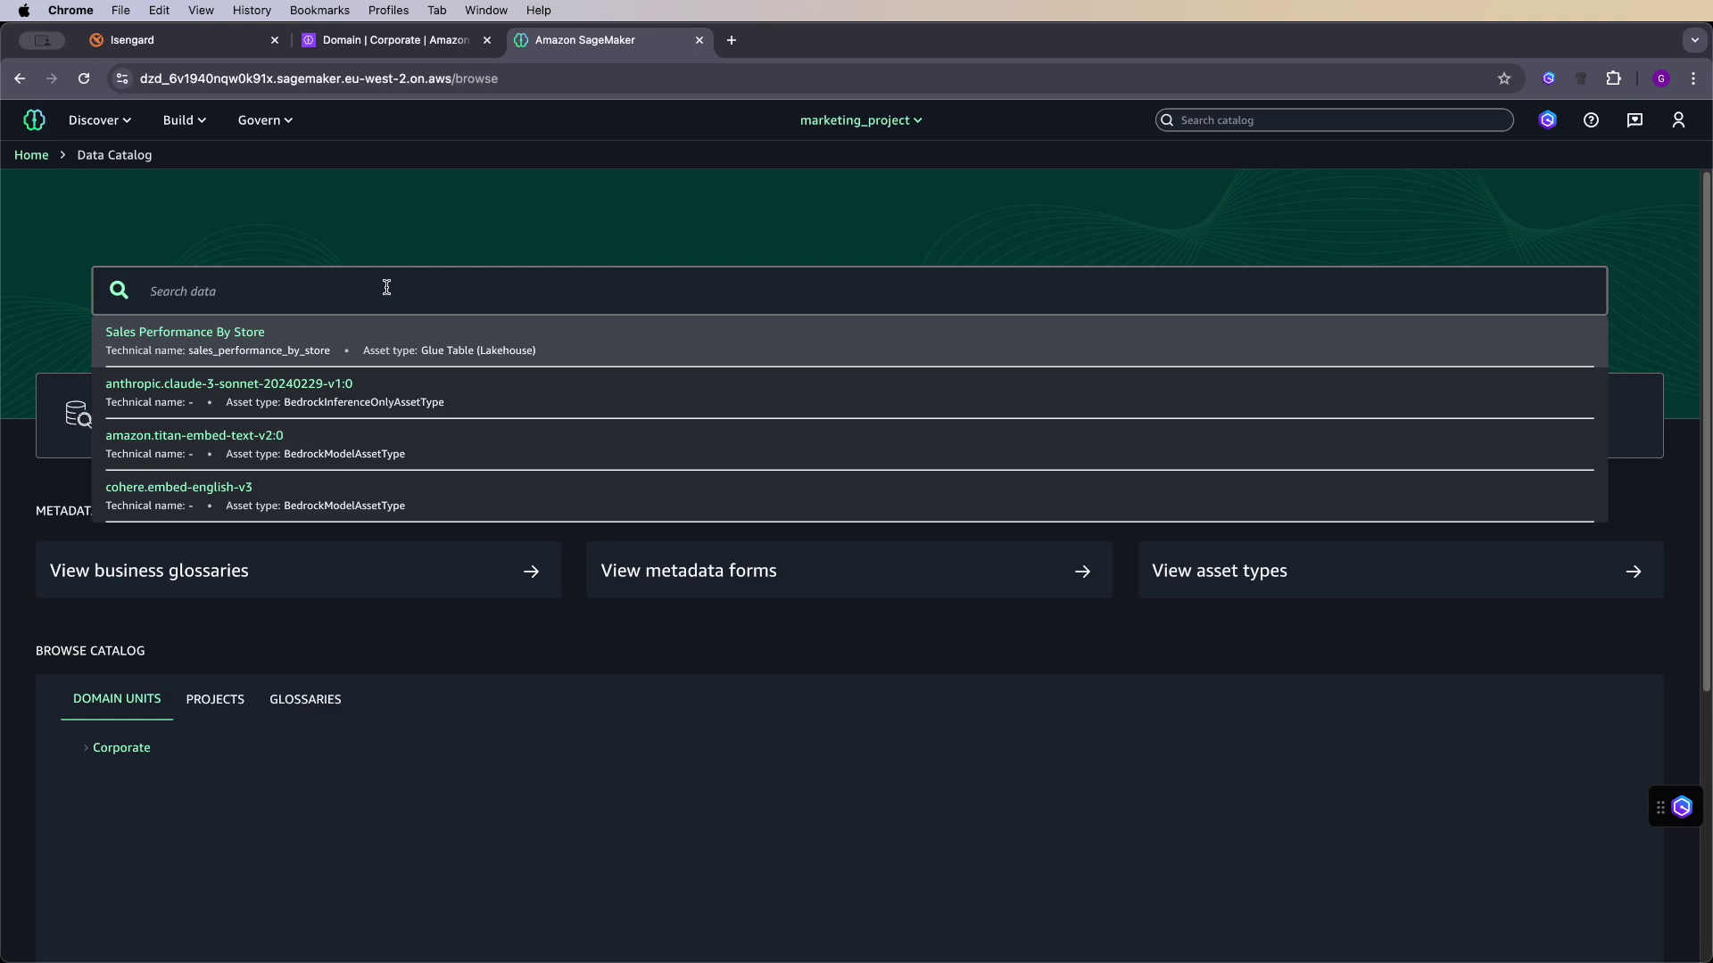
{"action": "type", "text": "ecomme"}
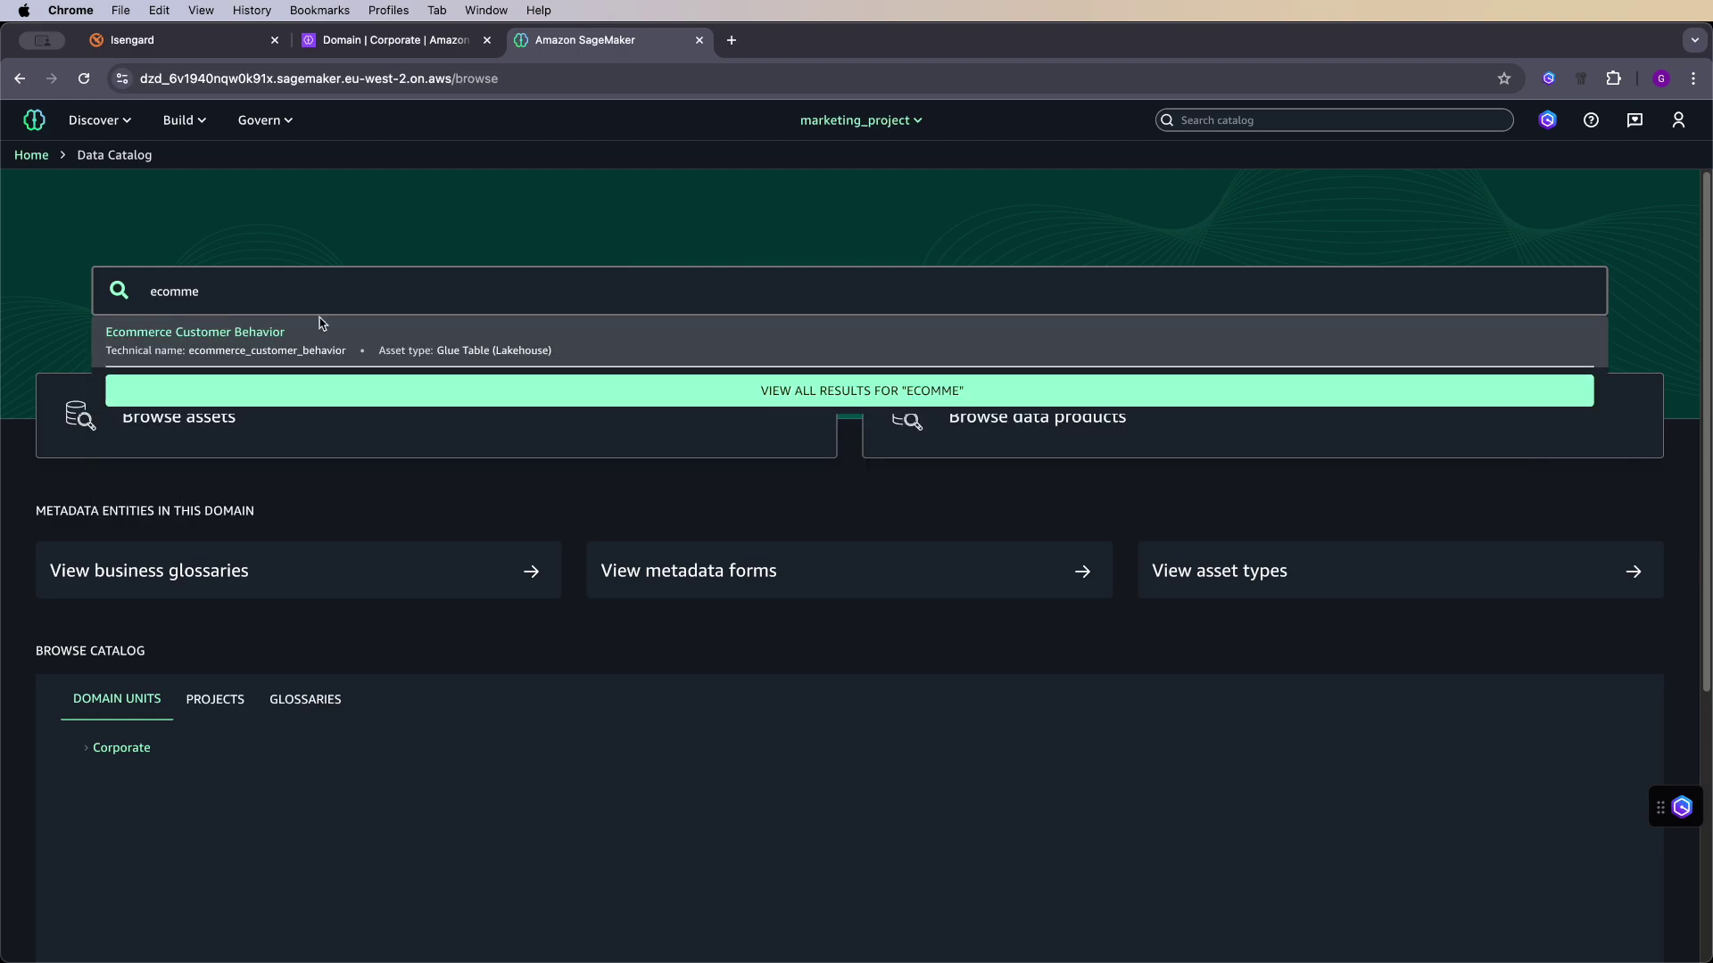
{"action": "left_click", "coordinate": [197, 336]}
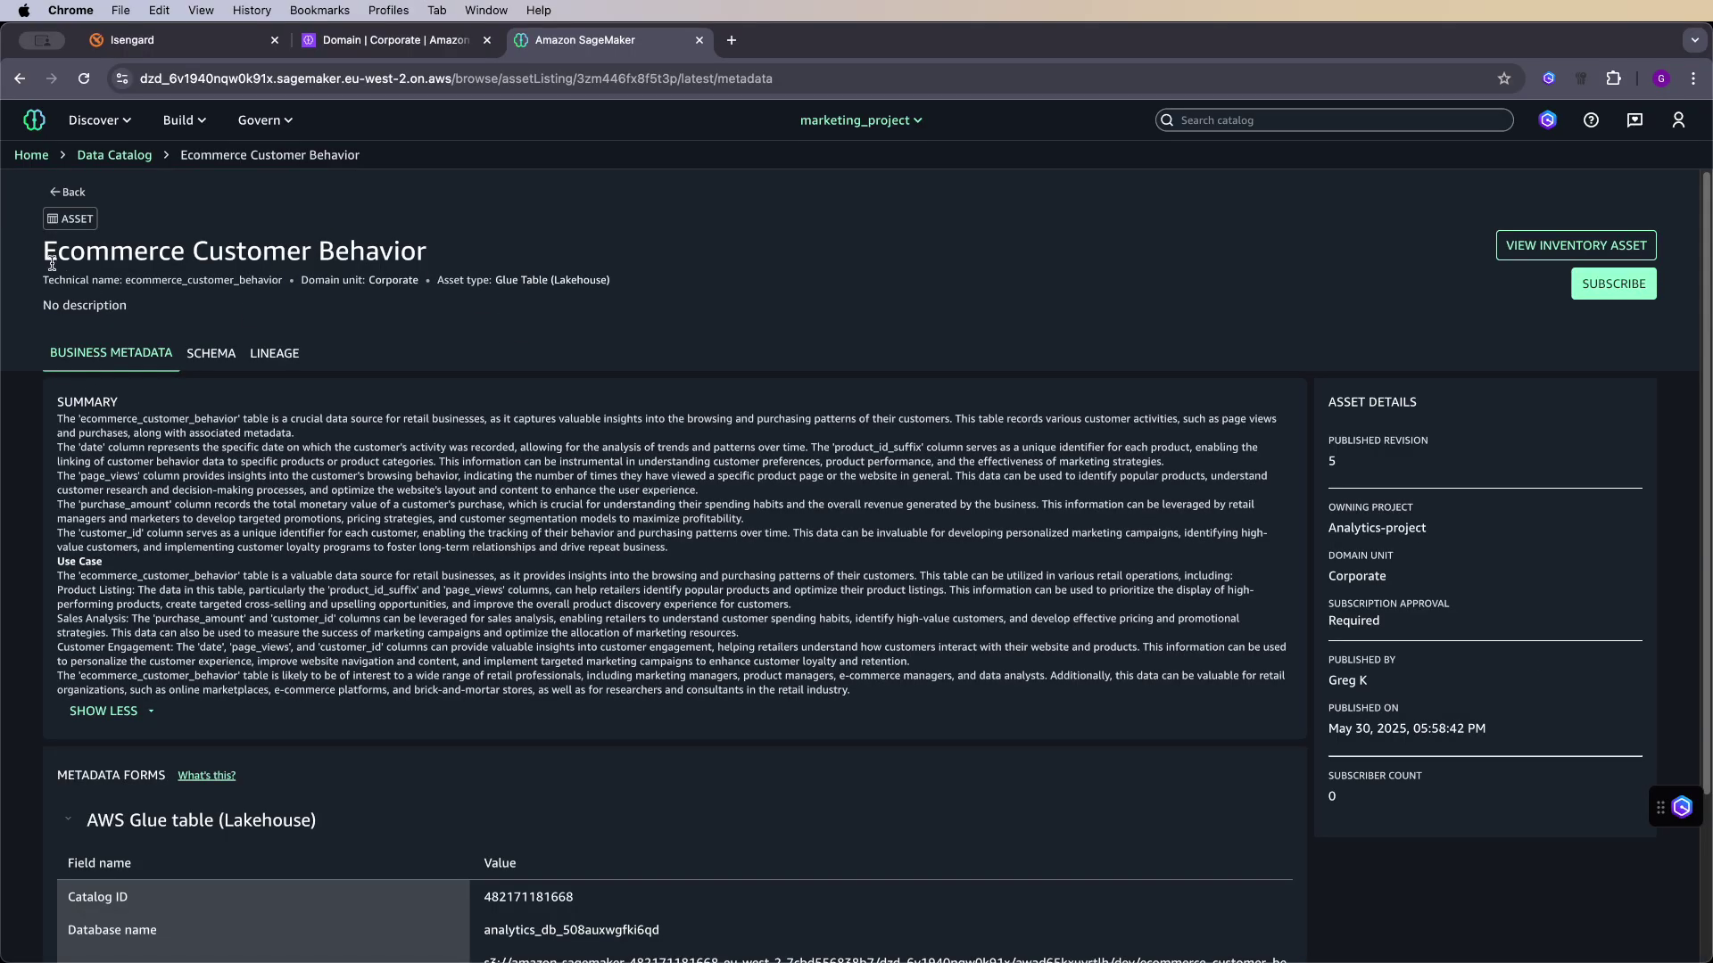
{"action": "left_click_drag", "start_coordinate": [105, 432], "coordinate": [251, 505]}
{"action": "left_click", "coordinate": [724, 598]}
{"action": "scroll", "coordinate": [502, 520], "scroll_direction": "down", "scroll_amount": 5}
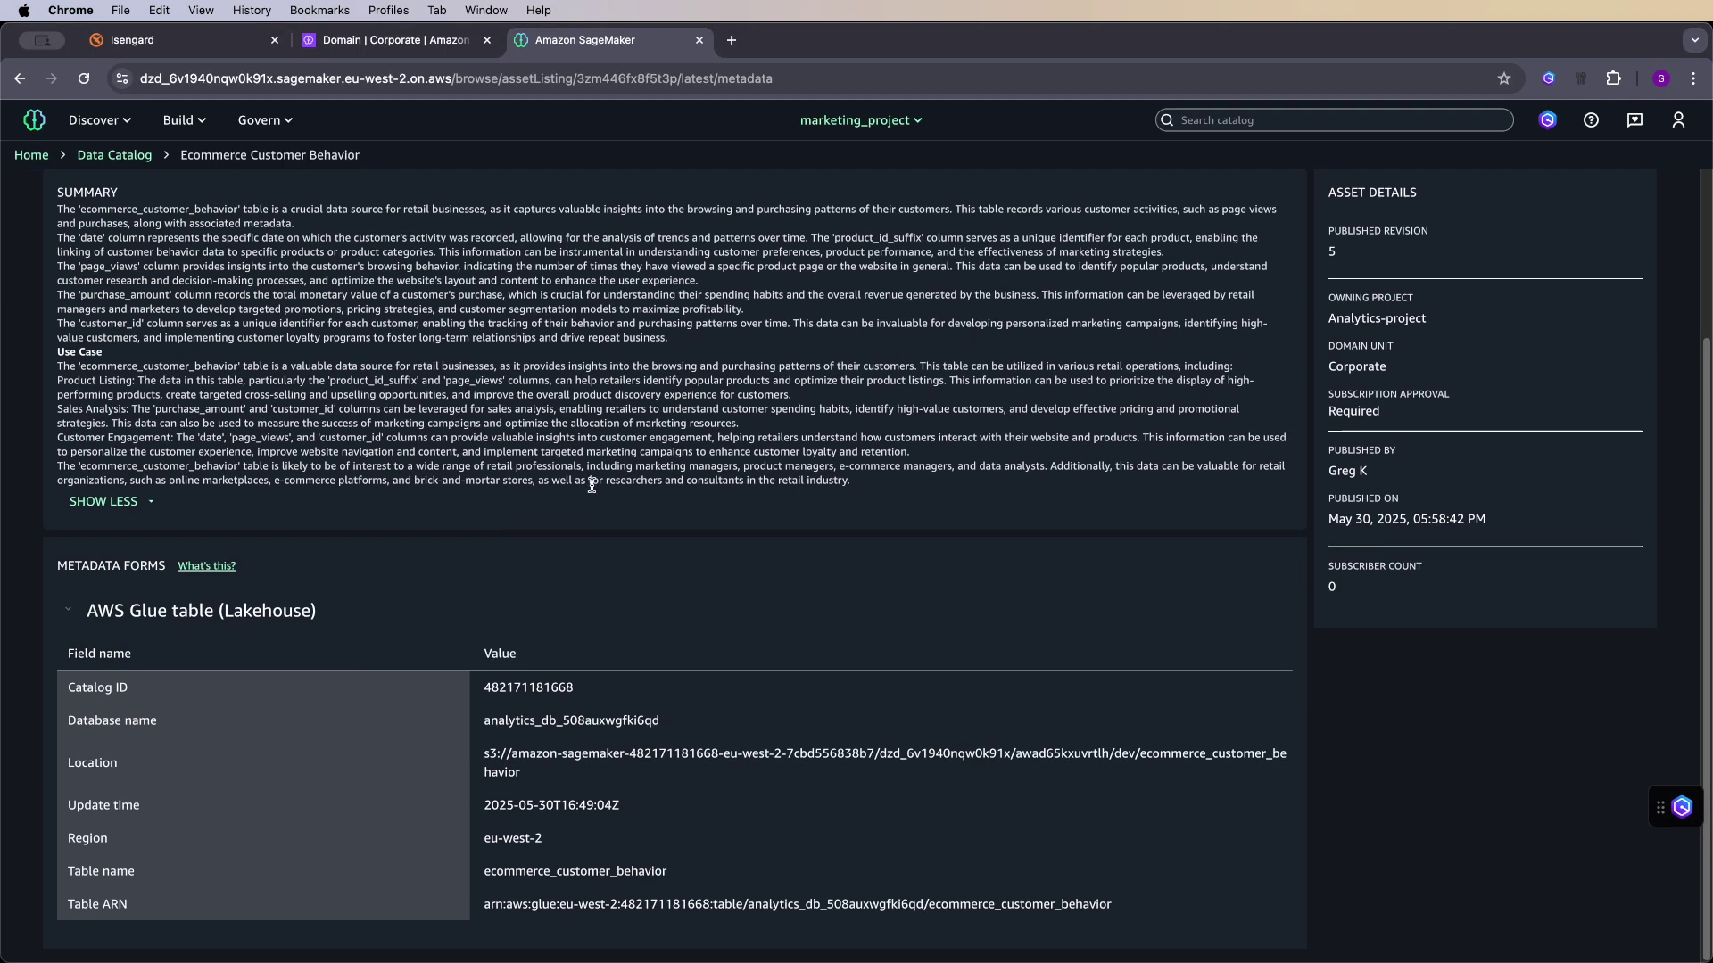
{"action": "scroll", "coordinate": [841, 453], "scroll_direction": "up", "scroll_amount": 5}
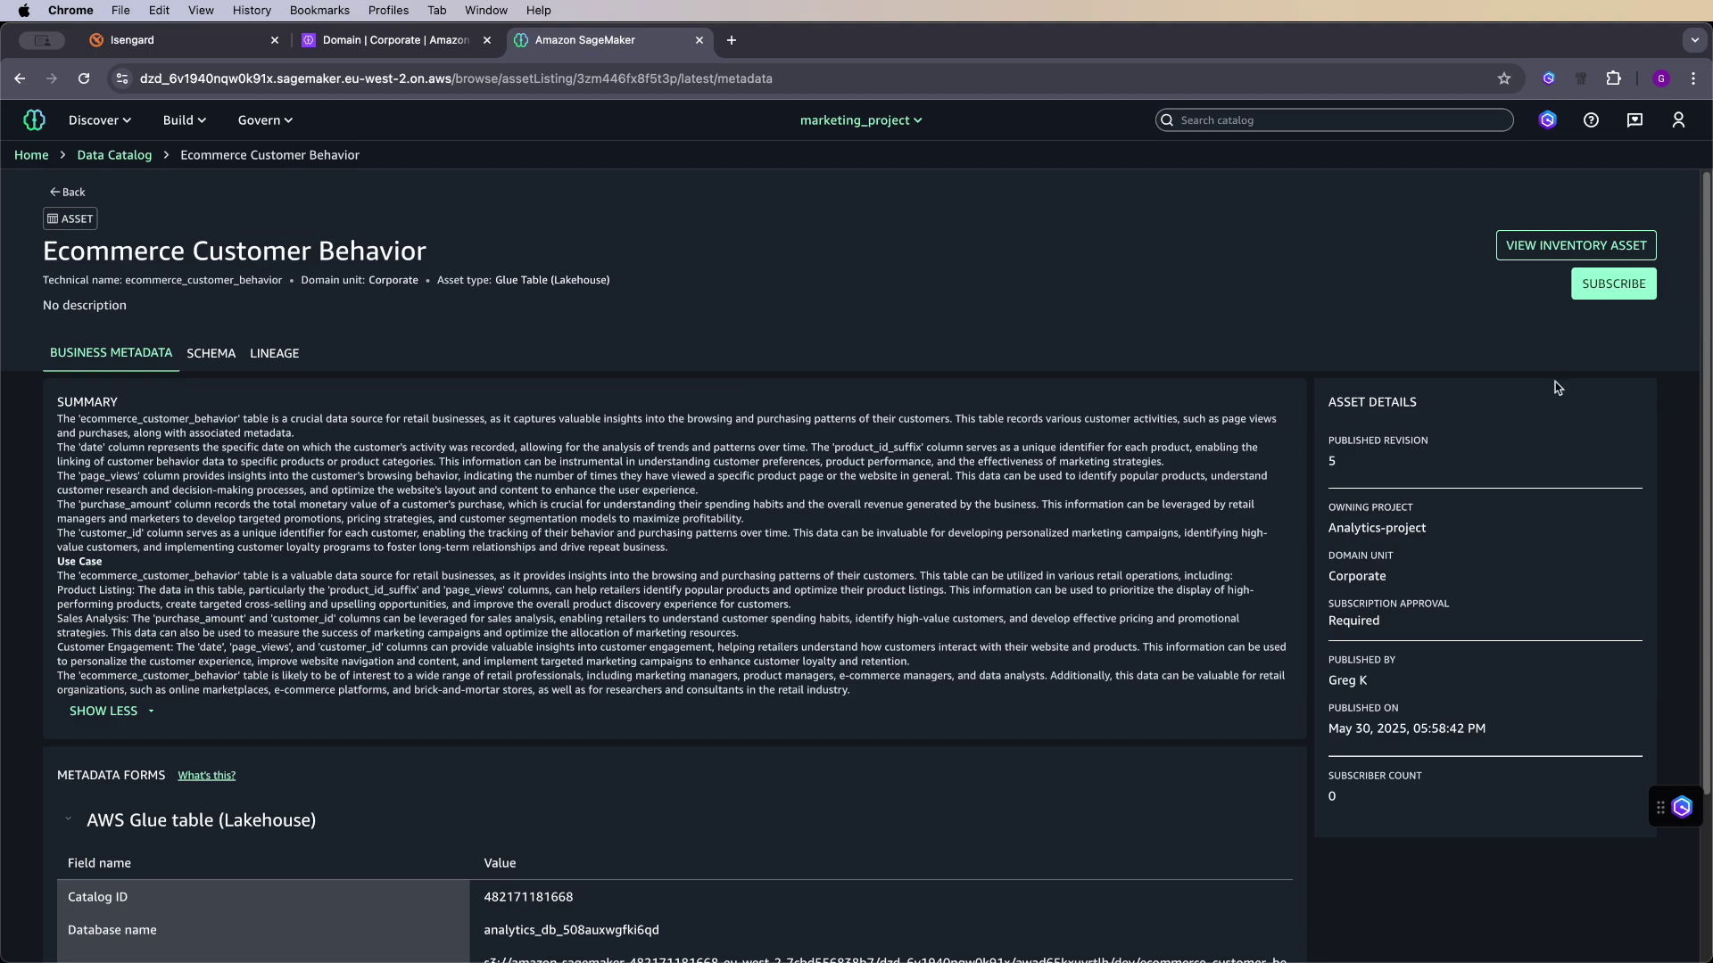
- Subscribe to Ecommerce Customer Behavior with the reason 'For end of quarter analysis'
{"action": "left_click", "coordinate": [1616, 287]}
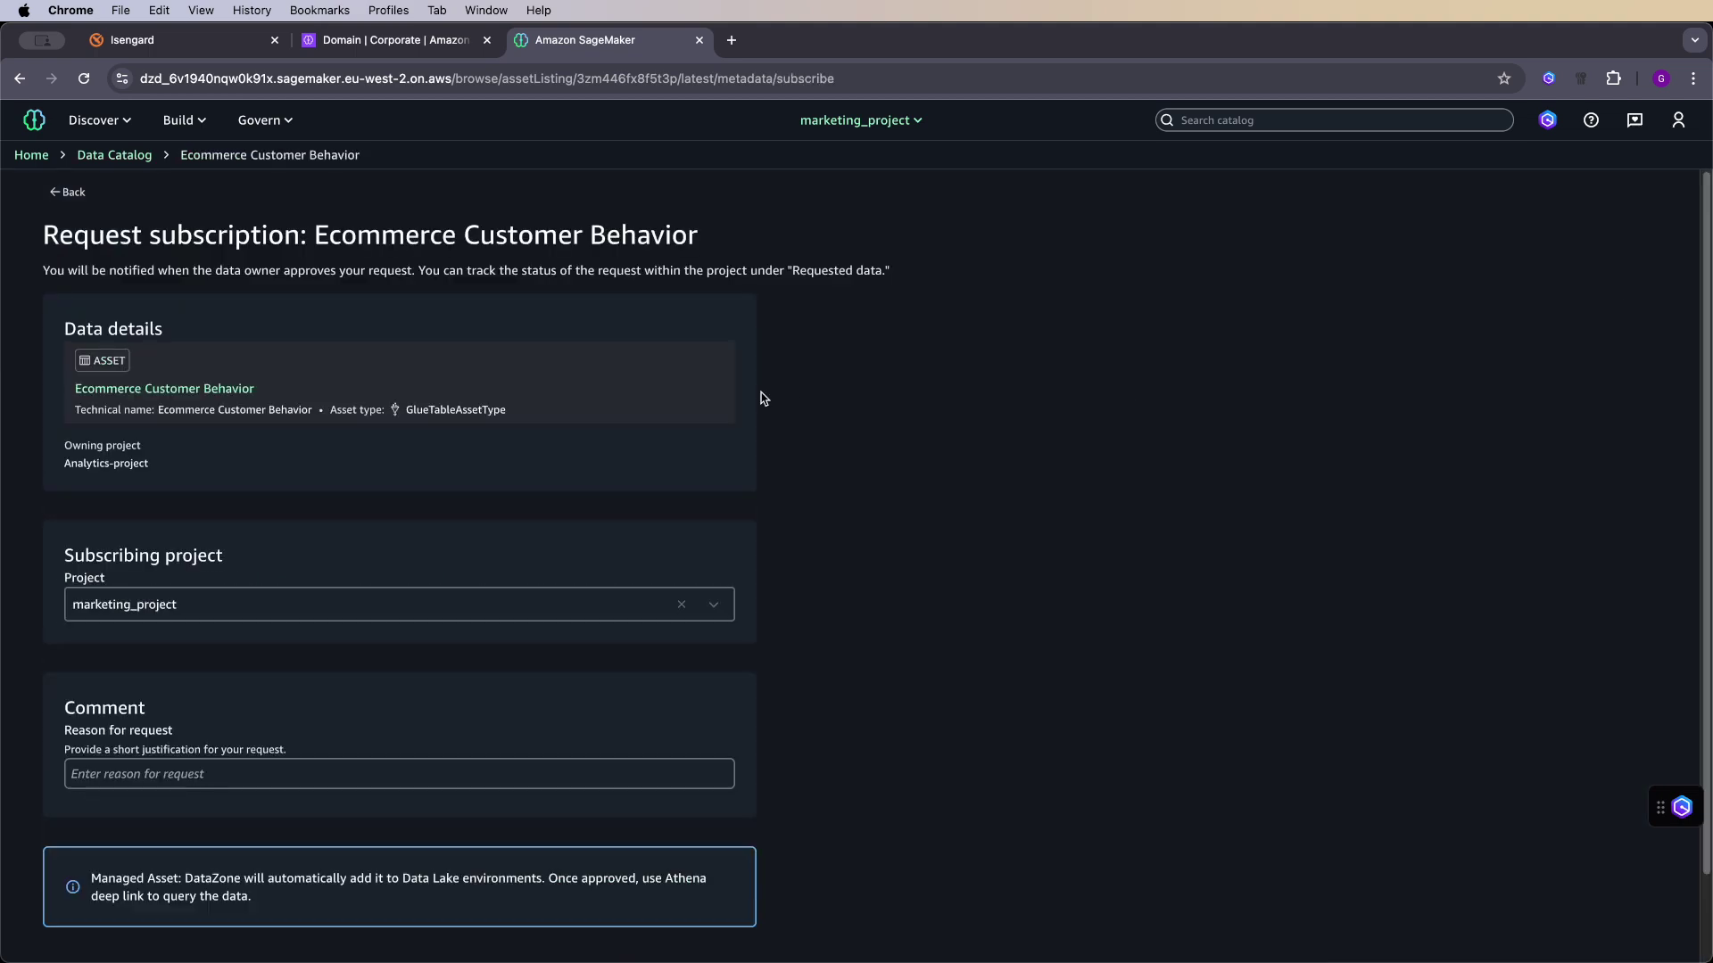
{"action": "left_click", "coordinate": [323, 761]}
{"action": "type", "text": "For end of quarter analysis"}
{"action": "scroll", "coordinate": [723, 803], "scroll_direction": "down", "scroll_amount": 2}
{"action": "left_click", "coordinate": [723, 903]}
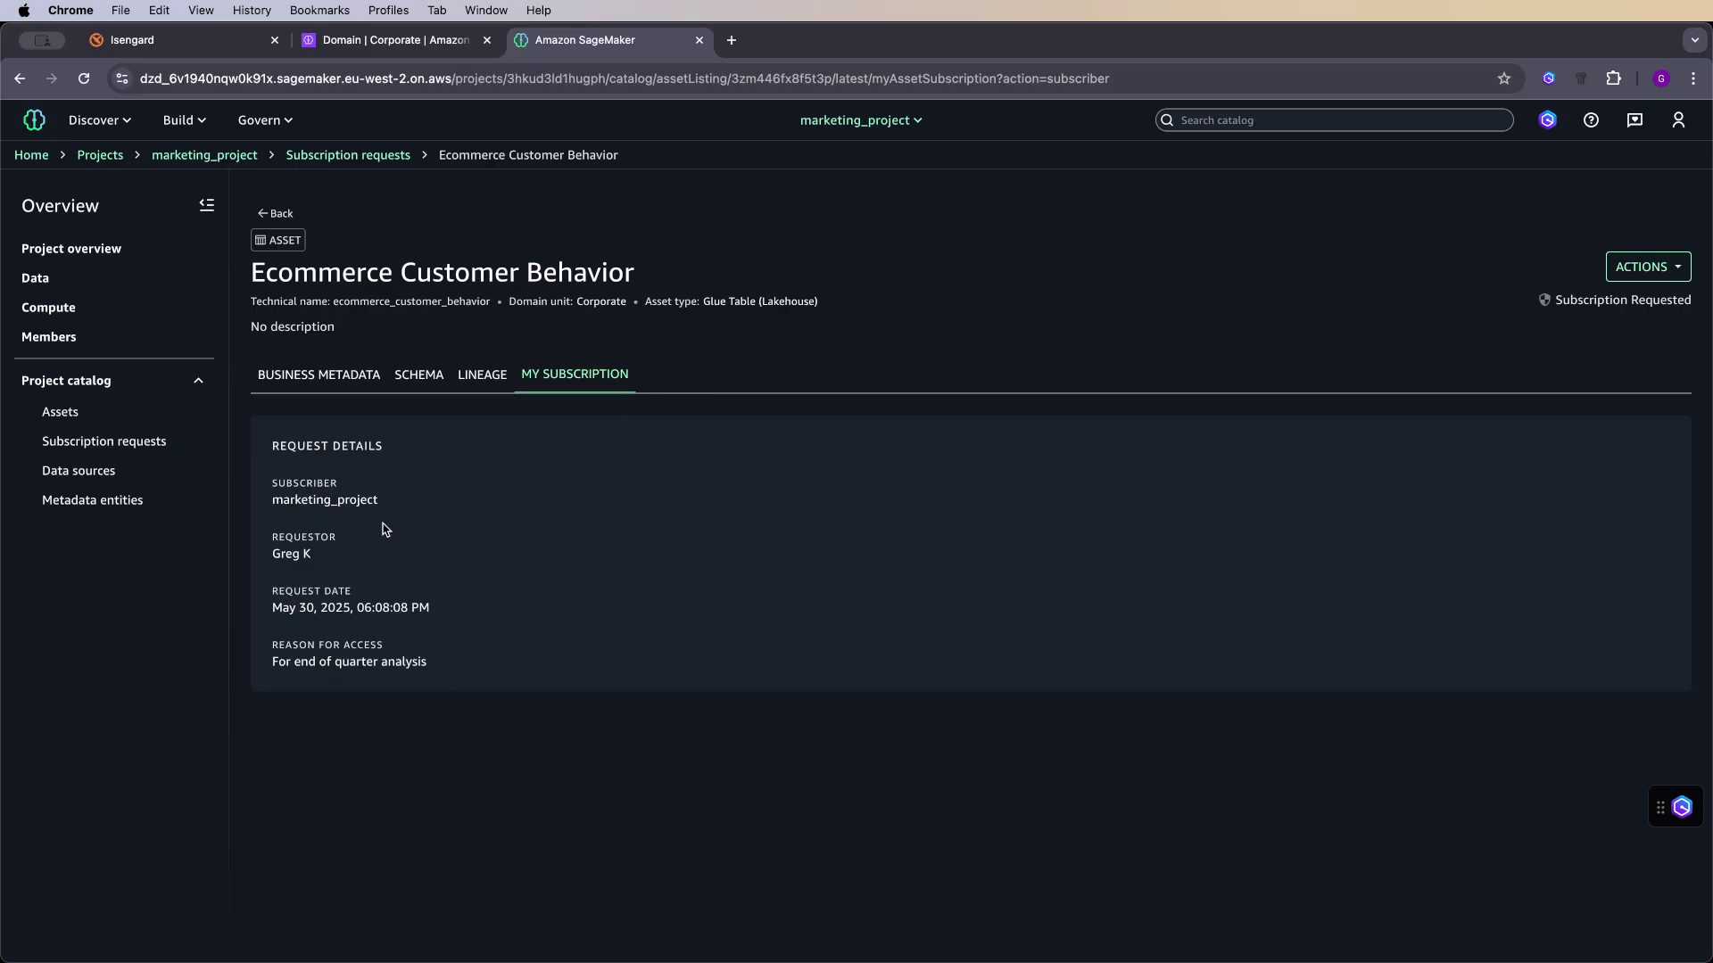
{"action": "left_click_drag", "start_coordinate": [401, 500], "coordinate": [261, 502]}
{"action": "left_click_drag", "start_coordinate": [323, 555], "coordinate": [269, 557]}
{"action": "left_click", "coordinate": [483, 580]}
- Switch to Analytics-project from the all-projects list
{"action": "left_click", "coordinate": [910, 122]}
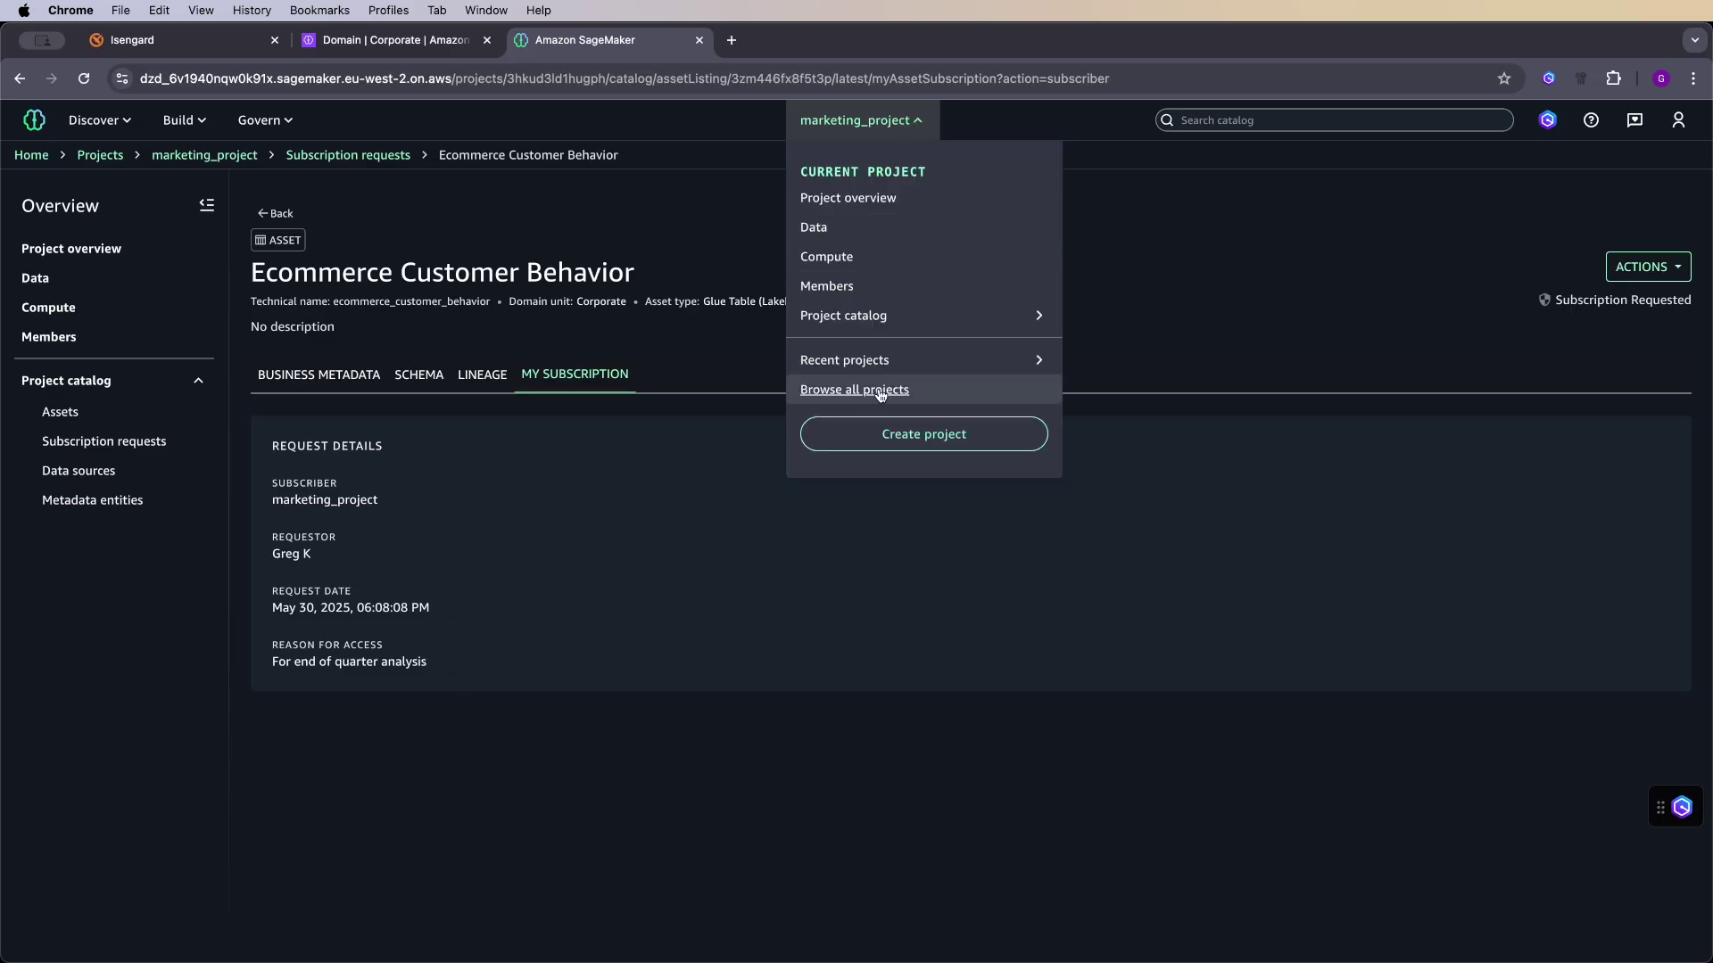
{"action": "left_click", "coordinate": [884, 390]}
{"action": "left_click", "coordinate": [361, 385]}
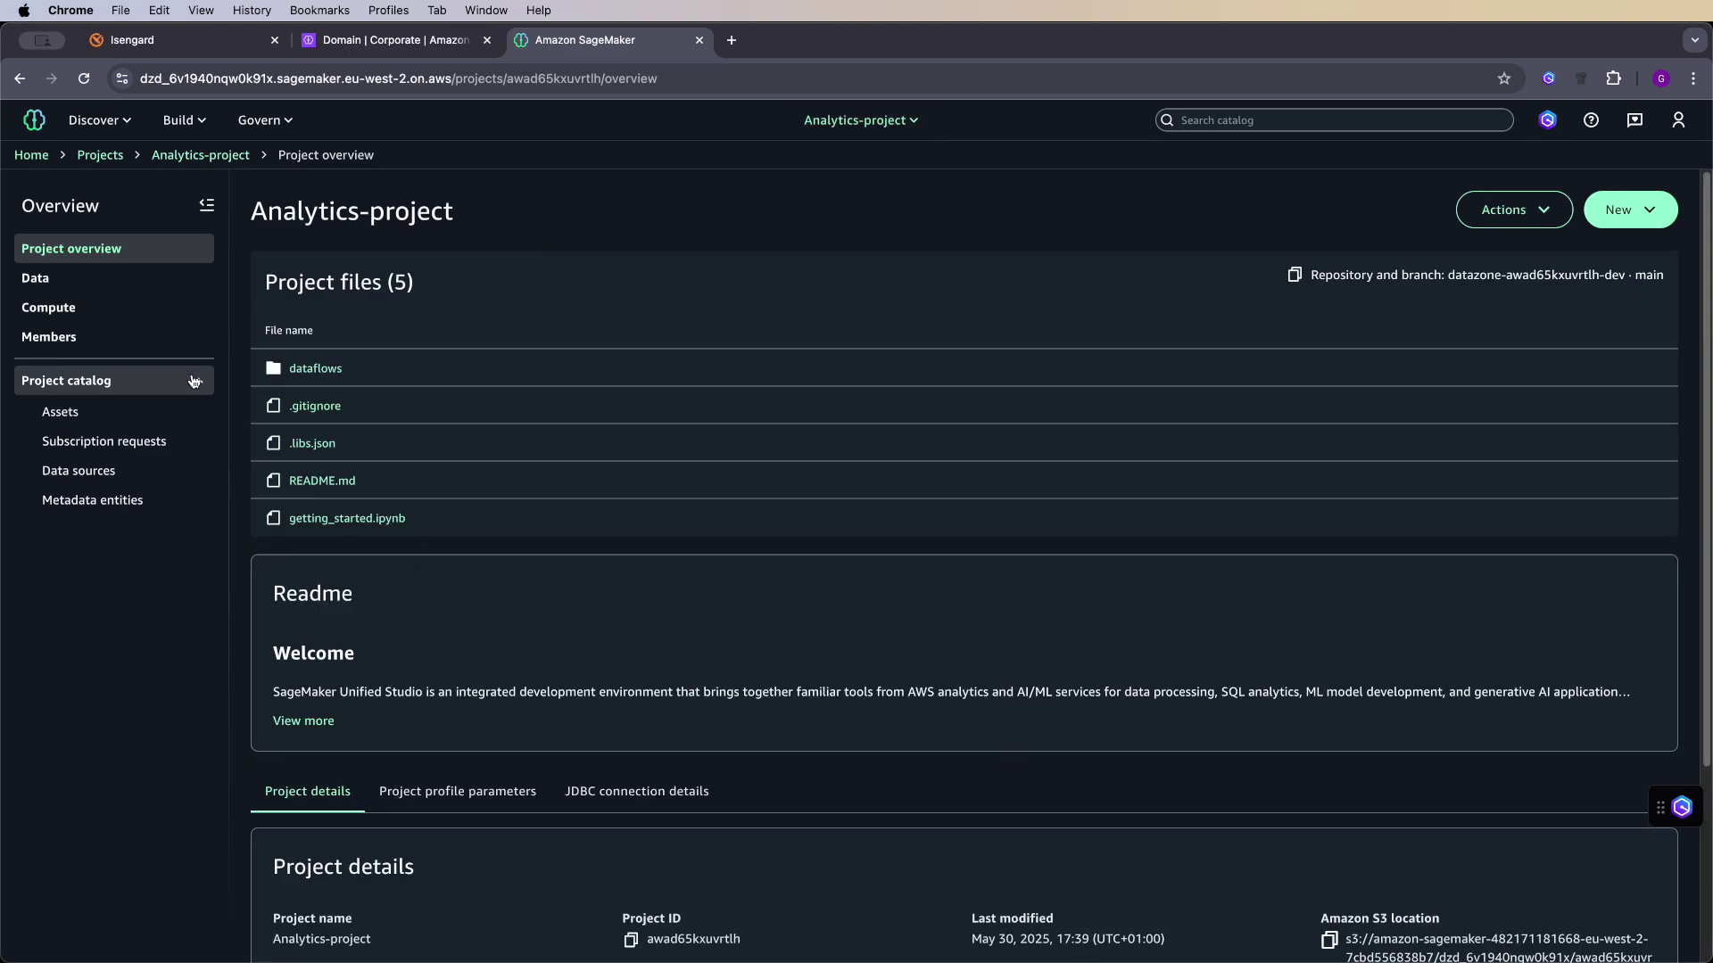
- Approve marketing_project's Ecommerce Customer Behavior subscription request with Full access
{"action": "left_click", "coordinate": [103, 442]}
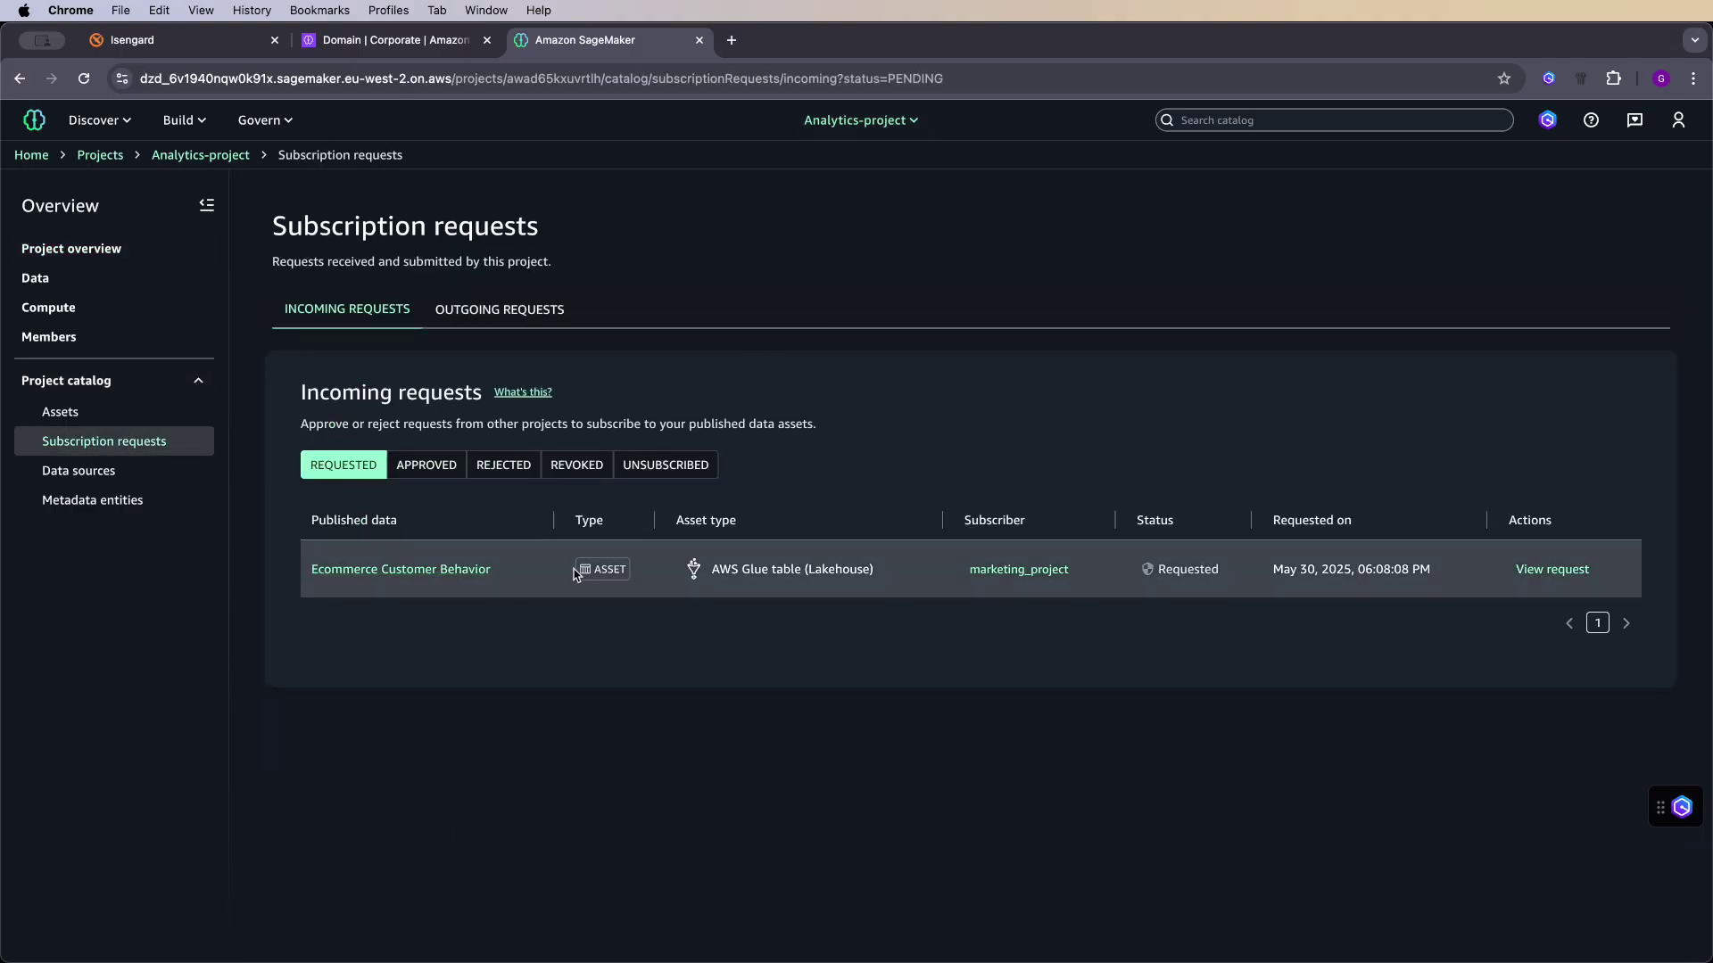
{"action": "left_click", "coordinate": [450, 575]}
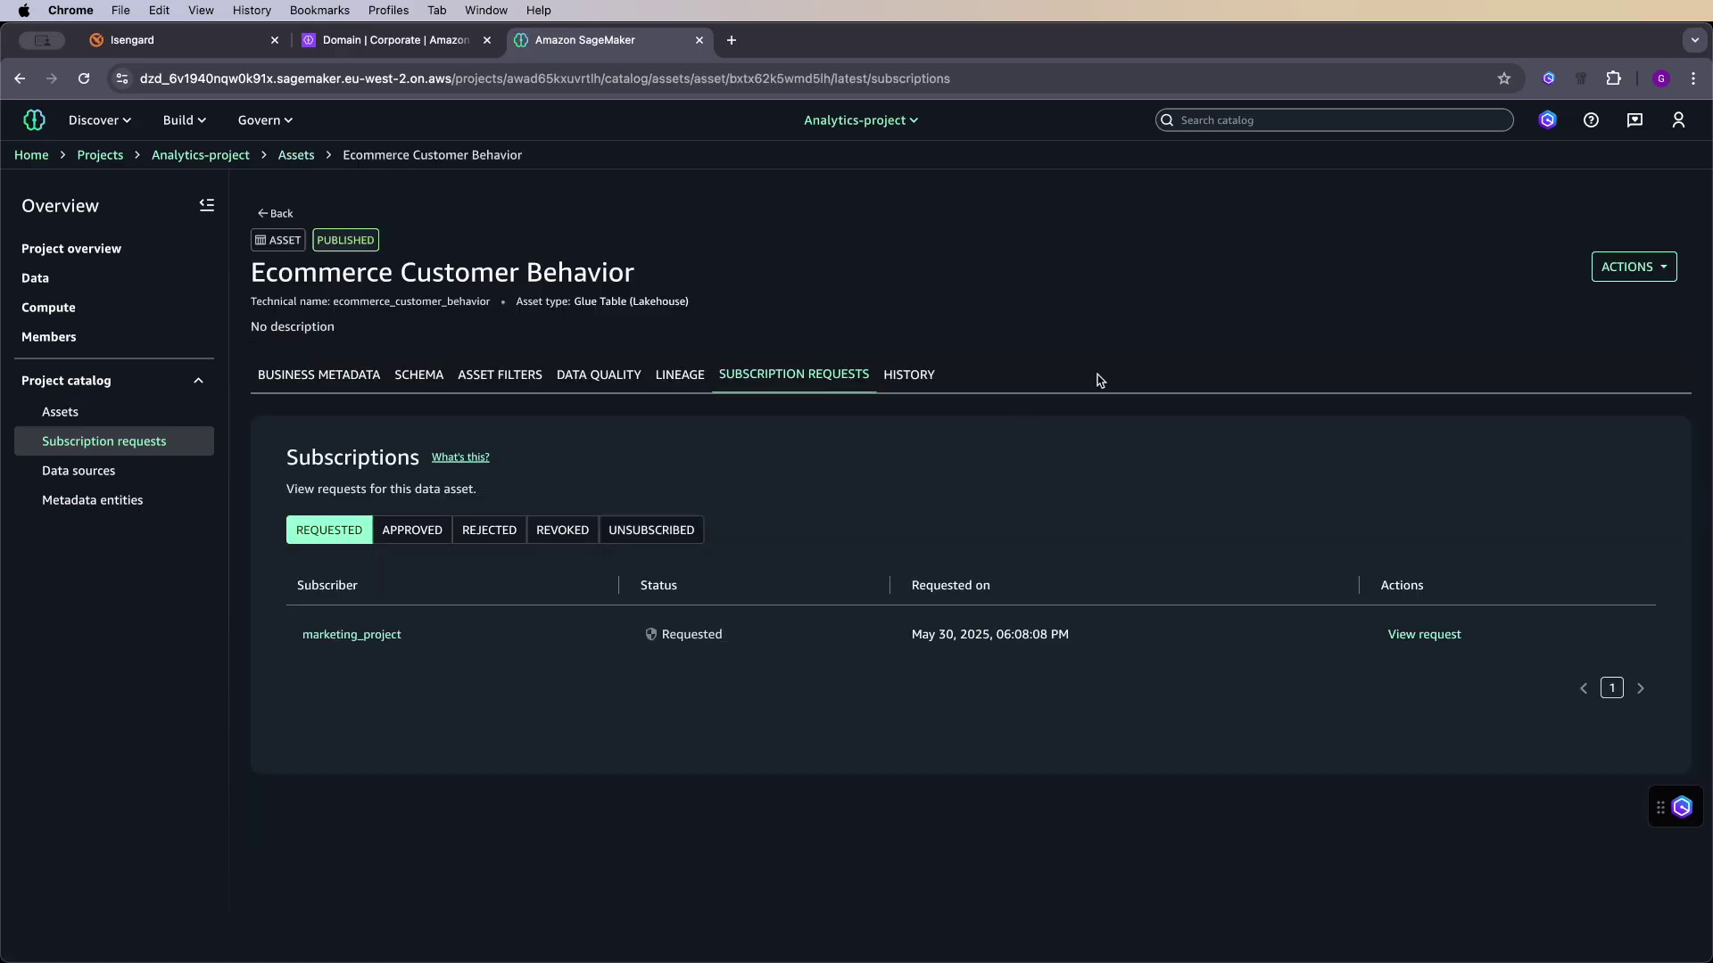
{"action": "left_click", "coordinate": [1426, 637]}
{"action": "scroll", "coordinate": [862, 486], "scroll_direction": "down", "scroll_amount": 3}
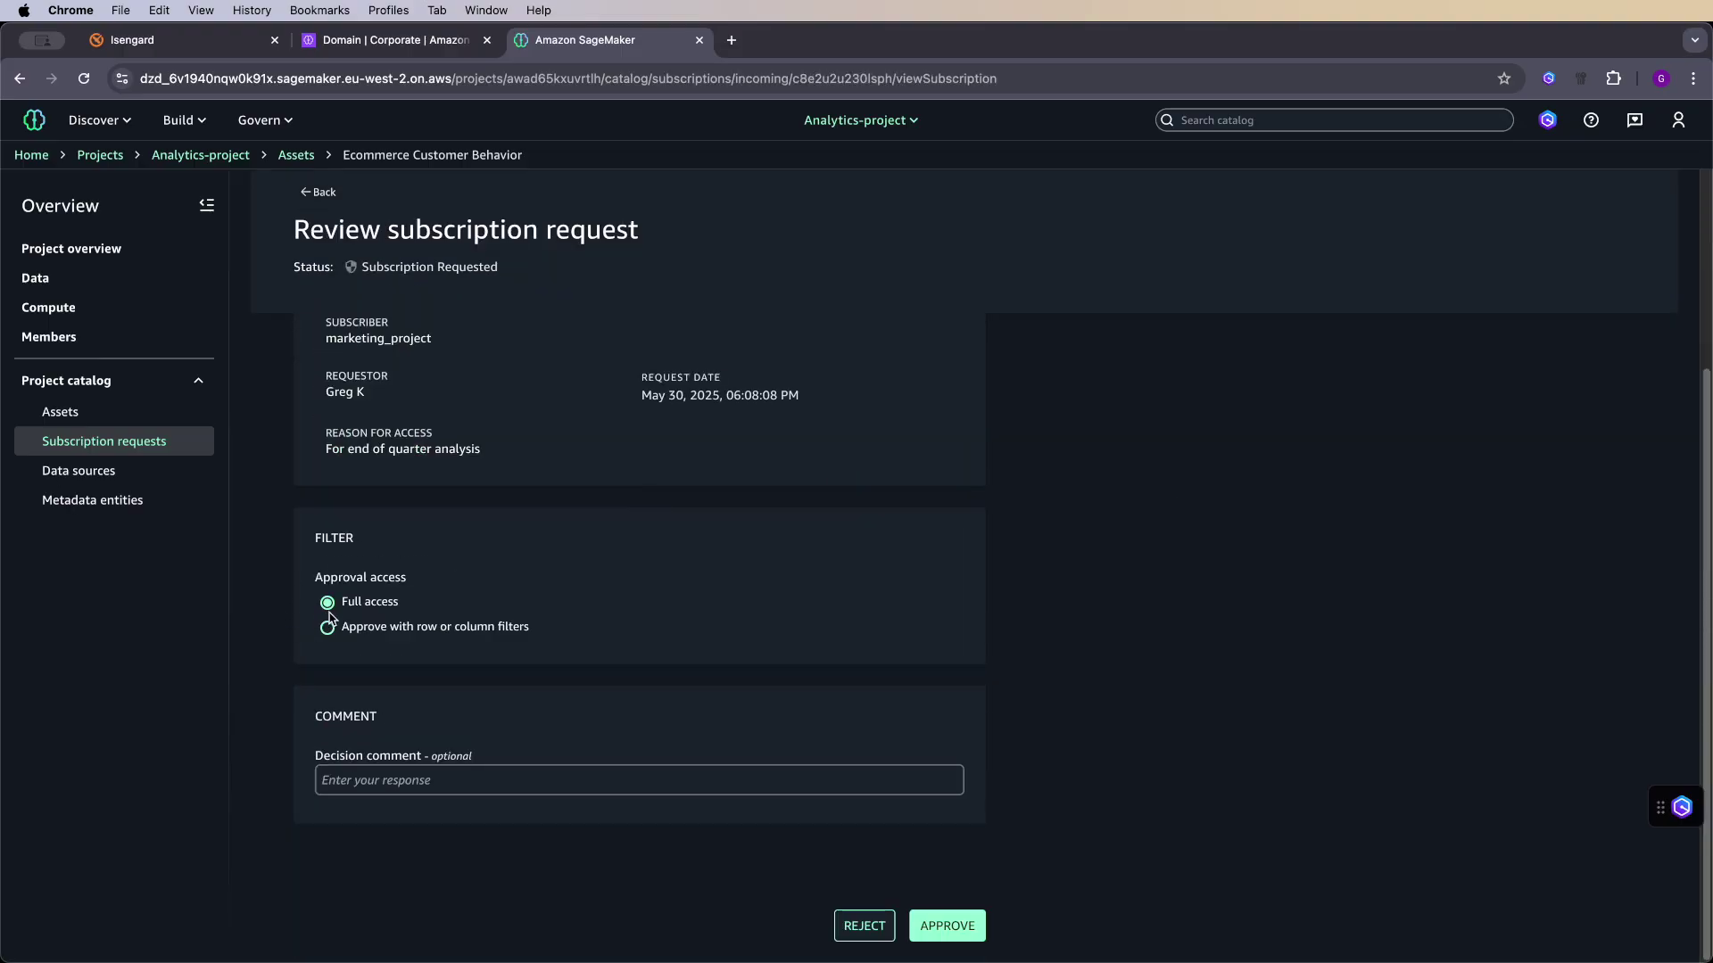
{"action": "left_click", "coordinate": [360, 627]}
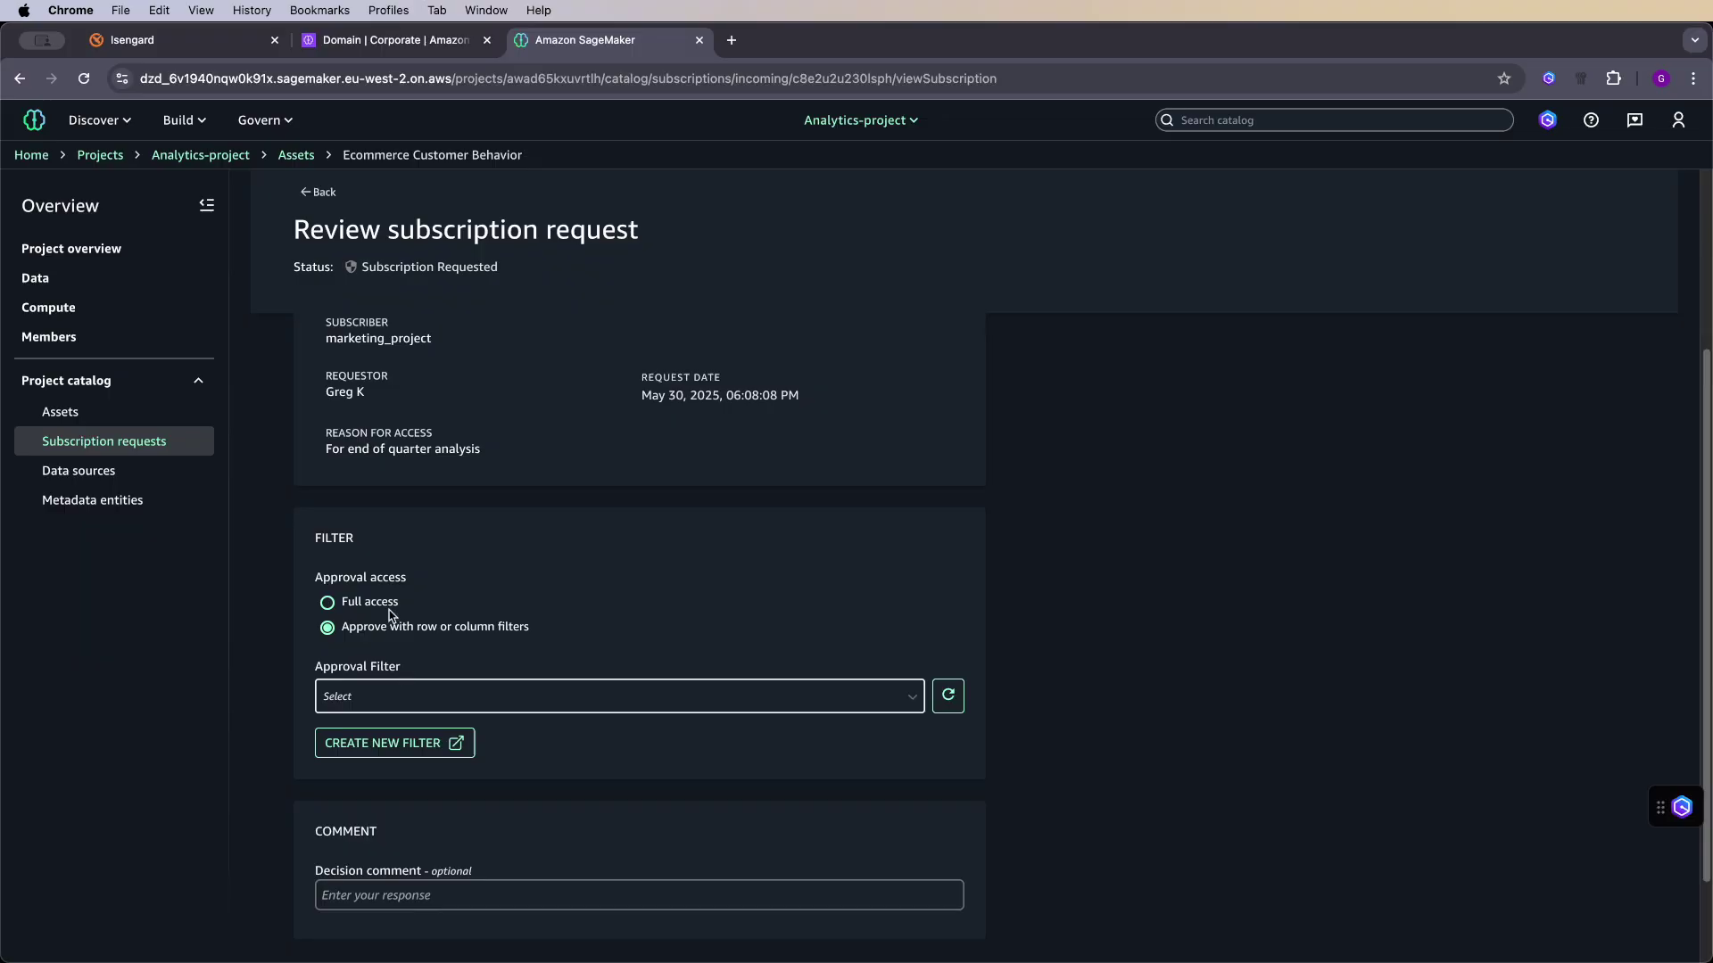
{"action": "left_click", "coordinate": [367, 607]}
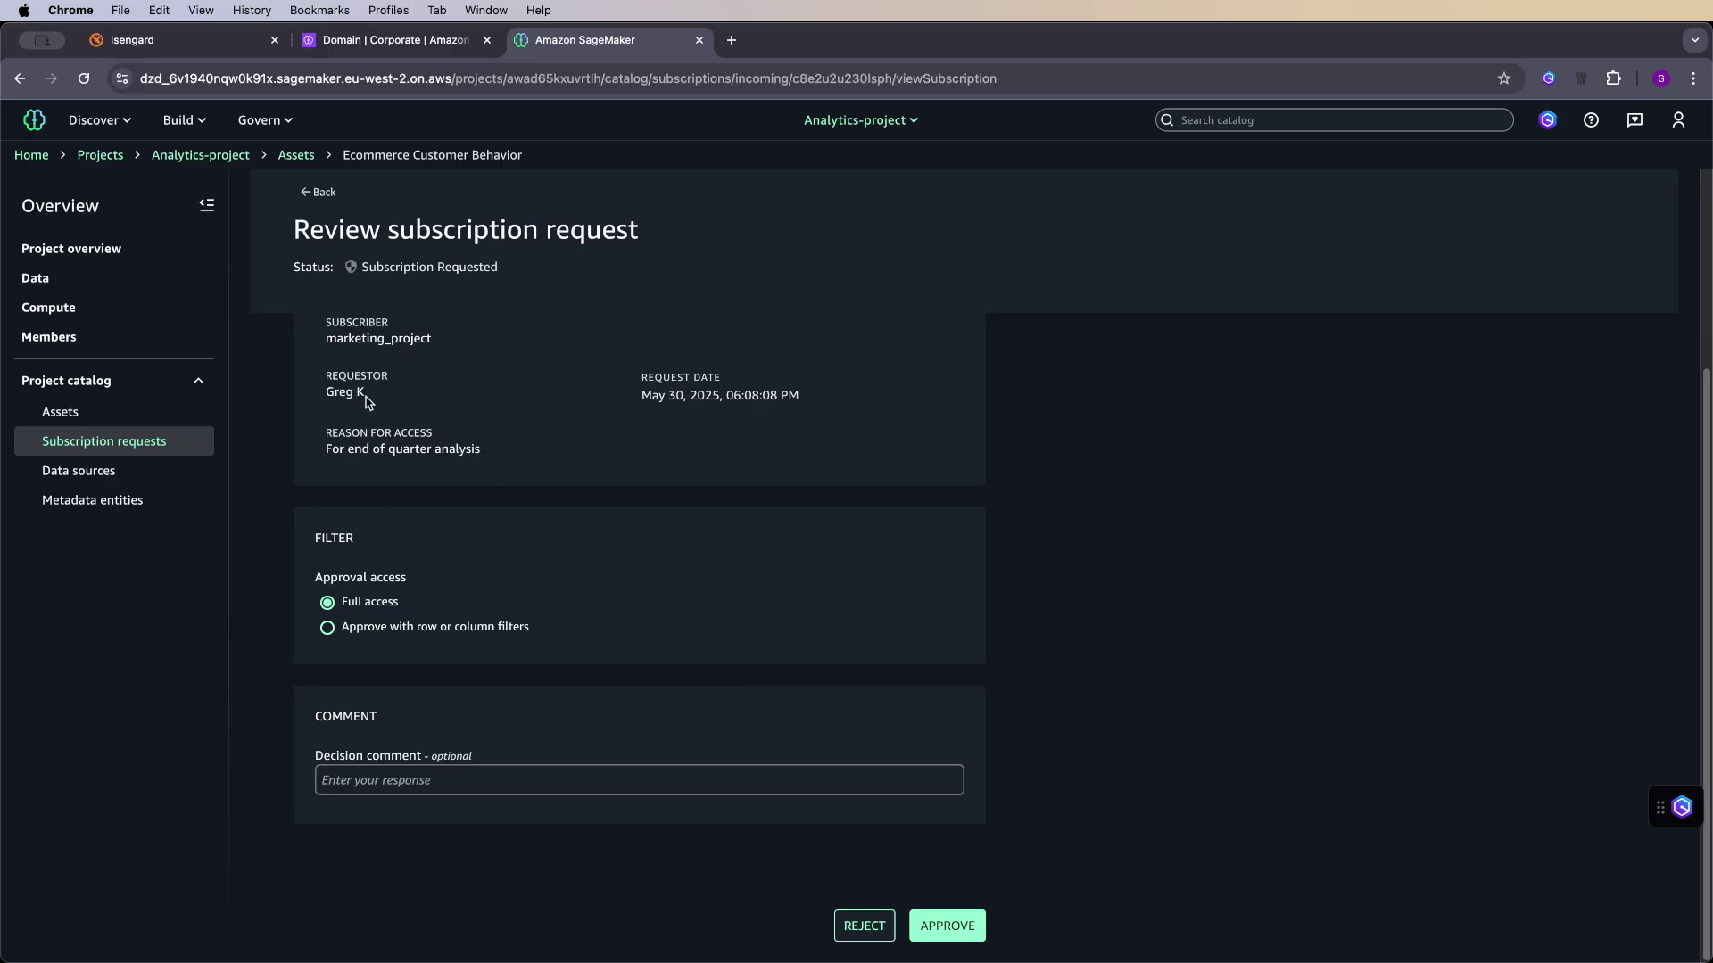
{"action": "left_click", "coordinate": [945, 927]}
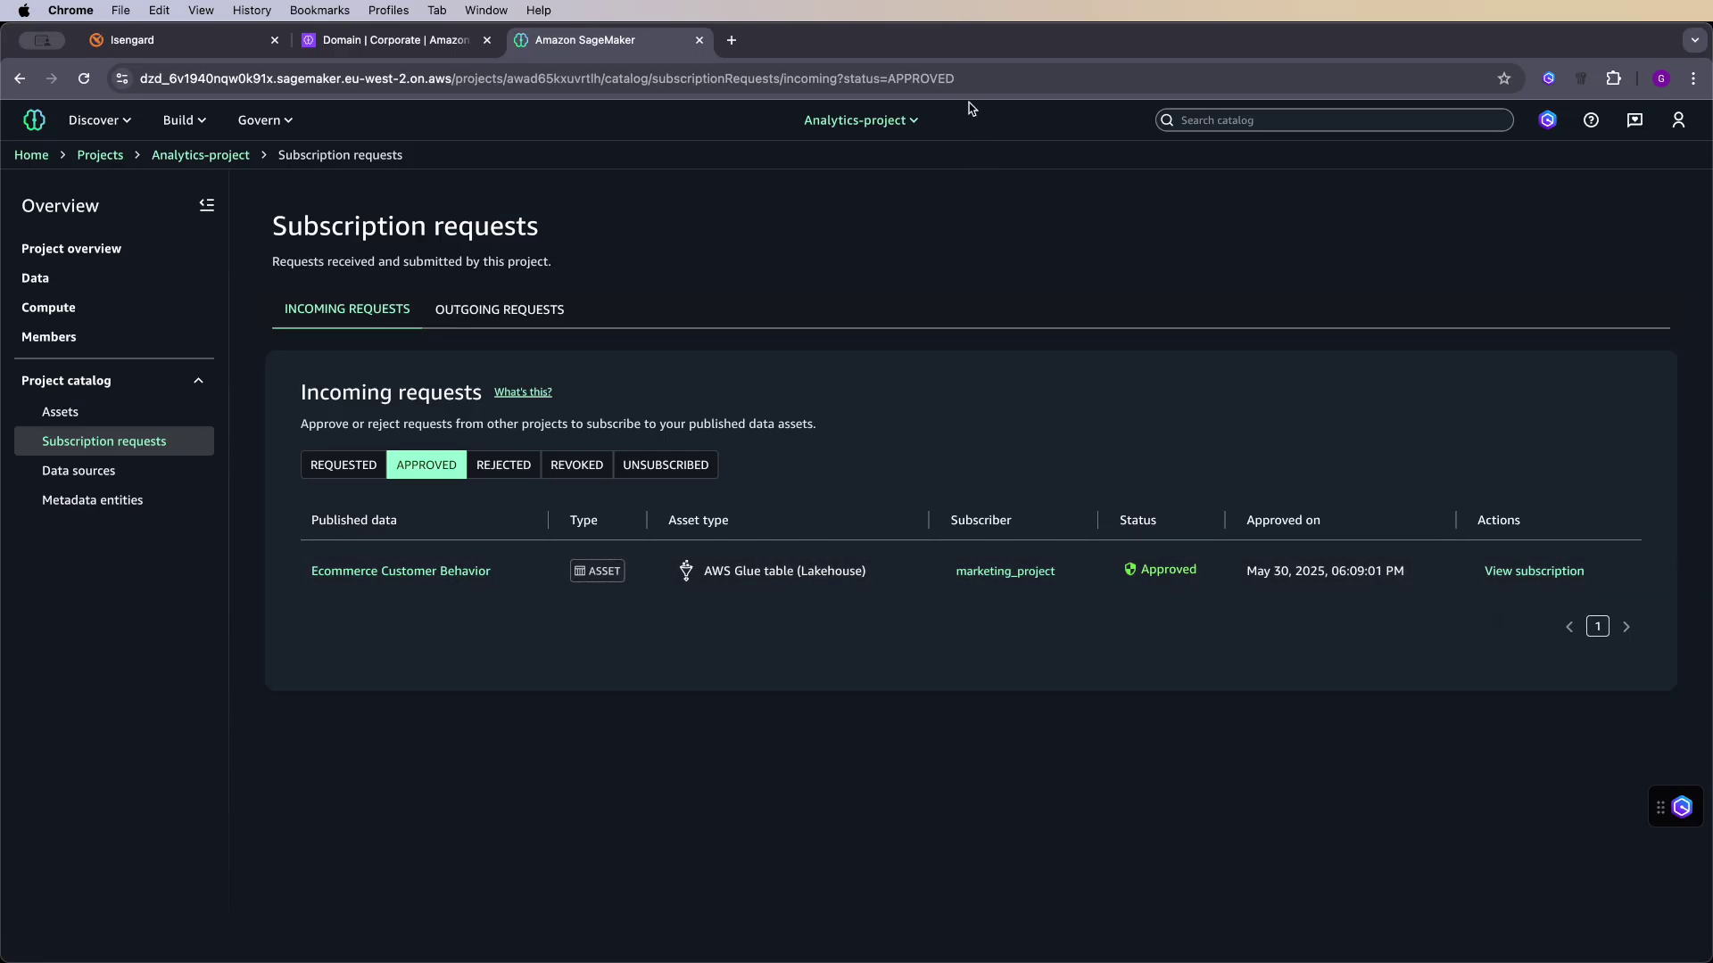
- Switch to marketing_project from the all-projects list
{"action": "left_click", "coordinate": [902, 121]}
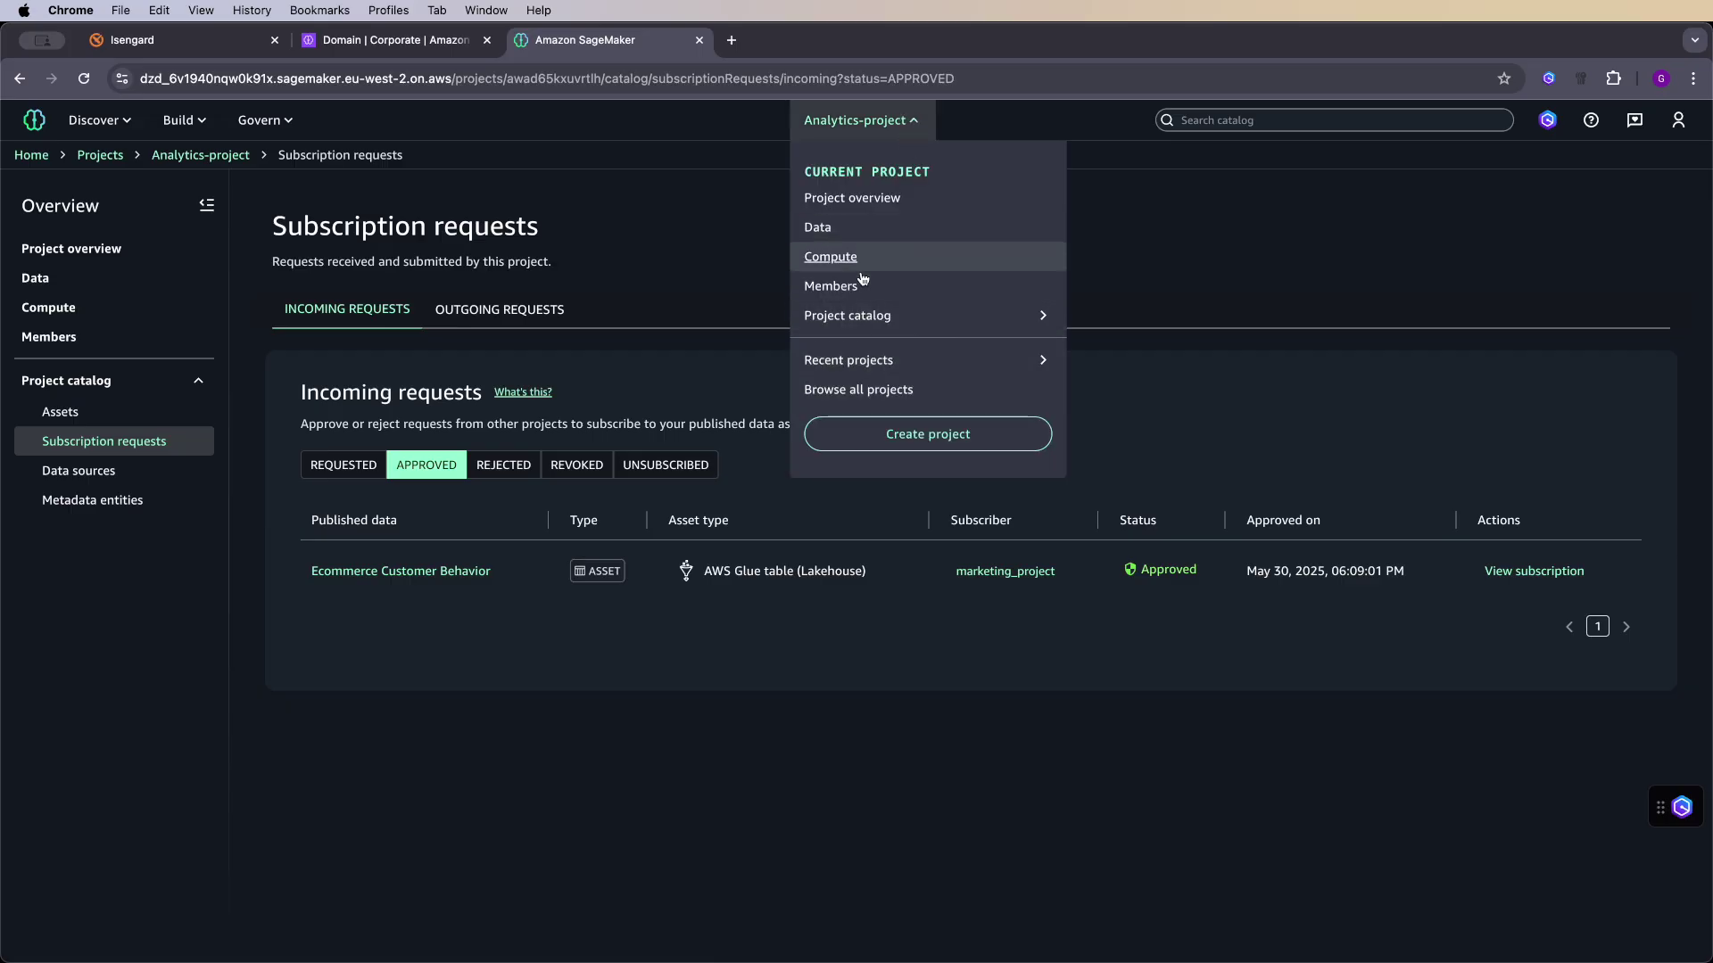
{"action": "left_click", "coordinate": [869, 391]}
{"action": "left_click", "coordinate": [305, 348]}
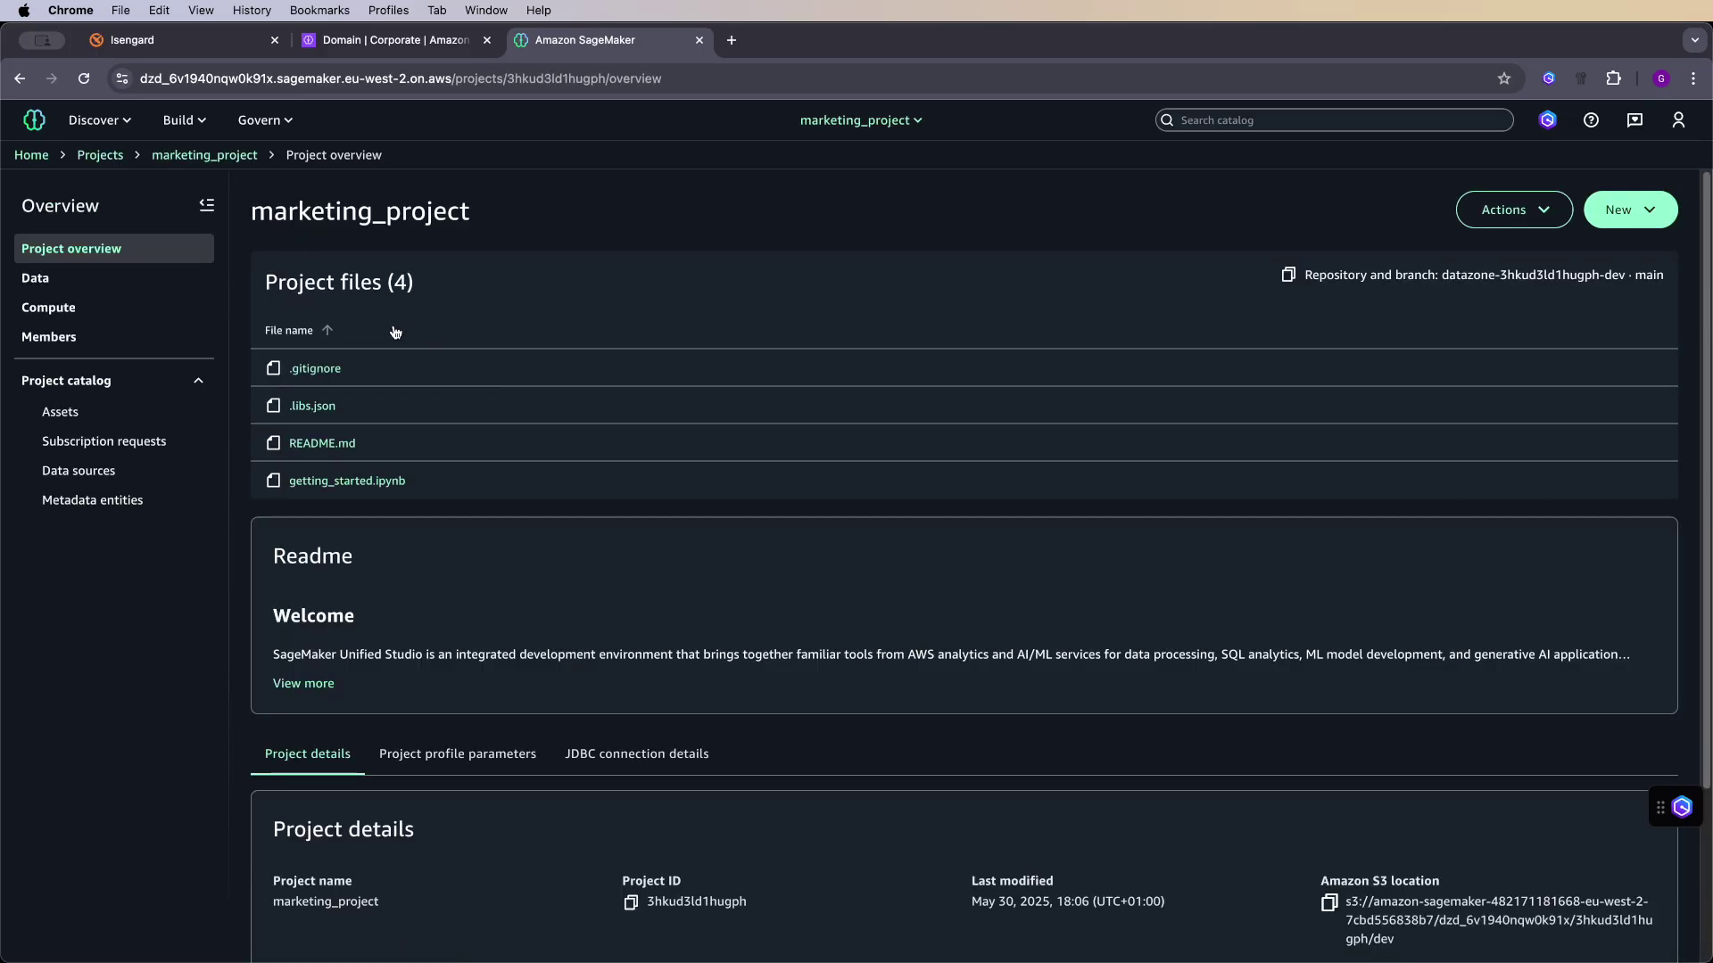
- Query ecommerce_customer_behavior with Athena in the Query Editor, limited to 10 rows
{"action": "left_click", "coordinate": [182, 119]}
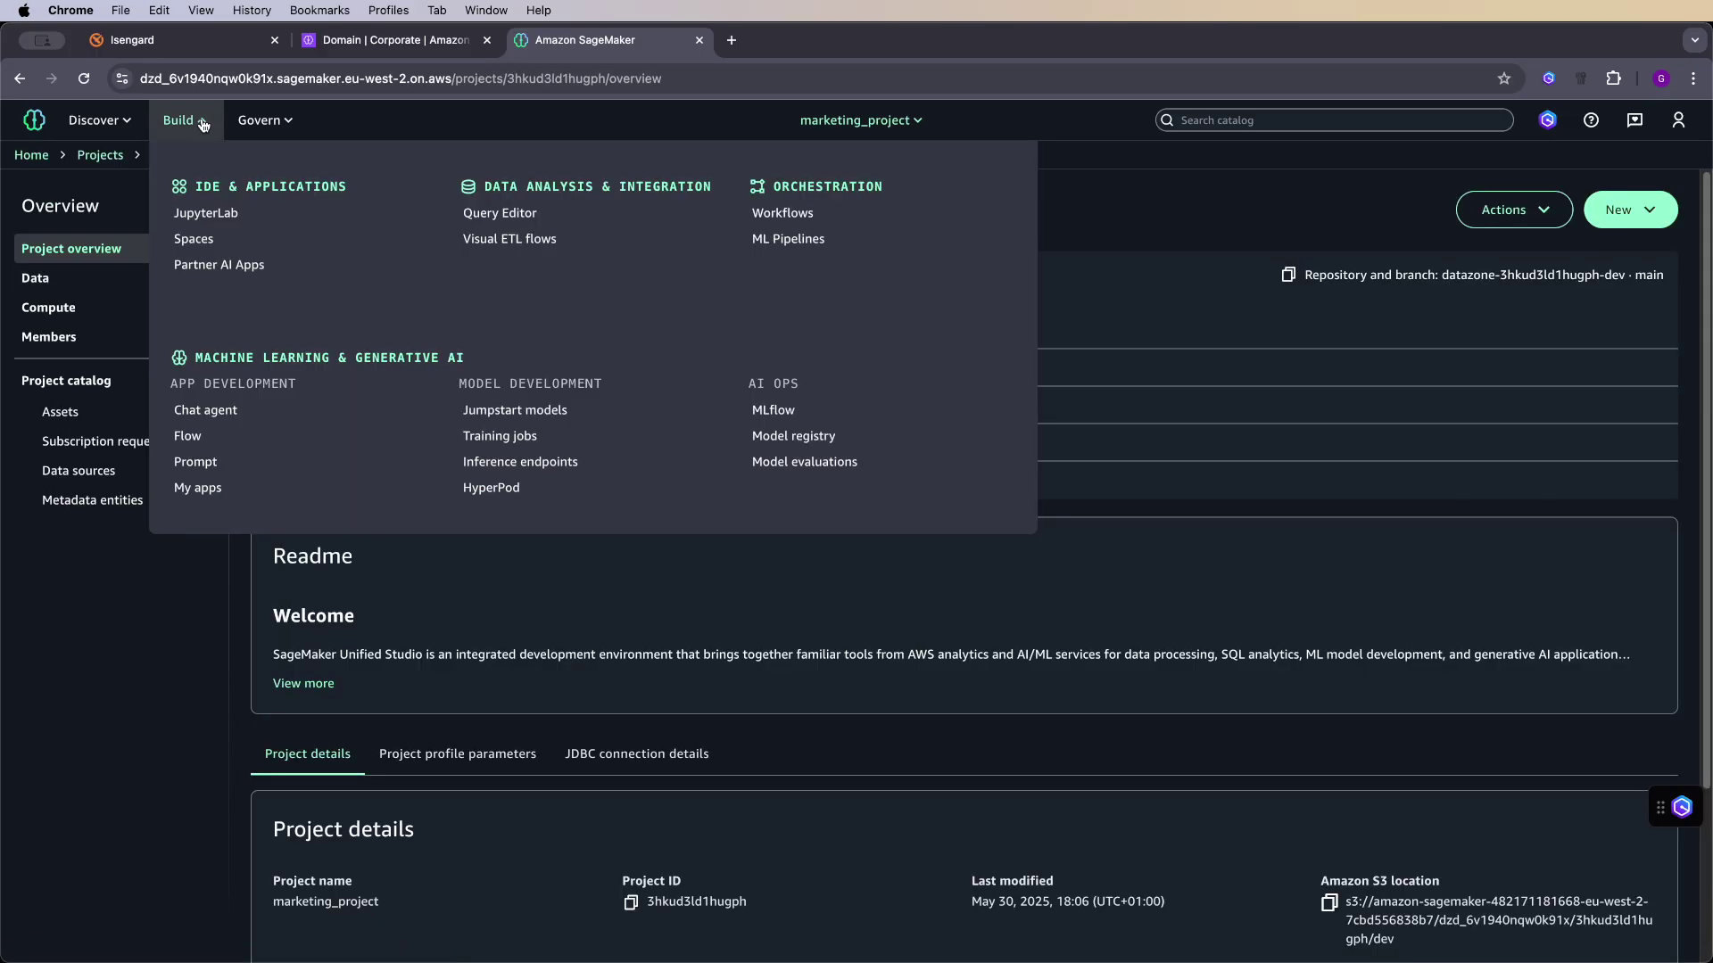
{"action": "left_click", "coordinate": [540, 223]}
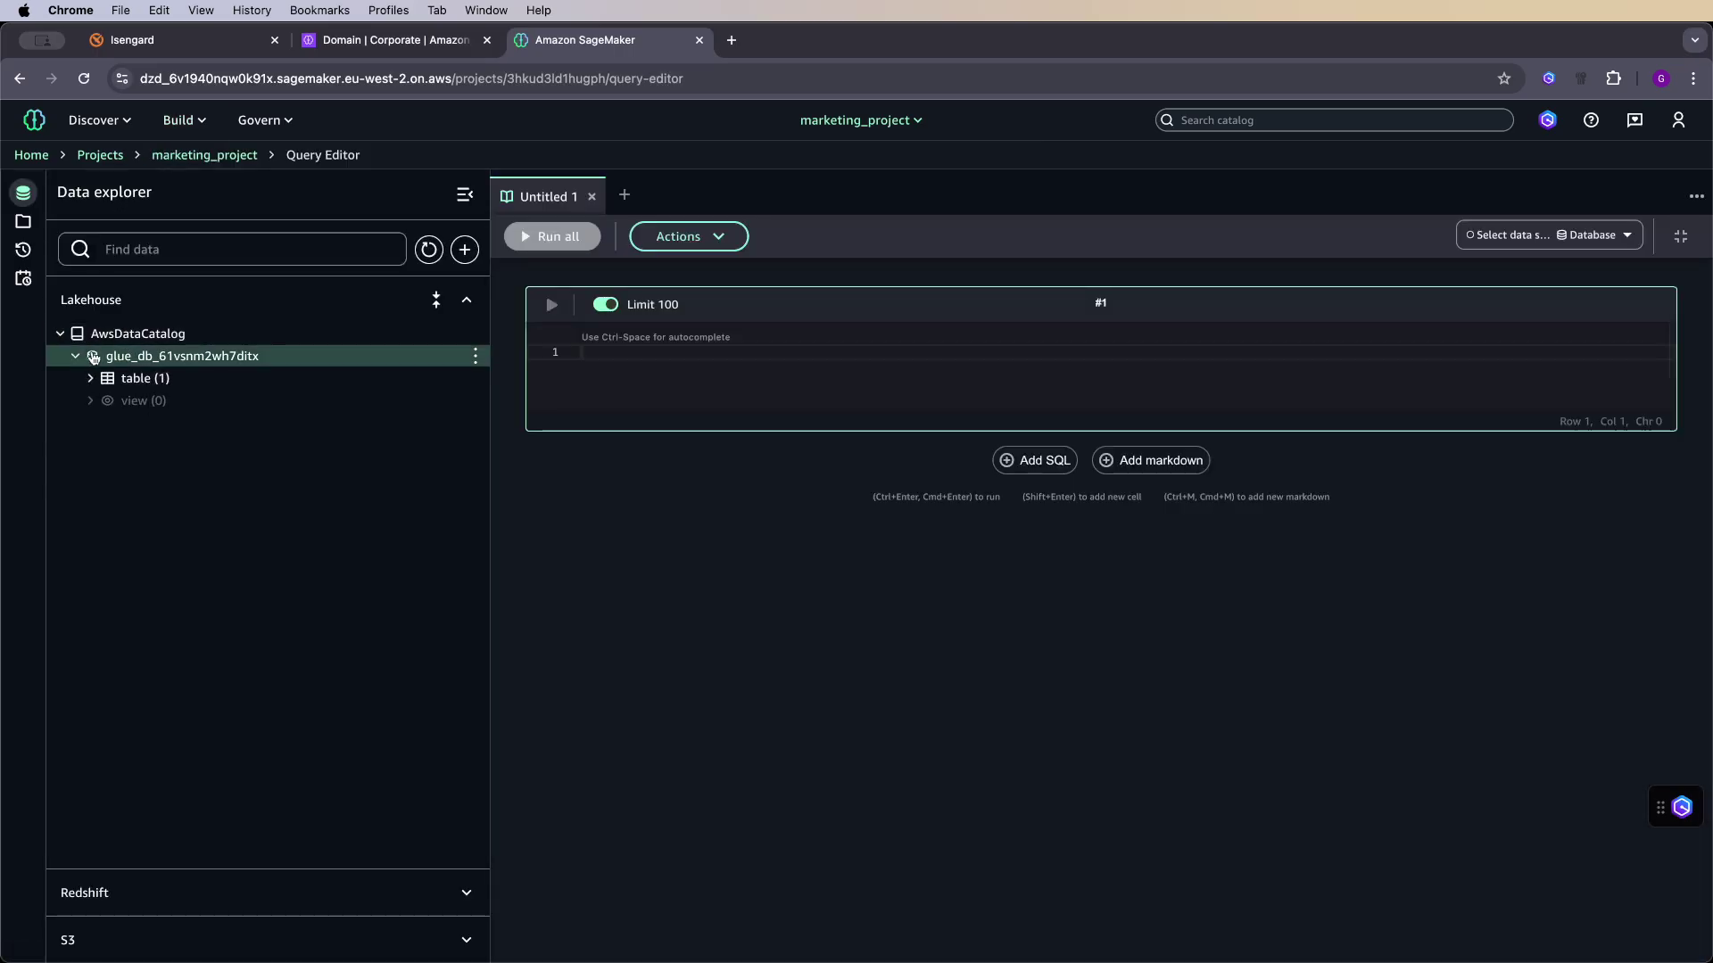
{"action": "left_click", "coordinate": [90, 377]}
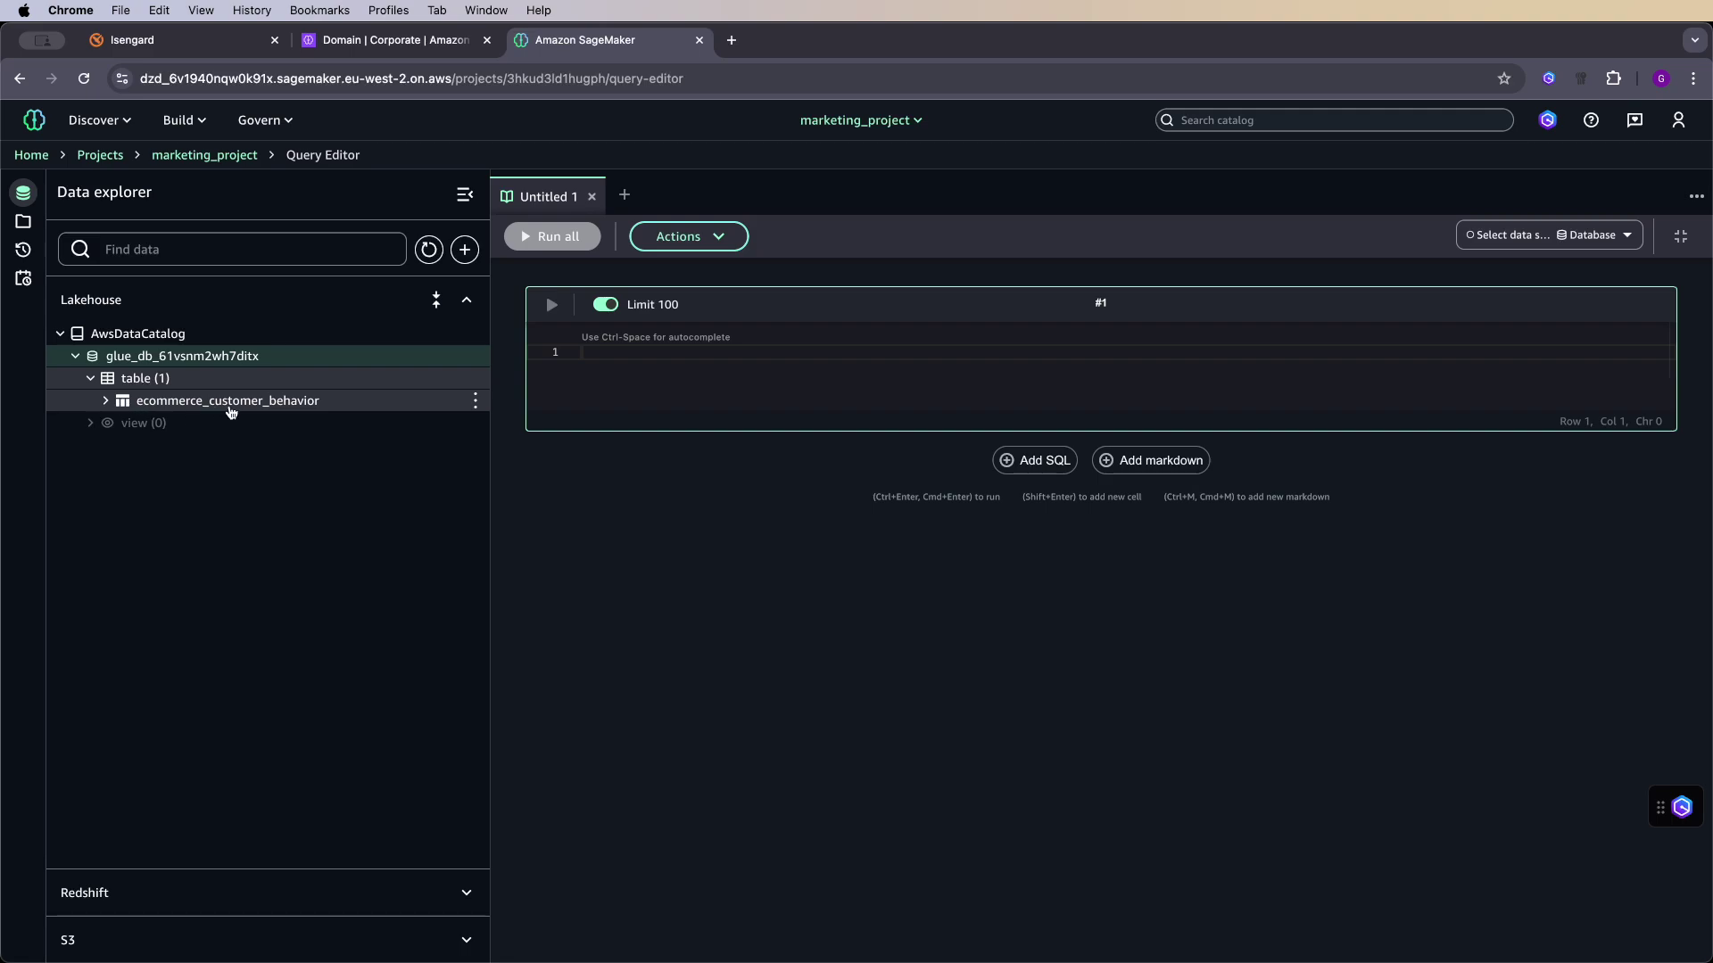
{"action": "left_click", "coordinate": [479, 401]}
{"action": "left_click", "coordinate": [579, 438]}
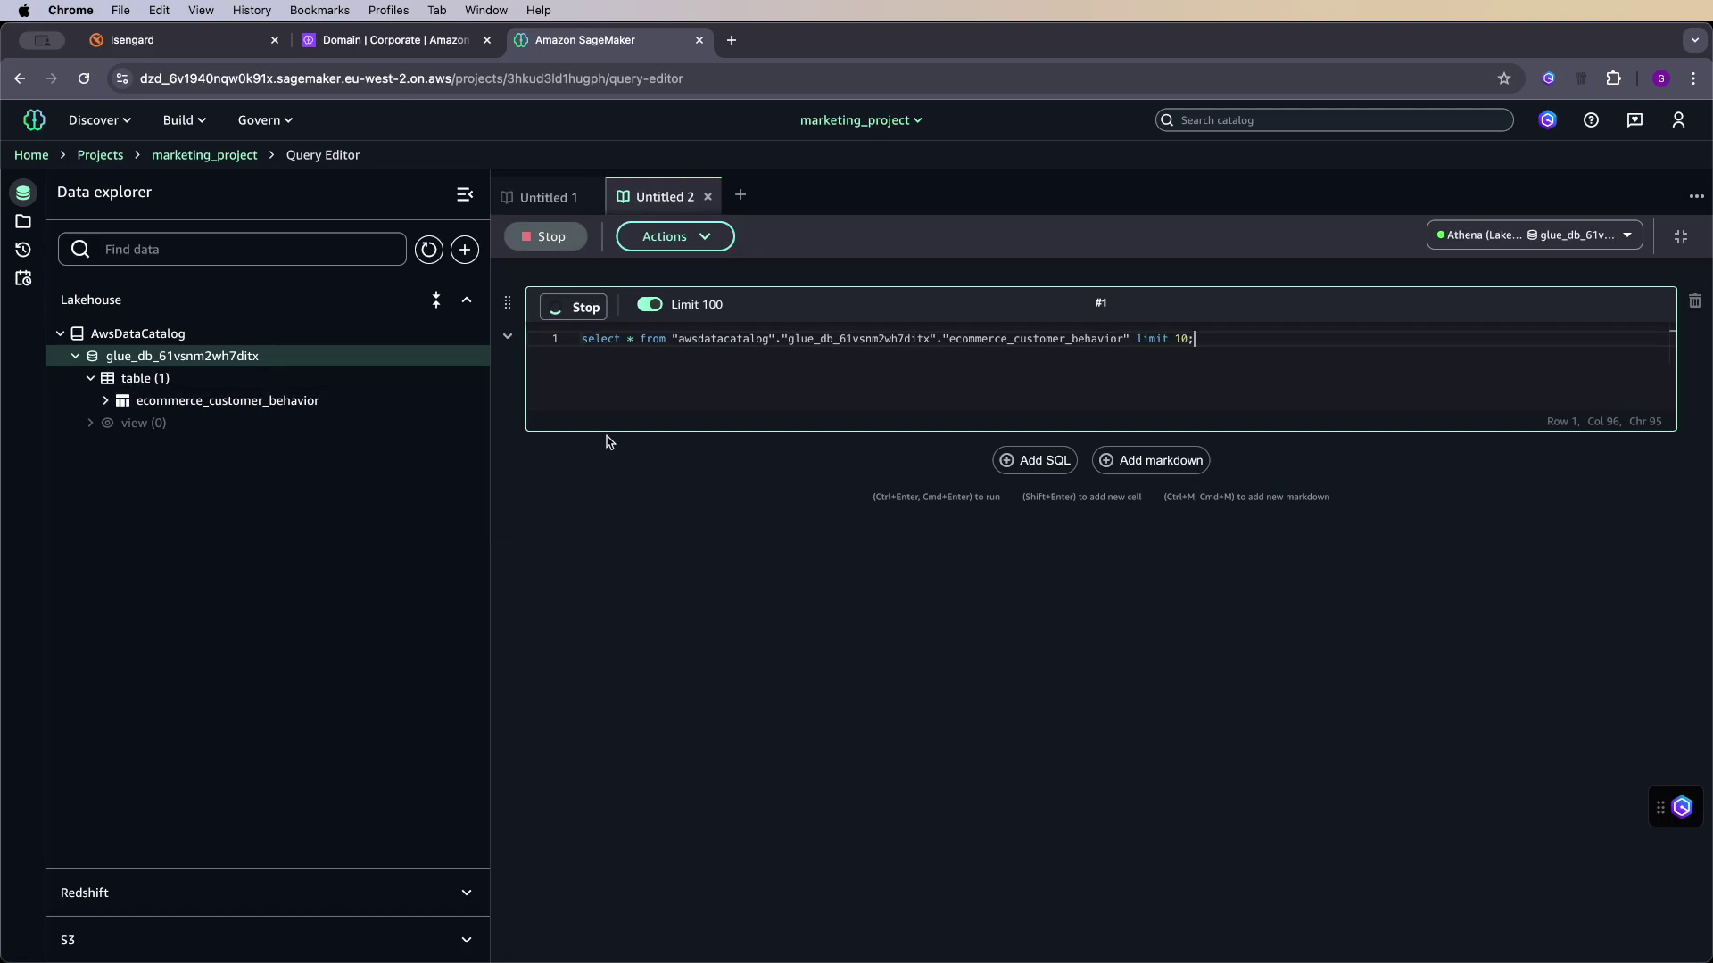